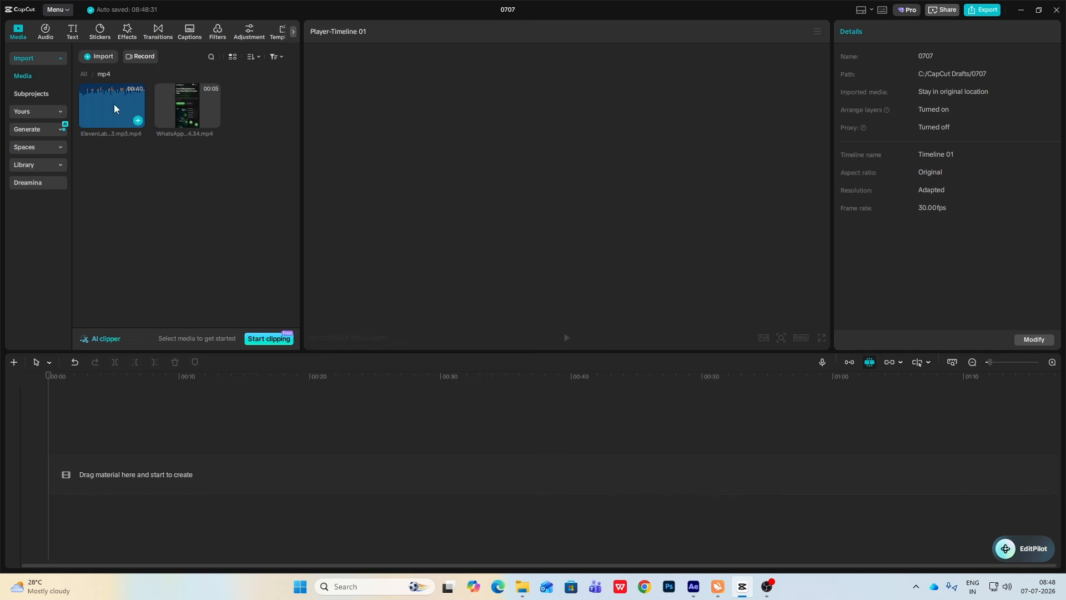
- Place the ElevenLabs voice-over at the start of the timeline, then split it at 00:00:24:07 and delete the remainder
{"action": "left_click_drag", "start_coordinate": [114, 104], "coordinate": [296, 395]}
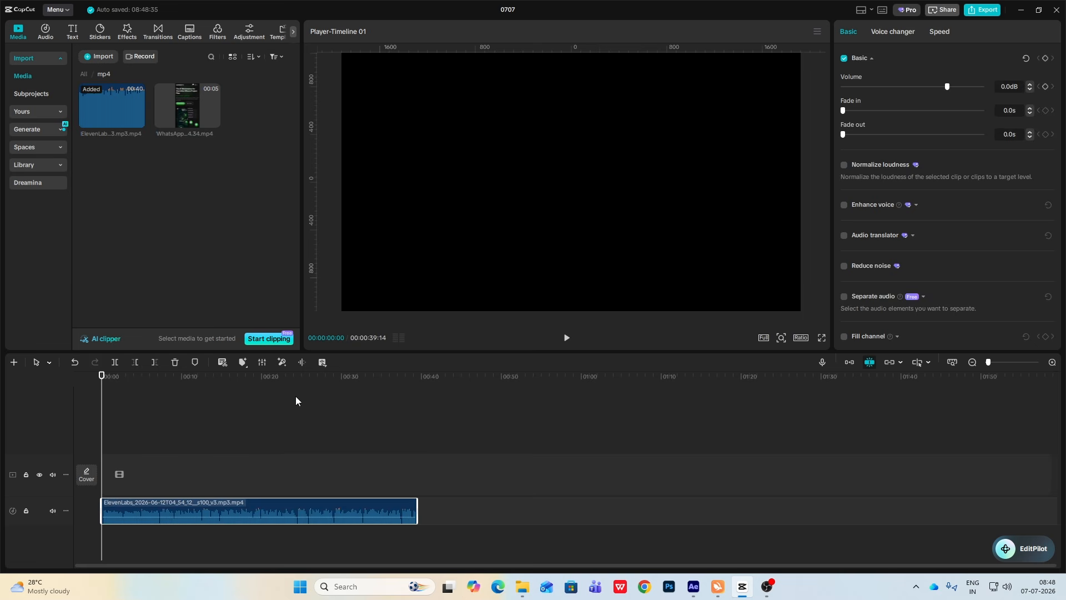
{"action": "left_click", "coordinate": [255, 424]}
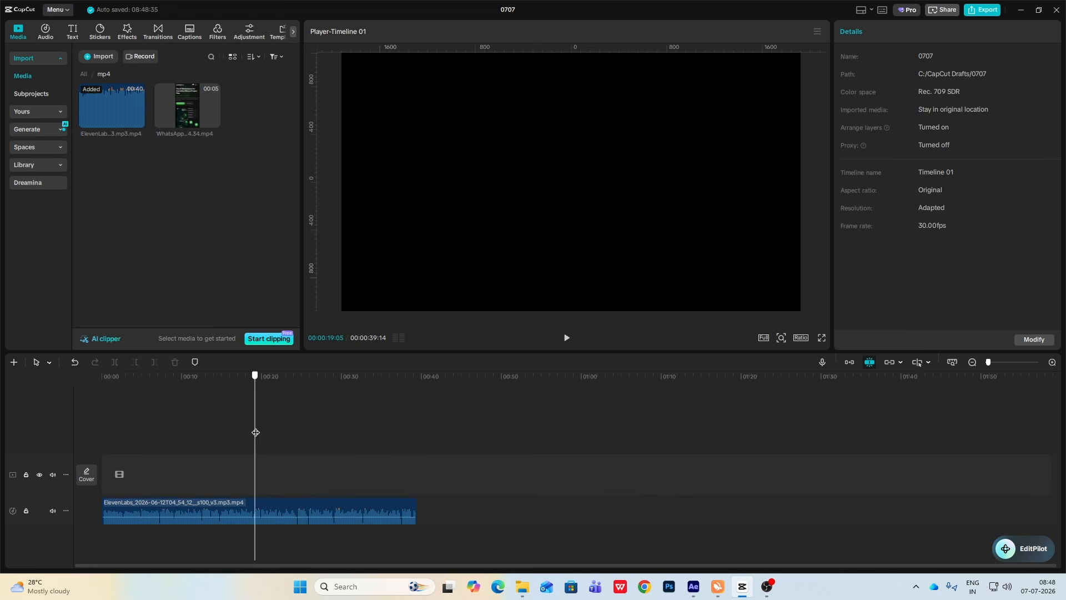
{"action": "left_click", "coordinate": [1053, 364]}
{"action": "left_click", "coordinate": [1057, 368]}
{"action": "key", "text": "space"}
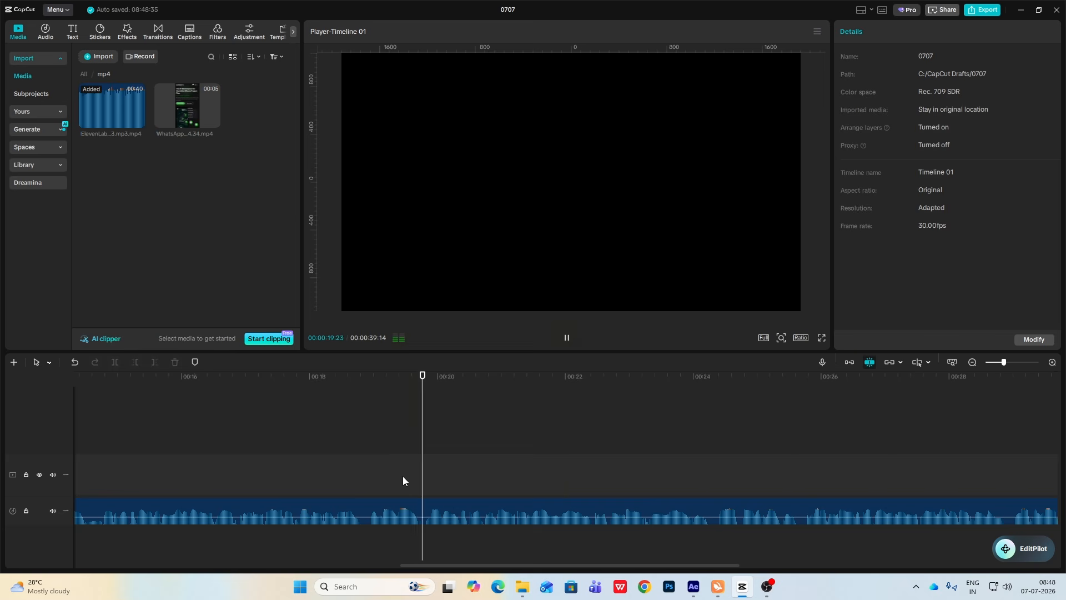
{"action": "left_click", "coordinate": [609, 491]}
{"action": "key", "text": "space"}
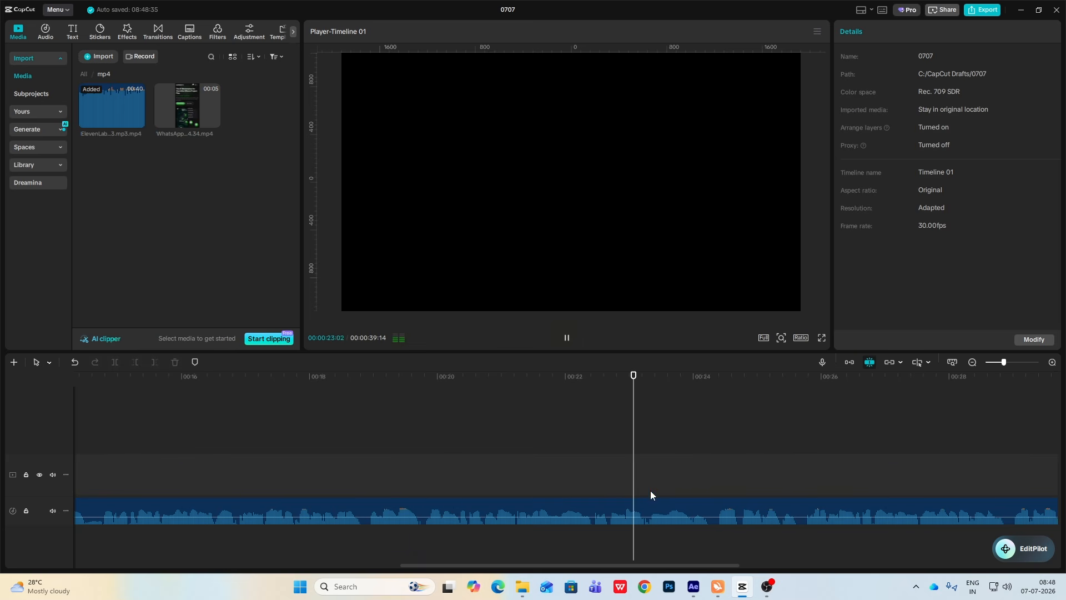
{"action": "key", "text": "space"}
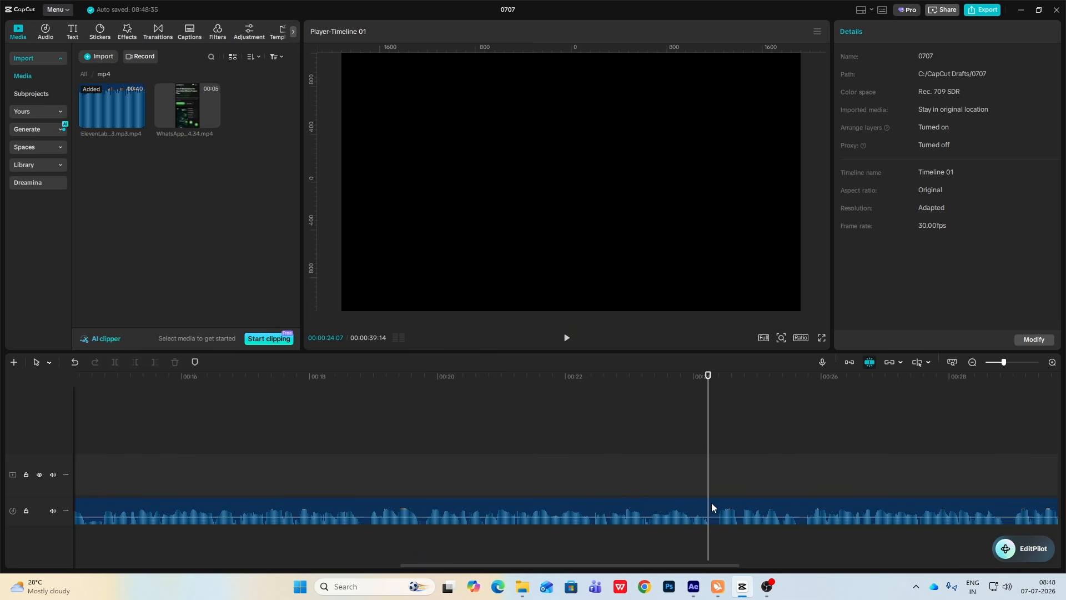
{"action": "left_click", "coordinate": [714, 516]}
{"action": "key", "text": "ctrl+b"}
{"action": "key", "text": "Delete"}
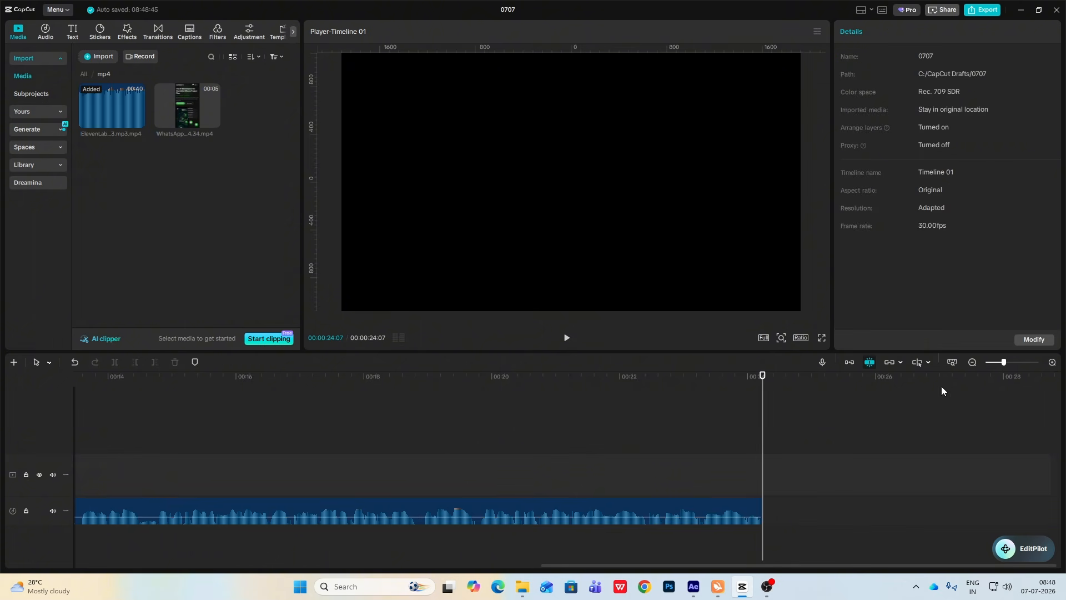
- Place the reference video ref.mp4 on the video track well past the voice-over, at about 53 seconds
{"action": "left_click", "coordinate": [971, 363]}
{"action": "left_click_drag", "start_coordinate": [113, 236], "coordinate": [642, 478]}
{"action": "left_click", "coordinate": [645, 435]}
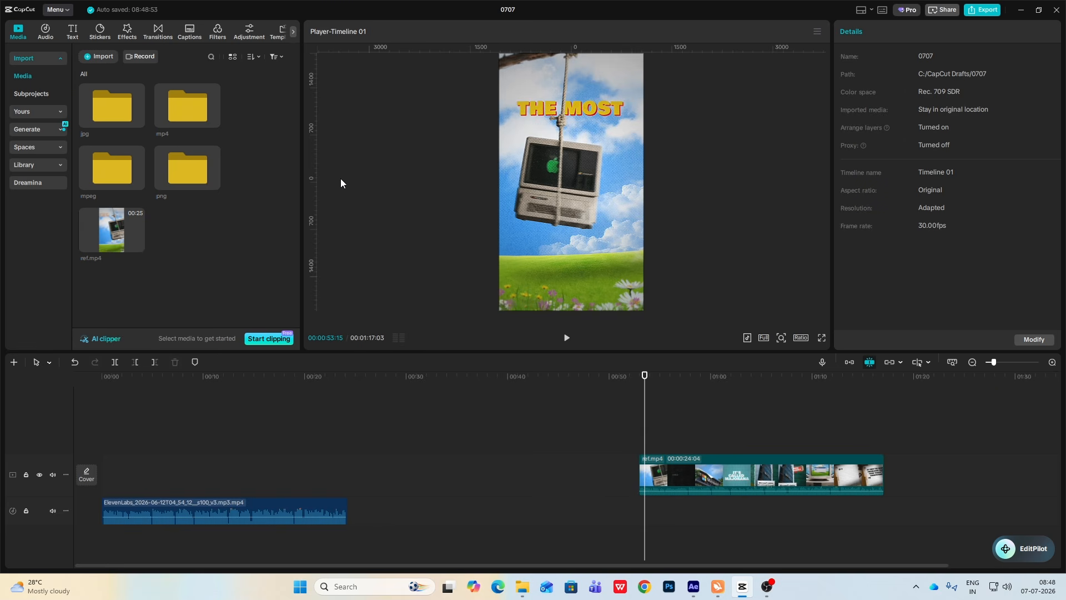
- Place the iPhone wallpaper image of sky and flower meadow from the jpg folder at the start of the video track
{"action": "double_click", "coordinate": [112, 105]}
{"action": "left_click_drag", "start_coordinate": [187, 287], "coordinate": [106, 476]}
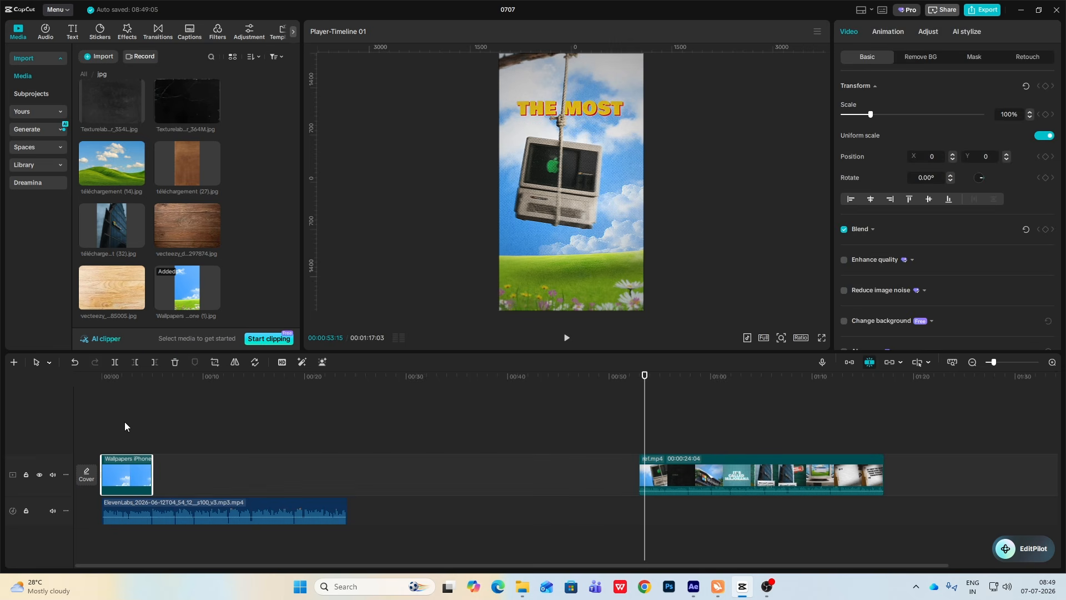
- Add a timeline marker named "scene 1 end" at 00:00:02:19 and trim the wallpaper clip to end there
{"action": "left_click", "coordinate": [128, 388]}
{"action": "double_click", "coordinate": [129, 386]}
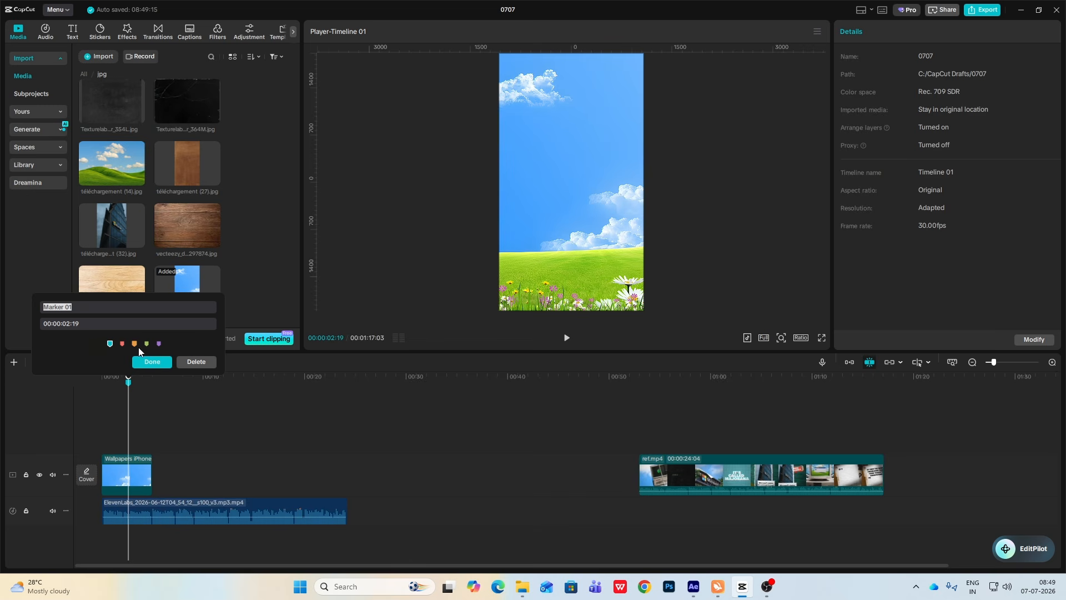
{"action": "type", "text": "scene 1 end"}
{"action": "left_click", "coordinate": [160, 364]}
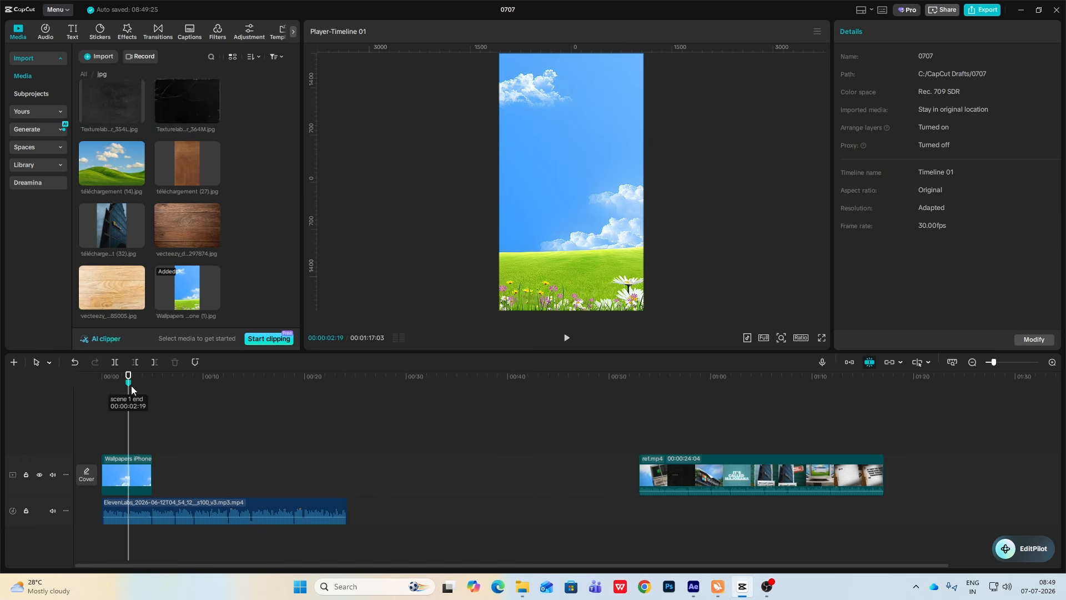
{"action": "left_click", "coordinate": [153, 470]}
{"action": "left_click_drag", "start_coordinate": [154, 470], "coordinate": [129, 471]}
- Layer the ChatGPT image of the hanging computer from the png folder above the wallpaper for scene 1, at 82% scale, X -392, Y 588
{"action": "left_click", "coordinate": [649, 444]}
{"action": "left_click_drag", "start_coordinate": [650, 445], "coordinate": [119, 436]}
{"action": "key", "text": "space"}
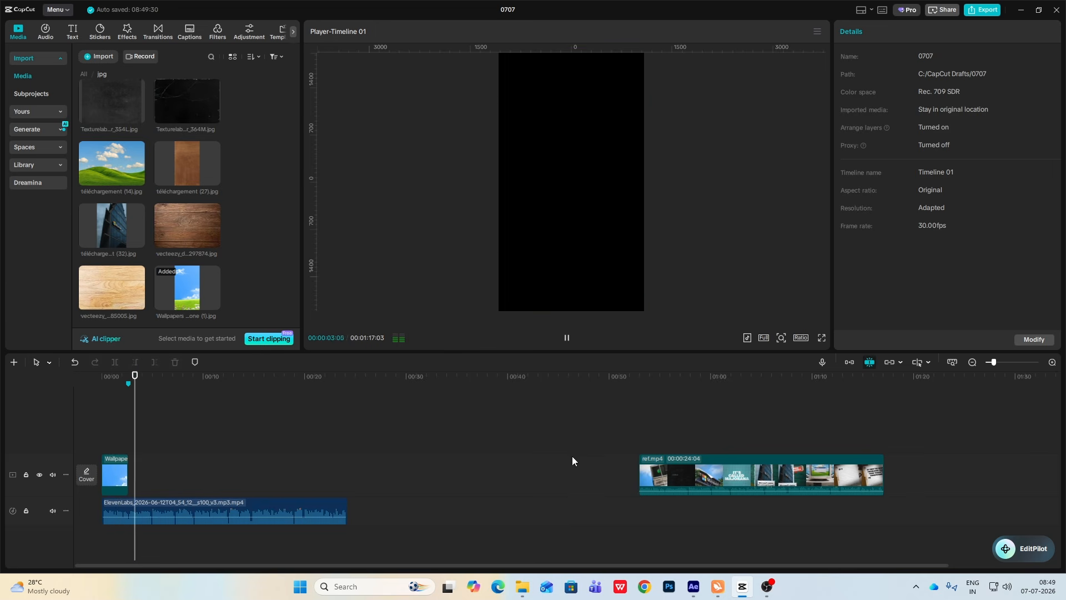
{"action": "left_click", "coordinate": [112, 437]}
{"action": "left_click", "coordinate": [102, 437]}
{"action": "scroll", "coordinate": [186, 194], "scroll_direction": "down", "scroll_amount": 20}
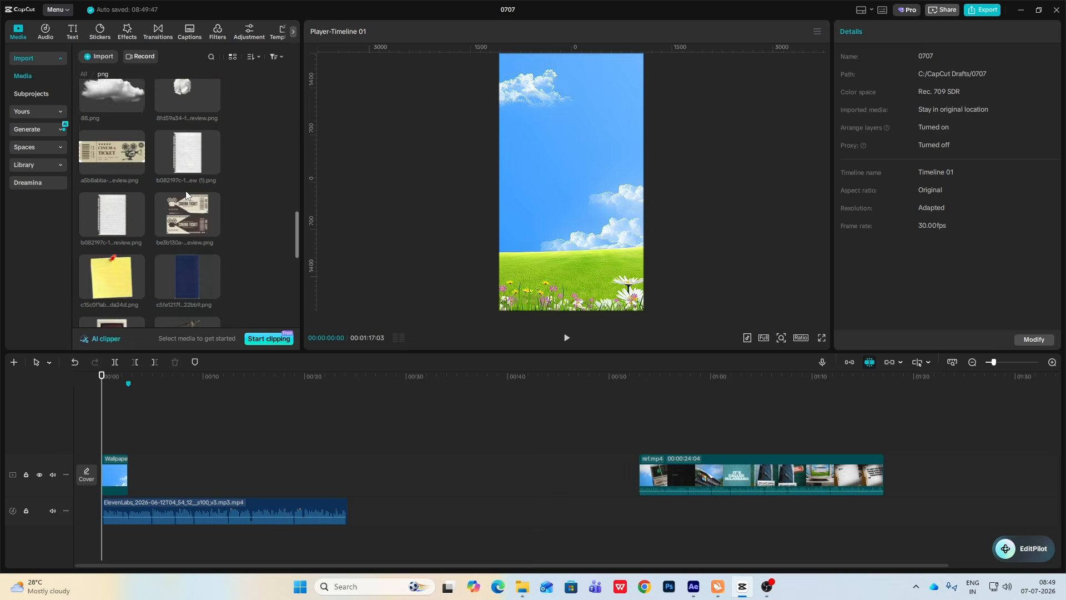
{"action": "scroll", "coordinate": [184, 191], "scroll_direction": "up", "scroll_amount": 1}
{"action": "left_click_drag", "start_coordinate": [181, 182], "coordinate": [124, 436]}
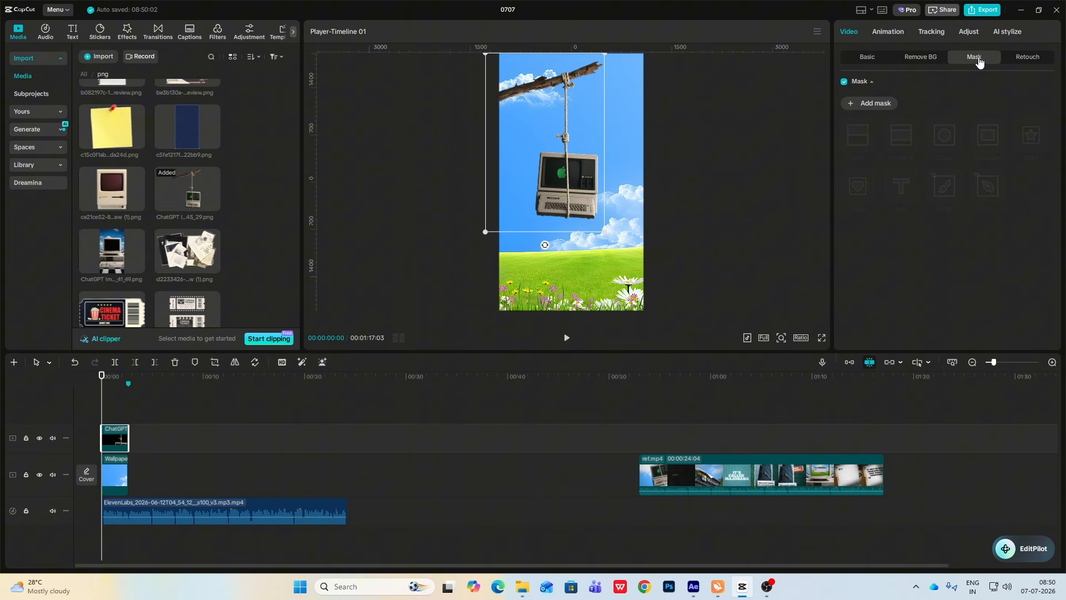
- Add a Split mask to the hanging-computer image, rotated -22° and positioned along the branch at X 342, Y 585, keeping only the branch
{"action": "left_click", "coordinate": [869, 104]}
{"action": "left_click", "coordinate": [858, 135]}
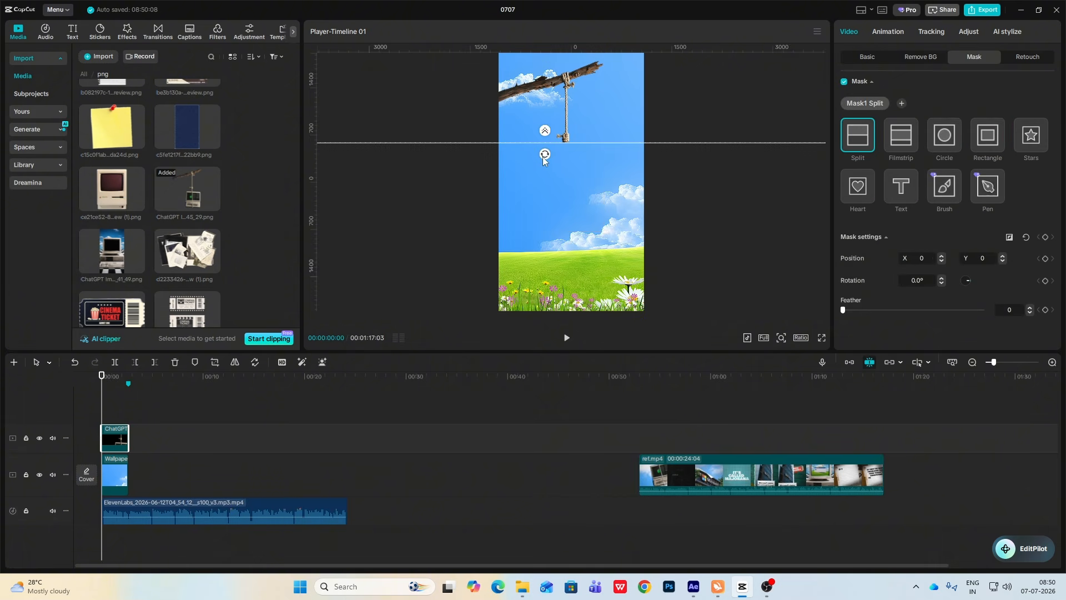
{"action": "left_click_drag", "start_coordinate": [542, 157], "coordinate": [572, 85]}
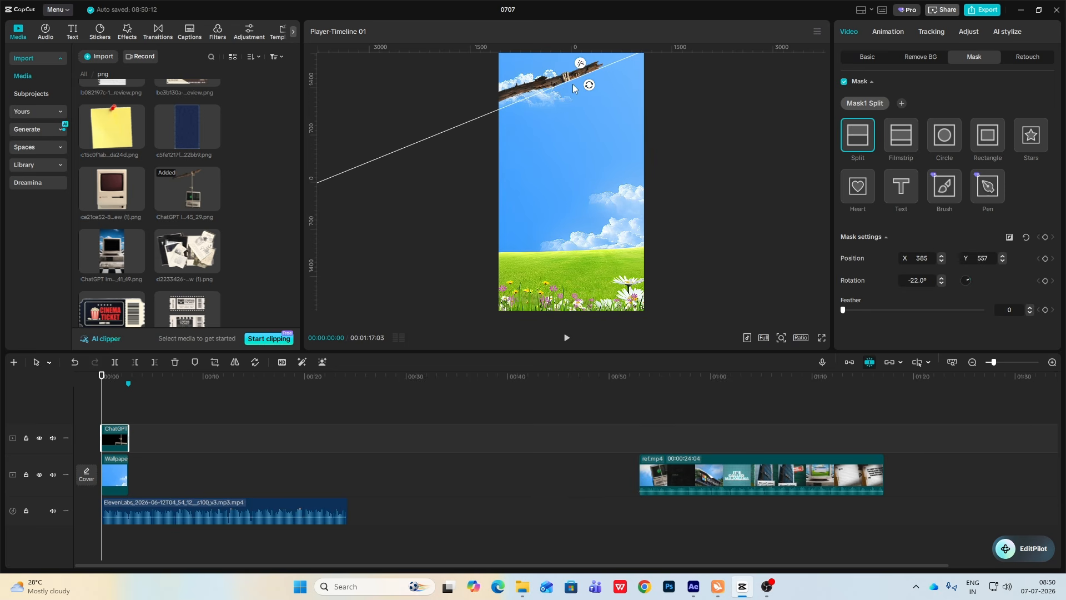
{"action": "left_click", "coordinate": [859, 61]}
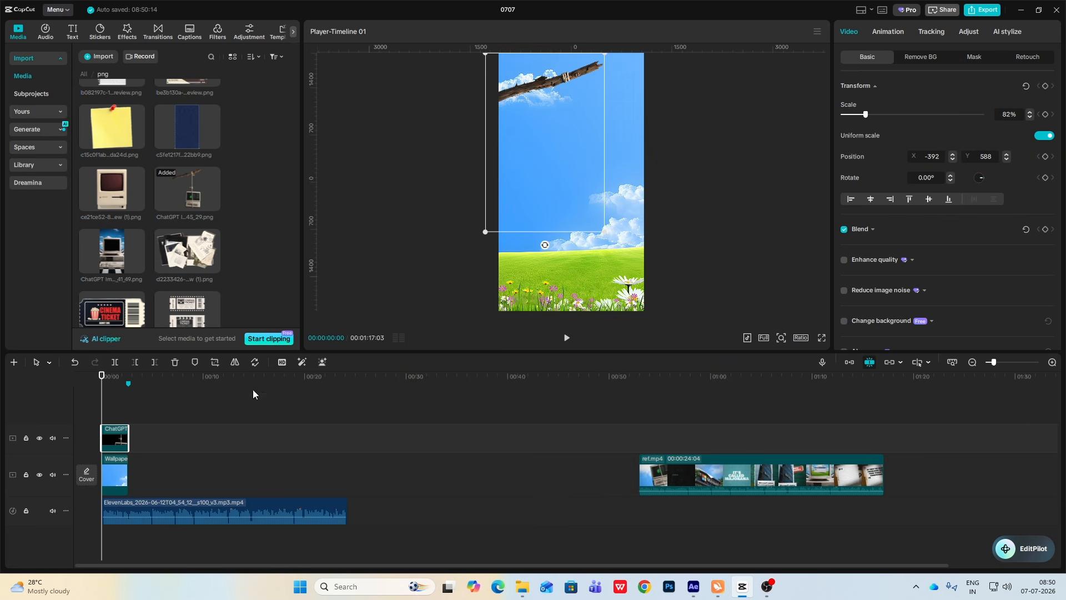
- Duplicate the masked image onto the track above and reverse the mask on the lower copy to keep the rope and computer
{"action": "key", "text": "ctrl+v"}
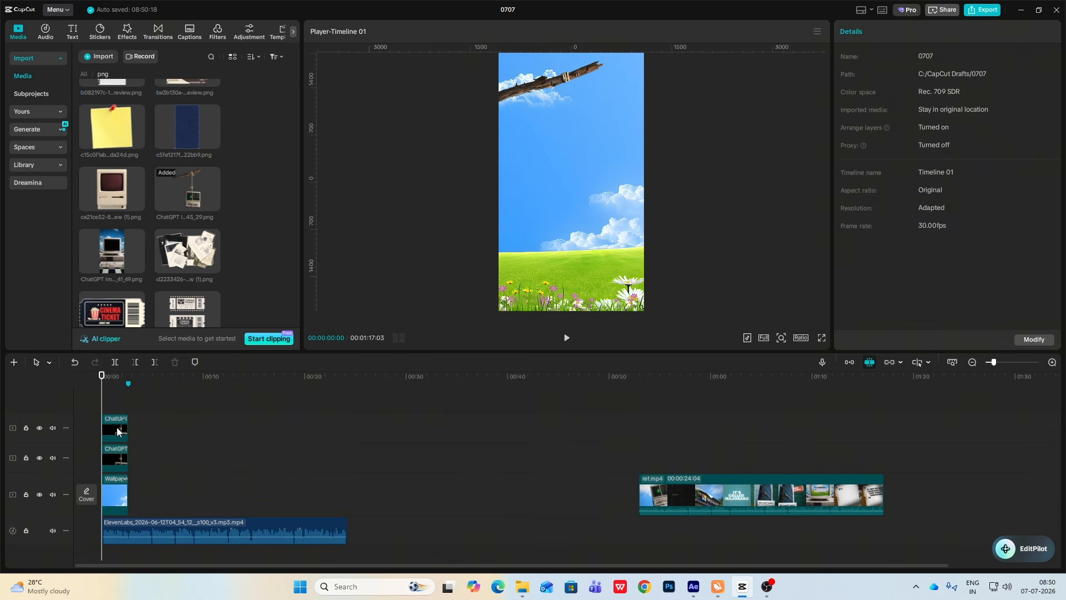
{"action": "left_click", "coordinate": [121, 456]}
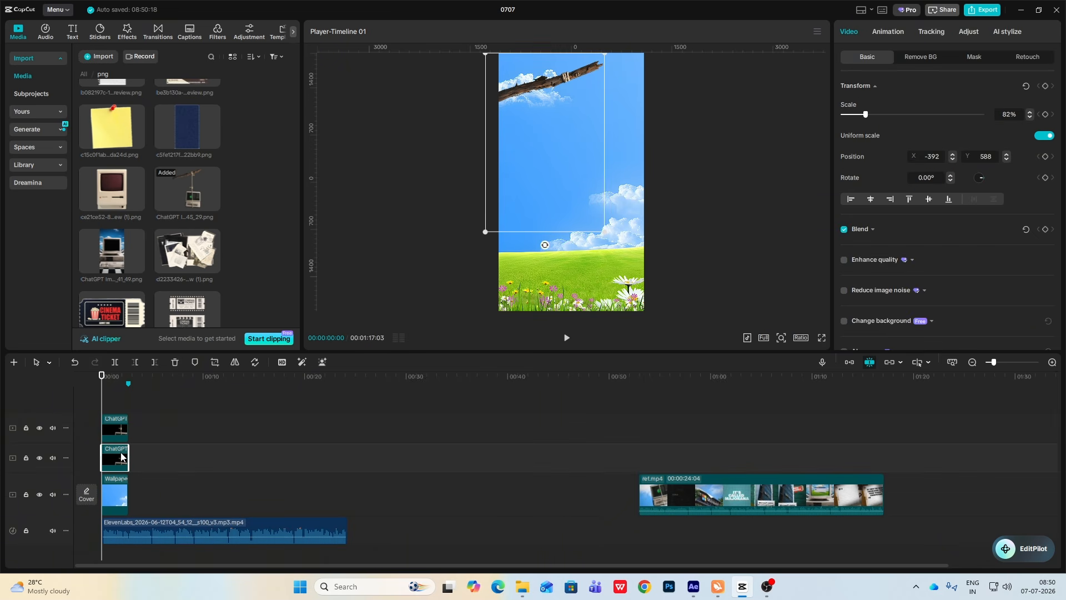
{"action": "left_click", "coordinate": [975, 59]}
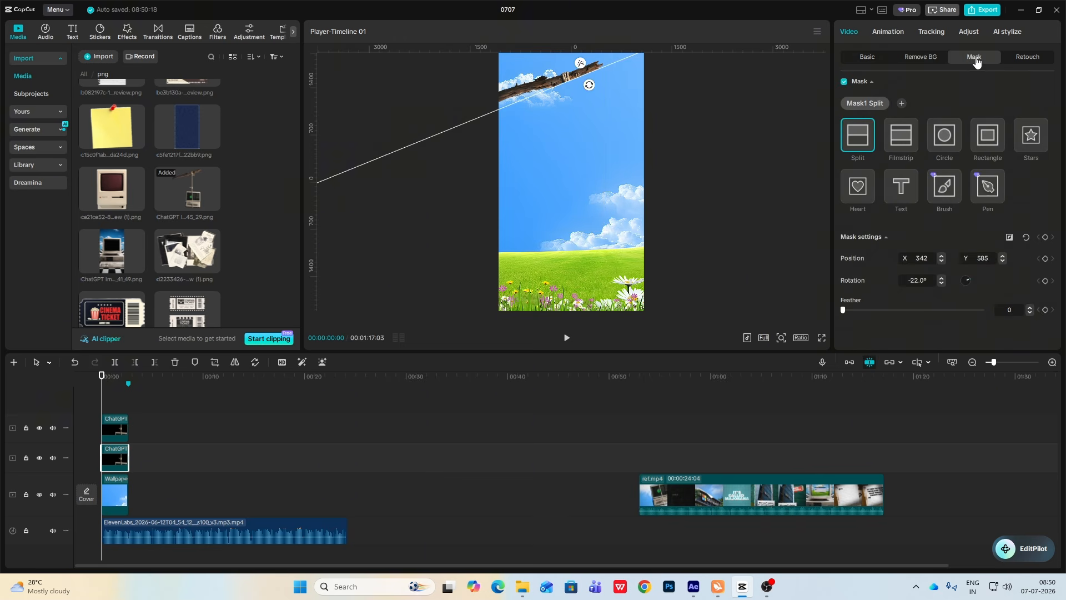
{"action": "left_click", "coordinate": [1010, 238]}
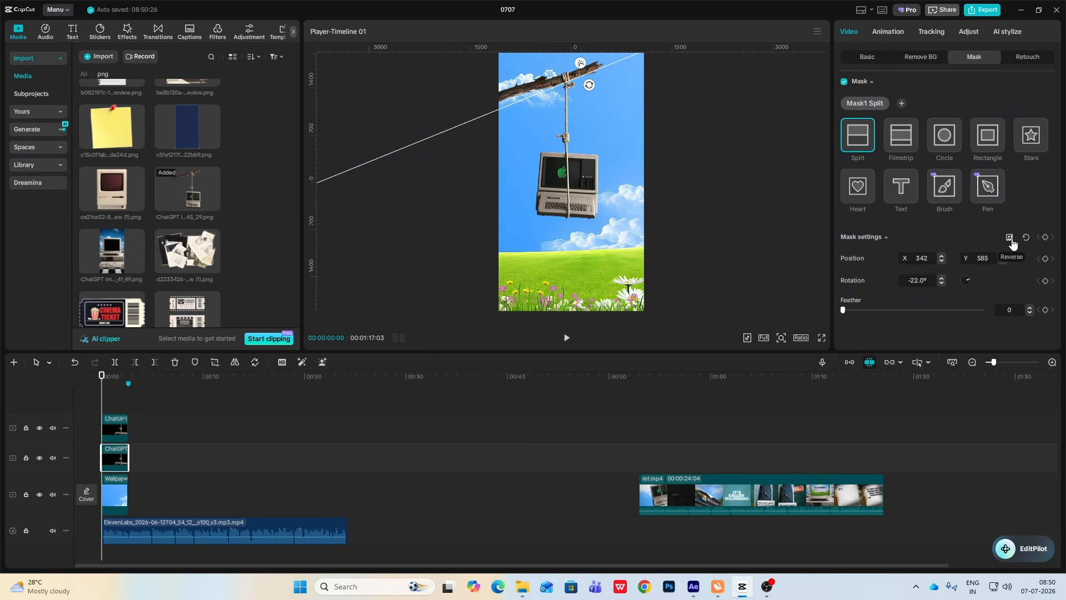
- Scale the lower rope-and-computer copy down to 56% and move it to about X -264, Y -159, below the branch
{"action": "left_click", "coordinate": [882, 59]}
{"action": "left_click_drag", "start_coordinate": [595, 167], "coordinate": [650, 192]}
{"action": "key", "text": "ctrl+z"}
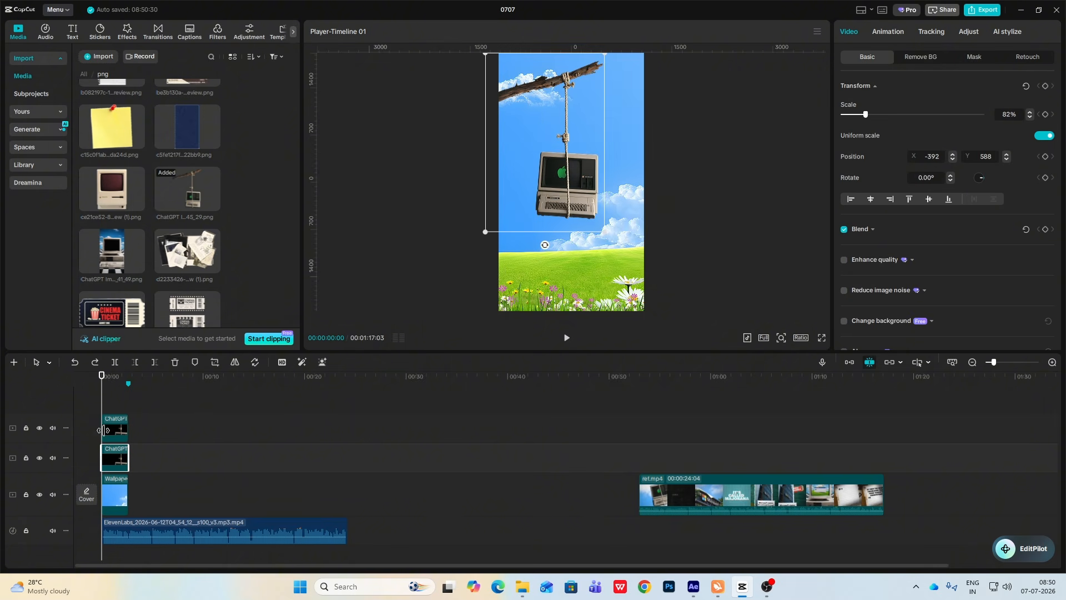
{"action": "left_click_drag", "start_coordinate": [583, 189], "coordinate": [601, 246]}
{"action": "left_click_drag", "start_coordinate": [620, 111], "coordinate": [592, 157]}
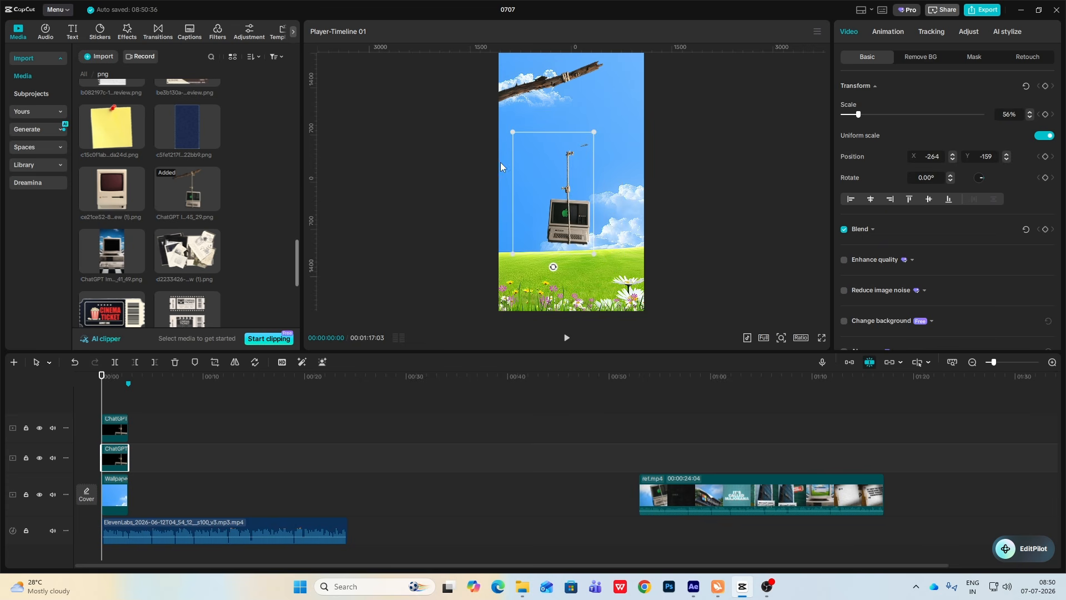
- Place a vertical and a horizontal guide crossing at the centre of the canvas
{"action": "left_click_drag", "start_coordinate": [315, 109], "coordinate": [571, 159]}
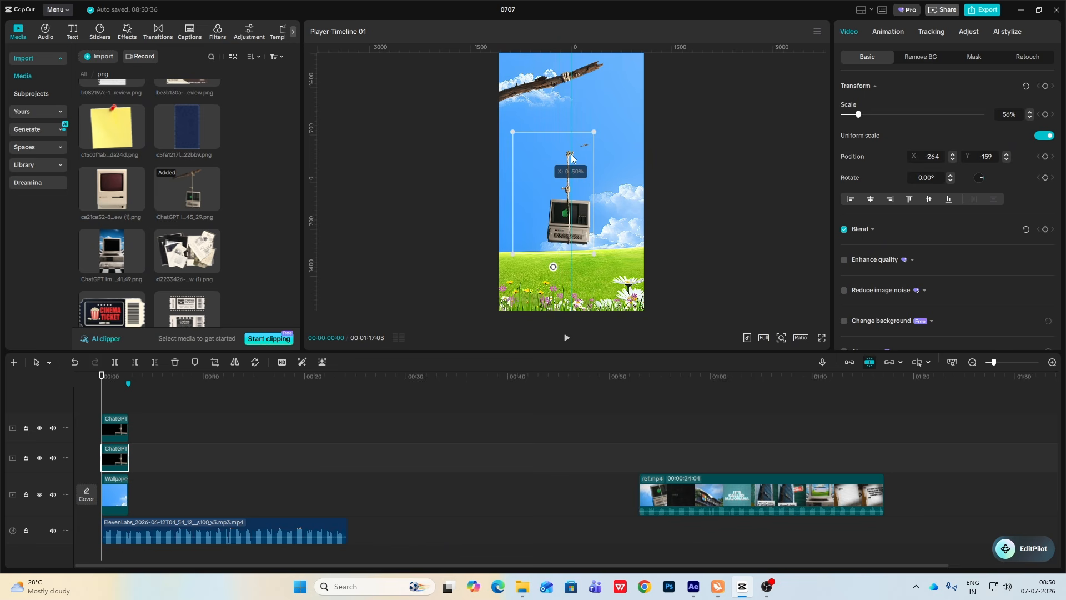
{"action": "left_click_drag", "start_coordinate": [410, 49], "coordinate": [405, 183]}
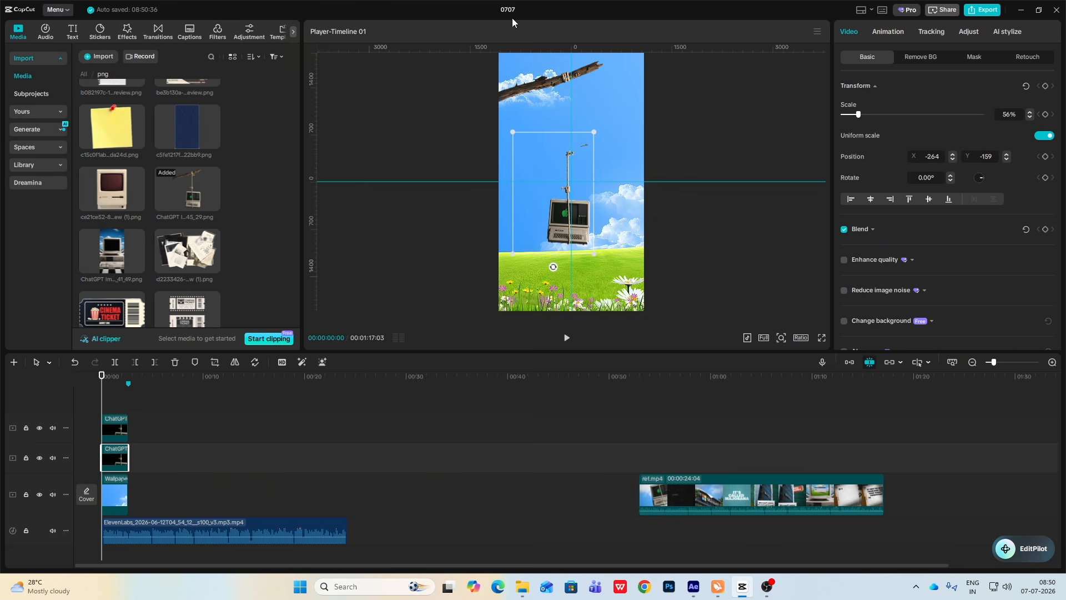
{"action": "left_click", "coordinate": [817, 31]}
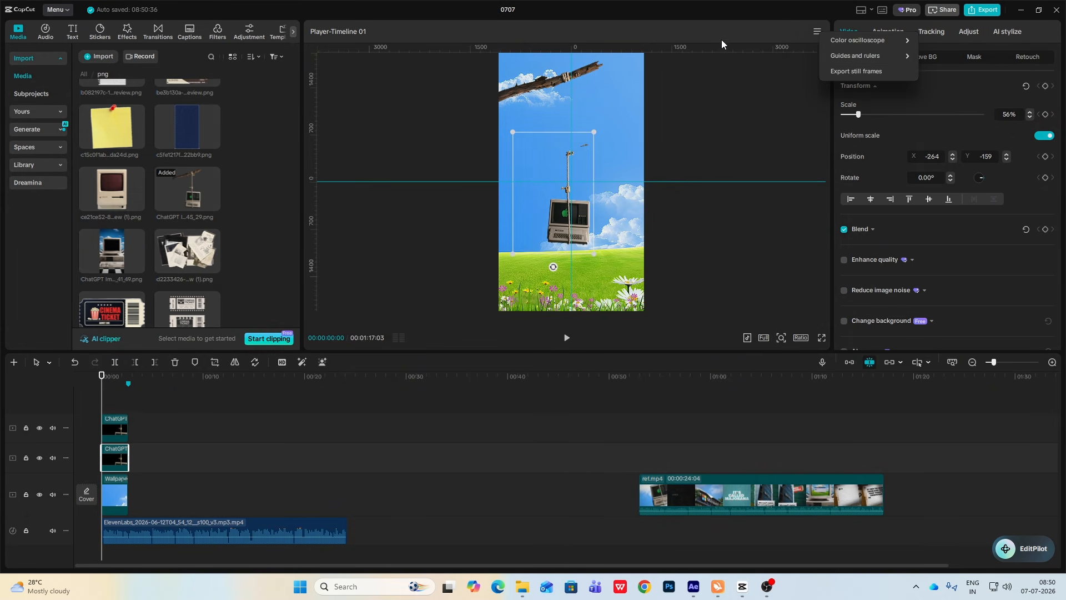
{"action": "left_click", "coordinate": [605, 183]}
- Align the rope's top with the guide crossing at X -223, Y -630, and turn the rope-and-computer copy into a compound clip
{"action": "left_click_drag", "start_coordinate": [582, 150], "coordinate": [578, 188]}
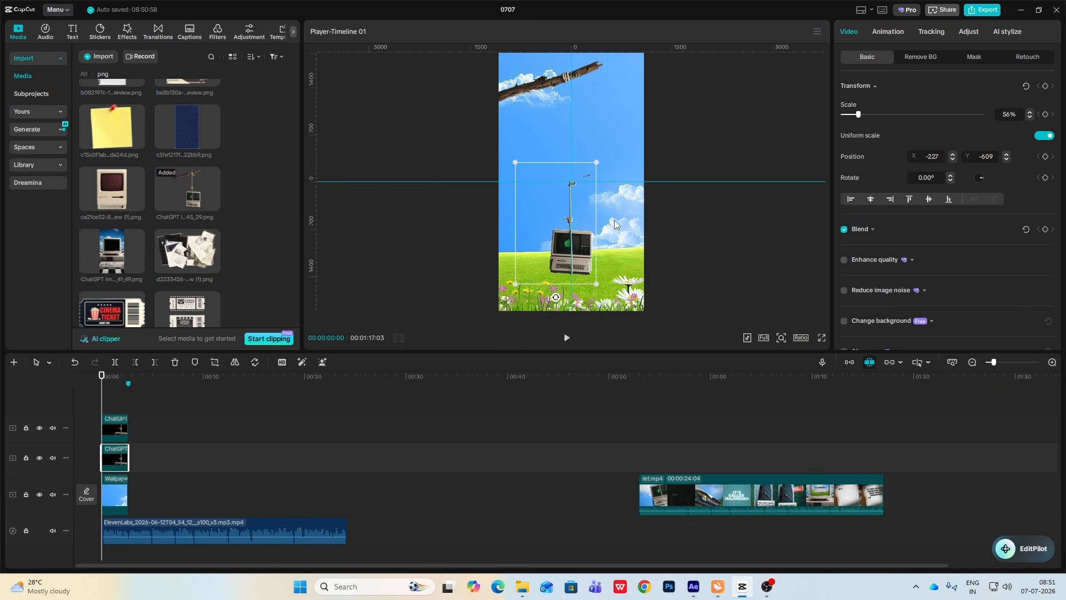
{"action": "left_click_drag", "start_coordinate": [580, 235], "coordinate": [580, 237]}
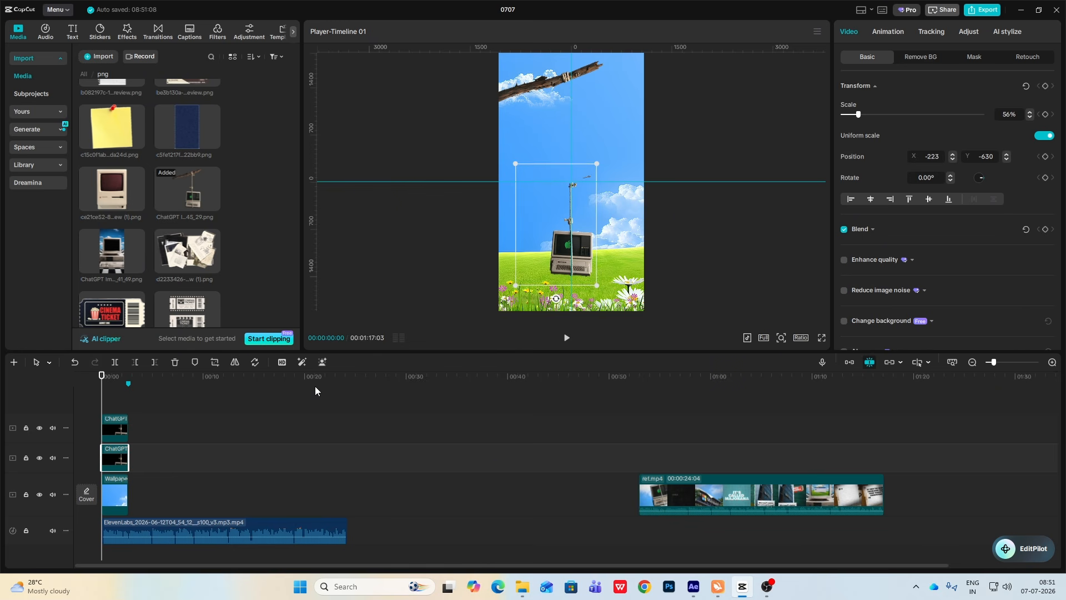
{"action": "key", "text": "alt+g"}
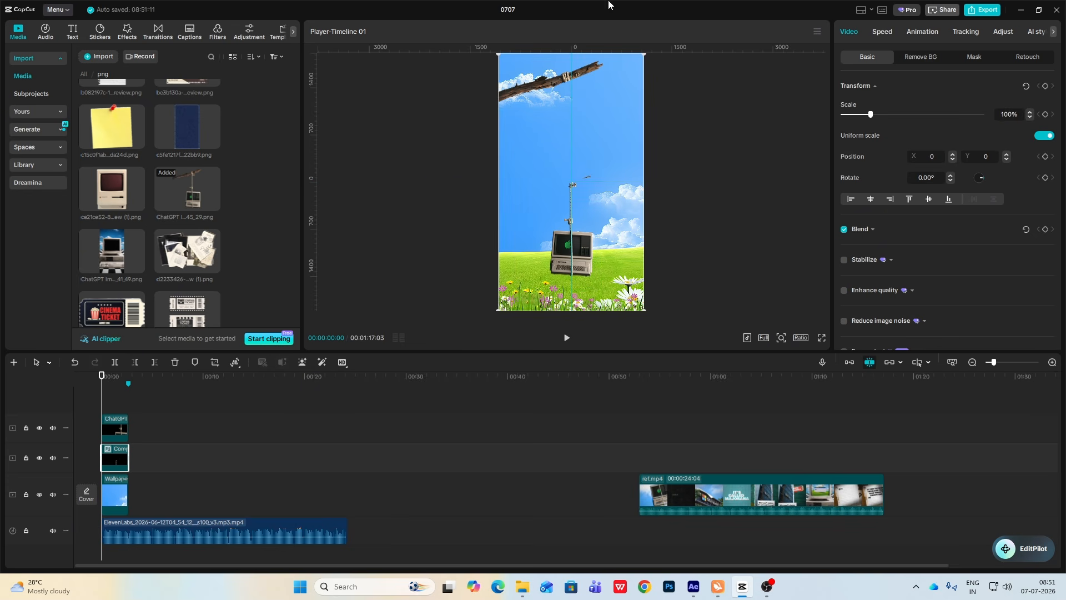
- Scale the compound clip to 129% and move it to X -65, Y 1514 so the rope hangs from the branch
{"action": "left_click_drag", "start_coordinate": [555, 241], "coordinate": [573, 151]}
{"action": "left_click_drag", "start_coordinate": [642, 214], "coordinate": [658, 244]}
{"action": "left_click_drag", "start_coordinate": [609, 210], "coordinate": [607, 205]}
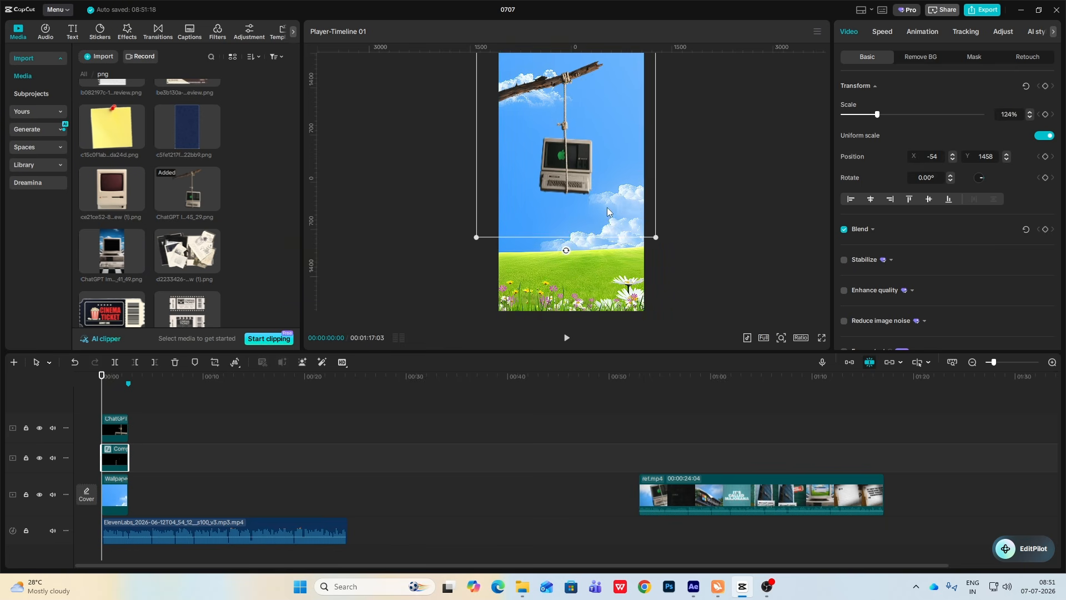
{"action": "left_click", "coordinate": [590, 195]}
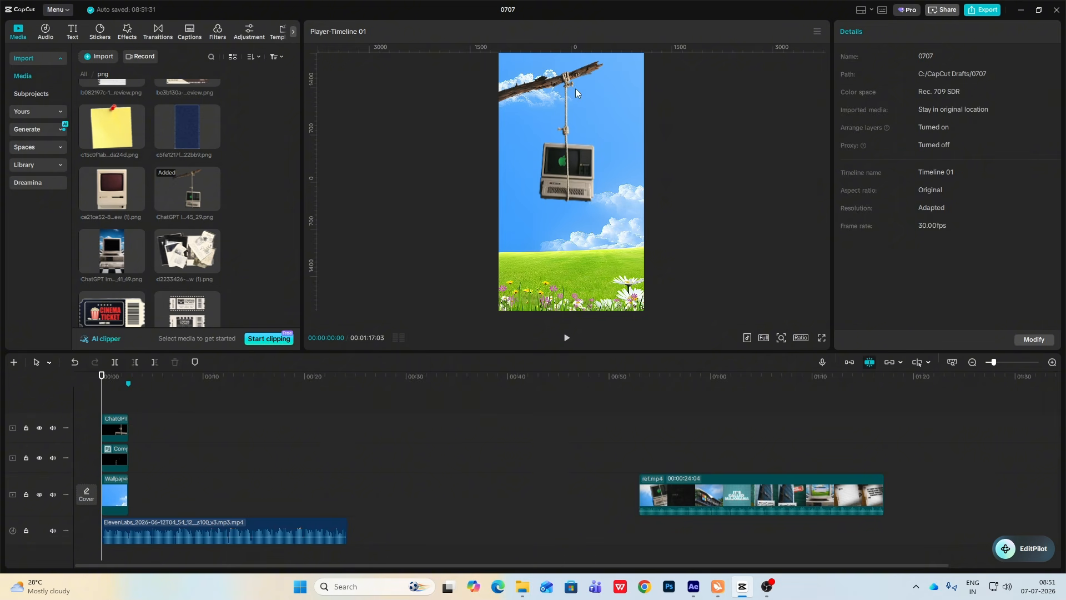
- Test the compound clip's swing around the rope's top by rotating it to about 5.5° and -5°, and reset the rotation to 0°
{"action": "left_click", "coordinate": [115, 458]}
{"action": "left_click", "coordinate": [950, 175]}
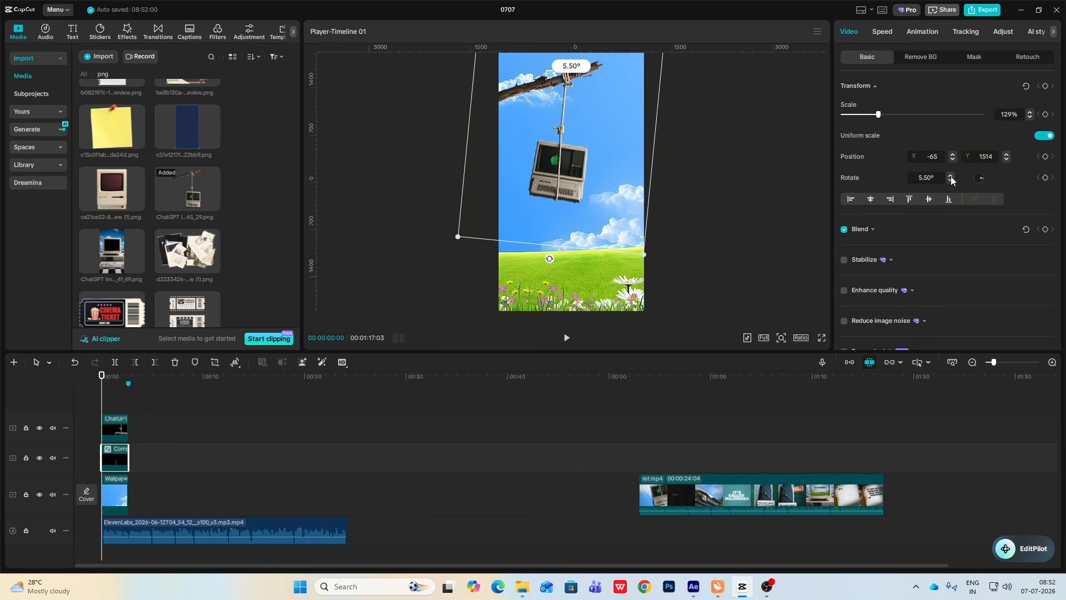
{"action": "left_click", "coordinate": [949, 181]}
{"action": "left_click", "coordinate": [949, 181]}
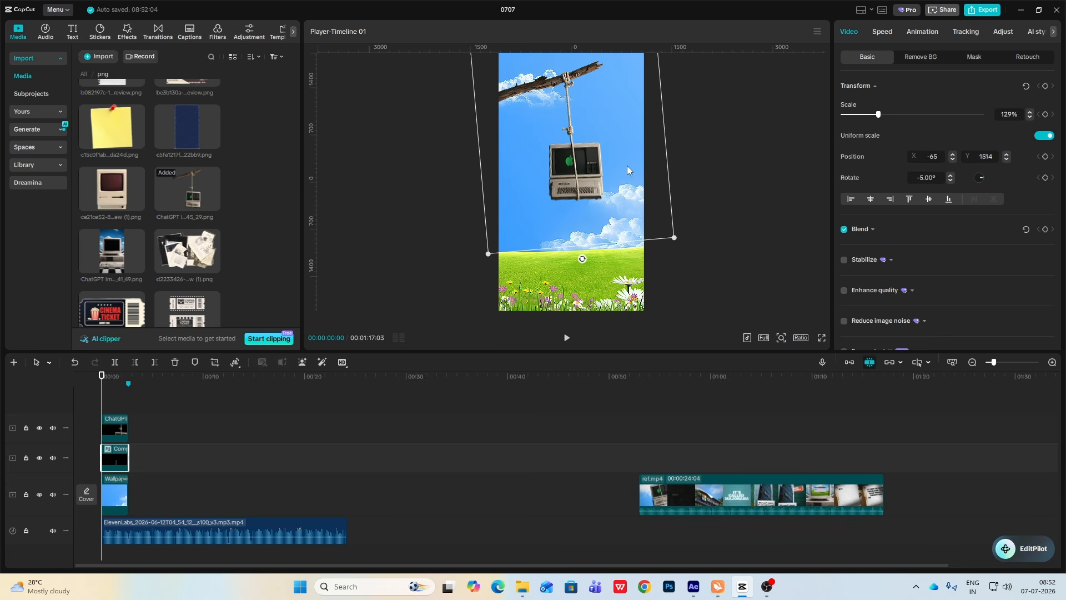
{"action": "left_click", "coordinate": [984, 177]}
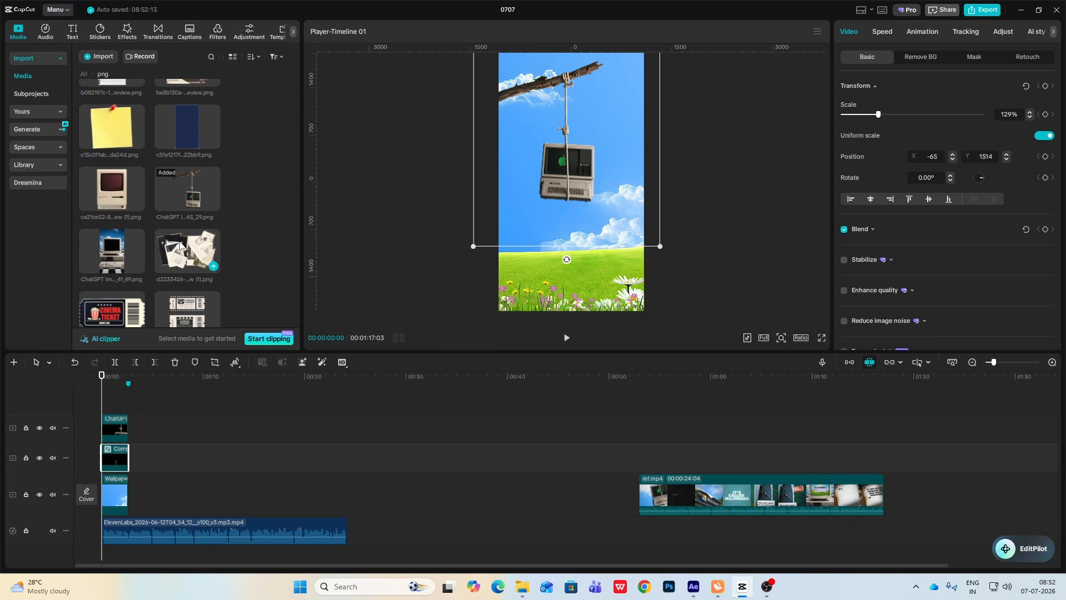
- Add cloud image 61.png from the png folder above the scene 1 layers and position it in the right part of the sky
{"action": "scroll", "coordinate": [181, 241], "scroll_direction": "up", "scroll_amount": 3}
{"action": "scroll", "coordinate": [181, 242], "scroll_direction": "up", "scroll_amount": 8}
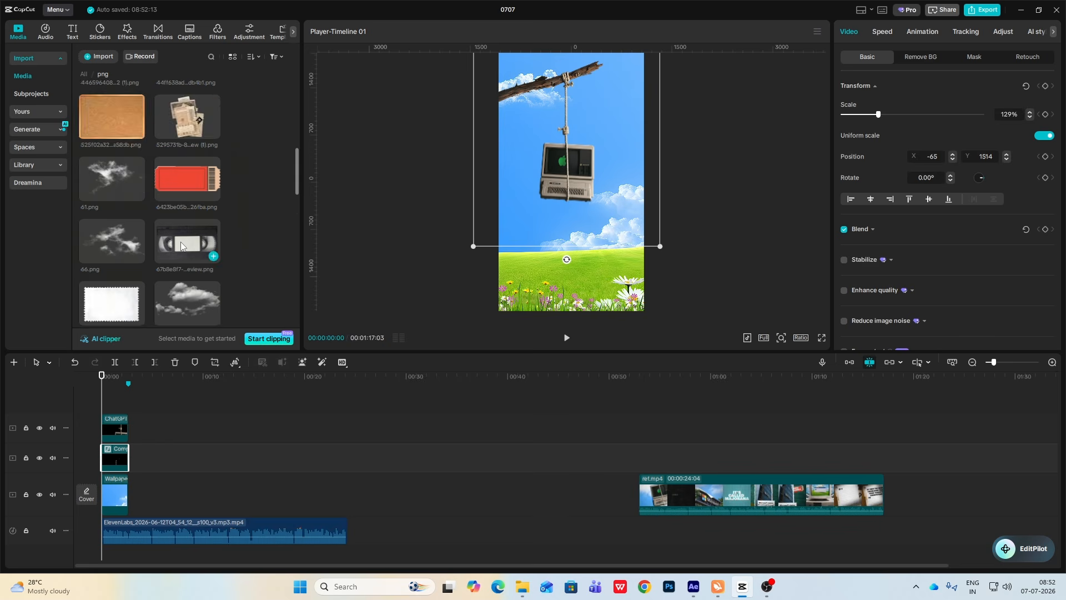
{"action": "scroll", "coordinate": [181, 242], "scroll_direction": "down", "scroll_amount": 1}
{"action": "left_click_drag", "start_coordinate": [111, 191], "coordinate": [114, 408]}
{"action": "left_click_drag", "start_coordinate": [632, 215], "coordinate": [670, 137]}
{"action": "left_click", "coordinate": [389, 278]}
- Add cloud image 75.png to scene 1, move it toward the left of the sky and trim it to the scene 1 end marker
{"action": "left_click_drag", "start_coordinate": [187, 253], "coordinate": [122, 483]}
{"action": "left_click_drag", "start_coordinate": [571, 181], "coordinate": [511, 215]}
{"action": "left_click_drag", "start_coordinate": [151, 483], "coordinate": [128, 483]}
{"action": "left_click_drag", "start_coordinate": [122, 405], "coordinate": [128, 475]}
- Add another cloud image on a layer in scene 1 and position it in the upper-left part of the sky
{"action": "left_click_drag", "start_coordinate": [112, 128], "coordinate": [122, 483]}
{"action": "left_click_drag", "start_coordinate": [571, 181], "coordinate": [502, 94]}
{"action": "left_click", "coordinate": [491, 271]}
- Add cloud image 88.png to scene 1, trim it to the scene 1 end marker and shift it toward the right of the sky
{"action": "scroll", "coordinate": [181, 253], "scroll_direction": "down", "scroll_amount": 2}
{"action": "left_click_drag", "start_coordinate": [114, 278], "coordinate": [128, 457]}
{"action": "left_click", "coordinate": [118, 457]}
{"action": "left_click_drag", "start_coordinate": [151, 488], "coordinate": [128, 487]}
{"action": "left_click_drag", "start_coordinate": [572, 181], "coordinate": [728, 116]}
{"action": "left_click", "coordinate": [714, 188]}
{"action": "left_click", "coordinate": [619, 152]}
- Move the upper cloud down and left to sit behind the branch, and select the branch clip on the top track
{"action": "left_click", "coordinate": [95, 422]}
{"action": "left_click", "coordinate": [119, 428]}
{"action": "scroll", "coordinate": [117, 444], "scroll_direction": "up", "scroll_amount": 1}
{"action": "left_click", "coordinate": [116, 488]}
{"action": "left_click_drag", "start_coordinate": [620, 67], "coordinate": [531, 118]}
{"action": "scroll", "coordinate": [639, 495], "scroll_direction": "down", "scroll_amount": 1}
{"action": "left_click", "coordinate": [639, 495]}
{"action": "left_click", "coordinate": [103, 416]}
{"action": "scroll", "coordinate": [103, 433], "scroll_direction": "up", "scroll_amount": 1}
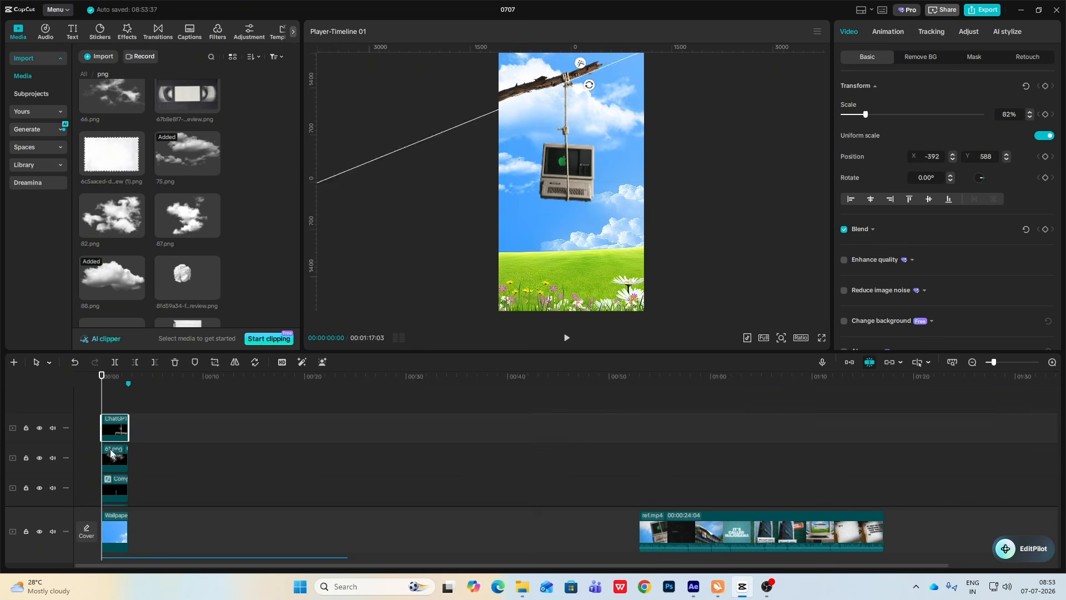
- Adjust the cloud layers in scene 1 so that a cloud partly overlaps the hanging computer
{"action": "left_click_drag", "start_coordinate": [114, 497], "coordinate": [115, 458]}
{"action": "scroll", "coordinate": [598, 310], "scroll_direction": "down", "scroll_amount": 6}
{"action": "left_click_drag", "start_coordinate": [562, 244], "coordinate": [558, 181]}
{"action": "left_click", "coordinate": [572, 204]}
{"action": "left_click", "coordinate": [116, 488]}
{"action": "scroll", "coordinate": [116, 467], "scroll_direction": "down", "scroll_amount": 1}
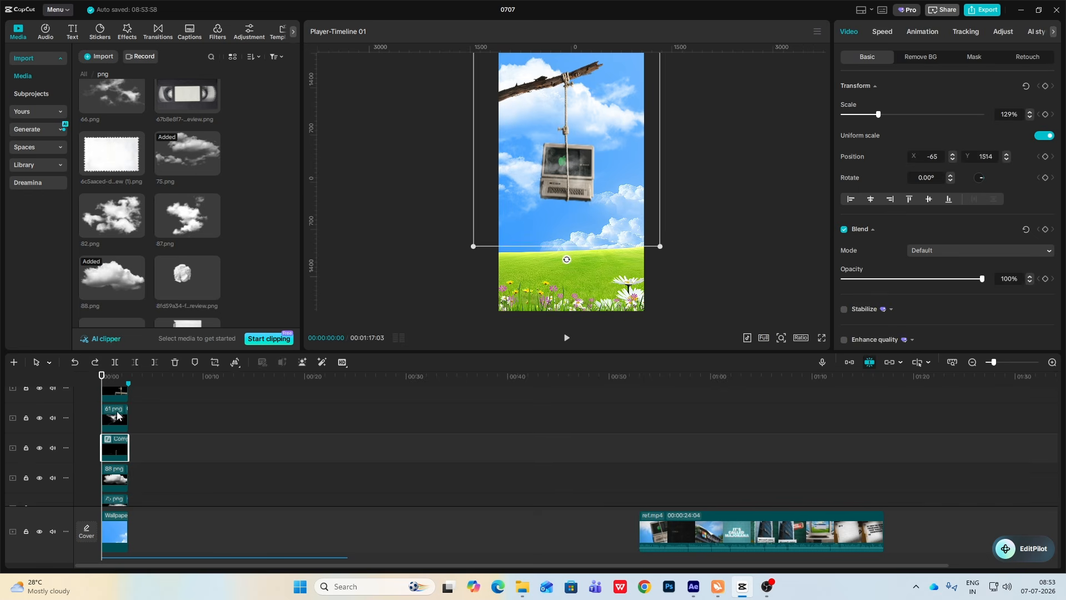
{"action": "left_click", "coordinate": [115, 478]}
{"action": "scroll", "coordinate": [115, 472], "scroll_direction": "down", "scroll_amount": 1}
{"action": "left_click", "coordinate": [116, 467]}
- Check the title in the reference video and add a default text clip at the start of scene 1, layered directly below the computer's compound clip
{"action": "left_click_drag", "start_coordinate": [644, 492], "coordinate": [662, 492]}
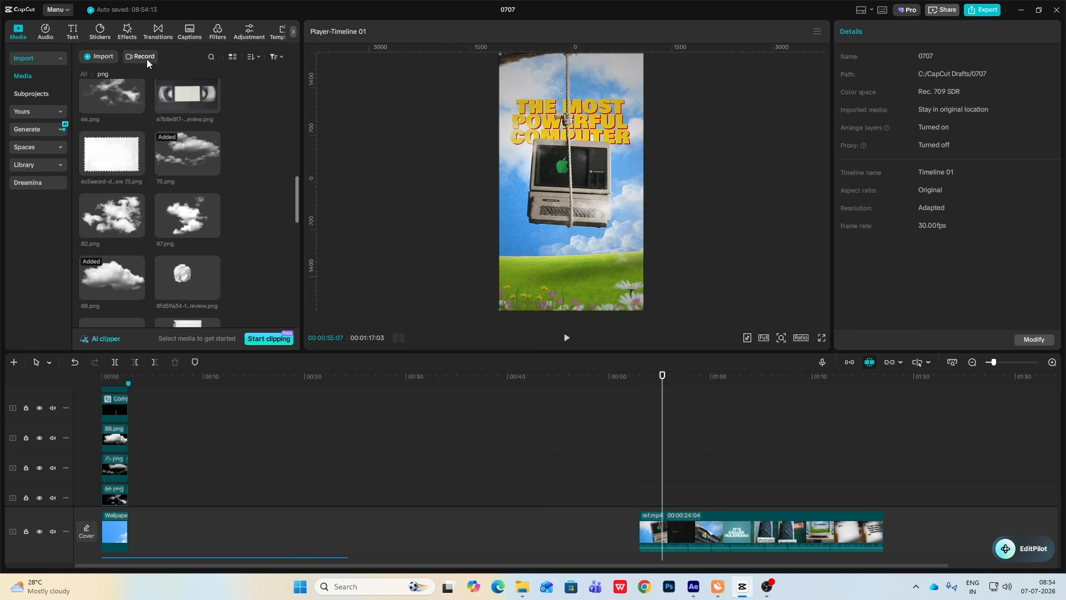
{"action": "left_click", "coordinate": [73, 31]}
{"action": "left_click_drag", "start_coordinate": [95, 91], "coordinate": [117, 498]}
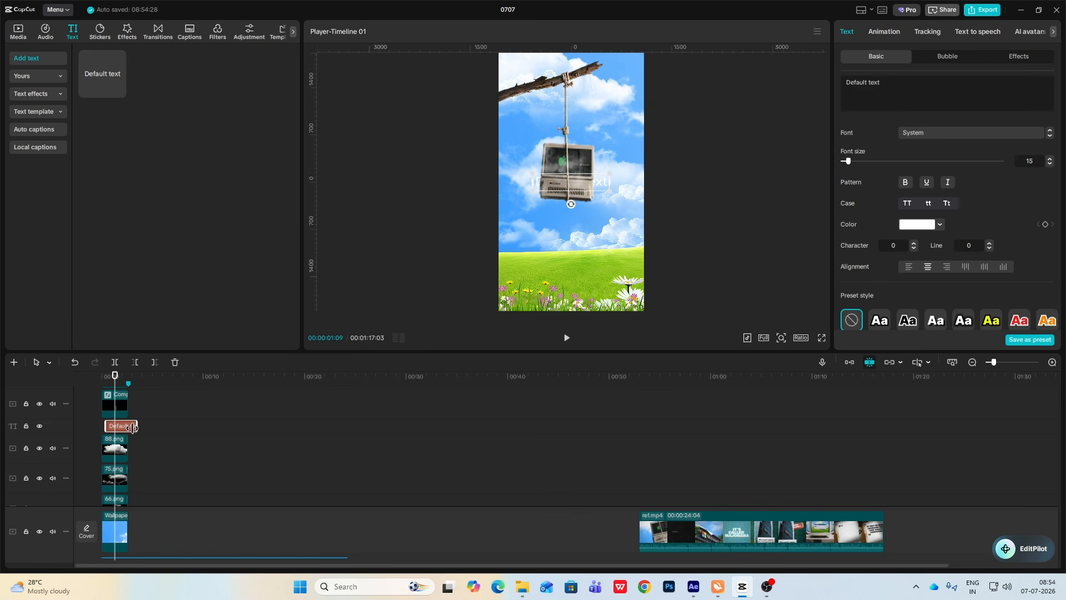
{"action": "left_click_drag", "start_coordinate": [131, 434], "coordinate": [127, 485]}
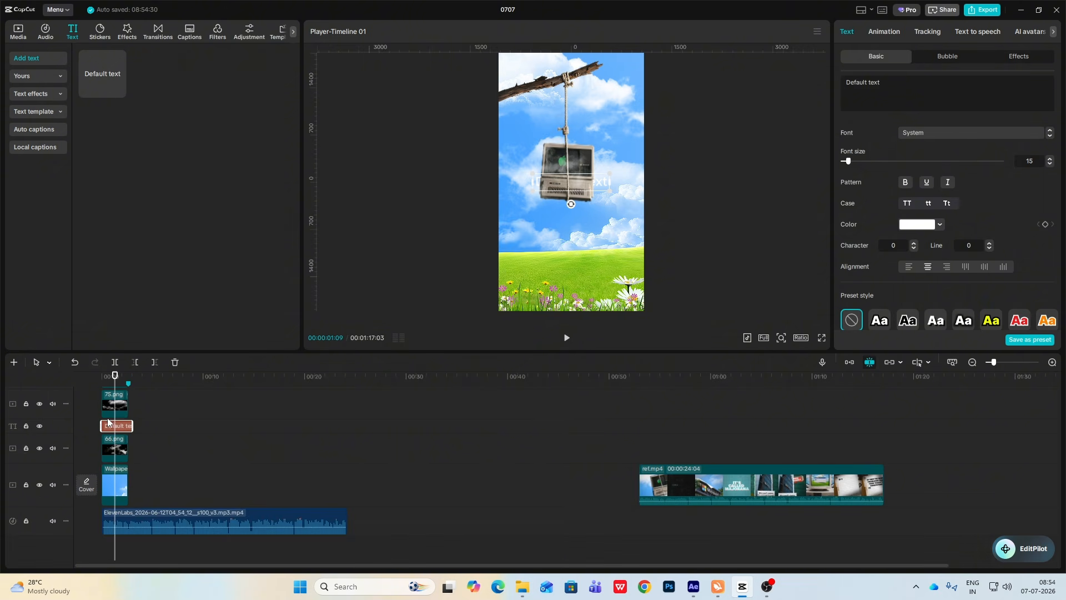
{"action": "left_click_drag", "start_coordinate": [108, 422], "coordinate": [117, 487]}
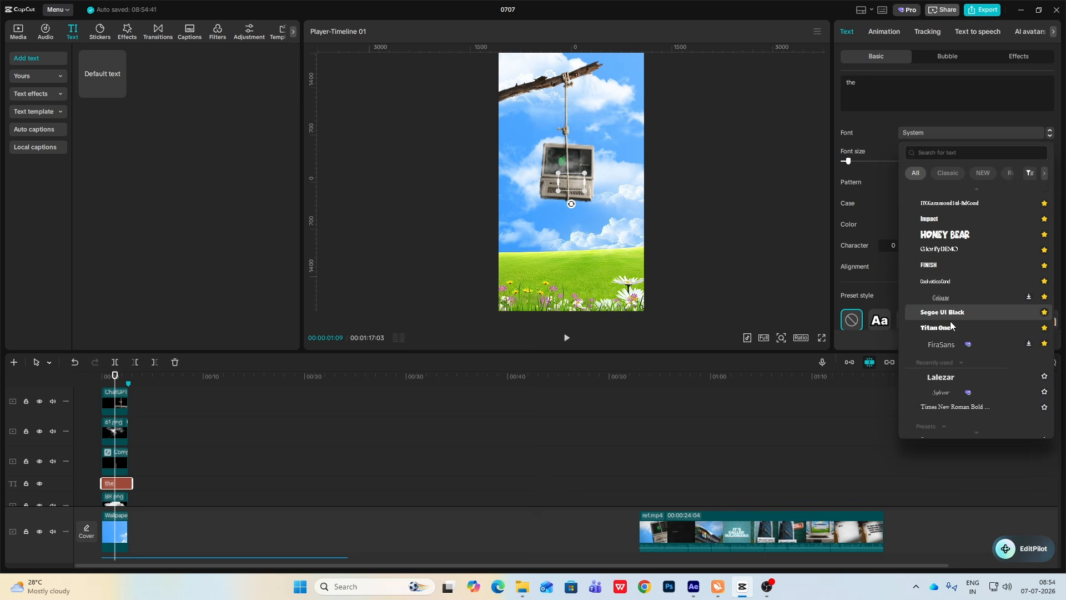
- Set the text "the" in the Titan One font and sample its yellow colour C8AB11 from the reference video's title
{"action": "left_click", "coordinate": [944, 326]}
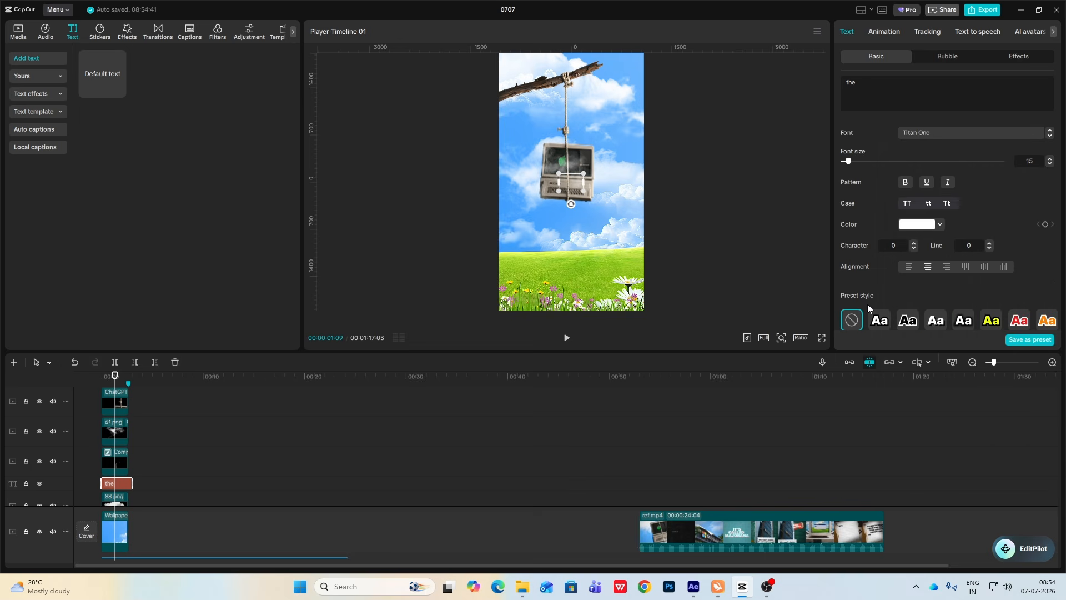
{"action": "left_click", "coordinate": [678, 474]}
{"action": "left_click", "coordinate": [665, 474]}
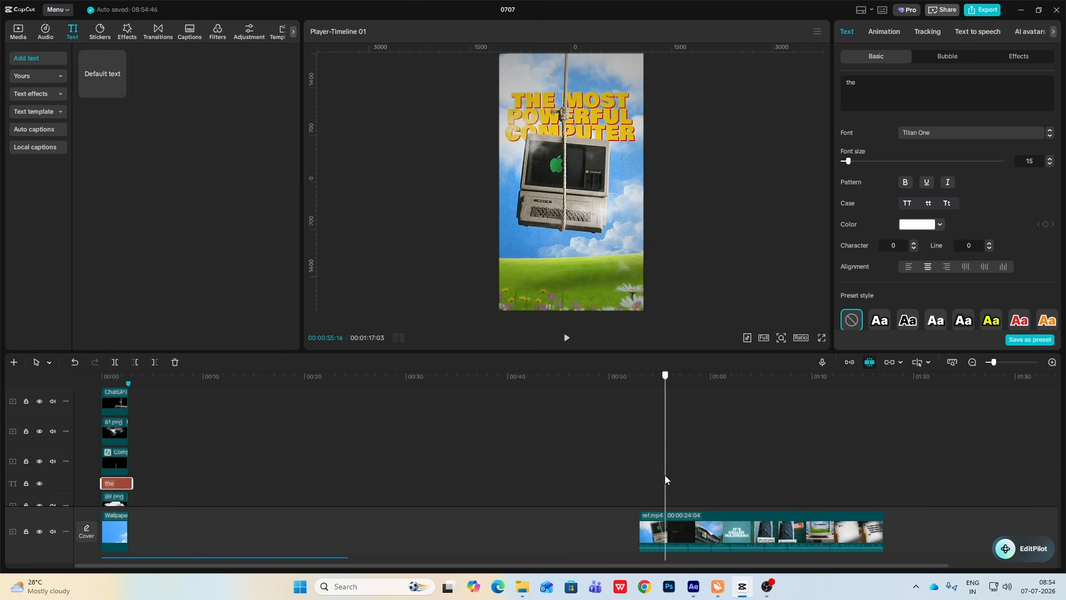
{"action": "left_click", "coordinate": [662, 476]}
{"action": "left_click", "coordinate": [935, 228]}
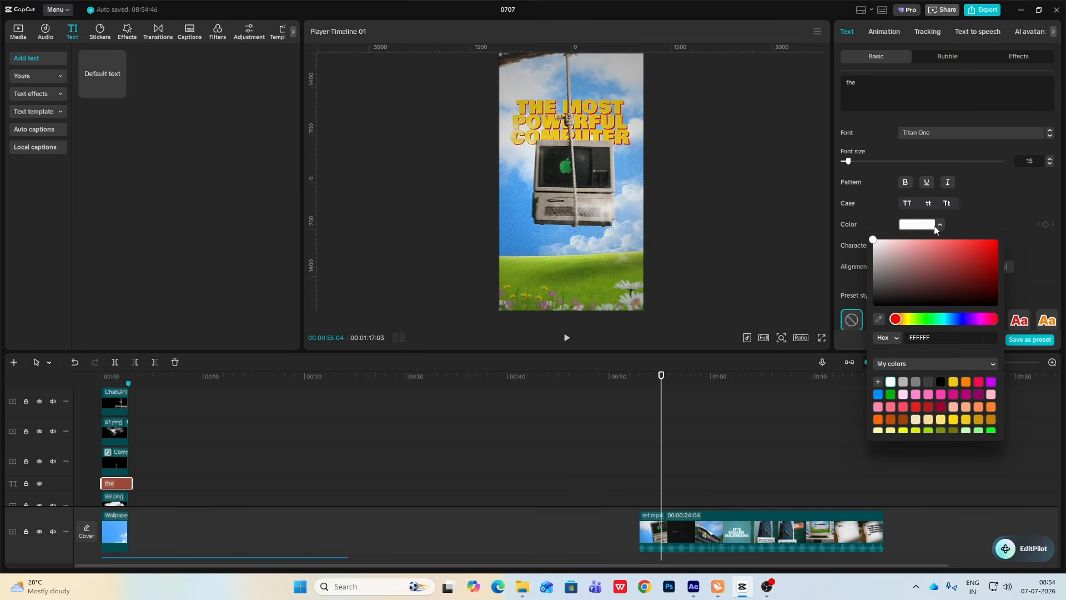
{"action": "left_click", "coordinate": [879, 320]}
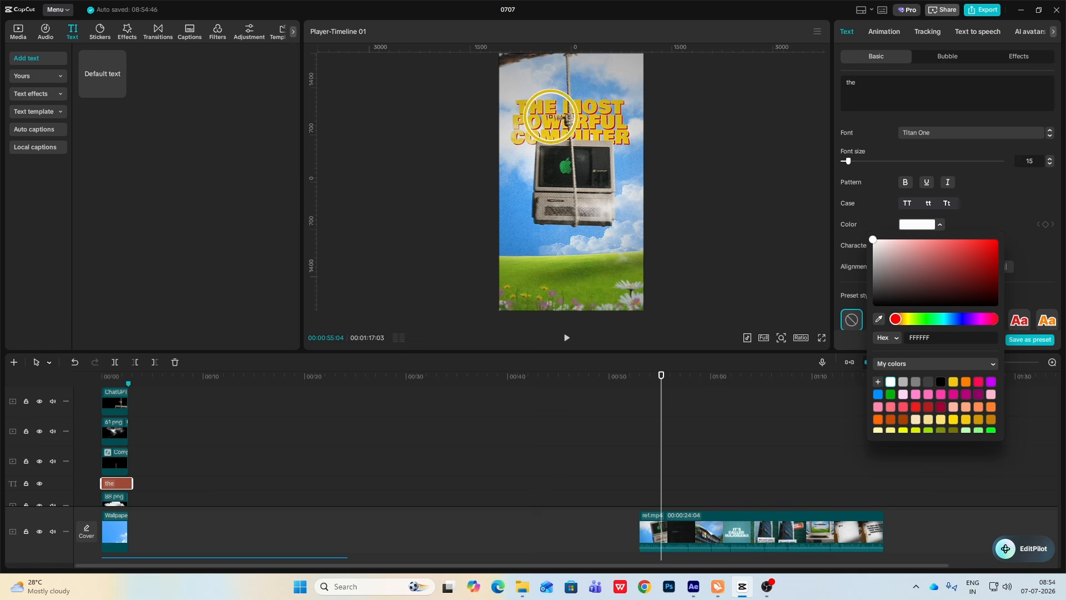
{"action": "left_click", "coordinate": [523, 105]}
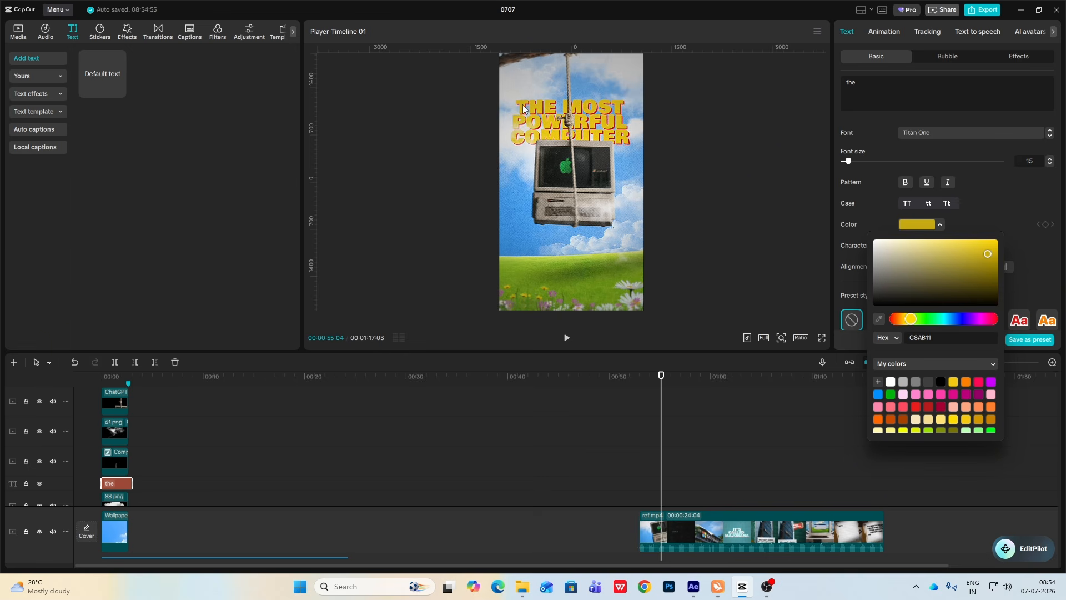
- Convert the text in scene 1 to uppercase, placed just above the hanging computer
{"action": "left_click", "coordinate": [133, 446]}
{"action": "left_click_drag", "start_coordinate": [129, 446], "coordinate": [118, 446]}
{"action": "left_click", "coordinate": [124, 483]}
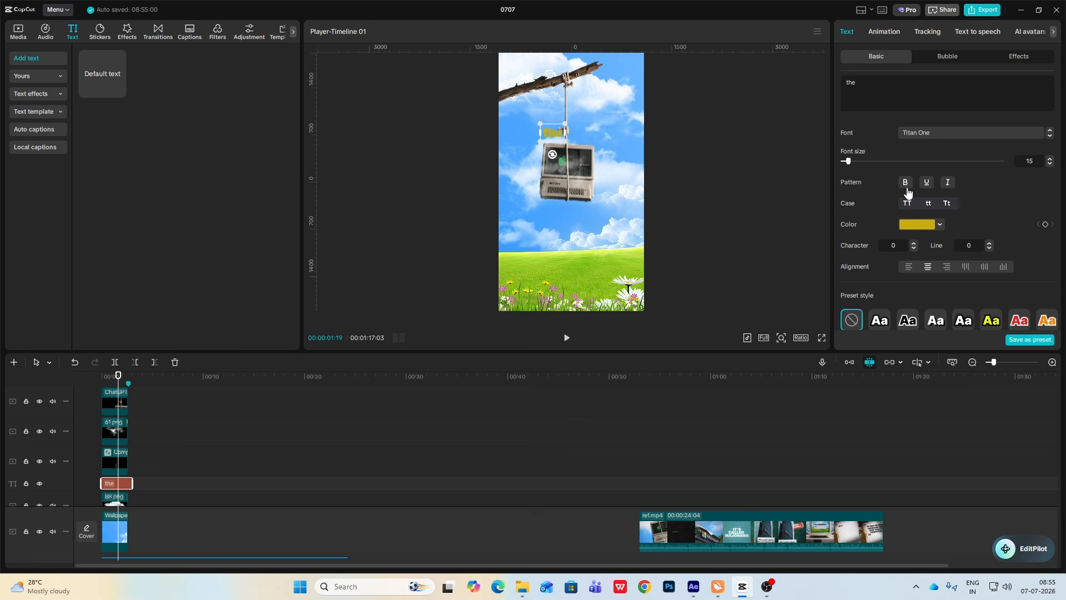
{"action": "left_click", "coordinate": [907, 203]}
- Add a shadow to the THE text with 0% blurriness and the red colour FF0000
{"action": "scroll", "coordinate": [936, 221], "scroll_direction": "down", "scroll_amount": 6}
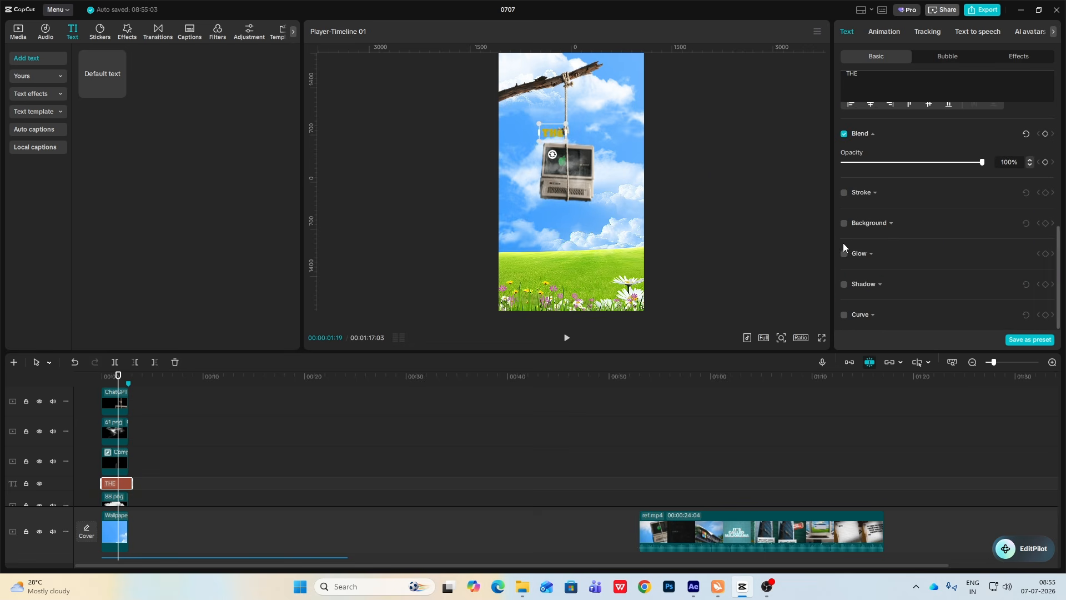
{"action": "left_click", "coordinate": [844, 285]}
{"action": "scroll", "coordinate": [887, 289], "scroll_direction": "down", "scroll_amount": 2}
{"action": "scroll", "coordinate": [887, 290], "scroll_direction": "down", "scroll_amount": 1}
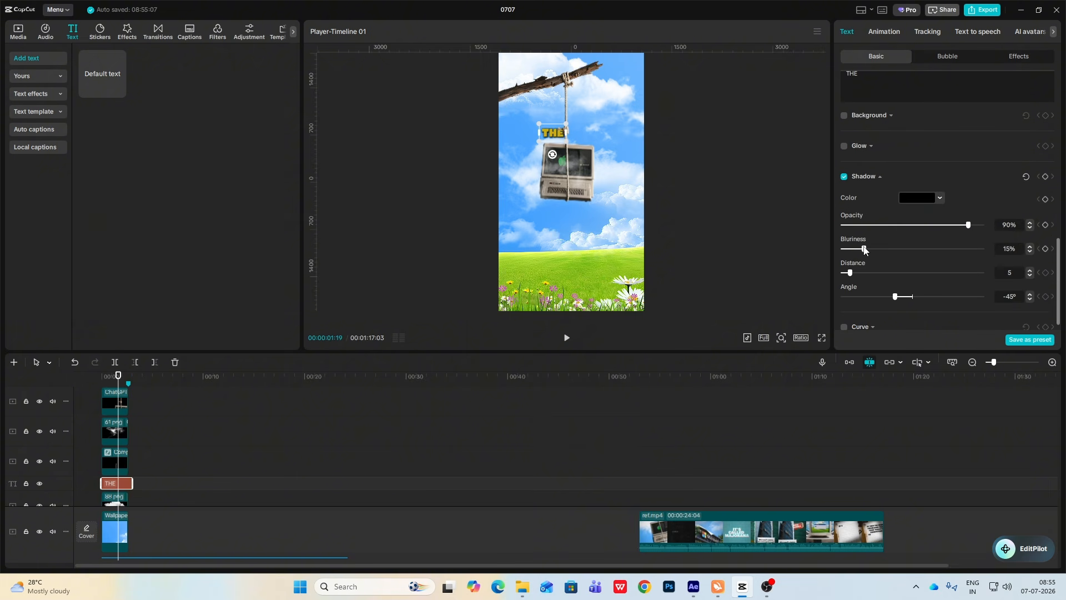
{"action": "left_click_drag", "start_coordinate": [864, 248], "coordinate": [627, 248]}
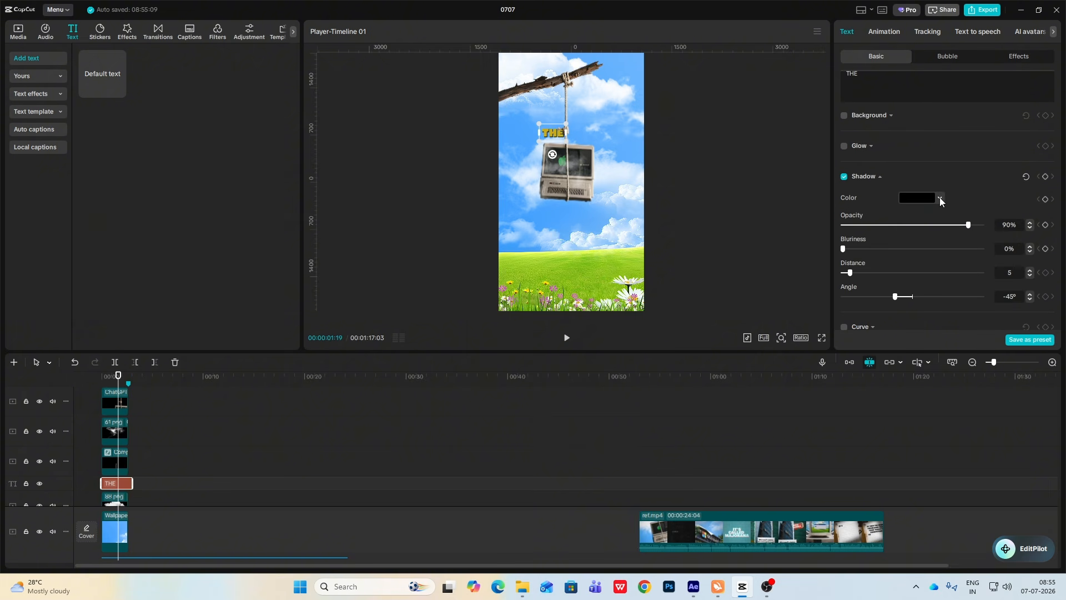
{"action": "left_click", "coordinate": [940, 199]}
{"action": "left_click_drag", "start_coordinate": [873, 280], "coordinate": [997, 213]}
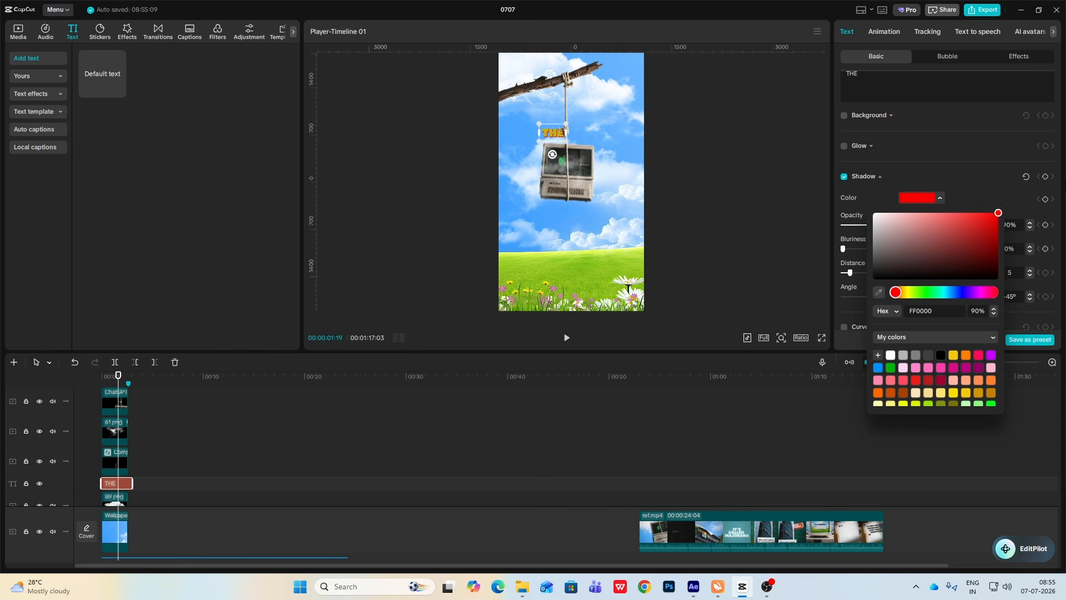
- Compare with the reference title, scale the THE text to 209% and add a transform keyframe at the start of the clip
{"action": "left_click", "coordinate": [676, 479]}
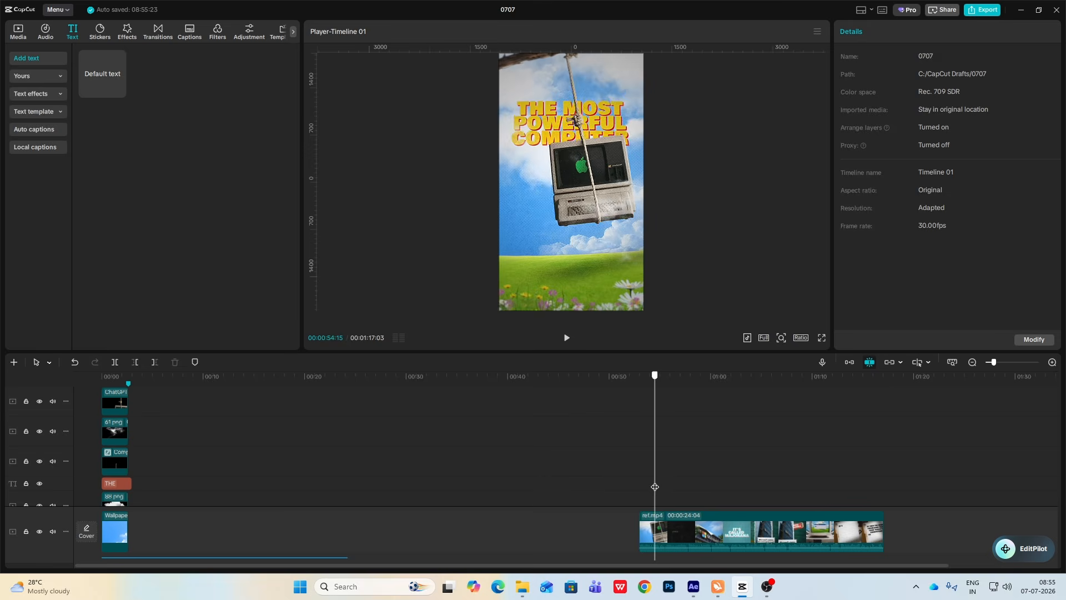
{"action": "left_click", "coordinate": [119, 487]}
{"action": "scroll", "coordinate": [1030, 192], "scroll_direction": "down", "scroll_amount": 5}
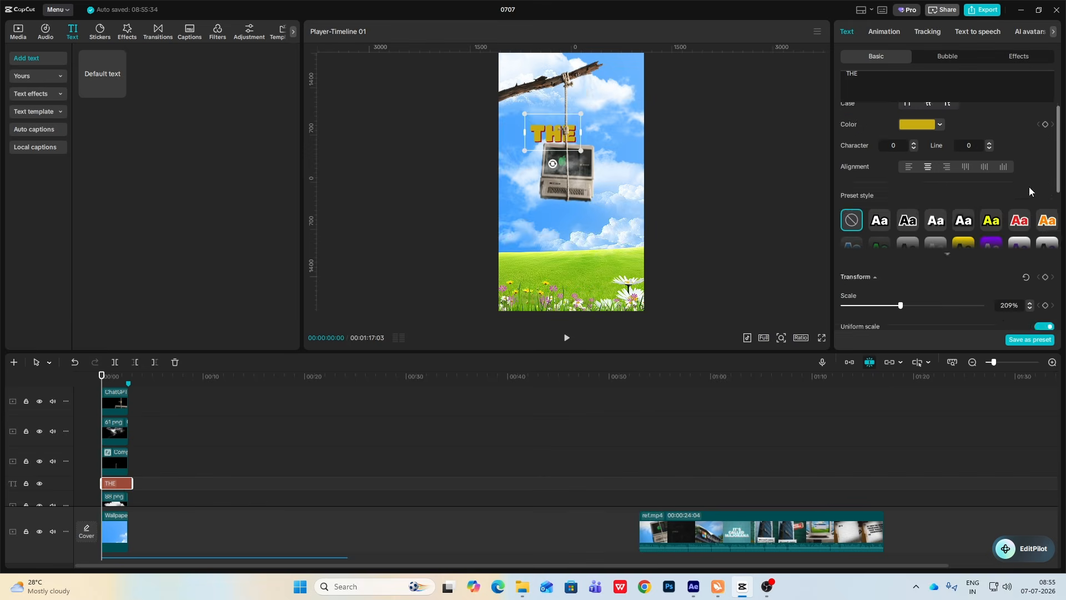
{"action": "left_click", "coordinate": [1051, 362]}
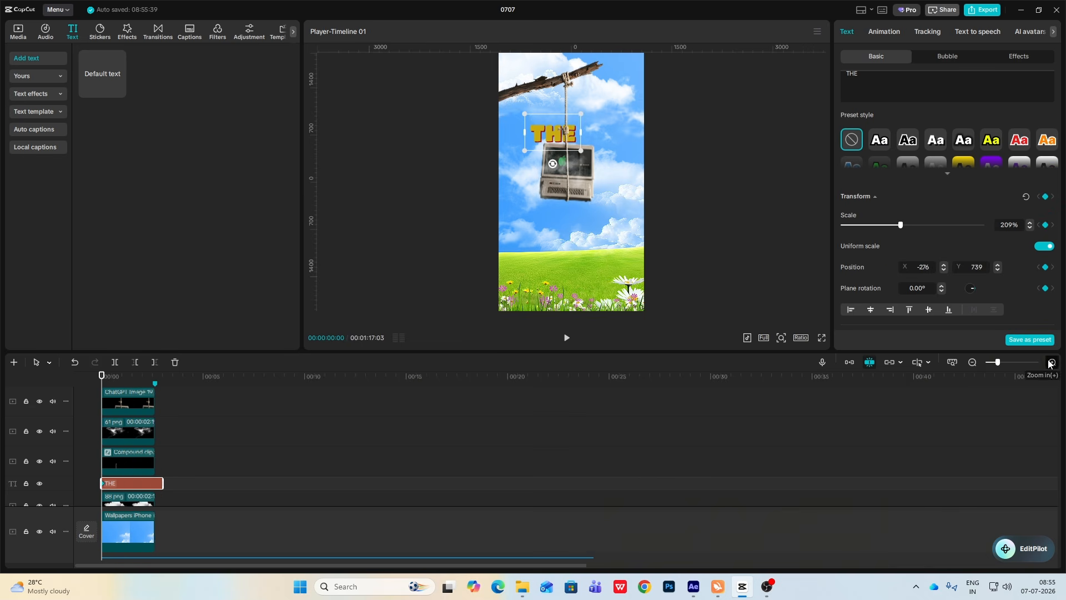
- Add a second transform keyframe at 00:00:00:25 and lower the text to Y 590 at the first keyframe
{"action": "left_click_drag", "start_coordinate": [103, 378], "coordinate": [135, 377]}
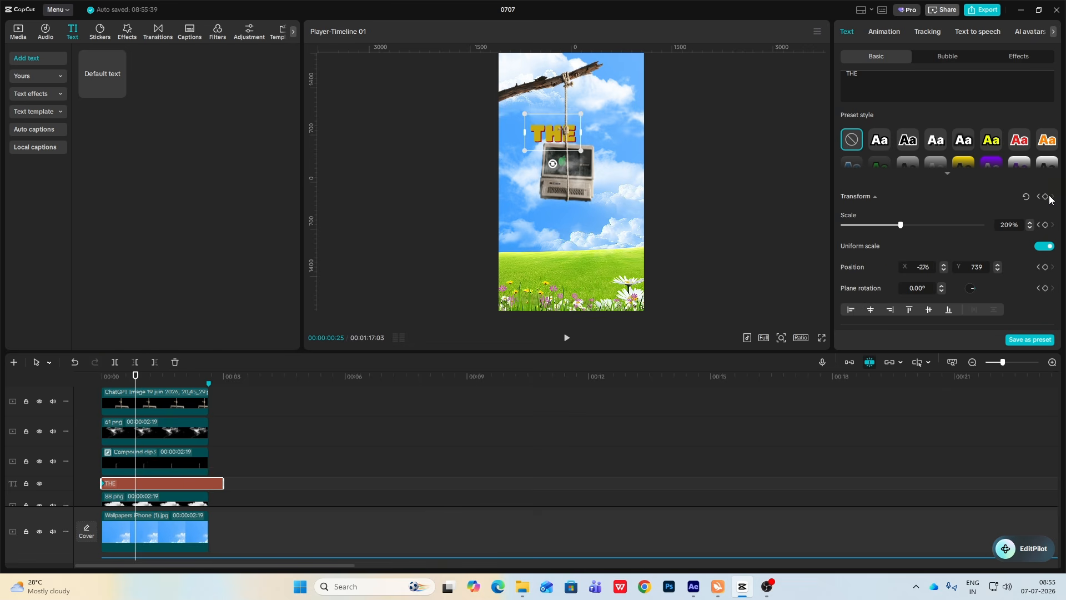
{"action": "left_click_drag", "start_coordinate": [134, 378], "coordinate": [24, 381]}
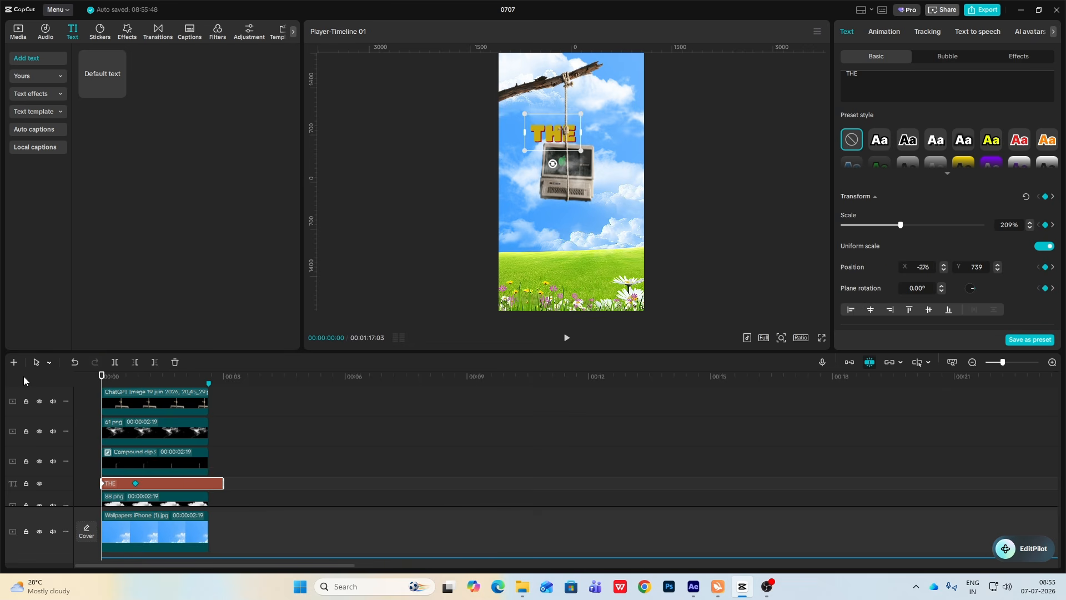
{"action": "left_click_drag", "start_coordinate": [567, 139], "coordinate": [567, 148]}
- Keyframe the text's opacity from 0% at the start of the clip to 100% at 00:00:00:25
{"action": "scroll", "coordinate": [1048, 274], "scroll_direction": "down", "scroll_amount": 4}
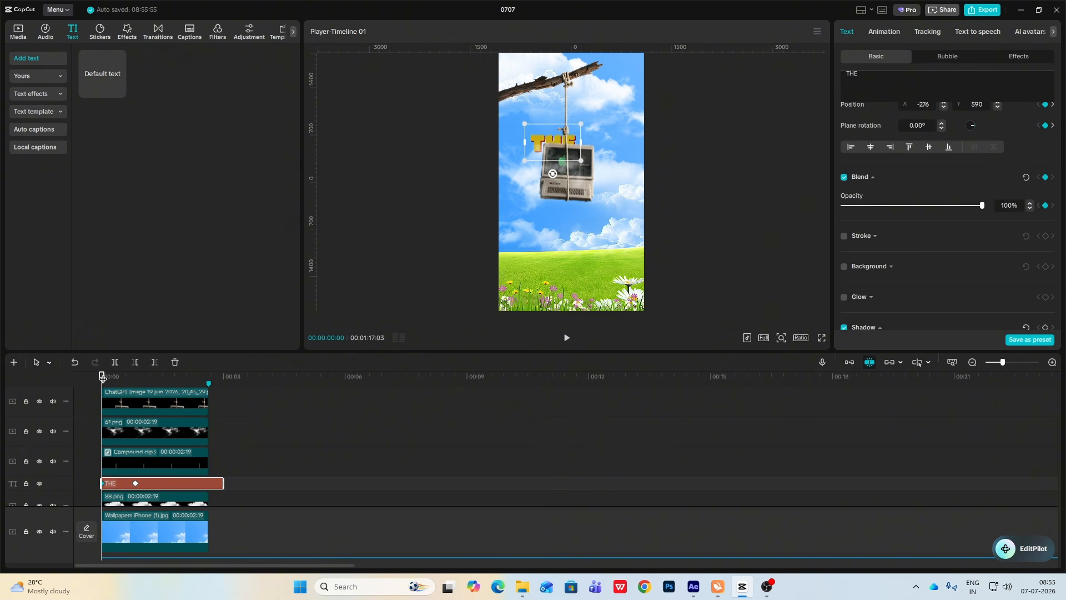
{"action": "left_click_drag", "start_coordinate": [102, 378], "coordinate": [135, 377]}
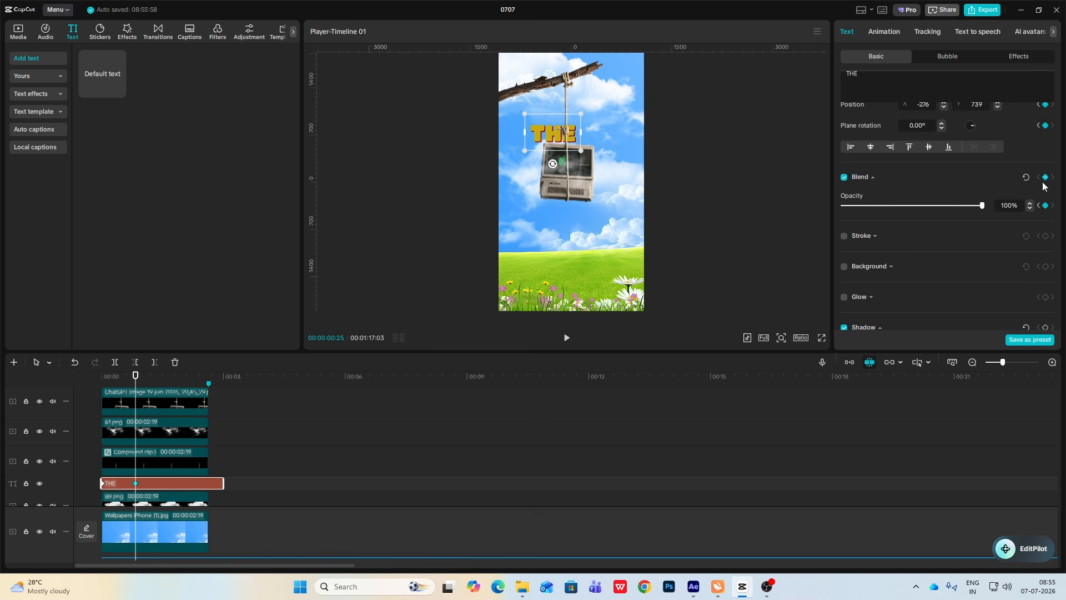
{"action": "key", "text": "Home"}
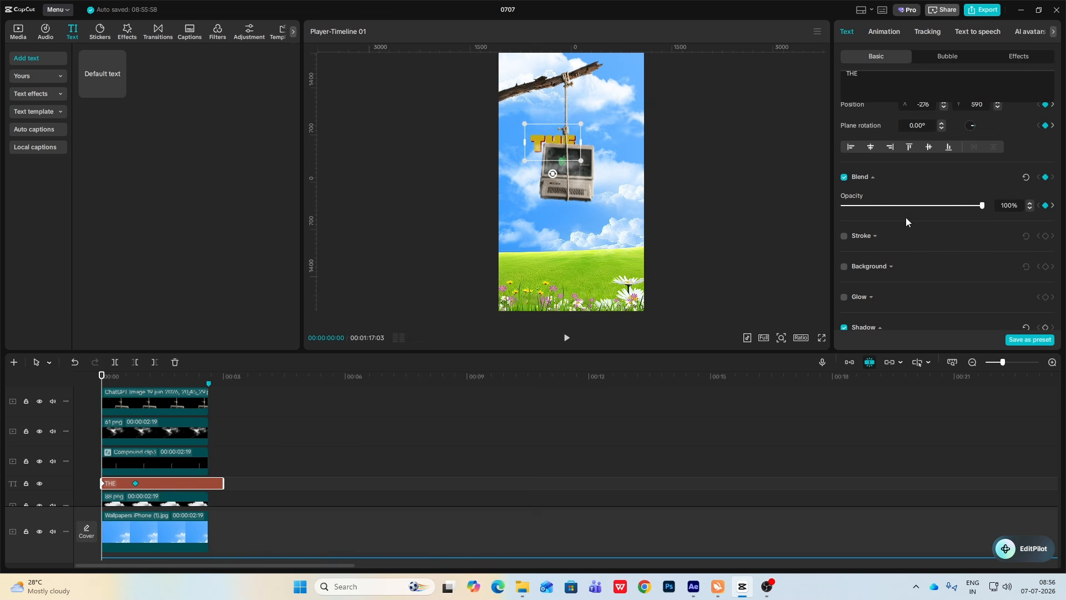
{"action": "left_click_drag", "start_coordinate": [905, 205], "coordinate": [491, 198]}
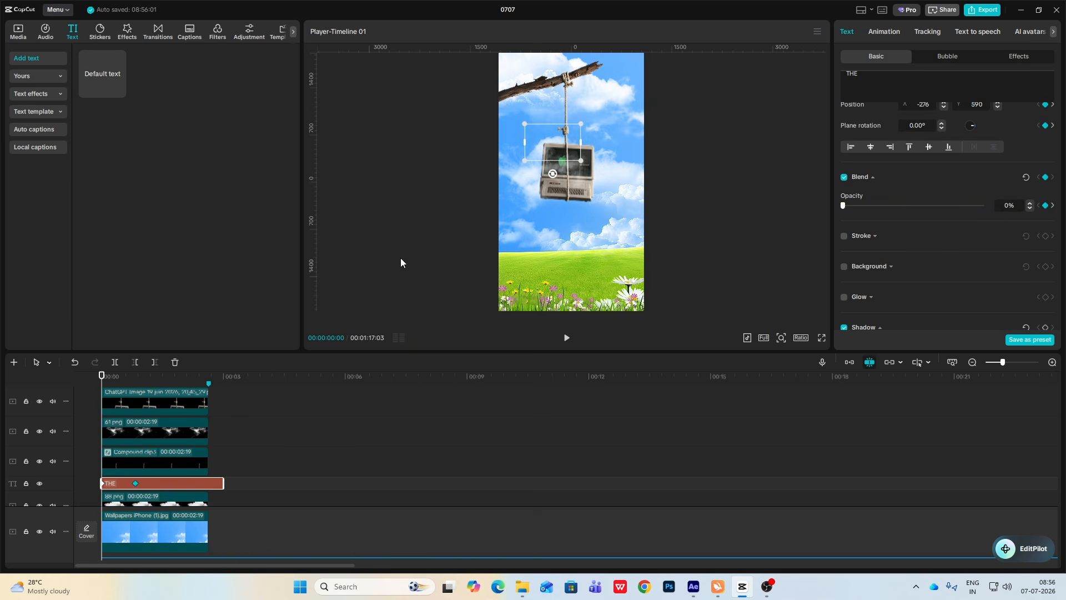
- Show the THE clip's keyframe graphs and apply a decelerating curve preset to its Y position keyframes
{"action": "key", "text": "alt+k"}
{"action": "scroll", "coordinate": [165, 466], "scroll_direction": "up", "scroll_amount": 1}
{"action": "left_click", "coordinate": [148, 478]}
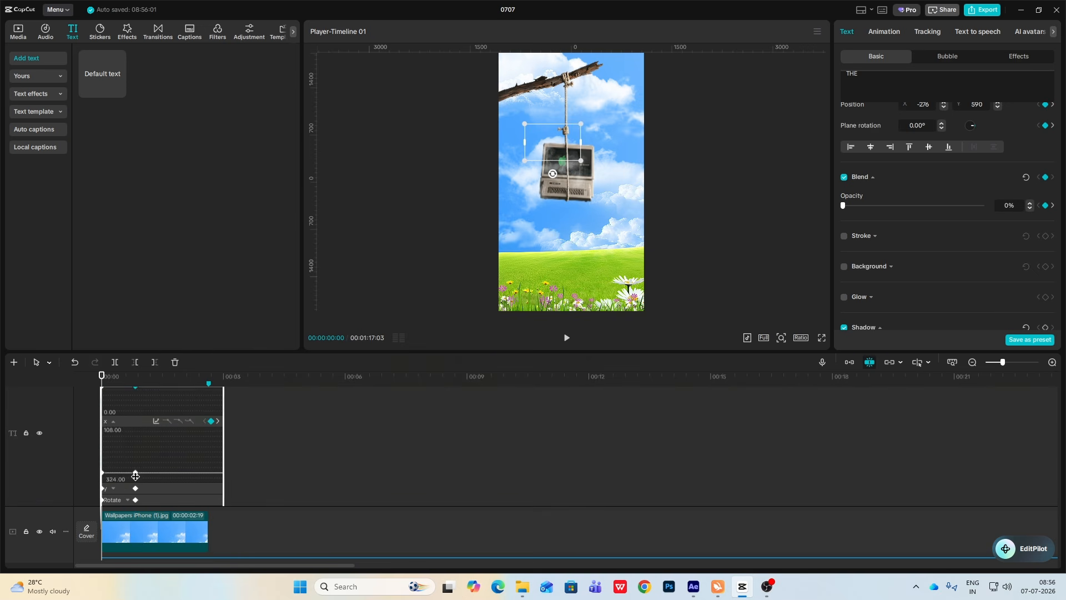
{"action": "scroll", "coordinate": [118, 483], "scroll_direction": "up", "scroll_amount": 1}
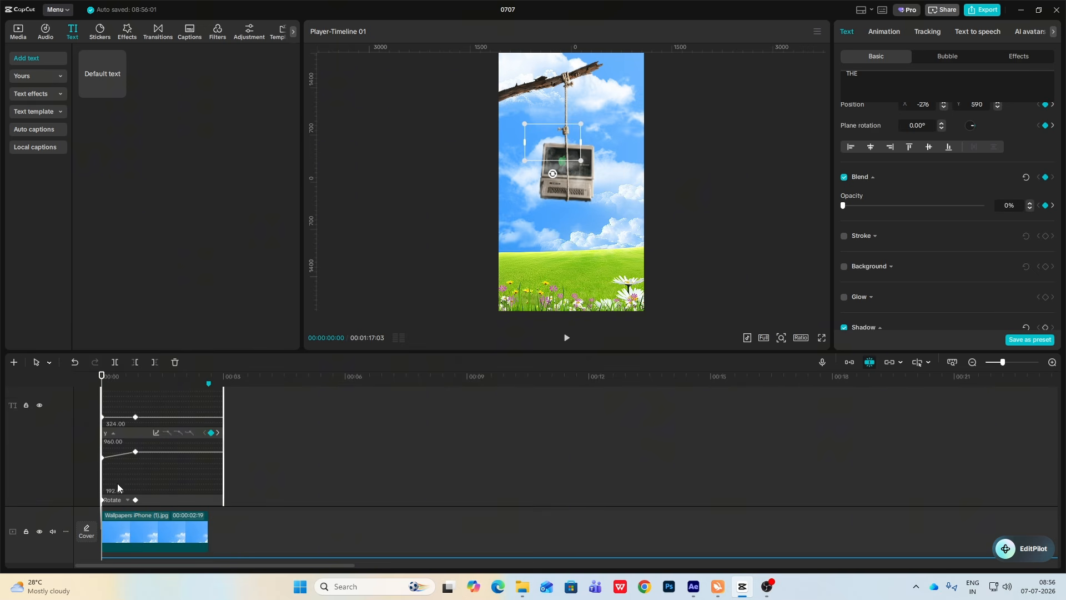
{"action": "left_click", "coordinate": [156, 433]}
{"action": "left_click", "coordinate": [268, 483]}
{"action": "left_click", "coordinate": [376, 393]}
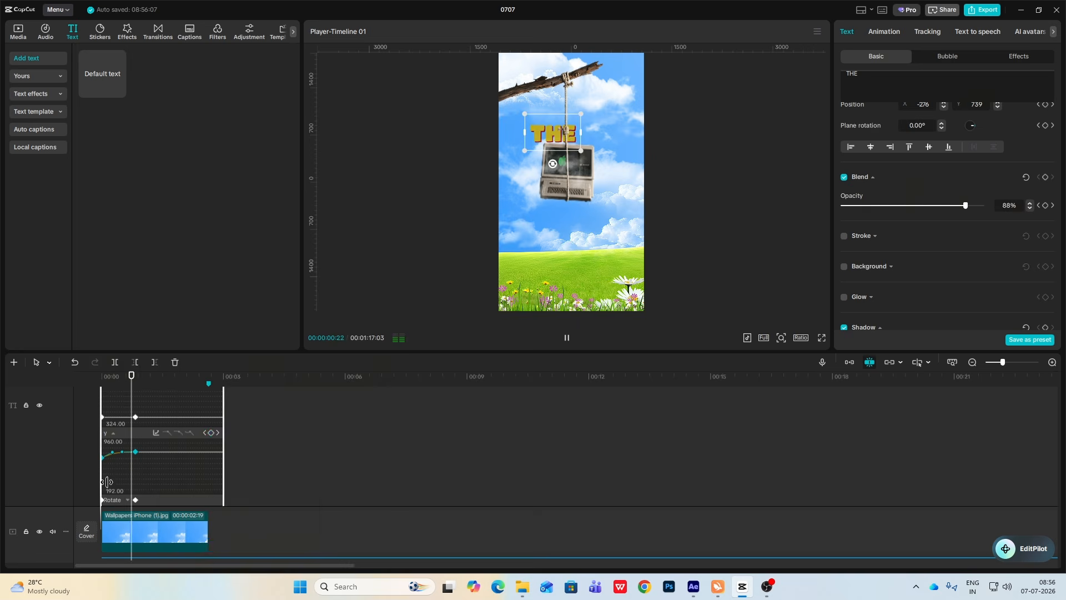
- Apply a curve preset to the text's opacity keyframes, hide the keyframe graphs and preview the fade-in from the start
{"action": "scroll", "coordinate": [121, 491], "scroll_direction": "down", "scroll_amount": 3}
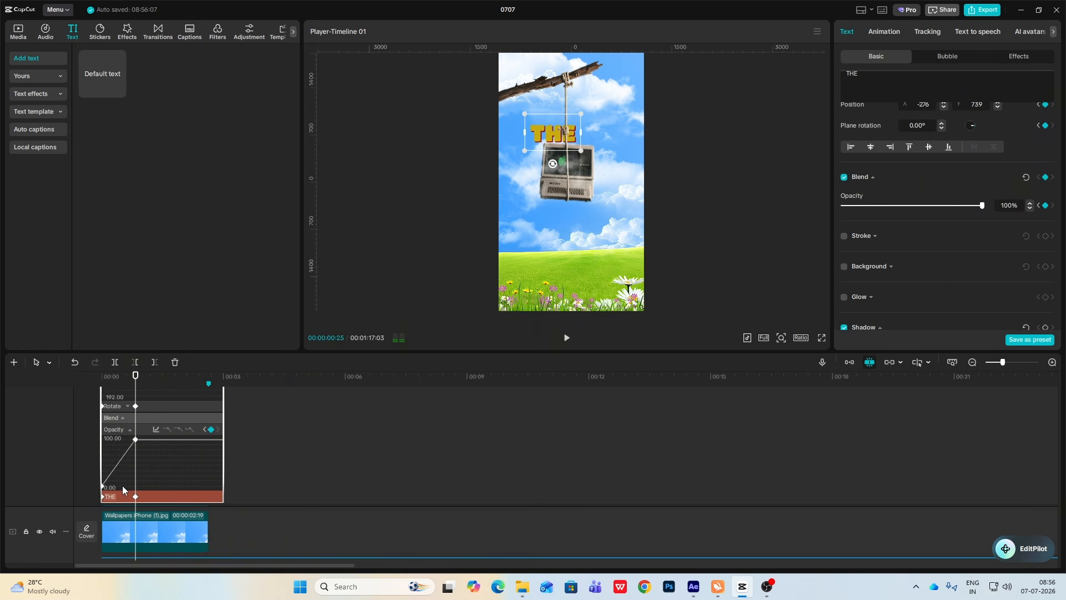
{"action": "left_click", "coordinate": [156, 429]}
{"action": "left_click", "coordinate": [273, 480]}
{"action": "left_click", "coordinate": [377, 393]}
{"action": "key", "text": "alt+k"}
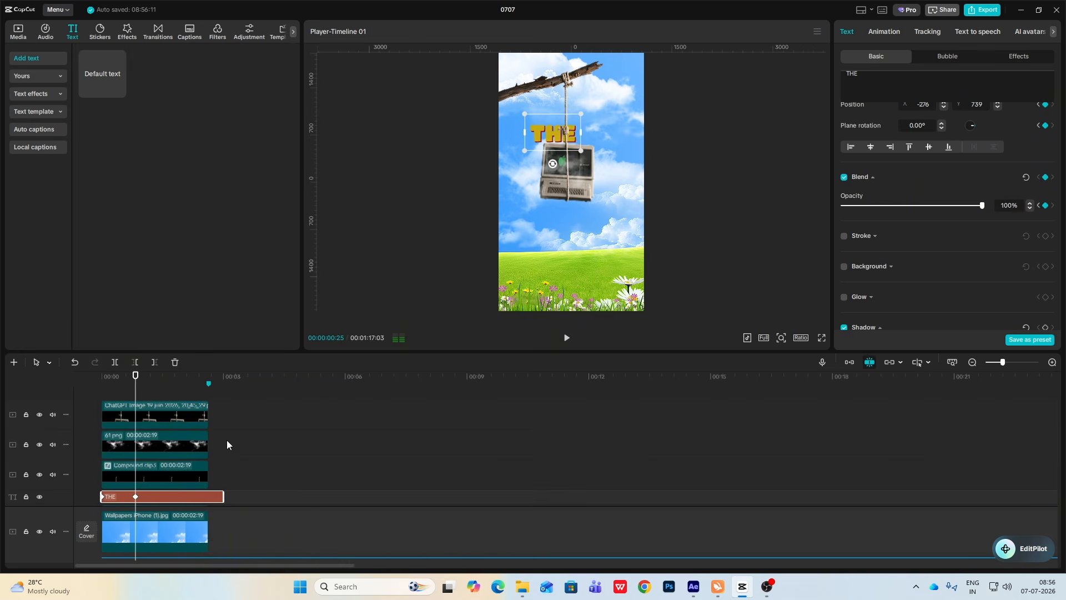
{"action": "left_click_drag", "start_coordinate": [119, 384], "coordinate": [48, 398]}
{"action": "key", "text": "space"}
{"action": "key", "text": "space"}
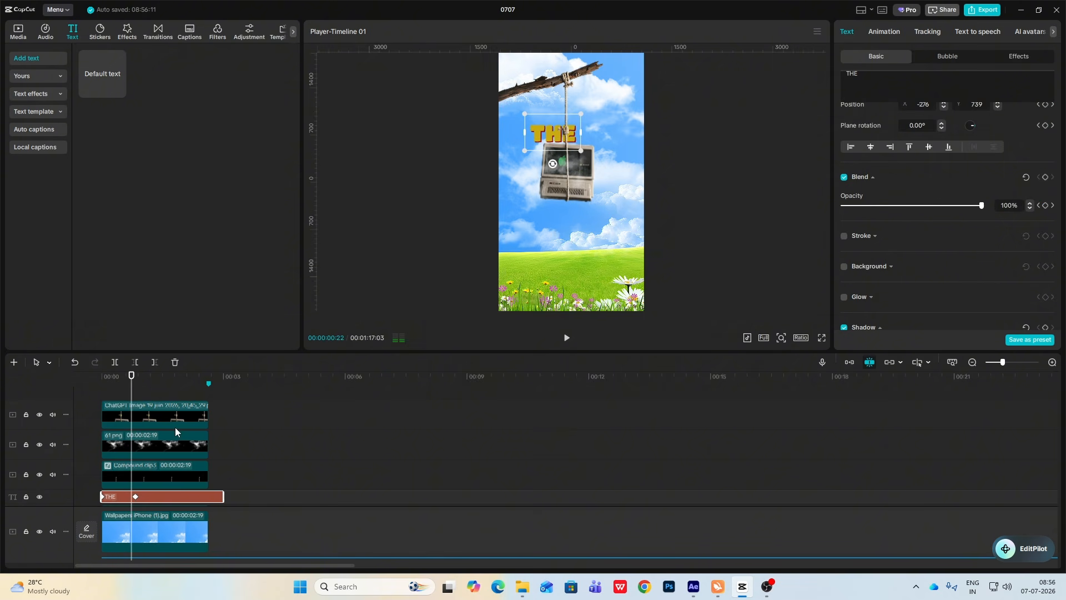
- Turn the THE text into a compound clip, scale it down and move it toward the left edge of the frame
{"action": "scroll", "coordinate": [176, 479], "scroll_direction": "down", "scroll_amount": 1}
{"action": "key", "text": "alt+g"}
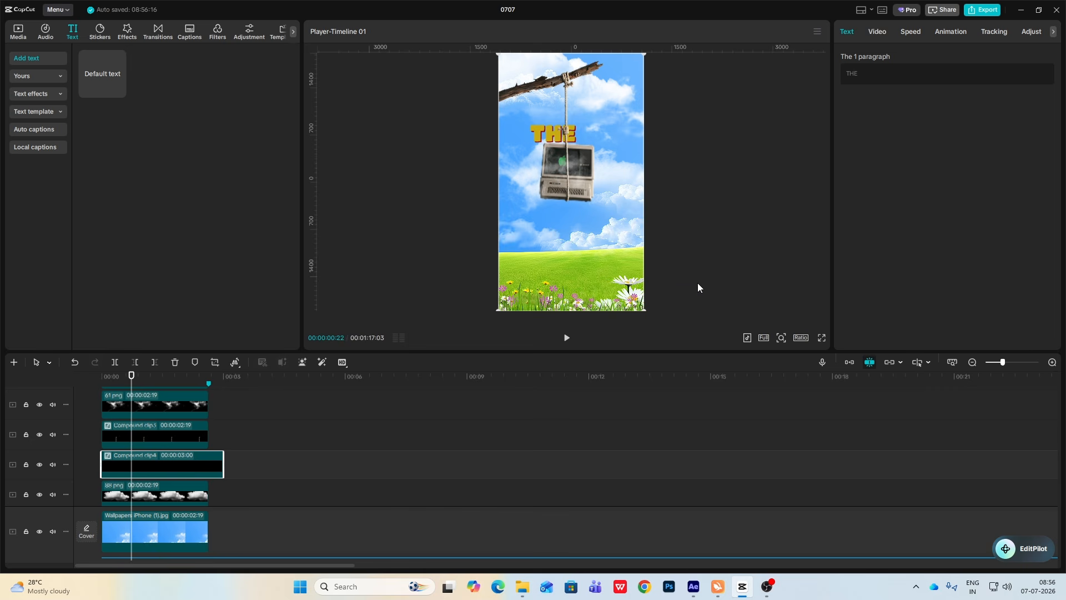
{"action": "left_click_drag", "start_coordinate": [644, 311], "coordinate": [622, 273]}
{"action": "left_click_drag", "start_coordinate": [602, 247], "coordinate": [582, 242]}
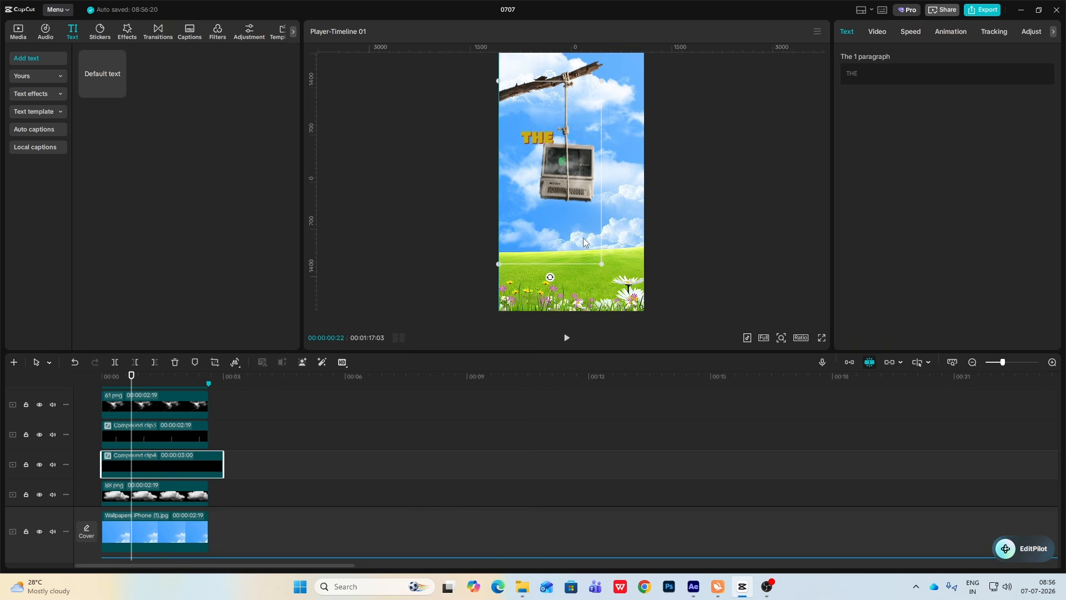
- Duplicate the THE compound clip on the layer above, open the copy and change its text to "most"
{"action": "left_click_drag", "start_coordinate": [194, 468], "coordinate": [192, 460], "text": "alt"}
{"action": "left_click", "coordinate": [190, 464]}
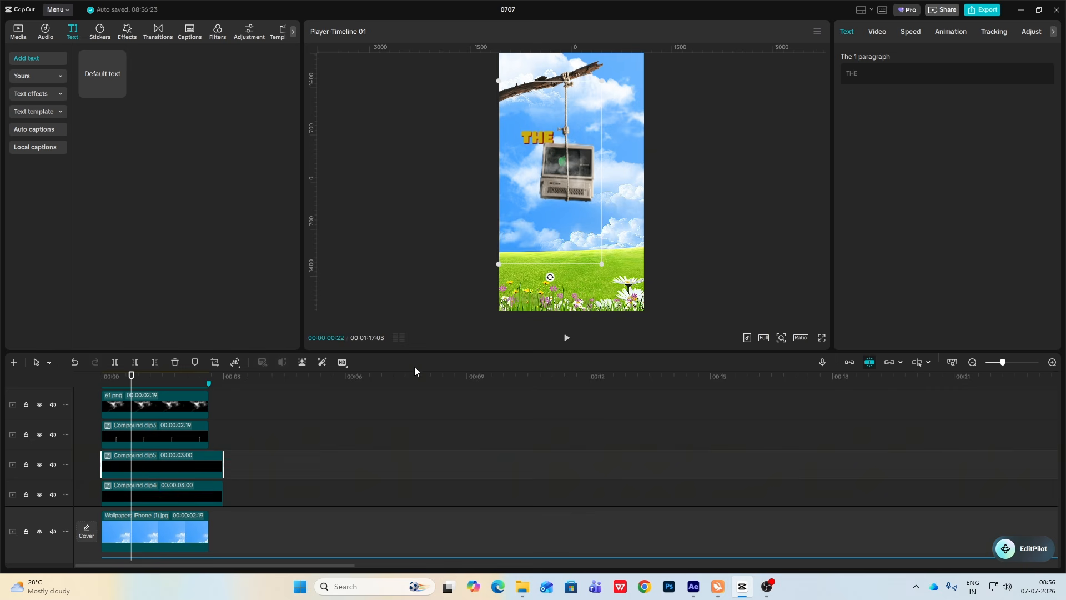
{"action": "double_click", "coordinate": [156, 458]}
{"action": "left_click", "coordinate": [172, 449]}
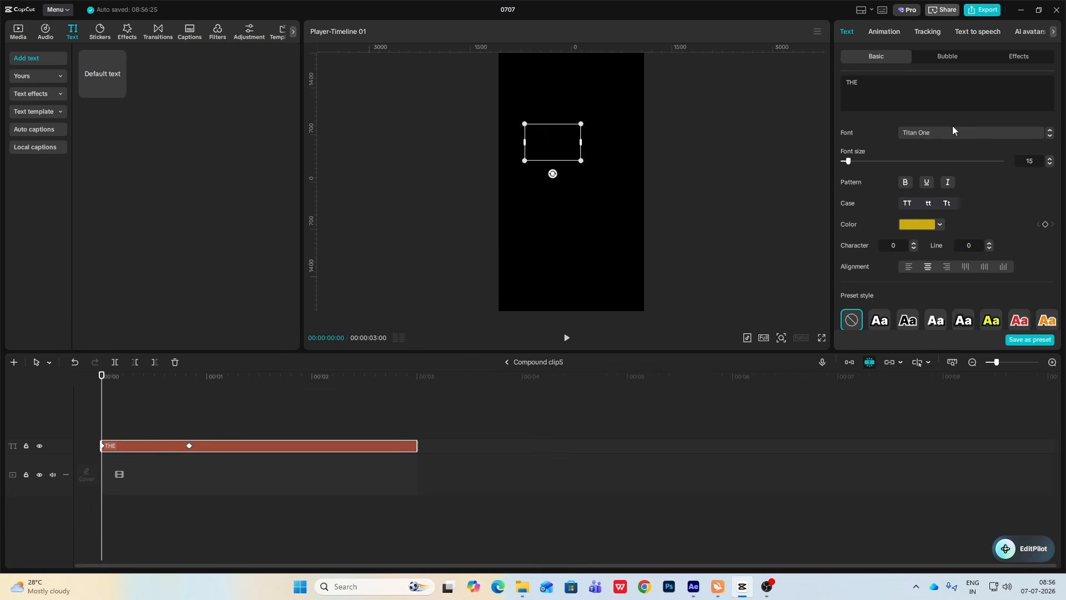
{"action": "type", "text": "most"}
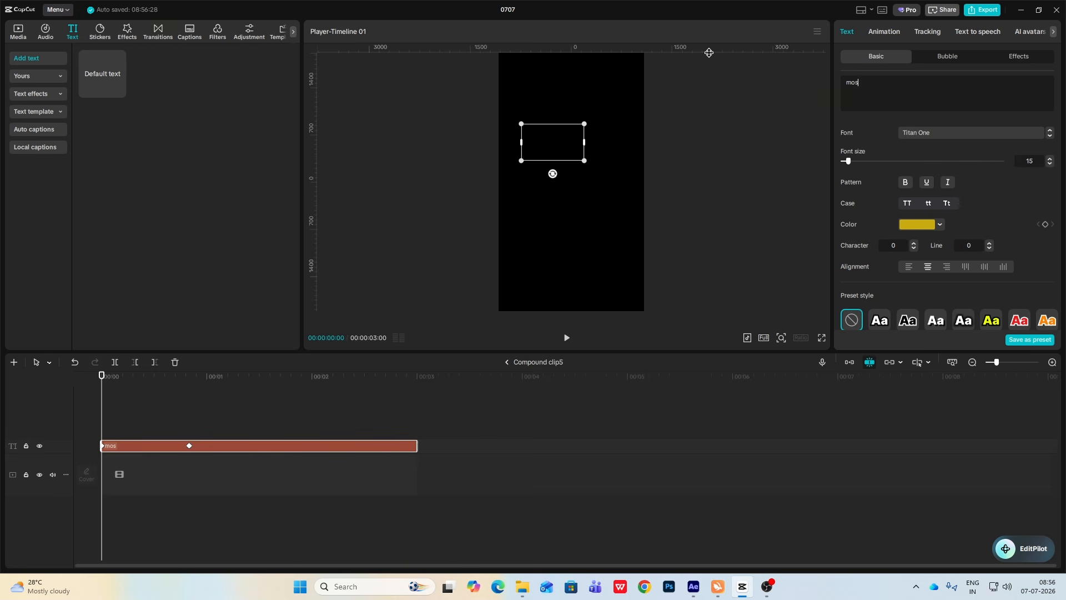
- Capitalize the MOST text, return to the main timeline and place it beside THE in the frame
{"action": "left_click", "coordinate": [908, 203]}
{"action": "left_click", "coordinate": [507, 361]}
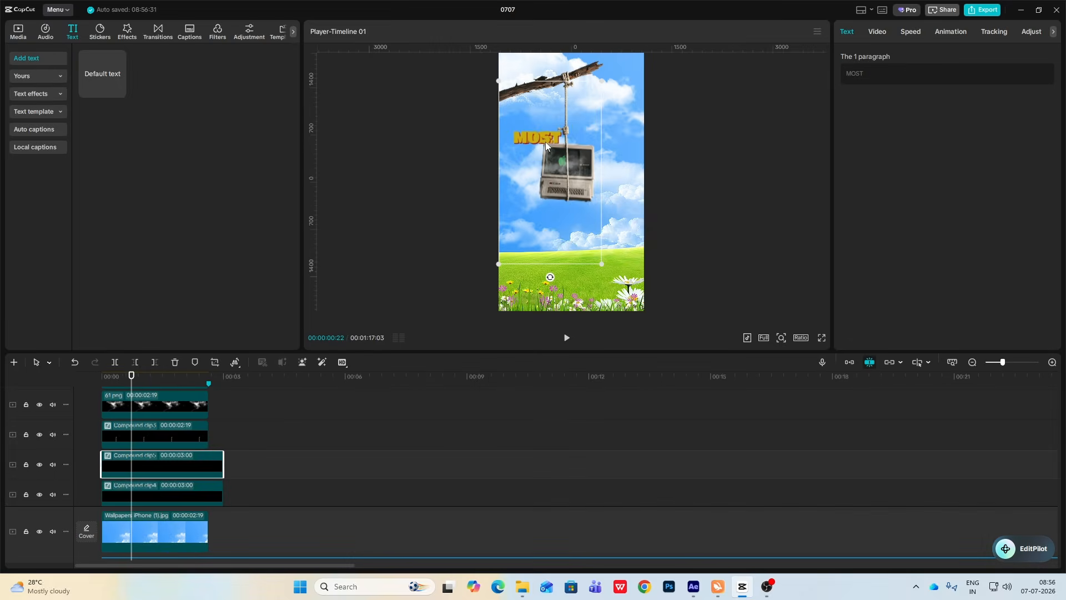
{"action": "left_click_drag", "start_coordinate": [545, 142], "coordinate": [585, 141]}
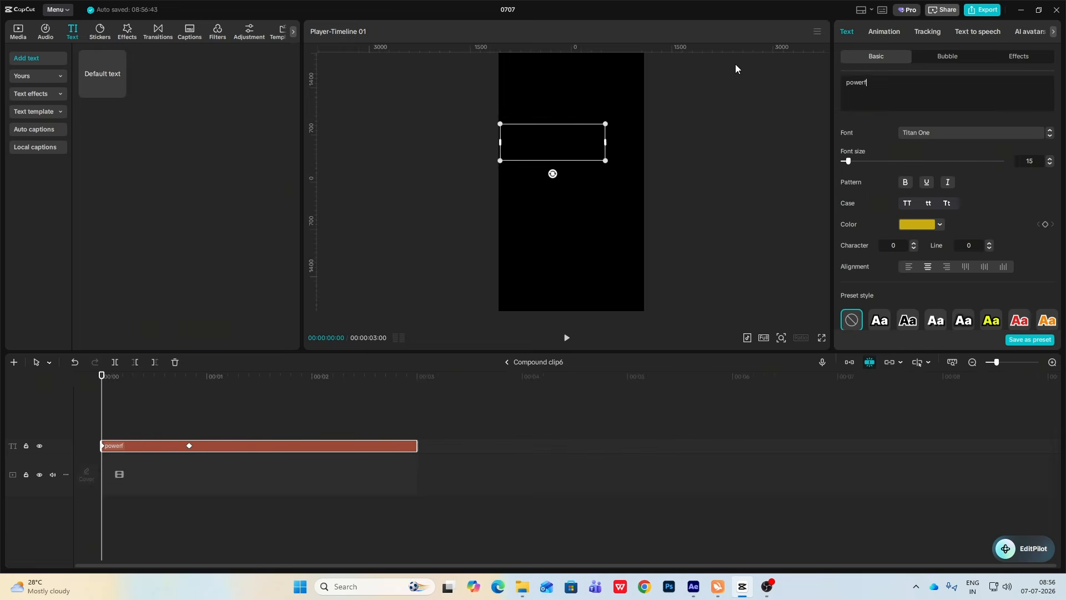
- Change the text inside the next compound copy to POWERFUL and return to the main timeline
{"action": "left_click", "coordinate": [507, 361]}
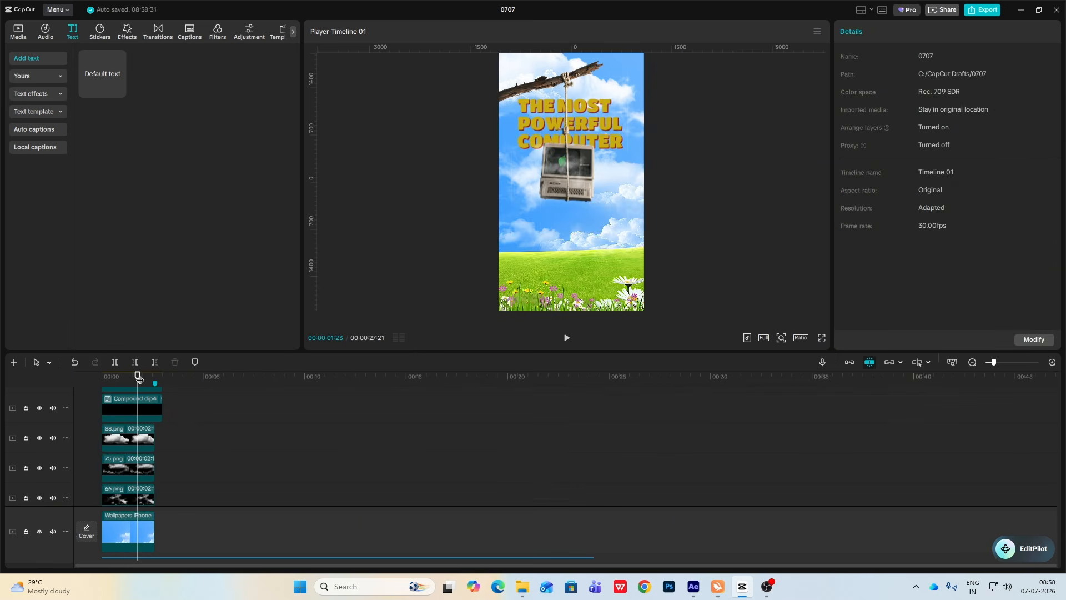
- Stagger the MOST, POWERFUL and COMPUTER clips in time, with COMPUTER starting about 1.1 s in, and play the title from the start
{"action": "left_click_drag", "start_coordinate": [139, 379], "coordinate": [102, 376]}
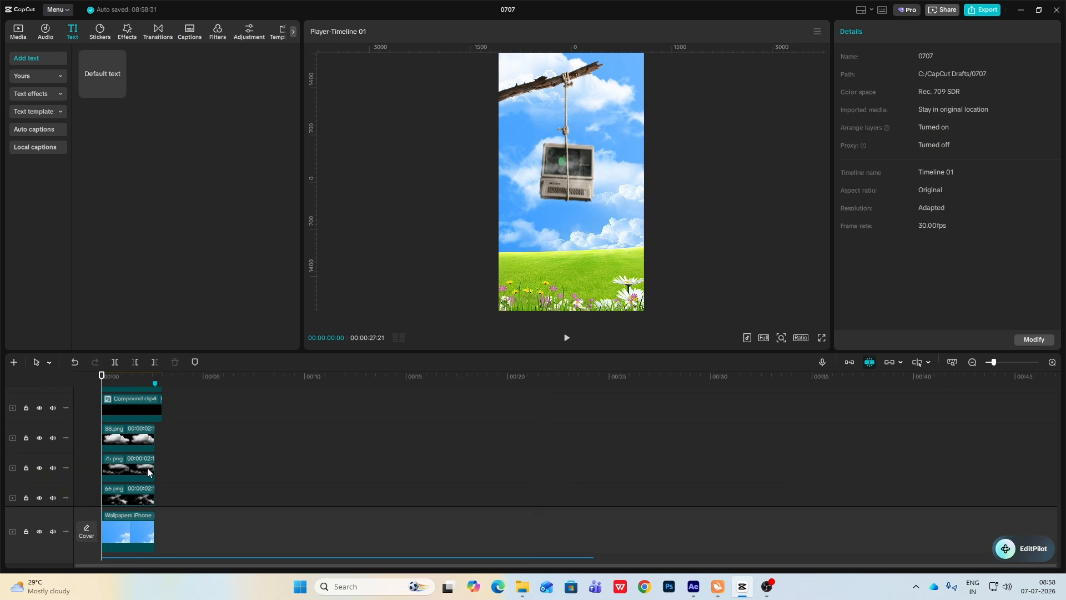
{"action": "scroll", "coordinate": [148, 468], "scroll_direction": "up", "scroll_amount": 2}
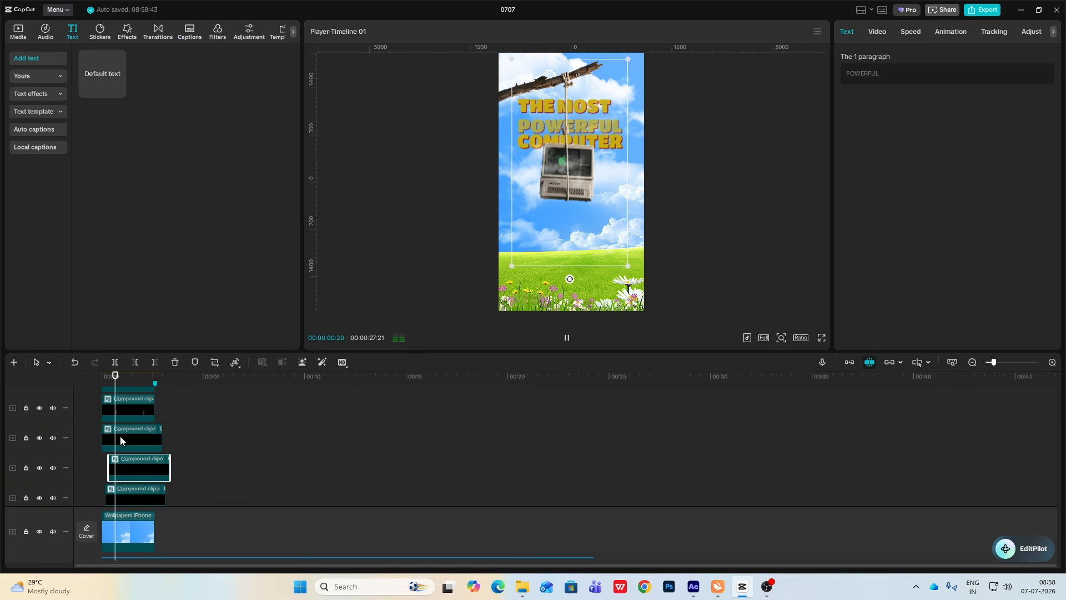
{"action": "left_click_drag", "start_coordinate": [137, 437], "coordinate": [145, 438]}
{"action": "left_click", "coordinate": [103, 446]}
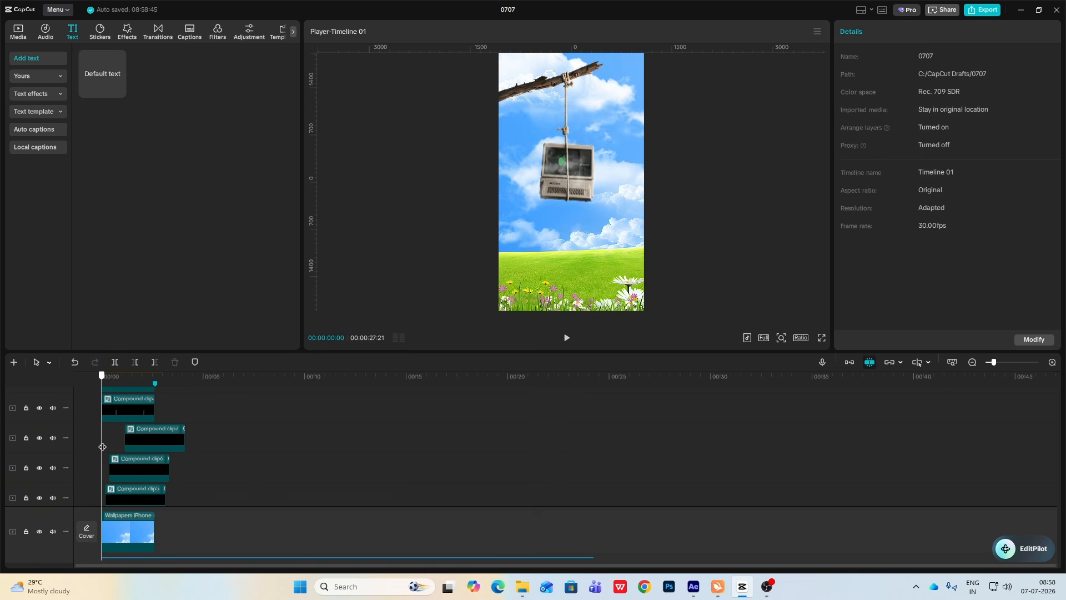
{"action": "key", "text": "space"}
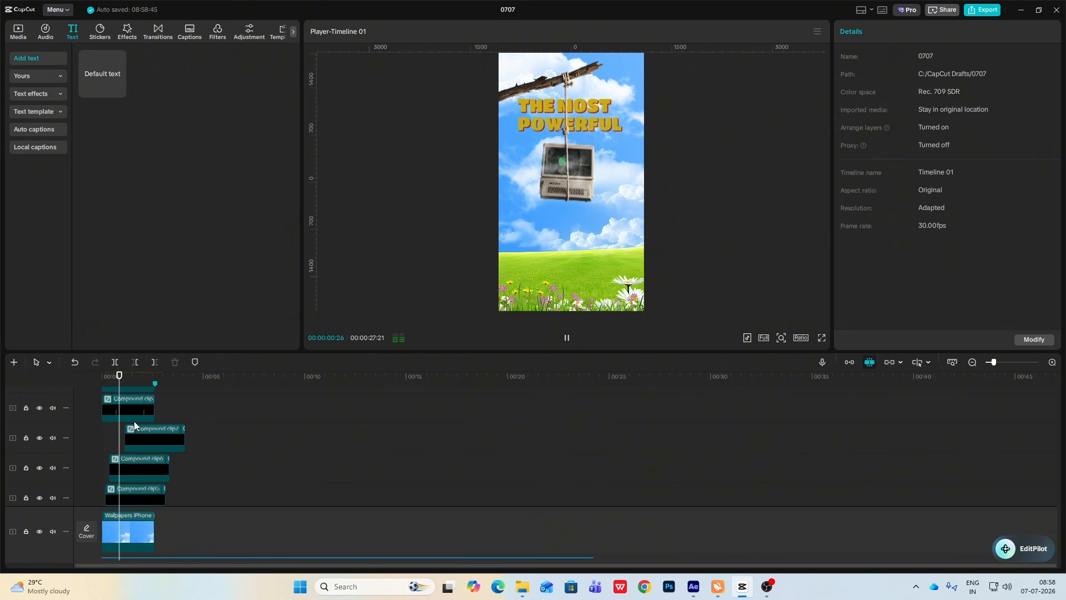
{"action": "left_click", "coordinate": [102, 444]}
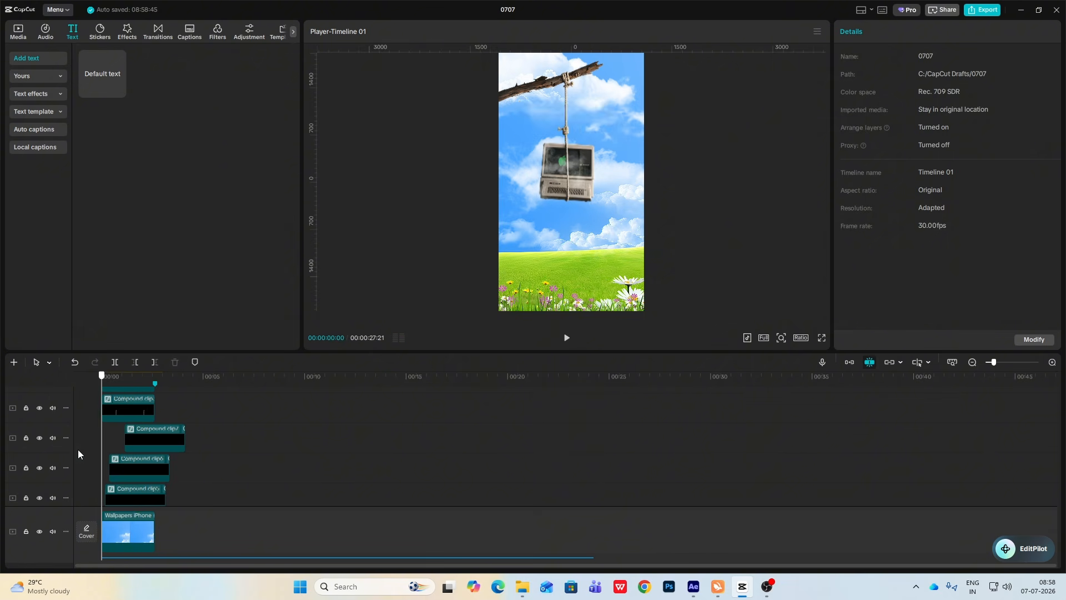
{"action": "key", "text": "space"}
- Add transform keyframes at the very start of the 61.png and 88.png cloud layers
{"action": "scroll", "coordinate": [329, 488], "scroll_direction": "down", "scroll_amount": 7}
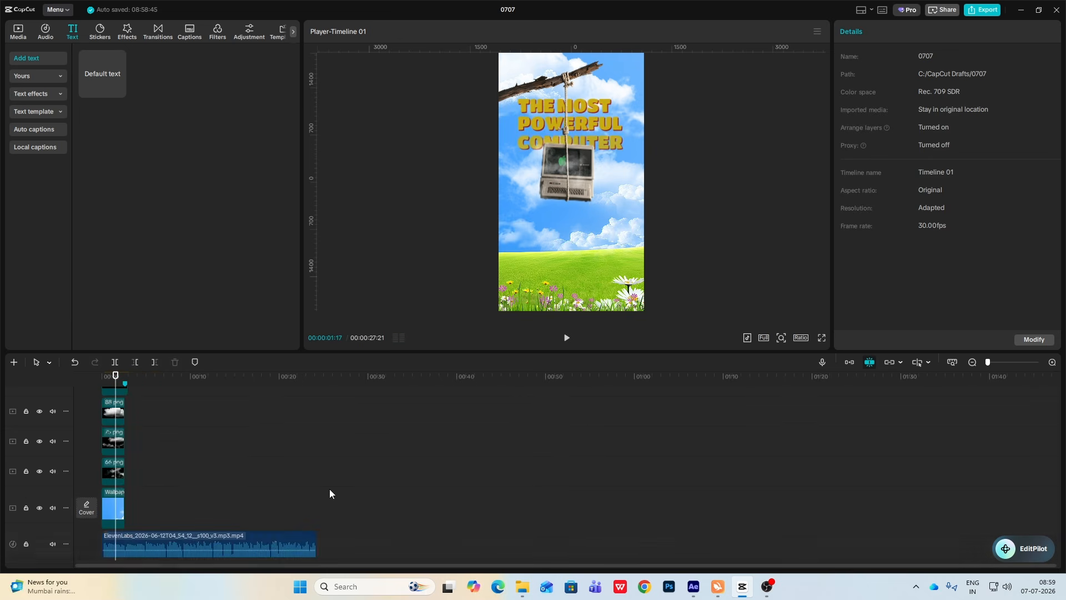
{"action": "scroll", "coordinate": [196, 512], "scroll_direction": "up", "scroll_amount": 3}
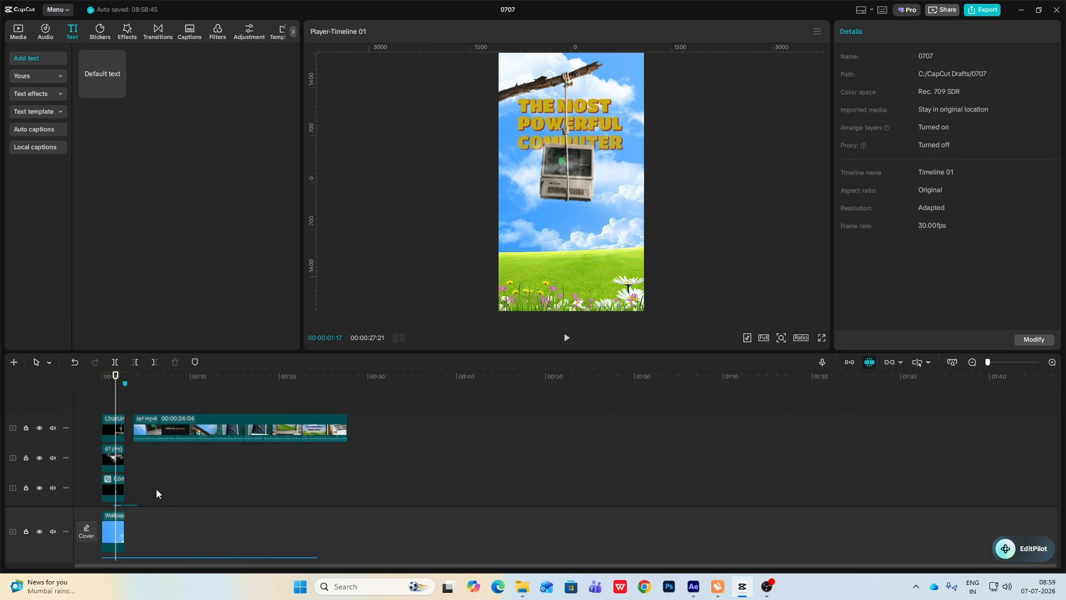
{"action": "left_click_drag", "start_coordinate": [133, 401], "coordinate": [108, 442]}
{"action": "scroll", "coordinate": [109, 444], "scroll_direction": "down", "scroll_amount": 3}
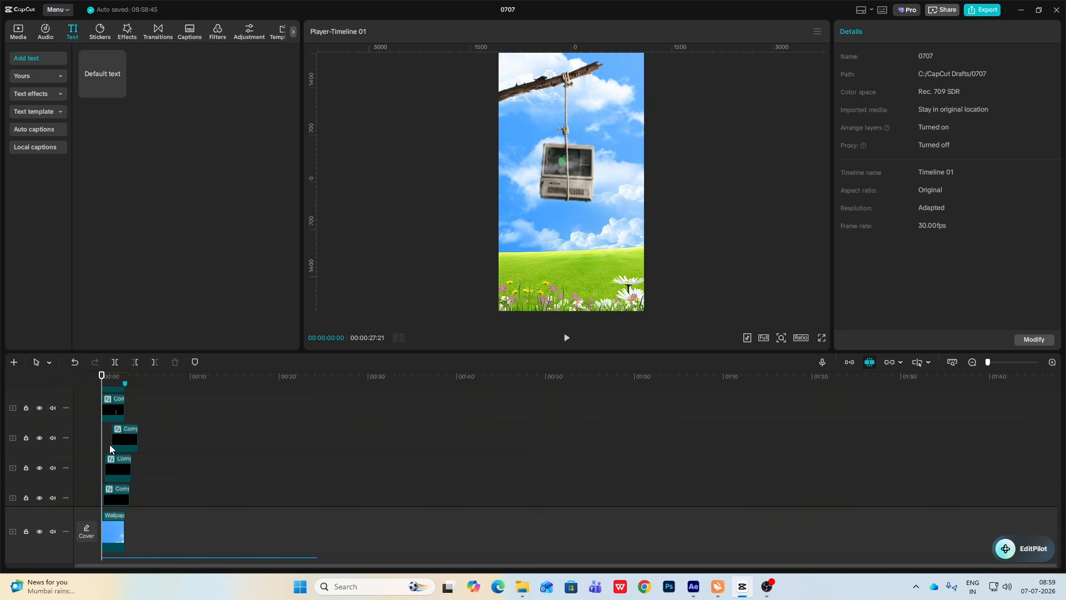
{"action": "scroll", "coordinate": [144, 451], "scroll_direction": "up", "scroll_amount": 3}
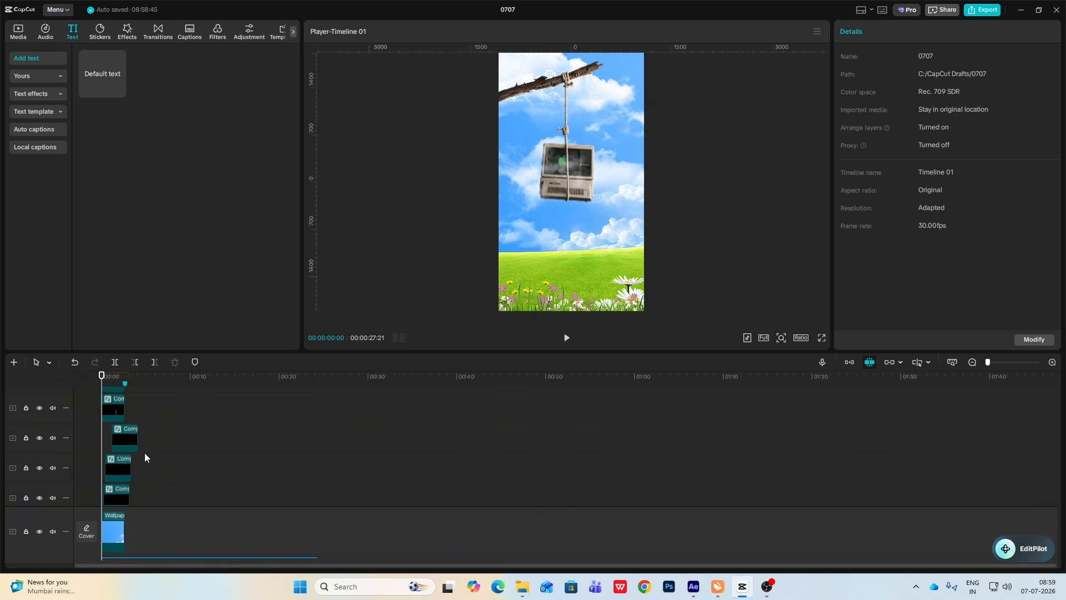
{"action": "left_click", "coordinate": [1052, 362]}
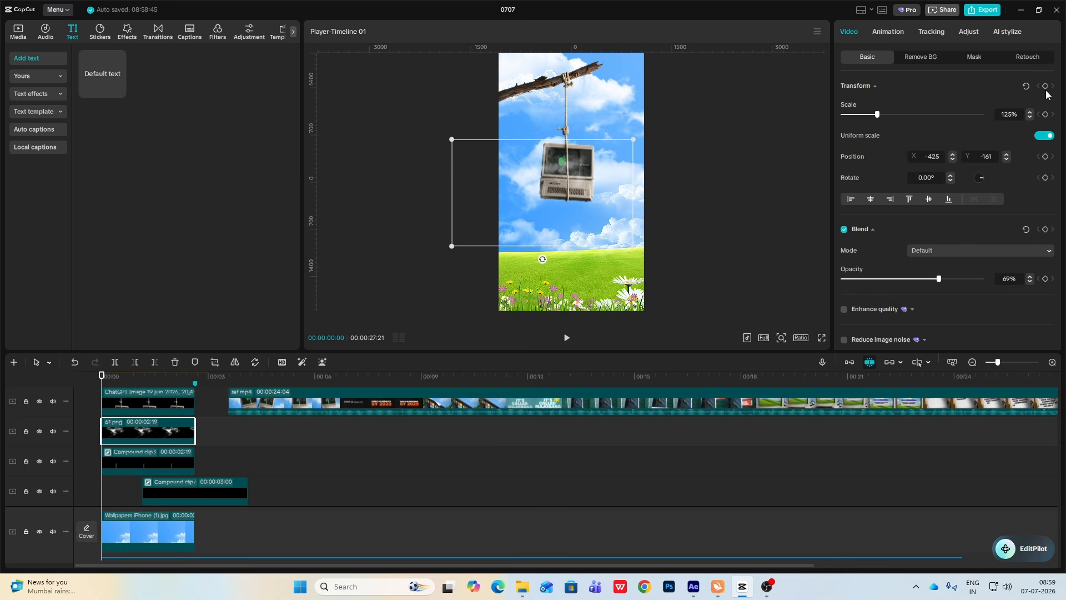
{"action": "scroll", "coordinate": [151, 446], "scroll_direction": "down", "scroll_amount": 5}
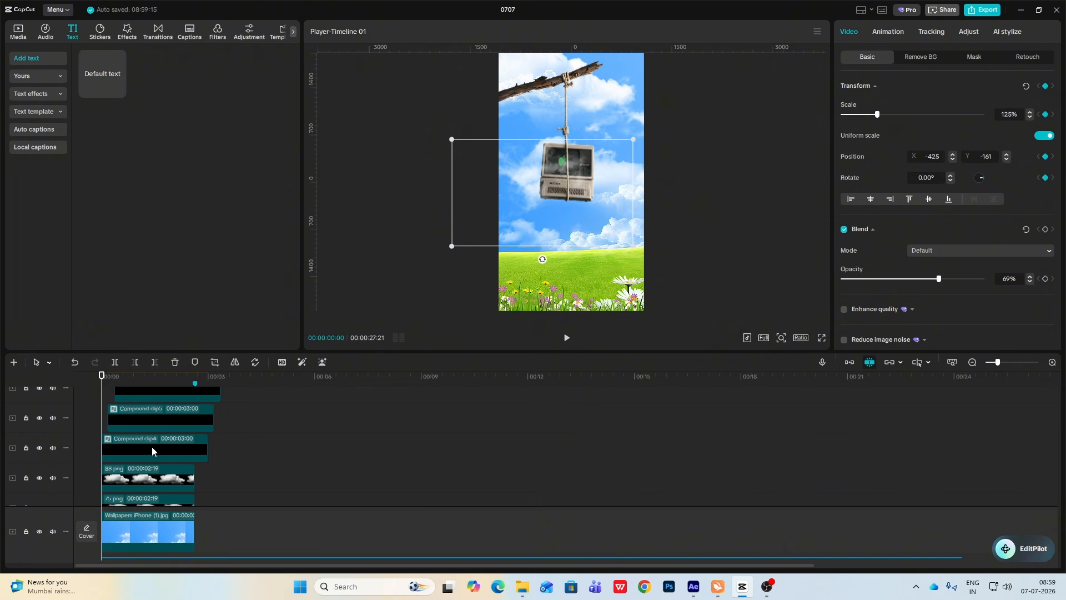
{"action": "left_click", "coordinate": [149, 478]}
{"action": "left_click", "coordinate": [1045, 87]}
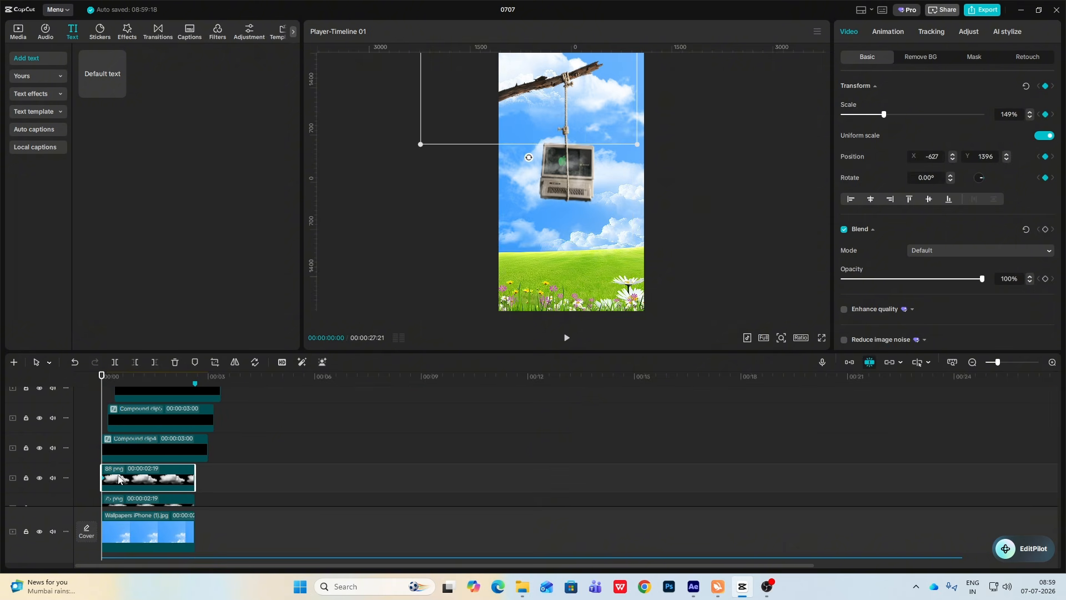
- Add transform keyframes at the very start of the 75.png and 66.png cloud layers
{"action": "scroll", "coordinate": [129, 484], "scroll_direction": "down", "scroll_amount": 2}
{"action": "left_click", "coordinate": [130, 478]}
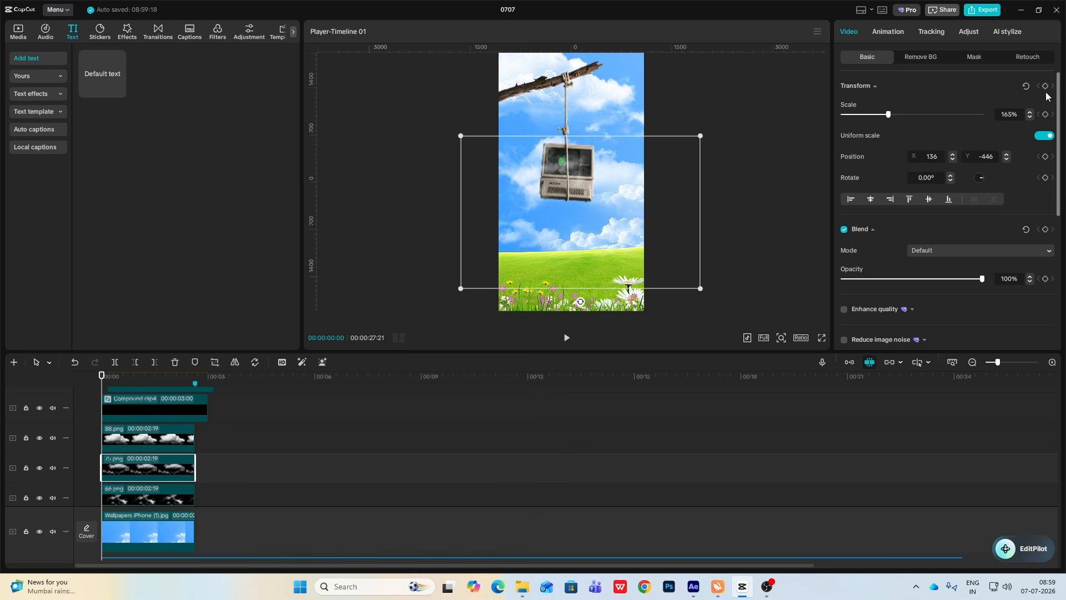
{"action": "scroll", "coordinate": [189, 446], "scroll_direction": "down", "scroll_amount": 3}
{"action": "left_click", "coordinate": [146, 447]}
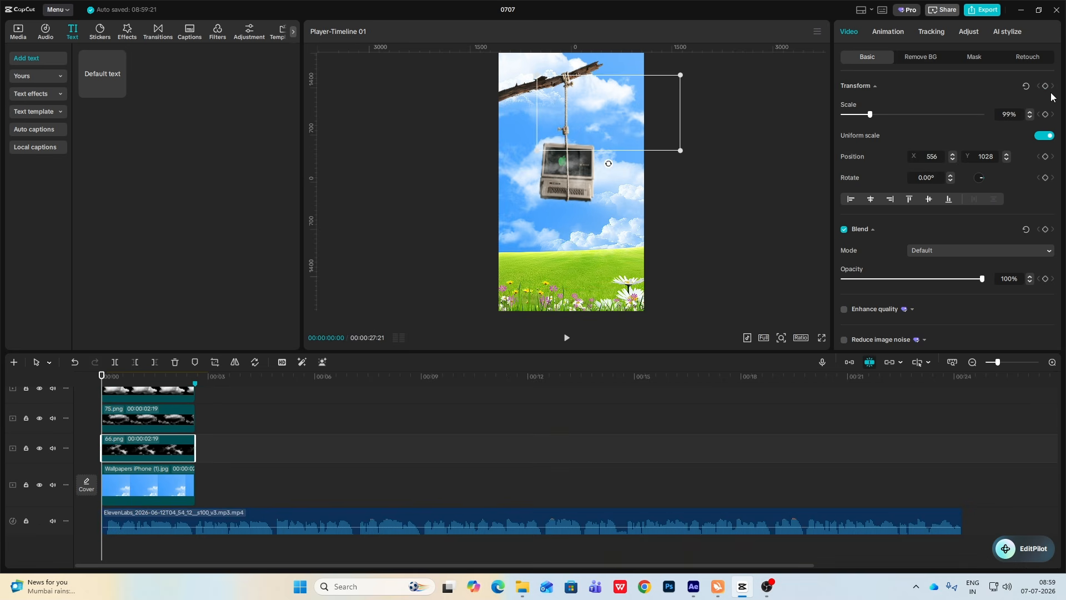
- Add transform keyframes at 00:00:02:13 to the 66.png, 75.png, 88.png and 61.png cloud layers
{"action": "left_click_drag", "start_coordinate": [108, 383], "coordinate": [188, 398]}
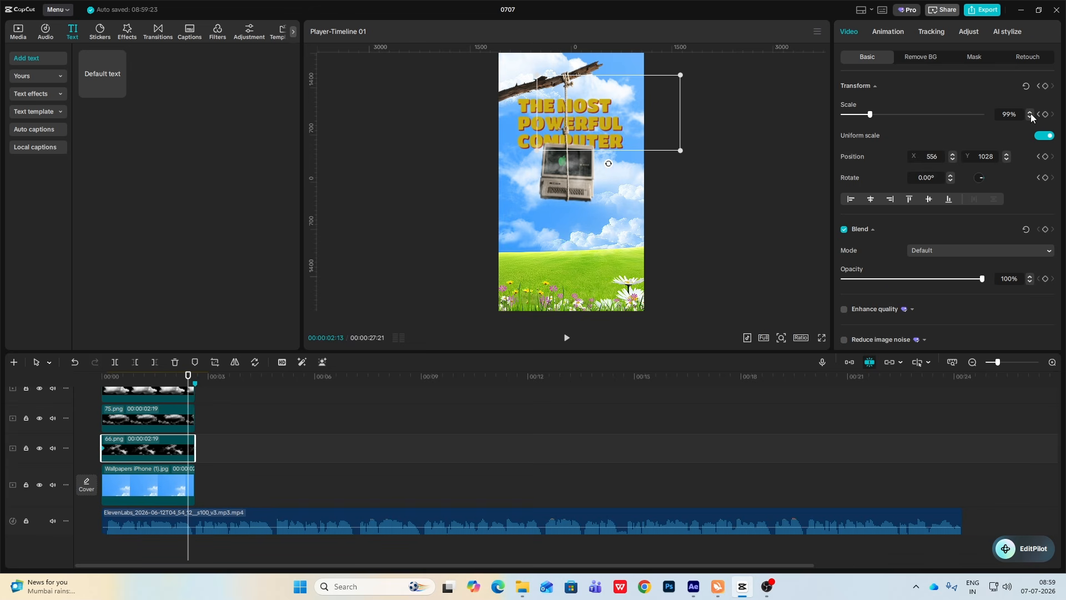
{"action": "left_click", "coordinate": [184, 424]}
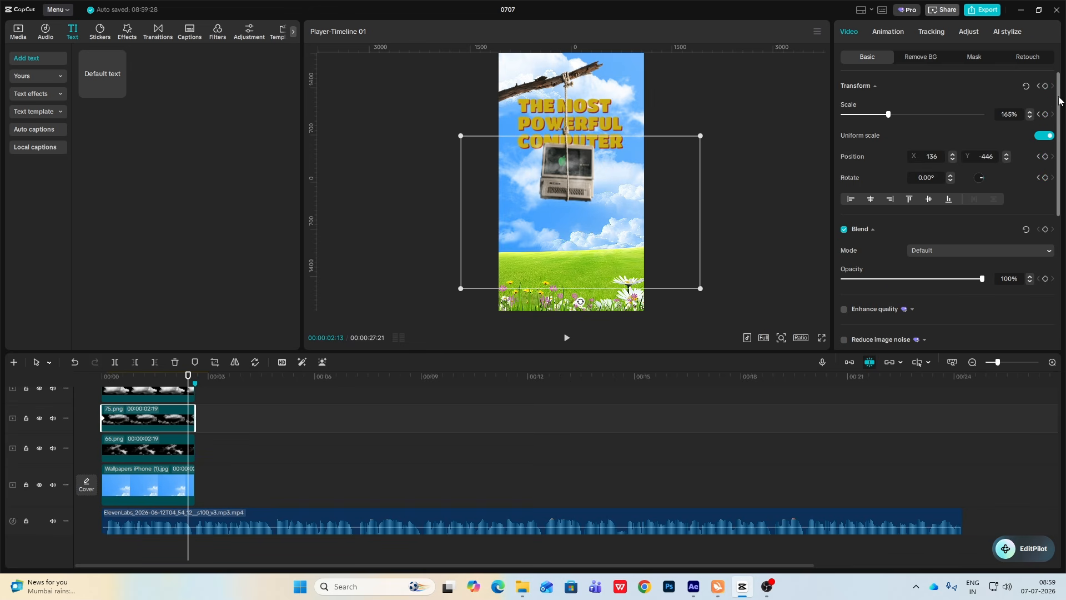
{"action": "scroll", "coordinate": [174, 436], "scroll_direction": "up", "scroll_amount": 2}
{"action": "left_click", "coordinate": [168, 454]}
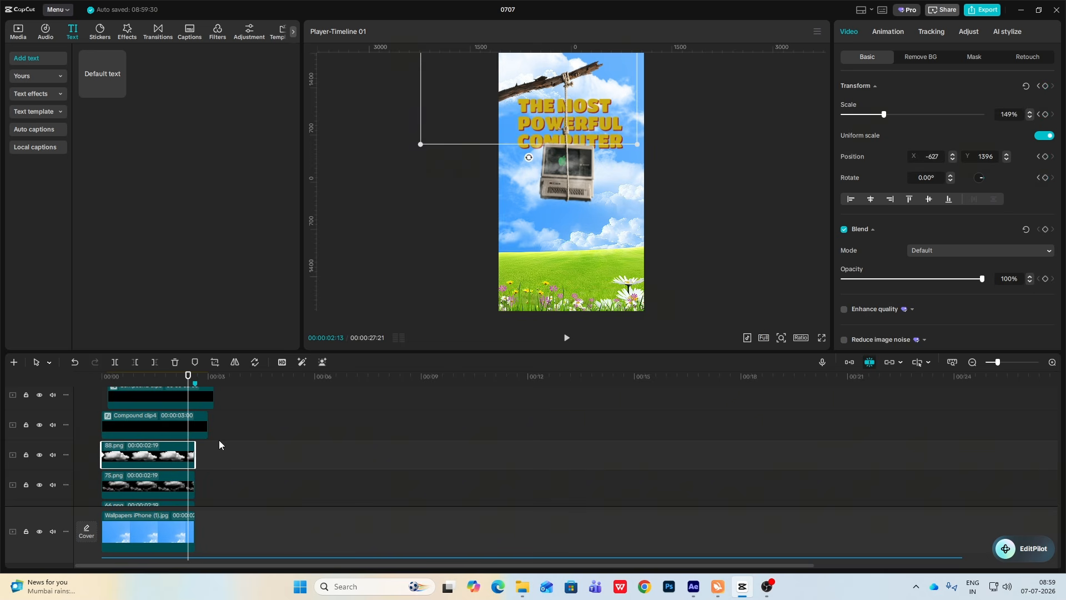
{"action": "left_click", "coordinate": [1045, 86]}
{"action": "scroll", "coordinate": [146, 461], "scroll_direction": "down", "scroll_amount": 4}
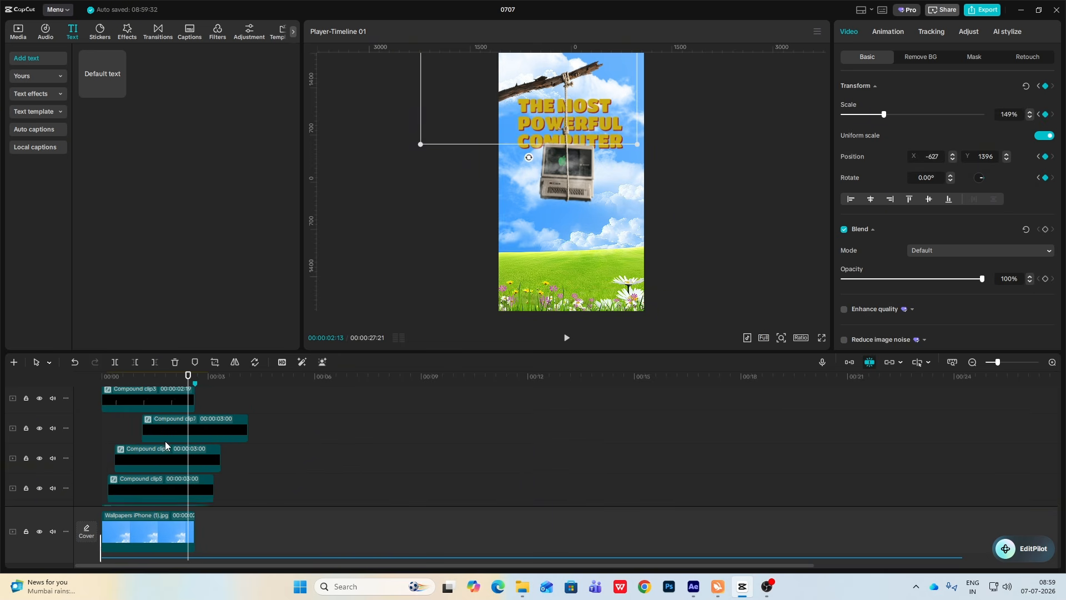
{"action": "scroll", "coordinate": [182, 412], "scroll_direction": "up", "scroll_amount": 1}
{"action": "left_click", "coordinate": [183, 411]}
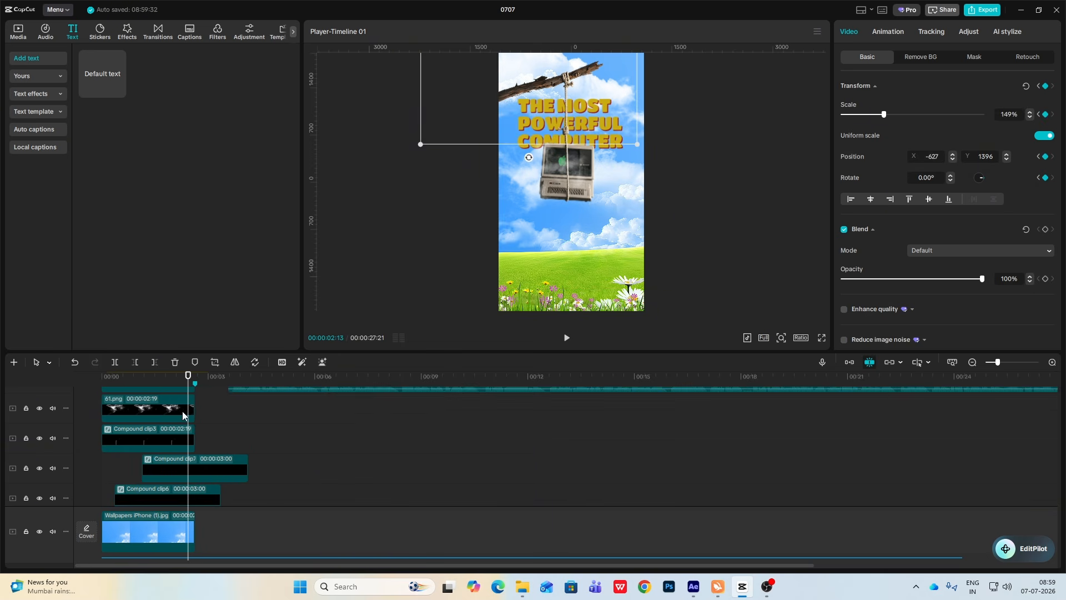
{"action": "left_click", "coordinate": [1044, 86]}
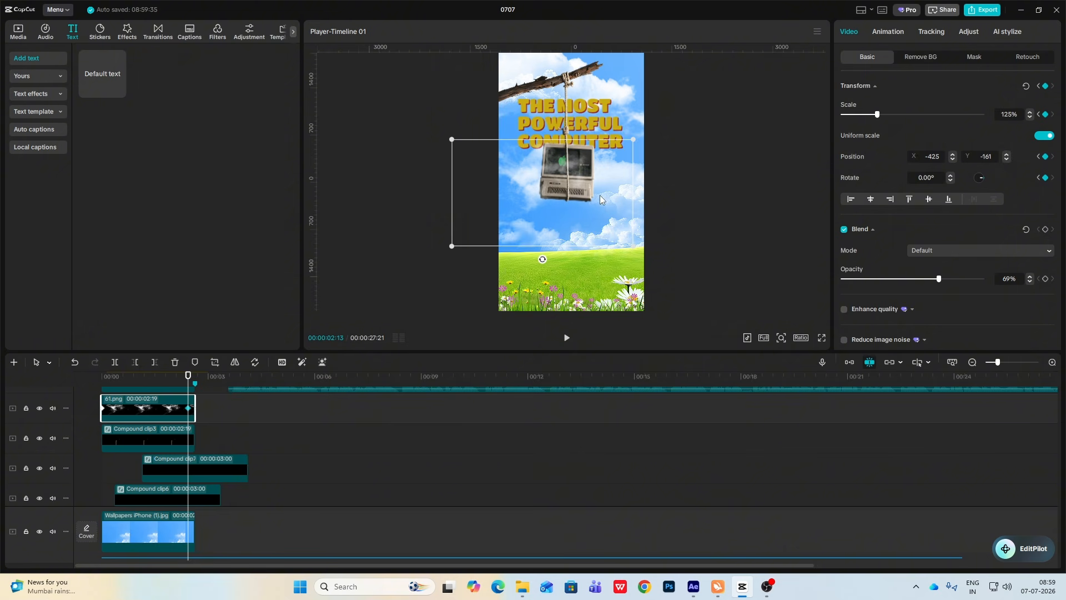
- At 00:00:02:13, shift the 61.png cloud left and move the 88.png cloud left to about X -895, Y 1387
{"action": "left_click_drag", "start_coordinate": [599, 195], "coordinate": [585, 195]}
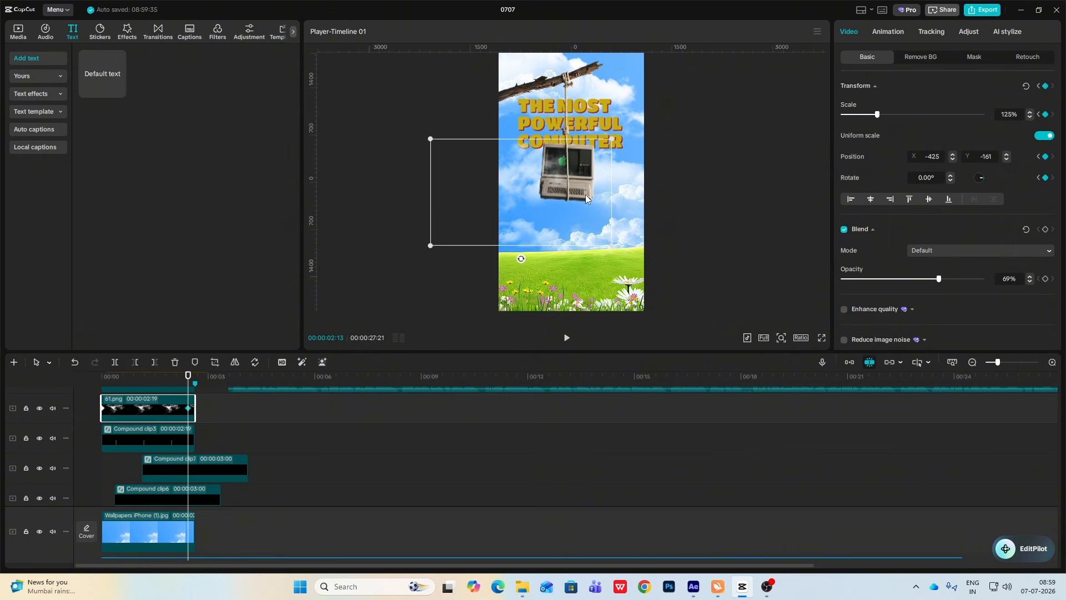
{"action": "scroll", "coordinate": [215, 442], "scroll_direction": "down", "scroll_amount": 5}
{"action": "left_click", "coordinate": [167, 455]}
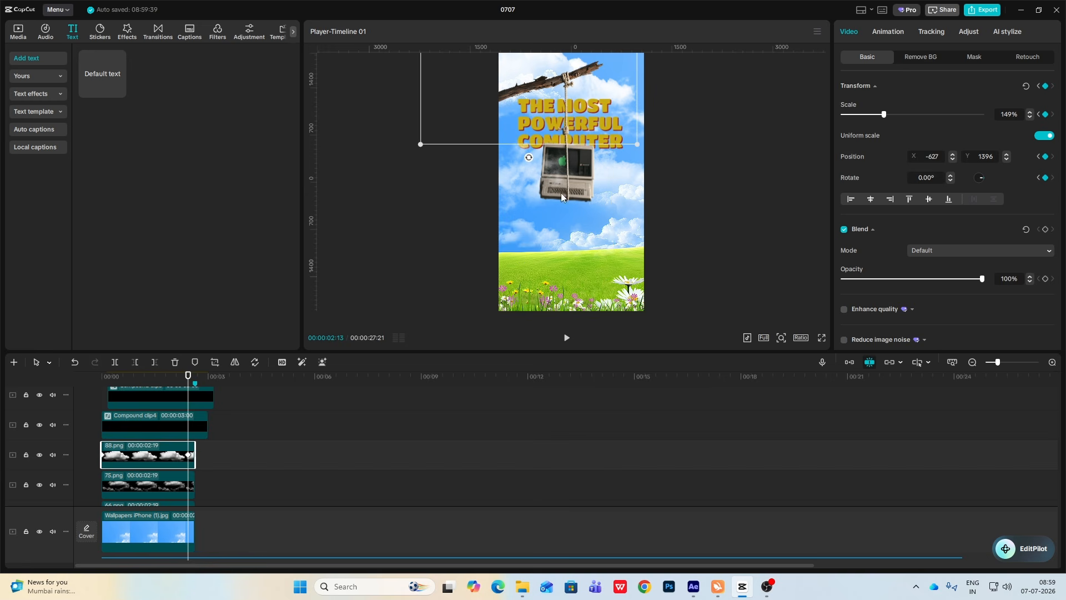
{"action": "left_click_drag", "start_coordinate": [550, 115], "coordinate": [532, 115]}
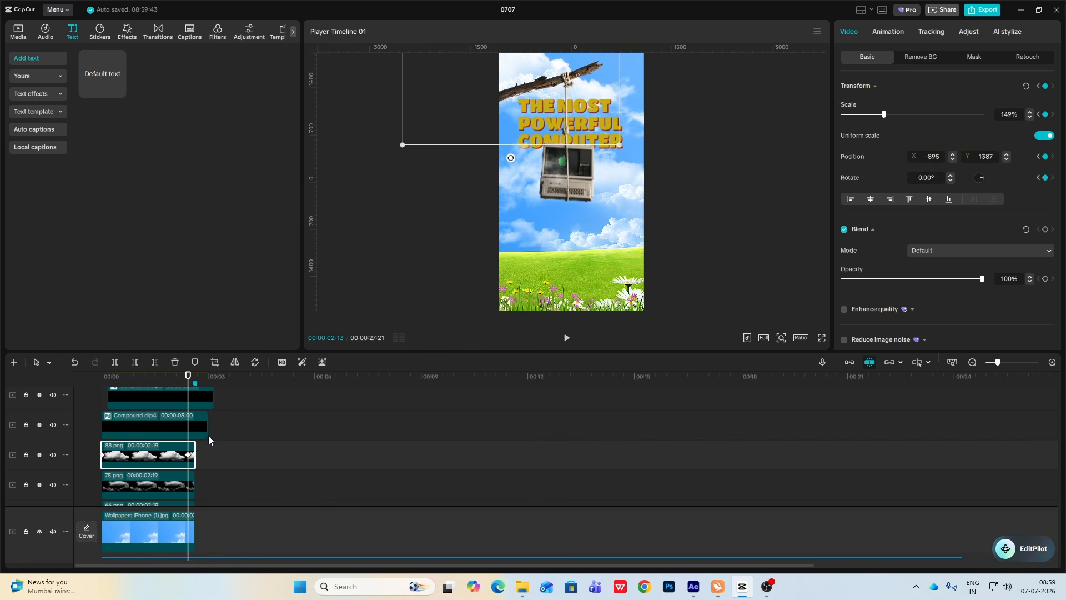
- At 00:00:02:13, move the 75.png cloud right to about X 754, Y -475 and the 66.png cloud to about X 1179, Y 987
{"action": "scroll", "coordinate": [177, 459], "scroll_direction": "down", "scroll_amount": 2}
{"action": "left_click", "coordinate": [185, 450]}
{"action": "left_click_drag", "start_coordinate": [548, 197], "coordinate": [590, 203]}
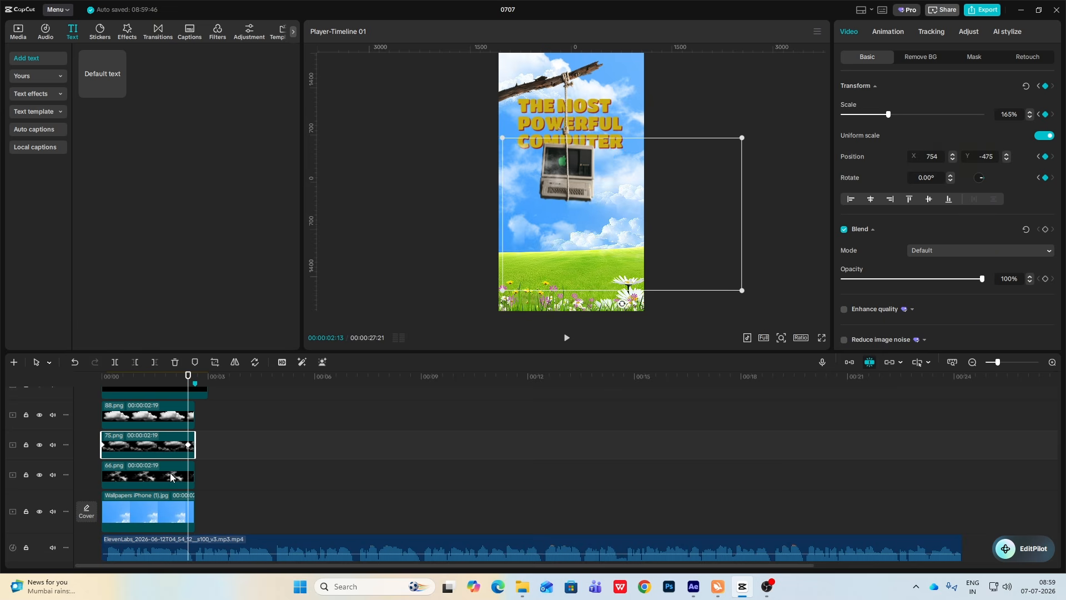
{"action": "scroll", "coordinate": [171, 476], "scroll_direction": "down", "scroll_amount": 1}
{"action": "left_click", "coordinate": [166, 455]}
{"action": "left_click_drag", "start_coordinate": [633, 103], "coordinate": [675, 106]}
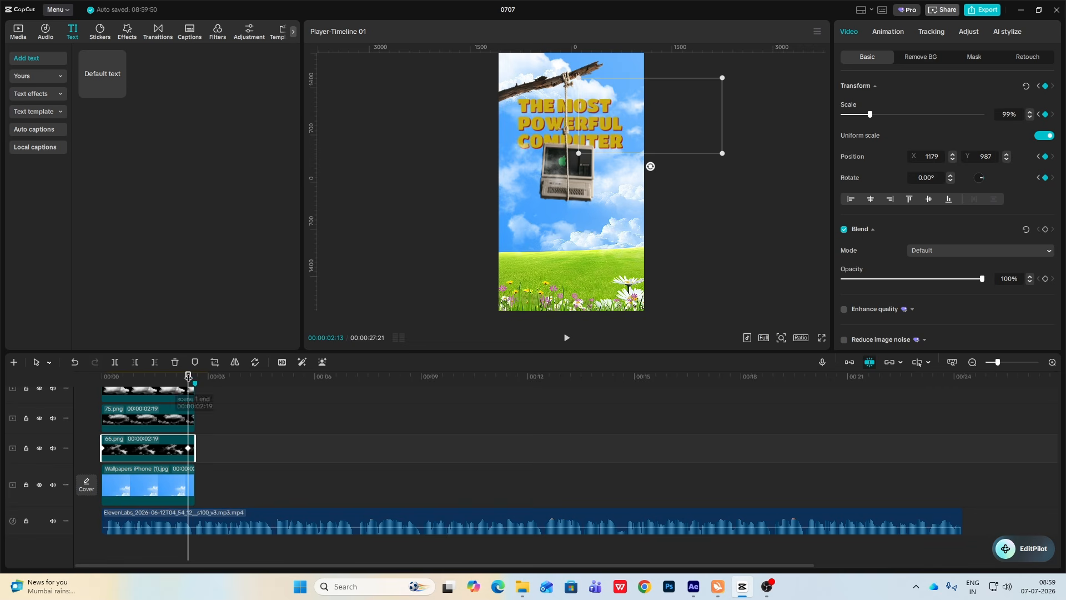
- Play the scene from near its start to check how the clouds drift apart
{"action": "left_click_drag", "start_coordinate": [188, 376], "coordinate": [108, 378]}
{"action": "key", "text": "space"}
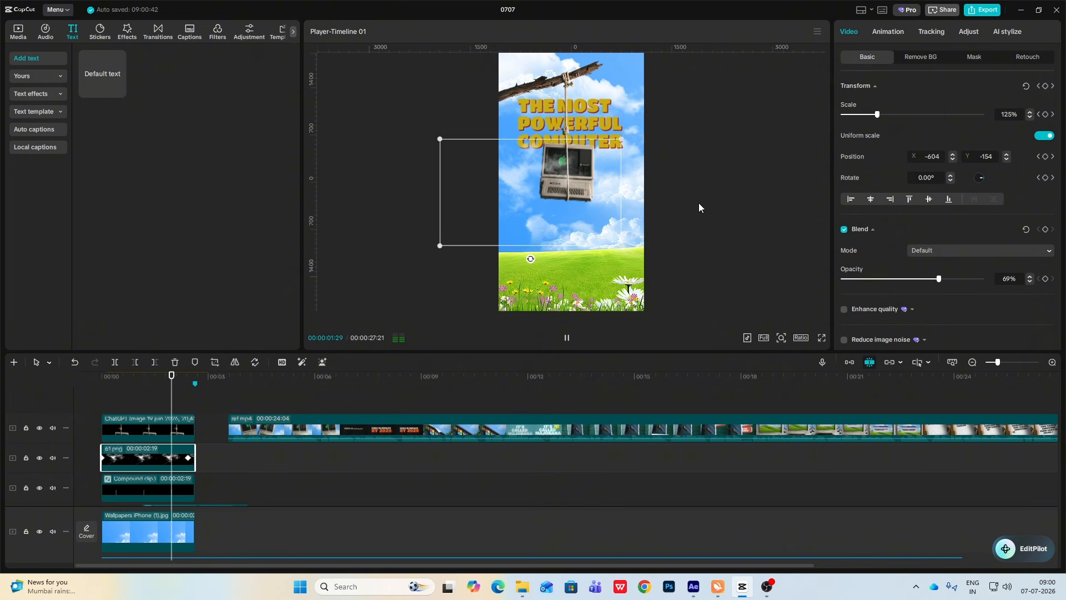
{"action": "left_click", "coordinate": [717, 198]}
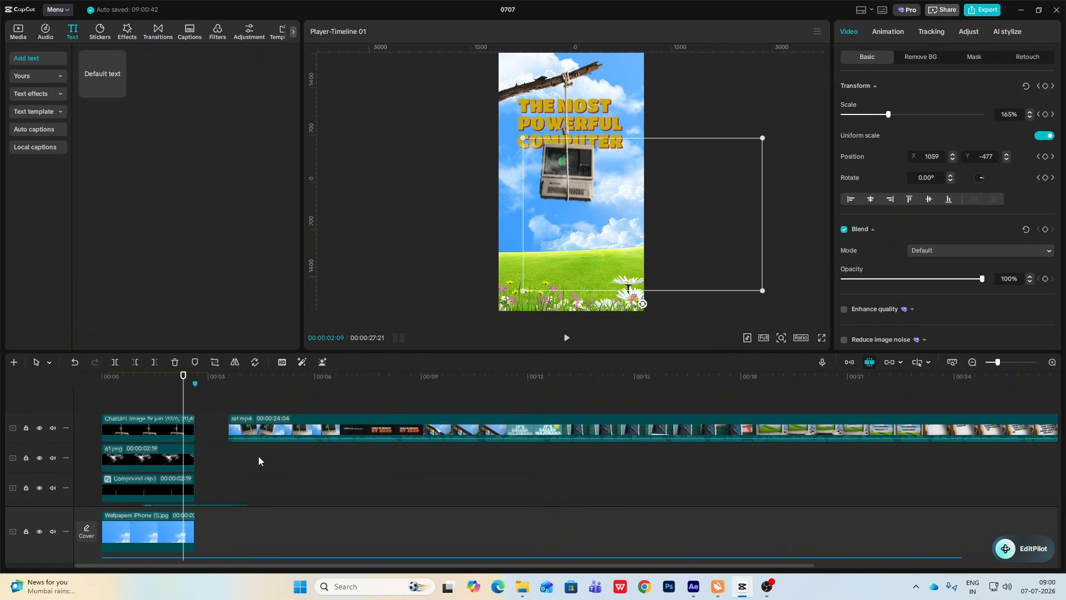
{"action": "scroll", "coordinate": [225, 477], "scroll_direction": "down", "scroll_amount": 2}
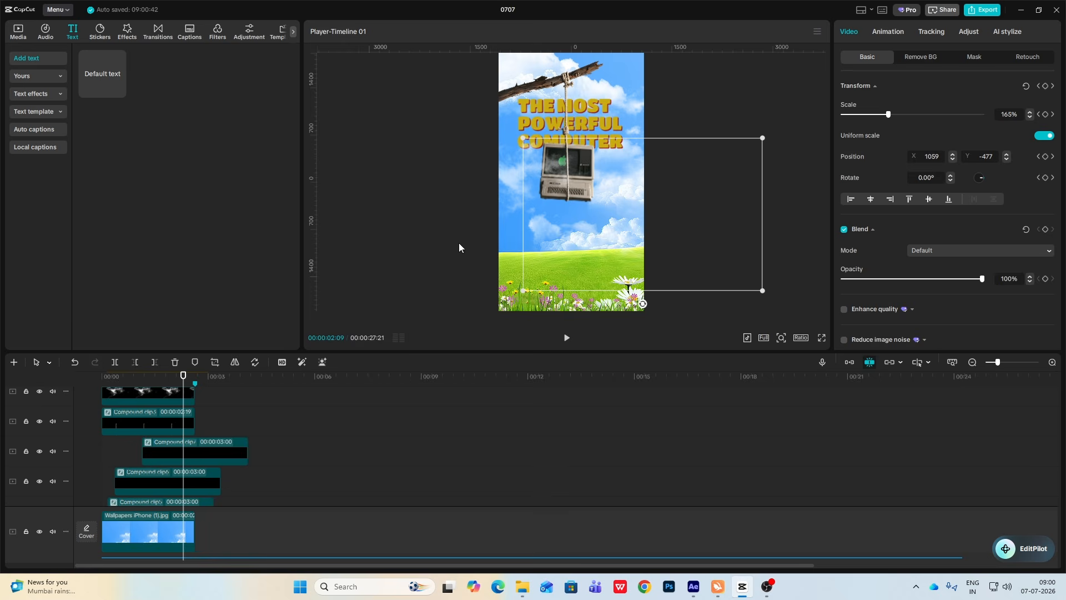
{"action": "scroll", "coordinate": [191, 459], "scroll_direction": "up", "scroll_amount": 2}
- Keyframe the hanging computer clip's rotation for a swing: 0° at the start, about -8.58° at 00:00:00:20 and about -8.11° at 00:00:02:00
{"action": "left_click", "coordinate": [102, 400]}
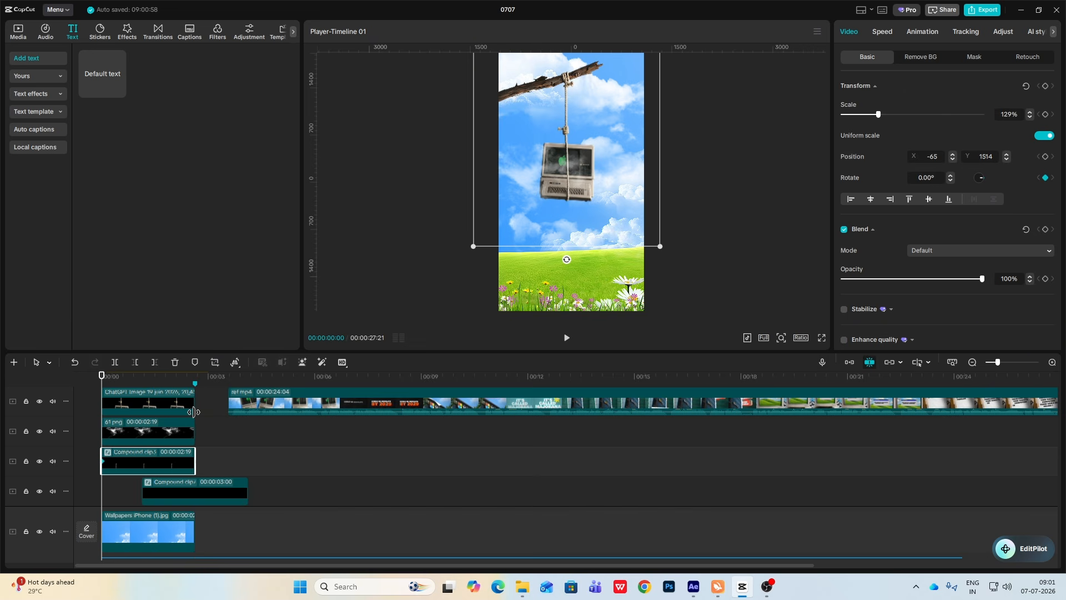
{"action": "key", "text": "space"}
{"action": "key", "text": "space"}
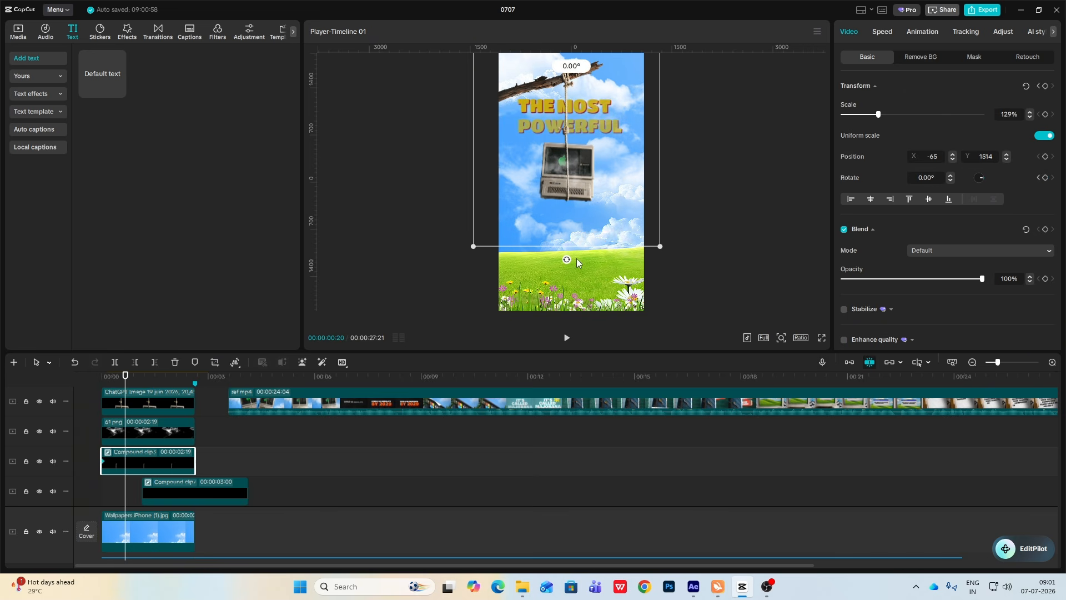
{"action": "mouse_move", "coordinate": [576, 260]}
{"action": "left_mouse_down"}
{"action": "mouse_move", "coordinate": [595, 261]}
{"action": "mouse_move", "coordinate": [551, 266]}
{"action": "mouse_move", "coordinate": [545, 255]}
{"action": "mouse_move", "coordinate": [592, 258]}
{"action": "left_mouse_up"}
{"action": "key", "text": "space"}
{"action": "key", "text": "space"}
{"action": "key", "text": "space"}
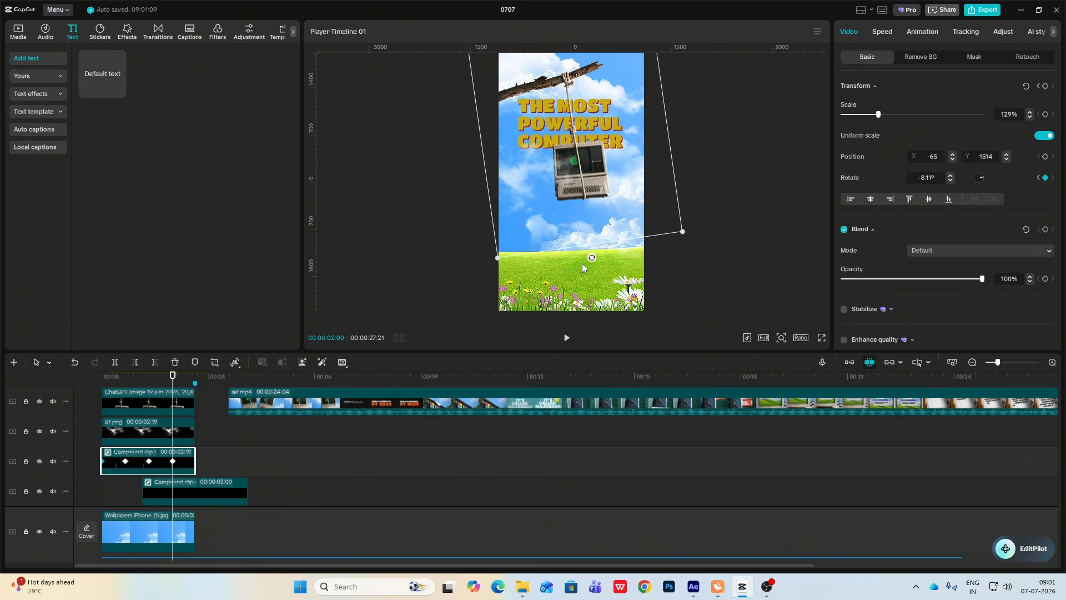
- Play the scene from the start to check the hanging computer's swing
{"action": "key", "text": "space"}
{"action": "key", "text": "space"}
{"action": "left_click", "coordinate": [100, 379]}
{"action": "key", "text": "space"}
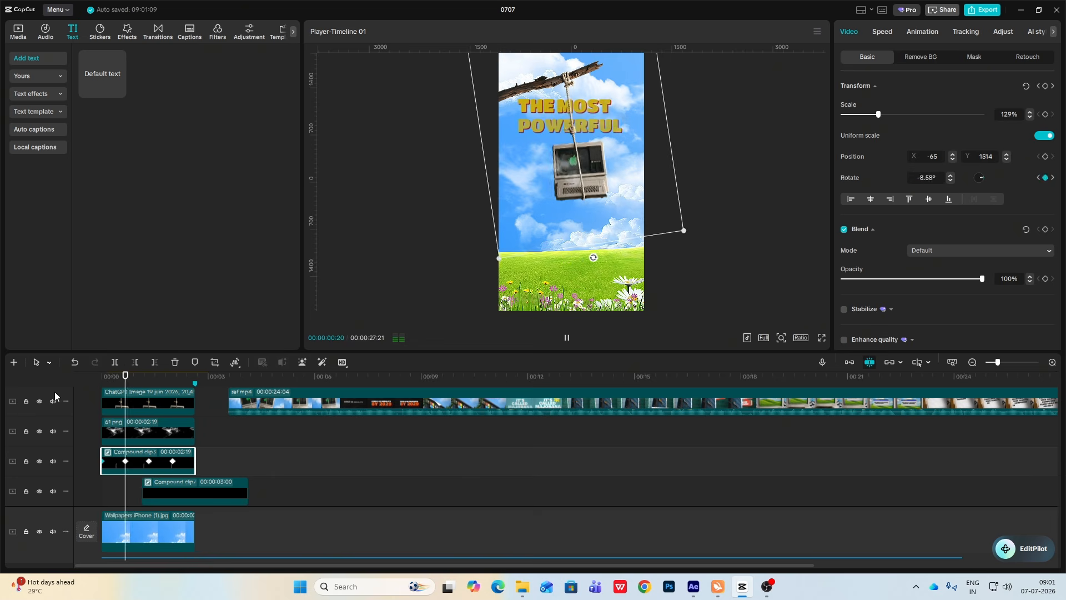
- Apply smooth easing curves to the hanging computer's rotation keyframes in the keyframe graph
{"action": "key", "text": "space"}
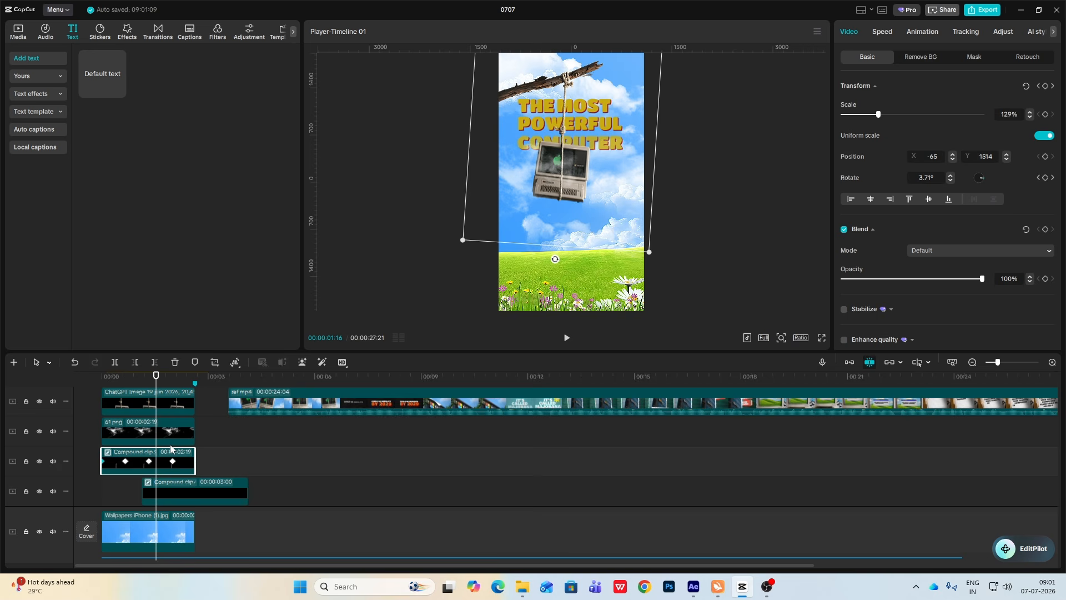
{"action": "left_click", "coordinate": [172, 448]}
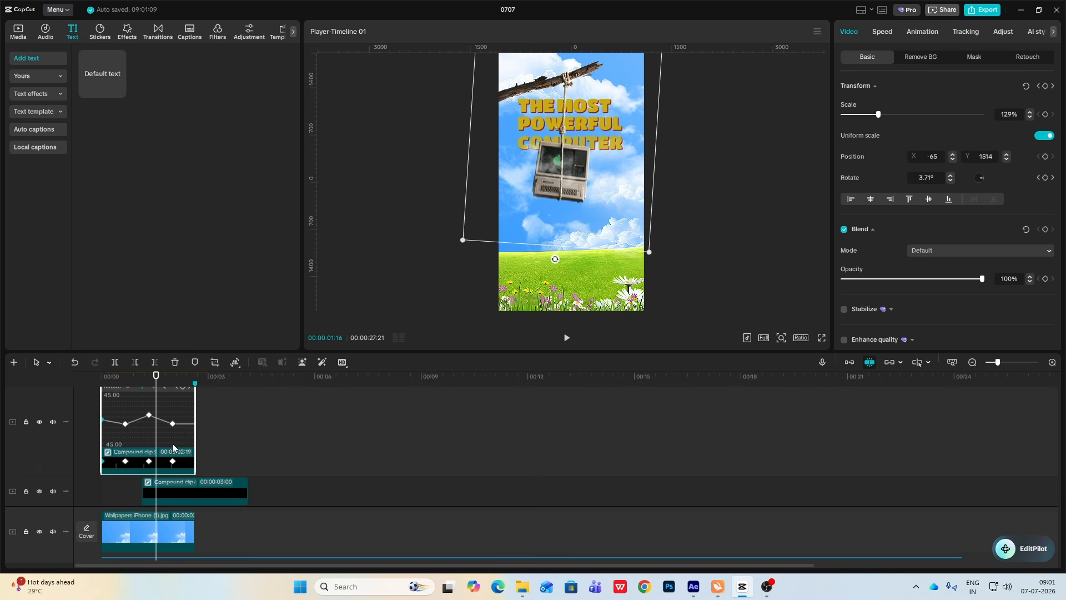
{"action": "left_click", "coordinate": [1052, 362]}
{"action": "left_click", "coordinate": [190, 412]}
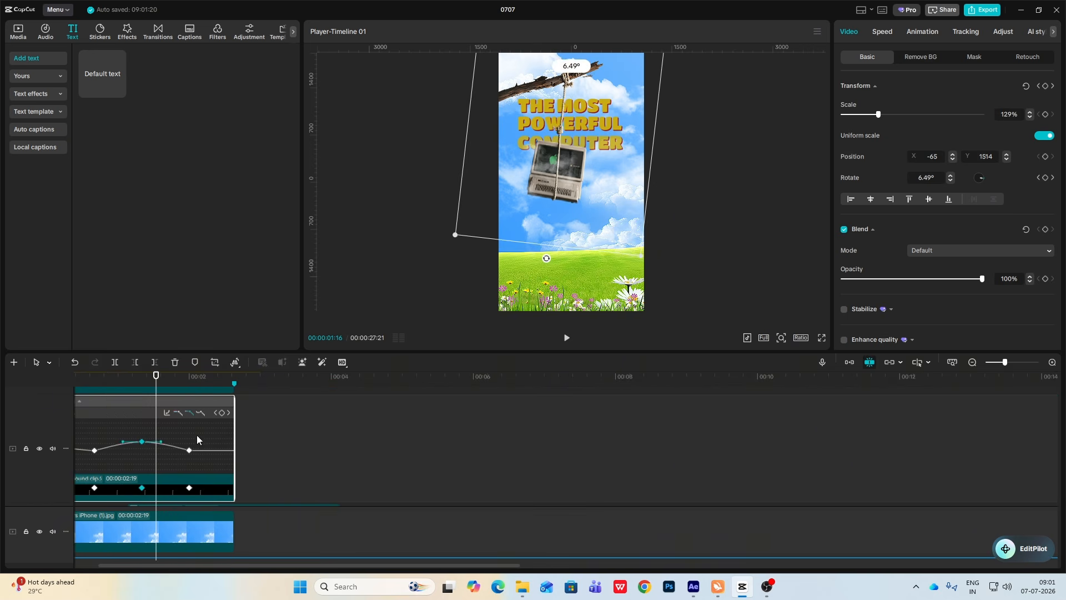
{"action": "left_click", "coordinate": [189, 449]}
{"action": "left_click", "coordinate": [190, 412]}
{"action": "left_click_drag", "start_coordinate": [157, 383], "coordinate": [75, 394]}
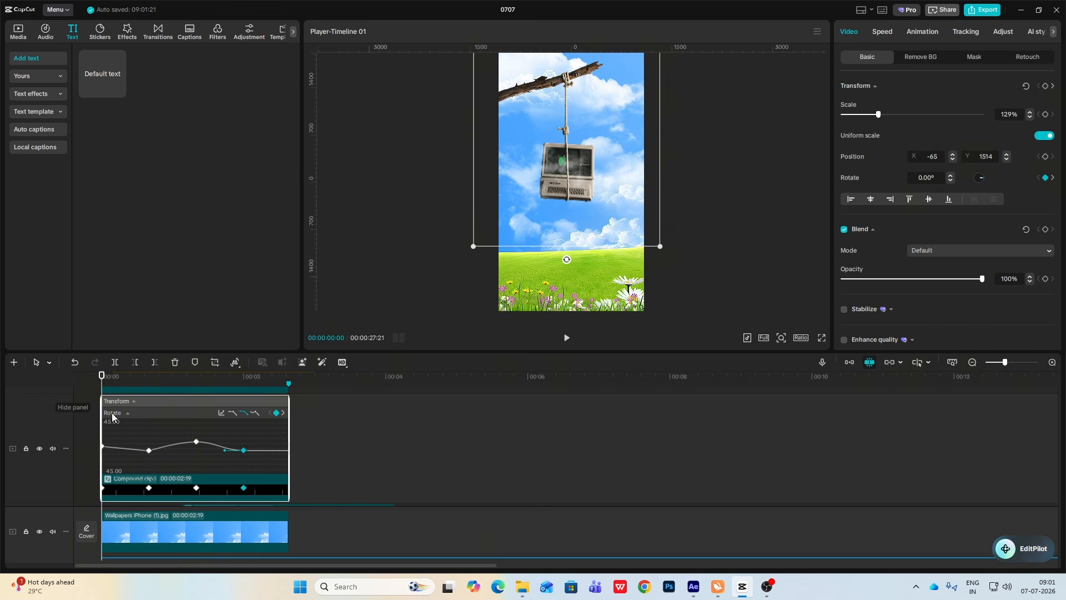
{"action": "left_click_drag", "start_coordinate": [154, 438], "coordinate": [135, 471]}
{"action": "left_click", "coordinate": [243, 415]}
{"action": "left_click_drag", "start_coordinate": [127, 433], "coordinate": [101, 462]}
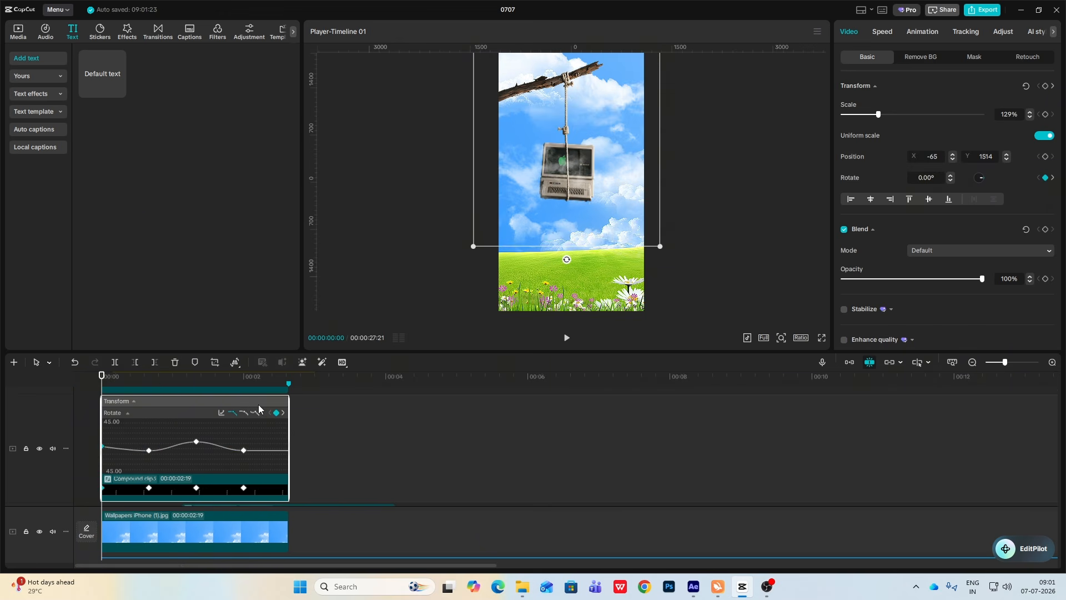
{"action": "left_click", "coordinate": [302, 448]}
- Play the swing, add a 0° rotation keyframe to the hanging computer at 00:00:02:17 and review its rotation curve
{"action": "key", "text": "space"}
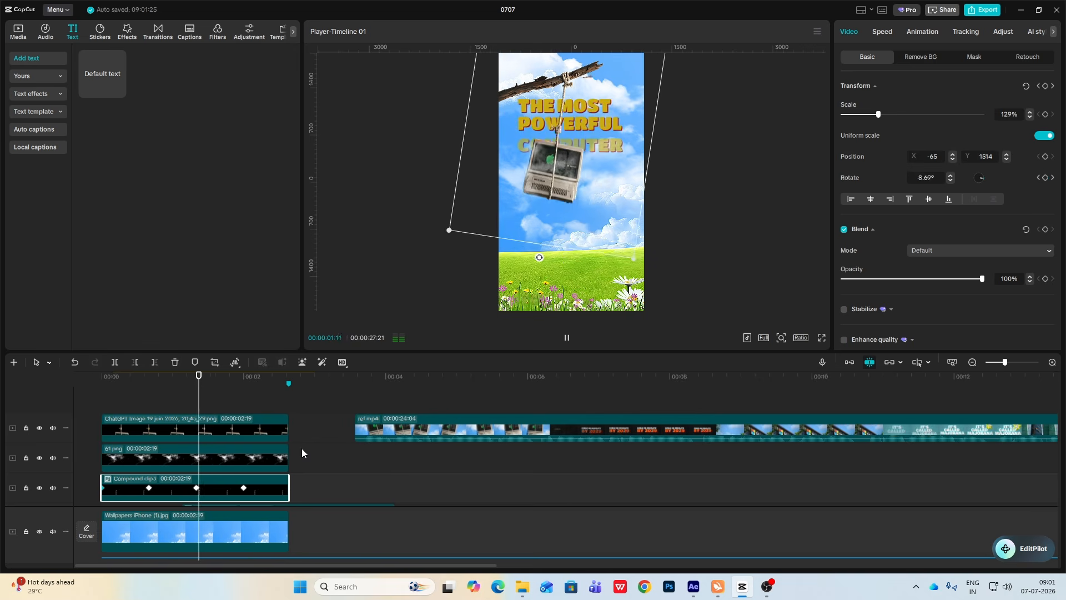
{"action": "left_click", "coordinate": [253, 404]}
{"action": "left_click_drag", "start_coordinate": [256, 424], "coordinate": [284, 449]}
{"action": "left_click", "coordinate": [275, 487]}
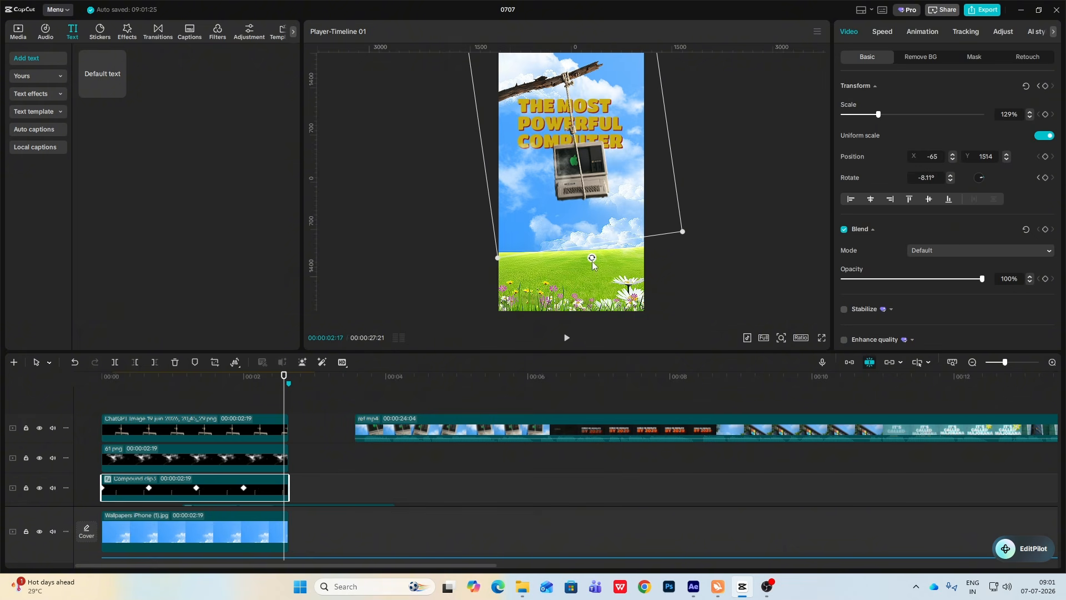
{"action": "left_click_drag", "start_coordinate": [592, 259], "coordinate": [576, 263]}
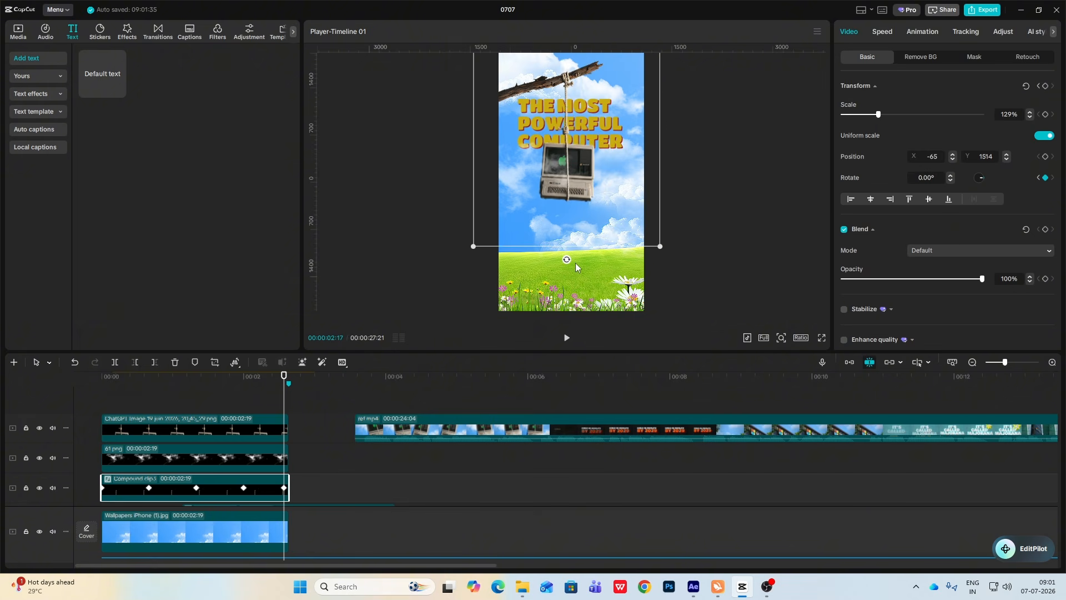
{"action": "key", "text": "alt+k"}
{"action": "scroll", "coordinate": [284, 474], "scroll_direction": "up", "scroll_amount": 1}
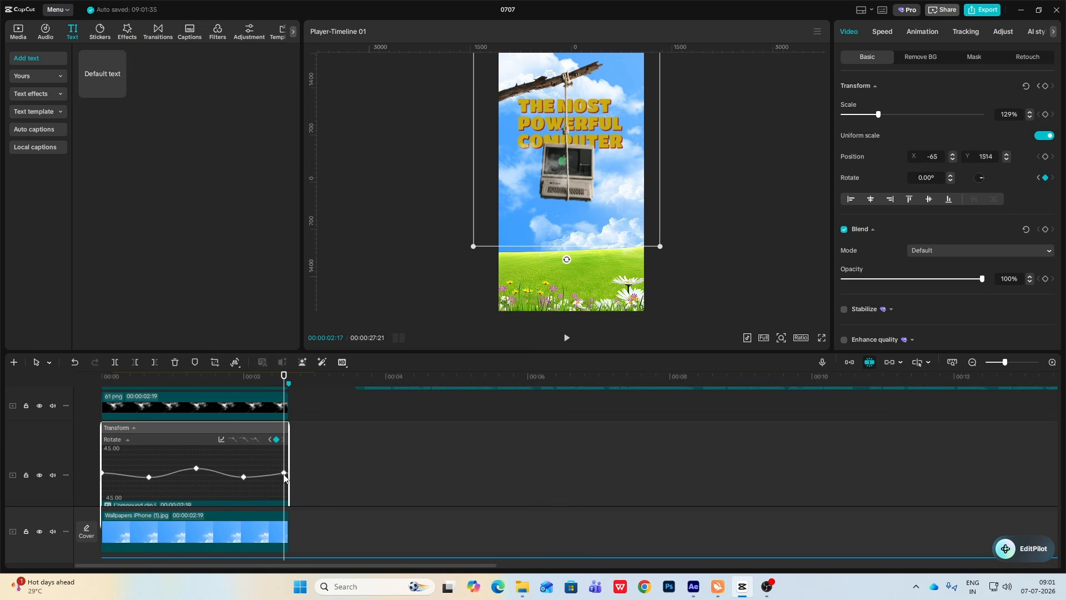
{"action": "key", "text": "alt+k"}
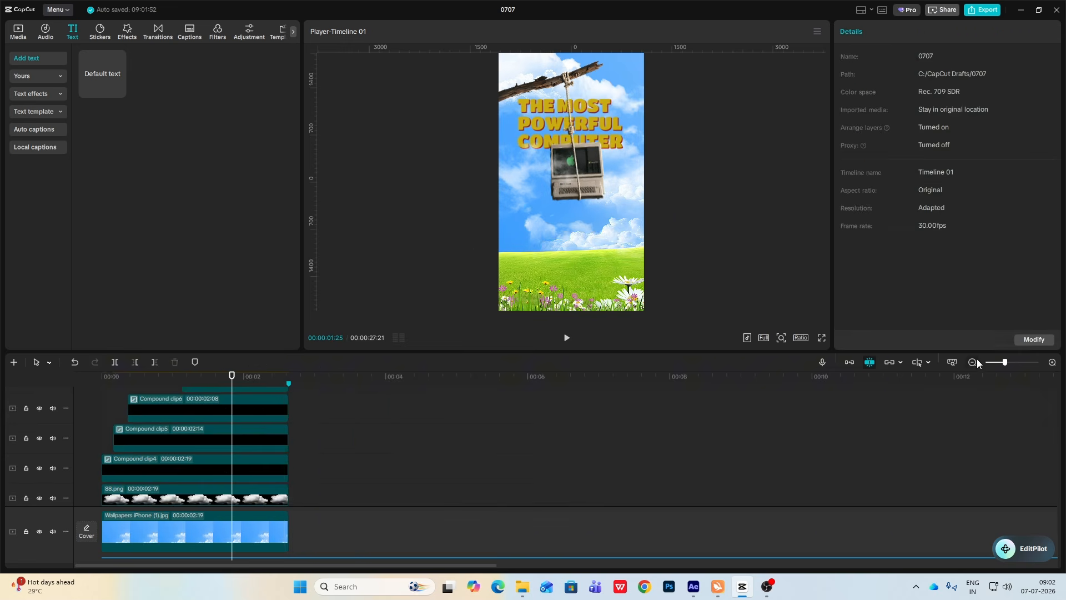
- Examine the first scene in the reference clip, around 00:00:04:05, for details still missing from the recreation
{"action": "left_click", "coordinate": [975, 359]}
{"action": "left_click", "coordinate": [975, 359]}
{"action": "scroll", "coordinate": [332, 483], "scroll_direction": "up", "scroll_amount": 1}
{"action": "scroll", "coordinate": [225, 461], "scroll_direction": "up", "scroll_amount": 2}
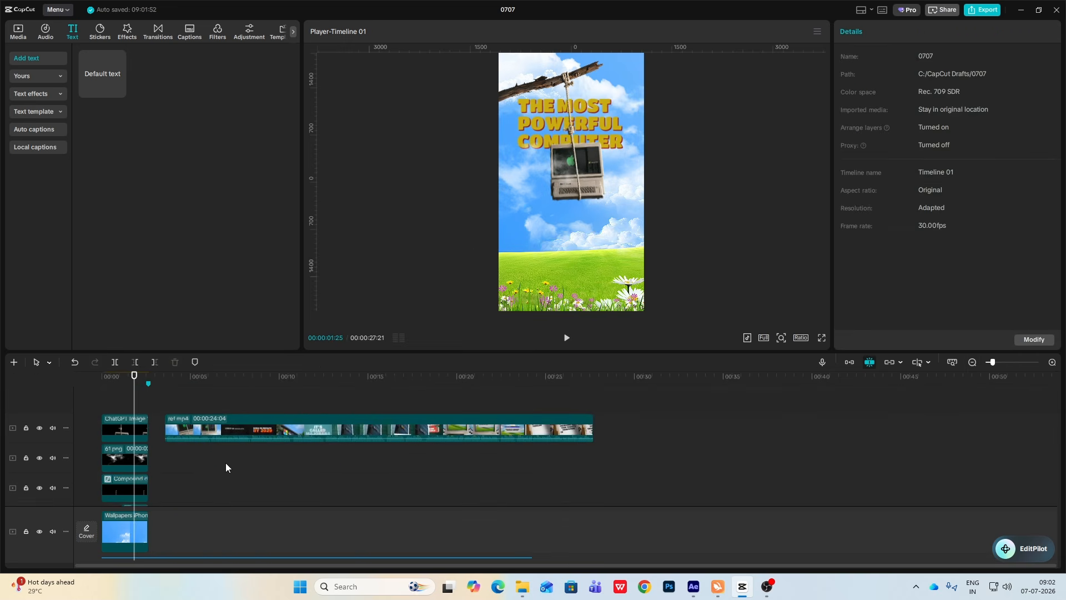
{"action": "left_click", "coordinate": [186, 403]}
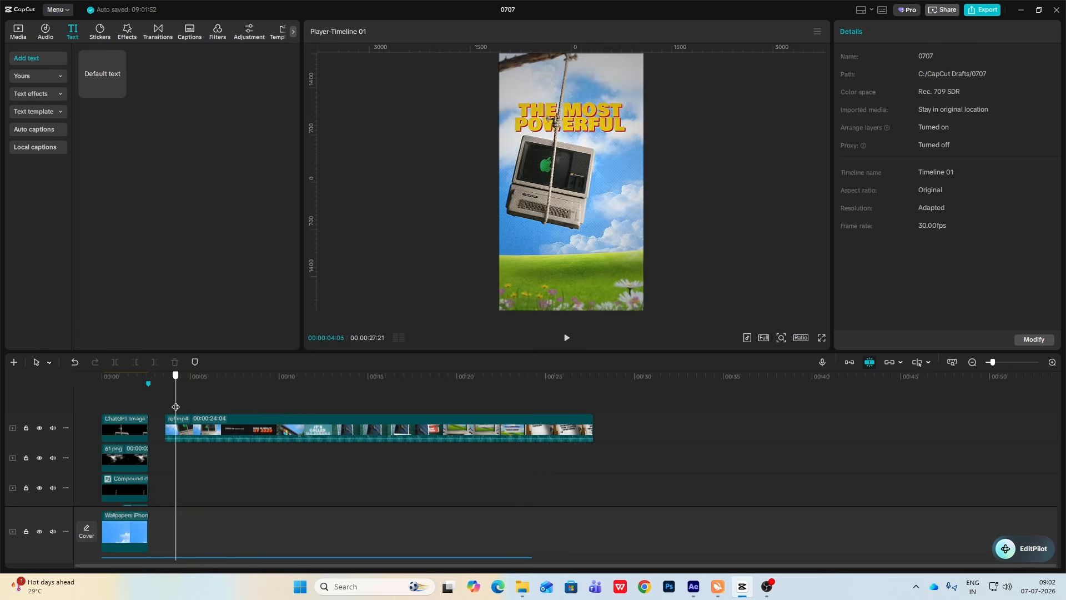
- Add a circle shape at the timeline start above the scene clips and shift the reference clip to about 7.5 seconds
{"action": "key", "text": "Home"}
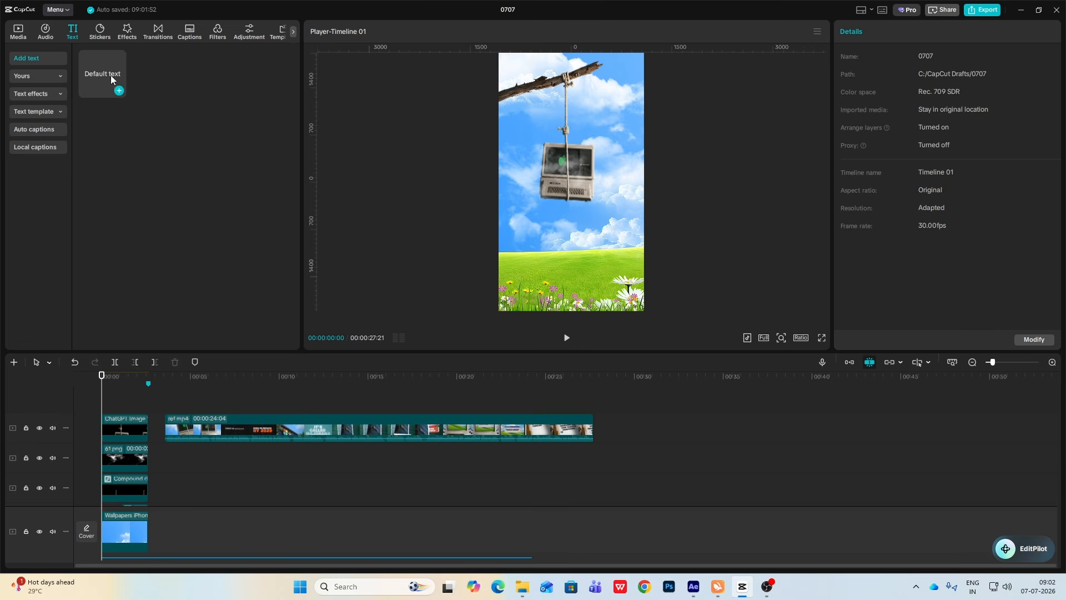
{"action": "left_click", "coordinate": [93, 35]}
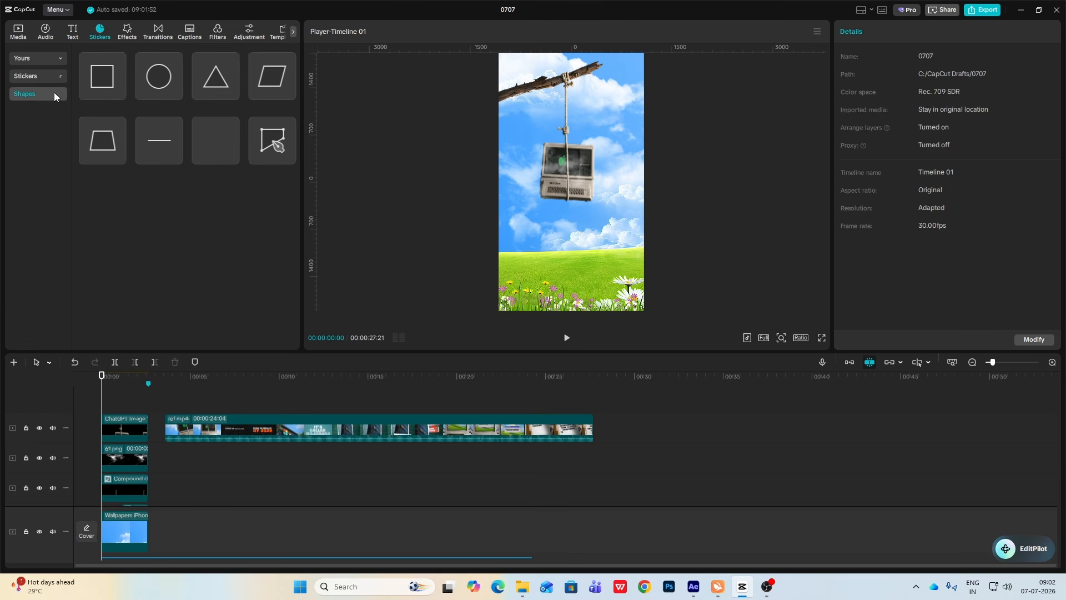
{"action": "left_click_drag", "start_coordinate": [164, 92], "coordinate": [130, 418]}
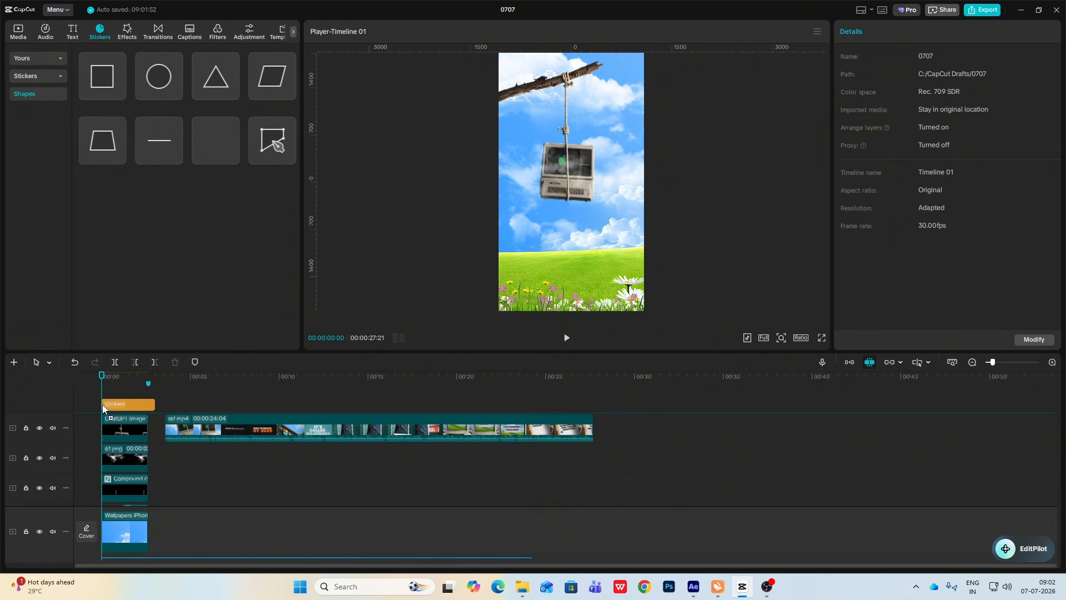
{"action": "left_click_drag", "start_coordinate": [194, 443], "coordinate": [264, 444]}
{"action": "left_click", "coordinate": [118, 420]}
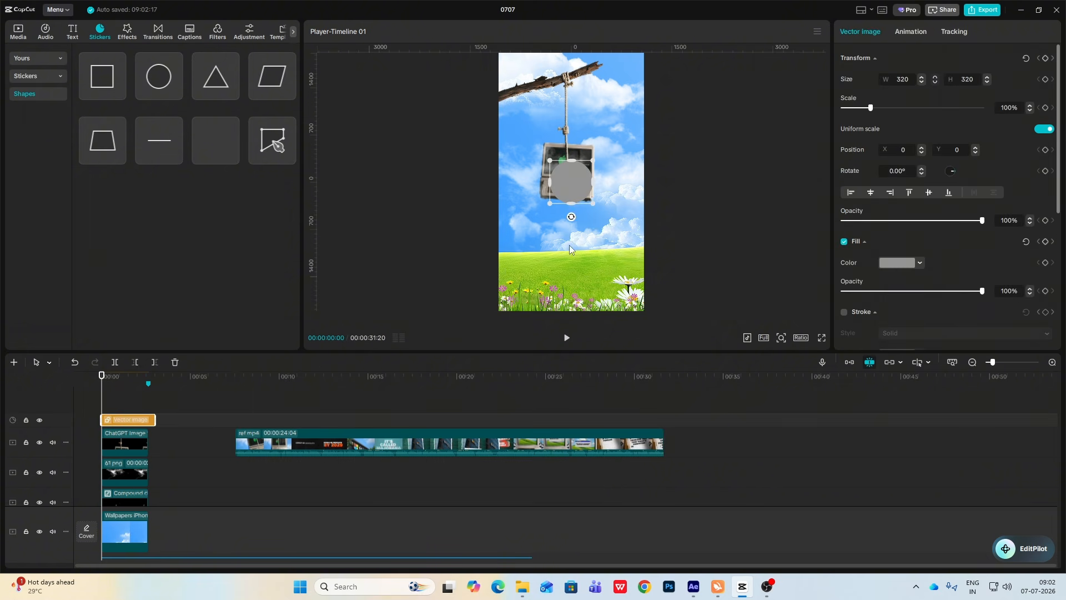
- Flatten the circle into an ellipse about 730 by 66 and place it on the grass at about X 82, Y -1197
{"action": "left_click_drag", "start_coordinate": [593, 183], "coordinate": [622, 185]}
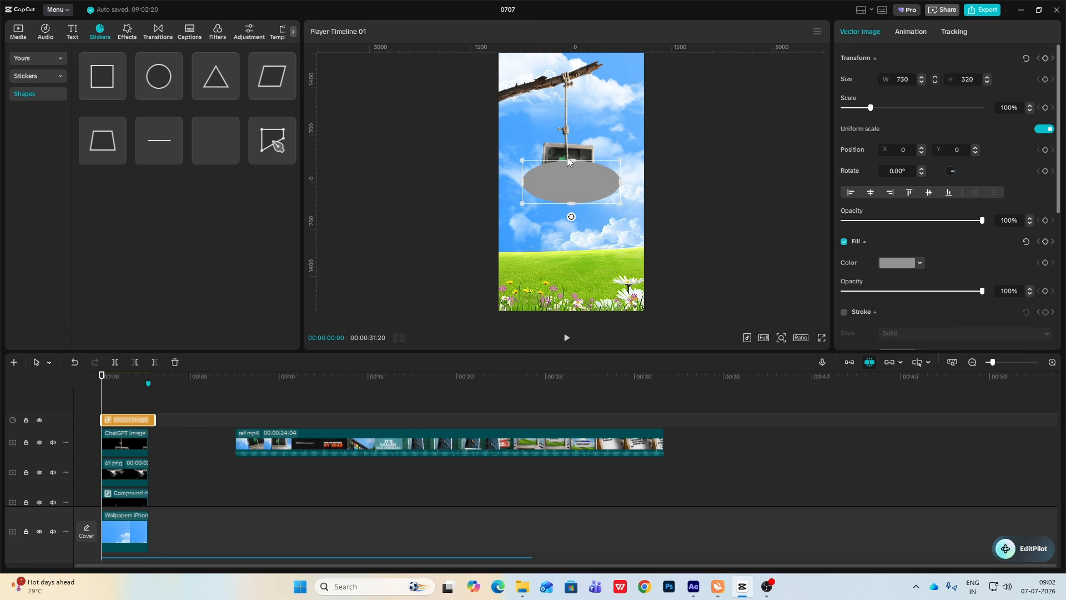
{"action": "left_click_drag", "start_coordinate": [568, 161], "coordinate": [562, 266]}
{"action": "key", "text": "ctrl+z"}
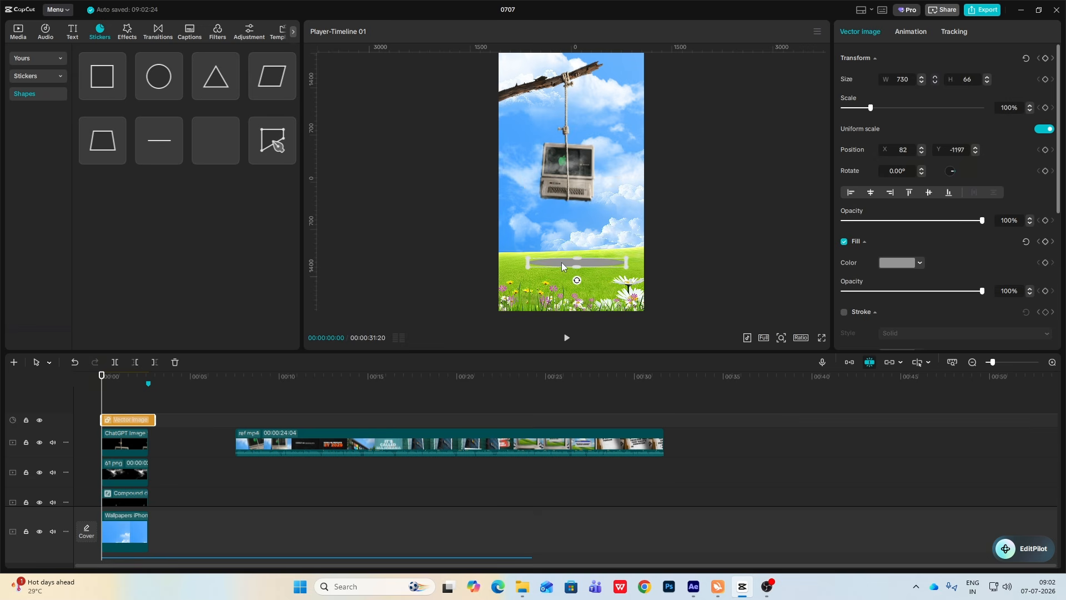
- Change the ellipse's fill to solid black
{"action": "left_click", "coordinate": [908, 265]}
{"action": "left_click_drag", "start_coordinate": [893, 348], "coordinate": [811, 462]}
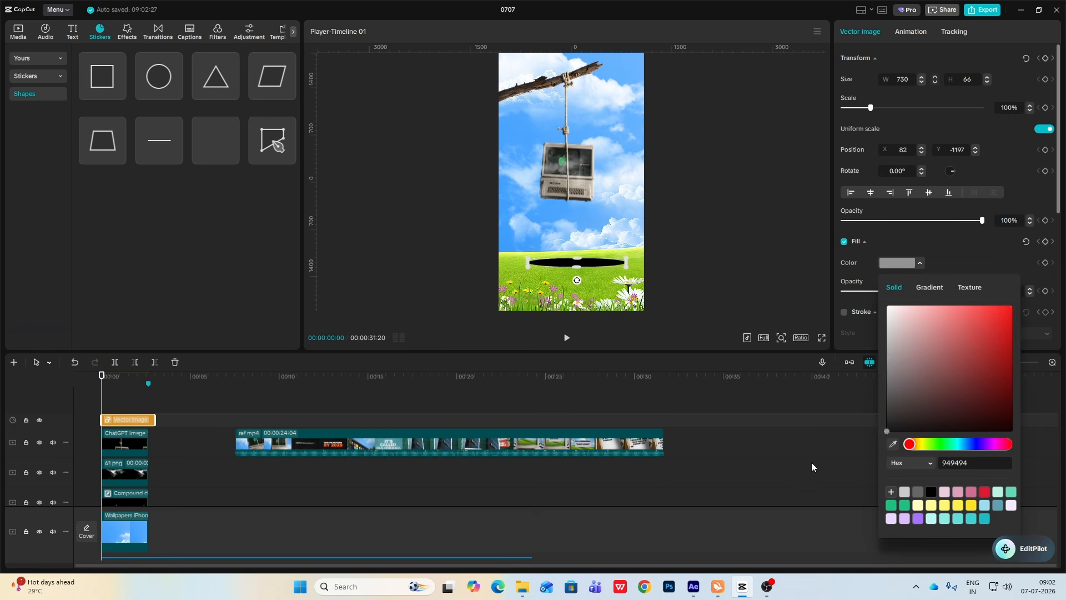
{"action": "left_click", "coordinate": [971, 250]}
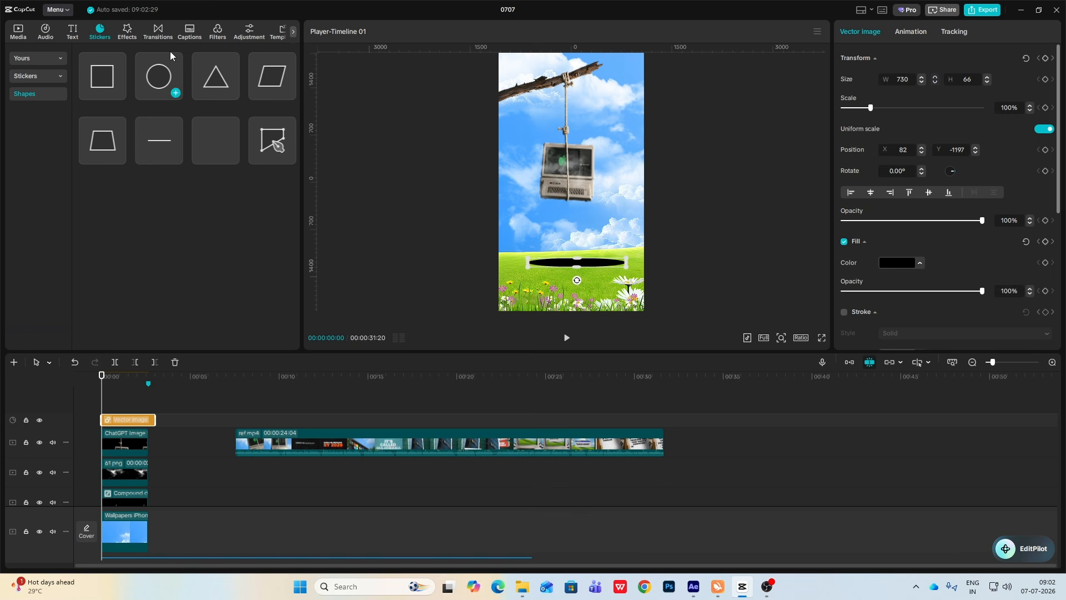
- Make the ellipse a compound clip as long as the scene and apply the Blur video effect to it at 100
{"action": "left_click", "coordinate": [124, 35]}
{"action": "left_click_drag", "start_coordinate": [133, 53], "coordinate": [1, 52]}
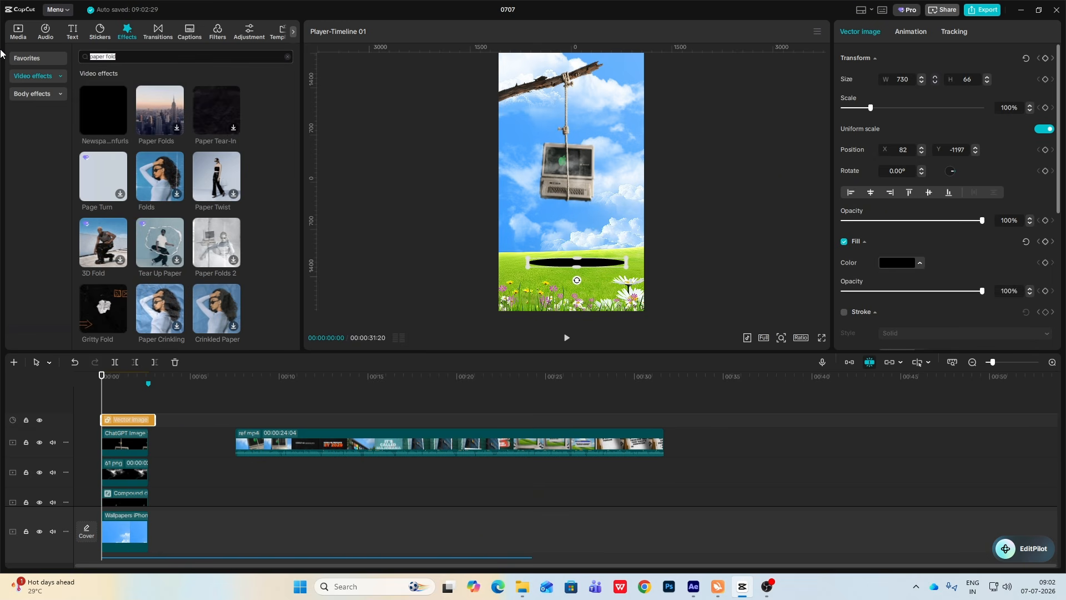
{"action": "type", "text": "blur"}
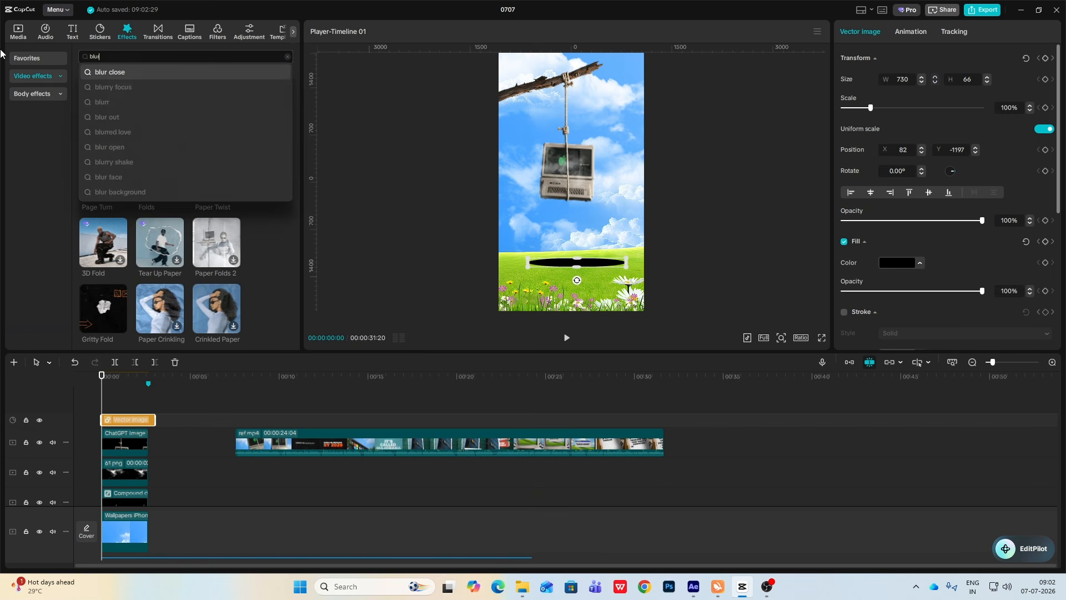
{"action": "key", "text": "Return"}
{"action": "key", "text": "ctrl+z"}
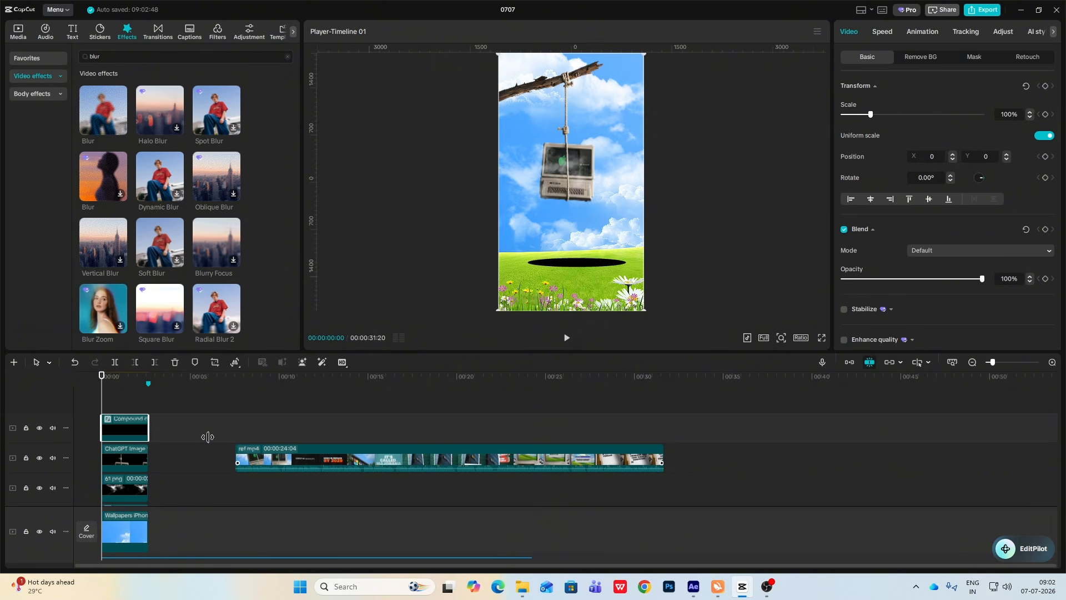
{"action": "left_click_drag", "start_coordinate": [111, 194], "coordinate": [125, 428]}
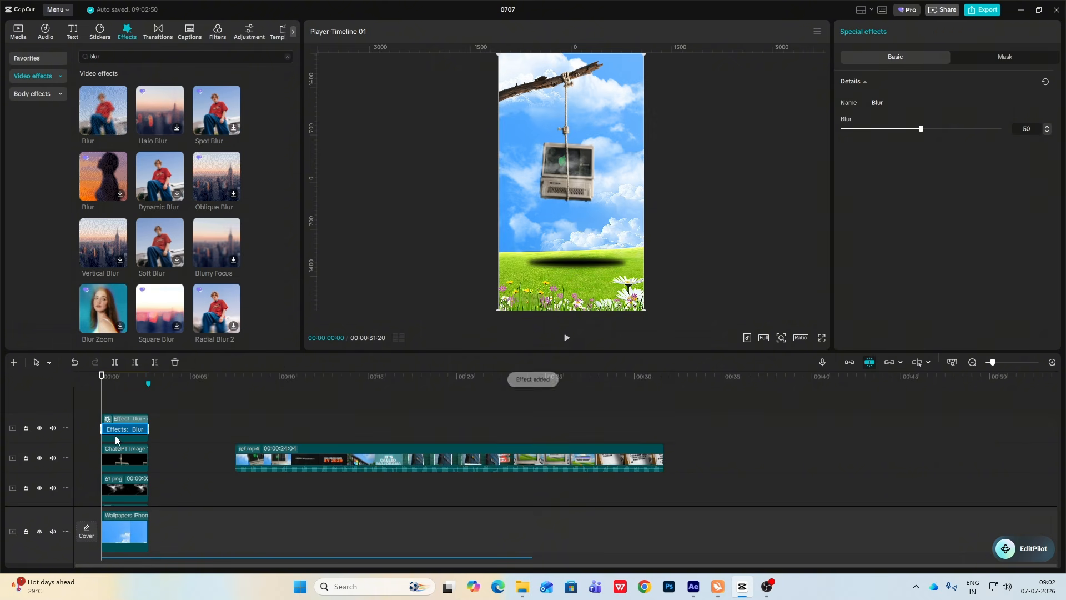
{"action": "left_click_drag", "start_coordinate": [921, 129], "coordinate": [1000, 131]}
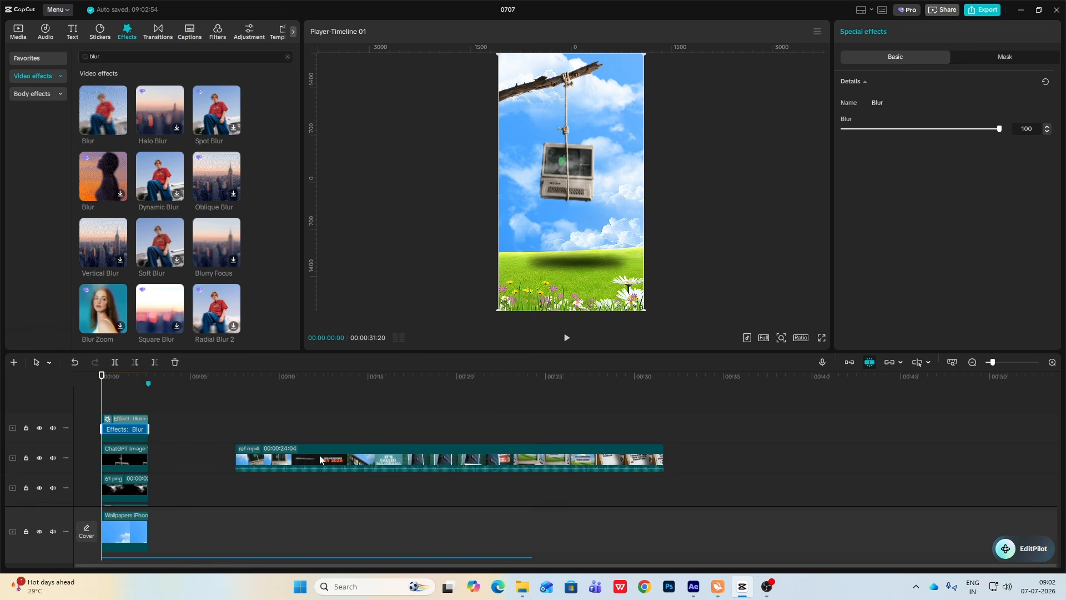
- Set the blurred shadow's opacity to 60% and scale to 84%, and move it to about X -74, Y -244
{"action": "left_click", "coordinate": [130, 439]}
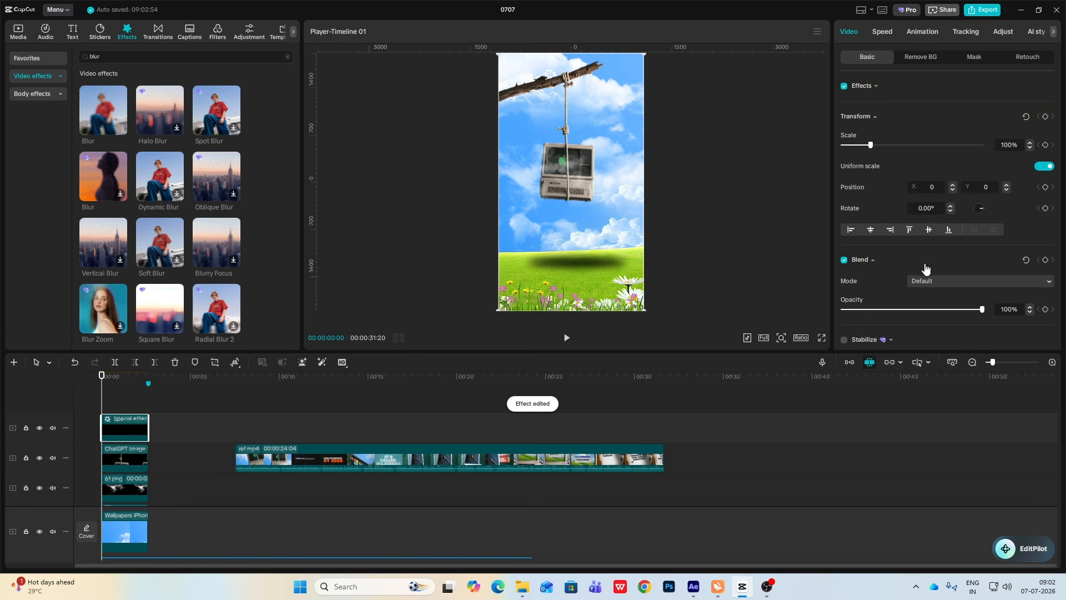
{"action": "left_click_drag", "start_coordinate": [982, 310], "coordinate": [926, 309]}
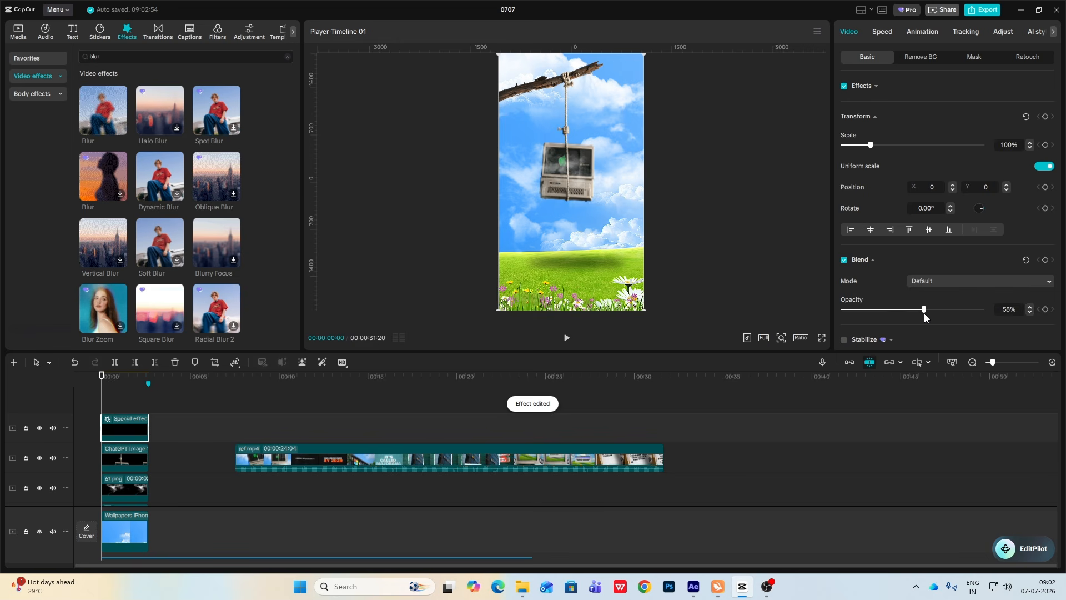
{"action": "left_click", "coordinate": [868, 361]}
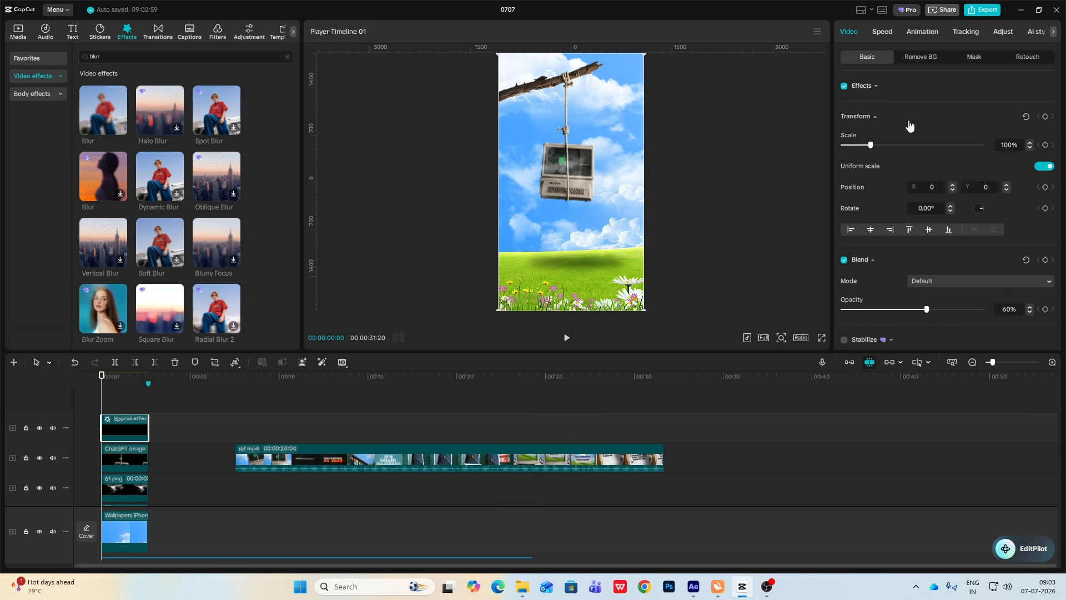
{"action": "left_click", "coordinate": [1029, 147]}
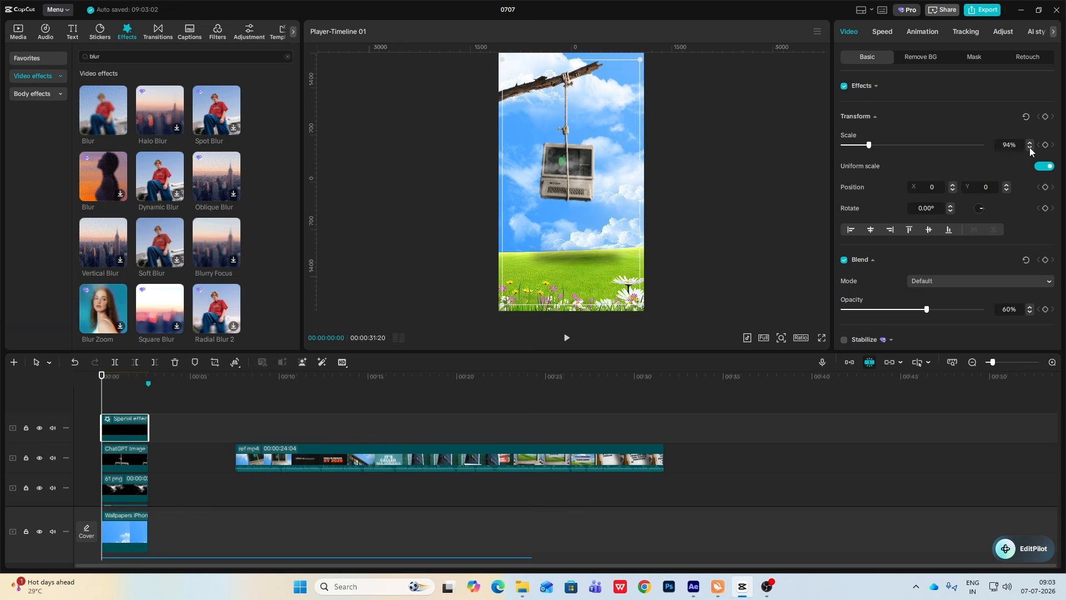
{"action": "left_click_drag", "start_coordinate": [592, 278], "coordinate": [593, 273]}
{"action": "left_click", "coordinate": [1029, 147]}
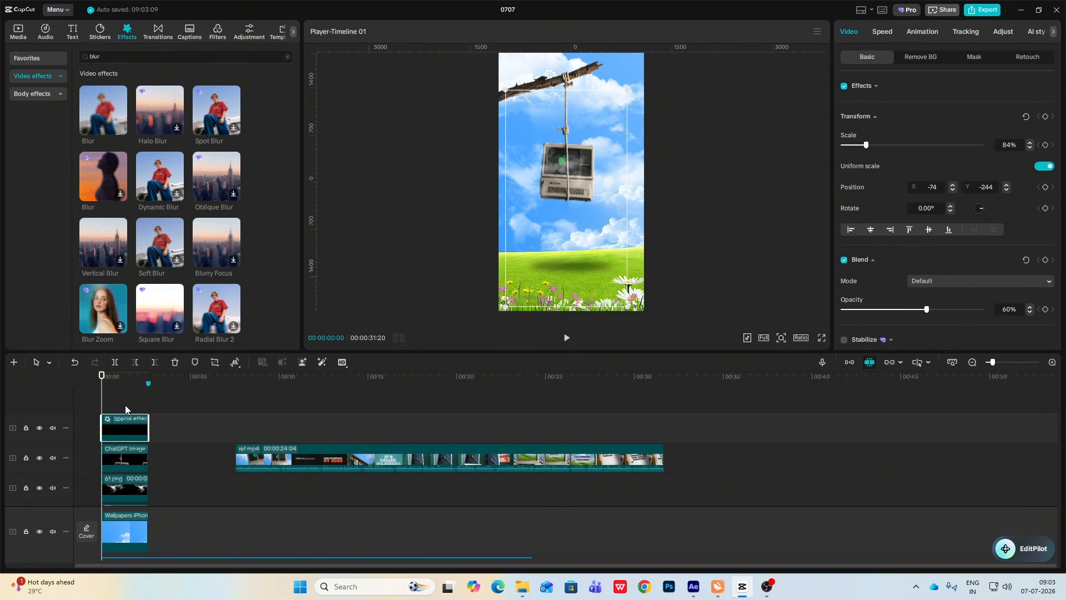
- Keyframe the blurred shadow's transform at the scene start, and at 00:00:00:20 move it to about X 223, Y -252
{"action": "scroll", "coordinate": [170, 466], "scroll_direction": "down", "scroll_amount": 3}
{"action": "left_click", "coordinate": [1052, 363]}
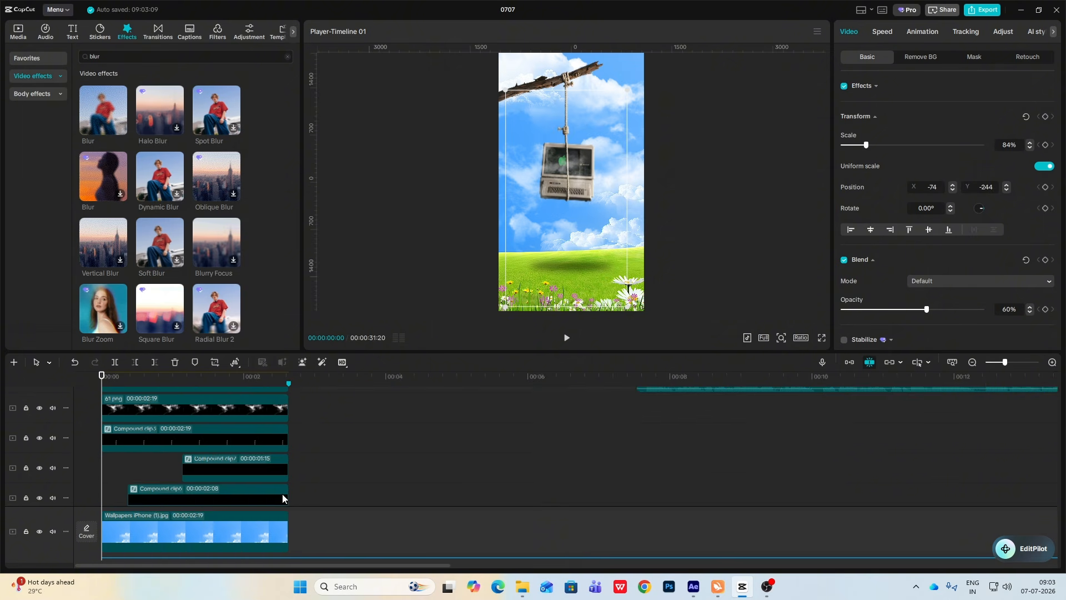
{"action": "left_click", "coordinate": [1045, 117]}
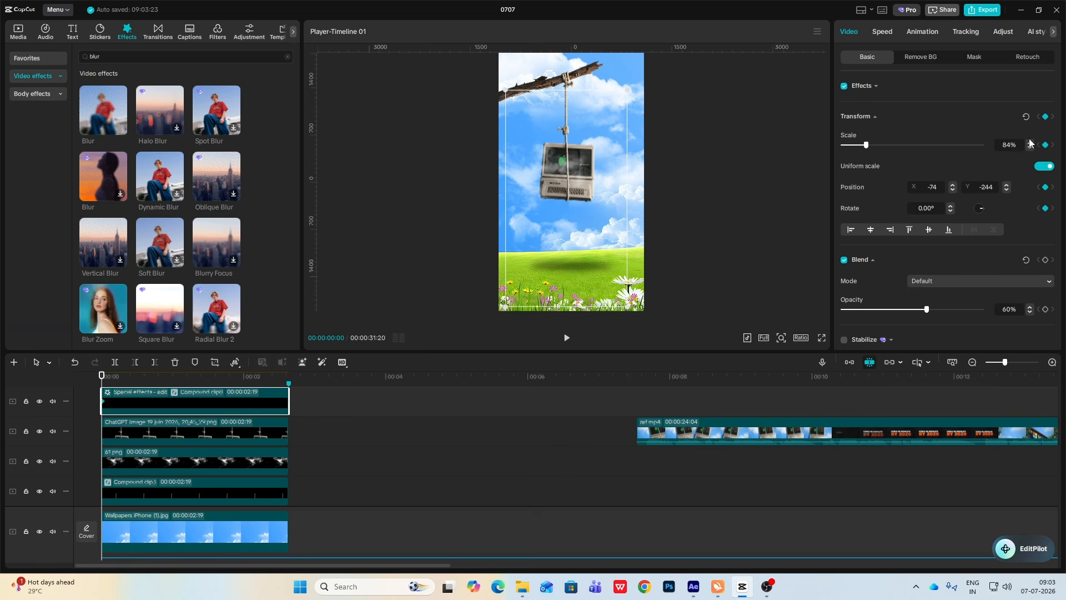
{"action": "scroll", "coordinate": [78, 401], "scroll_direction": "up", "scroll_amount": 1}
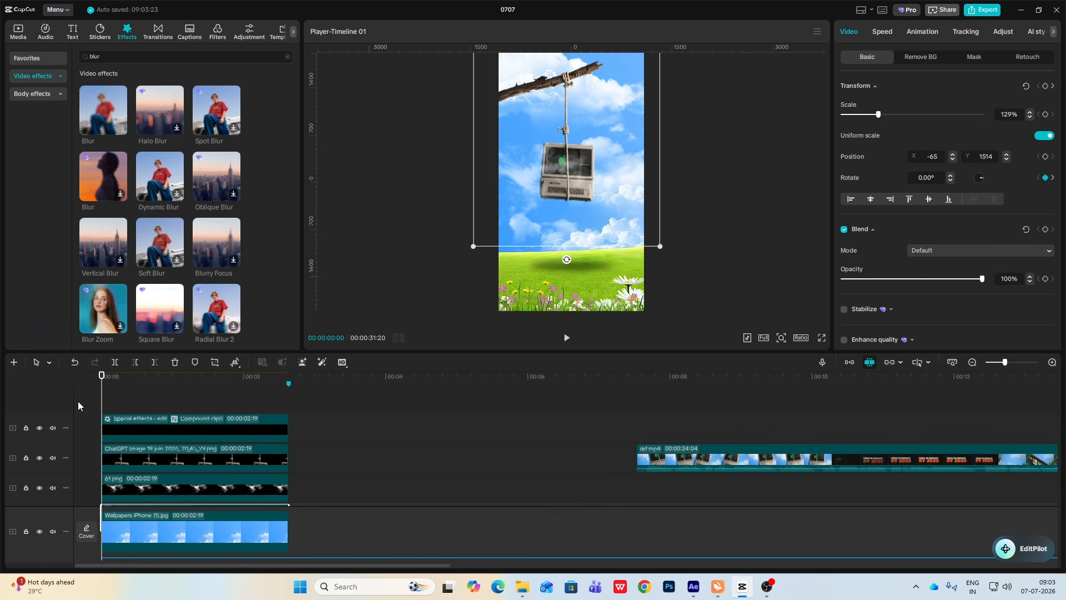
{"action": "left_click", "coordinate": [150, 428]}
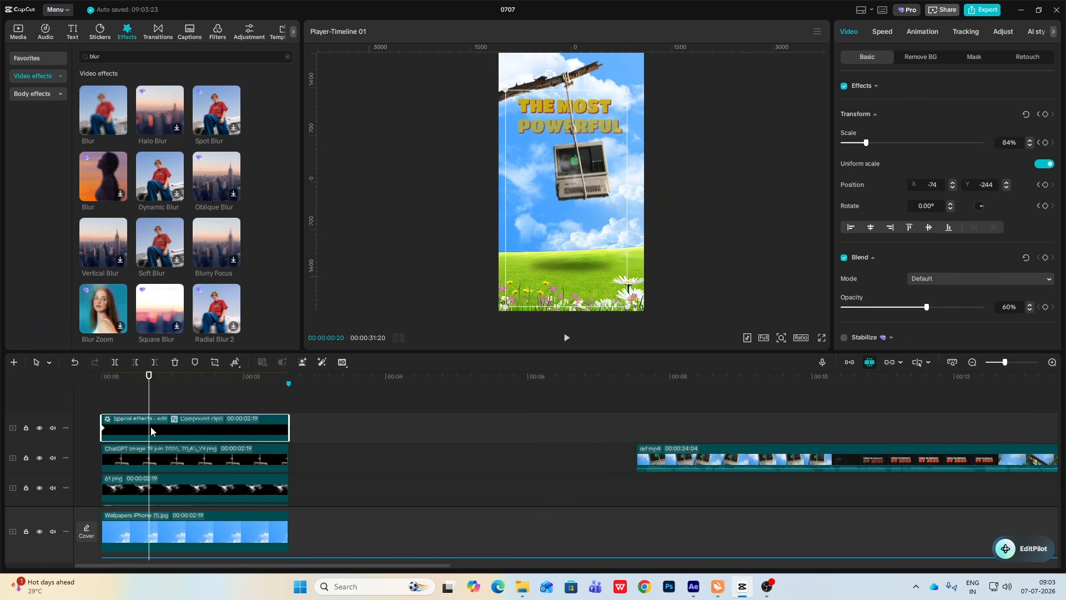
{"action": "left_click", "coordinate": [1045, 114]}
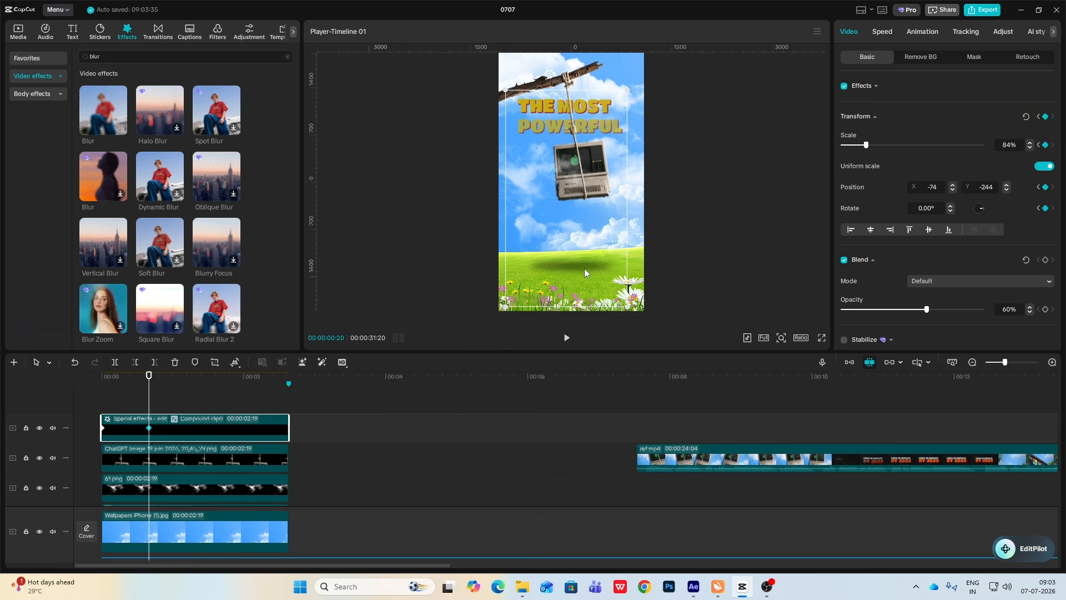
{"action": "left_click_drag", "start_coordinate": [592, 269], "coordinate": [602, 269]}
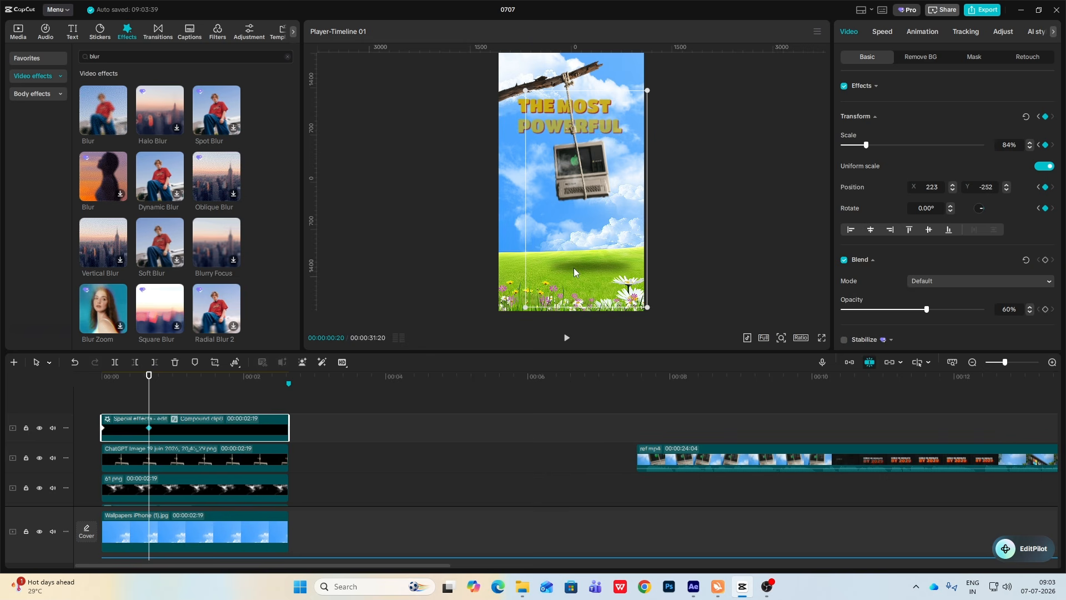
- Keyframe the shadow to follow the swinging computer, left at 00:00:01:10, right near 00:00:02:00, and at about X -81, Y -219 at 00:00:02:18
{"action": "key", "text": "space"}
{"action": "key", "text": "space"}
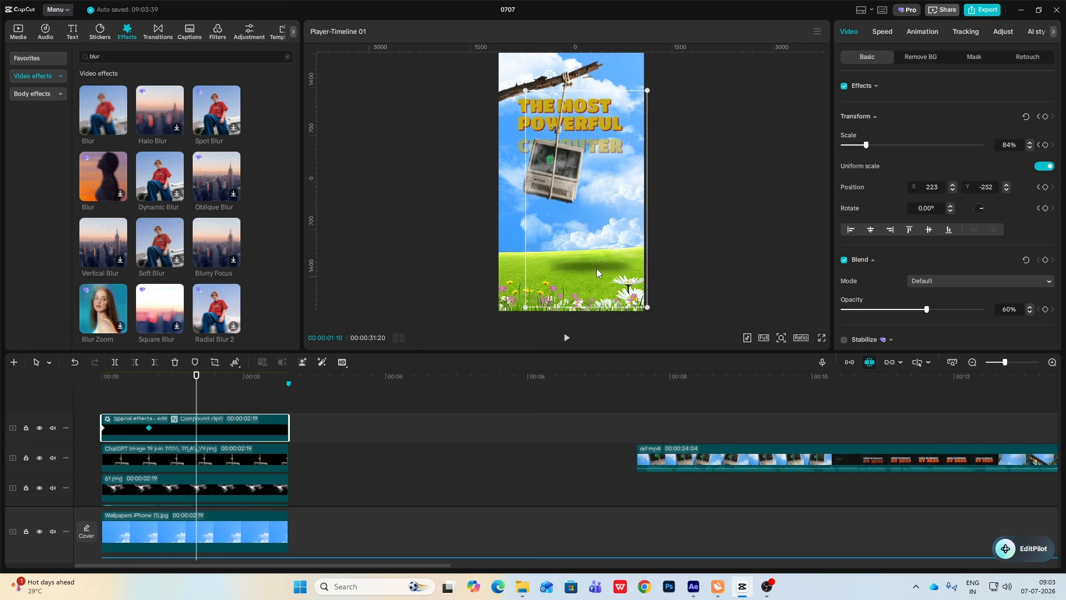
{"action": "left_click_drag", "start_coordinate": [596, 269], "coordinate": [561, 268]}
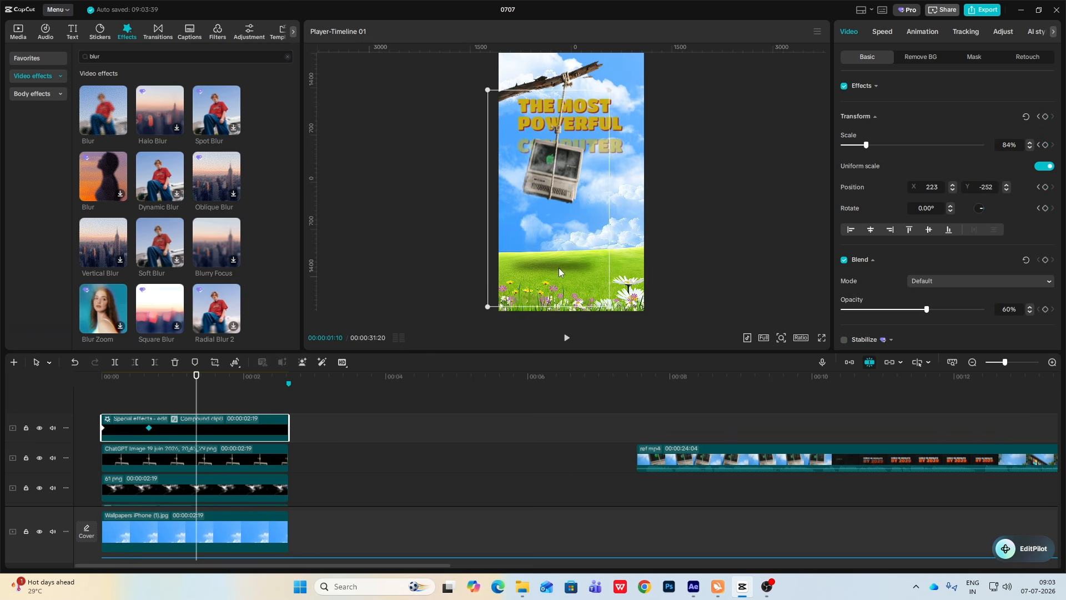
{"action": "key", "text": "space"}
{"action": "key", "text": "space"}
{"action": "mouse_move", "coordinate": [560, 269]}
{"action": "left_mouse_down"}
{"action": "mouse_move", "coordinate": [598, 265]}
{"action": "mouse_move", "coordinate": [580, 265]}
{"action": "left_mouse_up"}
{"action": "key", "text": "space"}
{"action": "key", "text": "space"}
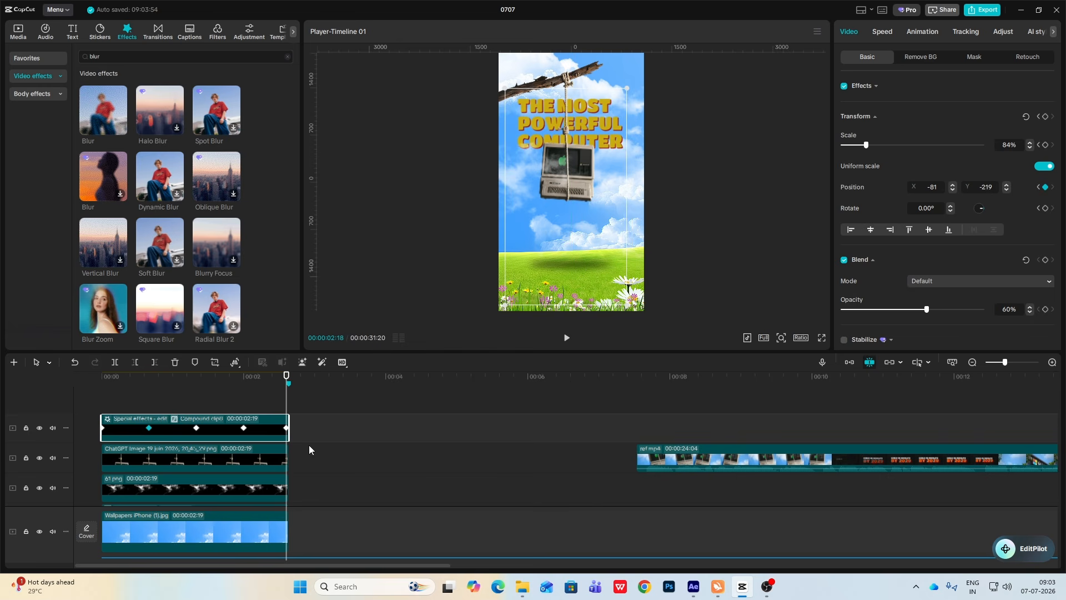
- Smooth all of the shadow's X-position keyframes into a flowing curve in the keyframe graph and play the scene to check it
{"action": "double_click", "coordinate": [199, 422]}
{"action": "scroll", "coordinate": [188, 433], "scroll_direction": "up", "scroll_amount": 2}
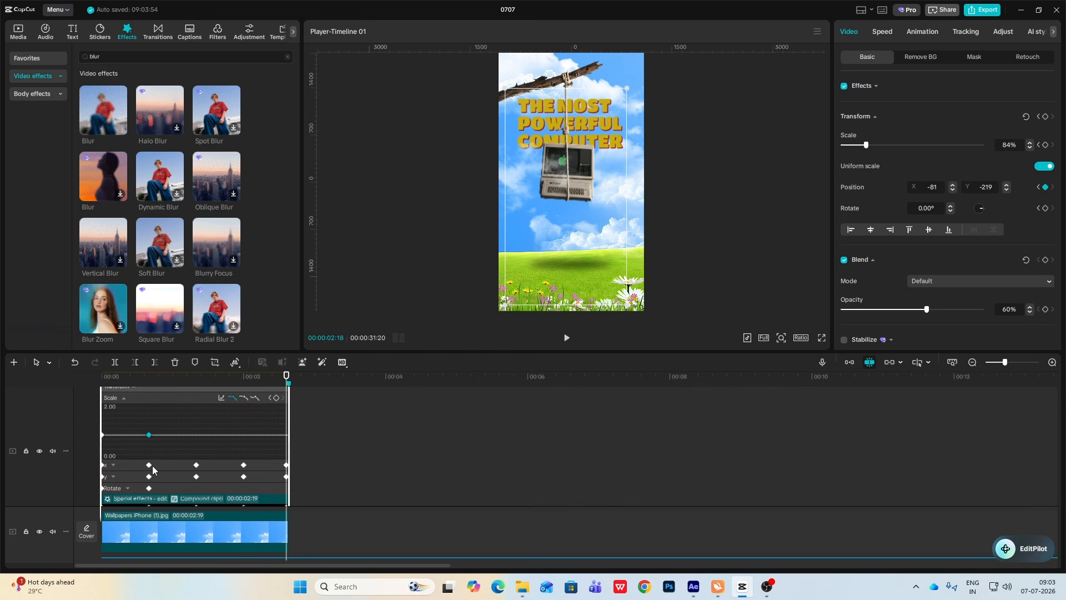
{"action": "left_click", "coordinate": [140, 466]}
{"action": "left_click", "coordinate": [102, 442]}
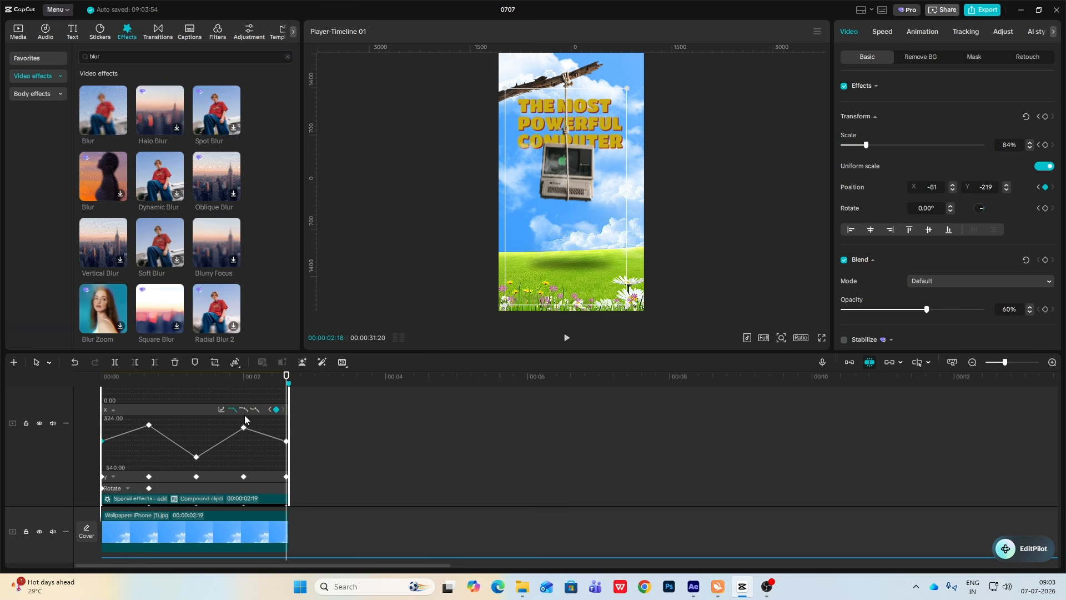
{"action": "left_click", "coordinate": [244, 409]}
{"action": "left_click_drag", "start_coordinate": [173, 421], "coordinate": [116, 431]}
{"action": "left_click", "coordinate": [244, 409]}
{"action": "left_click", "coordinate": [196, 457]}
{"action": "left_click", "coordinate": [244, 409]}
{"action": "left_click", "coordinate": [243, 428]}
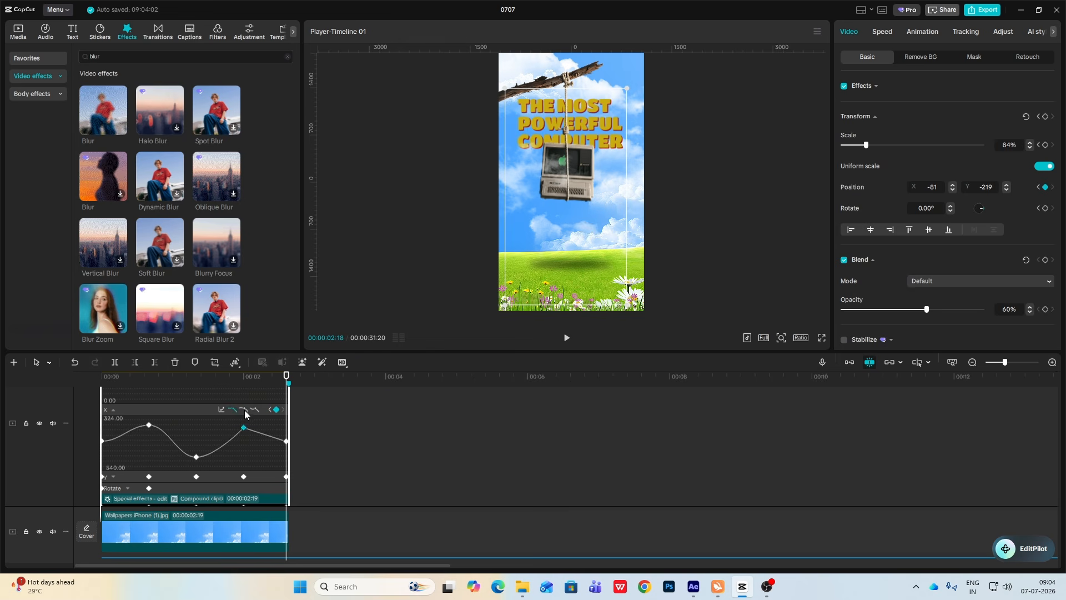
{"action": "left_click", "coordinate": [245, 410]}
{"action": "left_click", "coordinate": [286, 441]}
{"action": "left_click", "coordinate": [246, 410]}
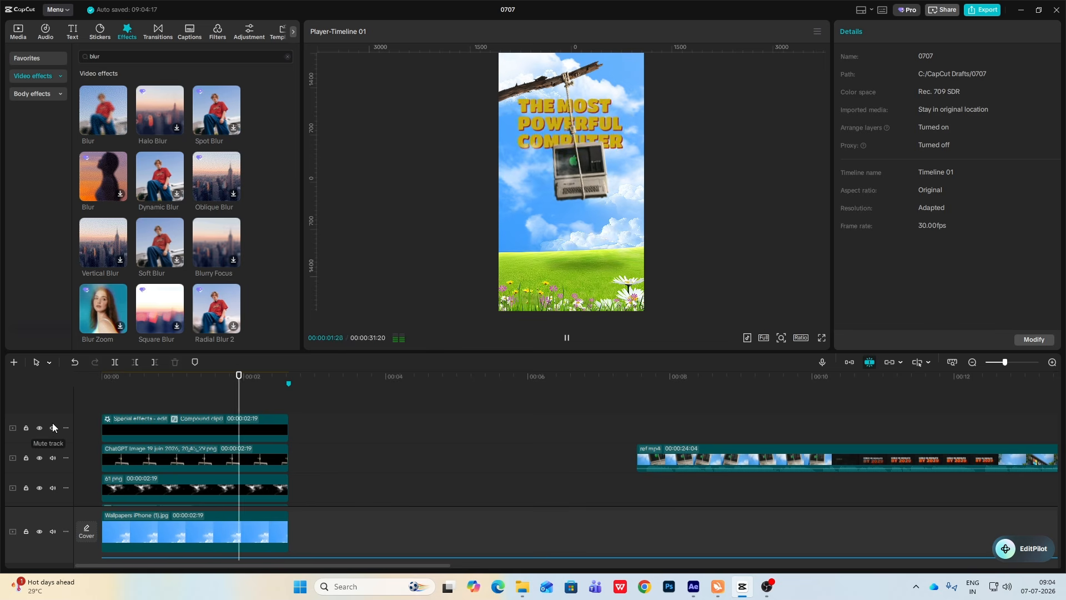
{"action": "key", "text": "space"}
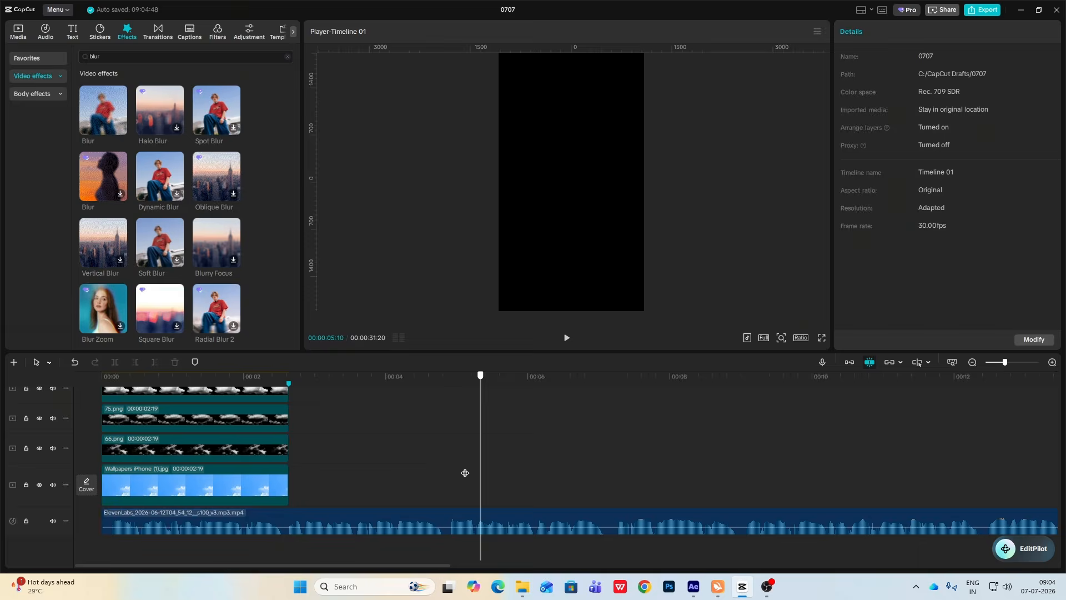
- Combine all of the scene's visual layers, from the shadow down to the sky background, into one compound clip
{"action": "left_click_drag", "start_coordinate": [464, 472], "coordinate": [84, 472]}
{"action": "scroll", "coordinate": [303, 458], "scroll_direction": "up", "scroll_amount": 8}
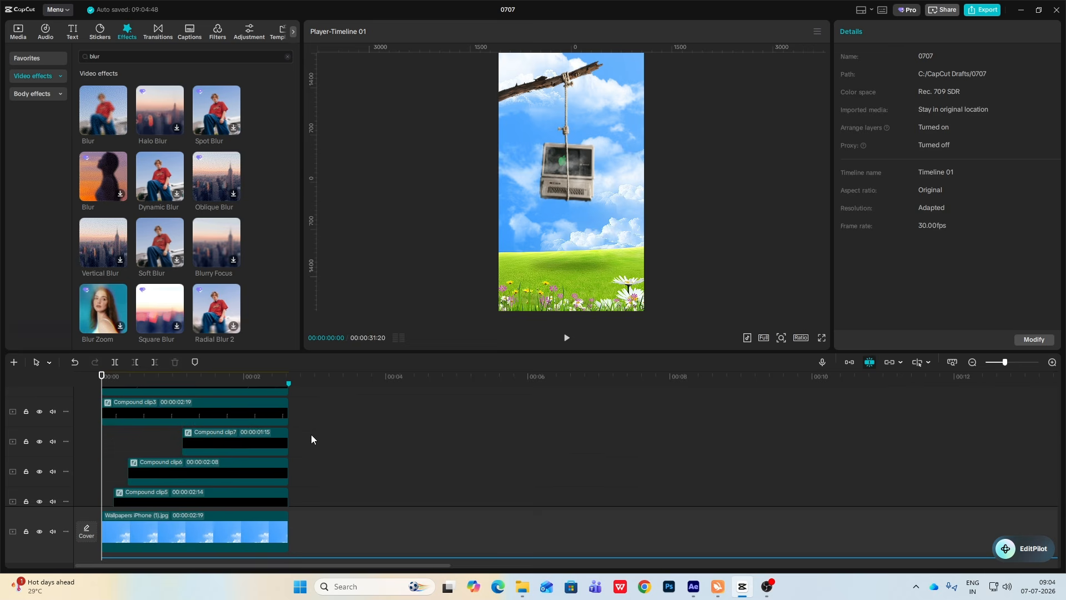
{"action": "left_click_drag", "start_coordinate": [344, 399], "coordinate": [183, 501]}
{"action": "scroll", "coordinate": [233, 470], "scroll_direction": "down", "scroll_amount": 5}
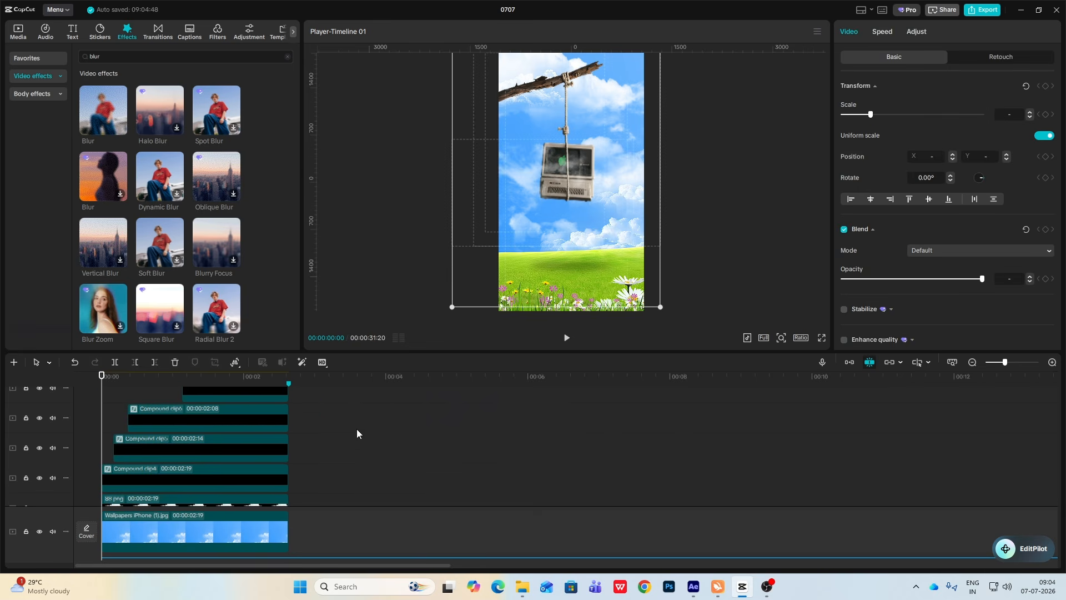
{"action": "scroll", "coordinate": [258, 435], "scroll_direction": "down", "scroll_amount": 3}
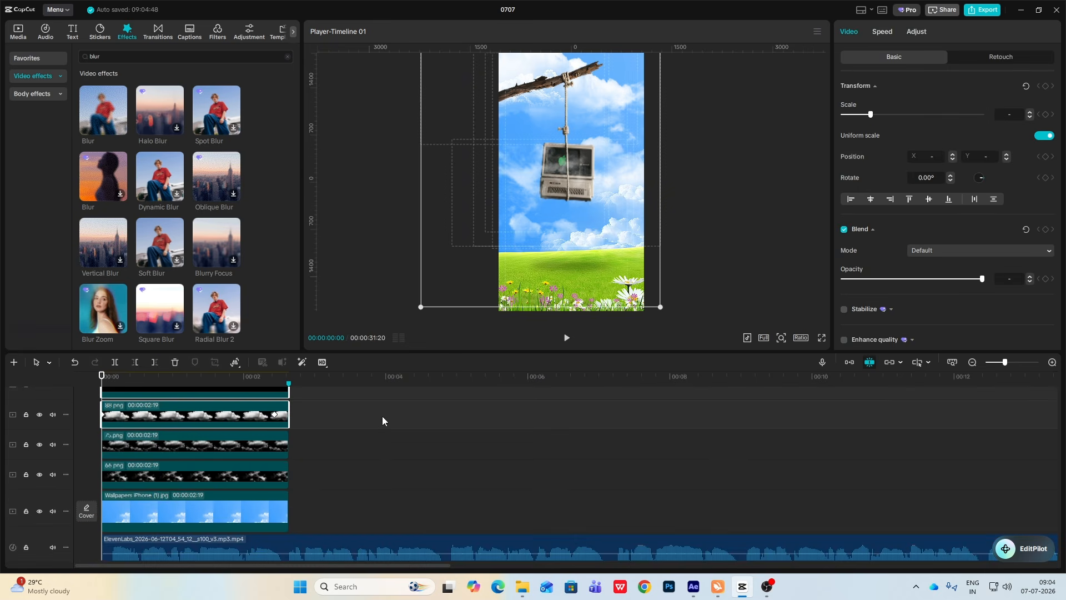
{"action": "left_click_drag", "start_coordinate": [382, 416], "coordinate": [201, 503]}
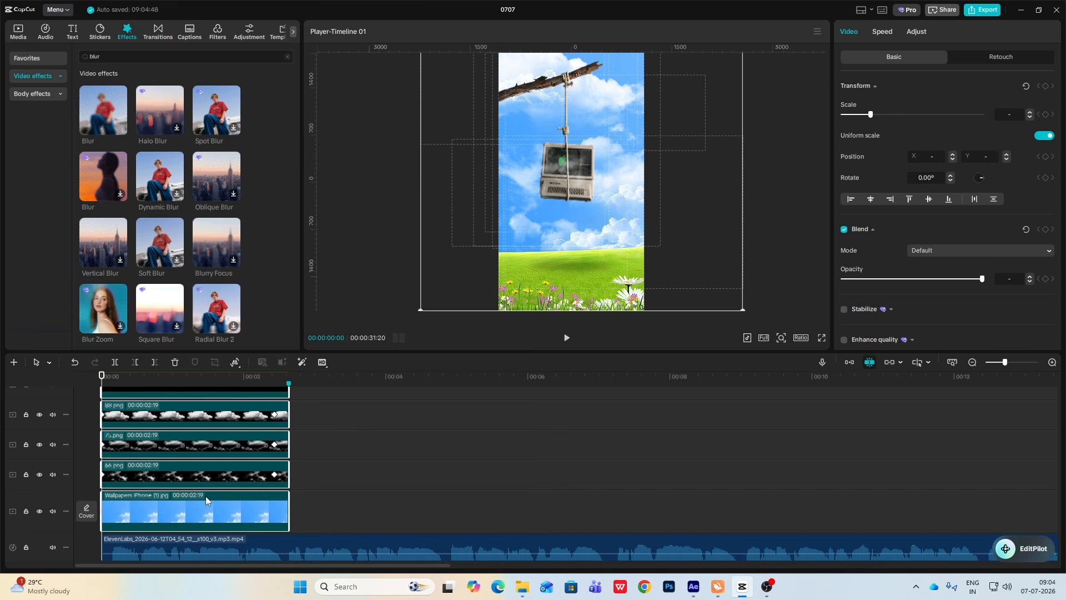
{"action": "key", "text": "alt+g"}
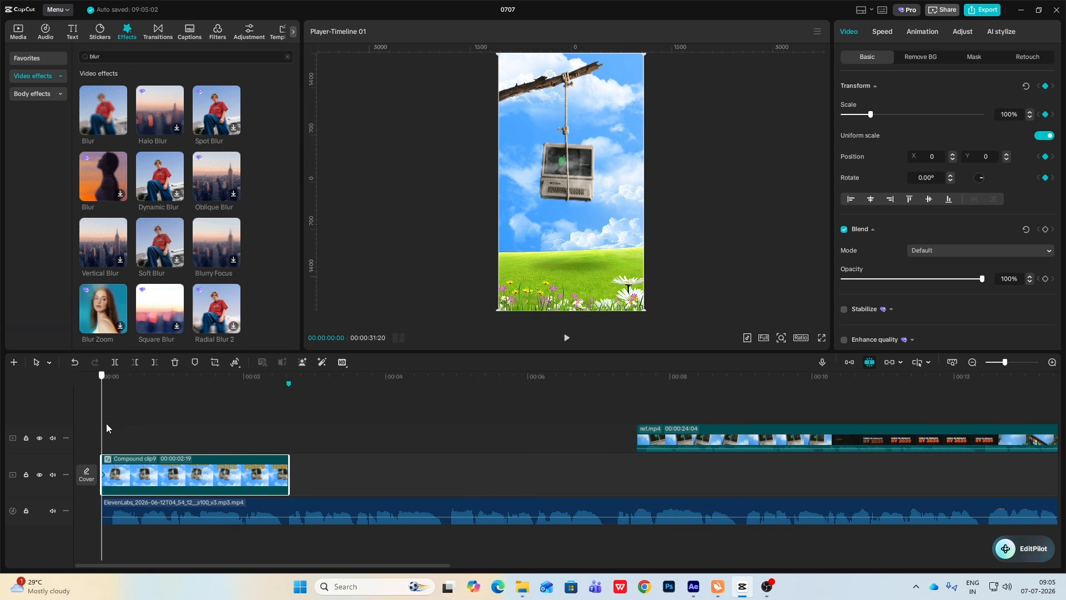
- Keyframe a zoom-out on the scene's compound clip, from 141% scale at the start to 100% at 00:00:00:22
{"action": "left_click", "coordinate": [138, 437]}
{"action": "mouse_move", "coordinate": [138, 437]}
{"action": "left_mouse_down"}
{"action": "mouse_move", "coordinate": [153, 437]}
{"action": "mouse_move", "coordinate": [5, 442]}
{"action": "left_mouse_up"}
{"action": "left_click", "coordinate": [1045, 85]}
{"action": "left_click_drag", "start_coordinate": [645, 311], "coordinate": [711, 371]}
- Apply the Cubic Out preset curve to the opening zoom's scale keyframes
{"action": "key", "text": "alt+k"}
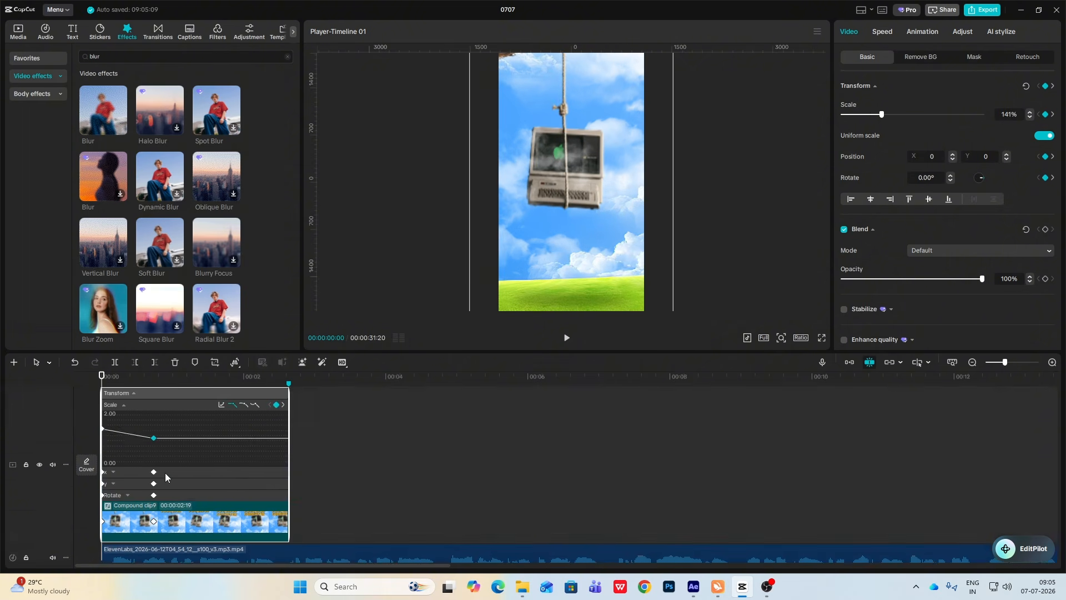
{"action": "left_click", "coordinate": [130, 443]}
{"action": "left_click", "coordinate": [221, 414]}
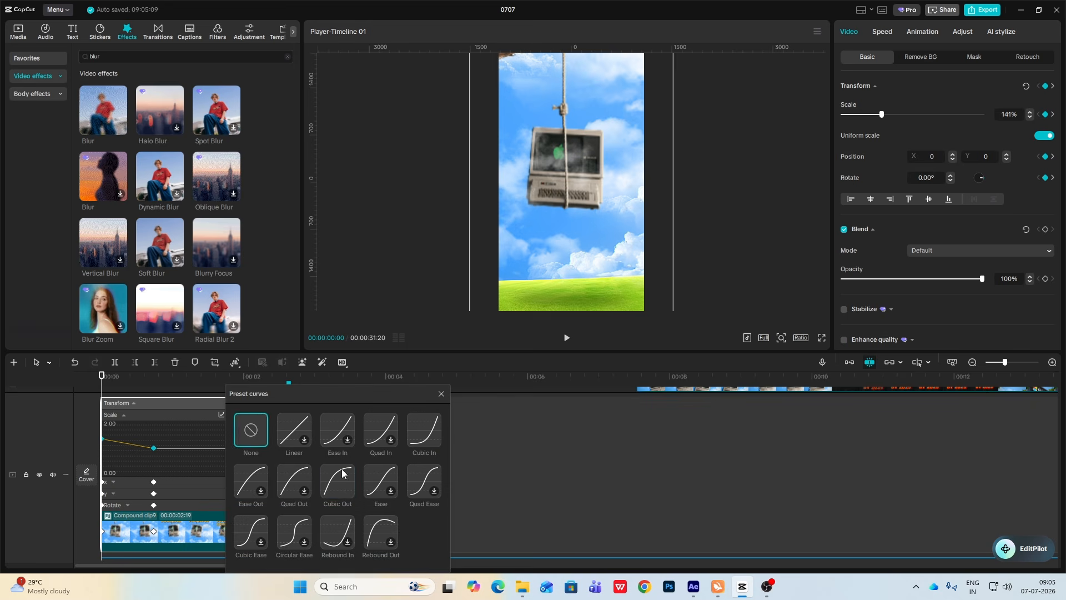
{"action": "left_click", "coordinate": [337, 480]}
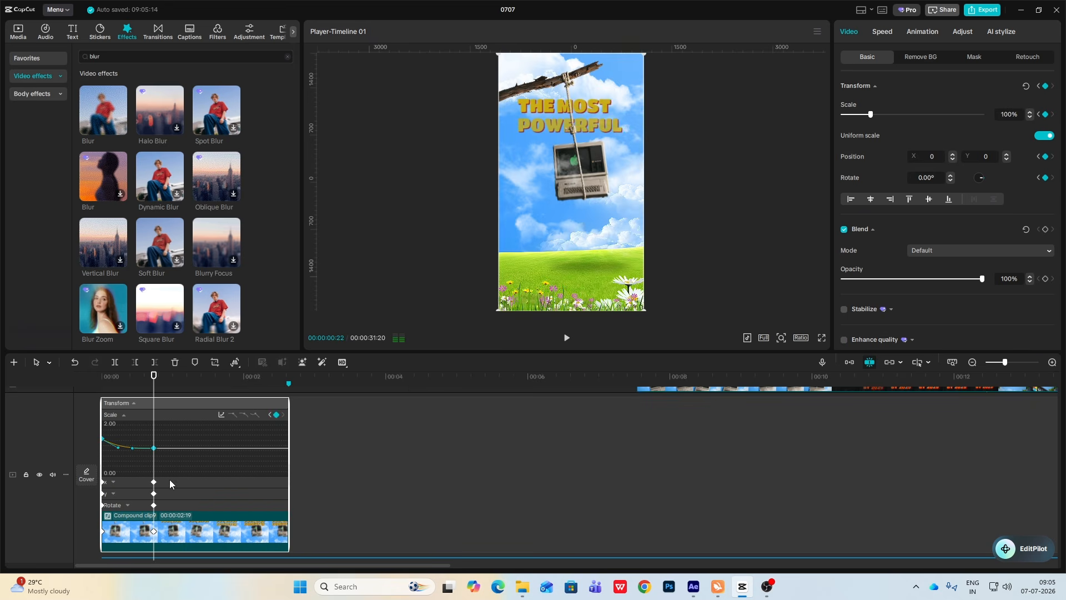
{"action": "key", "text": "alt+k"}
- Keyframe a closing zoom-in on the compound clip, holding 100% until about 00:00:02:03 and enlarging it slightly at 00:00:02:16
{"action": "left_click", "coordinate": [229, 474]}
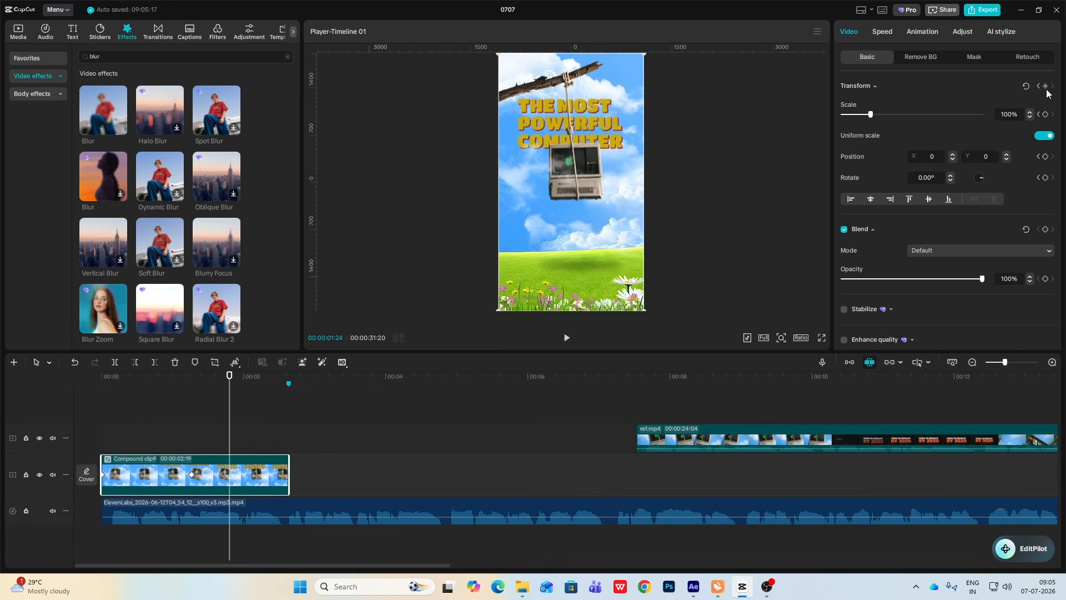
{"action": "left_click", "coordinate": [281, 456]}
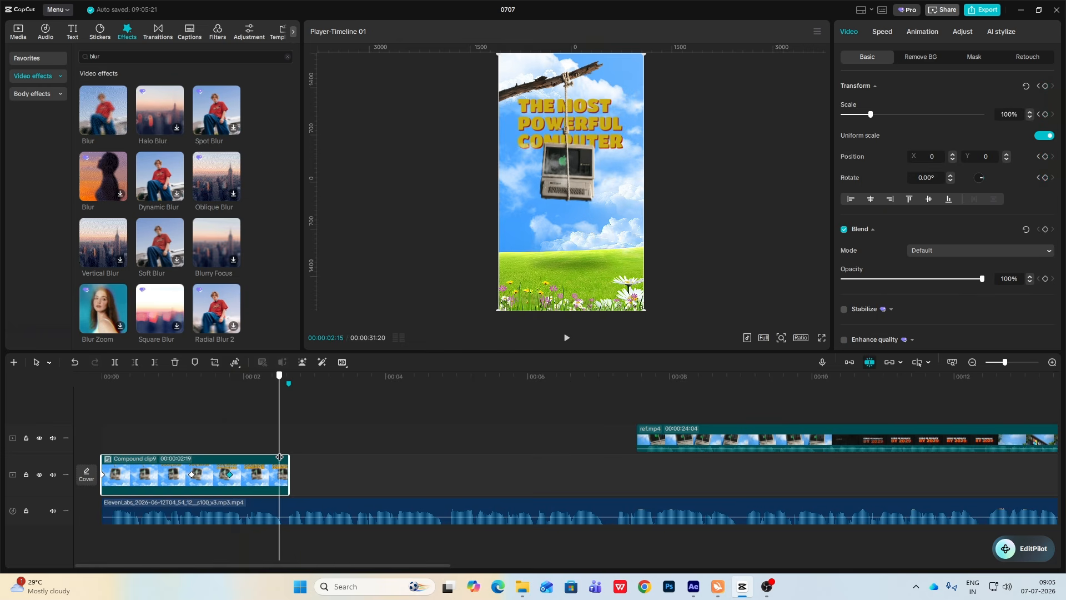
{"action": "left_click_drag", "start_coordinate": [642, 308], "coordinate": [667, 336]}
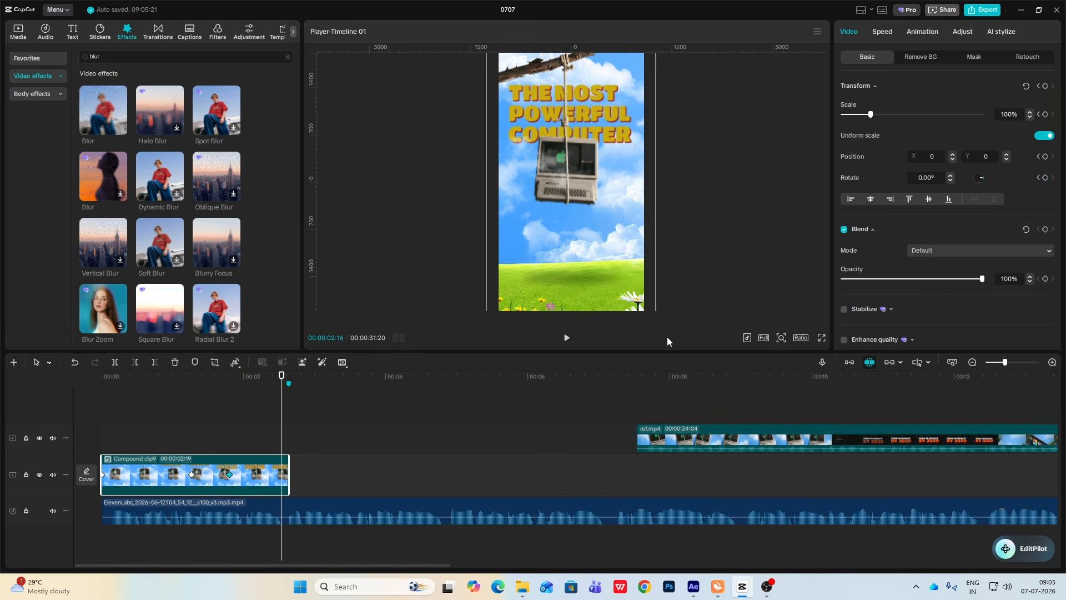
{"action": "left_click_drag", "start_coordinate": [232, 473], "coordinate": [251, 481]}
- Show the compound clip's scale graph in an enlarged timeline and view the preset curves for the closing zoom
{"action": "key", "text": "alt+k"}
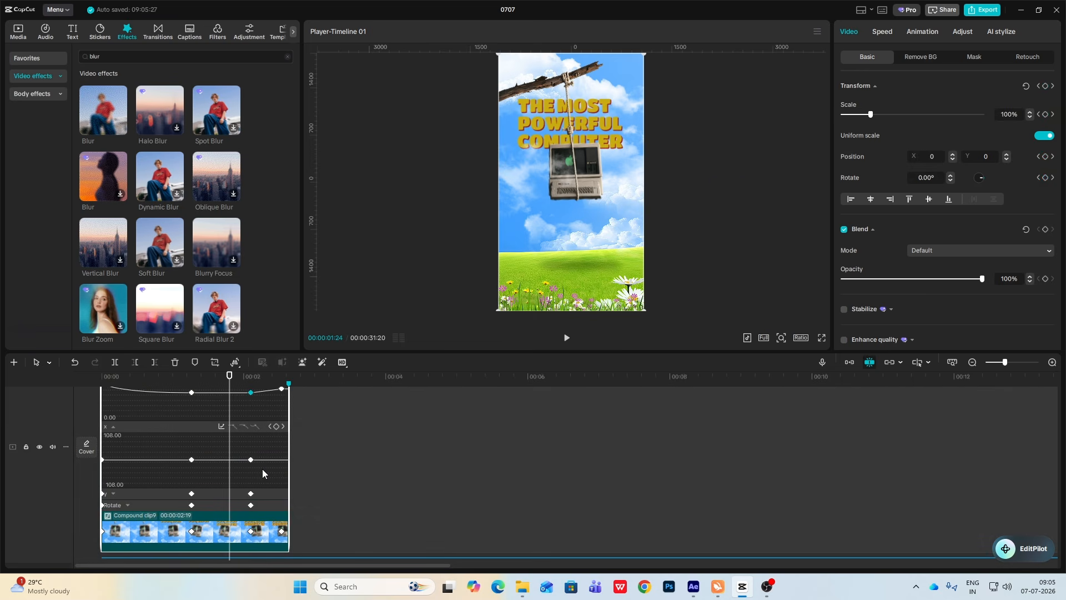
{"action": "left_click_drag", "start_coordinate": [384, 352], "coordinate": [384, 283]}
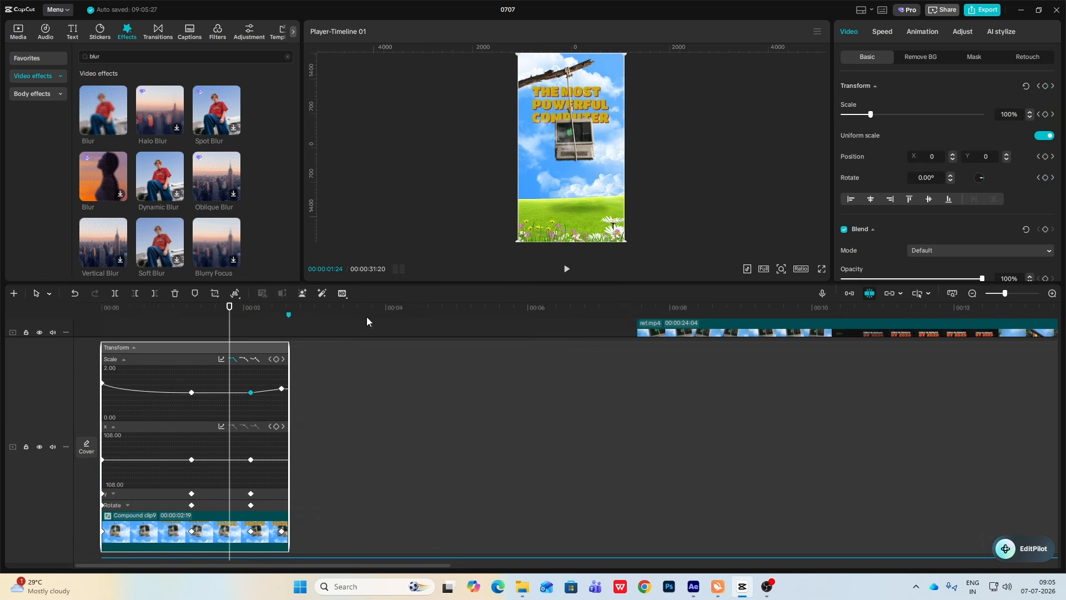
{"action": "left_click", "coordinate": [222, 359]}
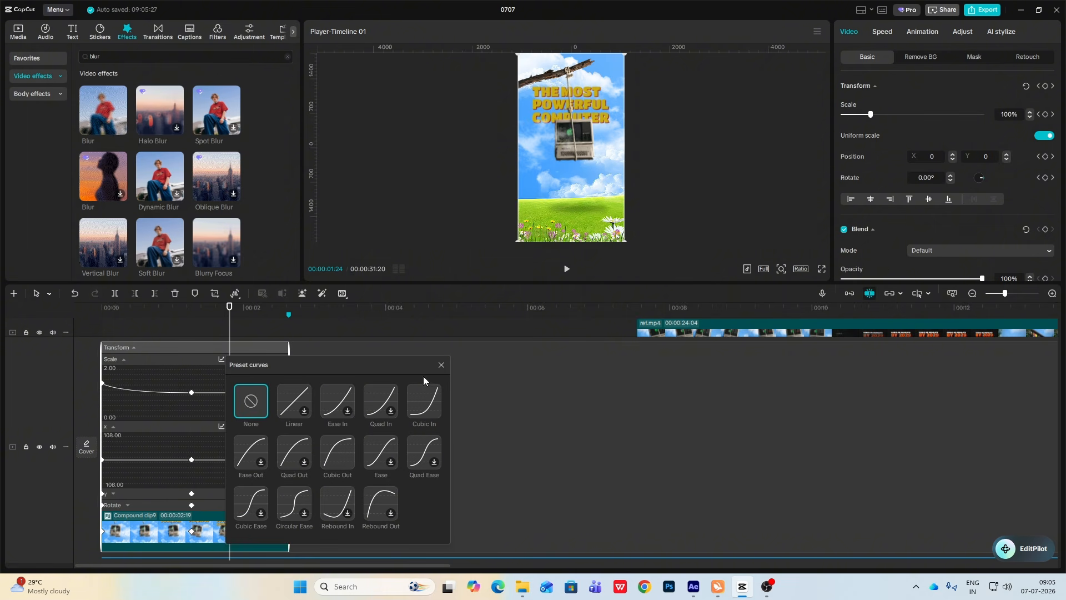
{"action": "left_click", "coordinate": [441, 364]}
- Play the zooming scene from its start and compare its look with the matching frame of ref.mp4
{"action": "key", "text": "space"}
{"action": "key", "text": "space"}
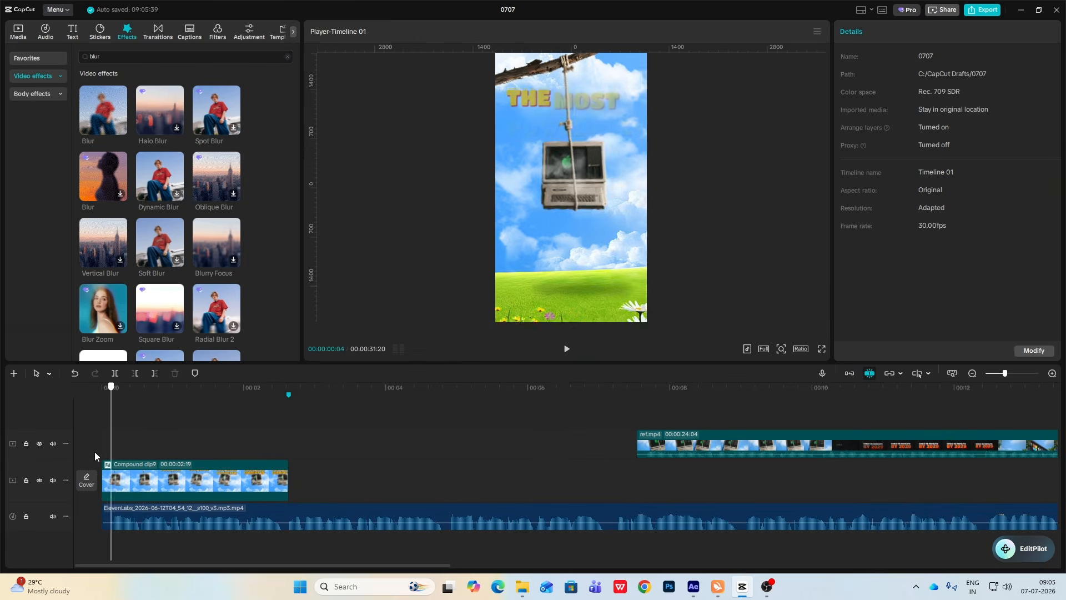
{"action": "key", "text": "space"}
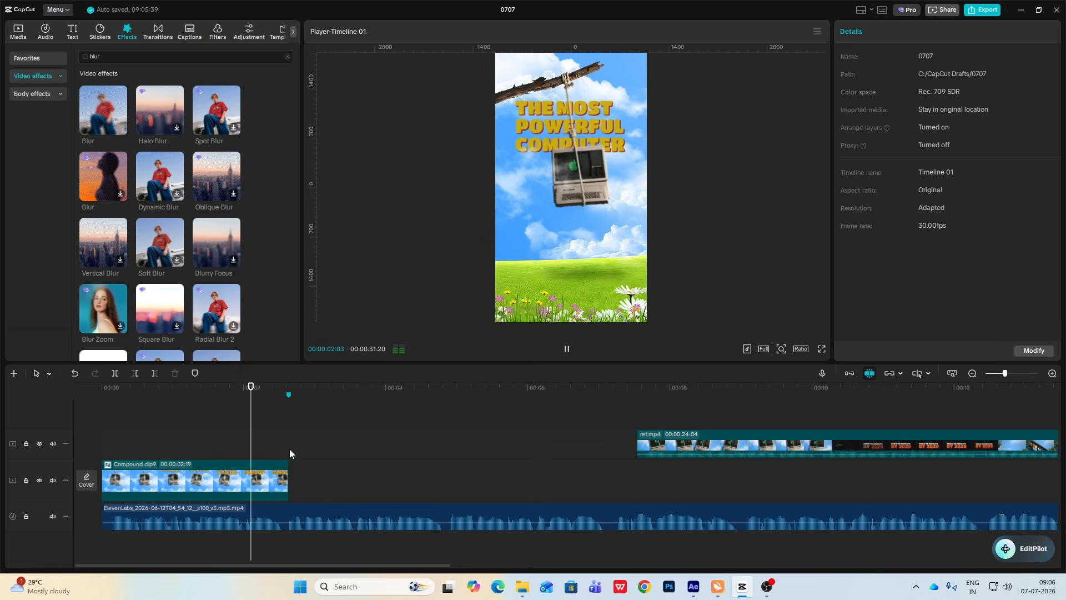
{"action": "key", "text": "space"}
{"action": "left_click", "coordinate": [693, 408]}
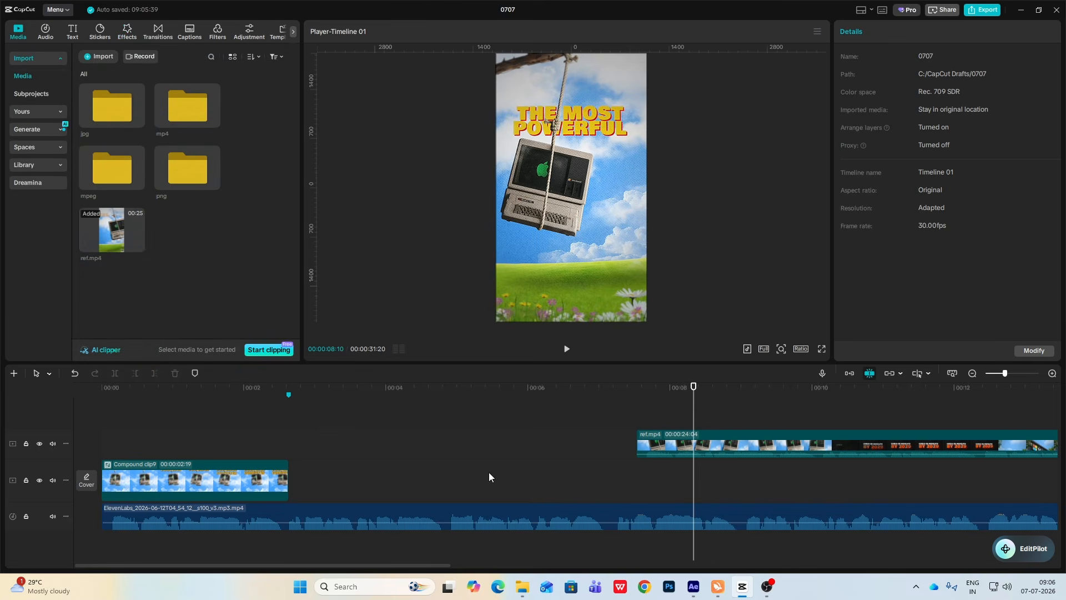
- Place the dark Texturelabs paper texture and the light gray grunge texture on separate tracks above the compound clip, starting at 00:00:00:00
{"action": "left_click", "coordinate": [221, 437]}
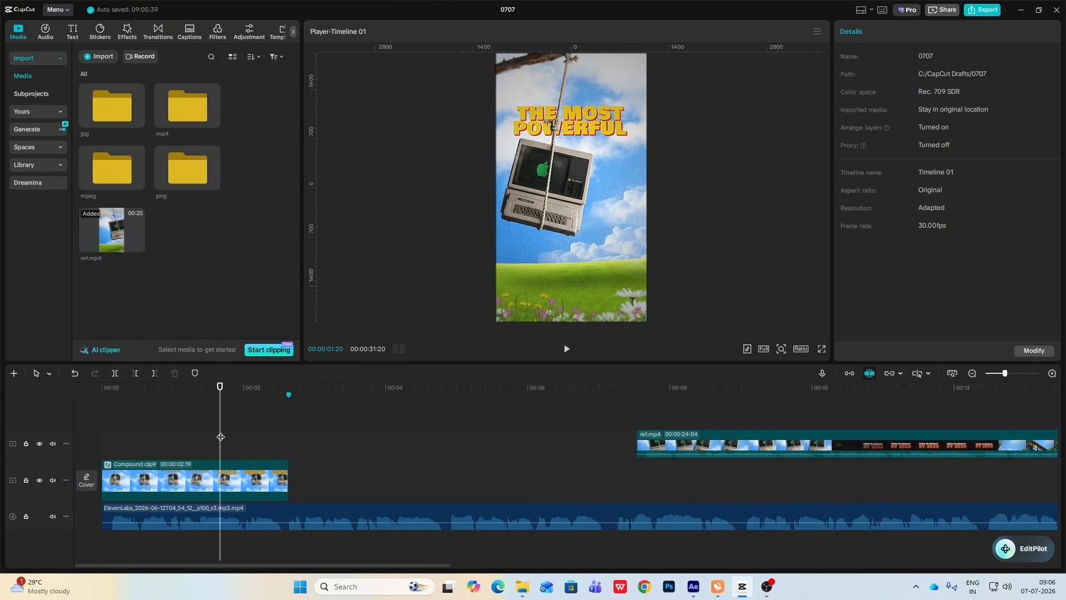
{"action": "key", "text": "Home"}
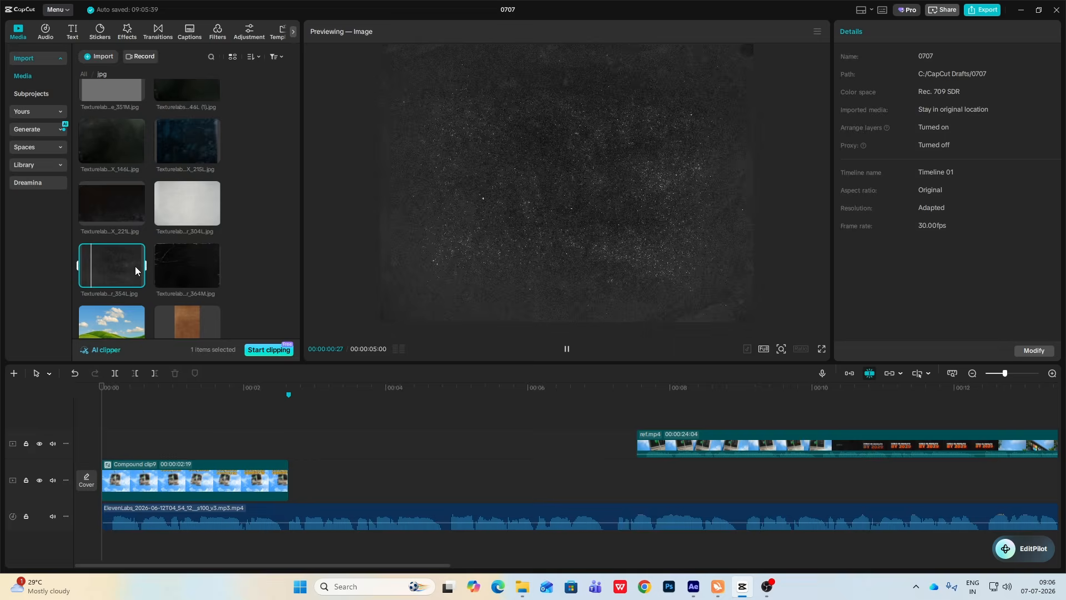
{"action": "left_click_drag", "start_coordinate": [135, 267], "coordinate": [98, 411]}
{"action": "scroll", "coordinate": [129, 252], "scroll_direction": "down", "scroll_amount": 5}
{"action": "scroll", "coordinate": [128, 252], "scroll_direction": "down", "scroll_amount": 5}
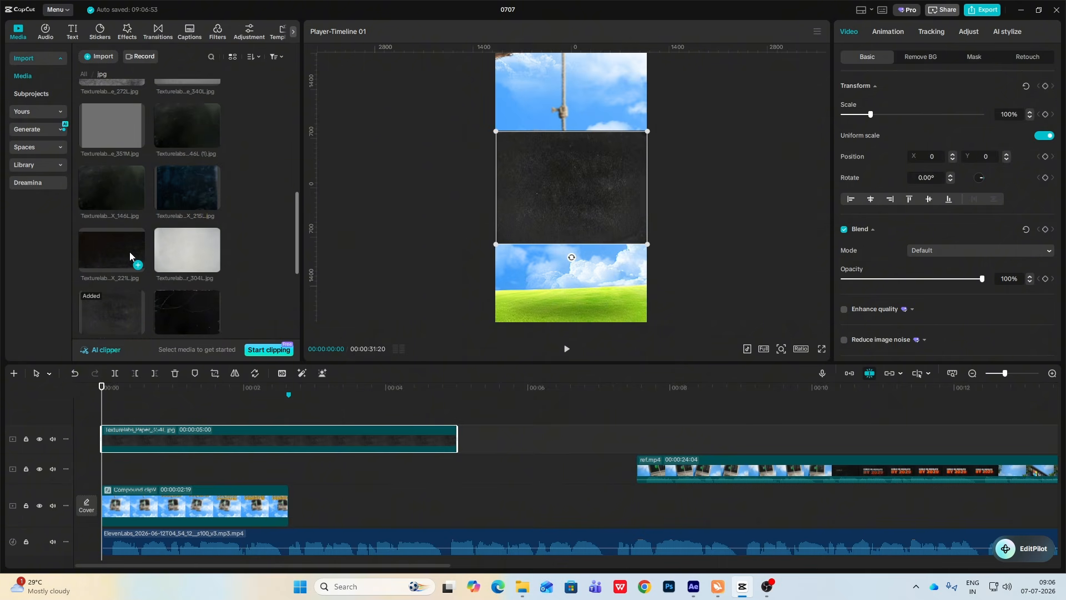
{"action": "left_click", "coordinate": [179, 321]}
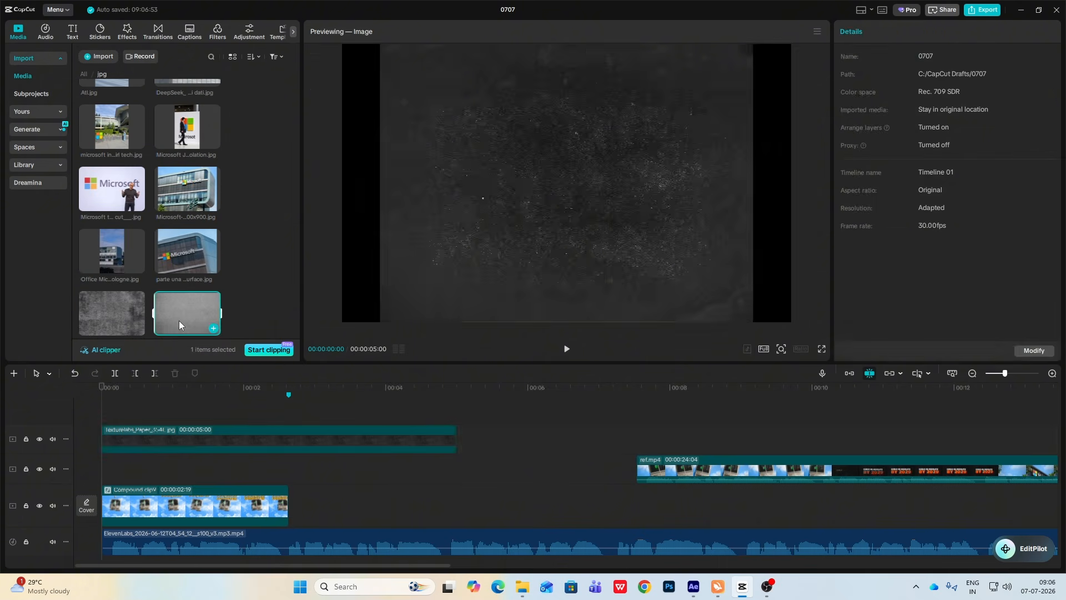
{"action": "left_click_drag", "start_coordinate": [179, 325], "coordinate": [101, 472]}
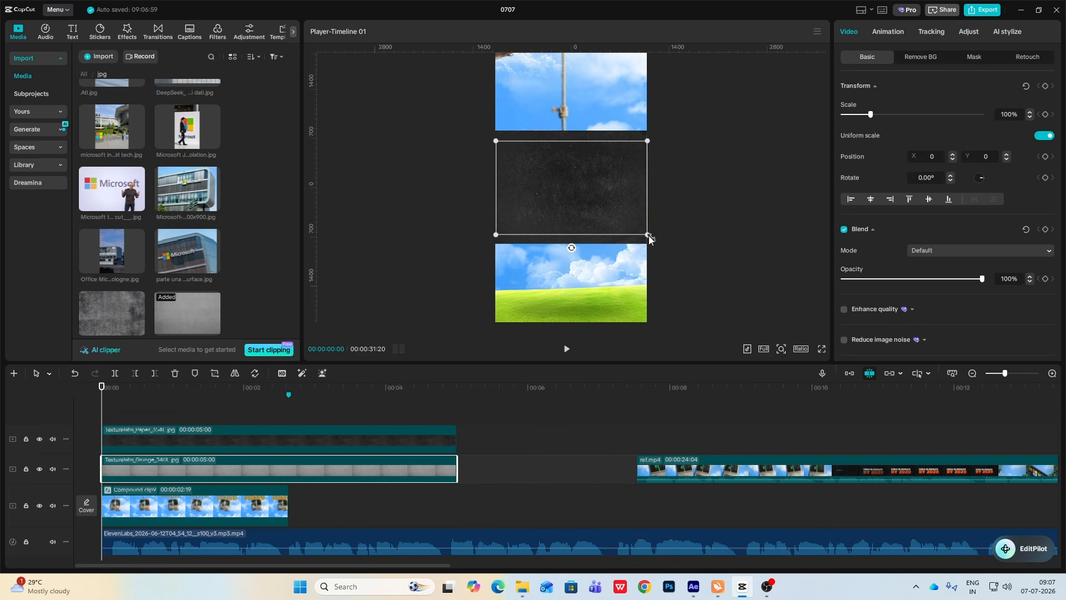
- Enlarge the grunge texture to 287% and the dark paper texture to 239% so that each covers the whole frame
{"action": "left_click_drag", "start_coordinate": [649, 239], "coordinate": [792, 322]}
{"action": "left_click", "coordinate": [262, 441]}
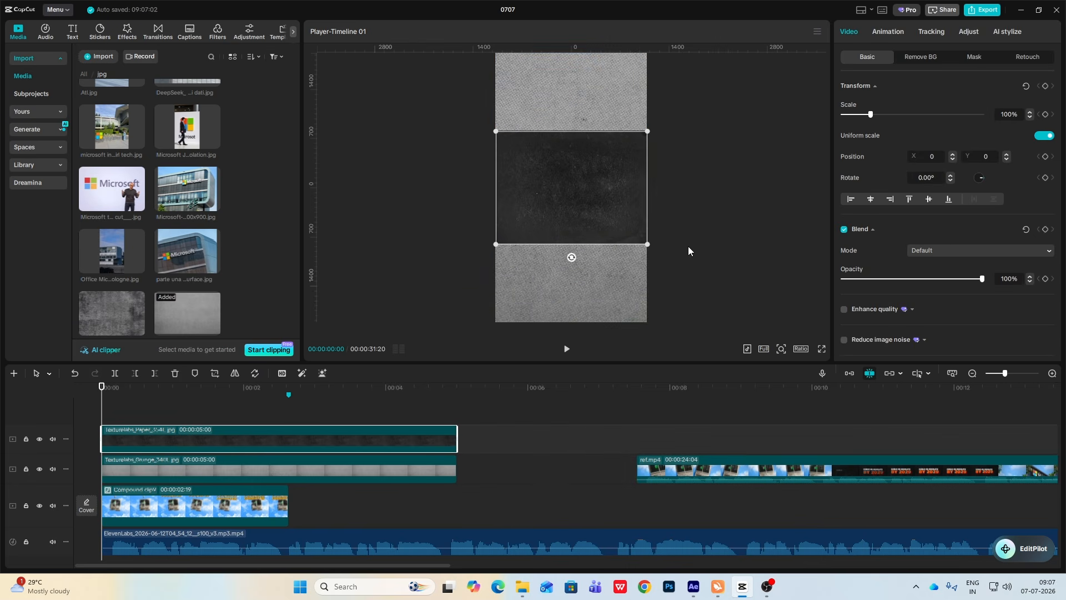
{"action": "left_click_drag", "start_coordinate": [648, 244], "coordinate": [753, 321]}
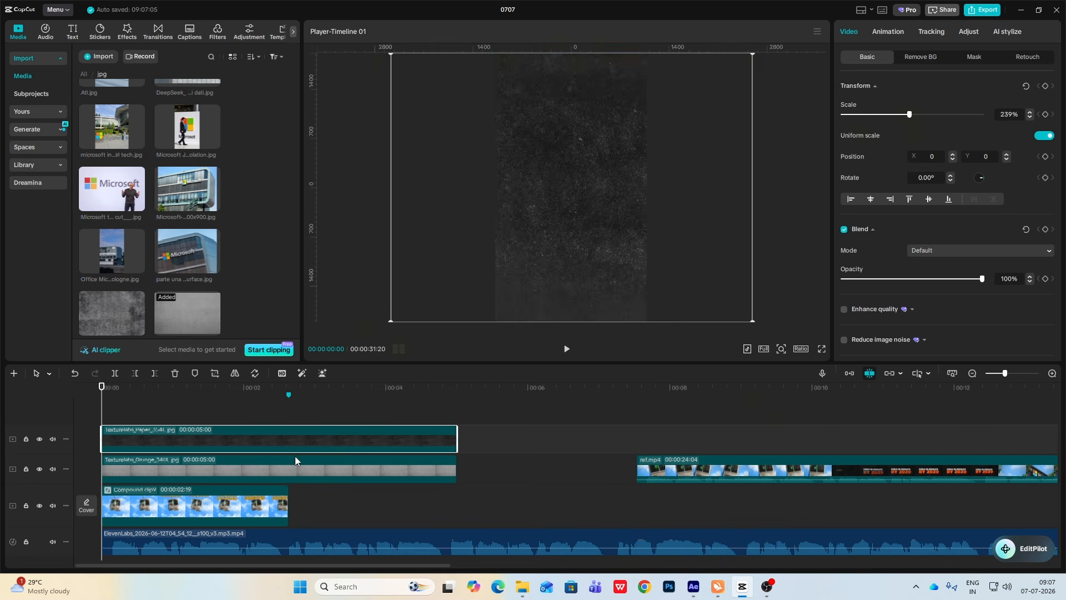
- Hide the dark paper texture clip and set the grunge texture's blend mode to Overlay
{"action": "key", "text": "v"}
{"action": "left_click", "coordinate": [138, 472]}
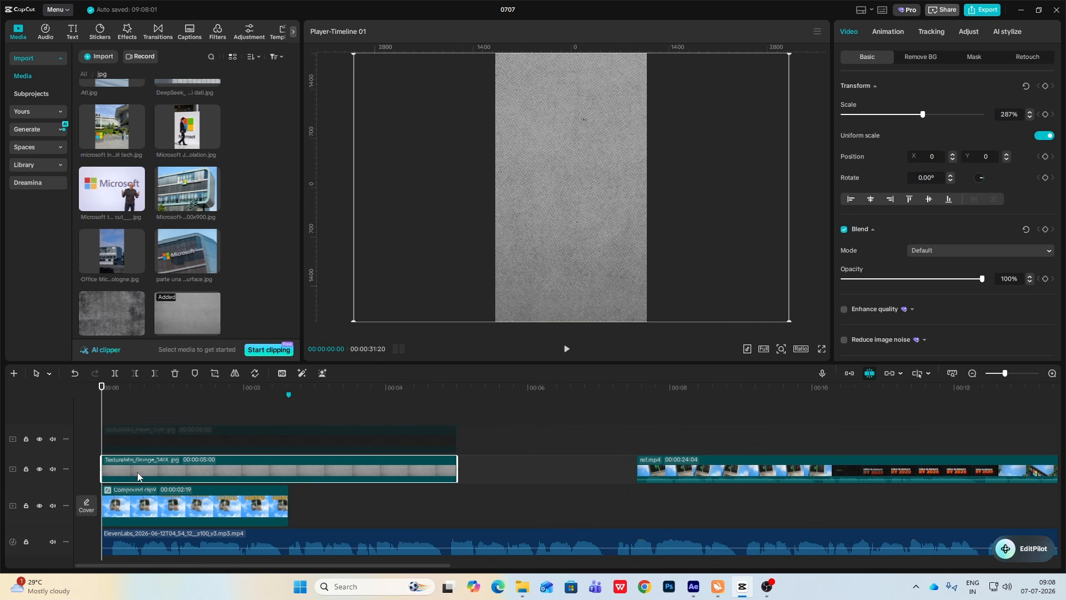
{"action": "left_click", "coordinate": [960, 252]}
{"action": "left_click", "coordinate": [940, 345]}
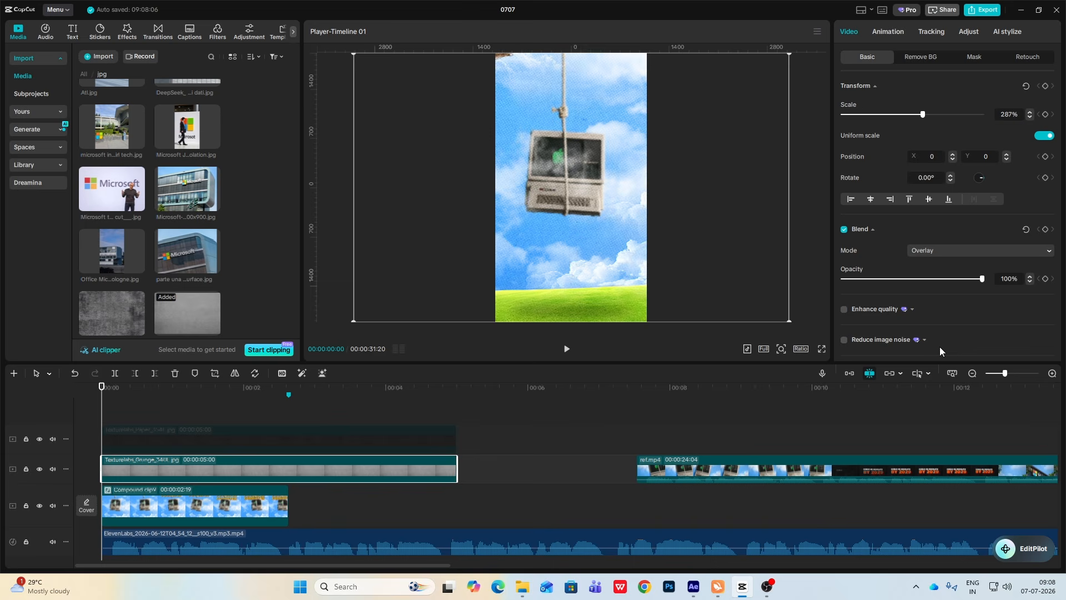
- Show the dark paper texture clip again, blending it in Soft light mode with its opacity lowered to about 85%
{"action": "left_click", "coordinate": [208, 429]}
{"action": "key", "text": "v"}
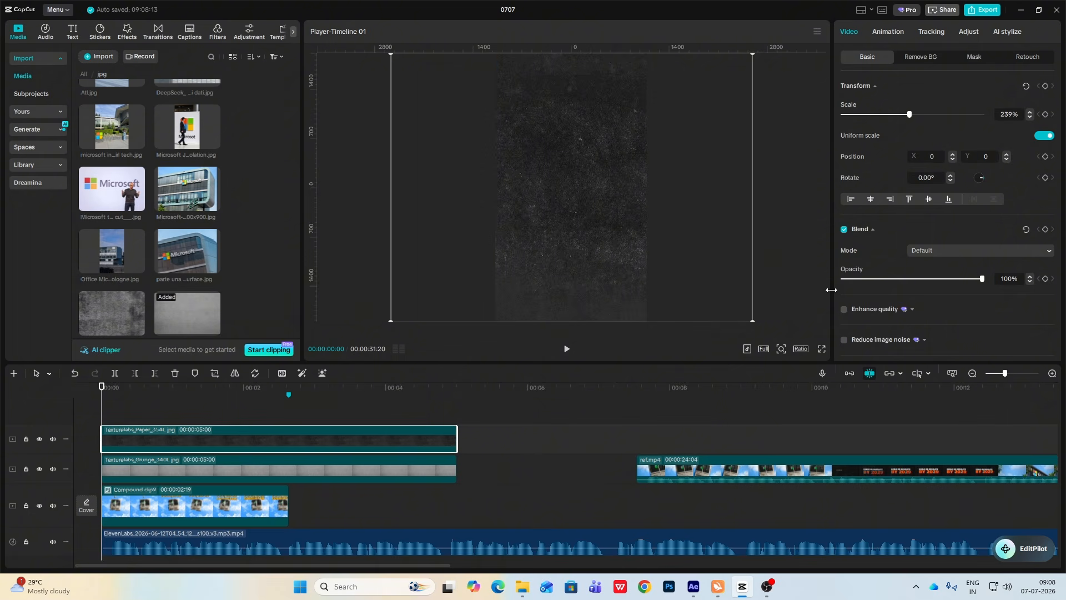
{"action": "left_click", "coordinate": [954, 250]}
{"action": "left_click", "coordinate": [952, 379]}
{"action": "left_click_drag", "start_coordinate": [977, 278], "coordinate": [957, 278]}
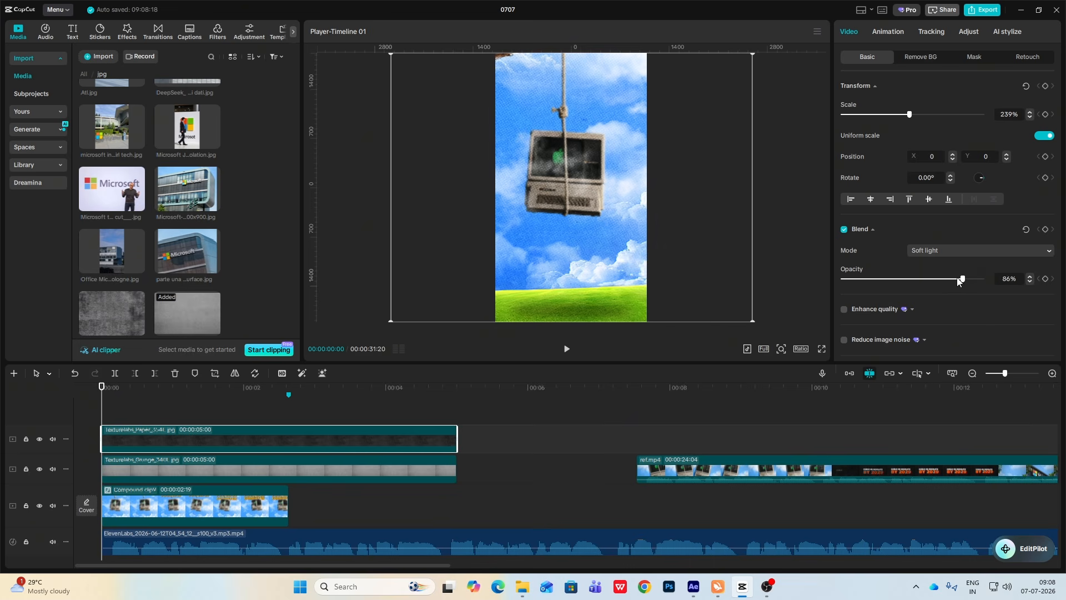
- Play the textured scene from its start and review the paper texture's blend settings
{"action": "left_click", "coordinate": [93, 425]}
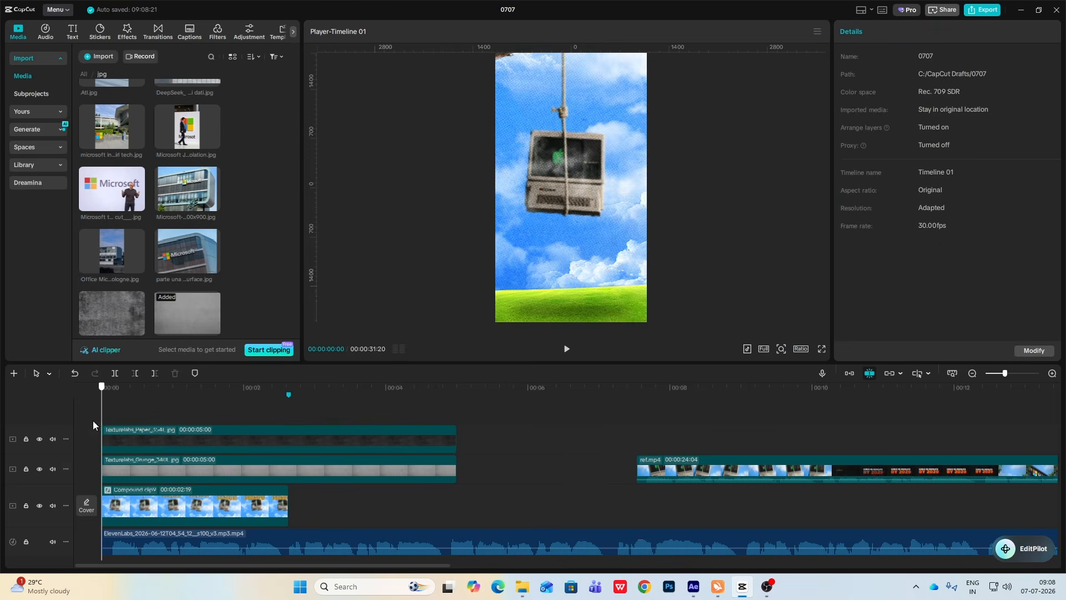
{"action": "key", "text": "space"}
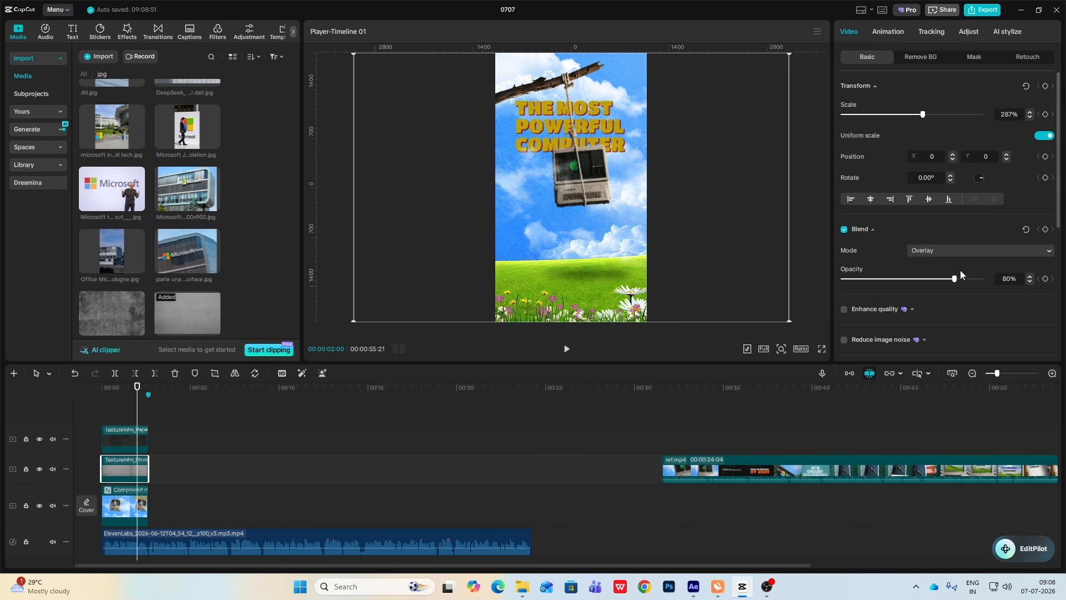
{"action": "left_click", "coordinate": [131, 439]}
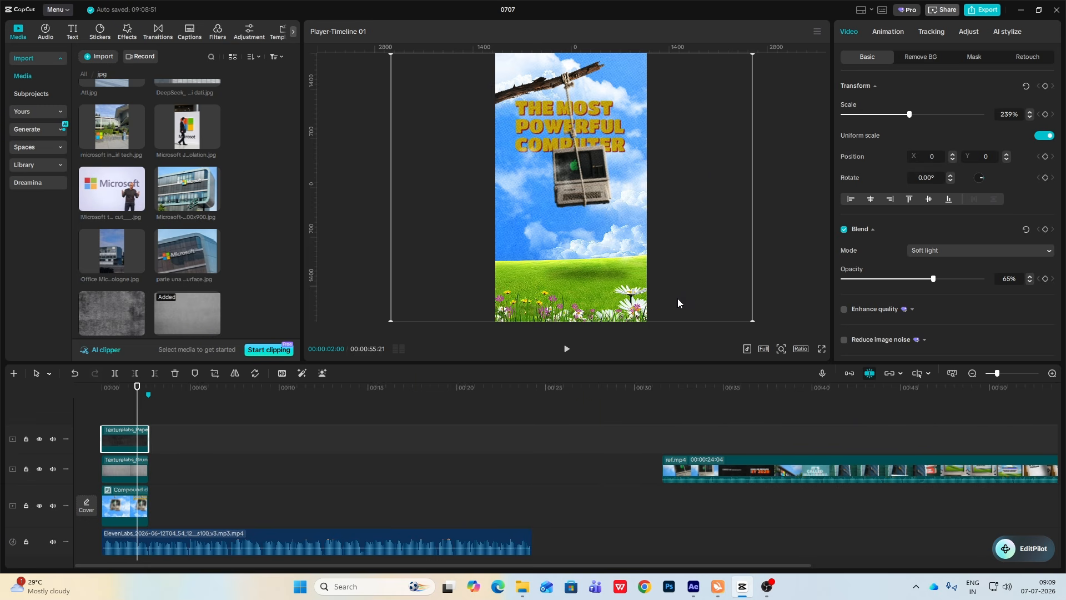
{"action": "left_click", "coordinate": [119, 415]}
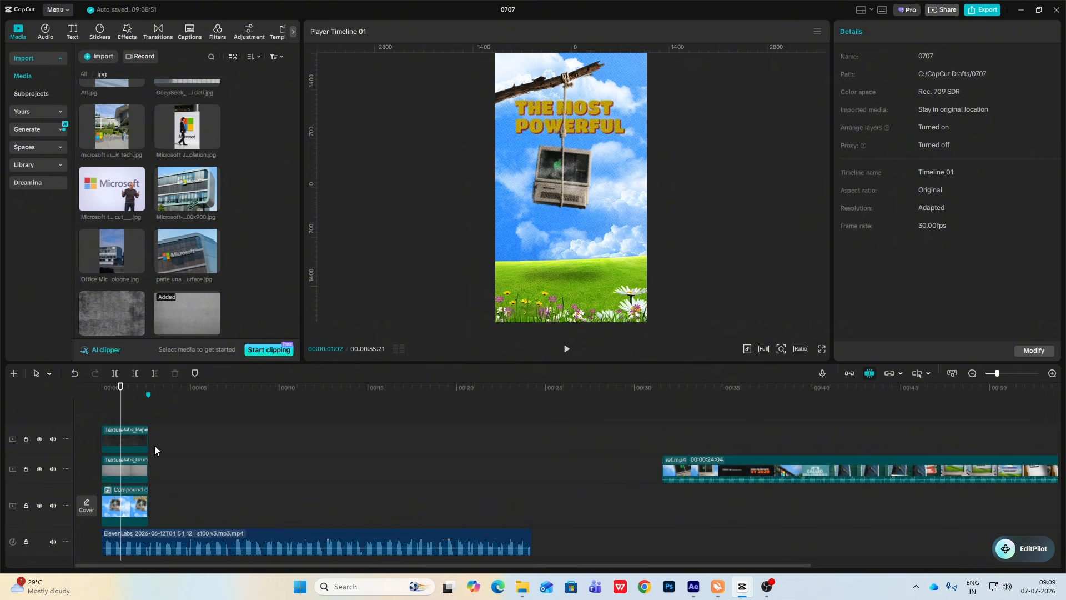
- Hide both texture clips and mark the compound clip's full duration as the timeline's selected range
{"action": "left_click_drag", "start_coordinate": [152, 432], "coordinate": [97, 452]}
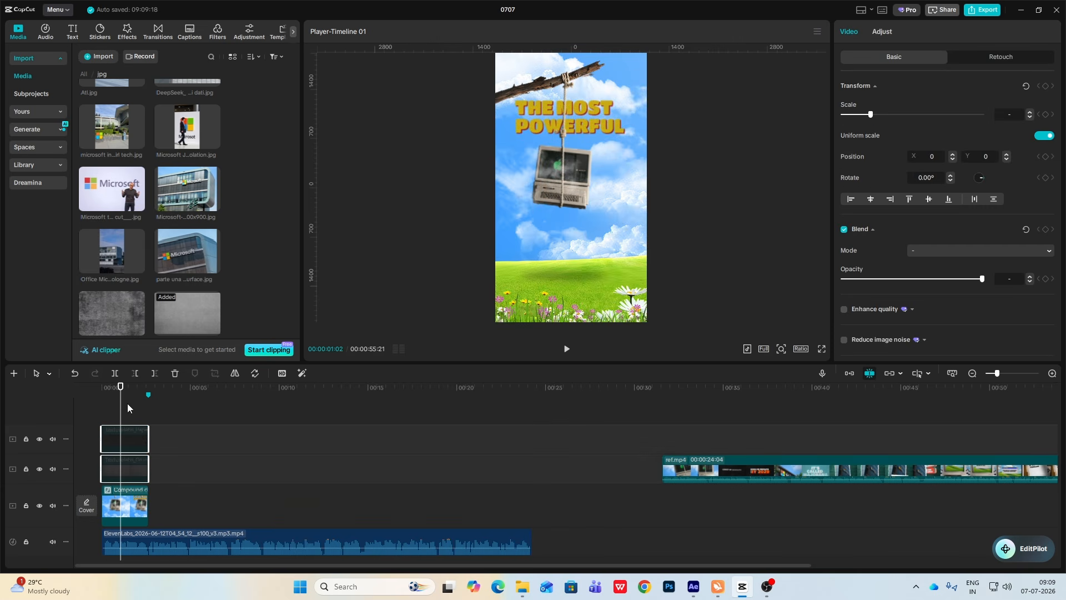
{"action": "left_click_drag", "start_coordinate": [127, 404], "coordinate": [67, 408]}
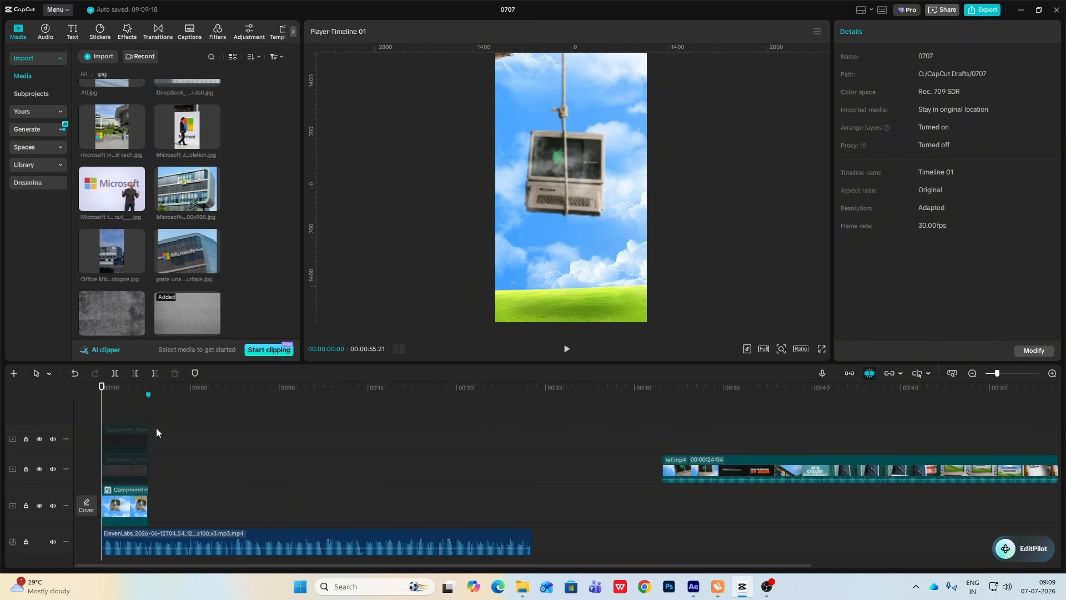
{"action": "mouse_move", "coordinate": [135, 417]}
{"action": "left_mouse_down"}
{"action": "mouse_move", "coordinate": [147, 427]}
{"action": "mouse_move", "coordinate": [103, 425]}
{"action": "mouse_move", "coordinate": [140, 437]}
{"action": "left_mouse_up"}
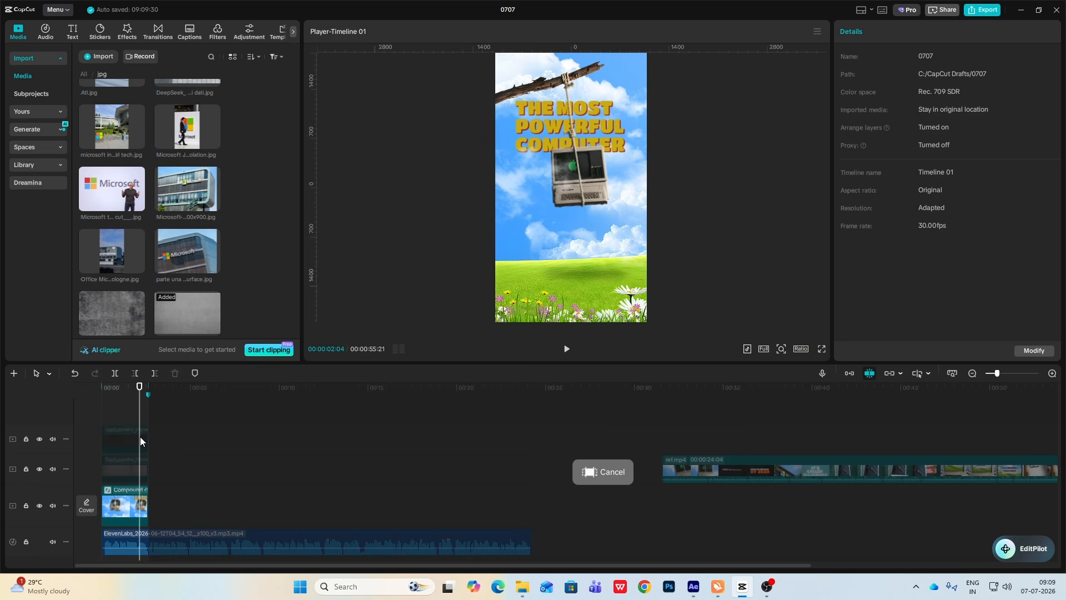
{"action": "left_click_drag", "start_coordinate": [128, 407], "coordinate": [139, 427]}
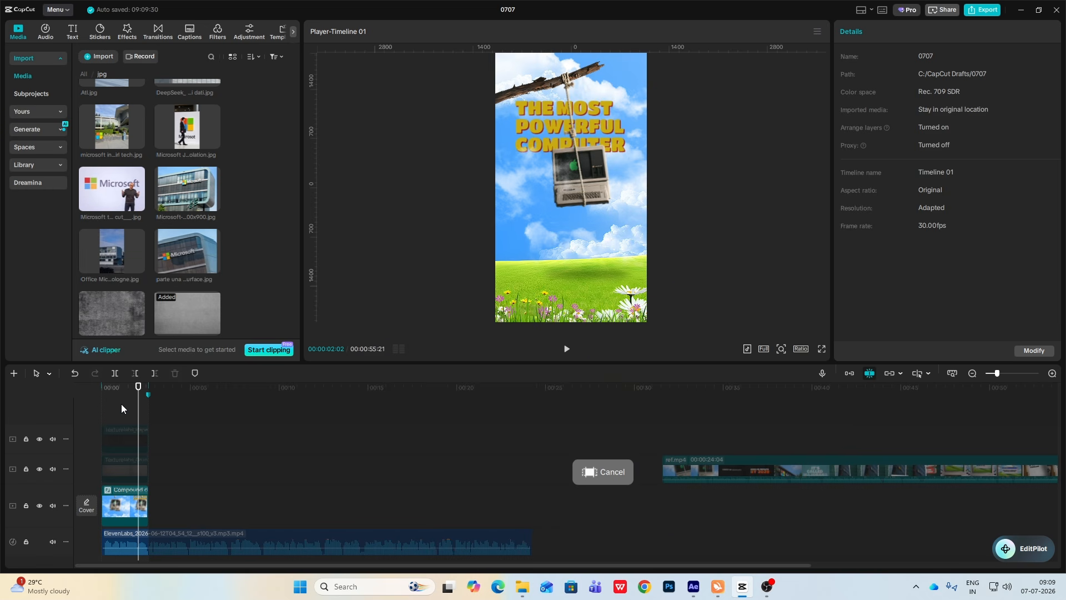
{"action": "left_click", "coordinate": [122, 408]}
- Export the marked range as a video named S1 into the majorana-2-the-future-of-quantum-computing folder
{"action": "left_click", "coordinate": [982, 9]}
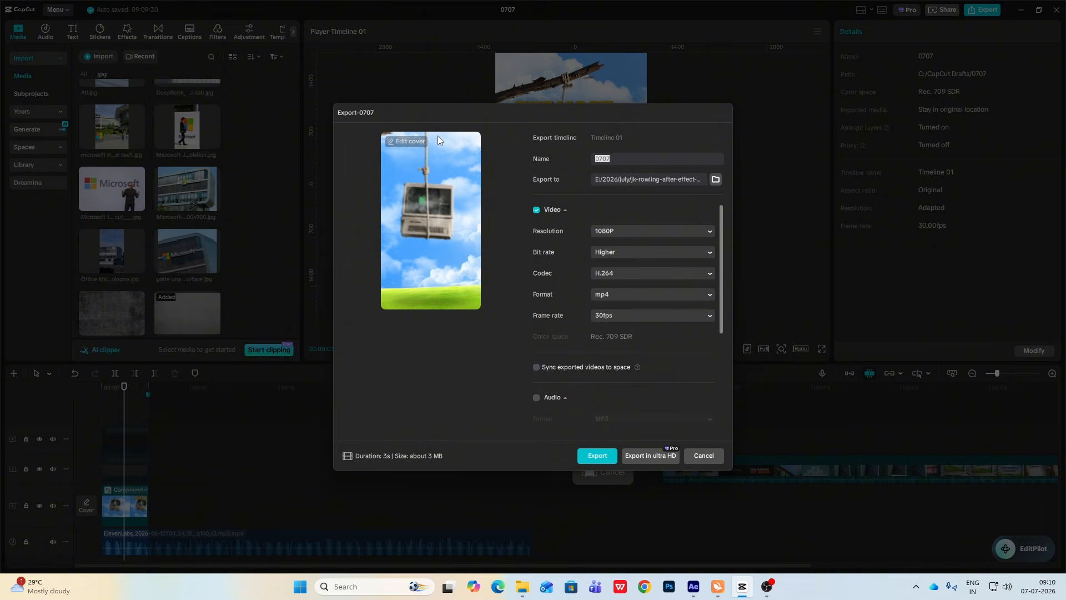
{"action": "type", "text": "S1"}
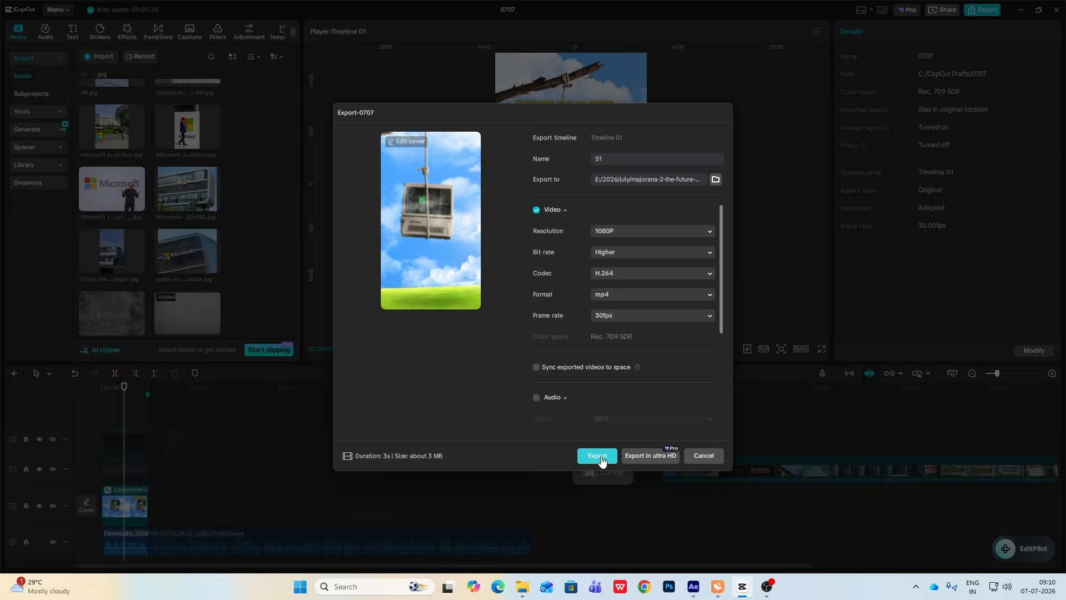
{"action": "left_click", "coordinate": [598, 455]}
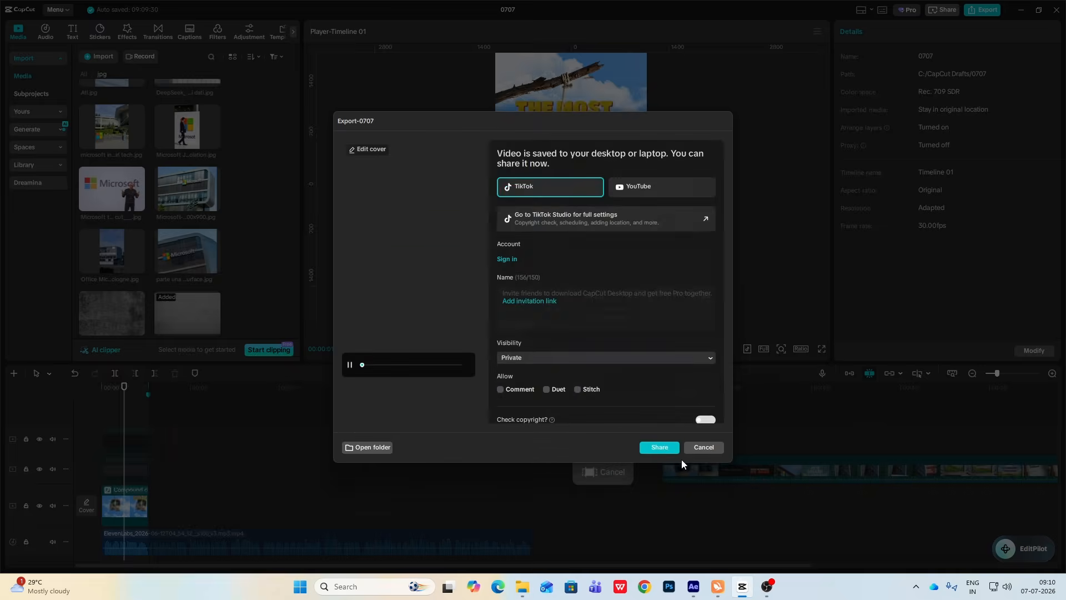
{"action": "left_click", "coordinate": [700, 447]}
- Hide the compound clip and bring the exported S1 video from its folder onto the timeline
{"action": "left_click", "coordinate": [125, 506]}
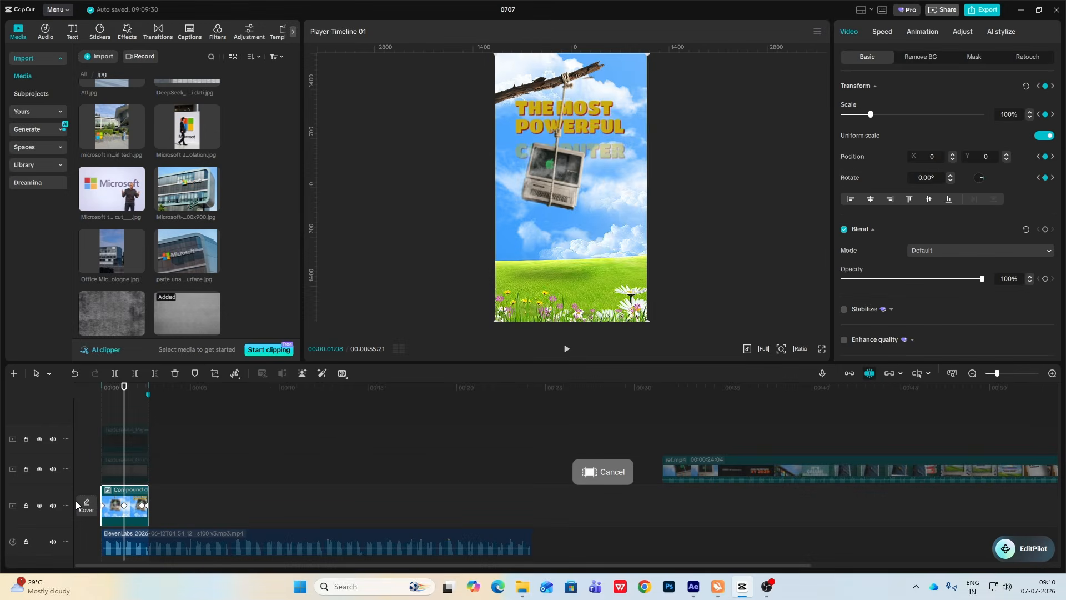
{"action": "key", "text": "v"}
{"action": "left_click", "coordinate": [523, 585]}
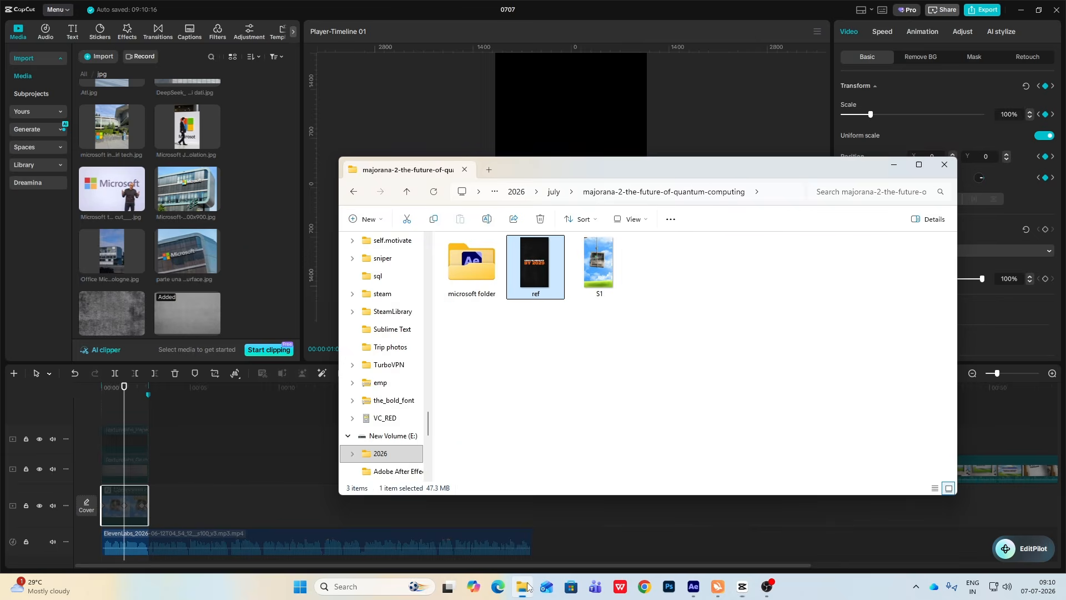
{"action": "left_click_drag", "start_coordinate": [600, 294], "coordinate": [150, 440]}
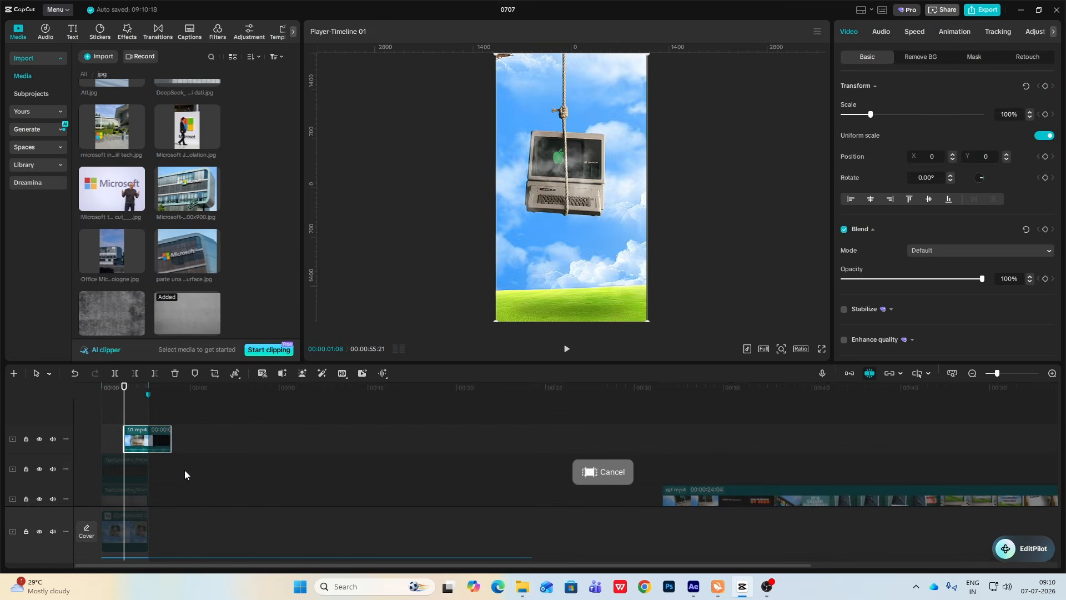
- Extract and delete the S1.mp4 clip's audio, and move the clip onto the main track at the timeline start
{"action": "right_click", "coordinate": [154, 441]}
{"action": "left_click", "coordinate": [182, 306]}
{"action": "left_click", "coordinate": [145, 485]}
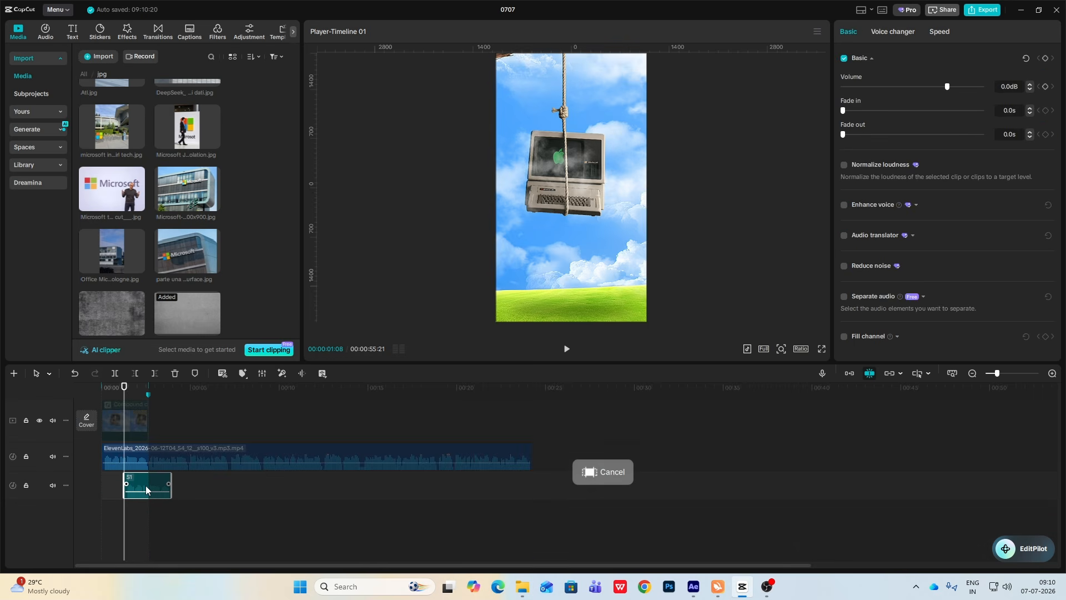
{"action": "key", "text": "Delete"}
{"action": "scroll", "coordinate": [148, 485], "scroll_direction": "up", "scroll_amount": 2}
{"action": "left_click_drag", "start_coordinate": [142, 442], "coordinate": [141, 506]}
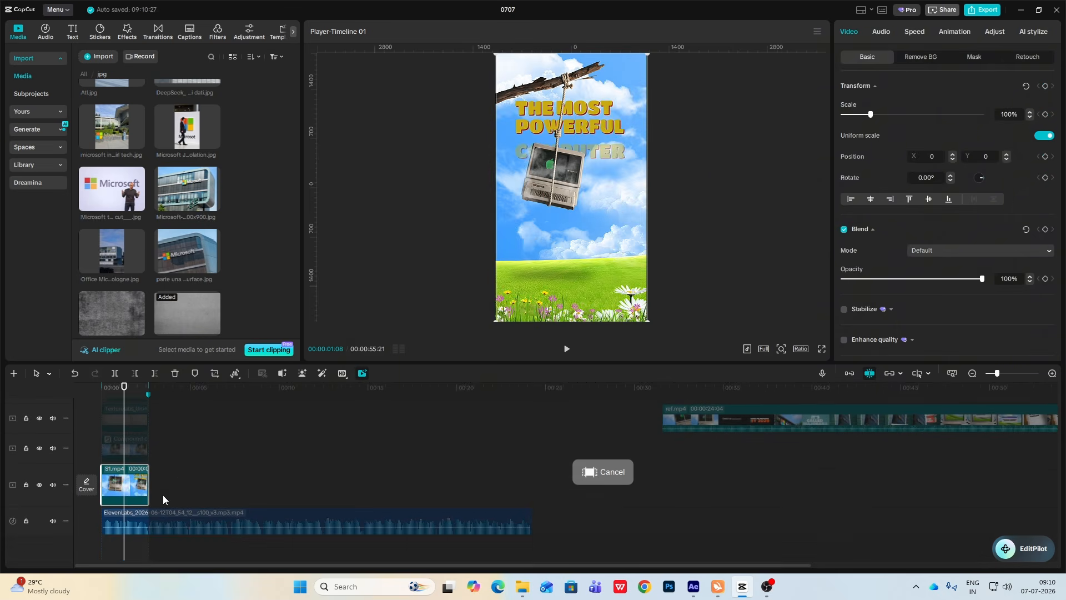
- Play the S1.mp4 clip from the start of the timeline to check the rendered scene without textures
{"action": "left_click", "coordinate": [178, 467]}
{"action": "left_click_drag", "start_coordinate": [177, 467], "coordinate": [55, 485]}
{"action": "key", "text": "space"}
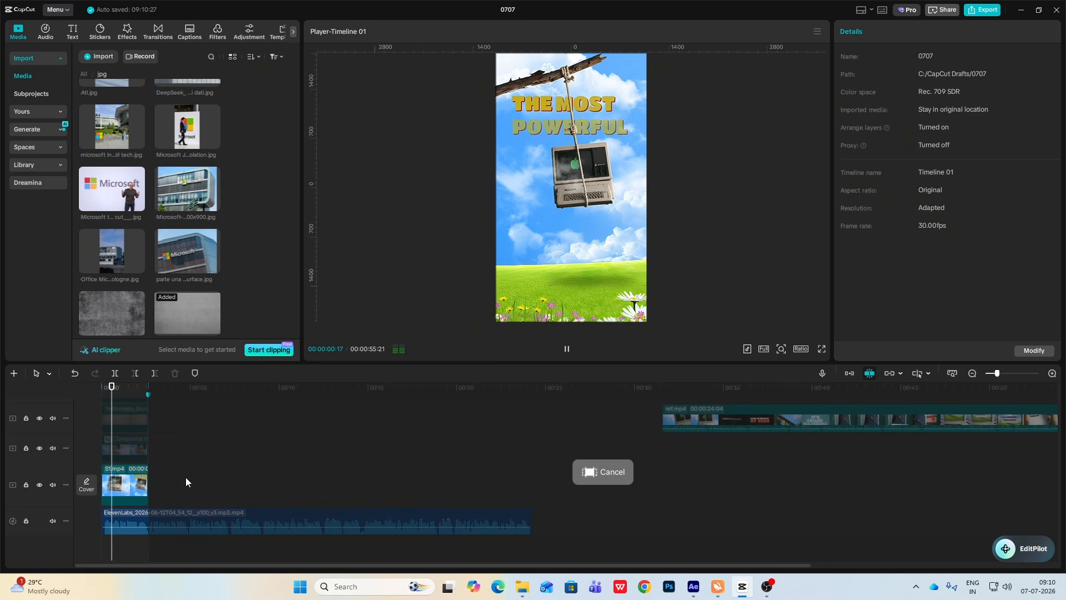
{"action": "key", "text": "space"}
- Preview the scene from its start with both texture clips shown over S1.mp4, and hide the textures again
{"action": "scroll", "coordinate": [191, 466], "scroll_direction": "up", "scroll_amount": 1}
{"action": "left_click_drag", "start_coordinate": [192, 426], "coordinate": [110, 457]}
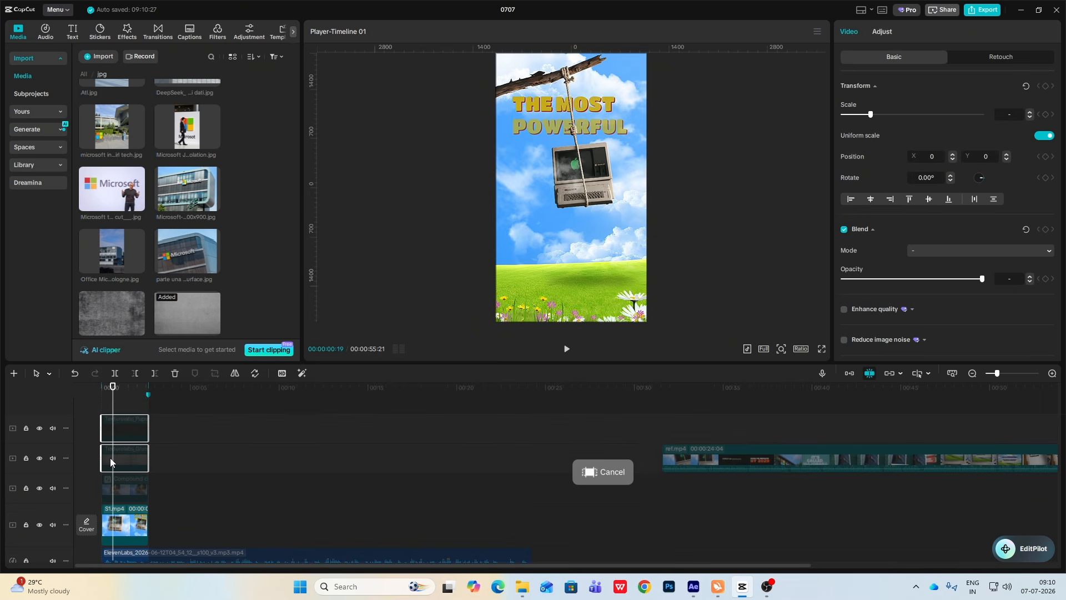
{"action": "left_click", "coordinate": [191, 443]}
{"action": "left_click_drag", "start_coordinate": [191, 443], "coordinate": [21, 475]}
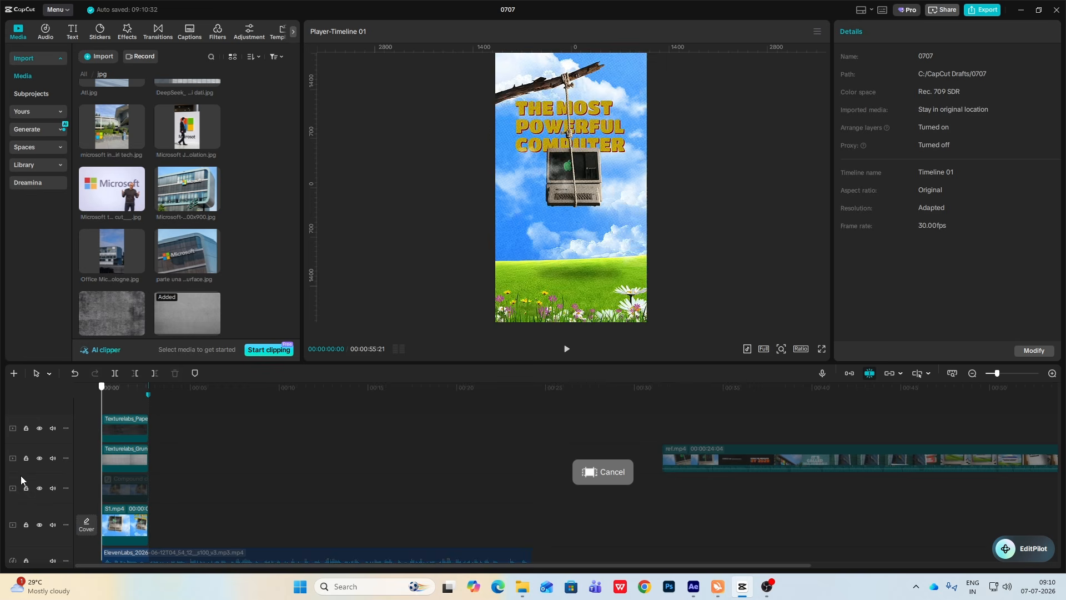
{"action": "key", "text": "space"}
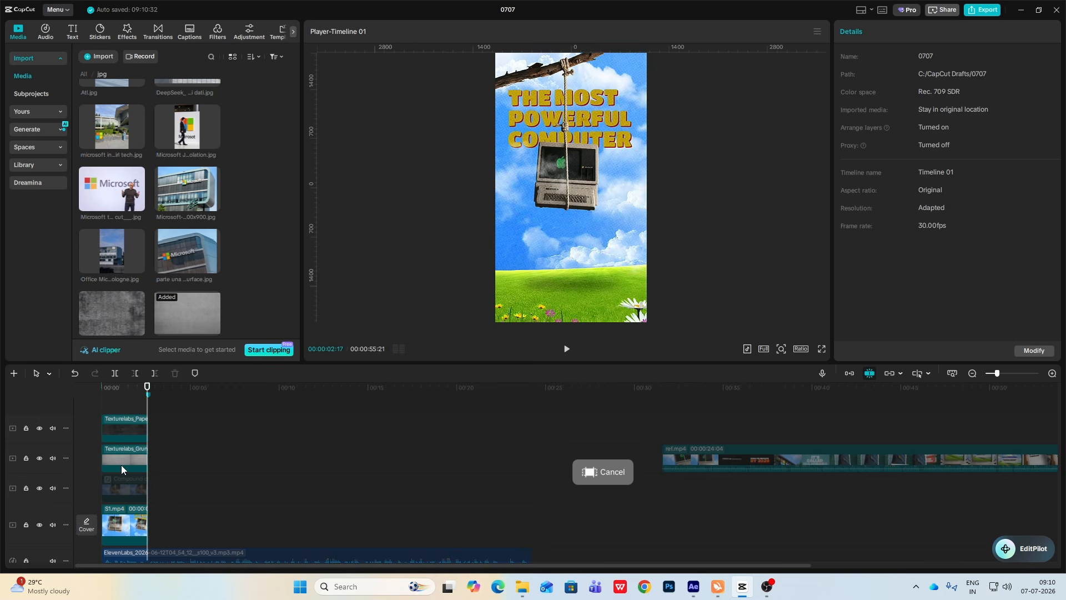
{"action": "left_click_drag", "start_coordinate": [204, 425], "coordinate": [108, 464]}
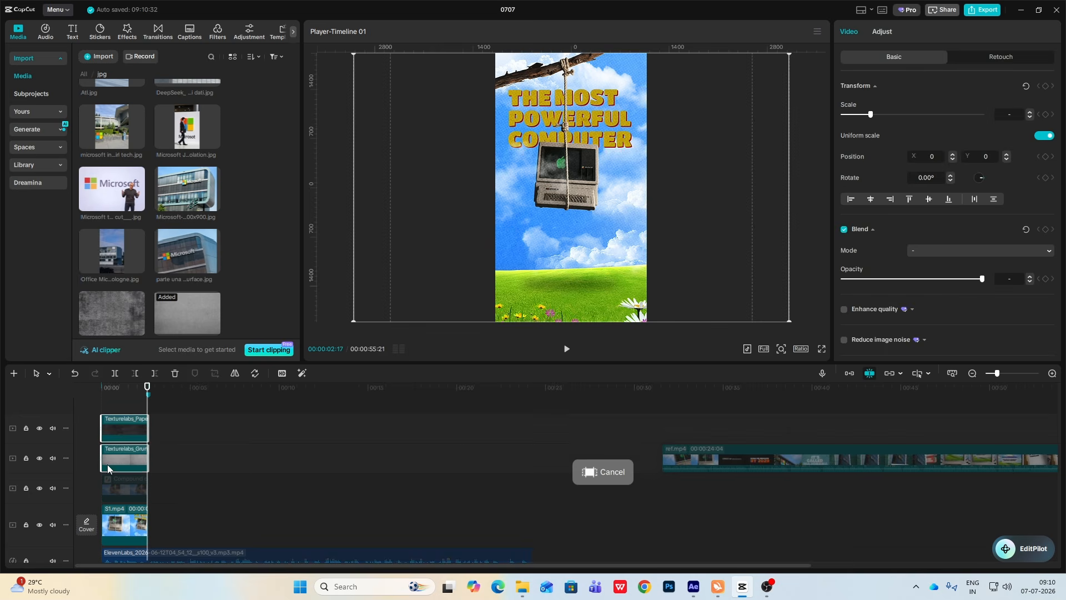
{"action": "left_click", "coordinate": [172, 435]}
- Check ref.mp4's "COULD BE OBSOLETE BY 2029" frame and place the dark Texturelabs paper texture directly after S1.mp4, selecting the new clip
{"action": "left_click", "coordinate": [725, 450]}
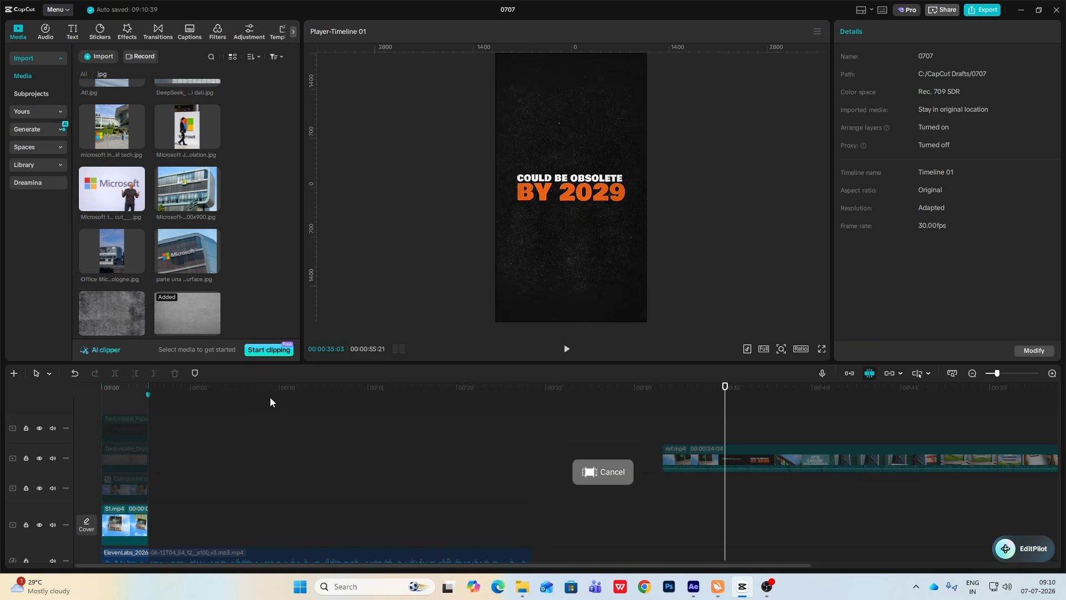
{"action": "mouse_move", "coordinate": [219, 328]}
{"action": "scroll", "coordinate": [215, 273], "scroll_direction": "down", "scroll_amount": 6}
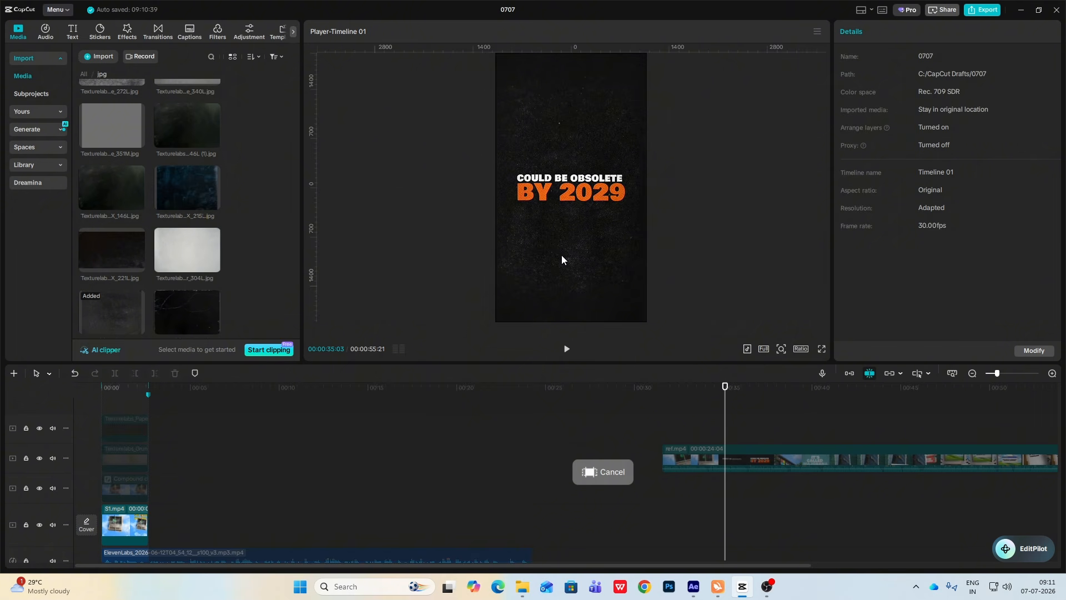
{"action": "scroll", "coordinate": [183, 262], "scroll_direction": "down", "scroll_amount": 1}
{"action": "left_click_drag", "start_coordinate": [111, 262], "coordinate": [150, 485]}
{"action": "left_click", "coordinate": [164, 455]}
{"action": "left_click", "coordinate": [177, 487]}
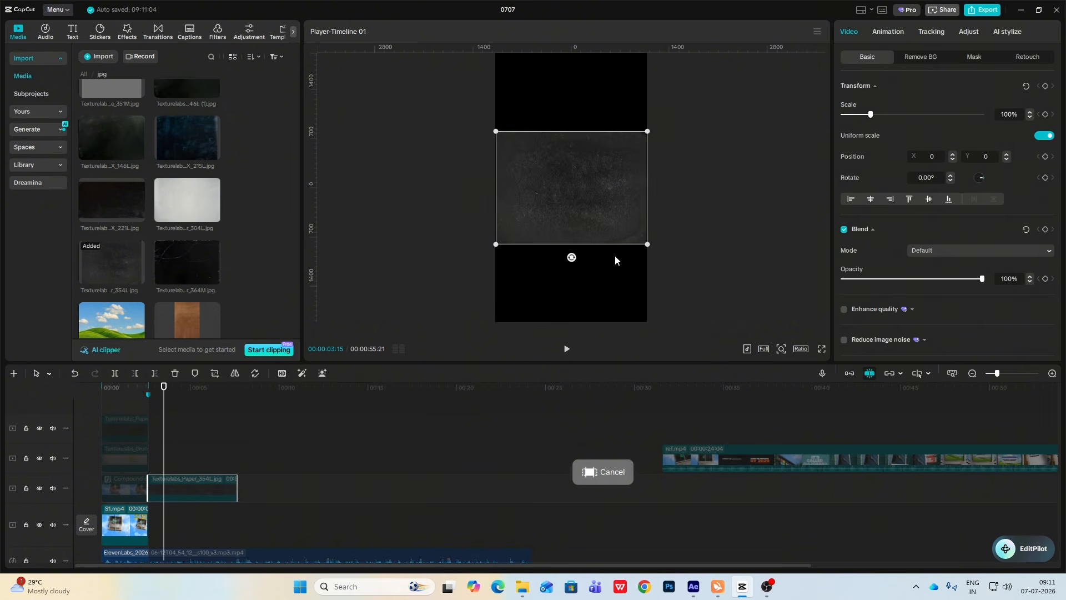
- Scale the dark paper texture to about 239% to fill the frame, then set its exposure to -21 and contrast to 12
{"action": "left_click_drag", "start_coordinate": [647, 245], "coordinate": [756, 429]}
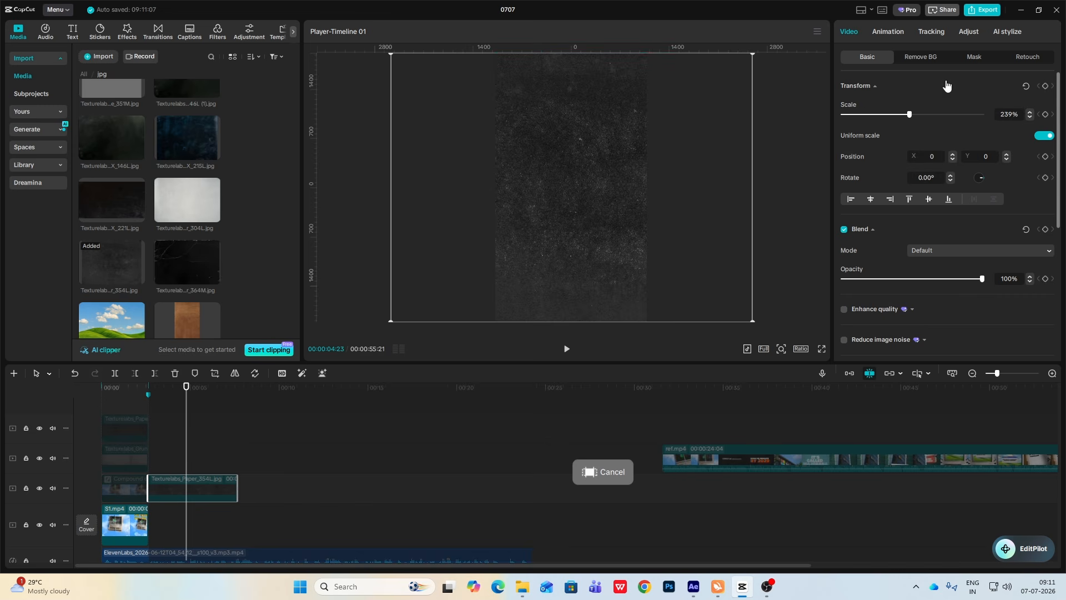
{"action": "left_click", "coordinate": [975, 38]}
{"action": "scroll", "coordinate": [947, 213], "scroll_direction": "down", "scroll_amount": 5}
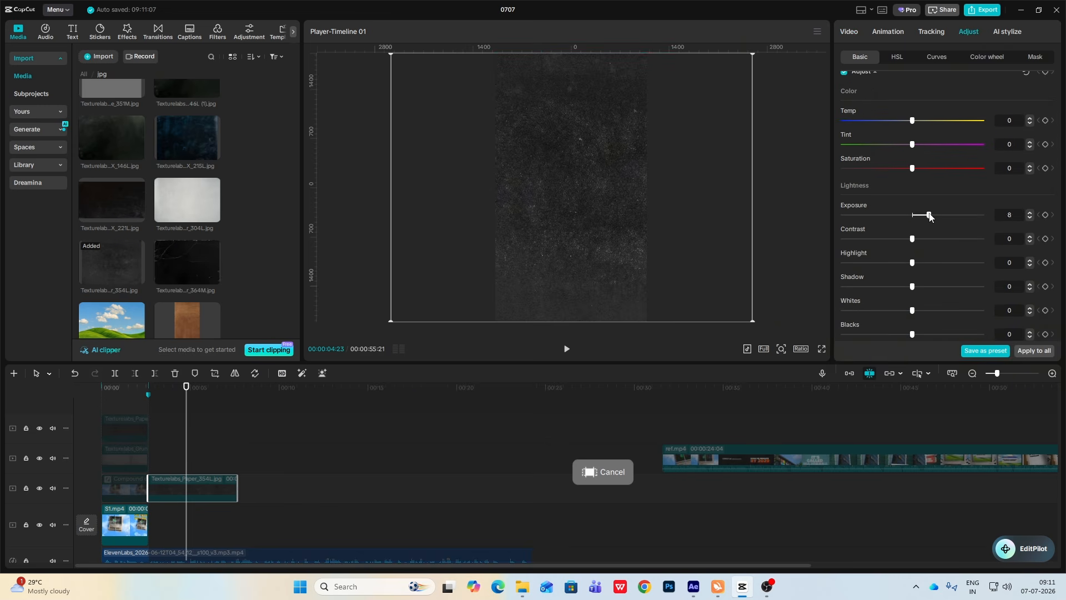
{"action": "left_click_drag", "start_coordinate": [911, 215], "coordinate": [927, 250]}
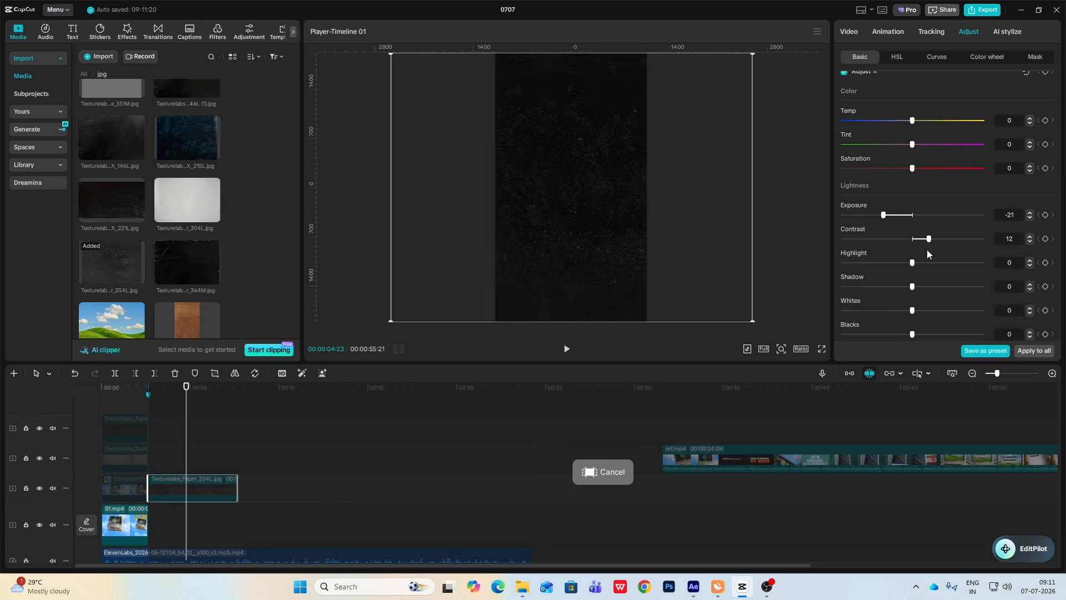
- Compare the dark scene with ref.mp4, then open Compound clip9 and copy its "THE" text compound clip
{"action": "left_click", "coordinate": [668, 433]}
{"action": "left_click_drag", "start_coordinate": [668, 432], "coordinate": [148, 383]}
{"action": "left_click", "coordinate": [700, 441]}
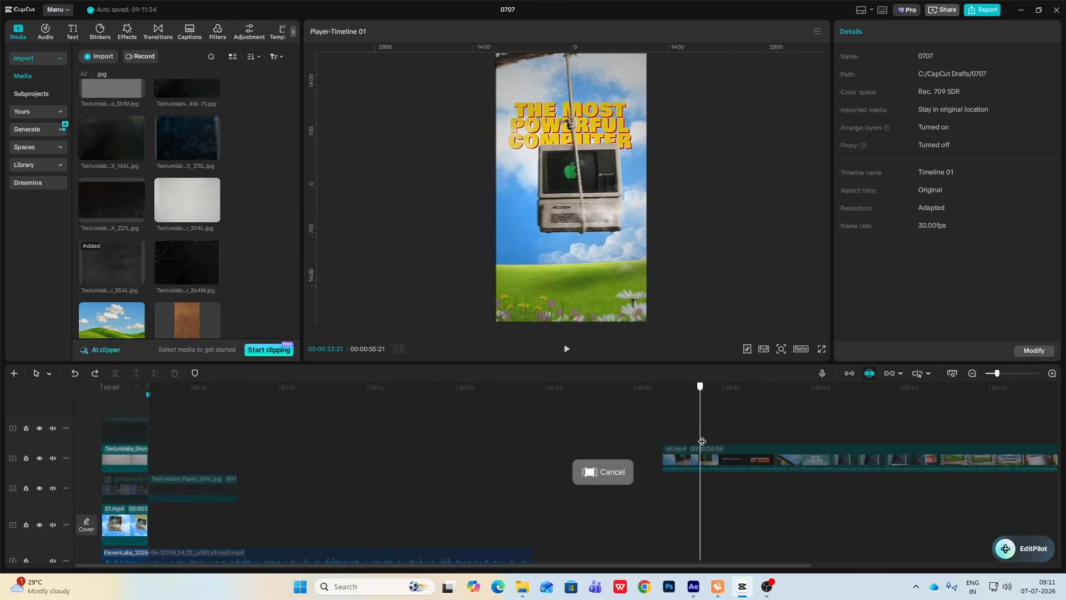
{"action": "left_click_drag", "start_coordinate": [702, 441], "coordinate": [194, 470]}
{"action": "scroll", "coordinate": [134, 468], "scroll_direction": "down", "scroll_amount": 1}
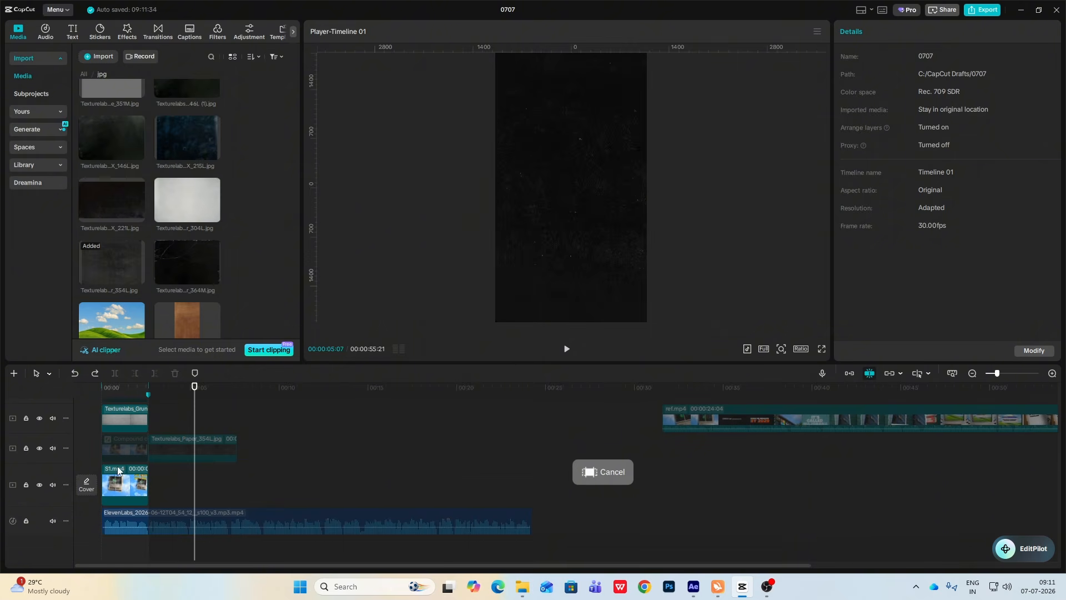
{"action": "double_click", "coordinate": [127, 442]}
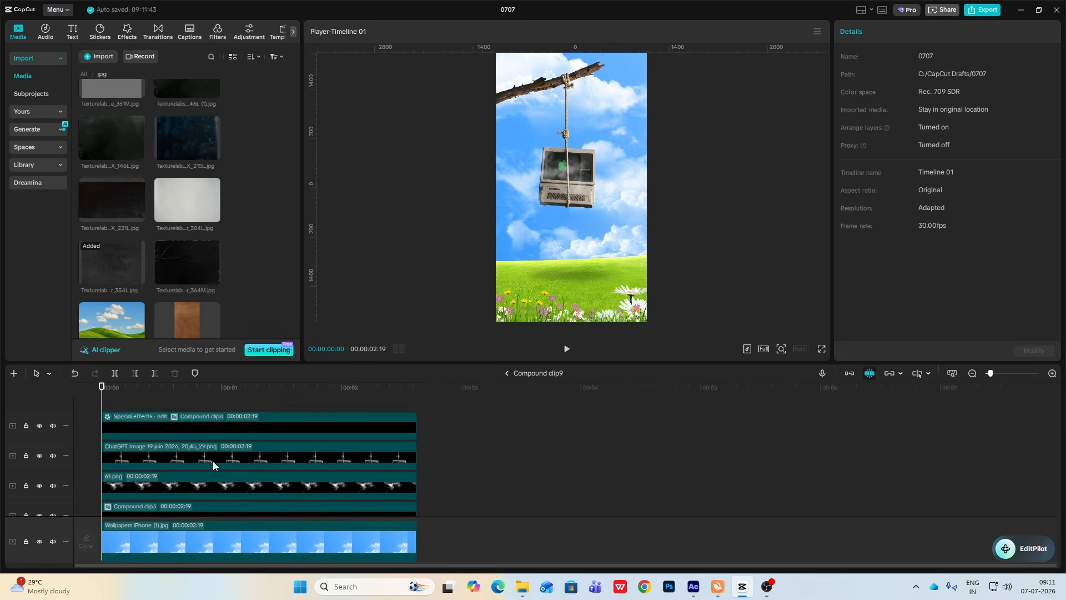
{"action": "scroll", "coordinate": [212, 461], "scroll_direction": "down", "scroll_amount": 3}
{"action": "scroll", "coordinate": [446, 451], "scroll_direction": "down", "scroll_amount": 2}
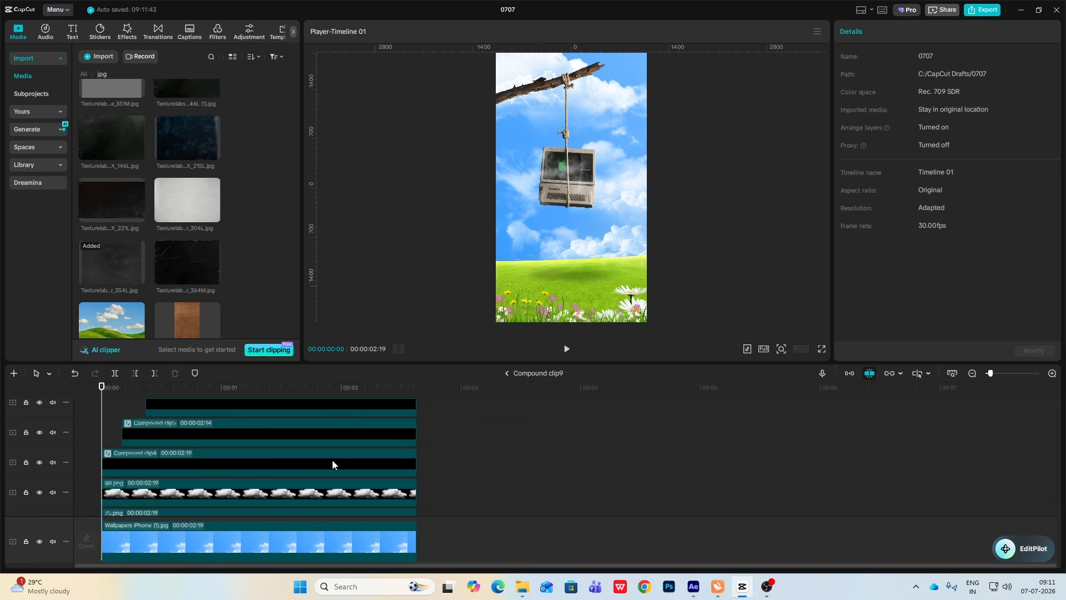
{"action": "left_click", "coordinate": [276, 461]}
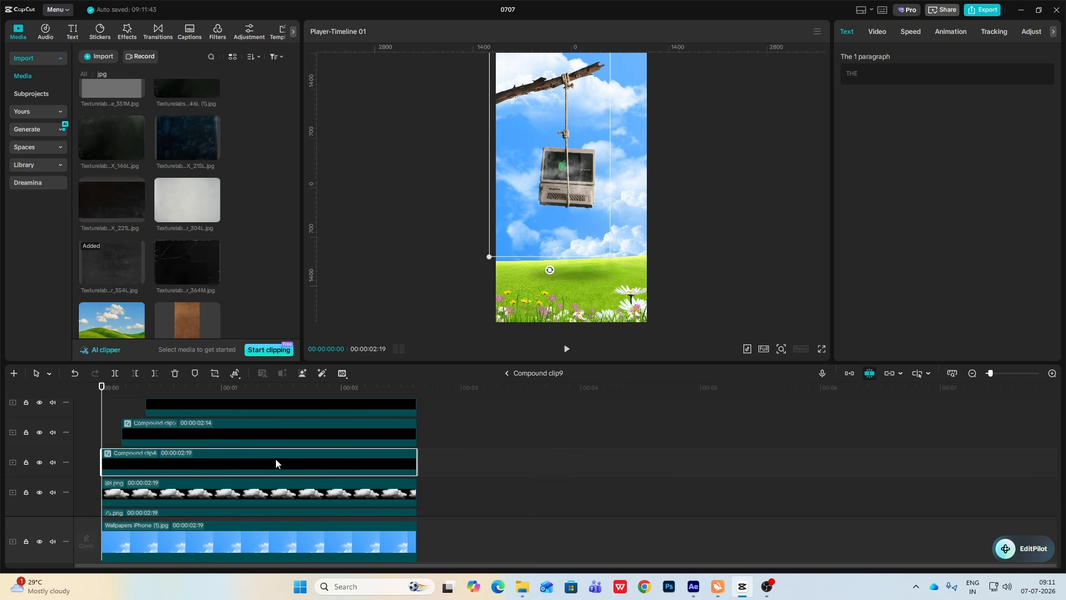
- Return to the main timeline and paste the copied text clip directly after S1.mp4, above the dark paper texture
{"action": "left_click", "coordinate": [508, 374]}
{"action": "left_click", "coordinate": [174, 412]}
{"action": "left_click_drag", "start_coordinate": [160, 413], "coordinate": [182, 475]}
{"action": "key", "text": "ctrl+v"}
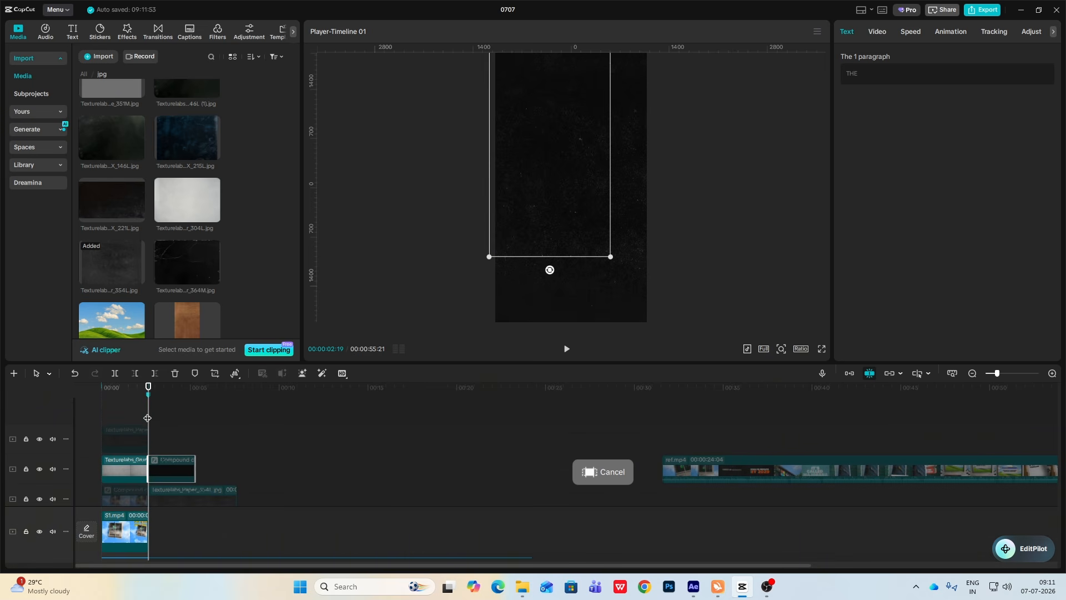
- Add a red timeline marker named "scene 2 end" at 00:00:04:28
{"action": "left_click", "coordinate": [164, 422]}
{"action": "left_click_drag", "start_coordinate": [164, 422], "coordinate": [189, 440]}
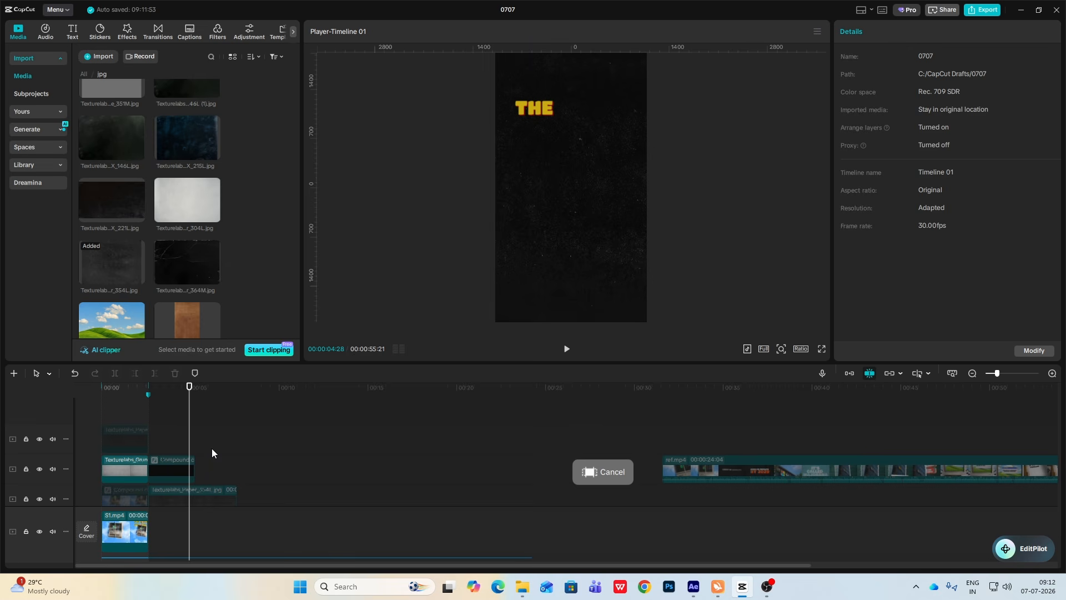
{"action": "key", "text": "m"}
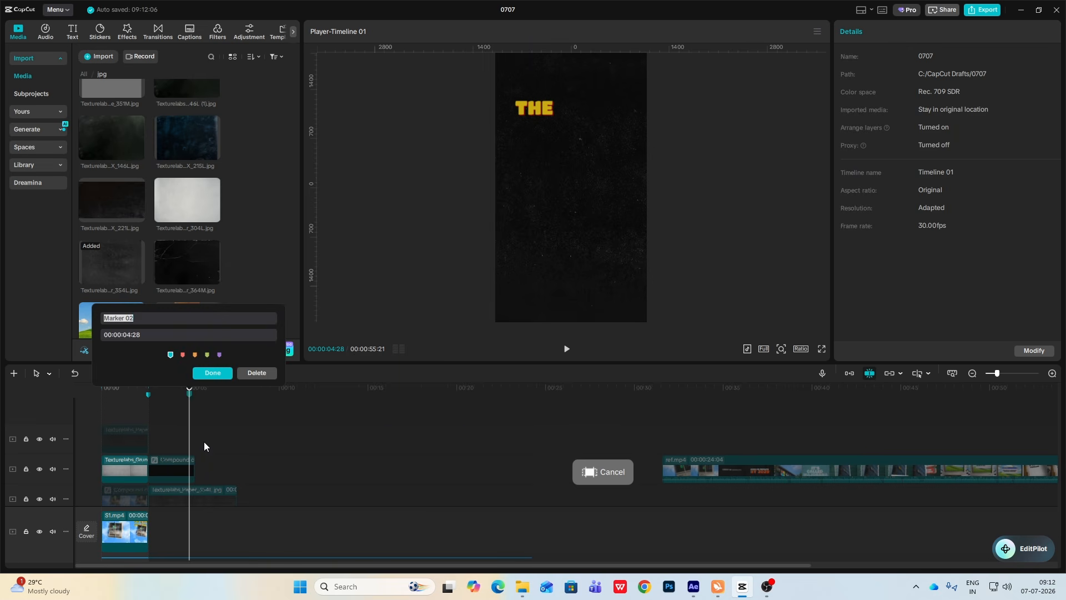
{"action": "left_click", "coordinate": [183, 354]}
{"action": "type", "text": "scene 2 end"}
{"action": "left_click", "coordinate": [213, 373]}
- Split the pasted text clip and the dark texture at the scene 2 end marker and delete the excess
{"action": "left_click_drag", "start_coordinate": [194, 421], "coordinate": [192, 499]}
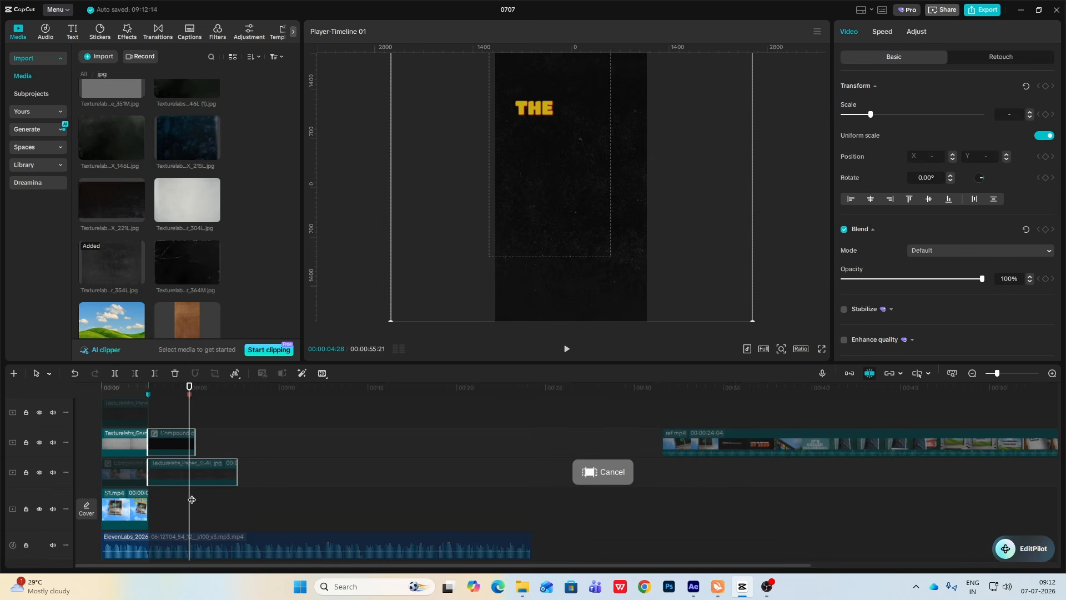
{"action": "key", "text": "ctrl+b"}
{"action": "key", "text": "Delete"}
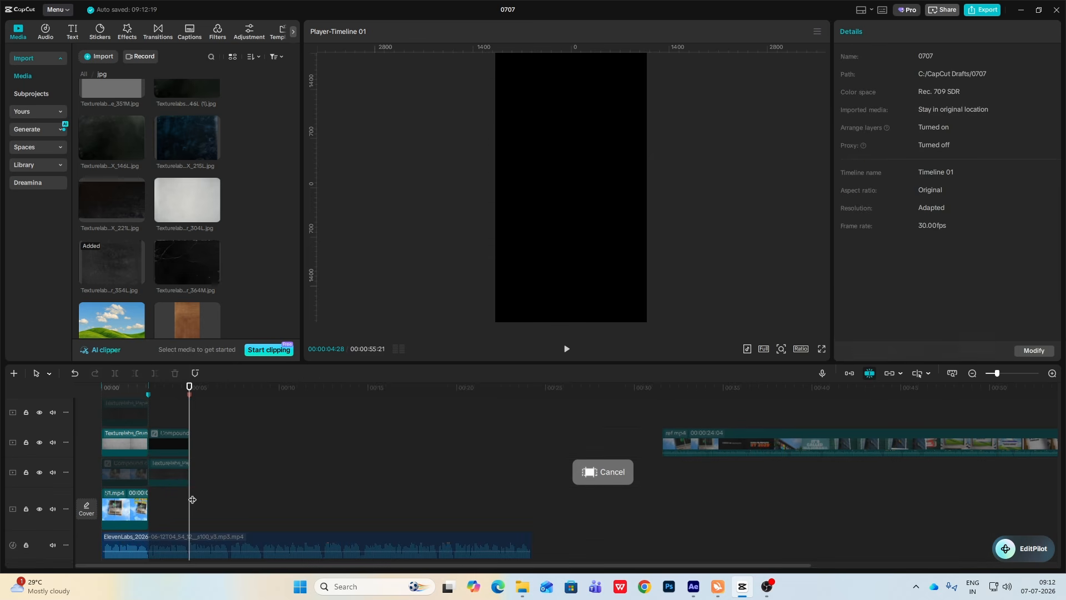
- Change the text inside the pasted compound clip to uppercase "COULD" and return to the main timeline
{"action": "left_click", "coordinate": [172, 422]}
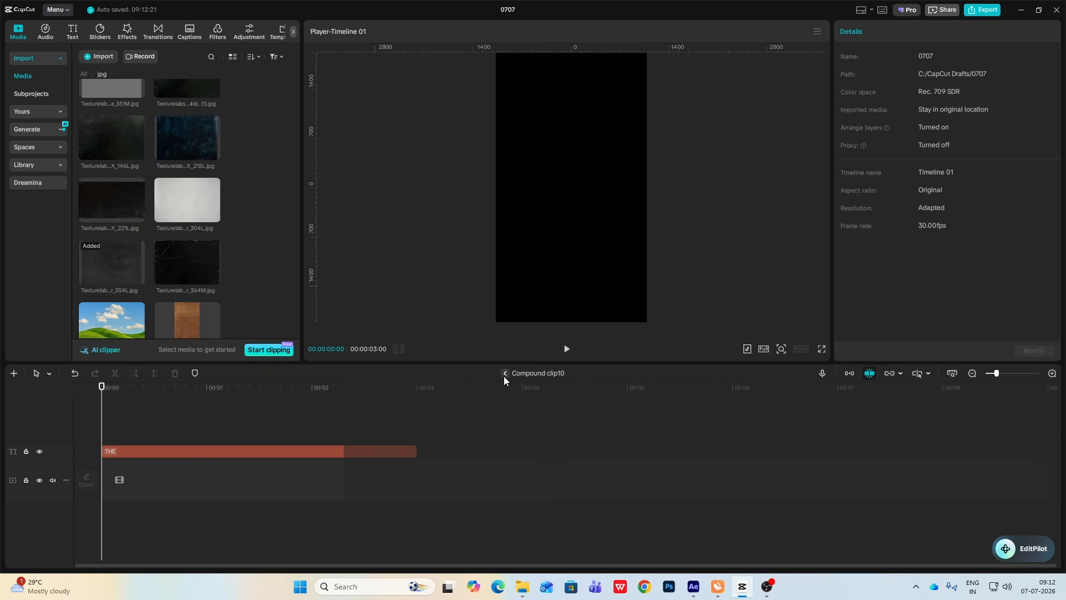
{"action": "left_click", "coordinate": [172, 451]}
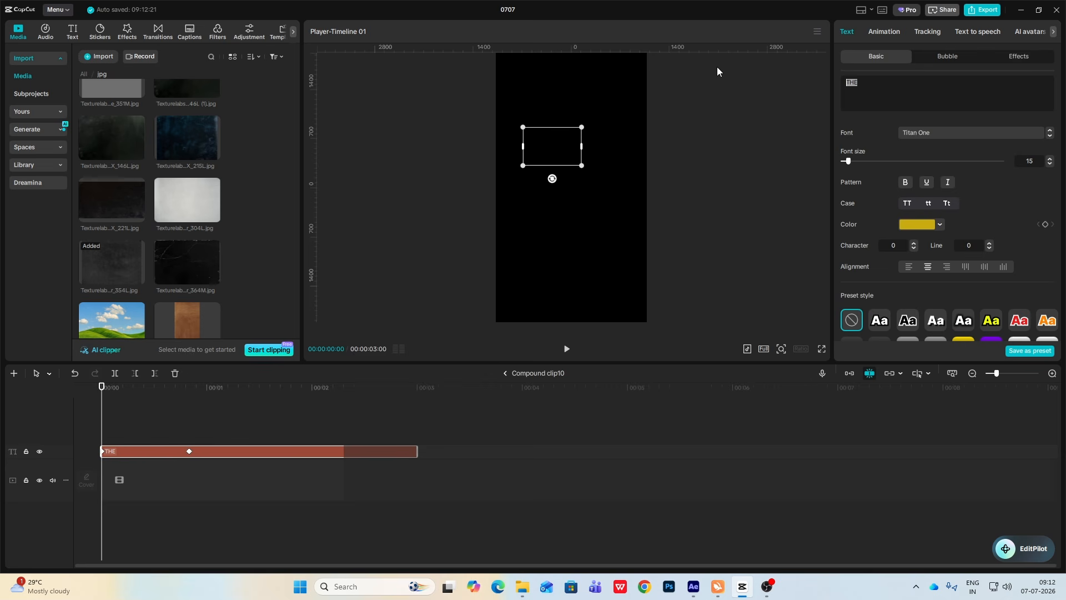
{"action": "type", "text": "could"}
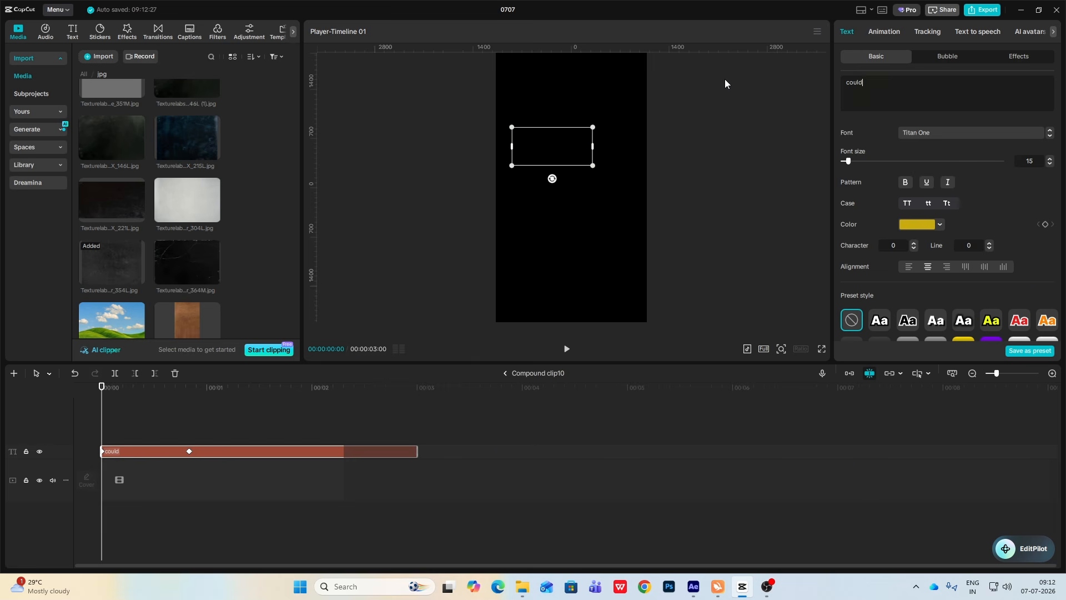
{"action": "left_click", "coordinate": [908, 203]}
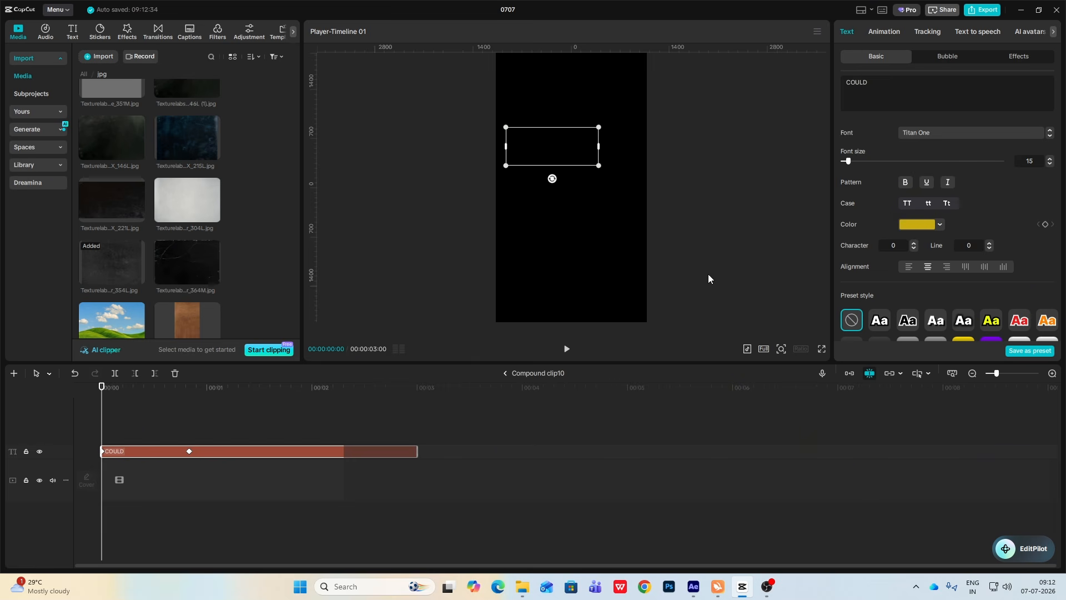
{"action": "left_click", "coordinate": [505, 373]}
- Check ref.mp4's title frame and match its style by making the COULD text white and turning off its shadow
{"action": "left_click", "coordinate": [675, 419]}
{"action": "left_click_drag", "start_coordinate": [675, 420], "coordinate": [739, 435]}
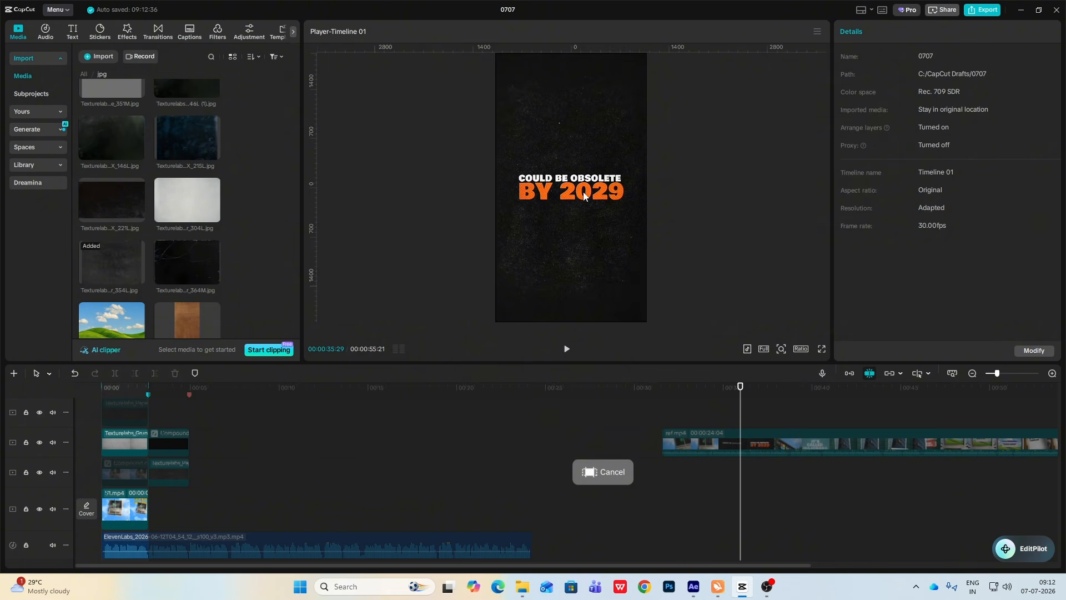
{"action": "left_click", "coordinate": [157, 399]}
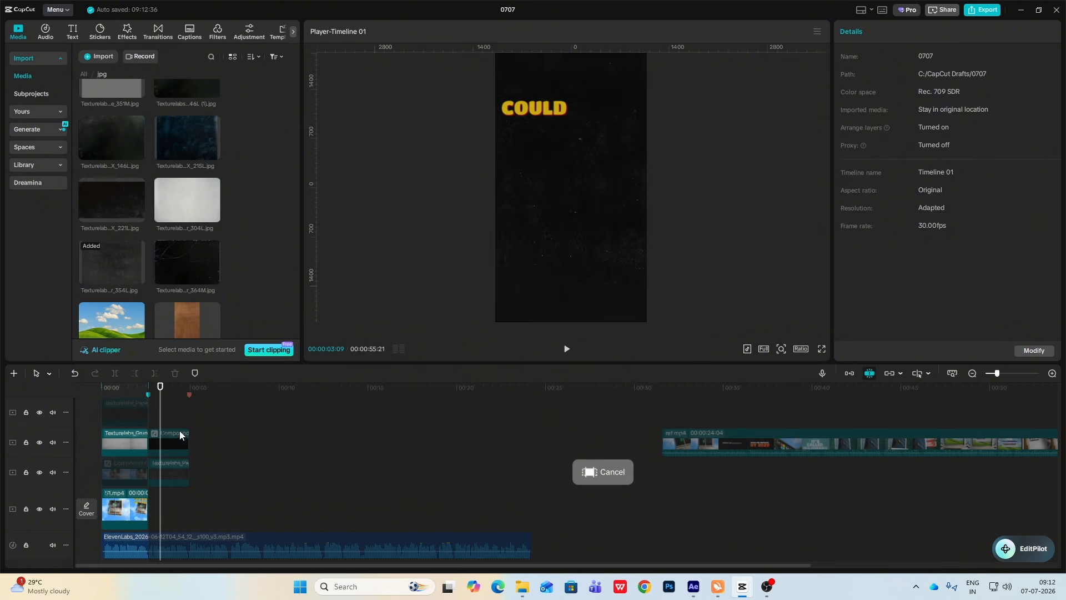
{"action": "double_click", "coordinate": [172, 435]}
{"action": "left_click", "coordinate": [165, 448]}
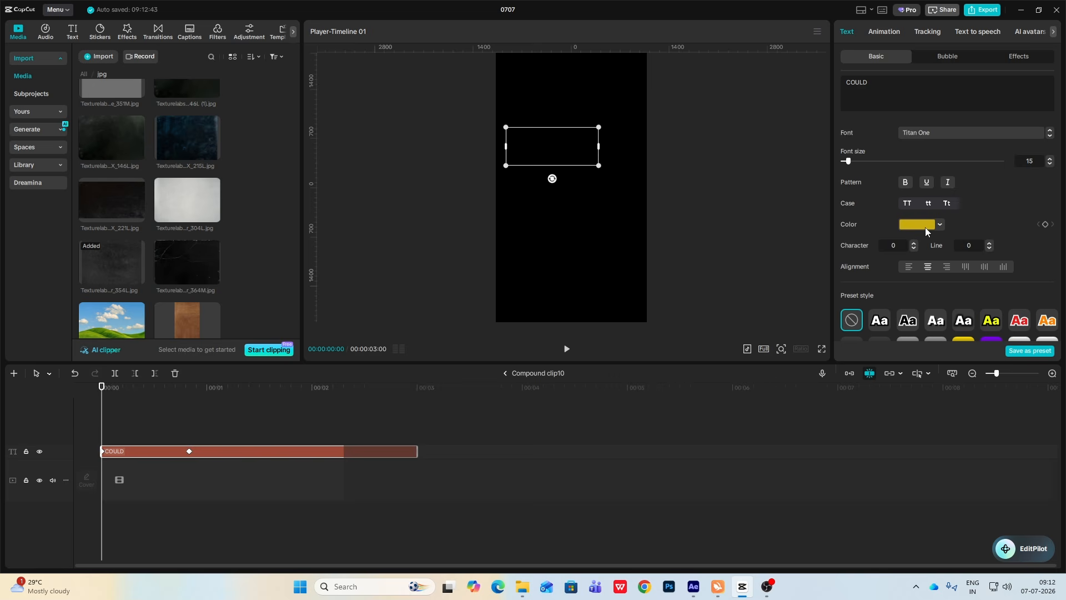
{"action": "scroll", "coordinate": [924, 228], "scroll_direction": "down", "scroll_amount": 1}
{"action": "left_click", "coordinate": [918, 183]}
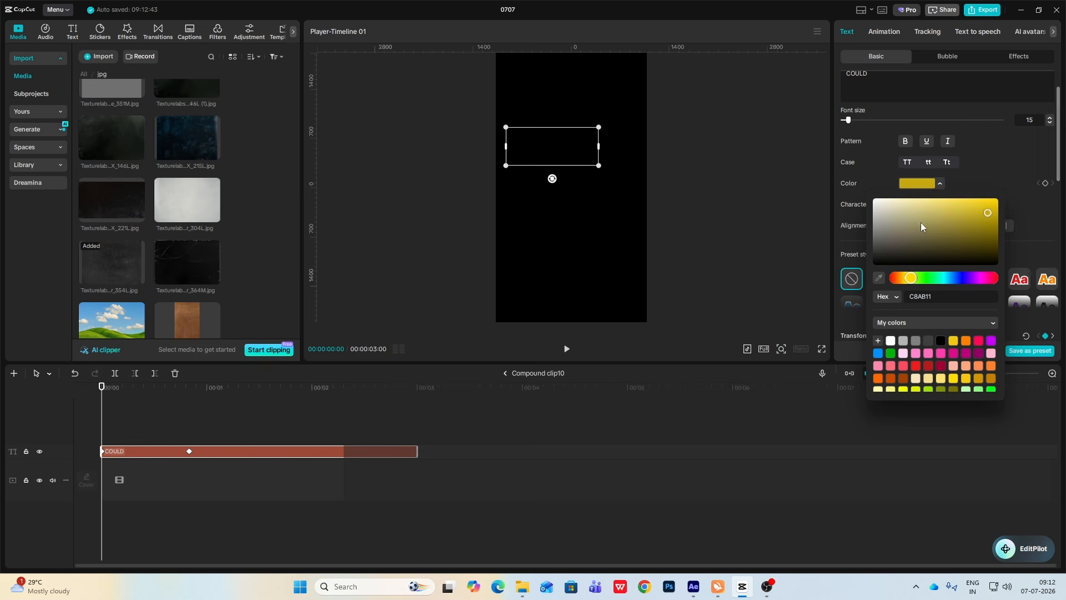
{"action": "left_click", "coordinate": [1027, 161]}
{"action": "scroll", "coordinate": [948, 206], "scroll_direction": "down", "scroll_amount": 10}
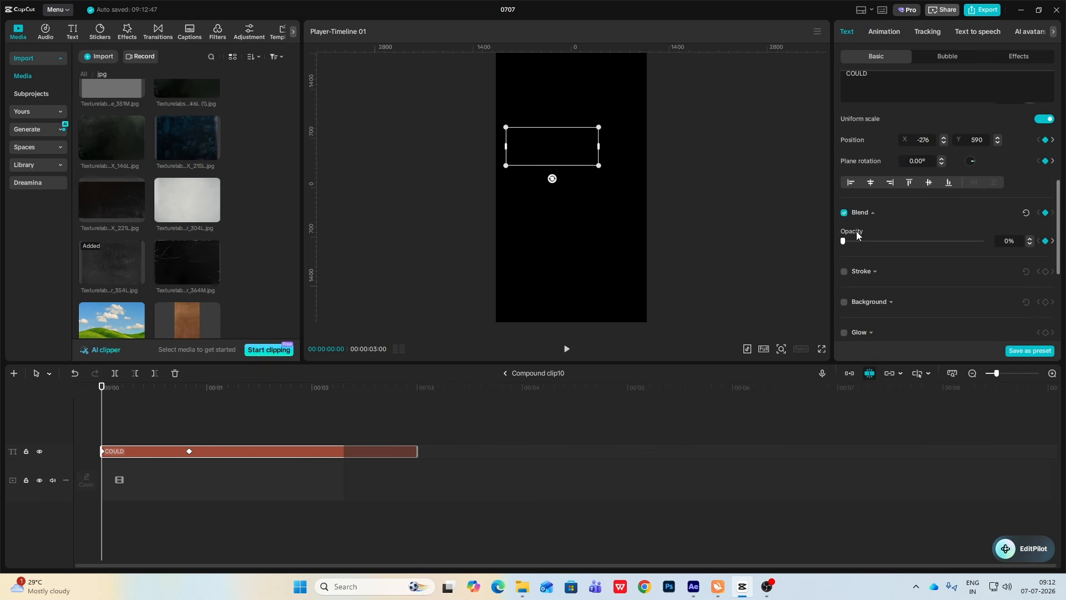
{"action": "scroll", "coordinate": [858, 255], "scroll_direction": "down", "scroll_amount": 3}
{"action": "left_click", "coordinate": [845, 245]}
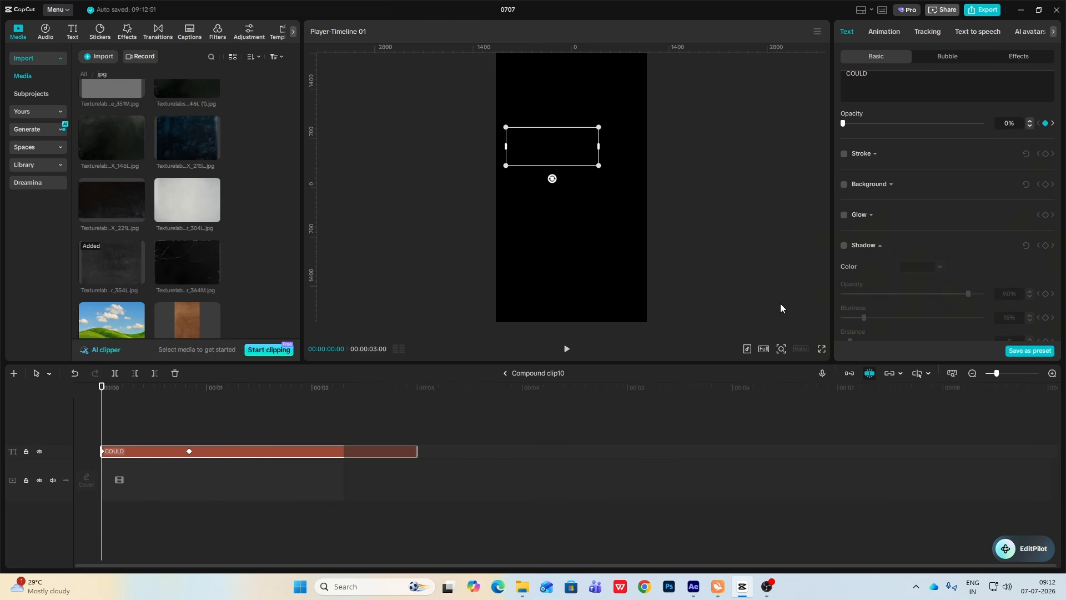
{"action": "left_click", "coordinate": [504, 373]}
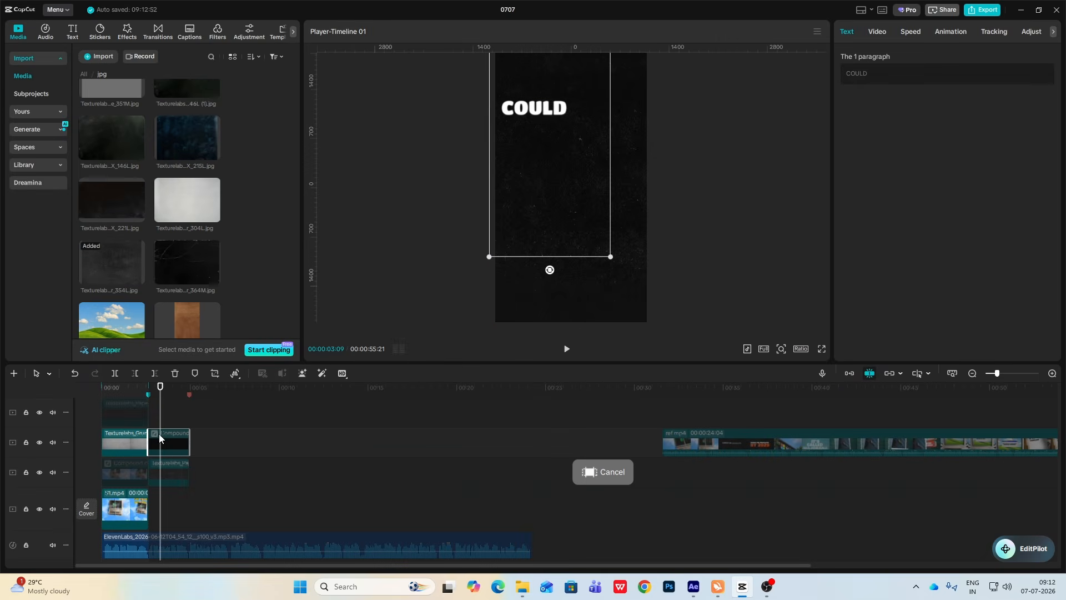
- Duplicate the COULD clip onto the track above and change the duplicate's text to "be"
{"action": "left_click_drag", "start_coordinate": [171, 445], "coordinate": [181, 407]}
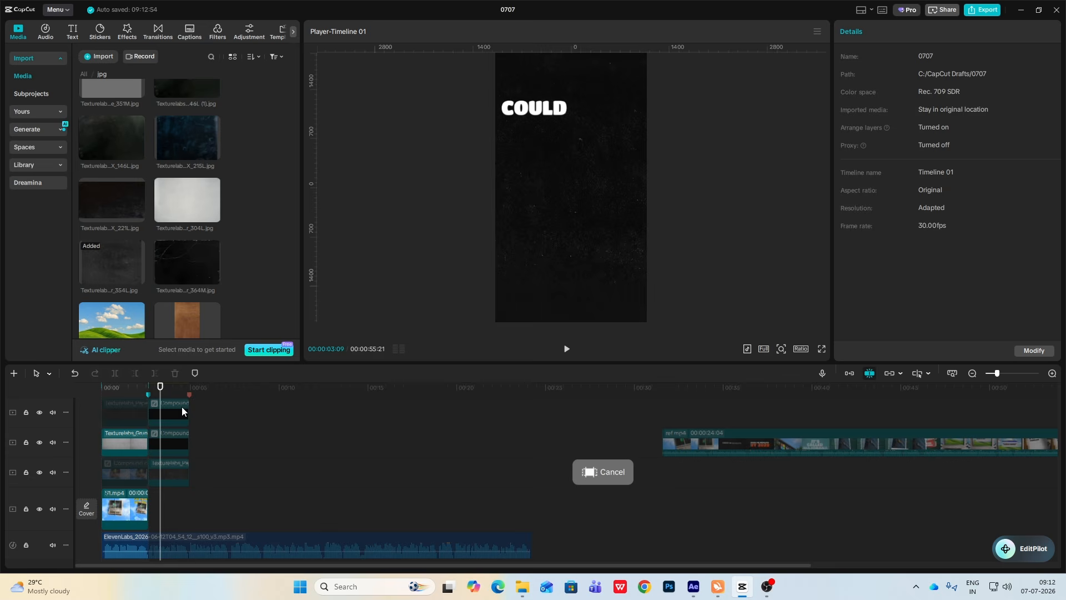
{"action": "double_click", "coordinate": [182, 411]}
{"action": "left_click", "coordinate": [151, 452]}
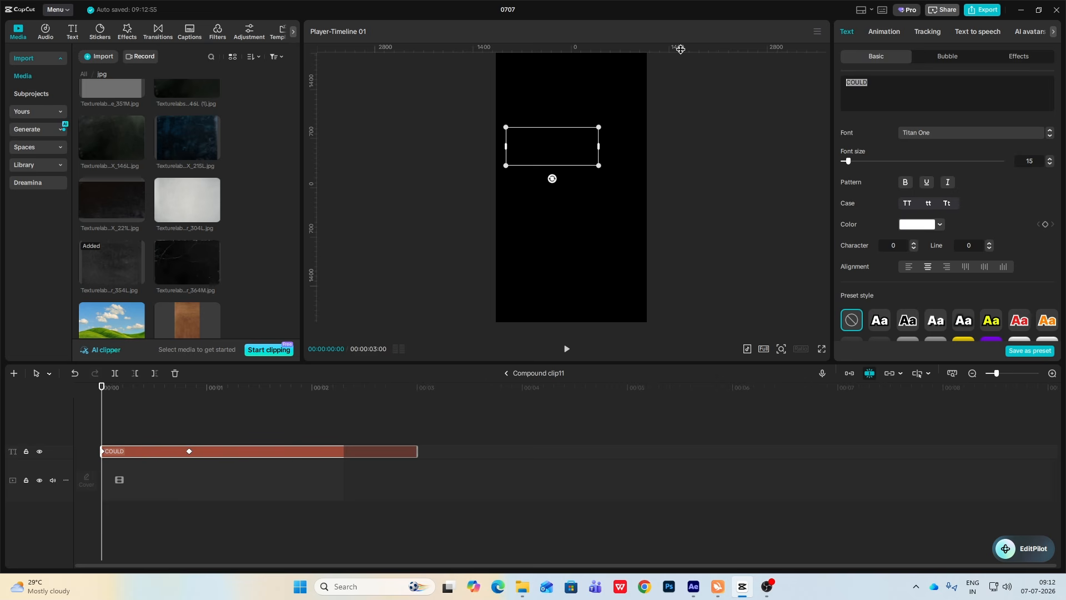
{"action": "type", "text": "be"}
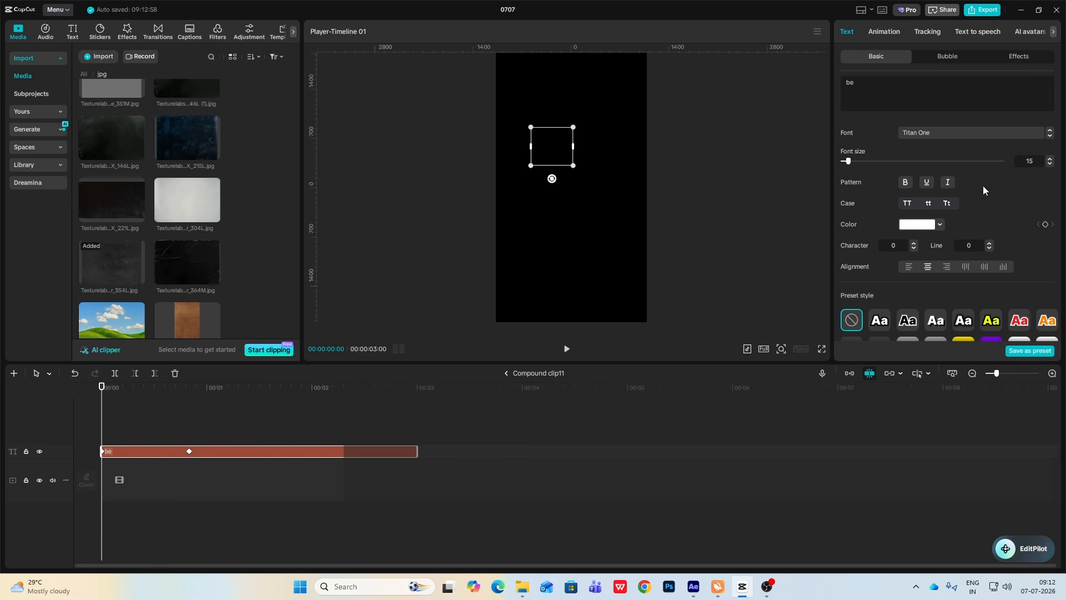
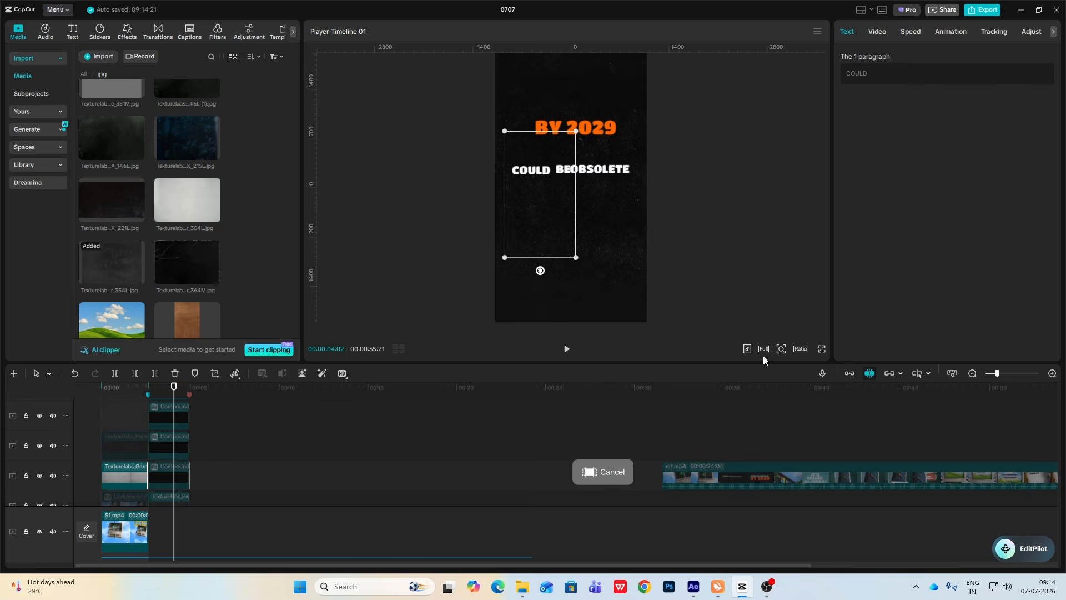
- Use ruler guides to arrange COULD, BE, OBSOLETE and BY 2029 as a compact two-line title centred in the frame
{"action": "left_click", "coordinate": [781, 348]}
{"action": "left_click_drag", "start_coordinate": [758, 368], "coordinate": [775, 368]}
{"action": "left_click_drag", "start_coordinate": [312, 156], "coordinate": [454, 156]}
{"action": "left_click_drag", "start_coordinate": [462, 47], "coordinate": [462, 144]}
{"action": "left_click_drag", "start_coordinate": [405, 48], "coordinate": [405, 162]}
{"action": "left_click_drag", "start_coordinate": [560, 165], "coordinate": [554, 168]}
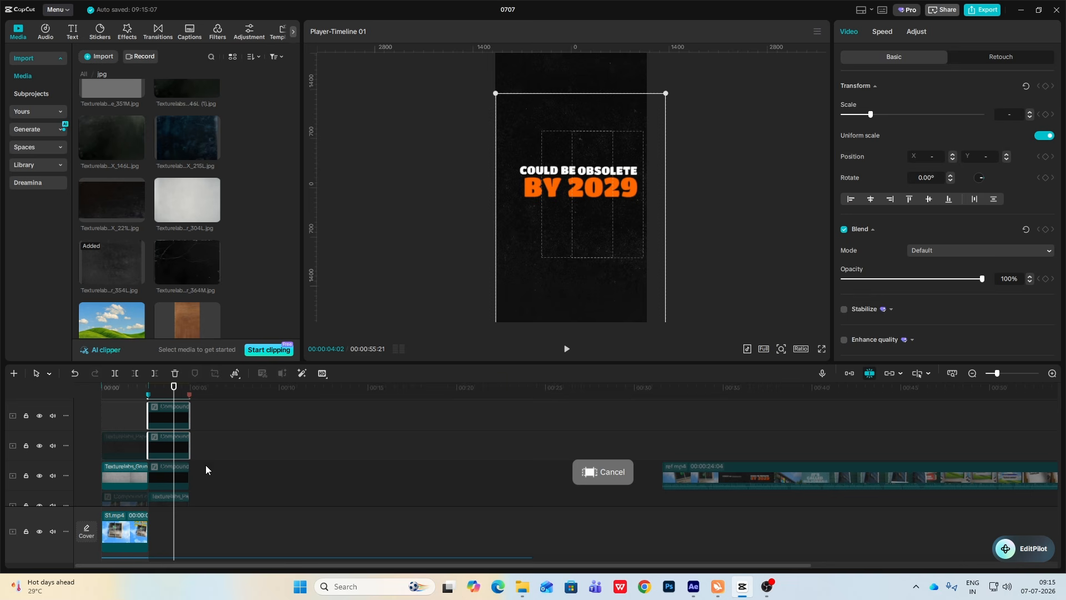
{"action": "left_click", "coordinate": [184, 470], "text": "ctrl"}
{"action": "left_click_drag", "start_coordinate": [597, 200], "coordinate": [589, 201]}
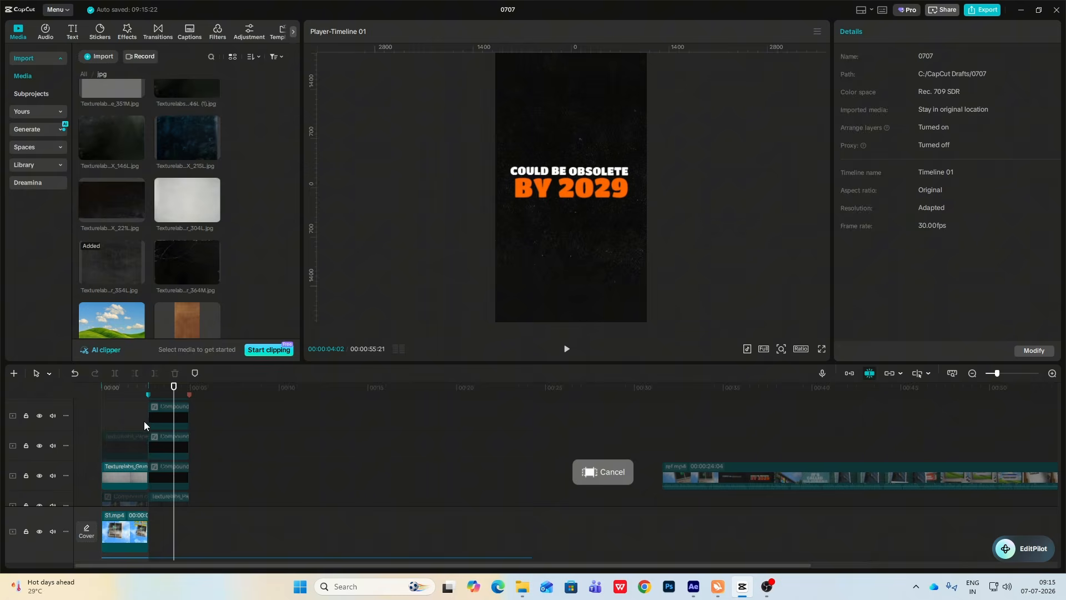
- Play the dark scene from its start and delay the BE and OBSOLETE clips so they begin after COULD
{"action": "left_click", "coordinate": [141, 421]}
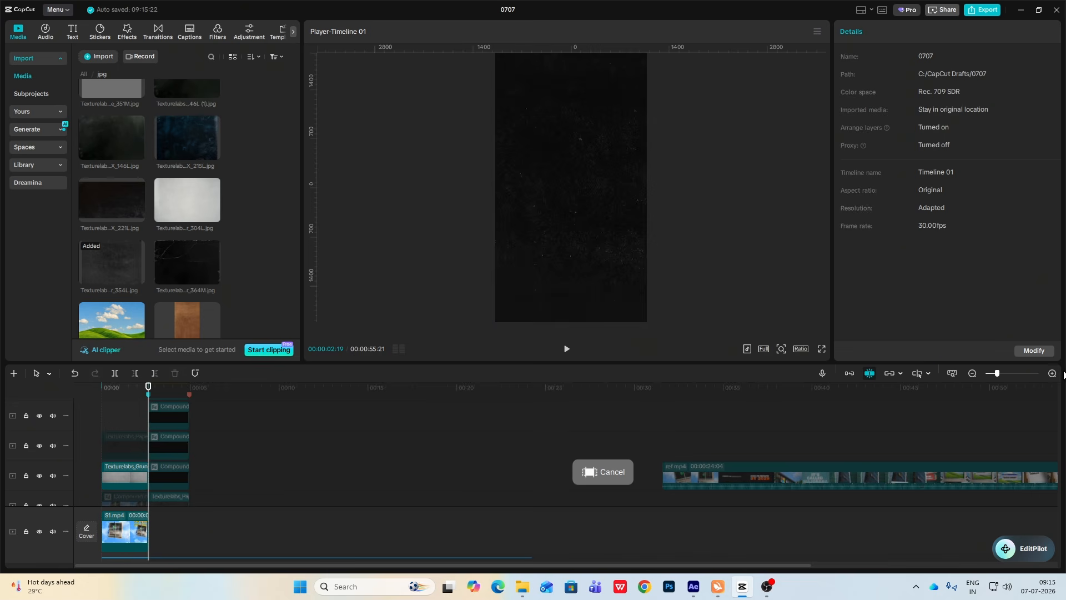
{"action": "left_click", "coordinate": [1052, 373]}
{"action": "left_click", "coordinate": [1051, 373]}
{"action": "left_click", "coordinate": [1051, 374]}
{"action": "key", "text": "space"}
{"action": "key", "text": "space"}
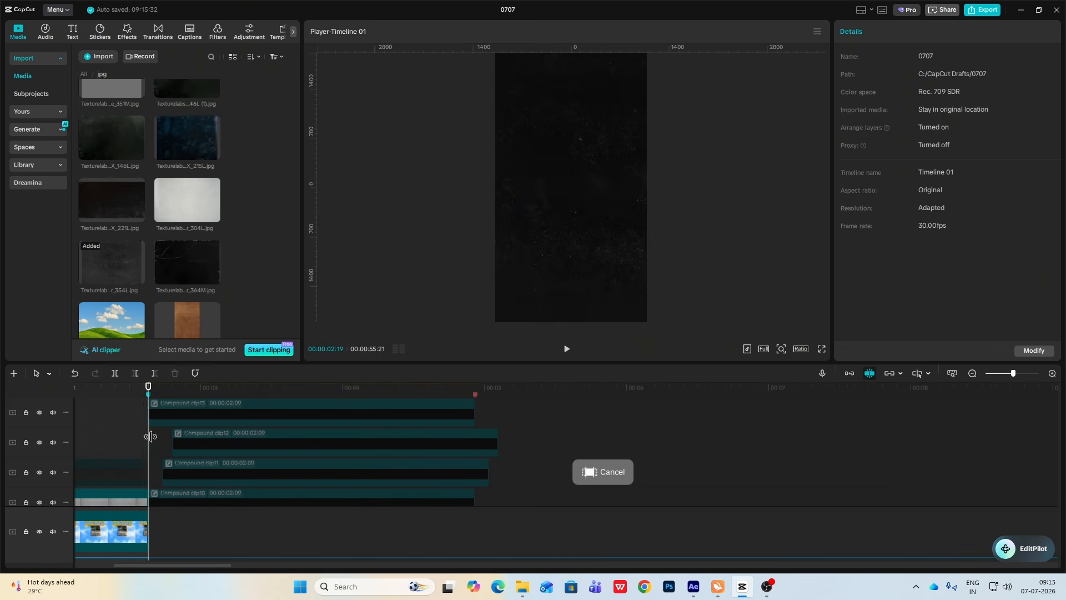
- Refine the staggered word timing against playback, delaying BE and OBSOLETE further and starting the BY 2029 clip last
{"action": "key", "text": "space"}
{"action": "key", "text": "space"}
{"action": "left_click", "coordinate": [147, 447]}
{"action": "left_click_drag", "start_coordinate": [182, 468], "coordinate": [336, 450]}
{"action": "key", "text": "space"}
{"action": "key", "text": "space"}
{"action": "left_click", "coordinate": [142, 447]}
{"action": "key", "text": "space"}
{"action": "key", "text": "space"}
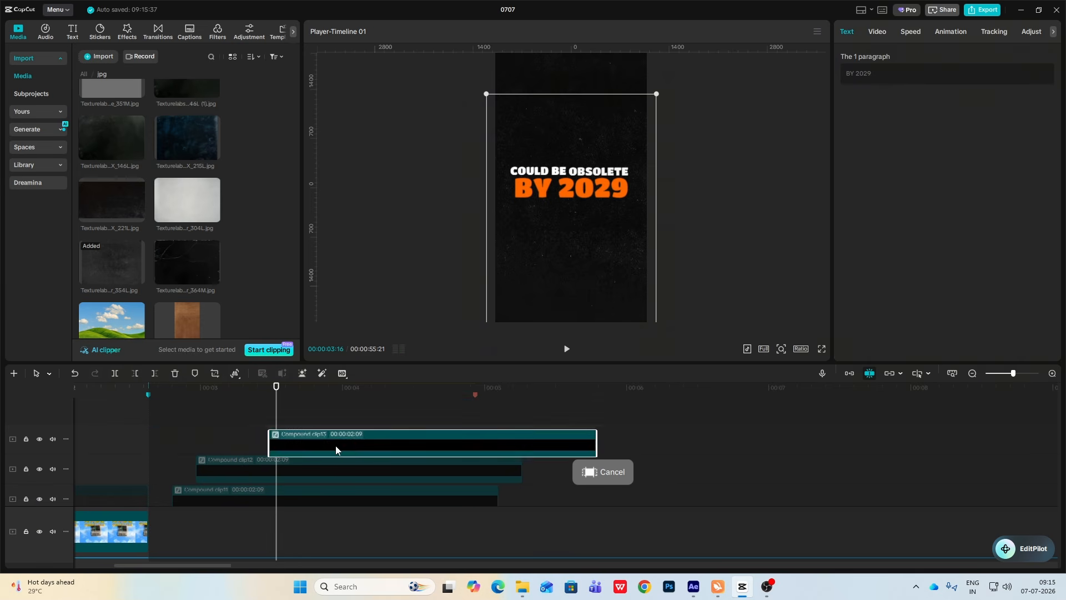
{"action": "key", "text": "space"}
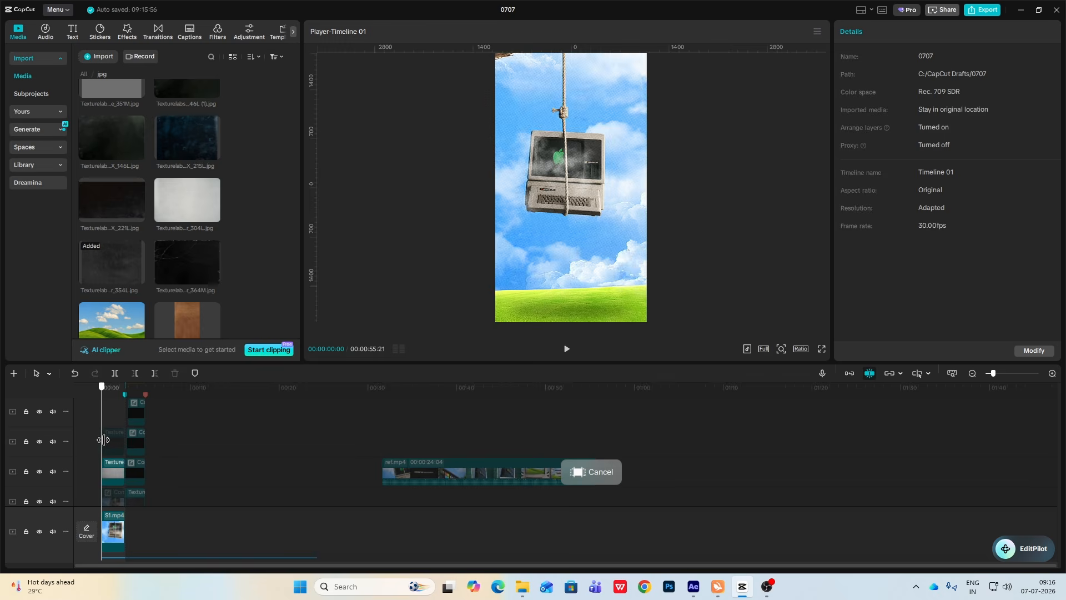
- Combine the staggered COULD, BE, OBSOLETE and BY 2029 word clips into one compound clip
{"action": "left_click_drag", "start_coordinate": [103, 440], "coordinate": [124, 447]}
{"action": "left_click", "coordinate": [1051, 373]}
{"action": "left_click", "coordinate": [1052, 373]}
{"action": "scroll", "coordinate": [265, 474], "scroll_direction": "up", "scroll_amount": 1}
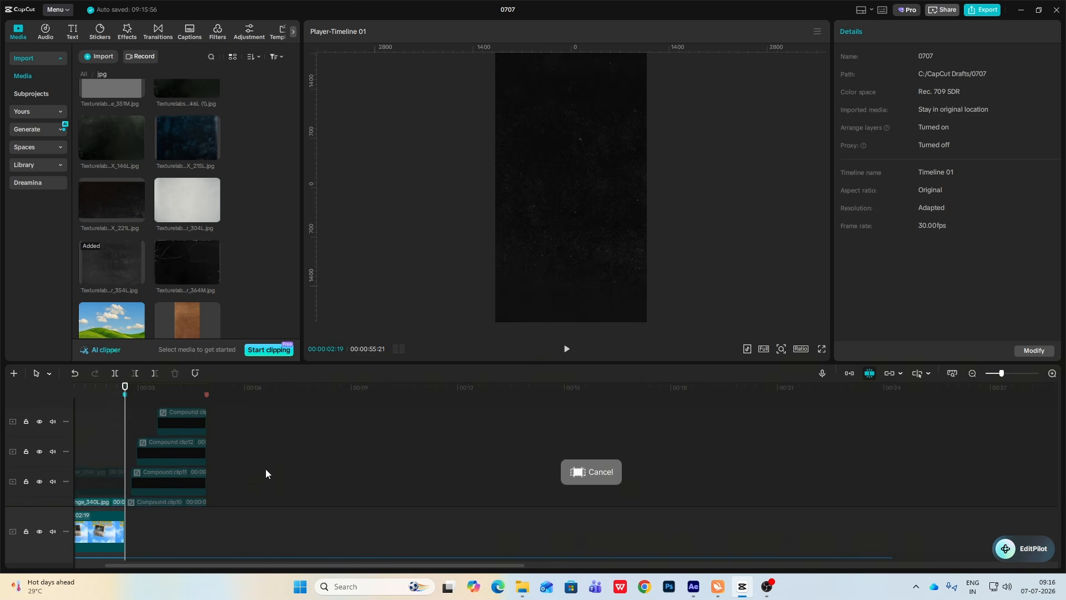
{"action": "scroll", "coordinate": [266, 473], "scroll_direction": "down", "scroll_amount": 1}
{"action": "left_click", "coordinate": [189, 451]}
{"action": "scroll", "coordinate": [211, 516], "scroll_direction": "down", "scroll_amount": 1}
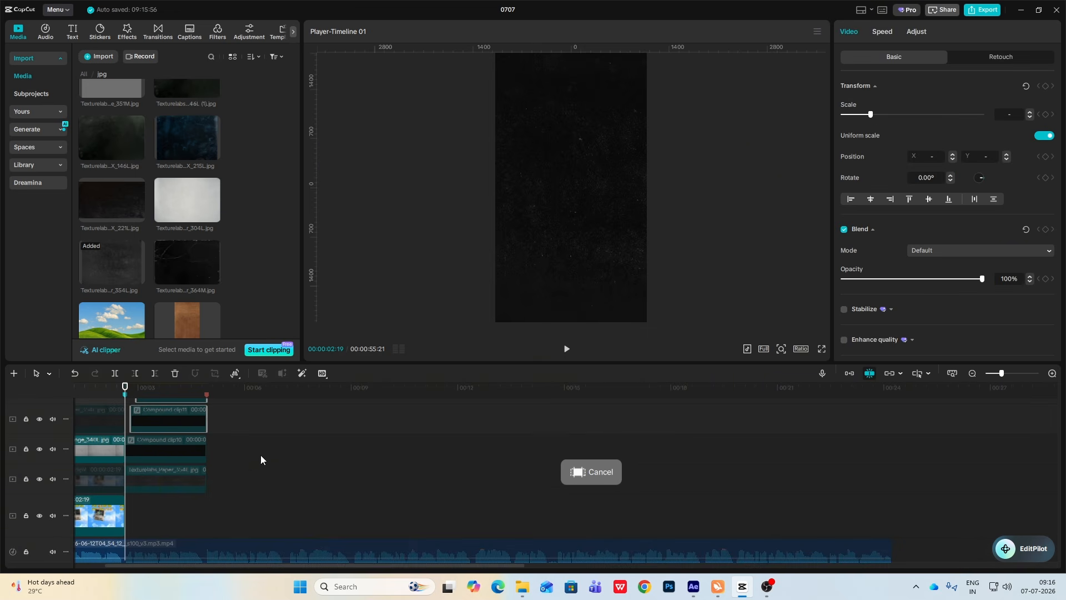
{"action": "left_click", "coordinate": [204, 452]}
{"action": "key", "text": "alt+g"}
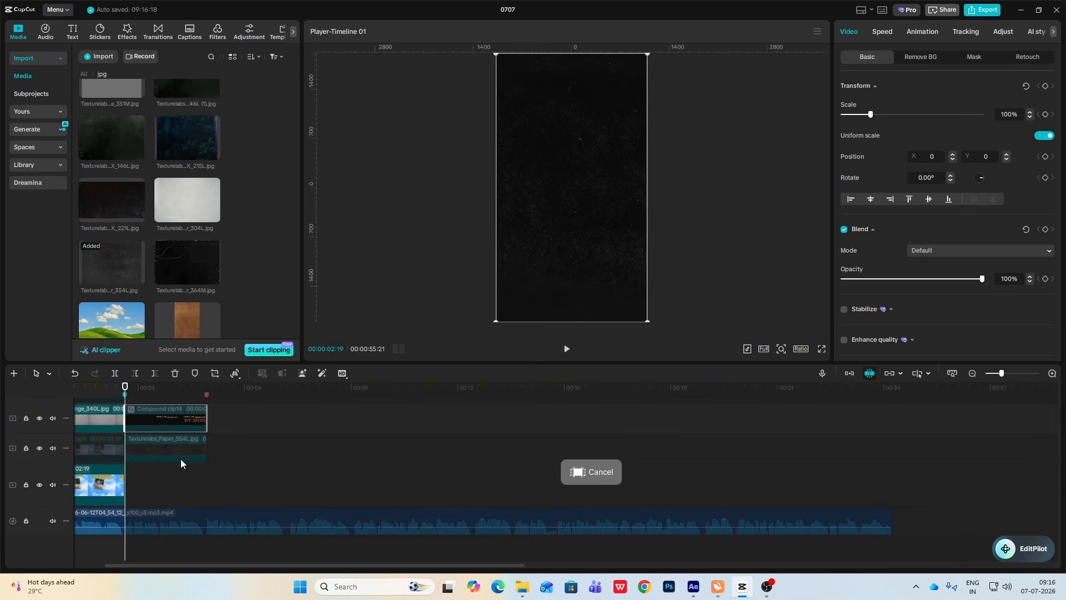
- Keyframe the compound title's transform so its scale grows from 88% at 00:00:02:19 to 100% at 00:00:03:17
{"action": "left_click", "coordinate": [1044, 86]}
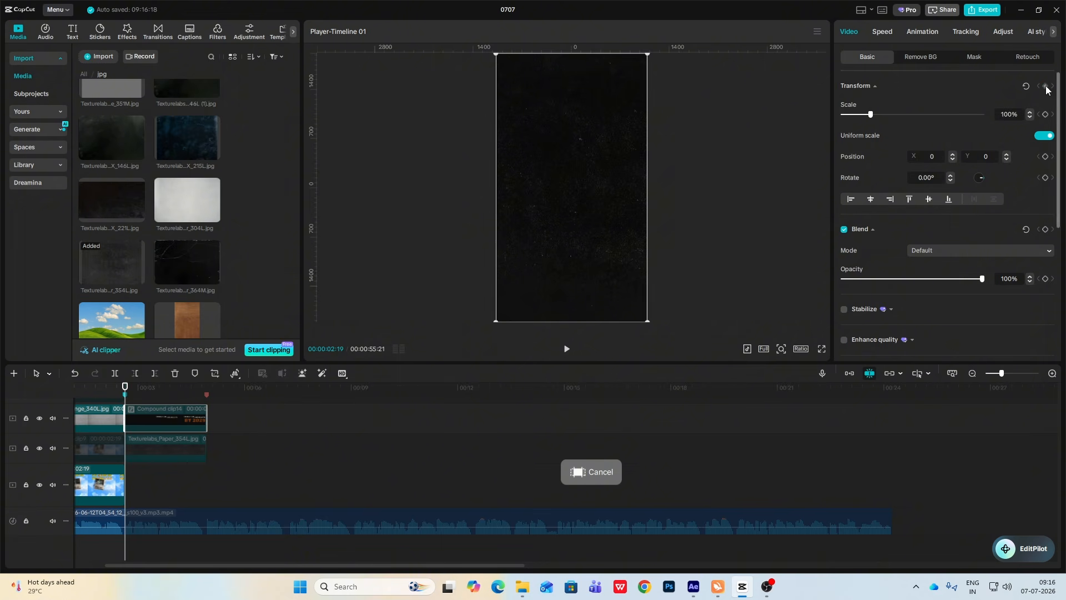
{"action": "left_click_drag", "start_coordinate": [133, 389], "coordinate": [158, 389]}
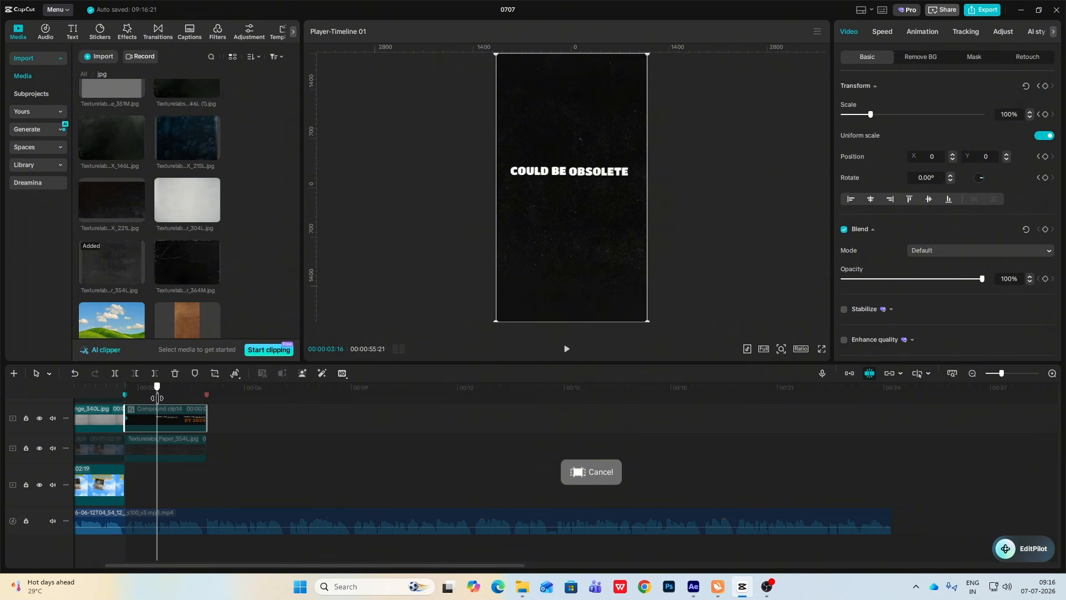
{"action": "left_click", "coordinate": [1045, 85]}
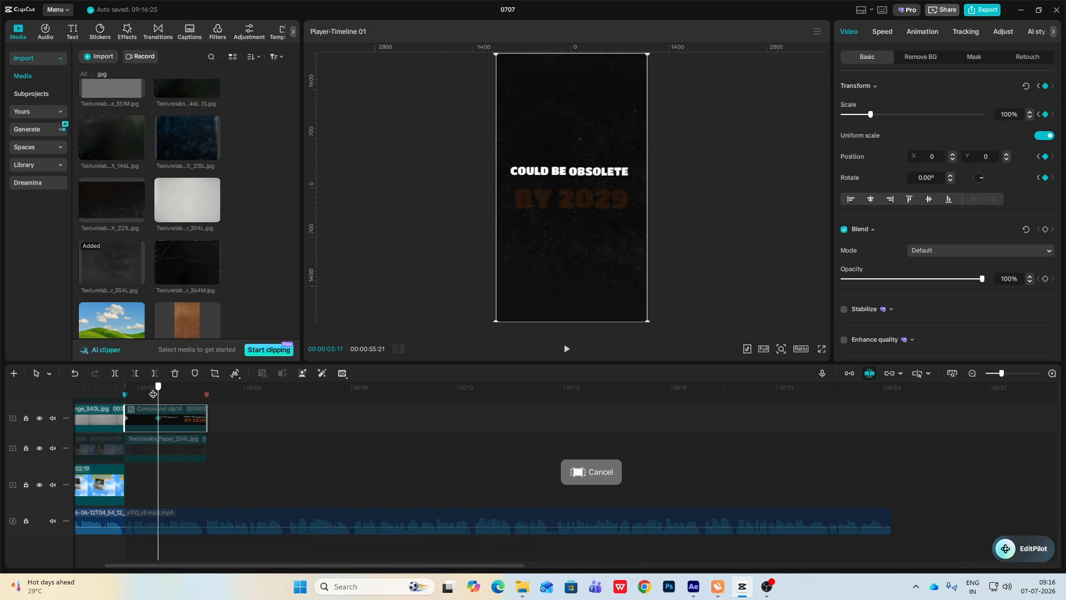
{"action": "left_click_drag", "start_coordinate": [160, 392], "coordinate": [125, 392]}
{"action": "left_click_drag", "start_coordinate": [648, 321], "coordinate": [617, 307]}
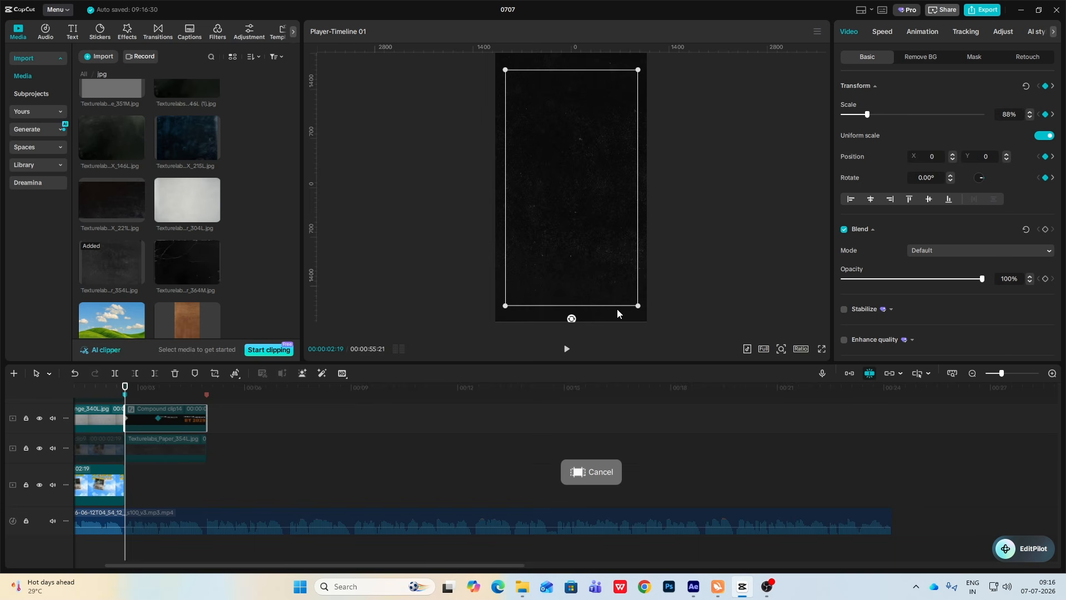
- Apply a preset easing curve to the title's opening scale animation and play it back
{"action": "left_click", "coordinate": [1052, 373]}
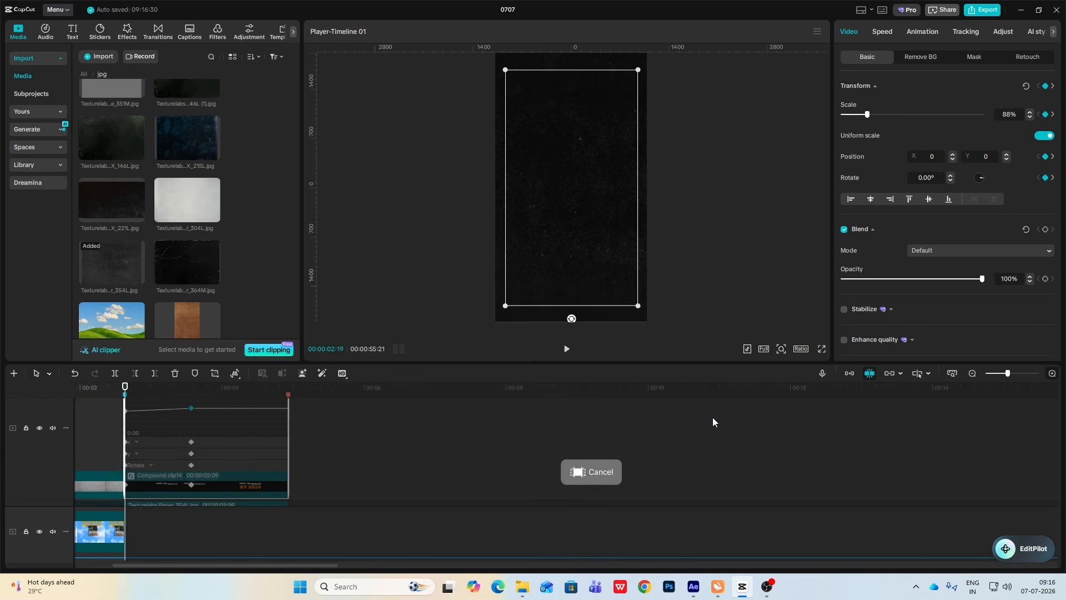
{"action": "left_click", "coordinate": [221, 429]}
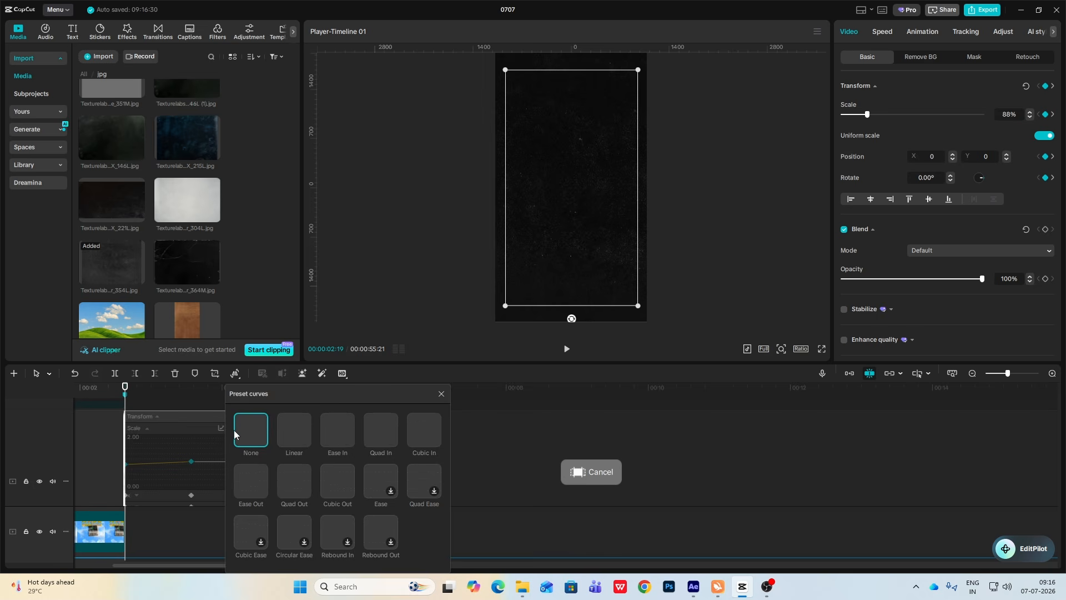
{"action": "left_click", "coordinate": [385, 449]}
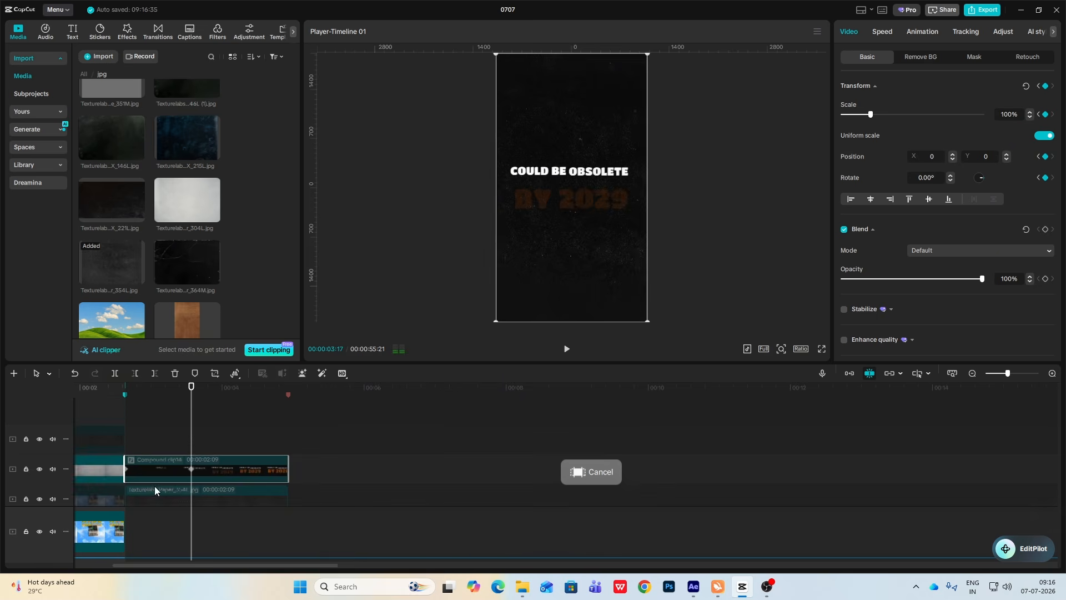
{"action": "left_click", "coordinate": [110, 392]}
{"action": "key", "text": "space"}
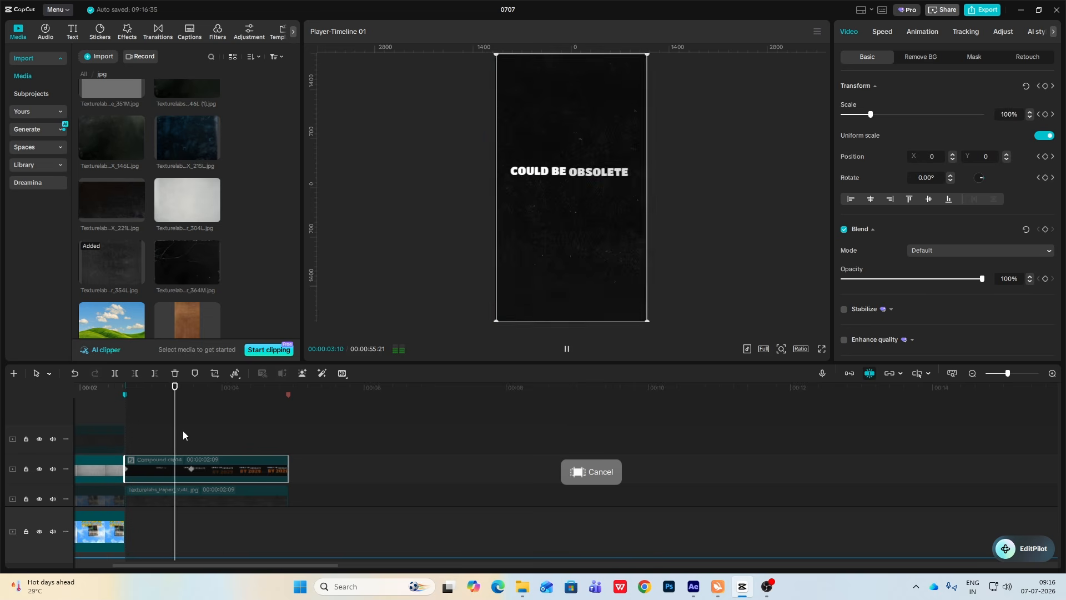
{"action": "left_click", "coordinate": [153, 444]}
- Keyframe the title to shrink from 100% at 00:00:04:13 to 77% at 00:00:04:26, and apply a preset easing curve to that segment
{"action": "left_click", "coordinate": [264, 470]}
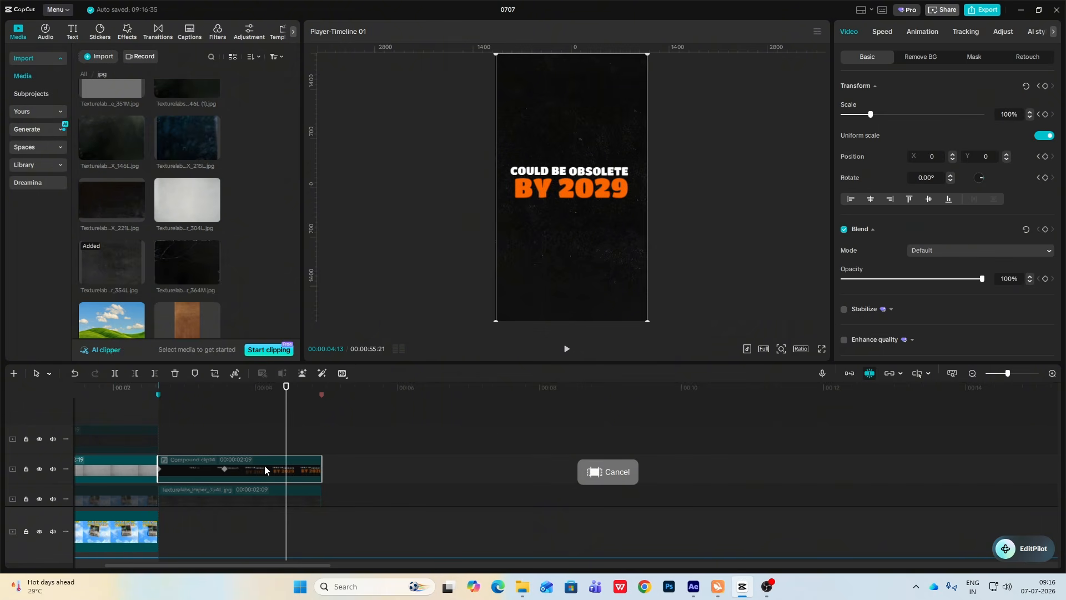
{"action": "left_click", "coordinate": [1045, 86]}
{"action": "left_click_drag", "start_coordinate": [288, 431], "coordinate": [317, 431]}
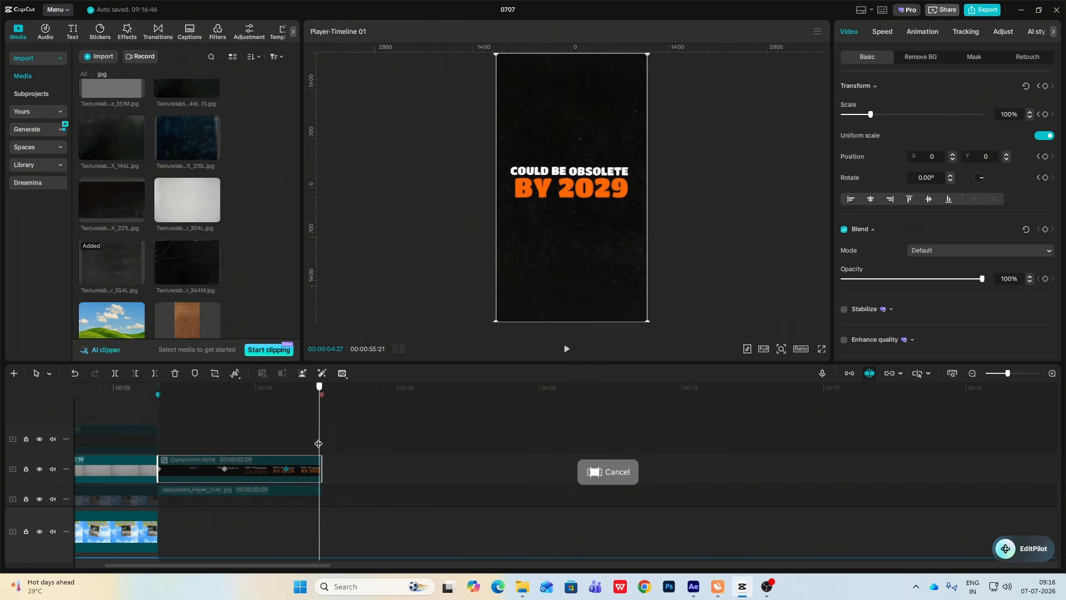
{"action": "left_click_drag", "start_coordinate": [644, 321], "coordinate": [630, 291]}
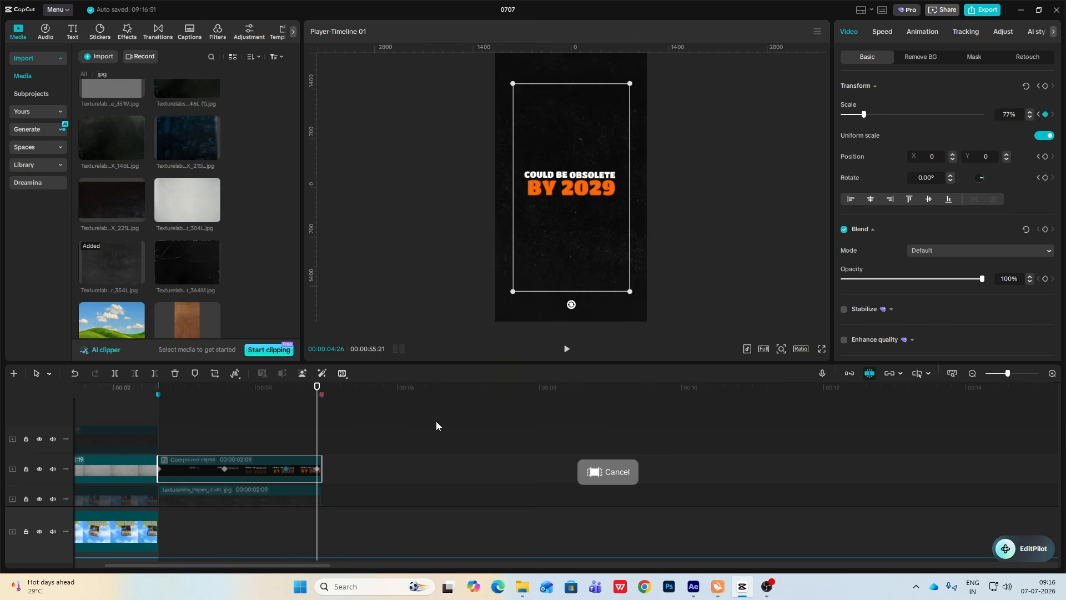
{"action": "scroll", "coordinate": [298, 452], "scroll_direction": "up", "scroll_amount": 3}
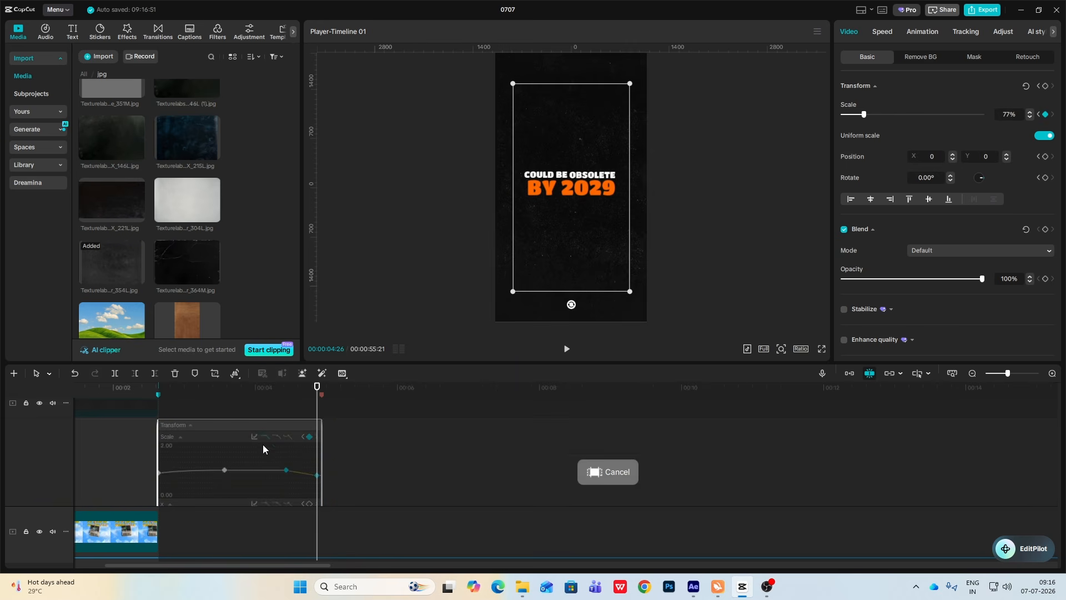
{"action": "left_click", "coordinate": [266, 437]}
{"action": "left_click", "coordinate": [457, 431]}
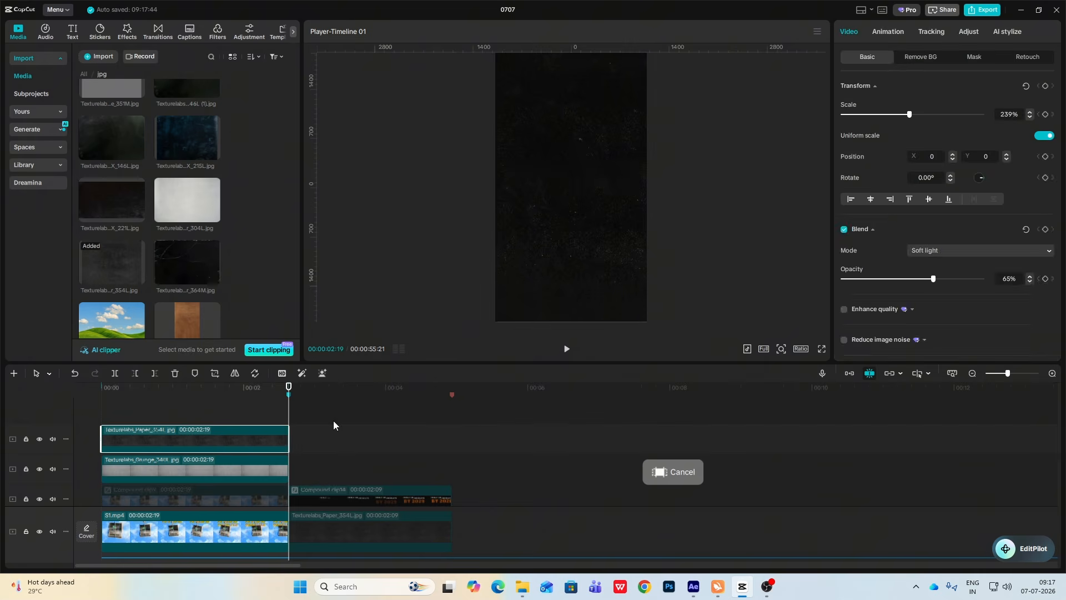
- Extend both texture overlays to the end of the dark scene at 00:00:04:28 and disable them
{"action": "left_click_drag", "start_coordinate": [333, 421], "coordinate": [282, 472]}
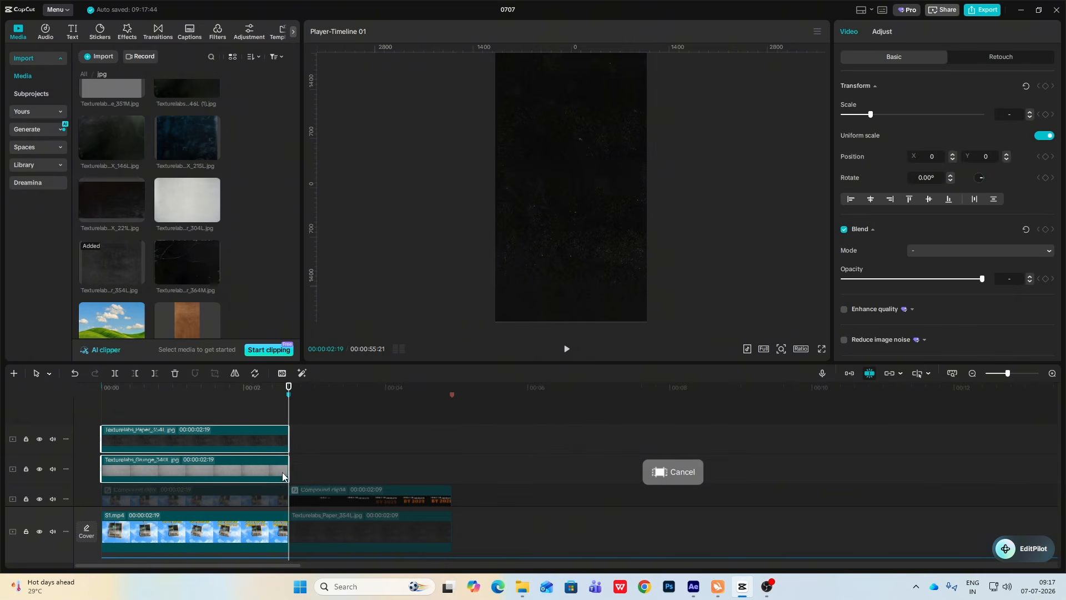
{"action": "left_click_drag", "start_coordinate": [466, 477], "coordinate": [452, 479]}
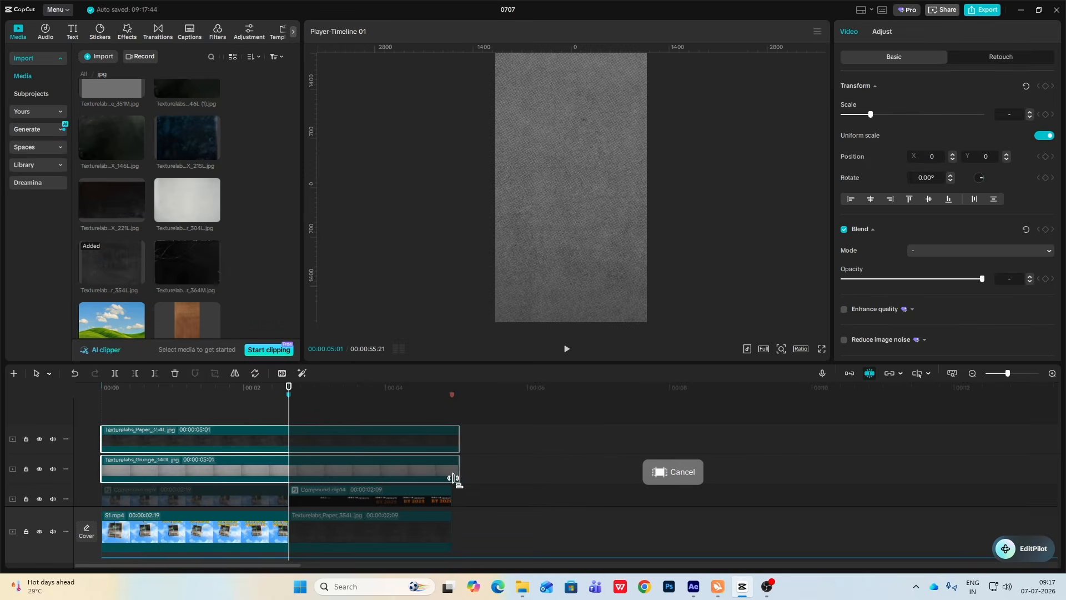
{"action": "left_click", "coordinate": [385, 407]}
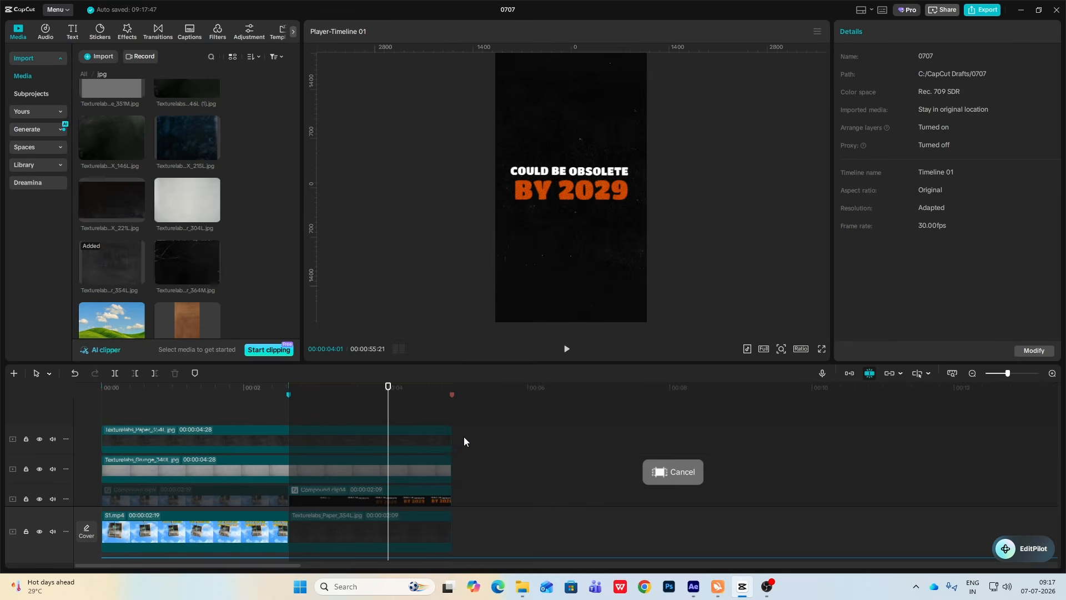
{"action": "left_click_drag", "start_coordinate": [464, 437], "coordinate": [451, 484]}
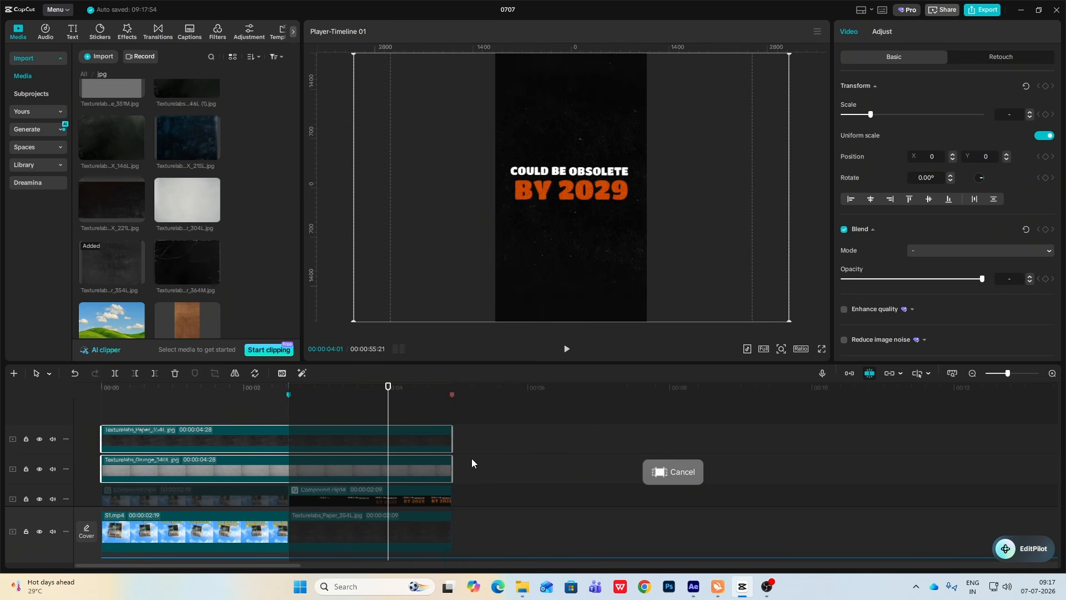
- Set the export range to the dark scene, from 00:00:02:19 to 00:00:04:28
{"action": "left_click", "coordinate": [290, 412]}
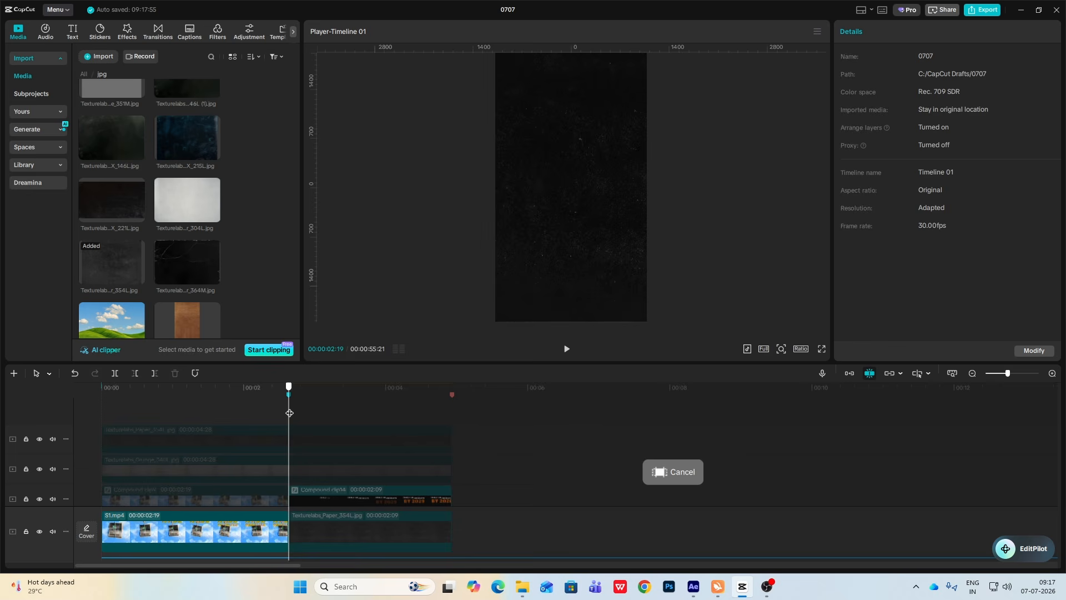
{"action": "left_click_drag", "start_coordinate": [296, 415], "coordinate": [453, 429]}
{"action": "key", "text": "o"}
{"action": "mouse_move", "coordinate": [349, 411]}
{"action": "left_mouse_down"}
{"action": "mouse_move", "coordinate": [296, 414]}
{"action": "mouse_move", "coordinate": [451, 424]}
{"action": "mouse_move", "coordinate": [283, 422]}
{"action": "mouse_move", "coordinate": [452, 427]}
{"action": "mouse_move", "coordinate": [278, 425]}
{"action": "mouse_move", "coordinate": [451, 442]}
{"action": "left_mouse_up"}
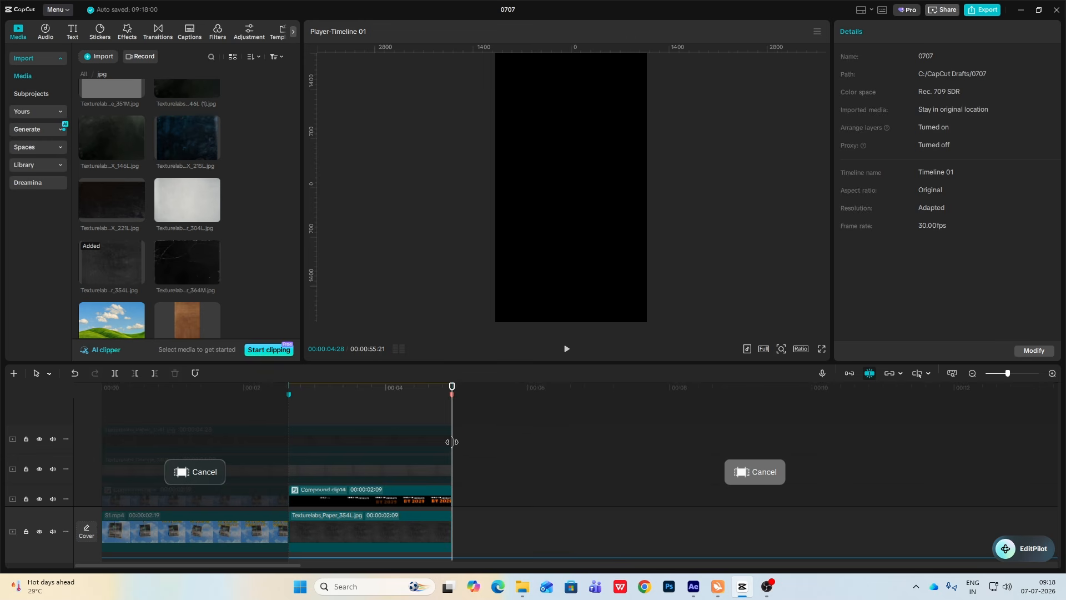
- Export the selected range as s2 in 1080P H.264 mp4 at 30fps and dismiss the sharing dialog
{"action": "scroll", "coordinate": [452, 442], "scroll_direction": "down", "scroll_amount": 2}
{"action": "left_click", "coordinate": [984, 9]}
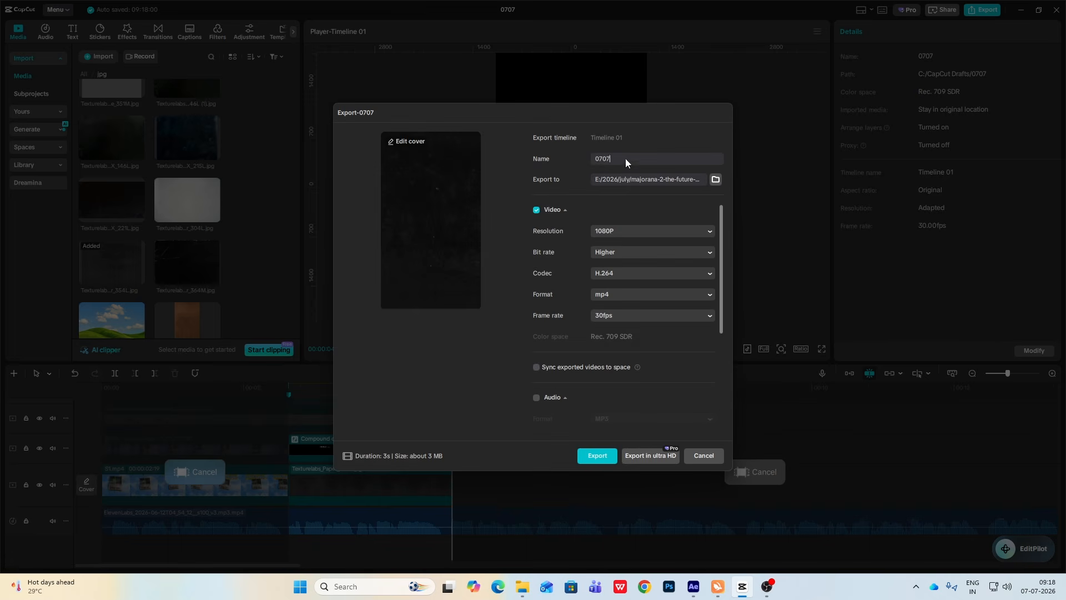
{"action": "type", "text": "s2"}
{"action": "left_click", "coordinate": [597, 456]}
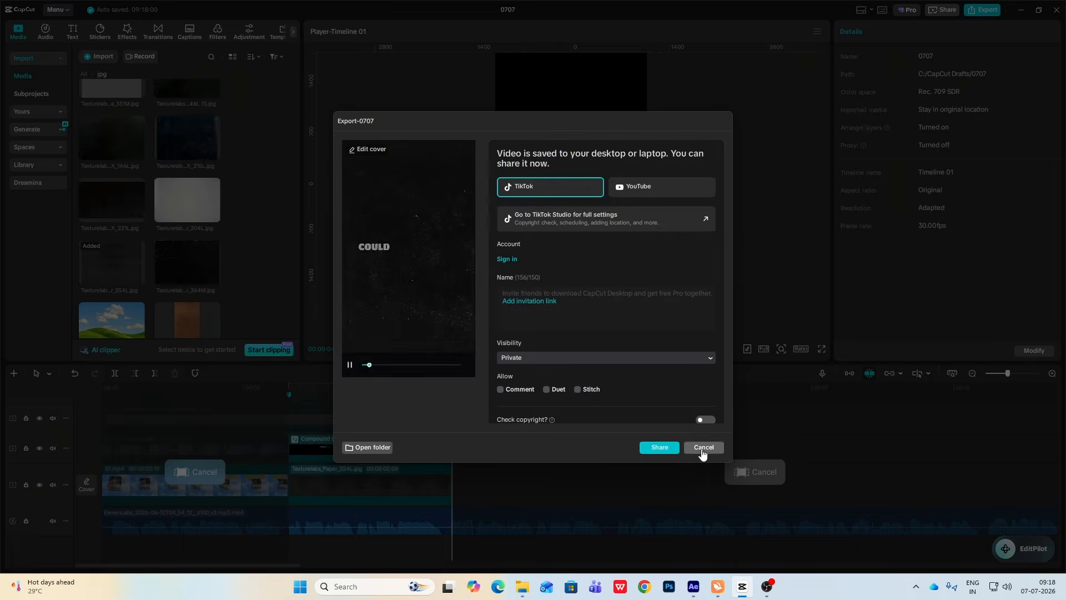
{"action": "left_click", "coordinate": [703, 448]}
- Disable the dark scene's source clips and place the exported s2.mp4 from File Explorer on the main track beneath them, starting at 00:00:02:19
{"action": "scroll", "coordinate": [500, 502], "scroll_direction": "up", "scroll_amount": 1}
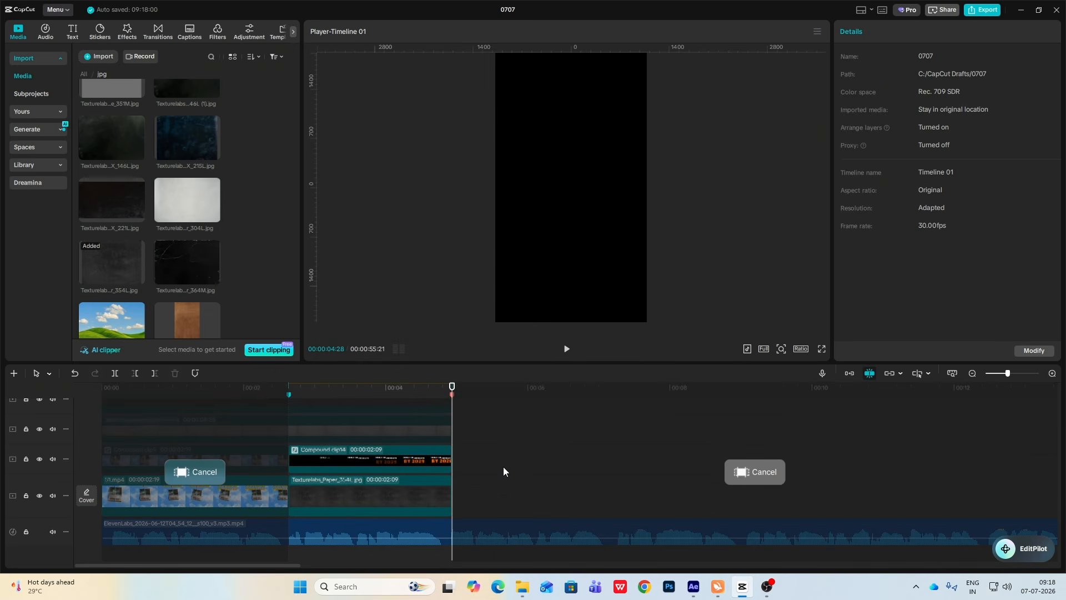
{"action": "left_click_drag", "start_coordinate": [503, 466], "coordinate": [401, 500]}
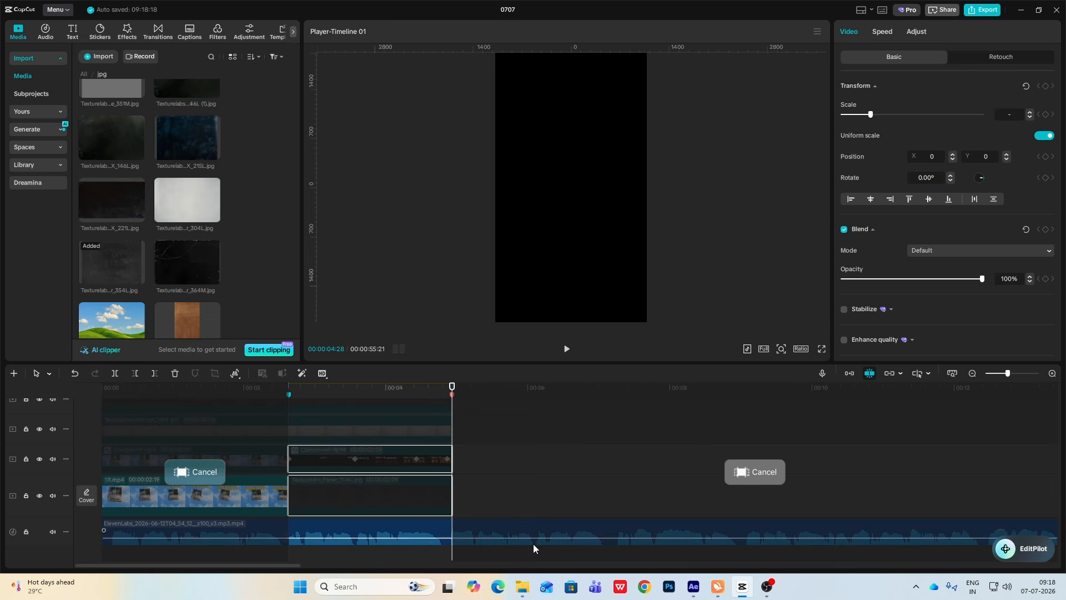
{"action": "left_click", "coordinate": [525, 586]}
{"action": "left_click_drag", "start_coordinate": [662, 264], "coordinate": [248, 448]}
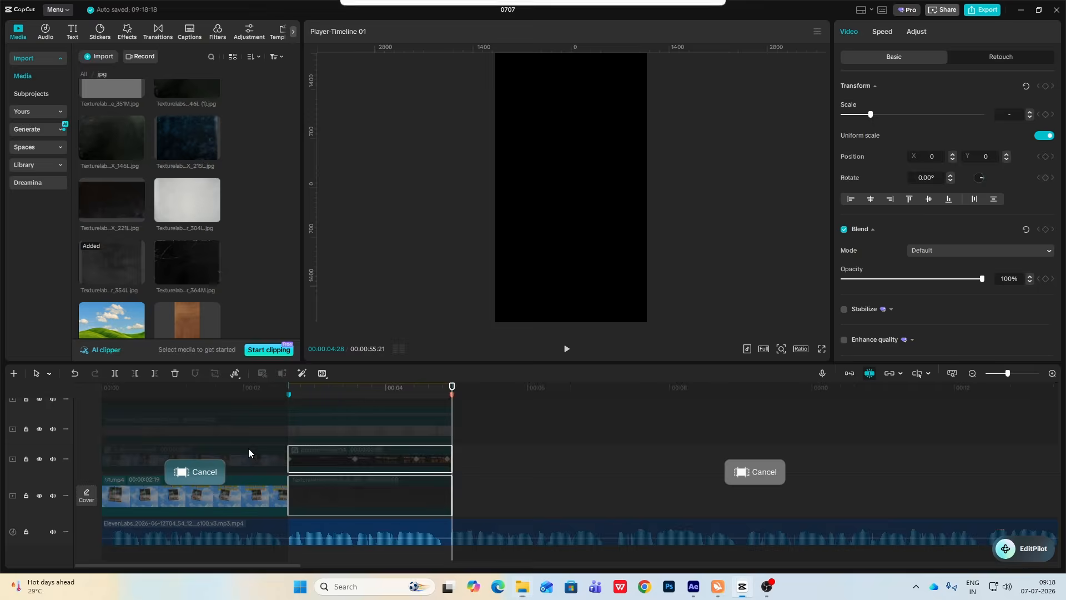
{"action": "scroll", "coordinate": [217, 516], "scroll_direction": "down", "scroll_amount": 3}
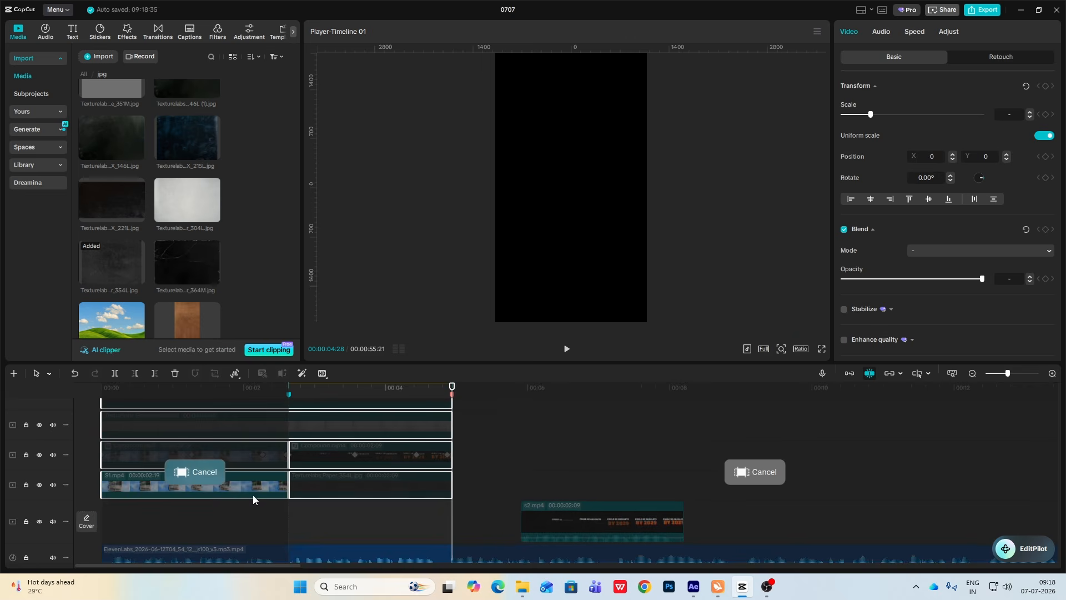
{"action": "left_click", "coordinate": [419, 479]}
{"action": "left_click_drag", "start_coordinate": [541, 484], "coordinate": [331, 478]}
- Separate the audio from s2.mp4 and delete the extracted audio clip
{"action": "right_click", "coordinate": [331, 477]}
{"action": "left_click", "coordinate": [361, 308]}
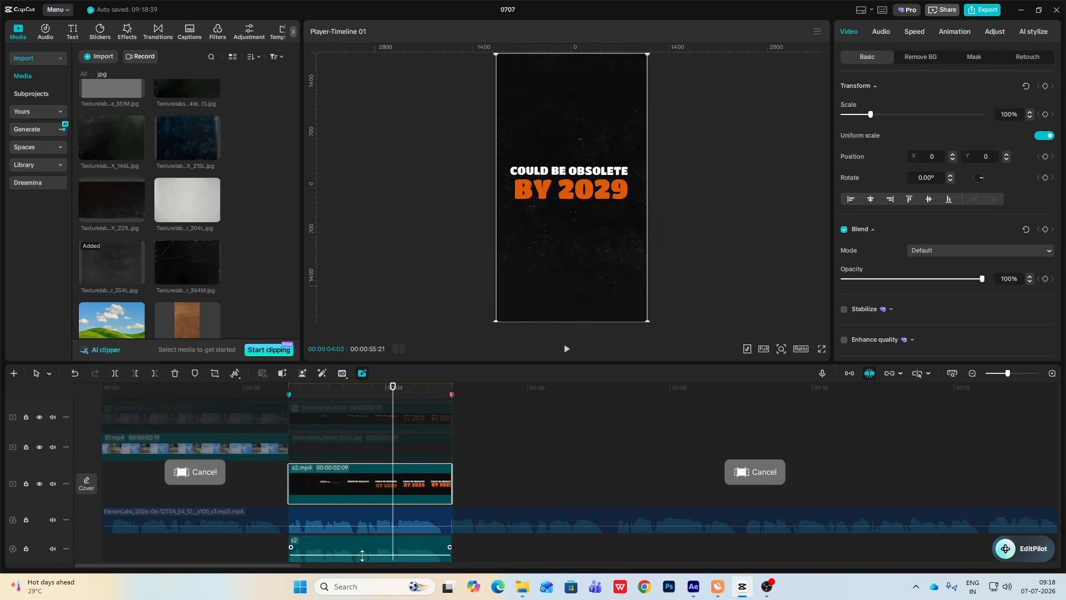
{"action": "key", "text": "Delete"}
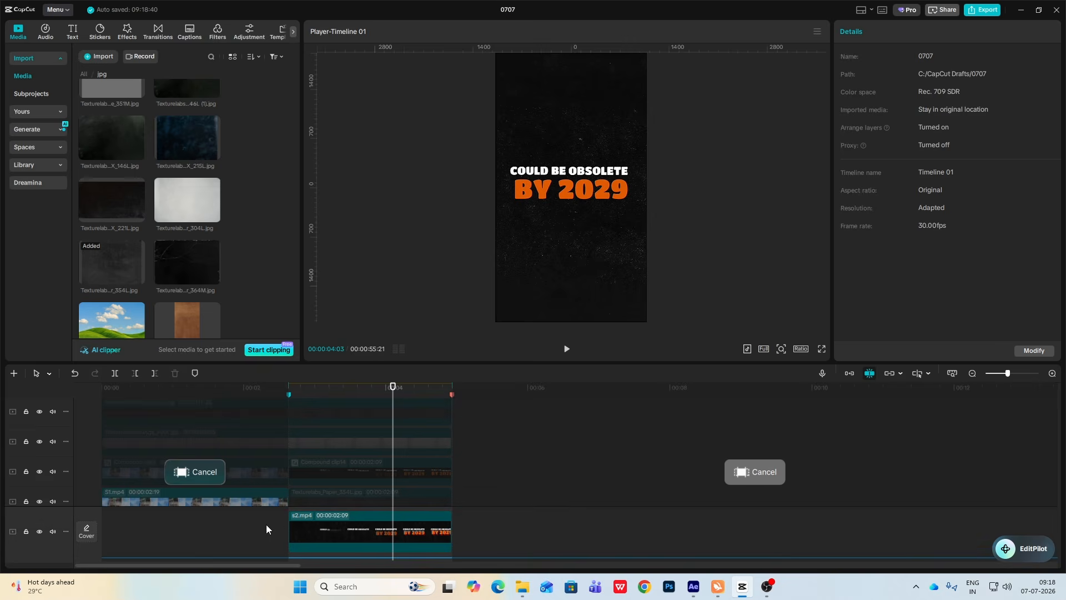
- Play back the rendered scenes, check the reference video's Microsoft building shot, and open the jpg media folder
{"action": "left_click", "coordinate": [247, 524]}
{"action": "left_click", "coordinate": [158, 514]}
{"action": "scroll", "coordinate": [222, 504], "scroll_direction": "down", "scroll_amount": 2}
{"action": "key", "text": "space"}
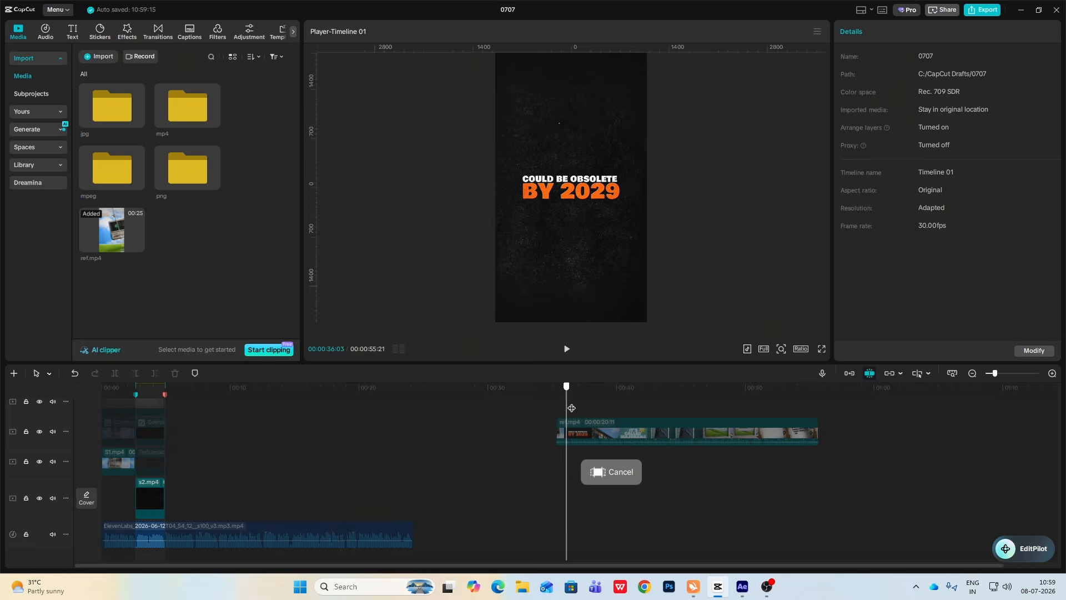
{"action": "left_click_drag", "start_coordinate": [572, 408], "coordinate": [579, 411]}
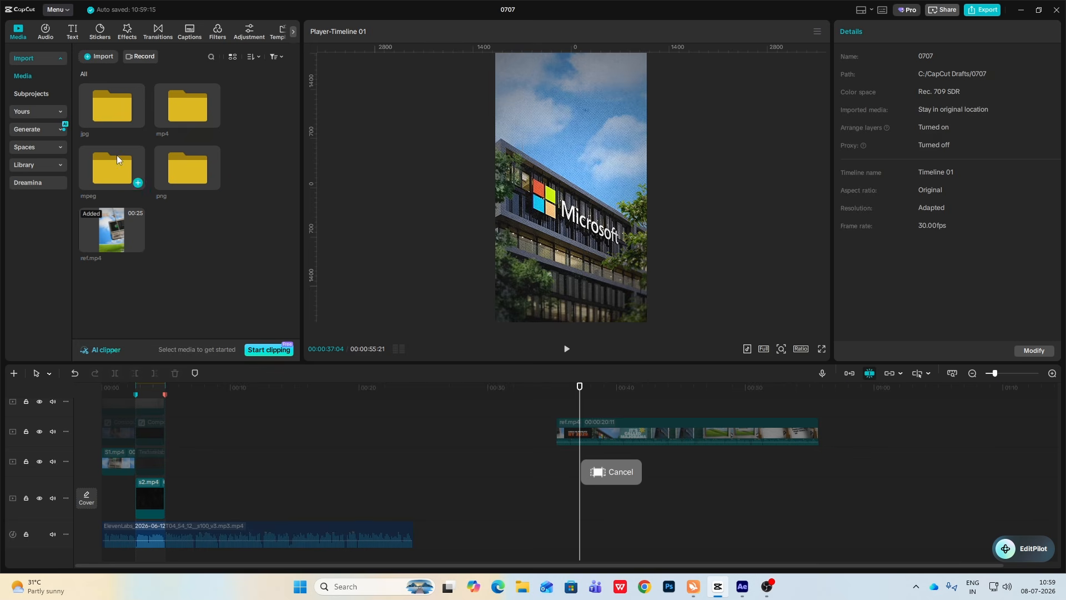
{"action": "double_click", "coordinate": [95, 121]}
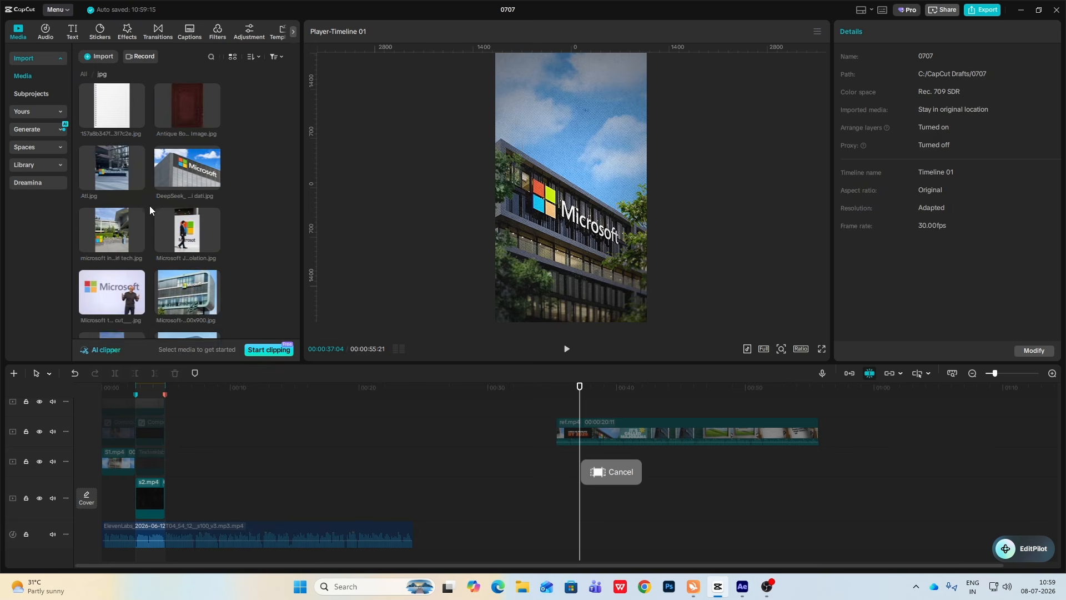
- Add a square shape to the timeline on its own track above the main track, starting directly after s2.mp4
{"action": "left_click", "coordinate": [104, 34]}
{"action": "left_click", "coordinate": [63, 93]}
{"action": "left_click", "coordinate": [52, 76]}
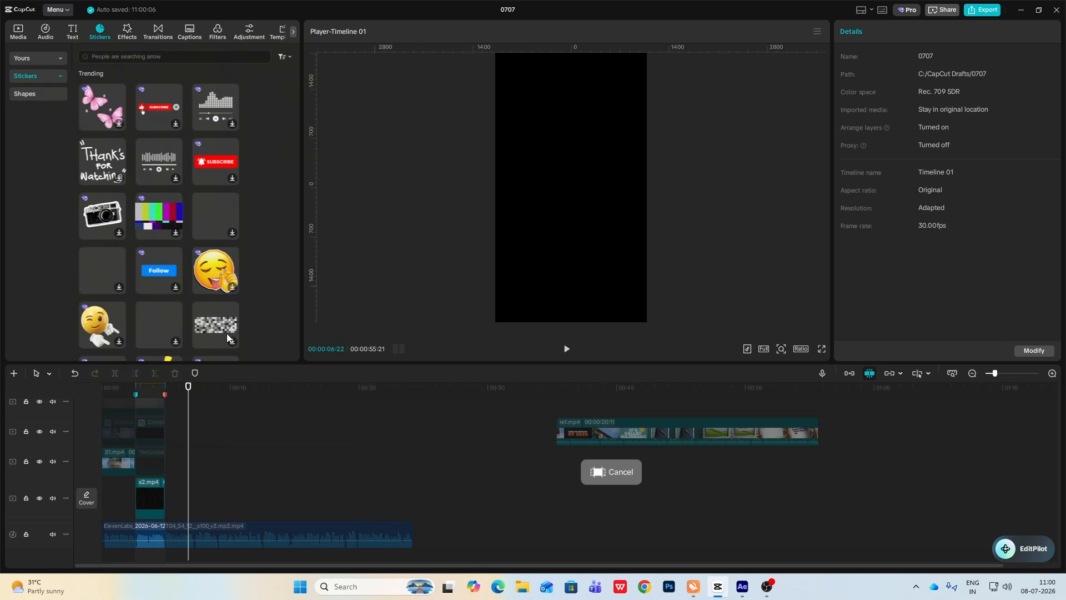
{"action": "left_click", "coordinate": [24, 93]}
{"action": "left_click_drag", "start_coordinate": [118, 96], "coordinate": [171, 415]}
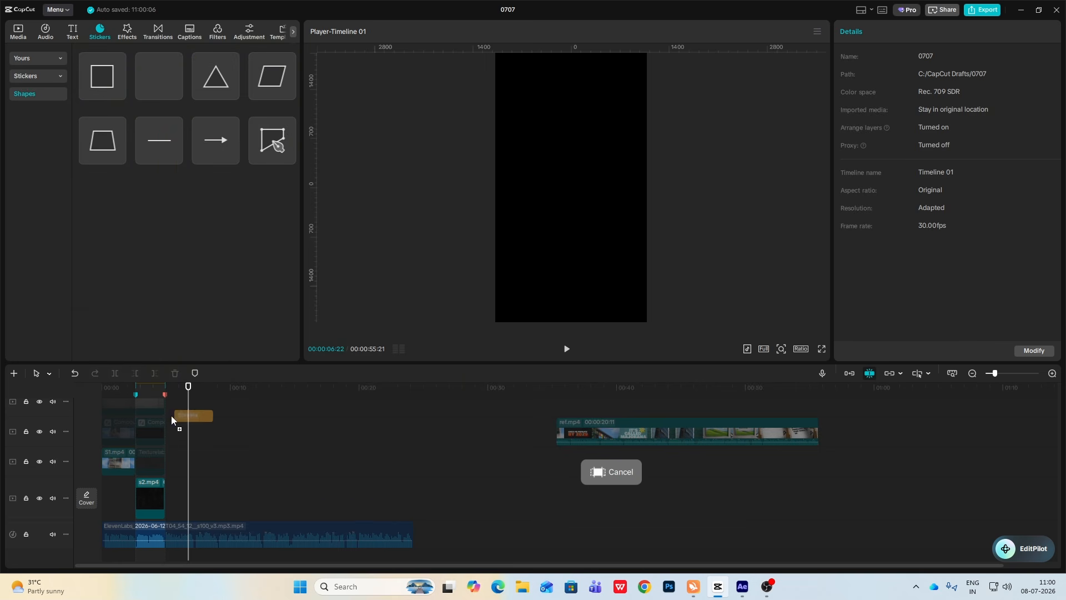
{"action": "left_click_drag", "start_coordinate": [168, 490], "coordinate": [172, 482]}
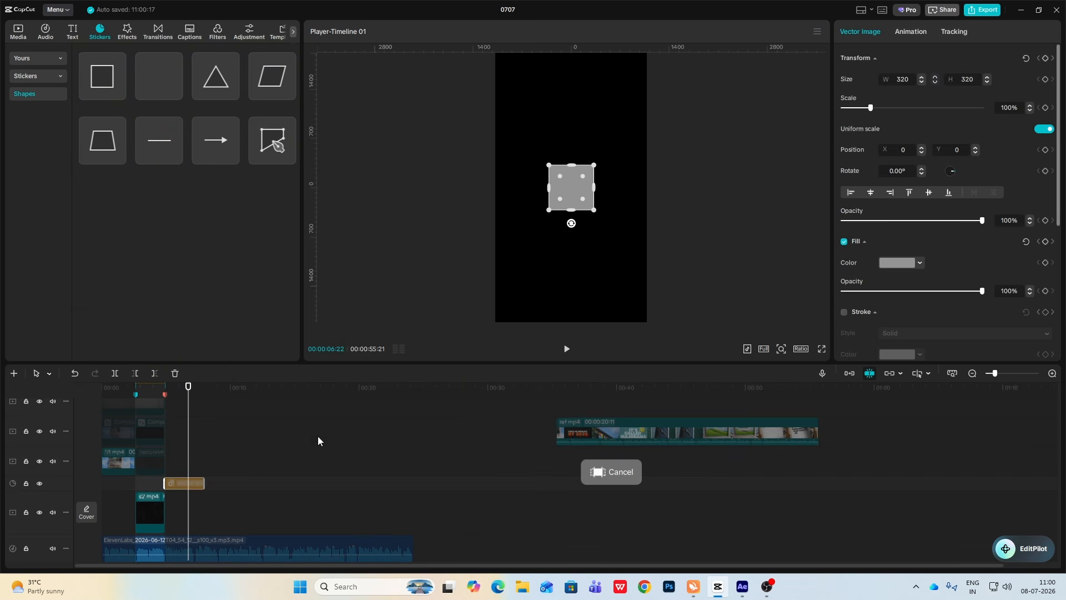
- Scale the grey square shape up to 600% so it fills the whole frame
{"action": "left_click_drag", "start_coordinate": [870, 108], "coordinate": [982, 108]}
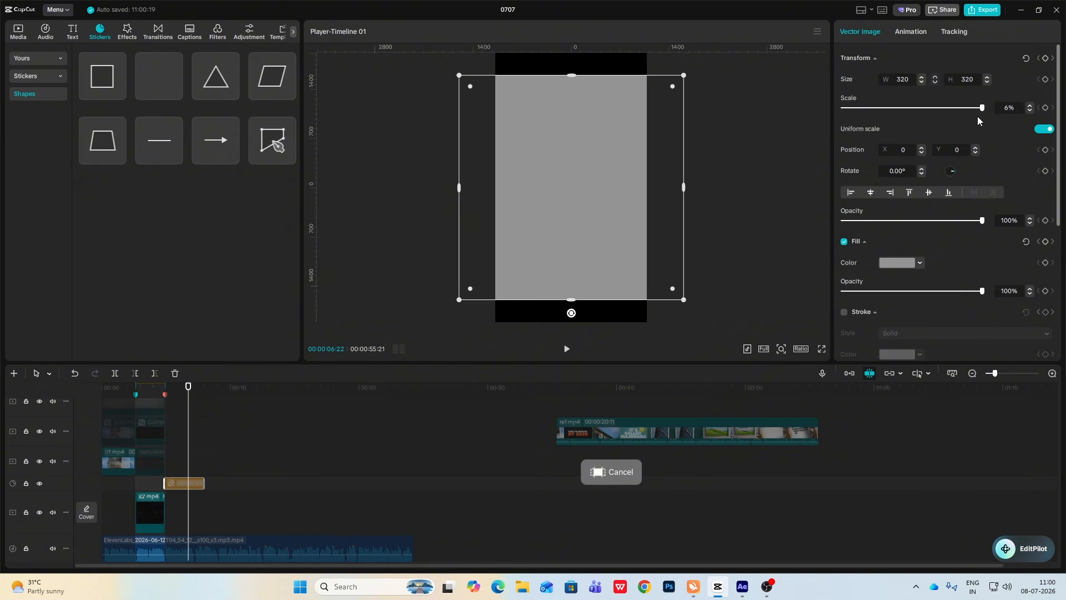
{"action": "left_click", "coordinate": [778, 149]}
{"action": "left_click", "coordinate": [185, 483]}
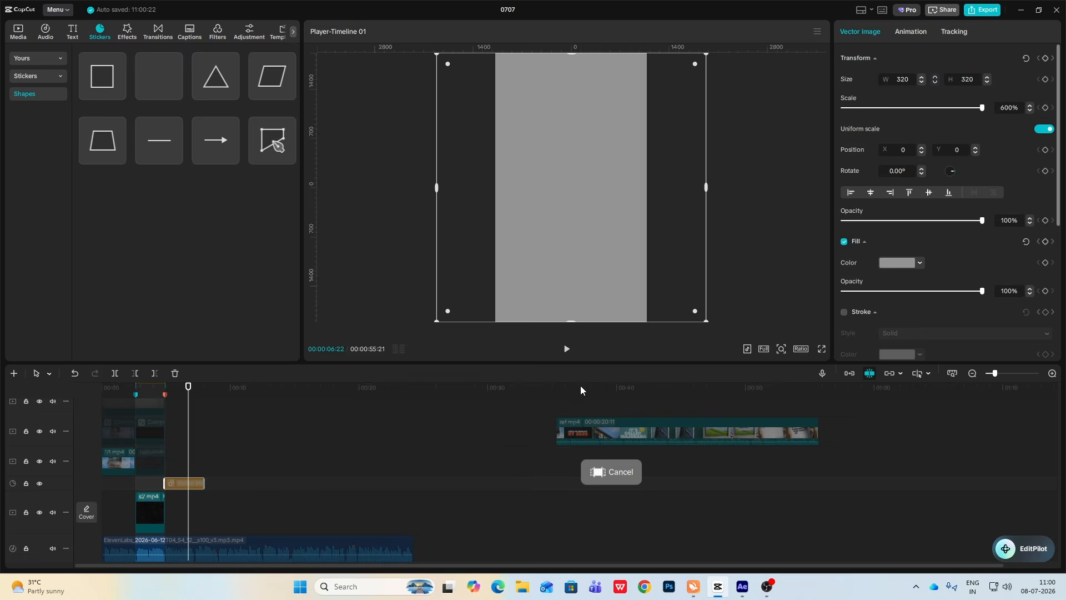
- Set the square's fill to sky blue (5EA3E5) sampled from the sky in the reference video
{"action": "left_click", "coordinate": [598, 387]}
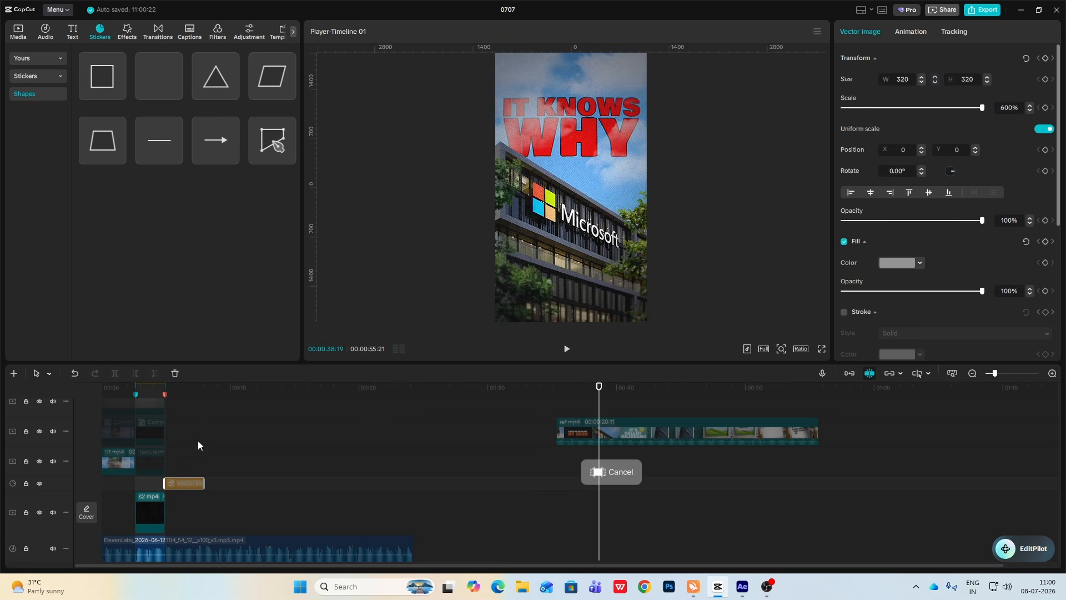
{"action": "left_click", "coordinate": [911, 265]}
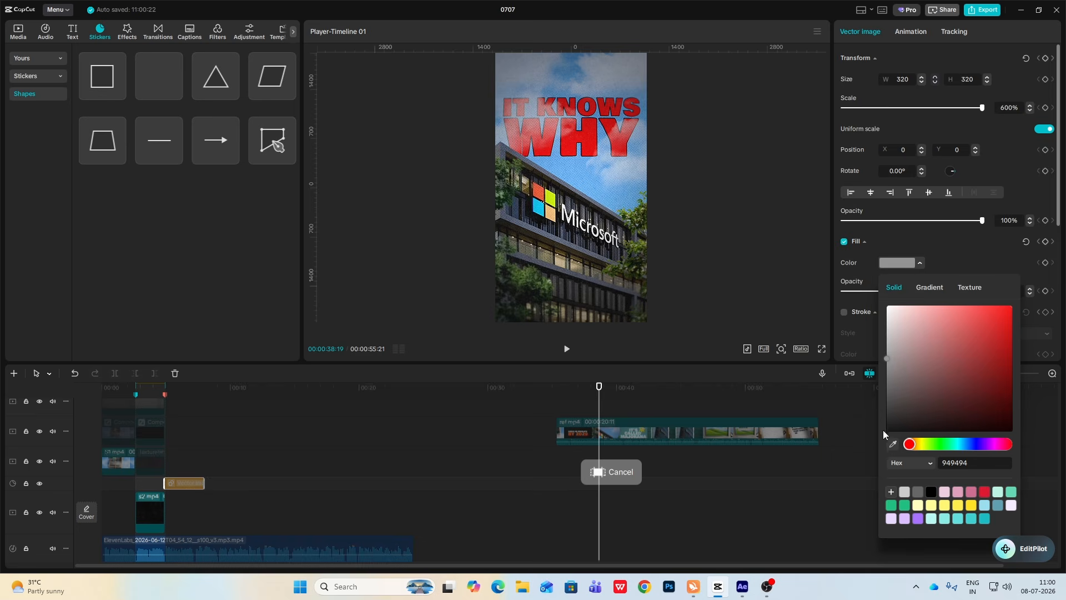
{"action": "left_click", "coordinate": [578, 171]}
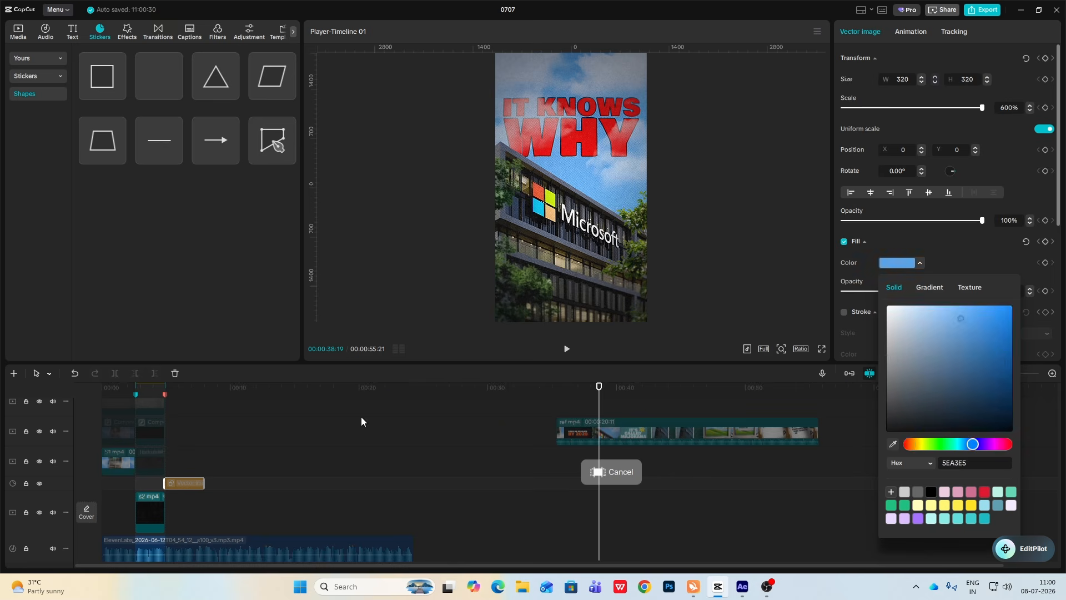
{"action": "left_click", "coordinate": [179, 466]}
{"action": "left_click", "coordinate": [179, 484]}
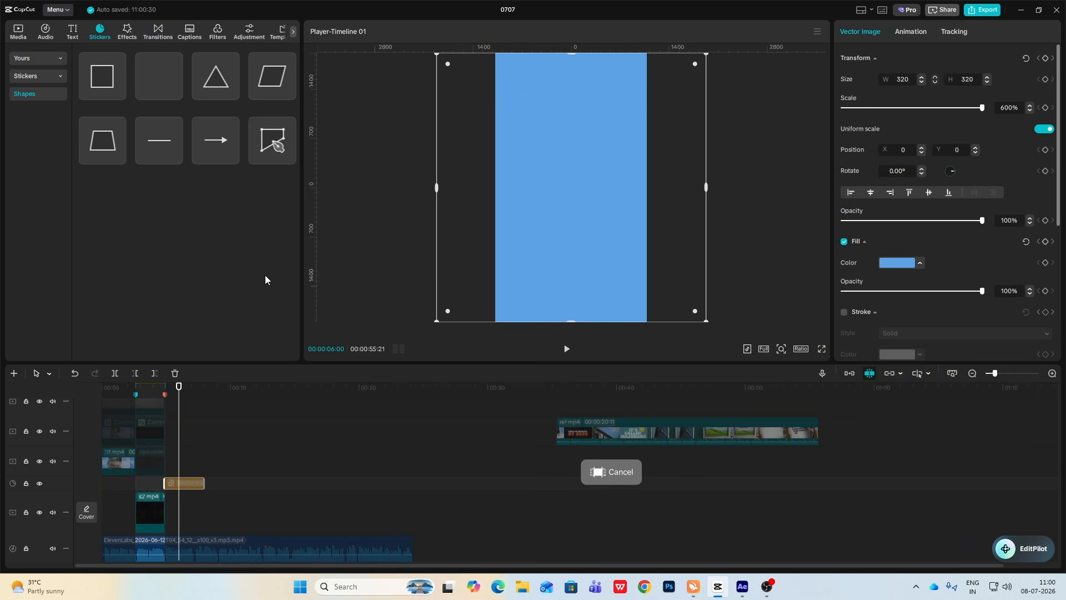
- Add the cloud images 22.png, 10.png and 31.png from the png folder on separate tracks above the blue background
{"action": "left_click", "coordinate": [19, 32]}
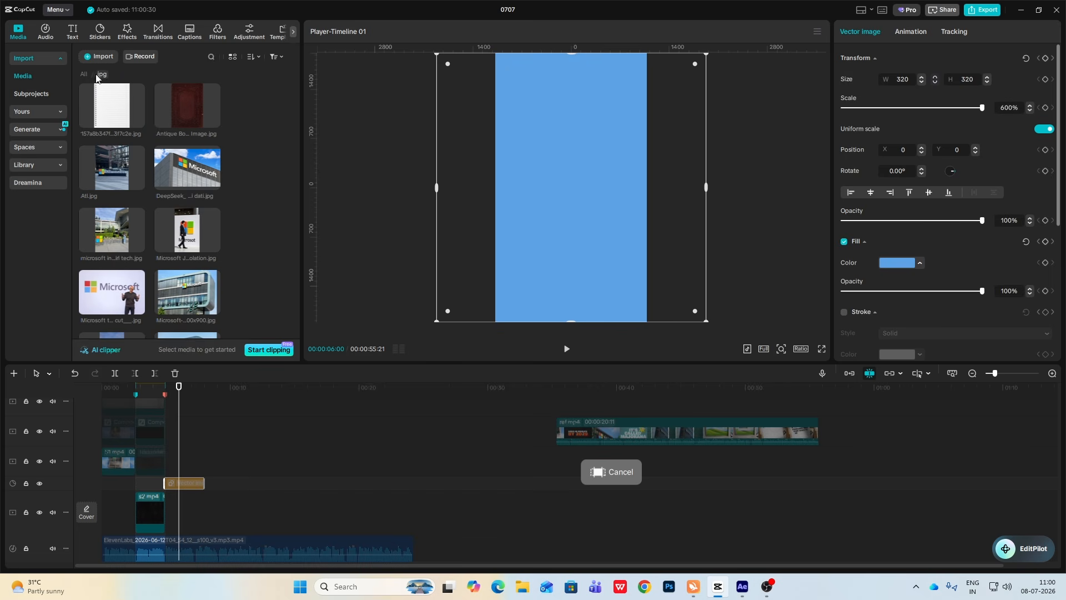
{"action": "double_click", "coordinate": [185, 167]}
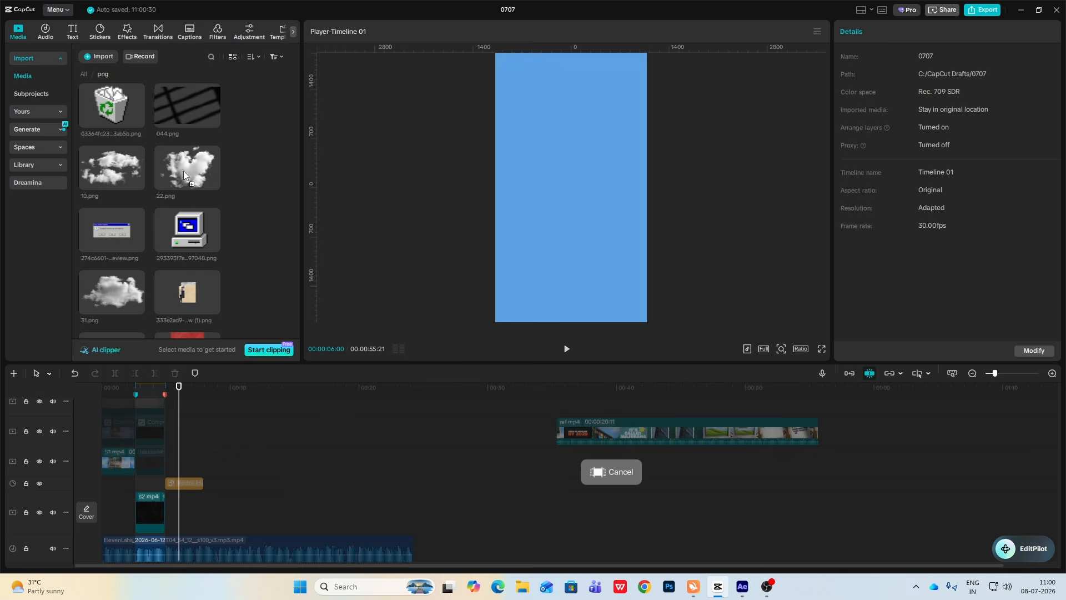
{"action": "left_click_drag", "start_coordinate": [183, 171], "coordinate": [169, 457]}
{"action": "left_click_drag", "start_coordinate": [106, 171], "coordinate": [169, 430]}
{"action": "left_click_drag", "start_coordinate": [112, 292], "coordinate": [169, 402]}
- Reposition and resize the three cloud images so they spread over the upper part of the blue sky
{"action": "left_click_drag", "start_coordinate": [544, 205], "coordinate": [545, 127]}
{"action": "left_click_drag", "start_coordinate": [597, 236], "coordinate": [513, 253]}
{"action": "left_click_drag", "start_coordinate": [563, 263], "coordinate": [621, 311]}
{"action": "left_click_drag", "start_coordinate": [538, 188], "coordinate": [639, 138]}
{"action": "left_click_drag", "start_coordinate": [466, 169], "coordinate": [418, 127]}
{"action": "left_click", "coordinate": [634, 113]}
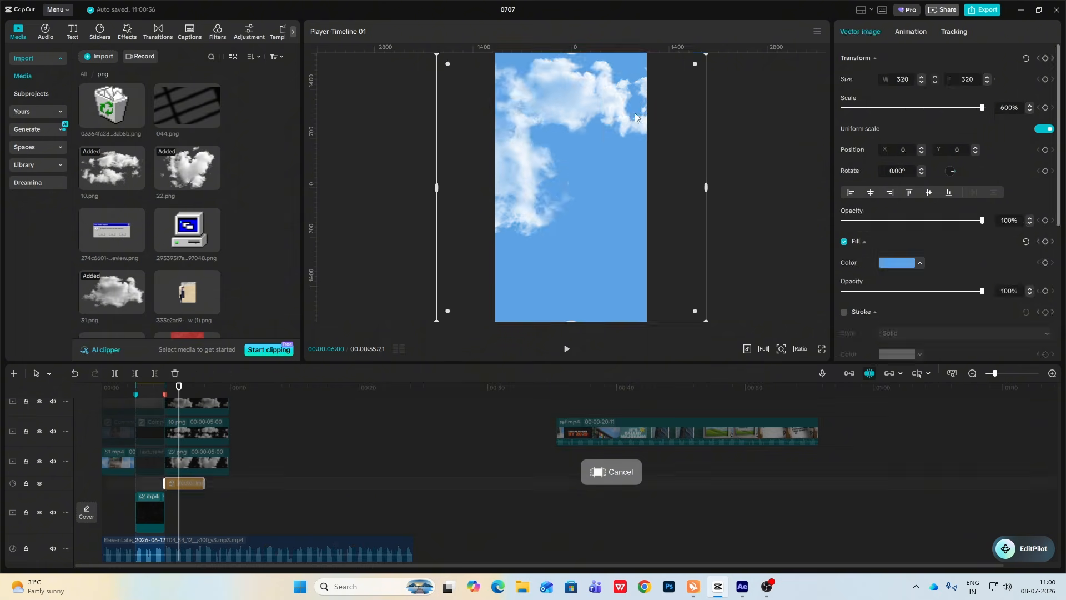
{"action": "left_click_drag", "start_coordinate": [549, 100], "coordinate": [605, 219]}
{"action": "left_click_drag", "start_coordinate": [633, 139], "coordinate": [658, 155]}
- Add the Microsoft building png above the clouds, then enlarge it to about 196% and position it across the lower frame
{"action": "scroll", "coordinate": [193, 227], "scroll_direction": "down", "scroll_amount": 15}
{"action": "left_click_drag", "start_coordinate": [112, 236], "coordinate": [182, 403]}
{"action": "left_click_drag", "start_coordinate": [647, 244], "coordinate": [750, 321]}
{"action": "left_click_drag", "start_coordinate": [600, 209], "coordinate": [543, 224]}
{"action": "left_click_drag", "start_coordinate": [692, 68], "coordinate": [662, 97]}
- Add the two tree pngs above the building, placing the enlarged dark green tree at its left and the lighter tree at its right
{"action": "left_click_drag", "start_coordinate": [187, 298], "coordinate": [183, 403]}
{"action": "left_click_drag", "start_coordinate": [570, 222], "coordinate": [472, 261]}
{"action": "left_click_drag", "start_coordinate": [508, 167], "coordinate": [578, 90]}
{"action": "left_click_drag", "start_coordinate": [191, 243], "coordinate": [183, 402]}
{"action": "left_click_drag", "start_coordinate": [571, 222], "coordinate": [694, 261]}
- Check the building shot in the reference video and apply the Newspaper Unfurls effect to the building clip
{"action": "left_click", "coordinate": [584, 465]}
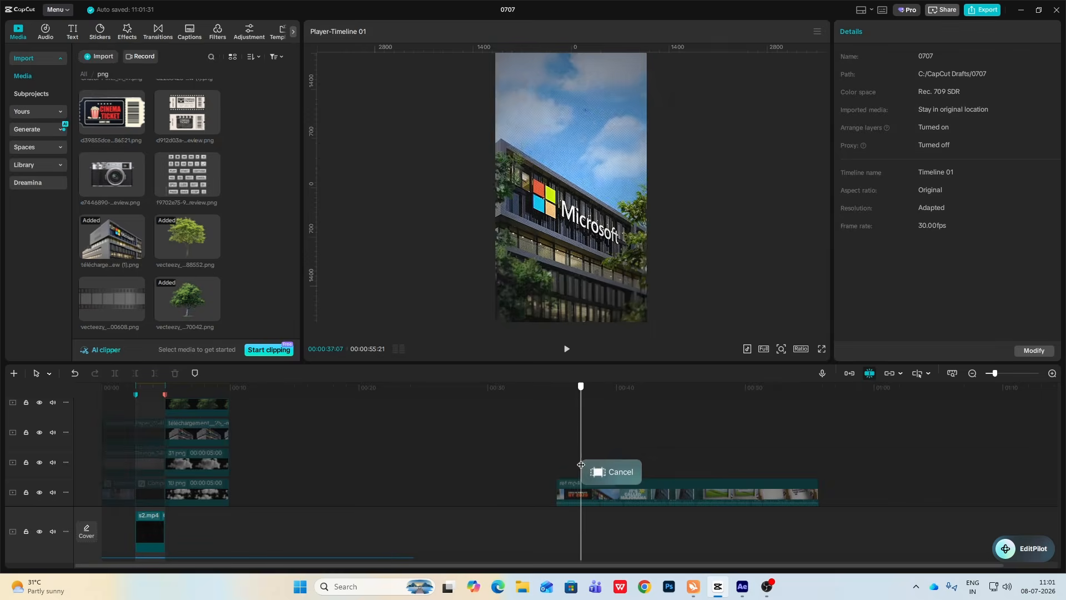
{"action": "left_click_drag", "start_coordinate": [580, 464], "coordinate": [578, 452]}
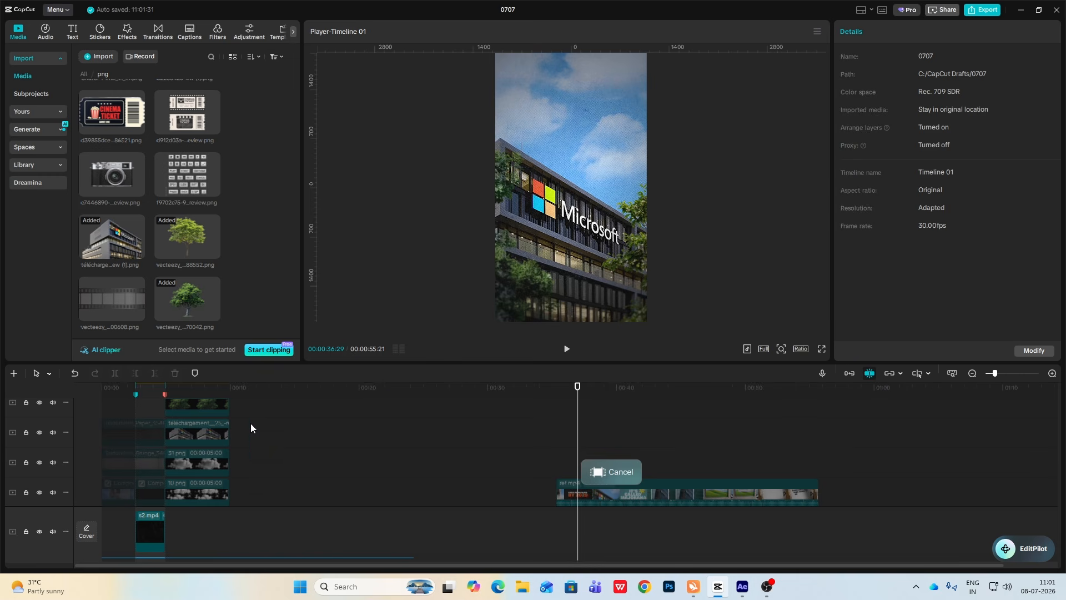
{"action": "left_click", "coordinate": [198, 438]}
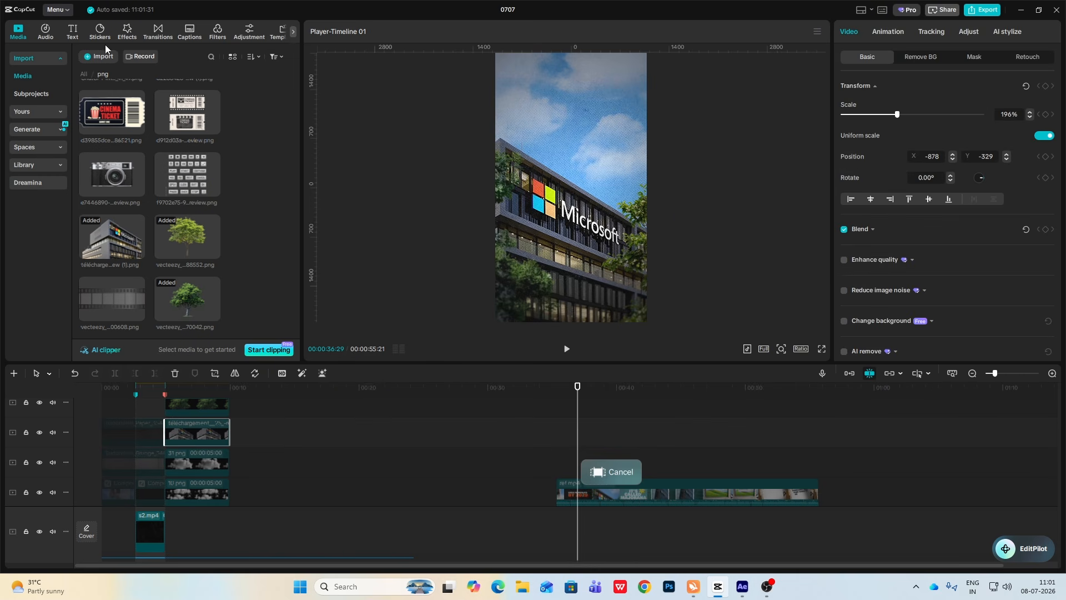
{"action": "left_click", "coordinate": [129, 37]}
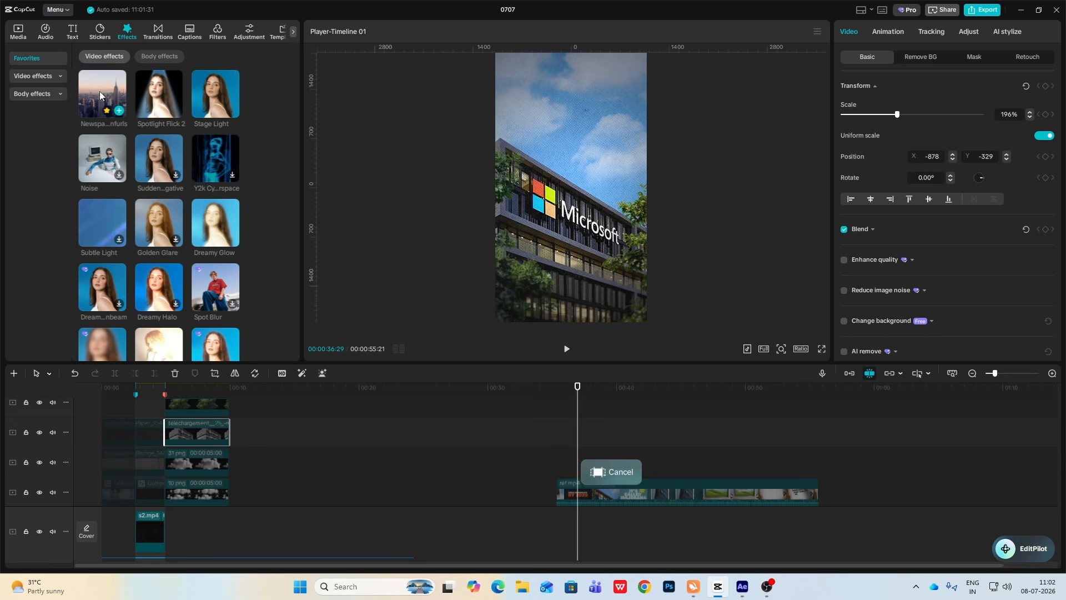
{"action": "left_click_drag", "start_coordinate": [100, 94], "coordinate": [184, 422]}
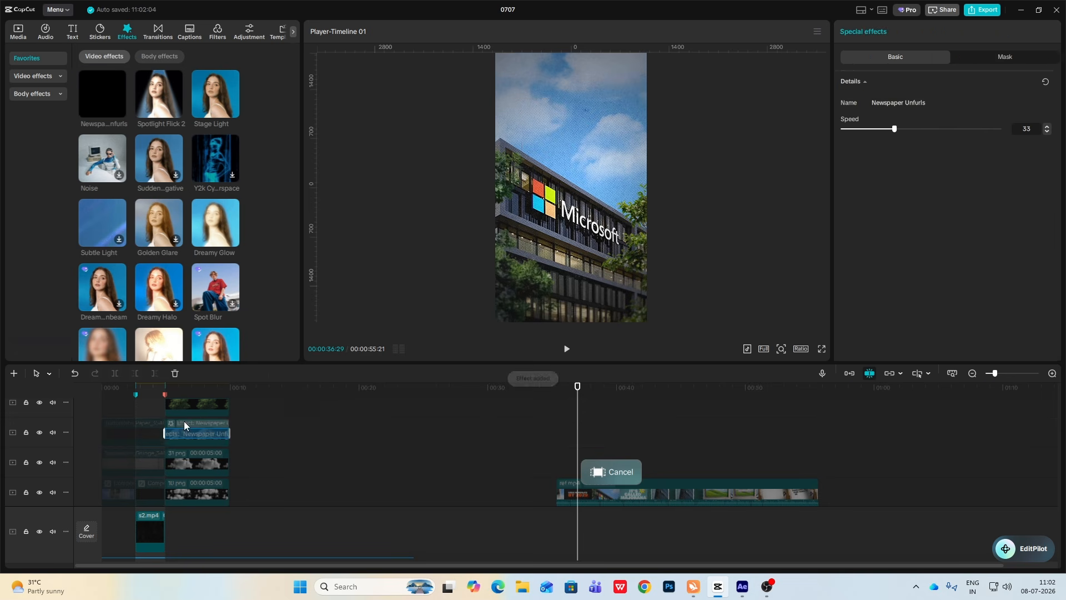
- Preview the unfurling building and turn its clip into a compound clip
{"action": "key", "text": "space"}
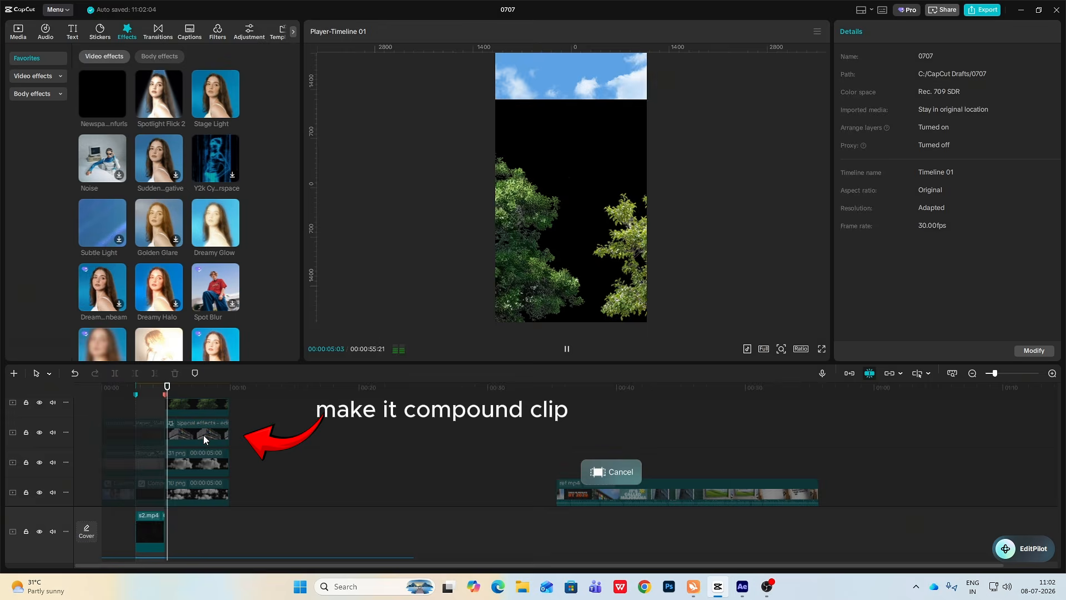
{"action": "key", "text": "space"}
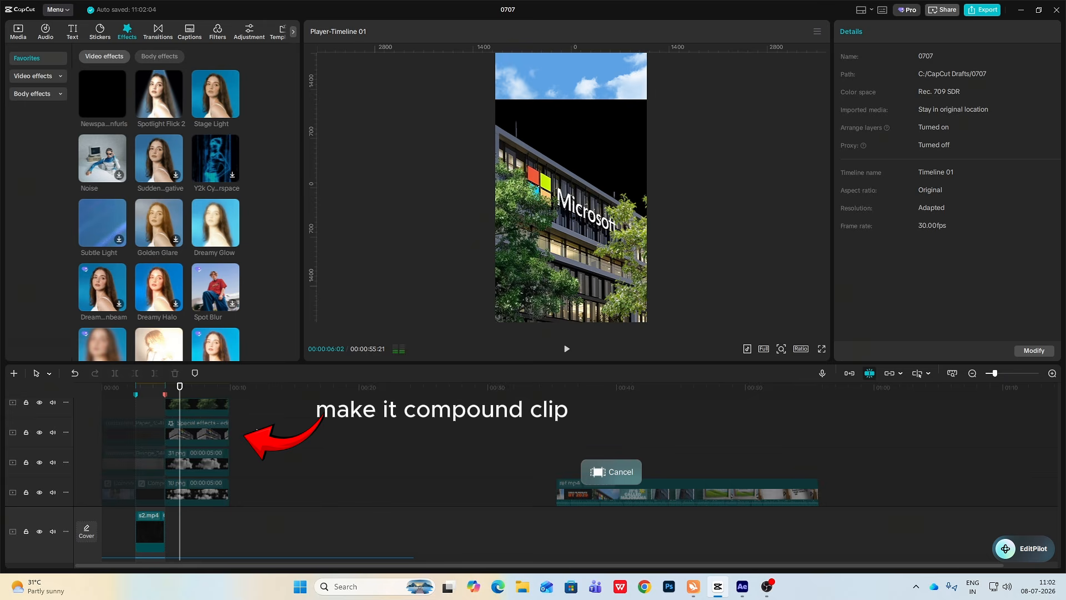
{"action": "left_click", "coordinate": [208, 432]}
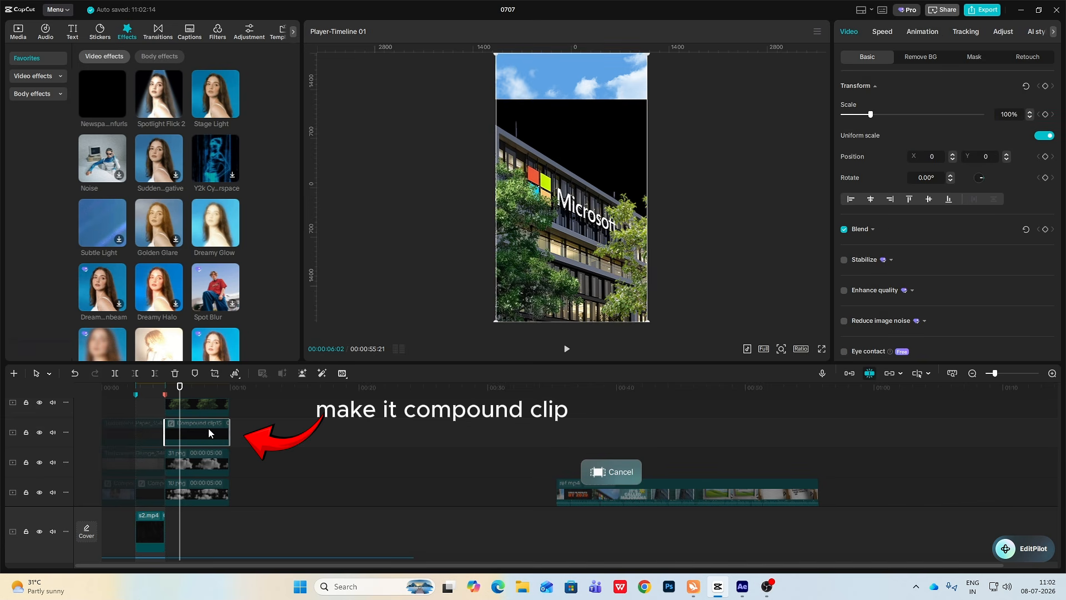
- Add an inverted Split mask to the compound clip, following the building's roofline at 32° rotation and position X 47, Y 91
{"action": "left_click", "coordinate": [921, 56]}
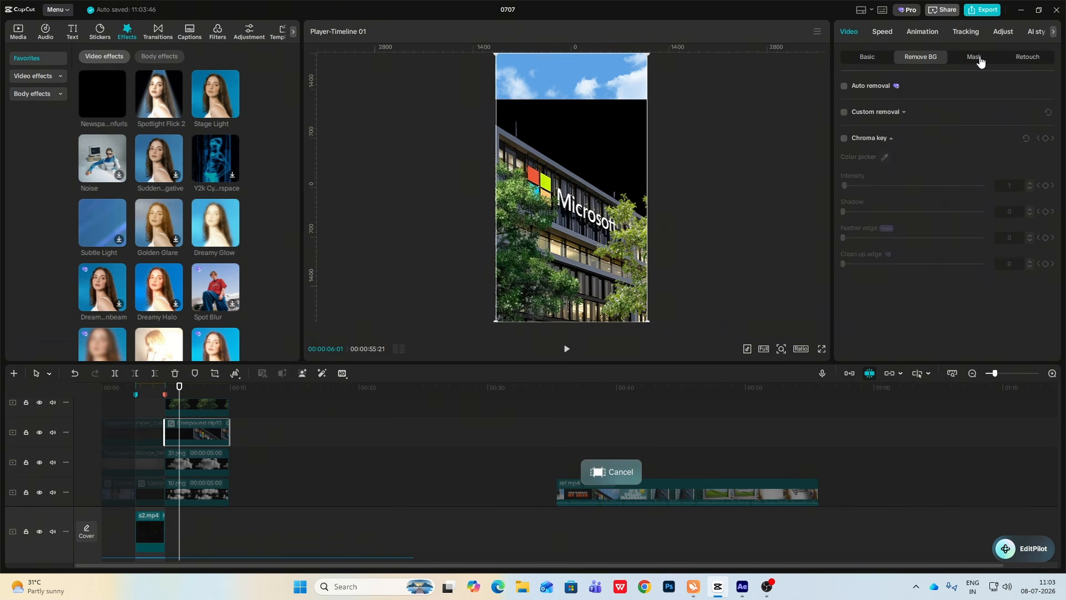
{"action": "left_click", "coordinate": [979, 60]}
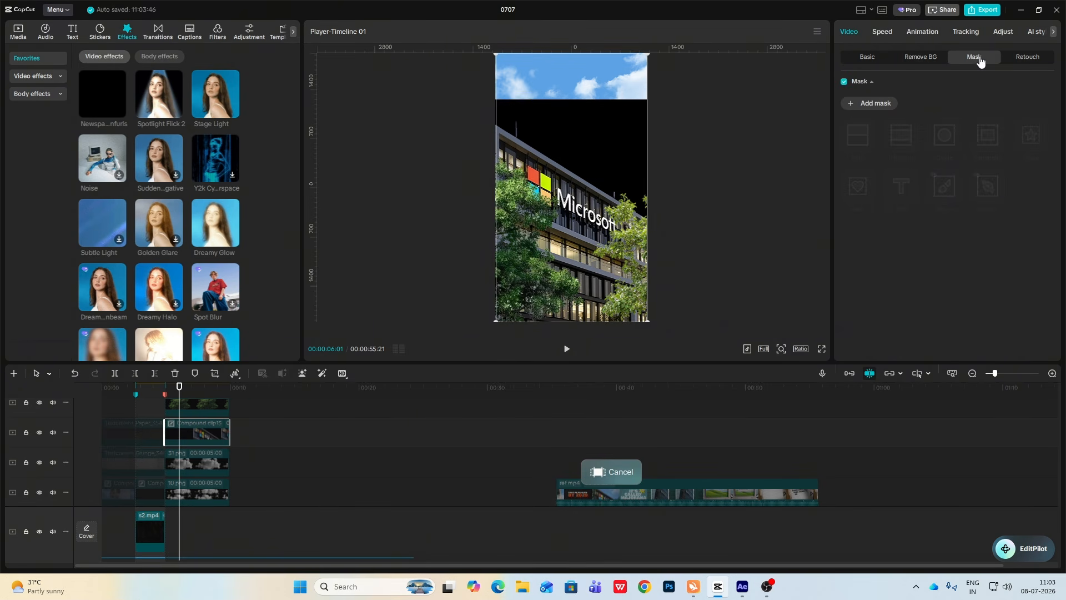
{"action": "left_click", "coordinate": [881, 108]}
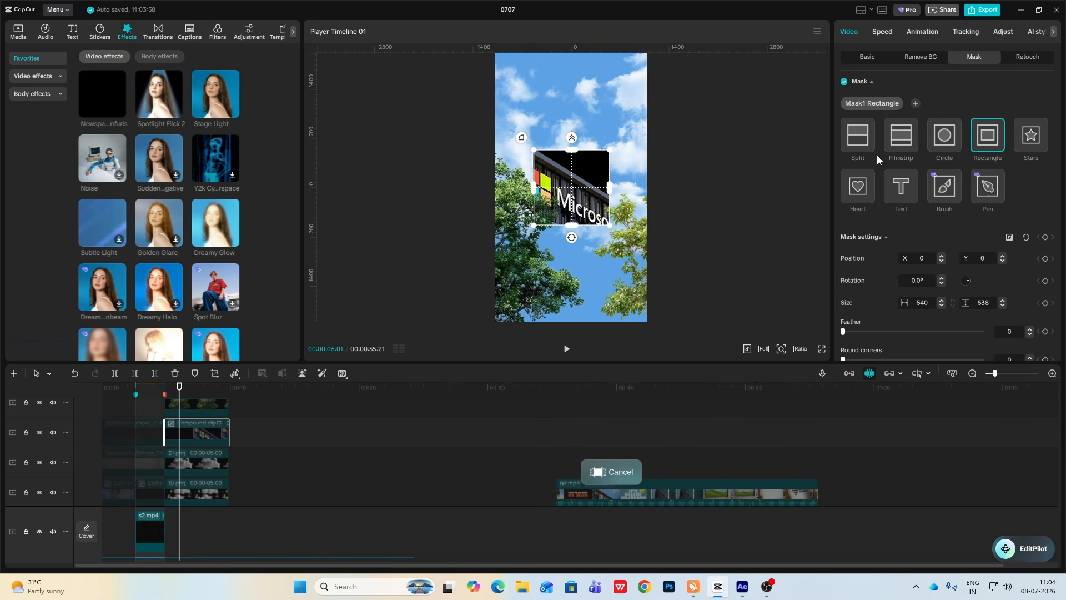
{"action": "left_click", "coordinate": [859, 137]}
{"action": "left_click_drag", "start_coordinate": [574, 202], "coordinate": [597, 175]}
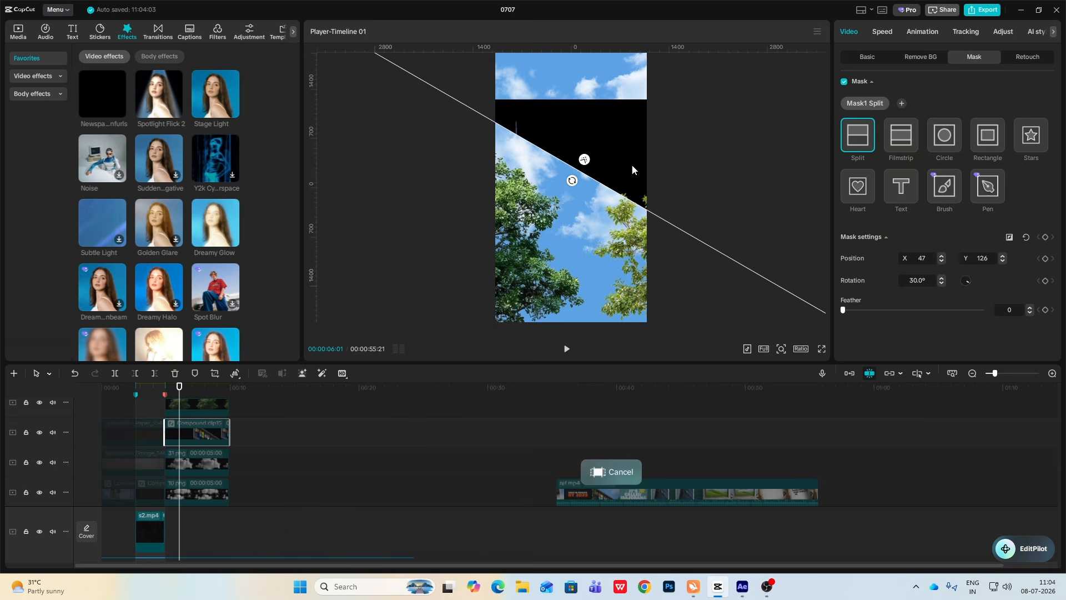
{"action": "left_click", "coordinate": [1009, 237]}
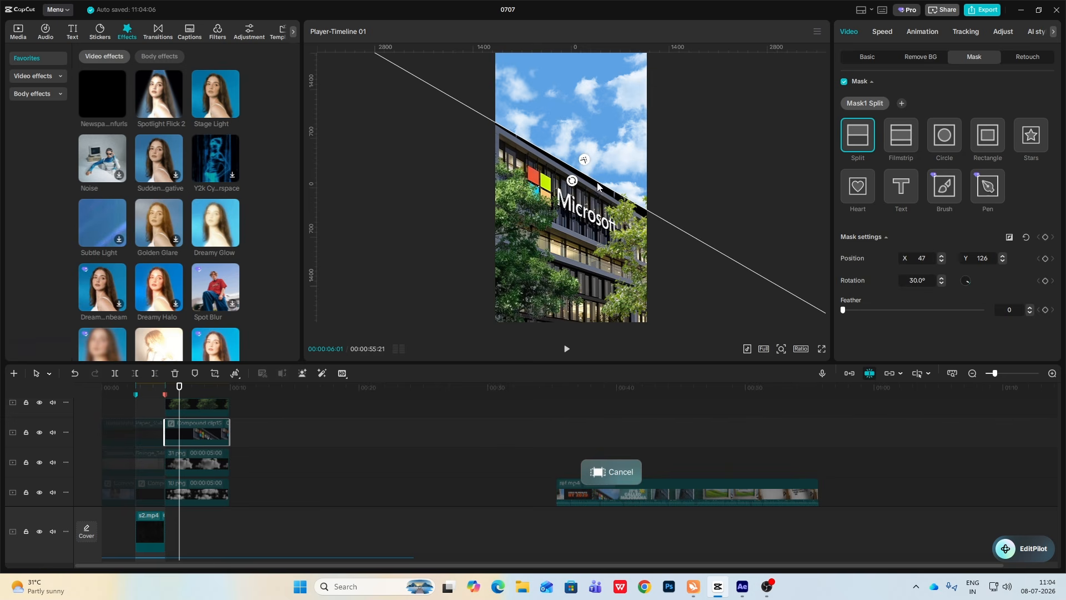
{"action": "left_click_drag", "start_coordinate": [598, 183], "coordinate": [579, 194]}
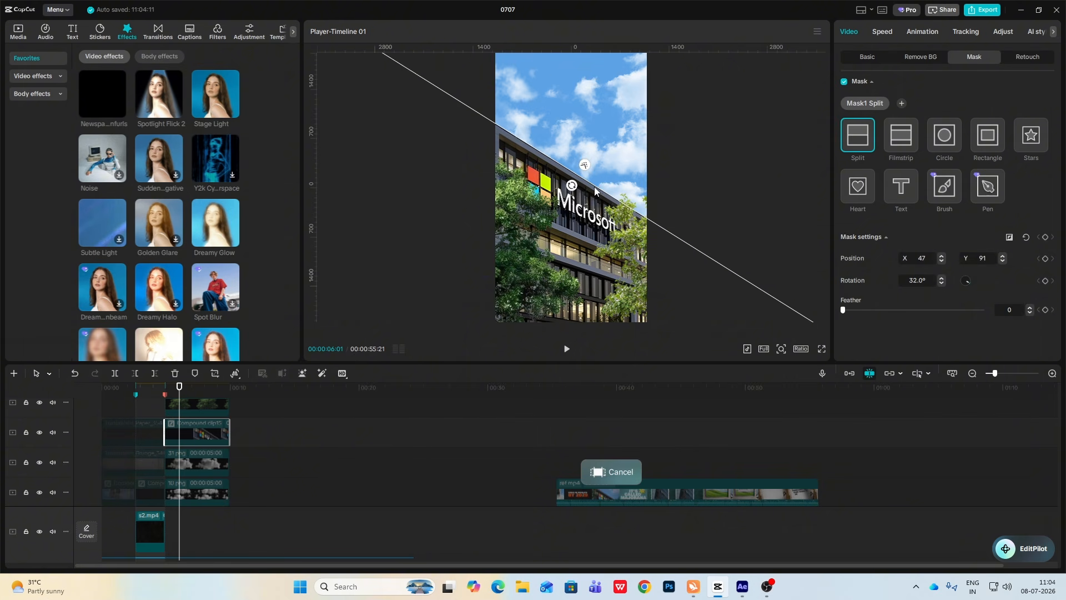
{"action": "left_click", "coordinate": [867, 56]}
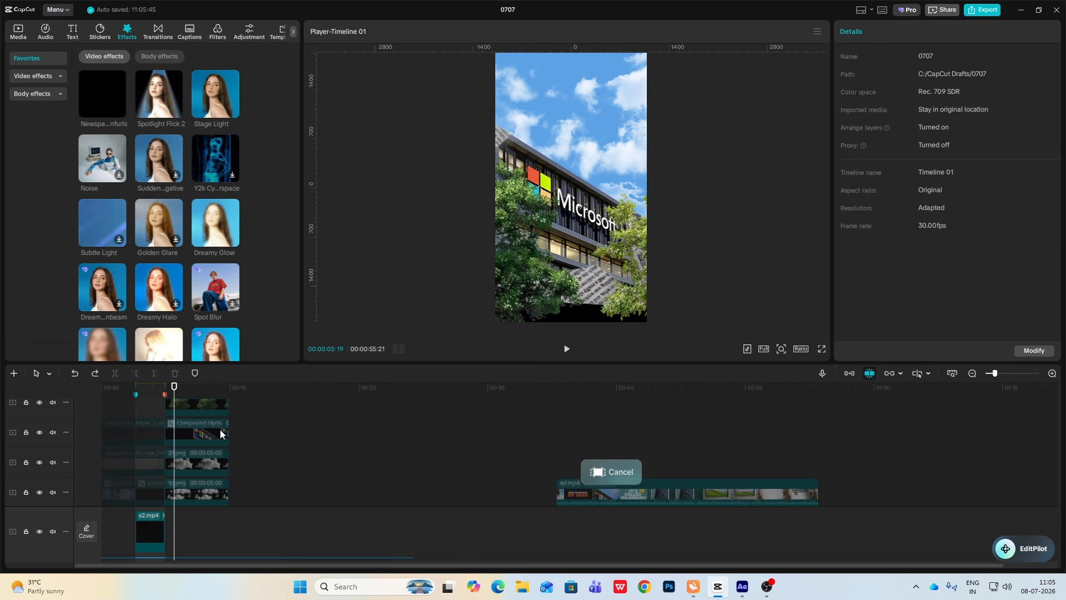
- Trim the compound clip's empty beginning up to 00:00:05:07 and move the clip back to start at 00:00:04:28
{"action": "left_click", "coordinate": [164, 411]}
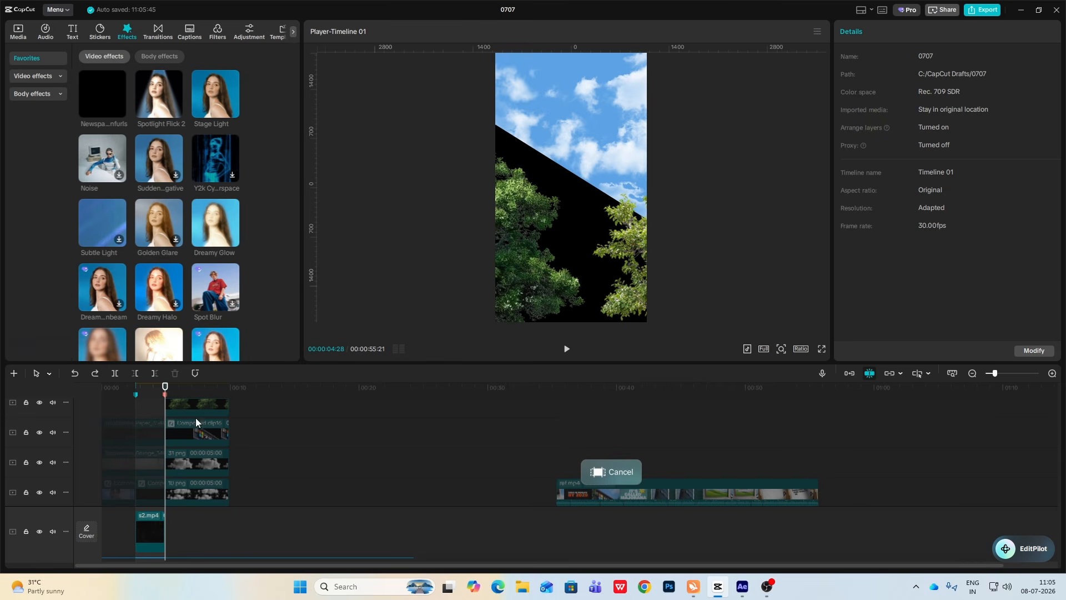
{"action": "left_click", "coordinate": [195, 434]}
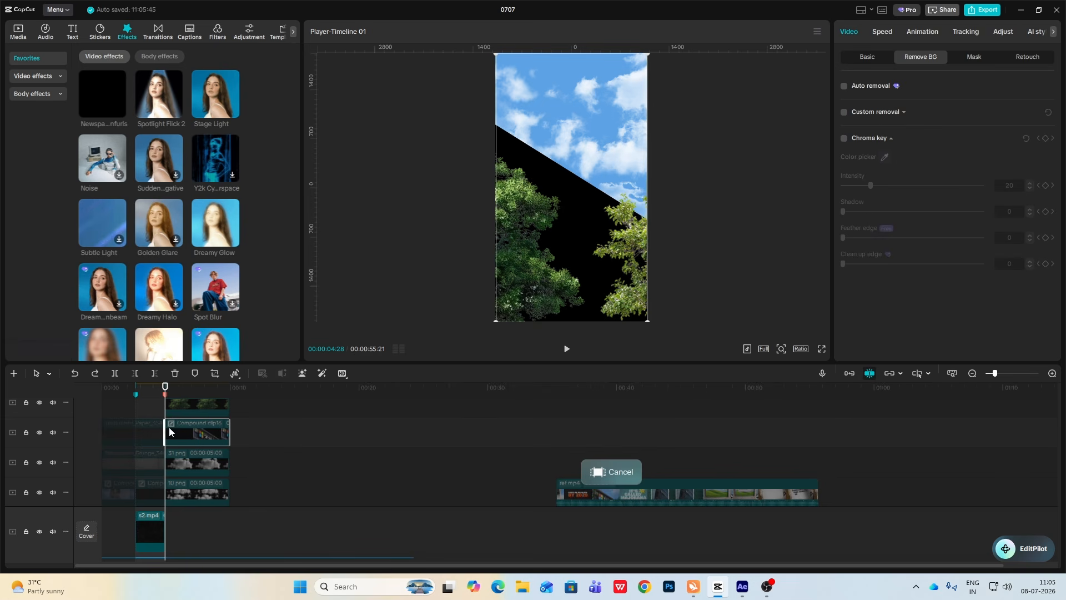
{"action": "key", "text": "Right"}
{"action": "key", "text": "Right"}
{"action": "key", "text": "Right"}
{"action": "key", "text": "Right"}
{"action": "key", "text": "Right"}
{"action": "key", "text": "Right"}
{"action": "key", "text": "Right"}
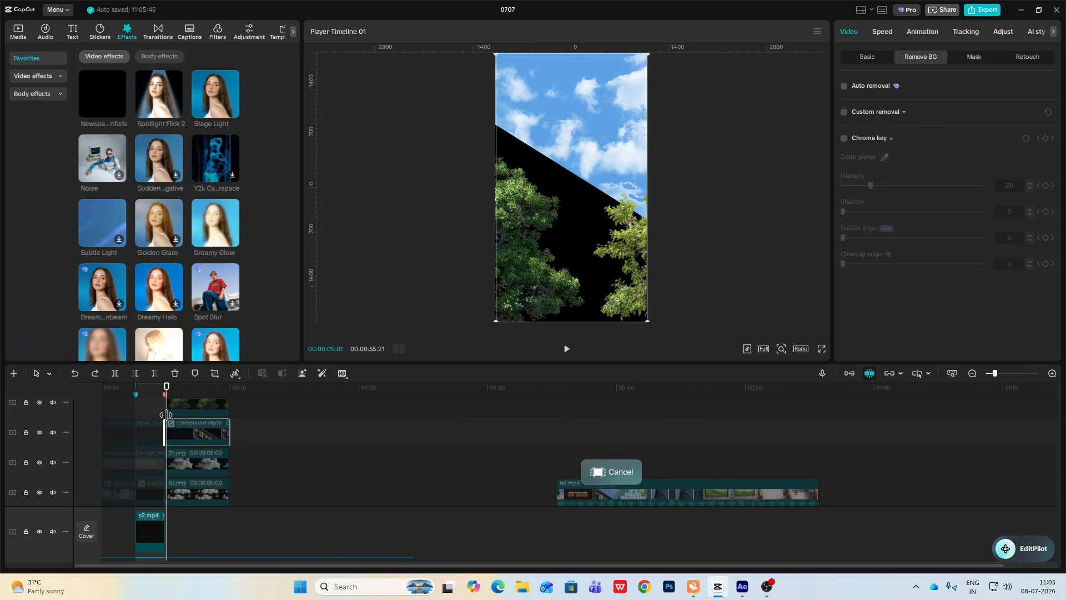
{"action": "key", "text": "Right"}
{"action": "key", "text": "Right"}
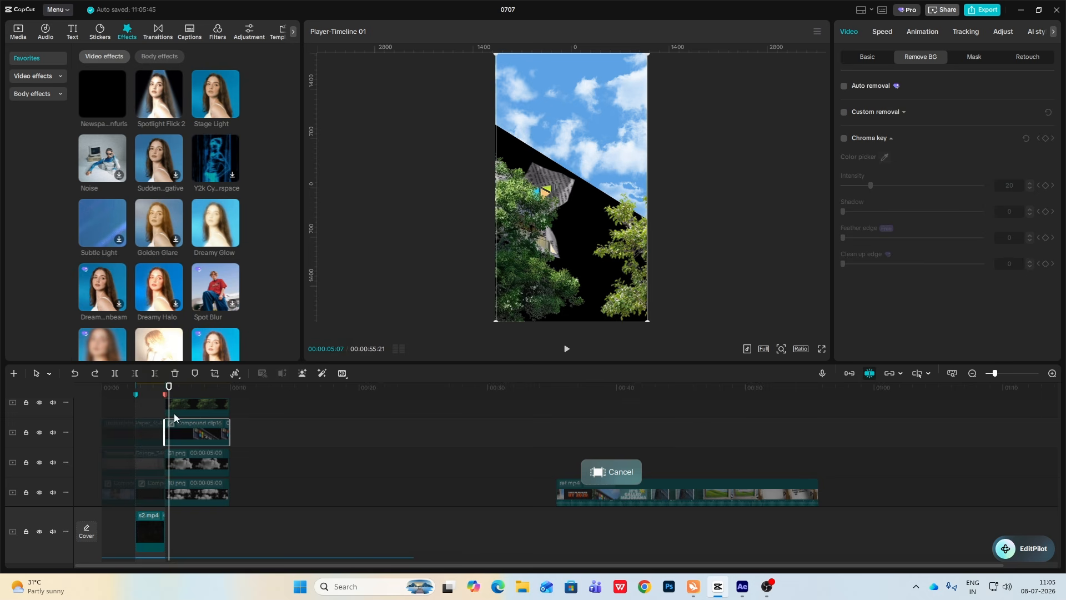
{"action": "left_click_drag", "start_coordinate": [165, 430], "coordinate": [193, 438]}
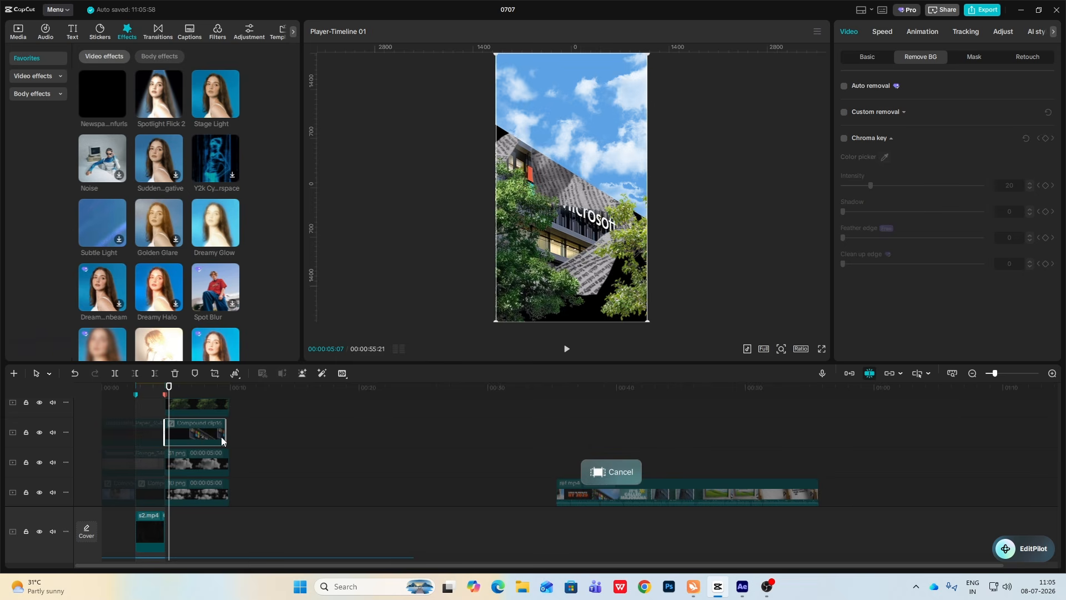
- Add Transform keyframes to the compound clip at its start (00:00:04:28) and at 00:00:06:21
{"action": "left_click", "coordinate": [165, 416]}
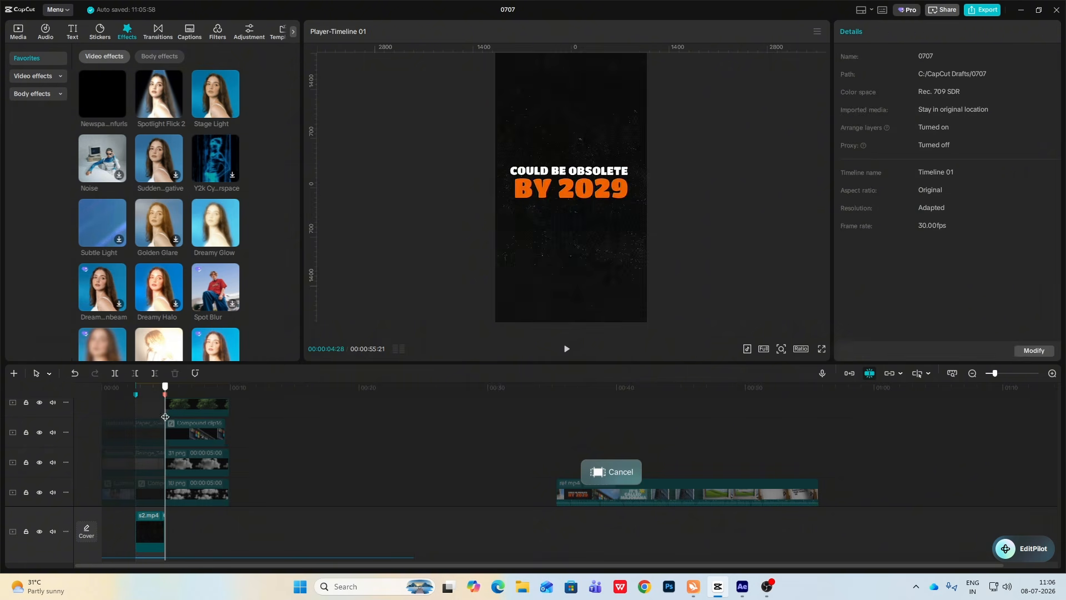
{"action": "left_click", "coordinate": [183, 432]}
{"action": "left_click", "coordinate": [869, 56]}
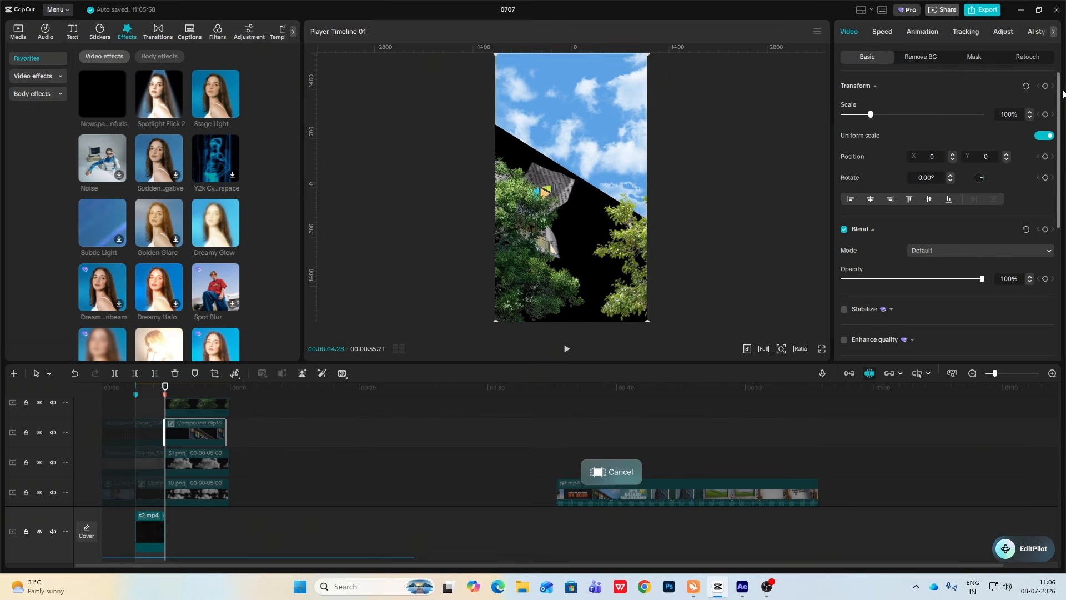
{"action": "left_click", "coordinate": [1045, 86]}
{"action": "left_click_drag", "start_coordinate": [165, 390], "coordinate": [187, 396]}
{"action": "left_click", "coordinate": [1046, 86]}
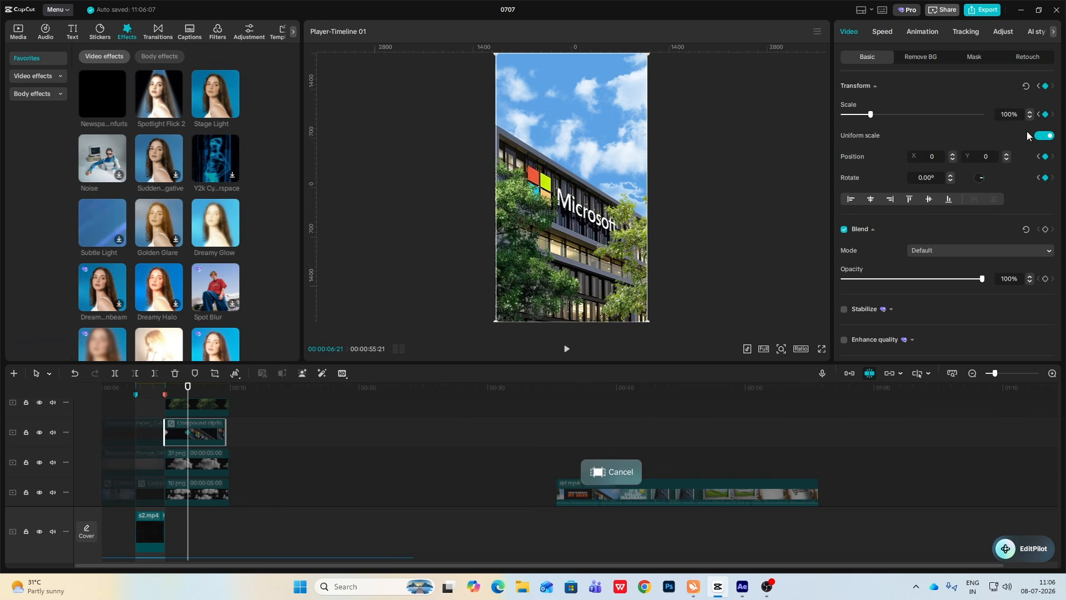
- Lower the compound clip to Y -2838 at its 00:00:04:28 keyframe and apply an ease-out preset curve to its vertical movement
{"action": "left_click_drag", "start_coordinate": [189, 391], "coordinate": [165, 390]}
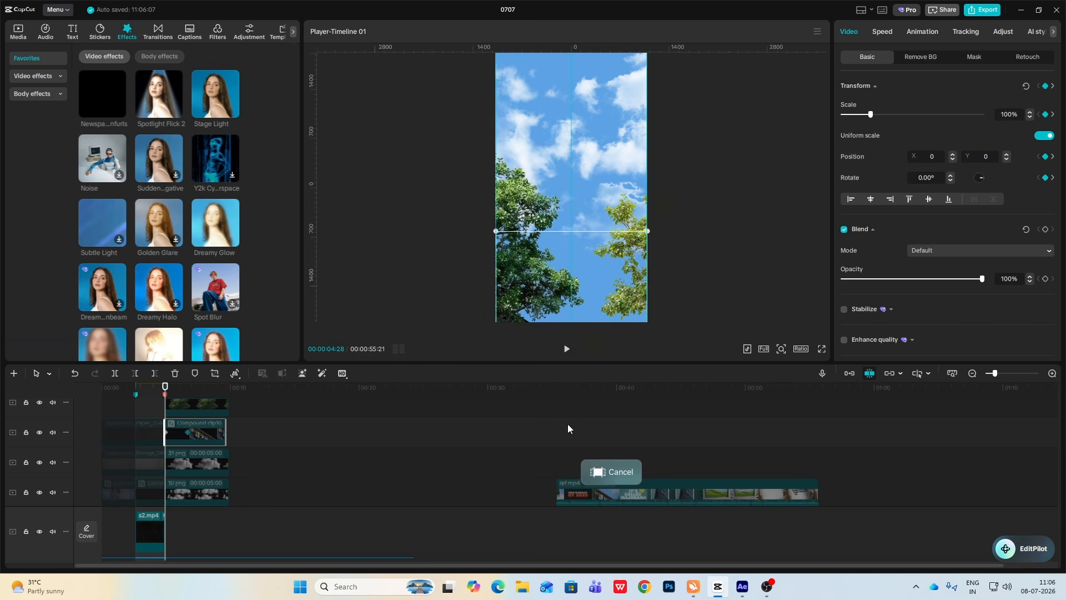
{"action": "key", "text": "alt+k"}
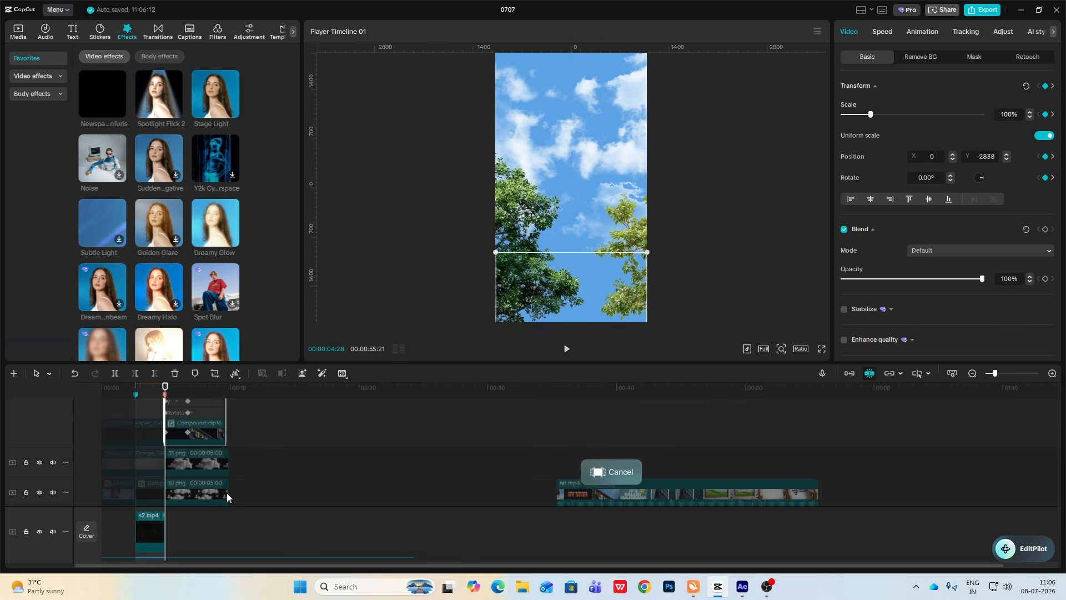
{"action": "left_click", "coordinate": [1051, 373]}
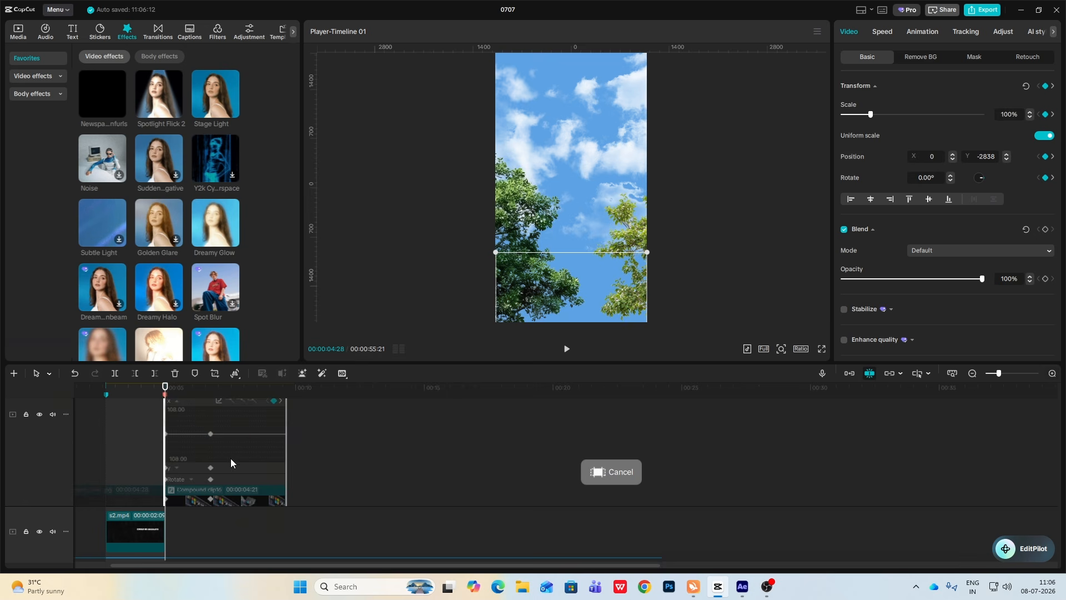
{"action": "left_click", "coordinate": [190, 471]}
{"action": "left_click", "coordinate": [218, 412]}
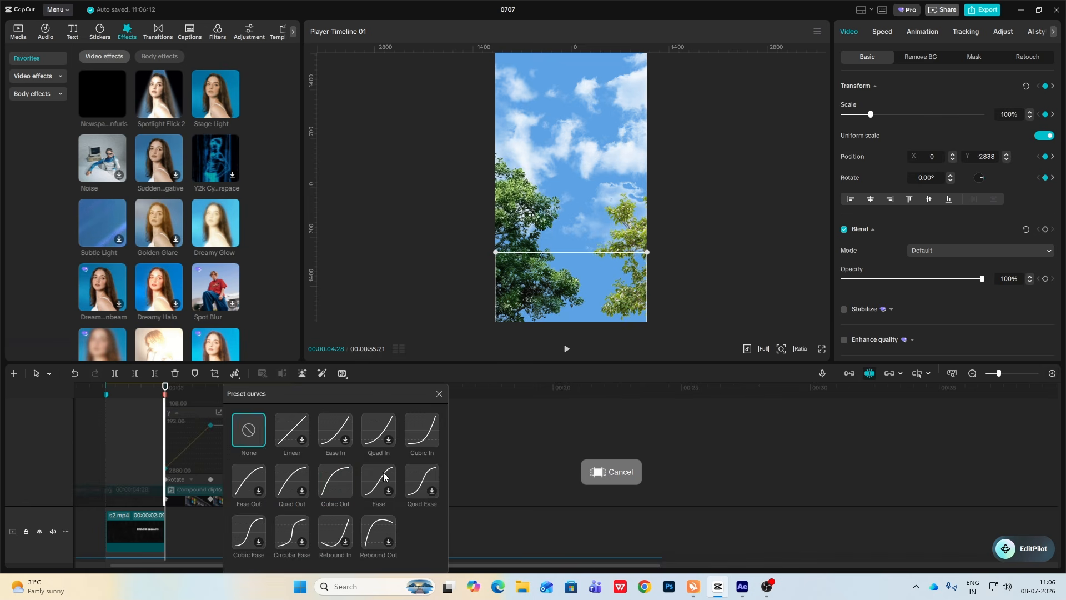
{"action": "left_click", "coordinate": [439, 393]}
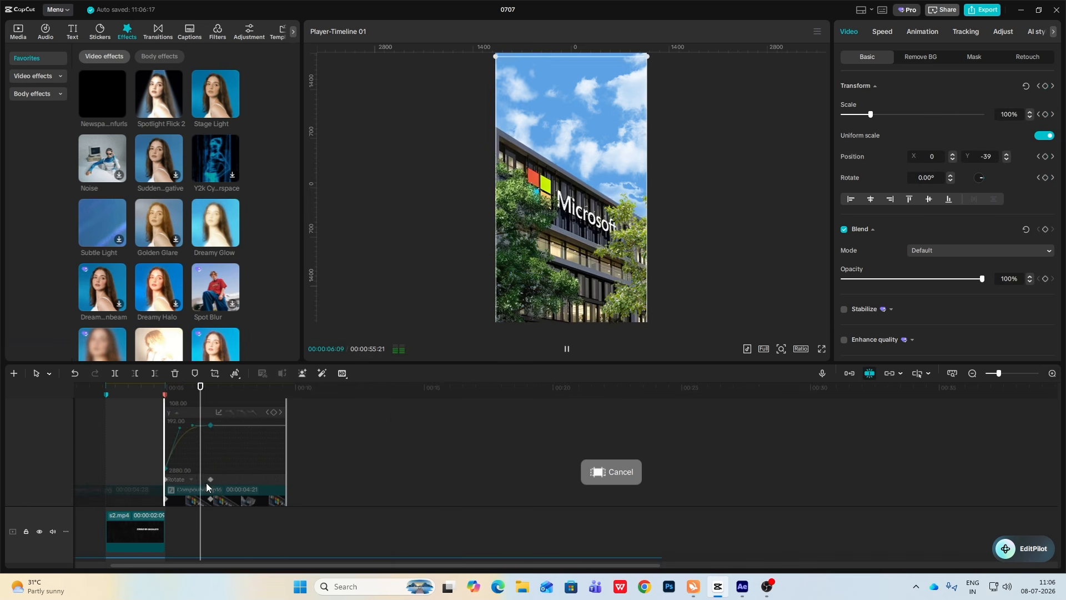
{"action": "left_click", "coordinate": [192, 477]}
{"action": "left_click", "coordinate": [192, 476]}
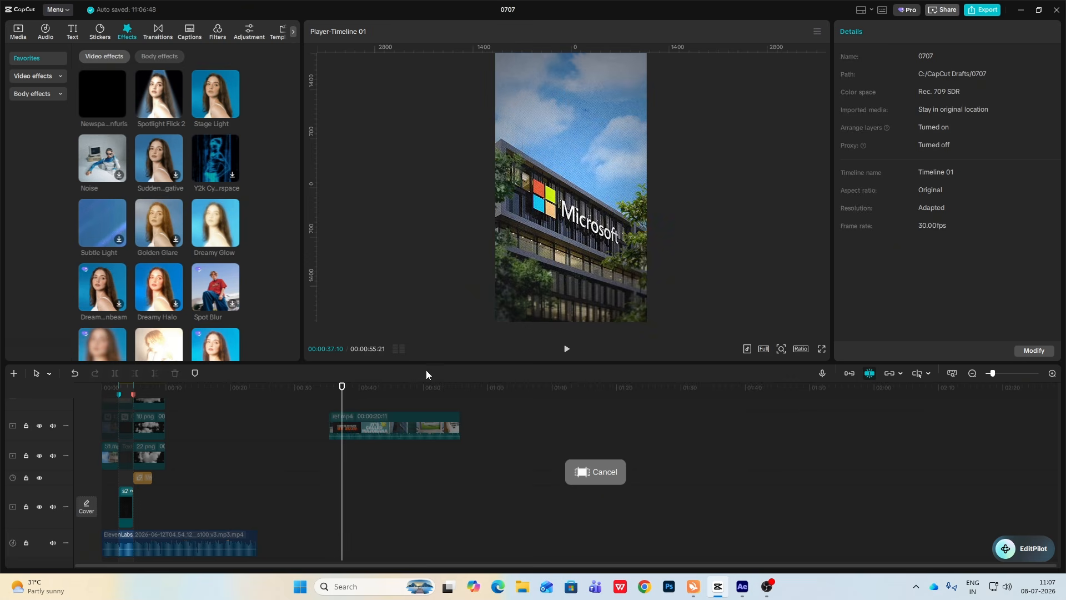
- Add starting Transform keyframes at 00:00:04:28 to the three cloud images 22.png, 10.png and 31.png
{"action": "left_click_drag", "start_coordinate": [126, 387], "coordinate": [140, 389]}
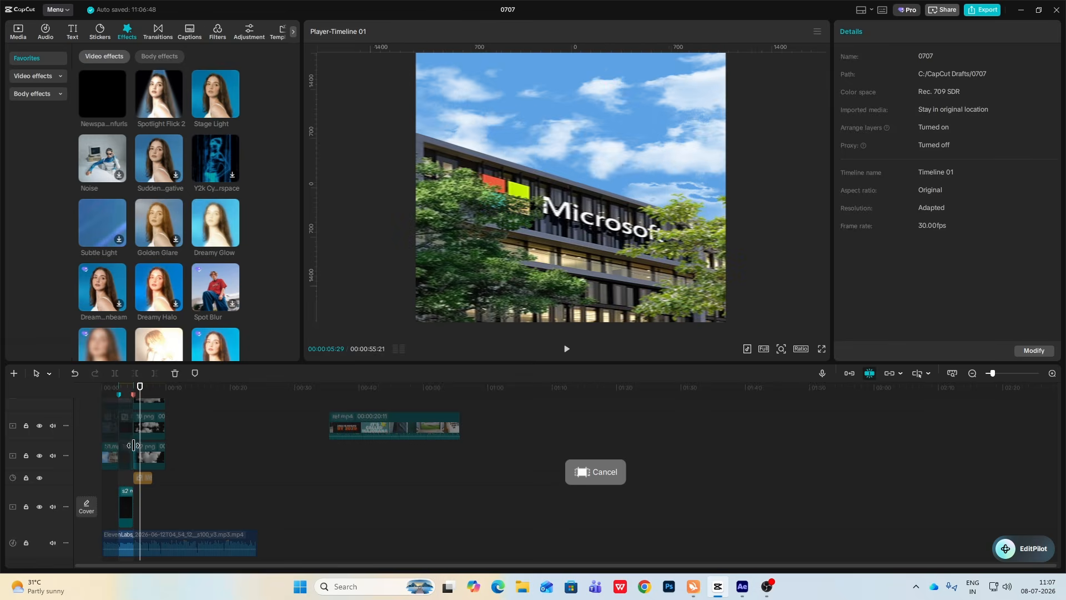
{"action": "left_click", "coordinate": [1052, 373]}
{"action": "left_click_drag", "start_coordinate": [150, 501], "coordinate": [173, 499]}
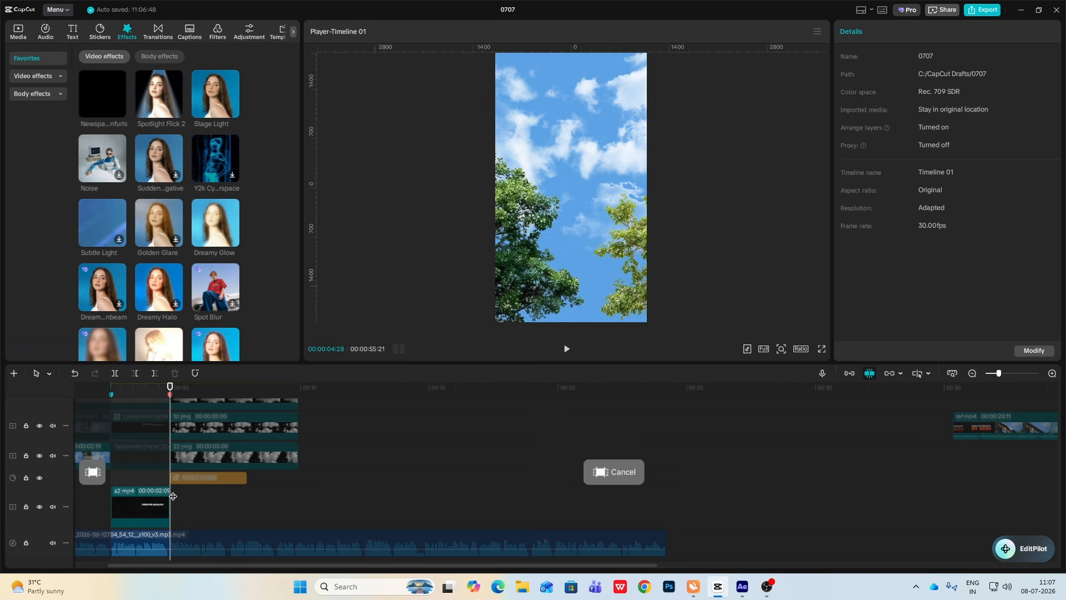
{"action": "left_click", "coordinate": [179, 455]}
{"action": "scroll", "coordinate": [205, 449], "scroll_direction": "up", "scroll_amount": 1}
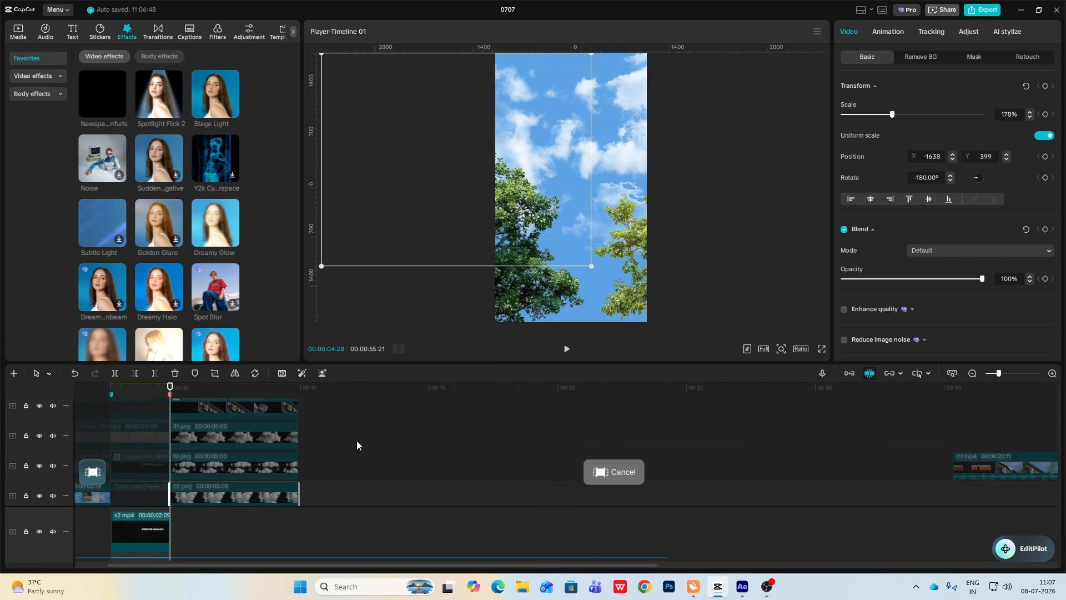
{"action": "left_click", "coordinate": [216, 464]}
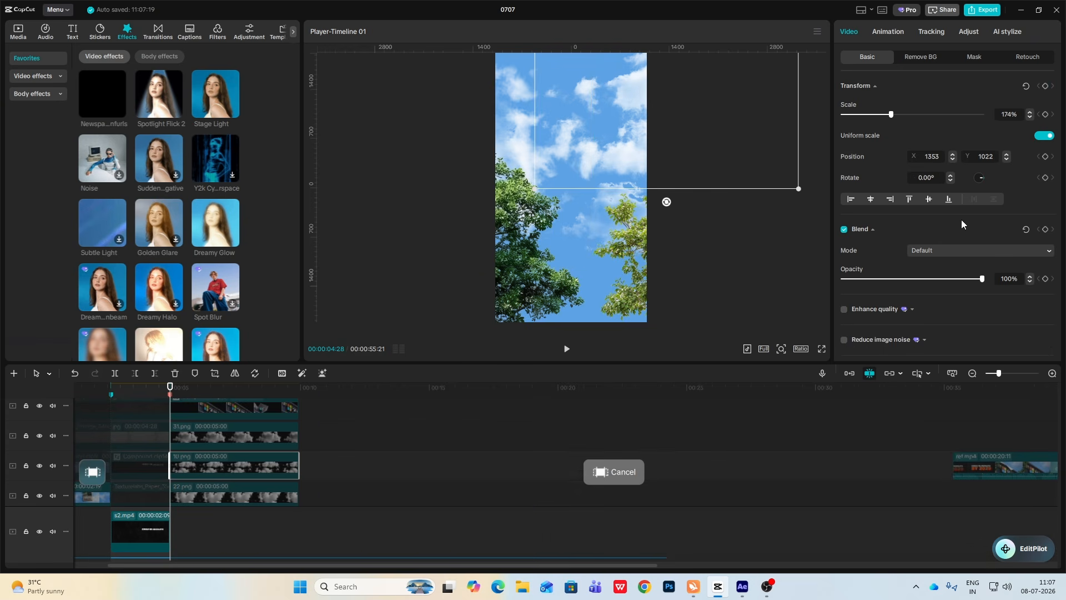
{"action": "left_click", "coordinate": [195, 442]}
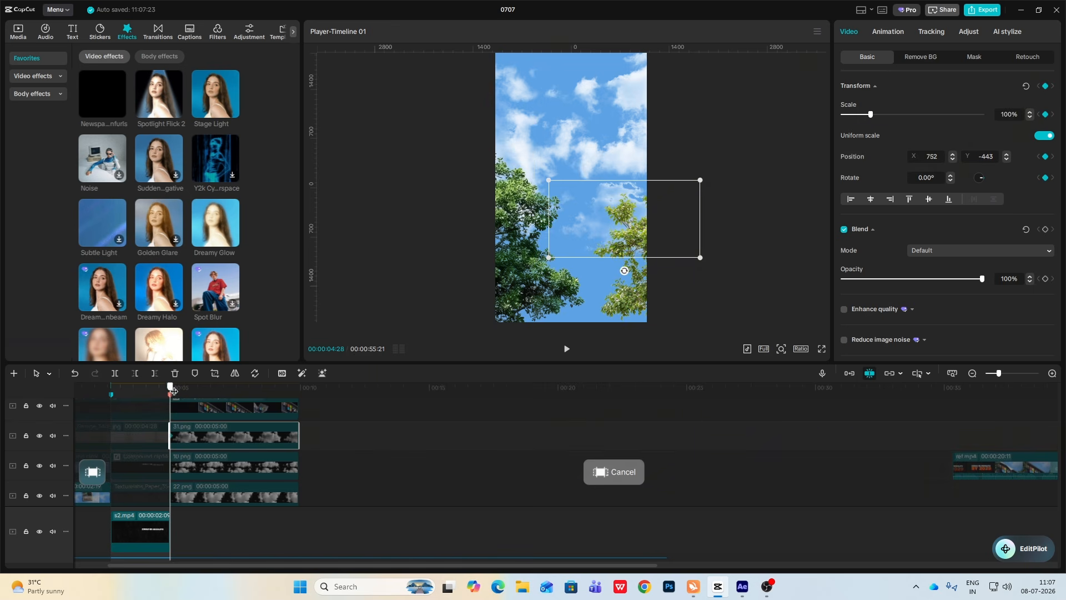
- At 00:00:07:14, move the cloud image 10.png to X 1673, Y 1022 so it drifts sideways
{"action": "left_click_drag", "start_coordinate": [170, 387], "coordinate": [236, 407]}
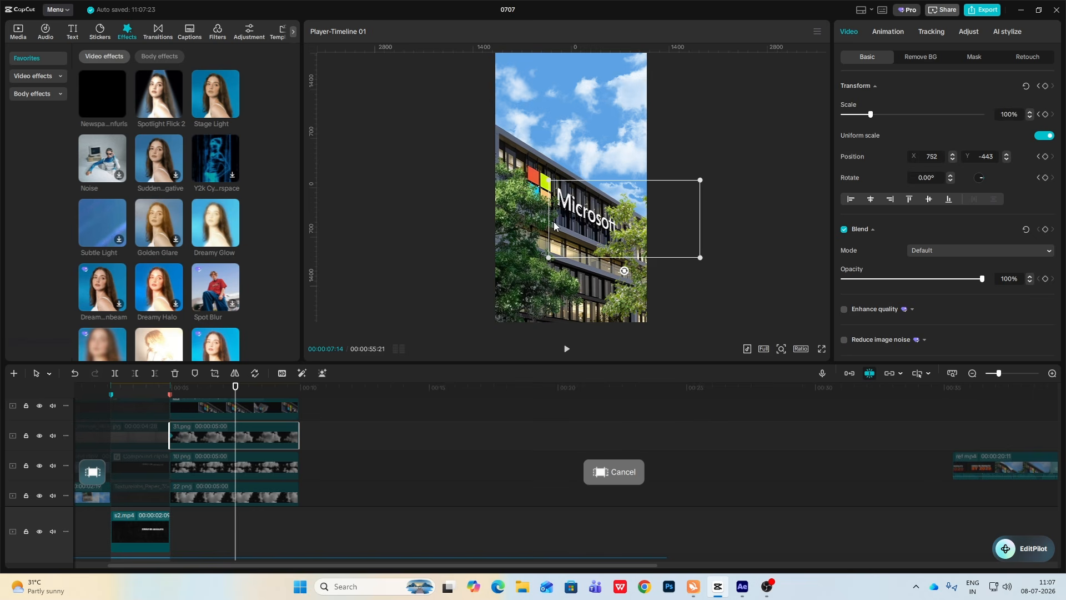
{"action": "left_click_drag", "start_coordinate": [584, 207], "coordinate": [601, 183]}
{"action": "left_click_drag", "start_coordinate": [604, 124], "coordinate": [613, 125]}
{"action": "left_click", "coordinate": [631, 154]}
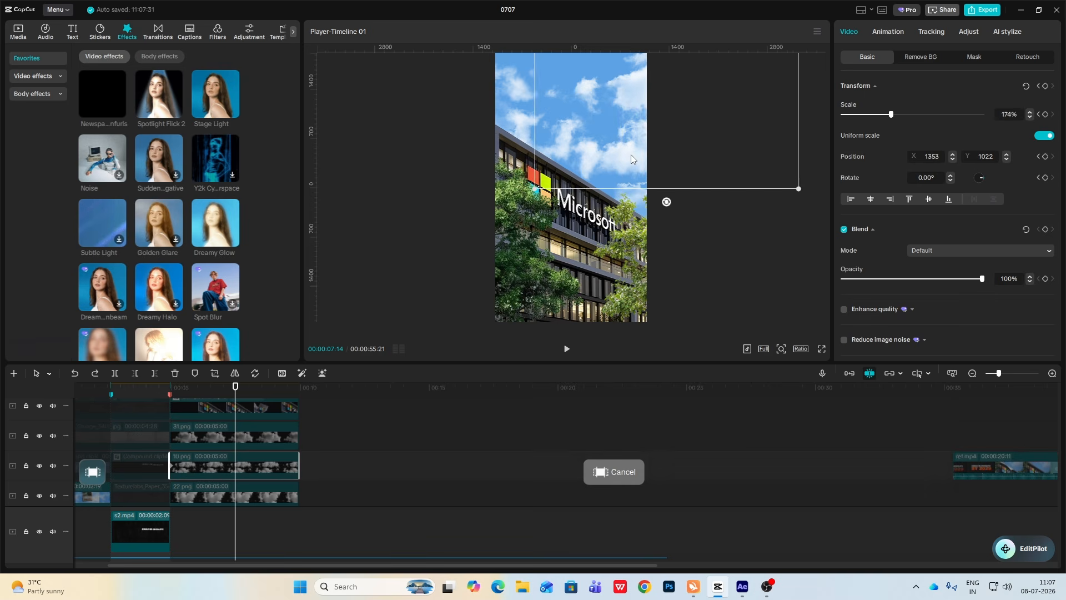
{"action": "left_click_drag", "start_coordinate": [645, 155], "coordinate": [655, 154]}
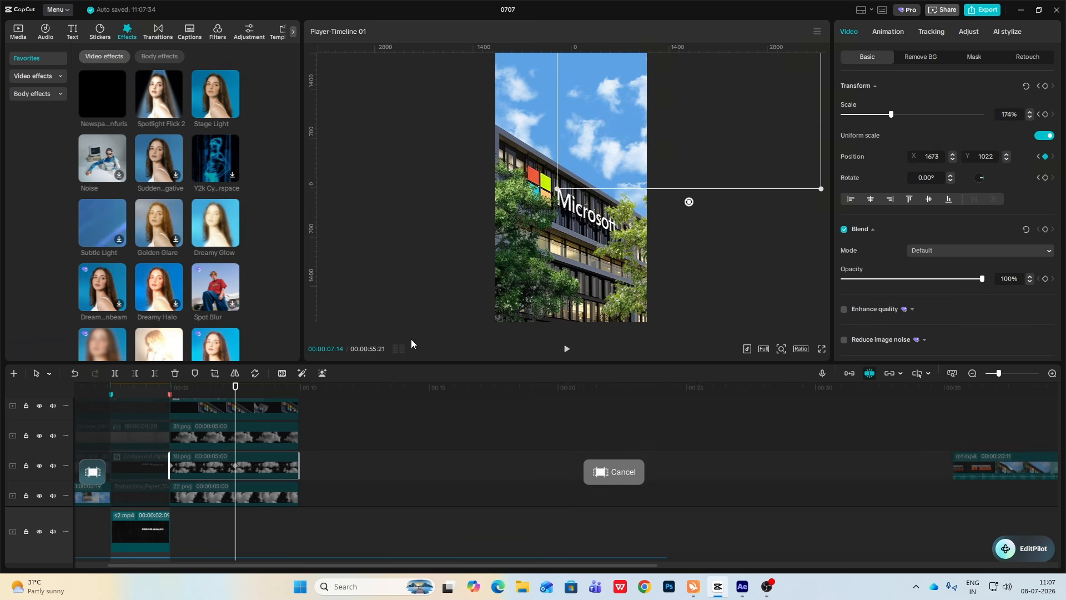
- At 00:00:07:14, shift the cloud image 31.png slightly right and 22.png to X -1195, Y 399, and preview the drift
{"action": "left_click", "coordinate": [249, 433]}
{"action": "left_click_drag", "start_coordinate": [595, 200], "coordinate": [608, 200]}
{"action": "scroll", "coordinate": [249, 470], "scroll_direction": "down", "scroll_amount": 1}
{"action": "left_click", "coordinate": [249, 471]}
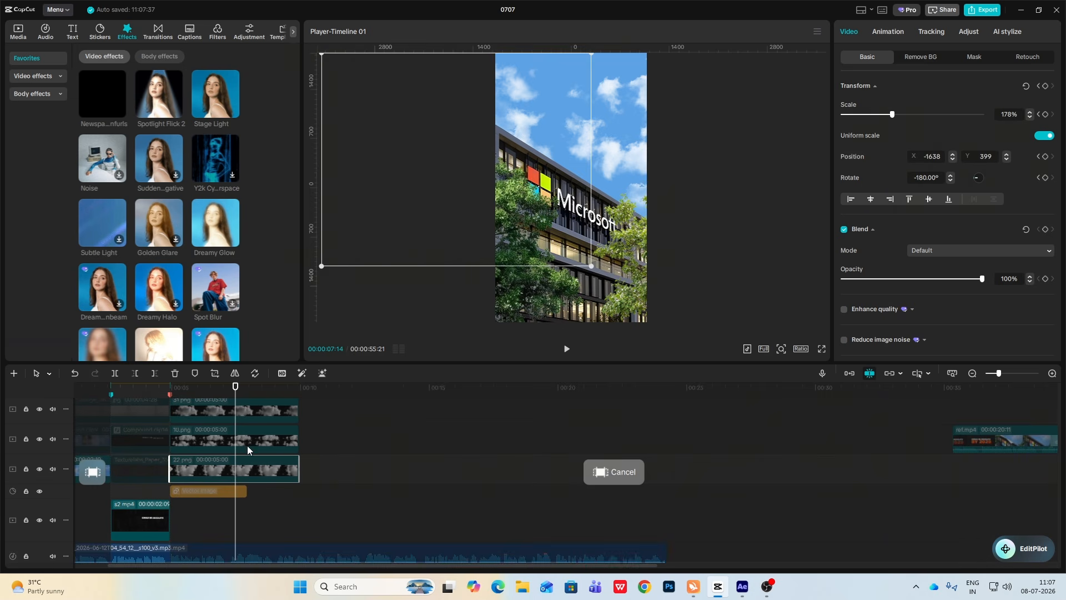
{"action": "left_click_drag", "start_coordinate": [487, 202], "coordinate": [518, 196]}
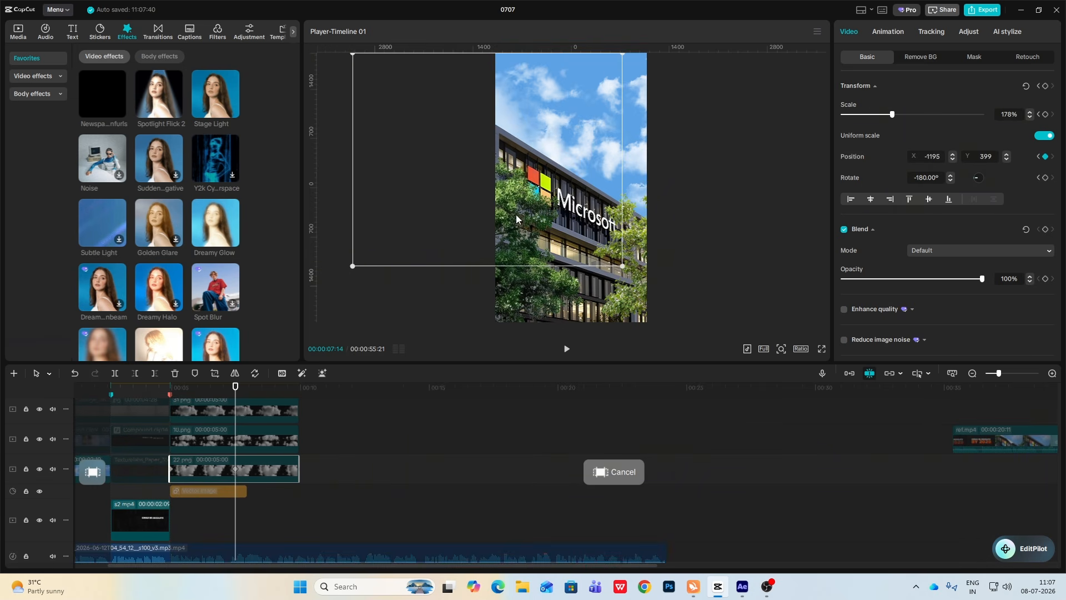
{"action": "left_click", "coordinate": [189, 523]}
{"action": "key", "text": "space"}
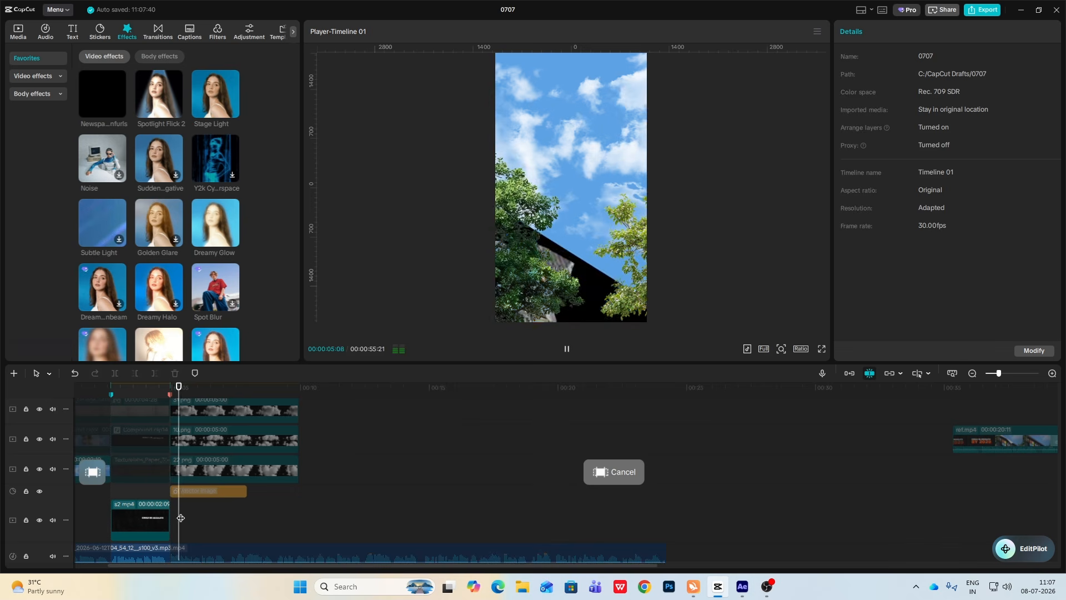
{"action": "key", "text": "space"}
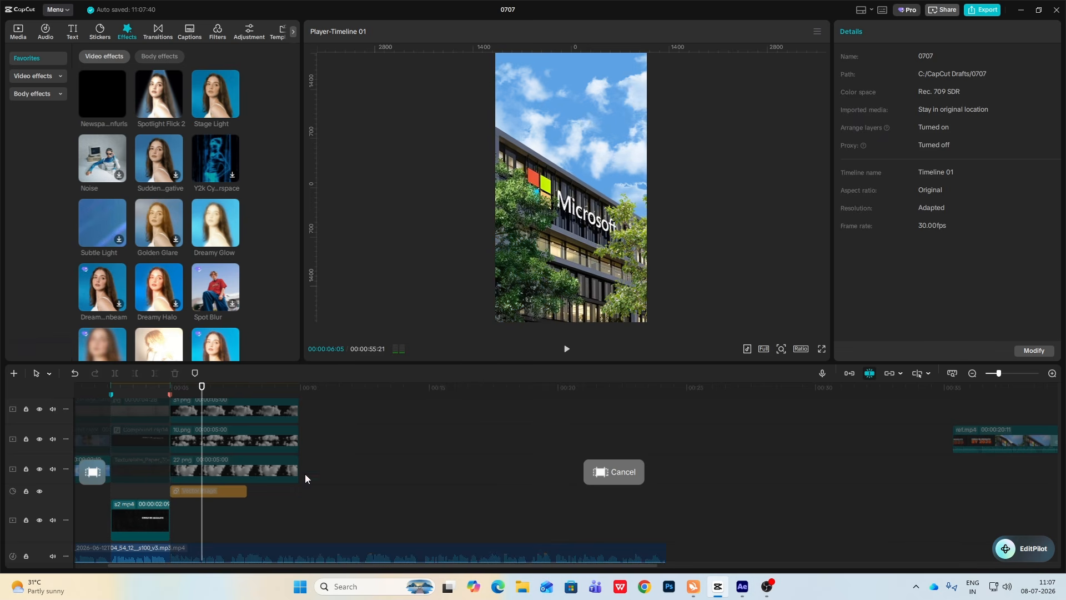
- Add Transform keyframes to both tree clips at their start, 00:00:04:28
{"action": "scroll", "coordinate": [188, 511], "scroll_direction": "up", "scroll_amount": 3}
{"action": "left_click", "coordinate": [160, 466]}
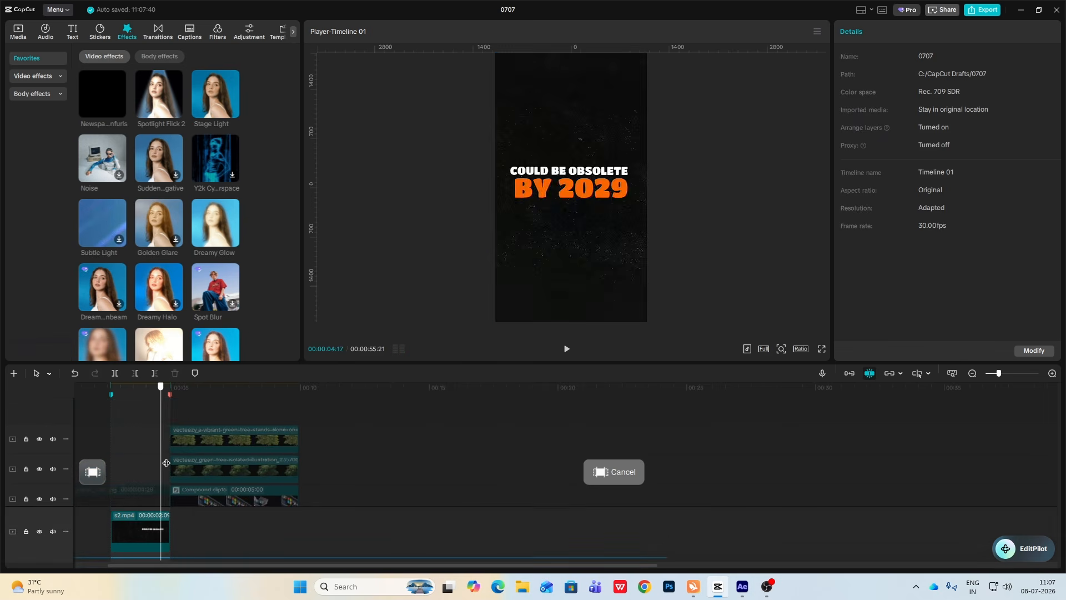
{"action": "left_click", "coordinate": [169, 463]}
{"action": "left_click", "coordinate": [188, 442]}
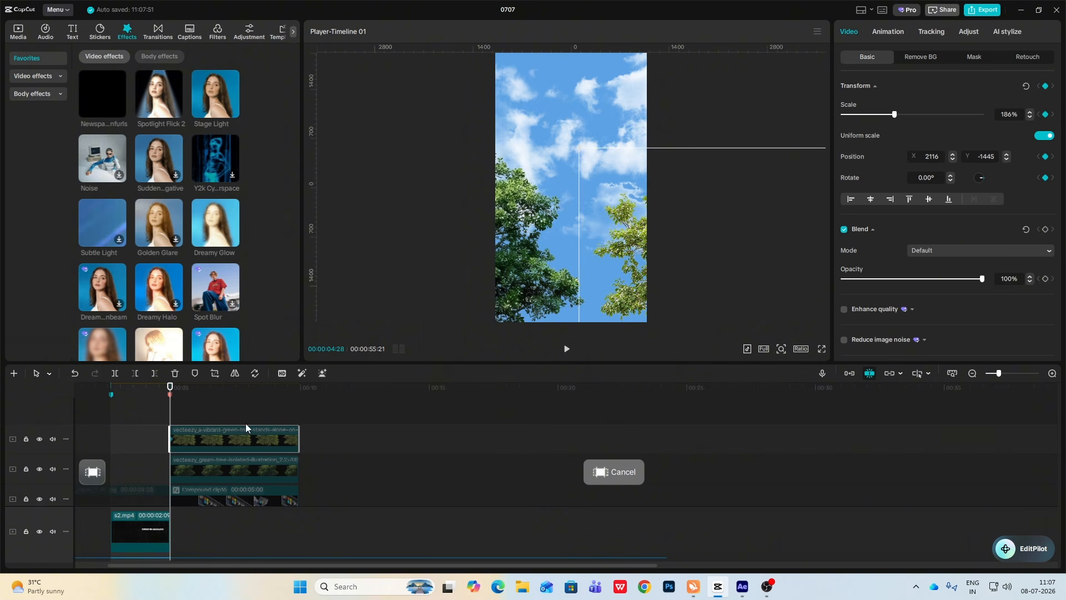
{"action": "left_click", "coordinate": [187, 468]}
{"action": "left_click", "coordinate": [1045, 86]}
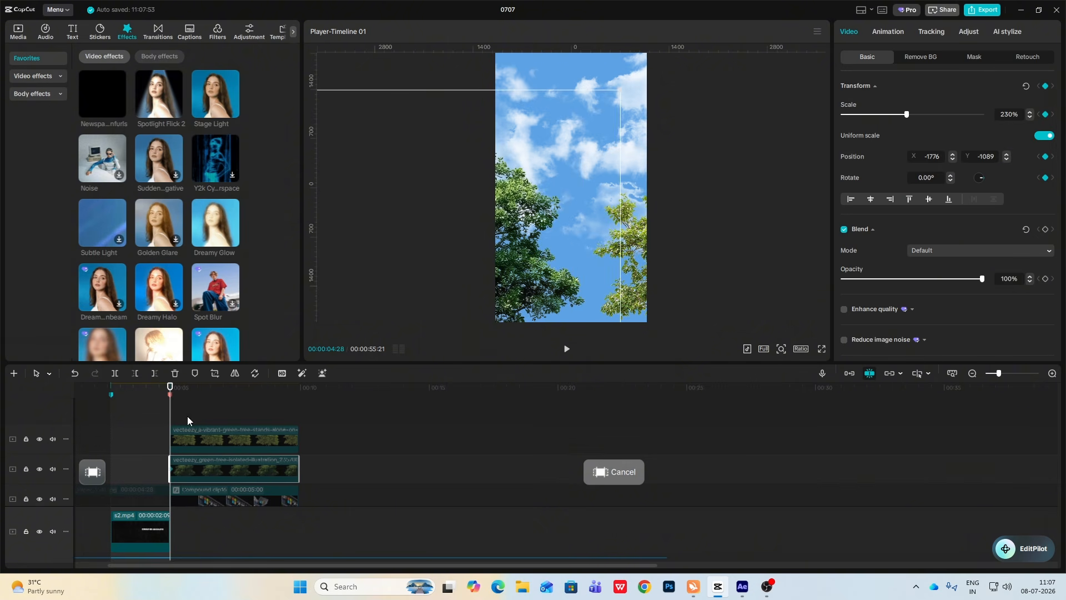
- Add a second Transform keyframe to each of the two tree clips at 00:00:06:10
{"action": "left_click_drag", "start_coordinate": [171, 420], "coordinate": [206, 426]}
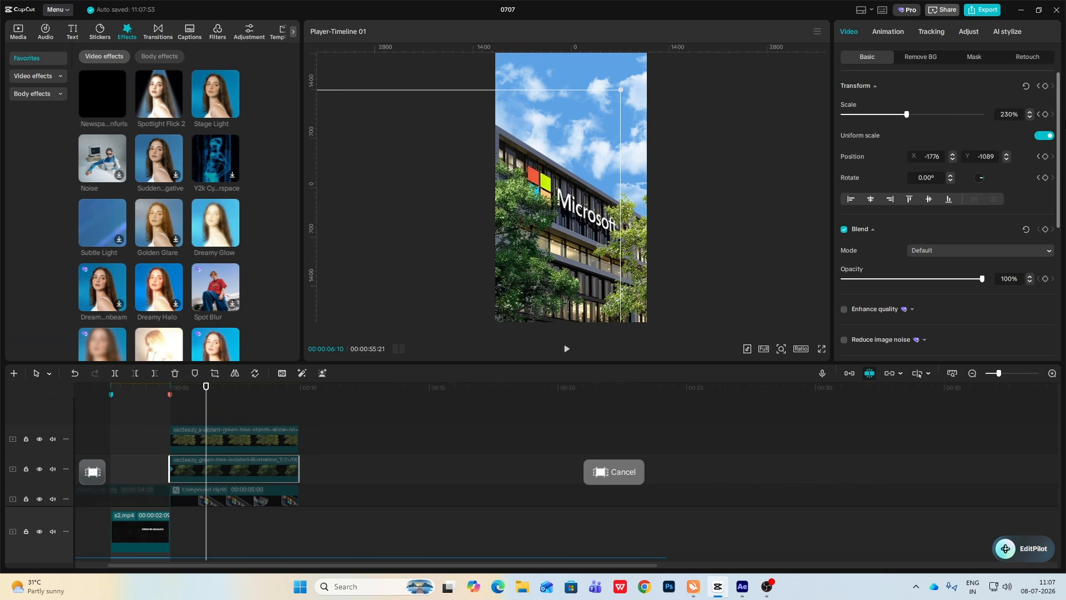
{"action": "left_click", "coordinate": [255, 446]}
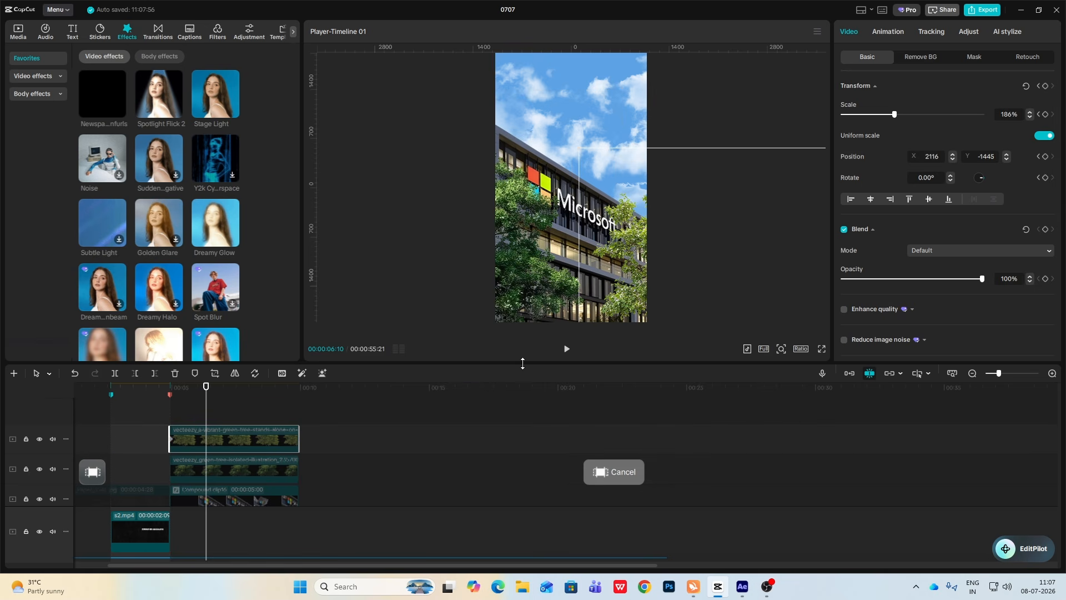
{"action": "left_click", "coordinate": [1045, 85]}
- At 00:00:04:28, spread the trees outward by moving the right tree to X 2314, Y -1445 and the left tree to X -2029, Y -1089
{"action": "left_click_drag", "start_coordinate": [205, 423], "coordinate": [170, 420]}
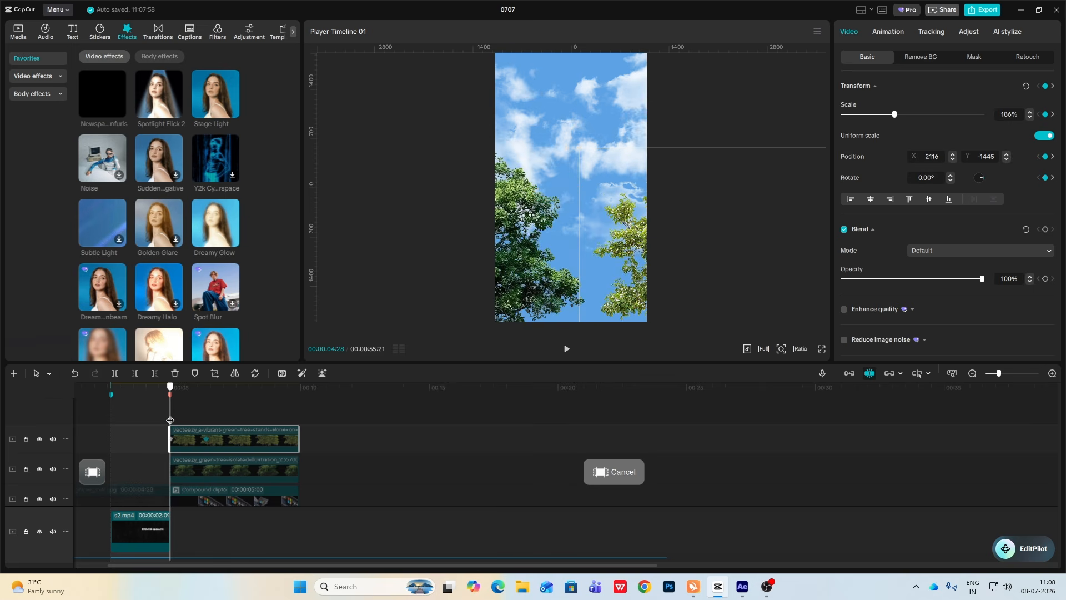
{"action": "left_click", "coordinate": [209, 475], "text": "ctrl"}
{"action": "left_click", "coordinate": [202, 438]}
{"action": "left_click_drag", "start_coordinate": [576, 249], "coordinate": [633, 248]}
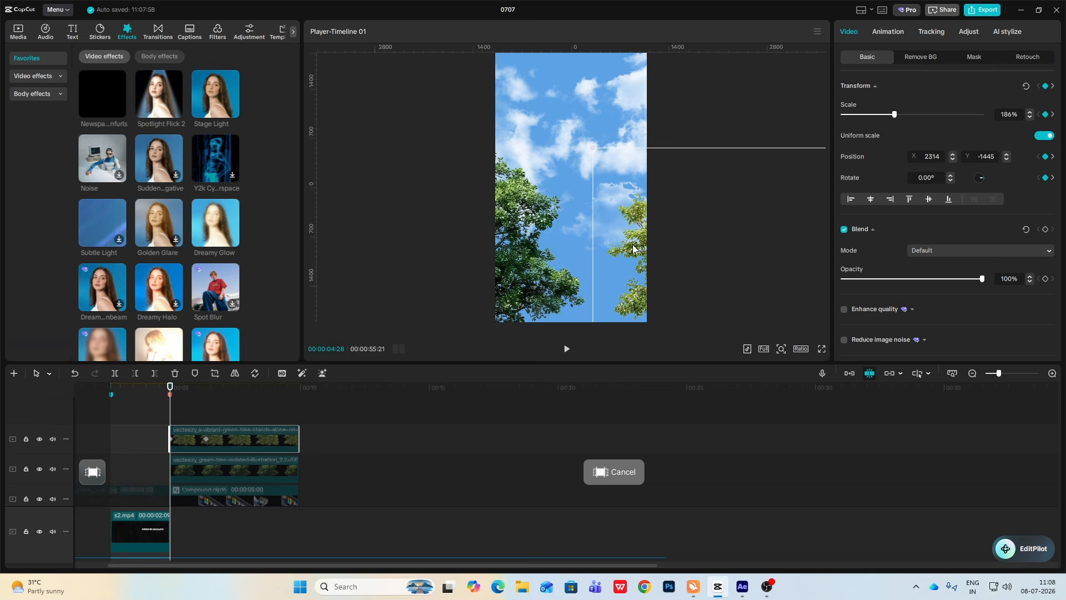
{"action": "left_click", "coordinate": [220, 469]}
{"action": "left_click_drag", "start_coordinate": [522, 258], "coordinate": [504, 261]}
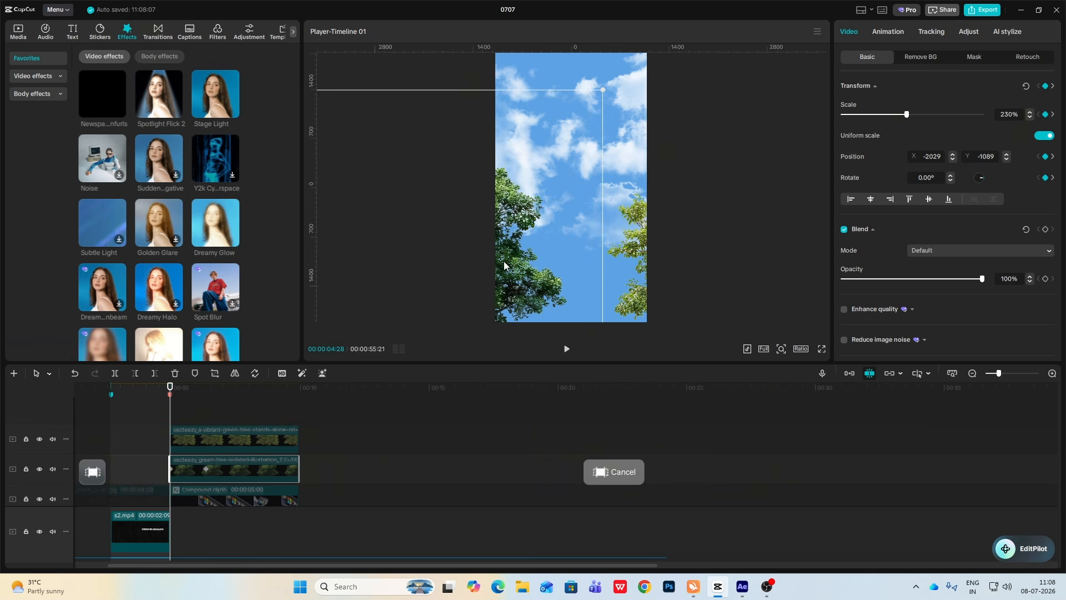
- Apply an ease-out preset curve to the left tree's horizontal position keyframes
{"action": "left_click", "coordinate": [243, 469]}
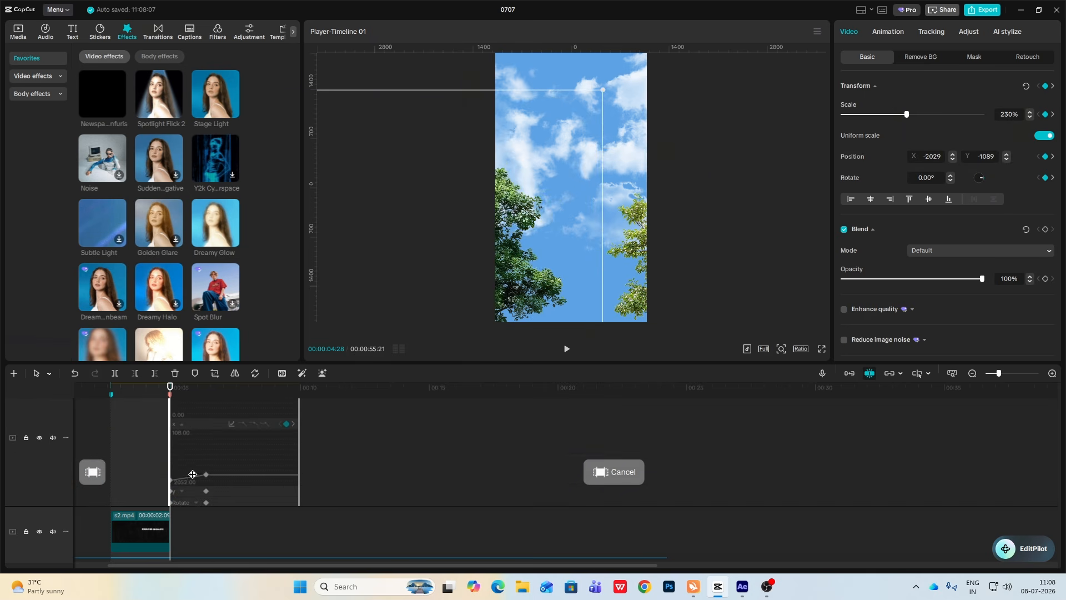
{"action": "left_click", "coordinate": [232, 423]}
{"action": "left_click", "coordinate": [389, 437]}
{"action": "left_click", "coordinate": [452, 397]}
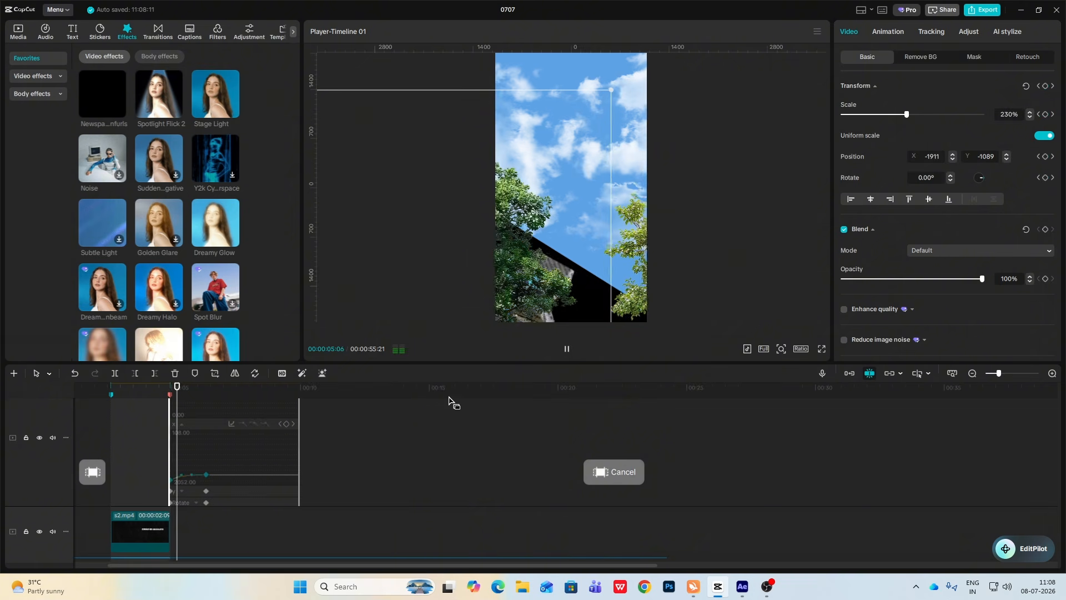
{"action": "double_click", "coordinate": [215, 481]}
- Apply a preset easing curve to the right tree's horizontal position keyframes and play back the scene
{"action": "double_click", "coordinate": [229, 445]}
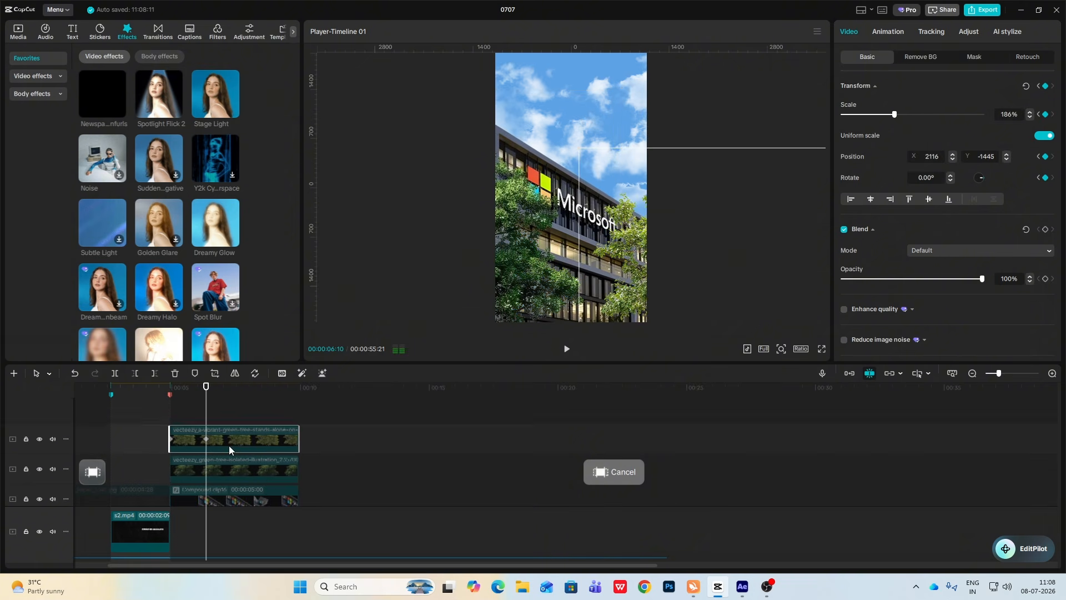
{"action": "left_click", "coordinate": [183, 436]}
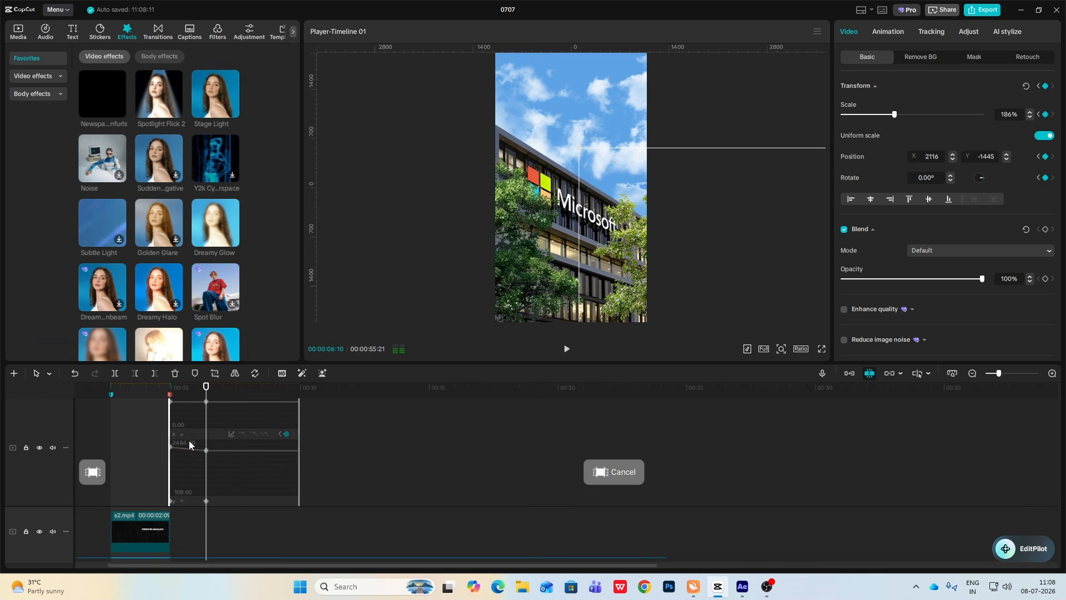
{"action": "left_click", "coordinate": [232, 434]}
{"action": "left_click", "coordinate": [417, 429]}
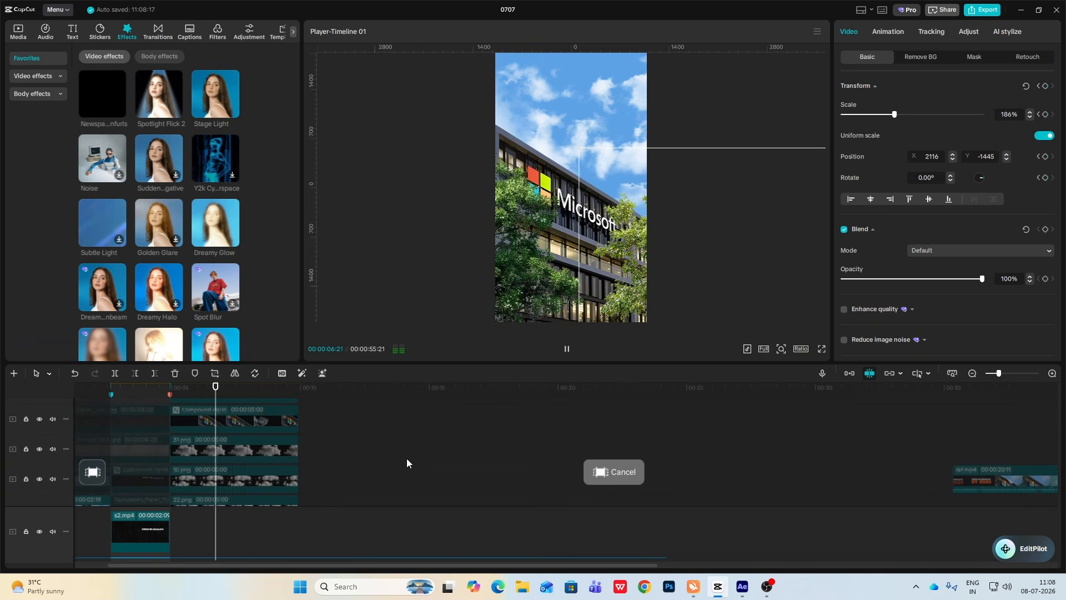
- Check the title in the reference clip at 00:00:37:27 and add a text clip at 00:00:06:03 reading "it knows" over "why"
{"action": "left_click", "coordinate": [972, 462]}
{"action": "left_click_drag", "start_coordinate": [973, 461], "coordinate": [1019, 506]}
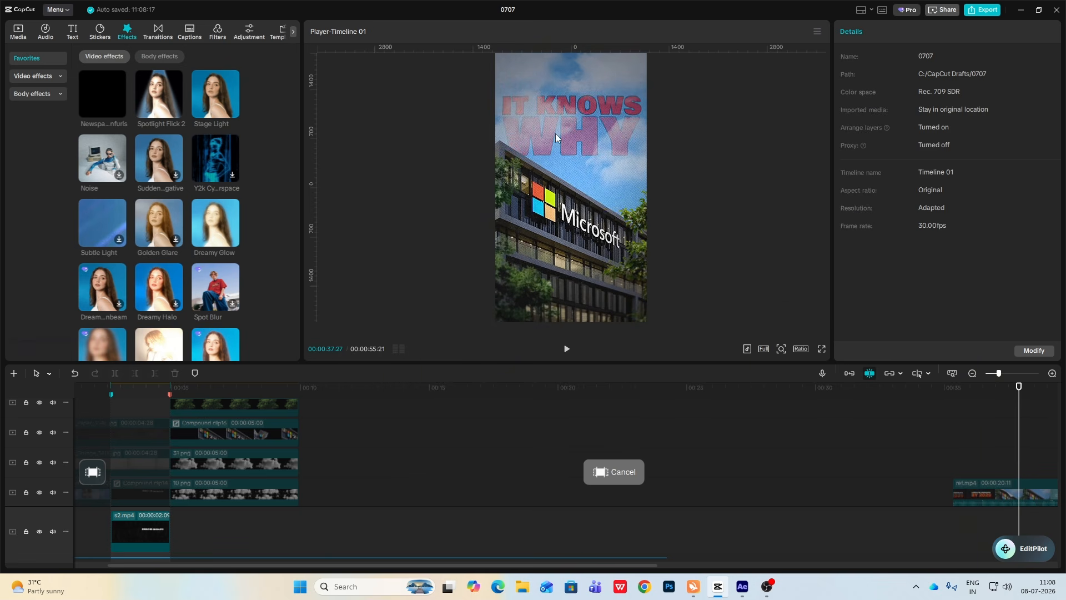
{"action": "left_click", "coordinate": [200, 451]}
{"action": "left_click", "coordinate": [73, 32]}
{"action": "left_click_drag", "start_coordinate": [103, 73], "coordinate": [199, 405]}
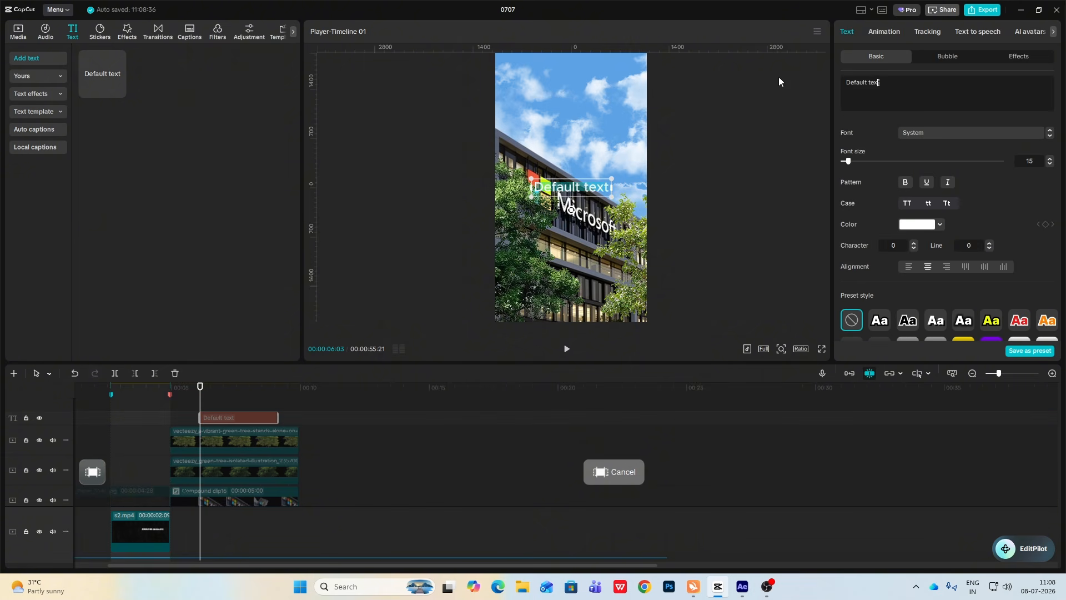
{"action": "type", "text": "it"}
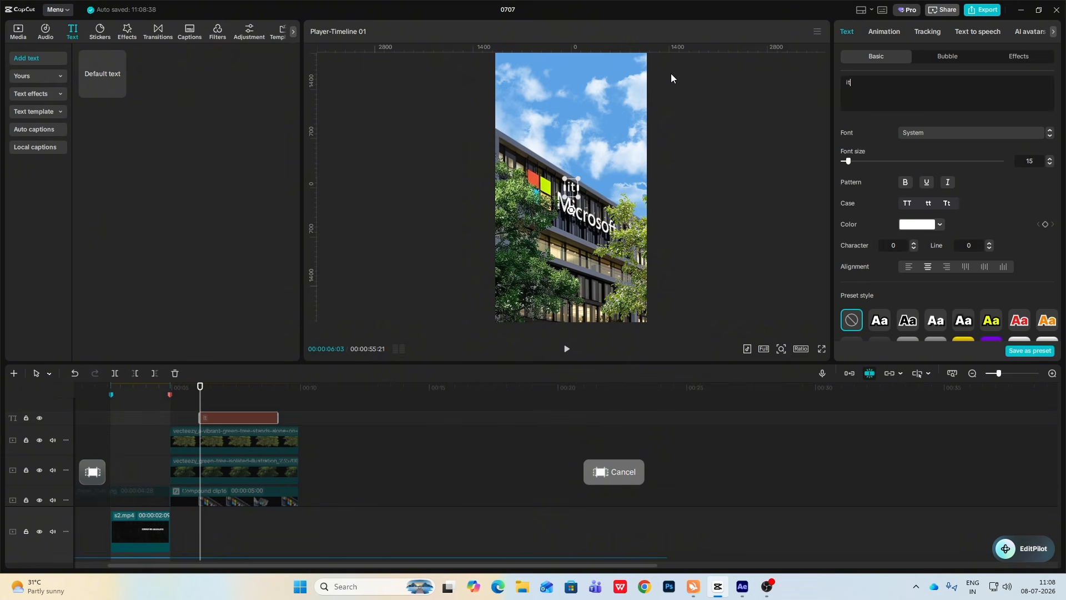
{"action": "type", "text": " kno"}
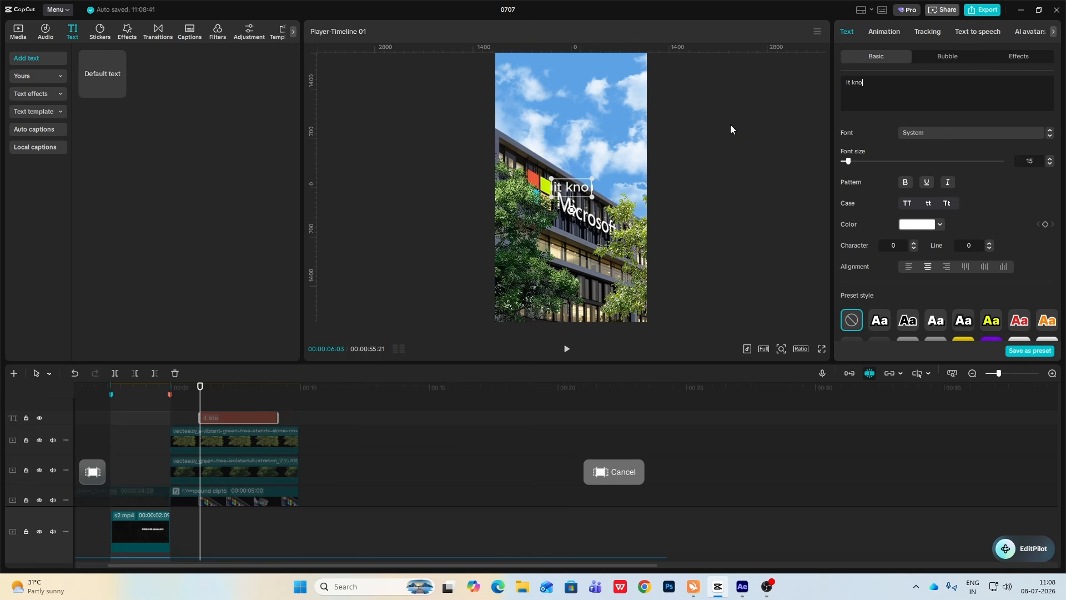
{"action": "type", "text": "ws"}
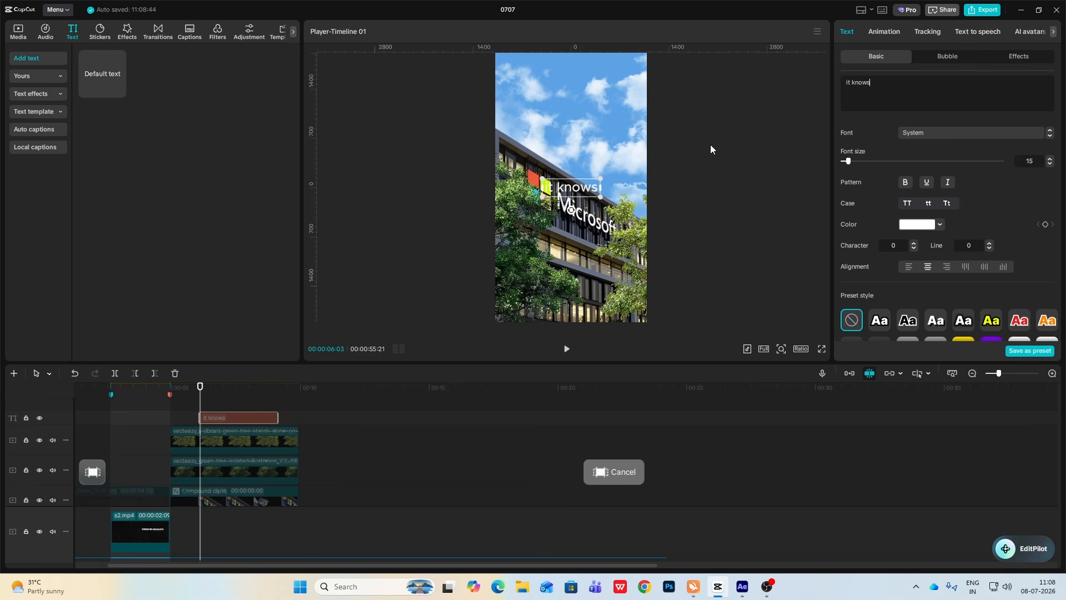
{"action": "key", "text": "Return"}
{"action": "type", "text": "why"}
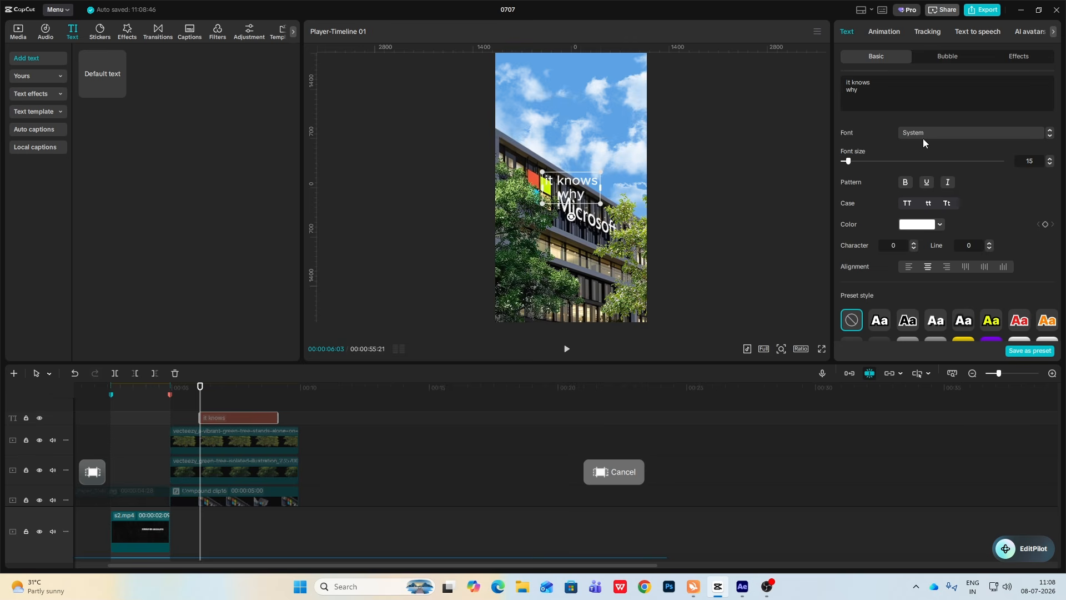
- Convert the title to uppercase and set its font to Titan One
{"action": "left_click", "coordinate": [908, 203]}
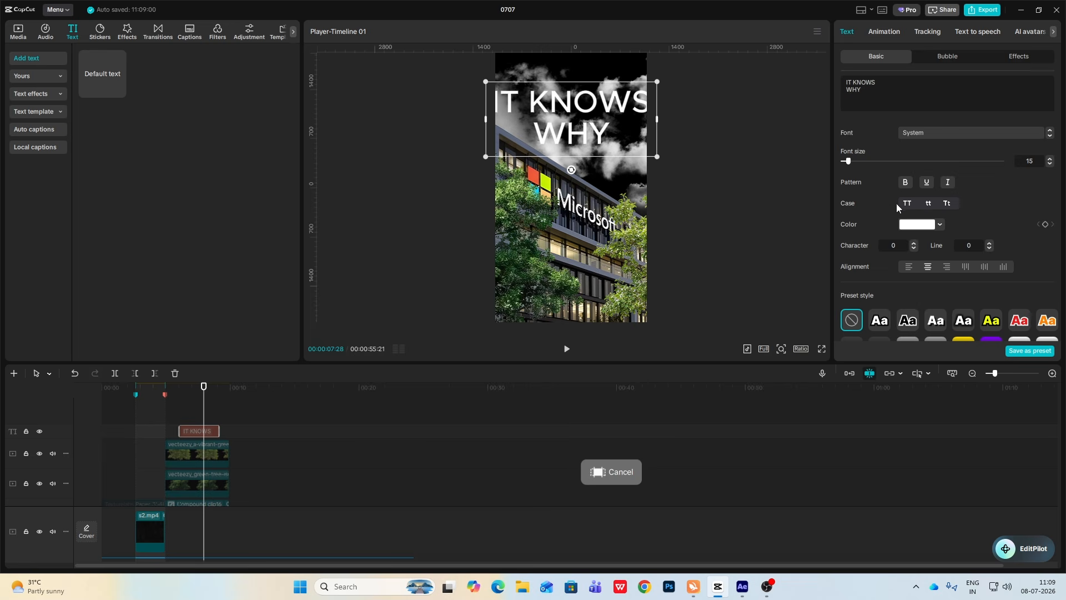
{"action": "left_click", "coordinate": [939, 136]}
{"action": "left_click", "coordinate": [935, 209]}
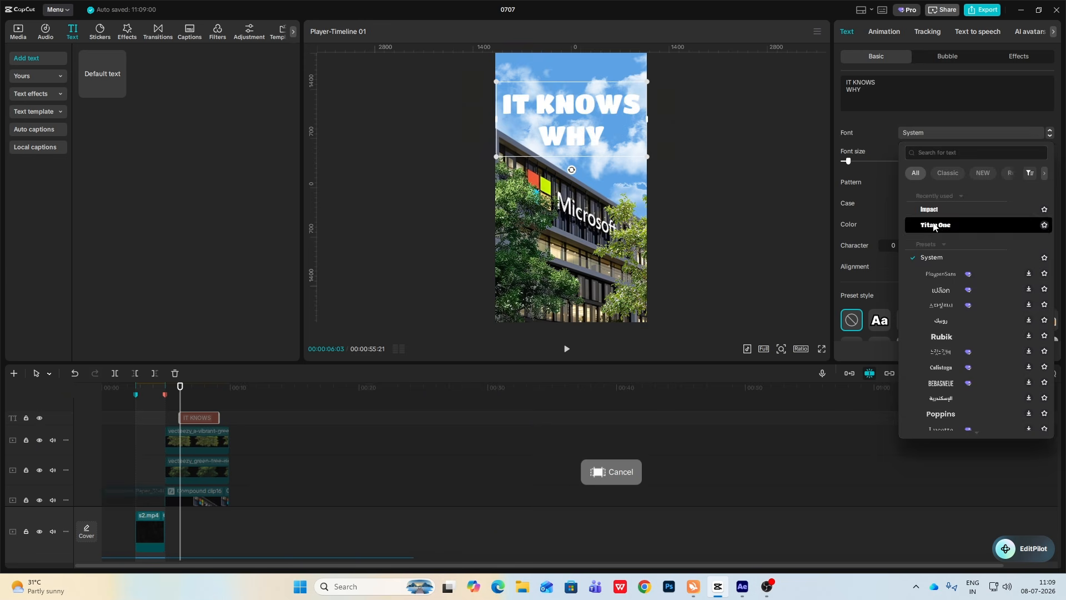
{"action": "scroll", "coordinate": [966, 267], "scroll_direction": "down", "scroll_amount": 2}
{"action": "scroll", "coordinate": [958, 233], "scroll_direction": "up", "scroll_amount": 1}
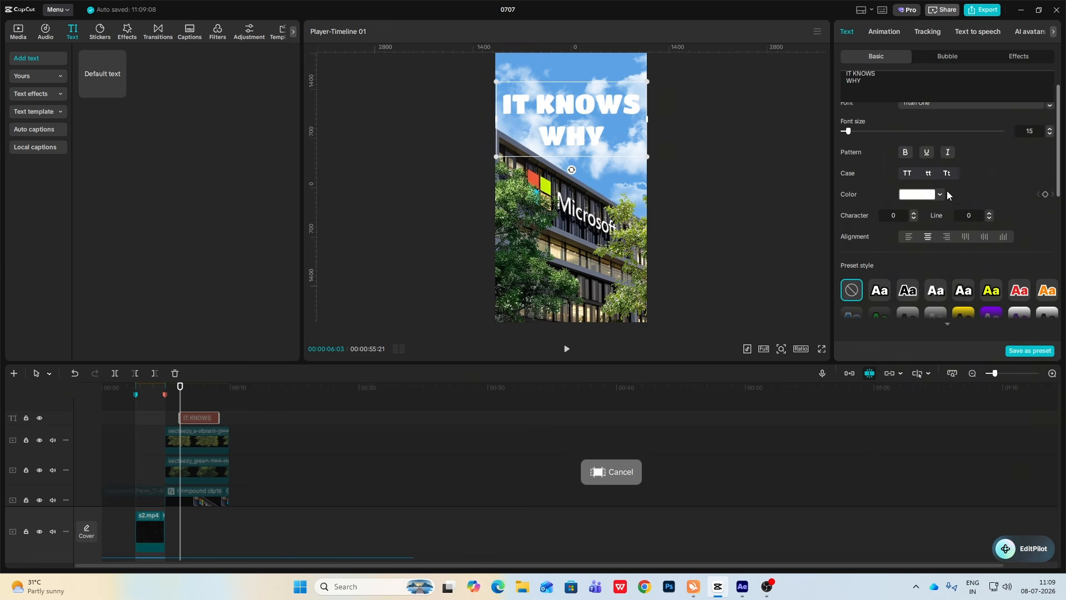
- Style the title red with a thin black stroke and line spacing -4, and shrink it slightly in the upper sky
{"action": "left_click", "coordinate": [941, 194]}
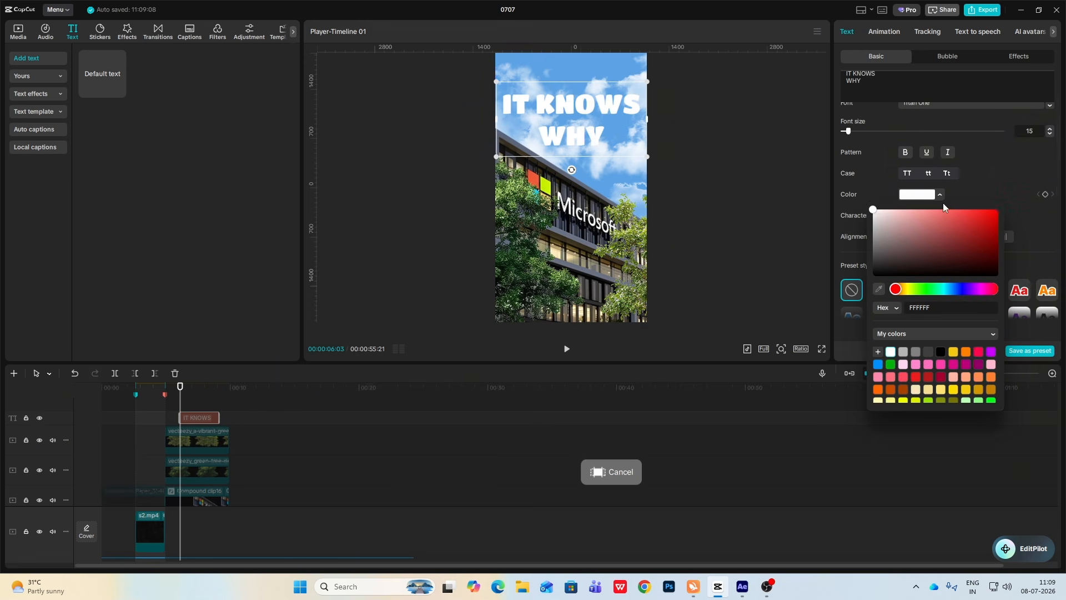
{"action": "left_click", "coordinate": [916, 378]}
{"action": "scroll", "coordinate": [877, 266], "scroll_direction": "down", "scroll_amount": 5}
{"action": "left_click", "coordinate": [844, 213]}
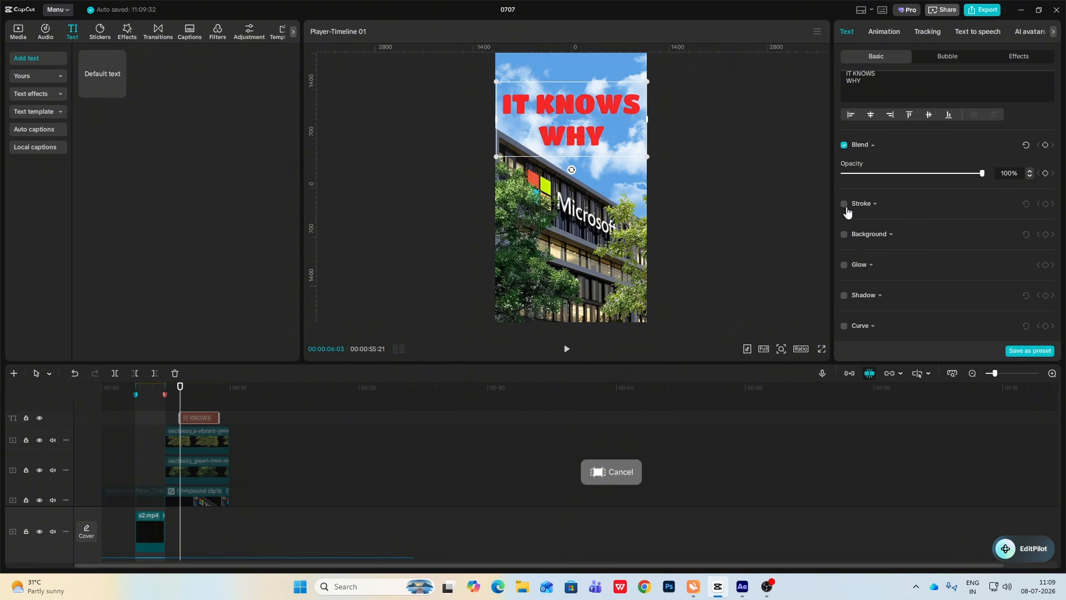
{"action": "scroll", "coordinate": [911, 211], "scroll_direction": "down", "scroll_amount": 2}
{"action": "left_click_drag", "start_coordinate": [893, 207], "coordinate": [859, 208]}
{"action": "scroll", "coordinate": [989, 219], "scroll_direction": "up", "scroll_amount": 5}
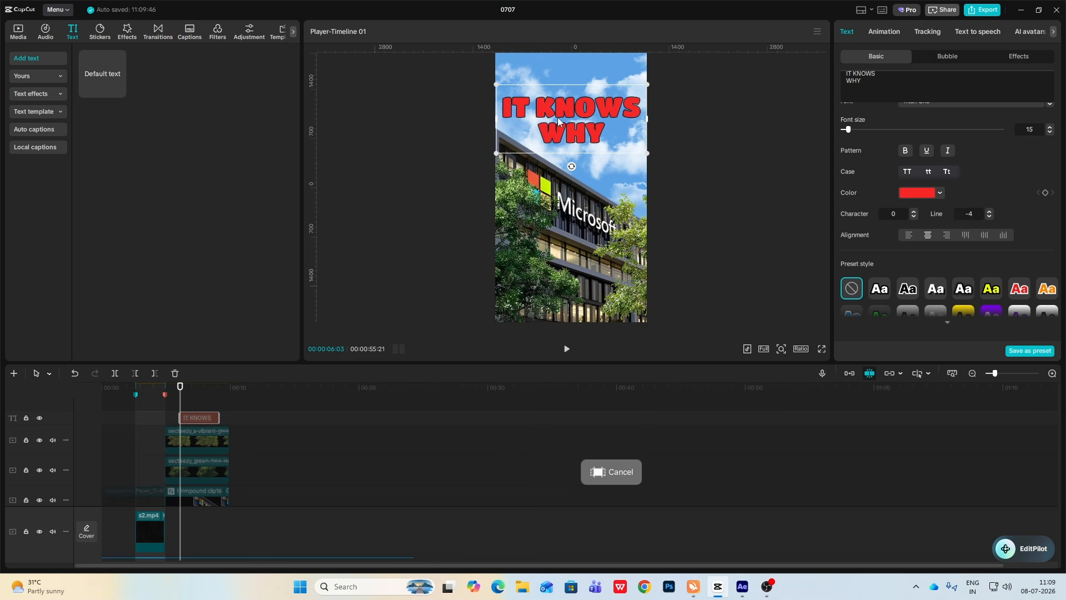
{"action": "left_click_drag", "start_coordinate": [646, 88], "coordinate": [640, 77]}
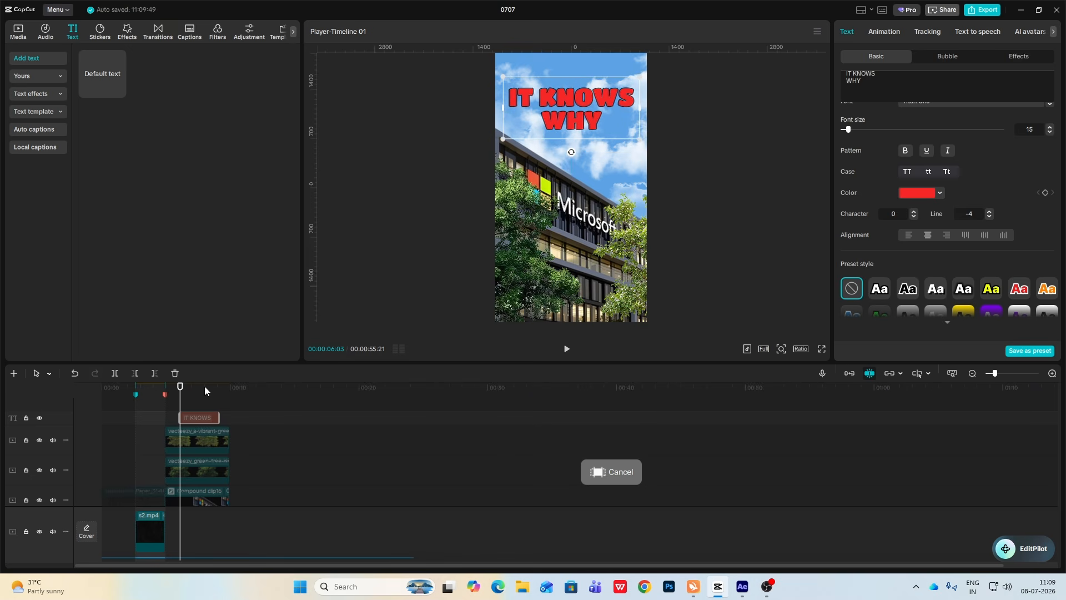
- Move the title clip beneath the building layer at the scene's start, duplicate it, and reduce the upper copy to "WHY"
{"action": "left_click_drag", "start_coordinate": [201, 425], "coordinate": [195, 467]}
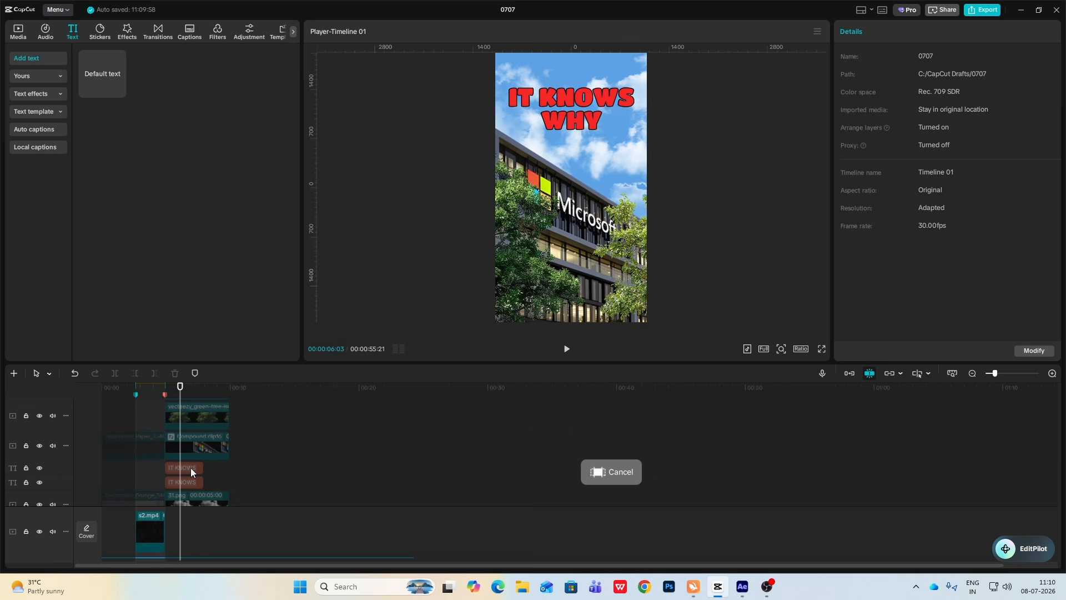
{"action": "left_click", "coordinate": [191, 467]}
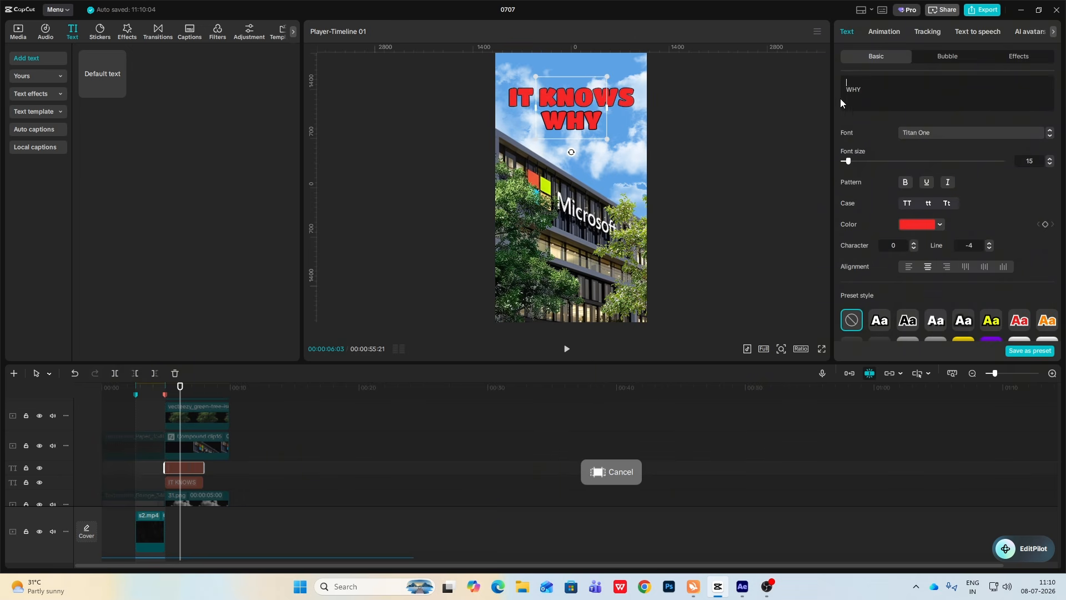
{"action": "key", "text": "Delete"}
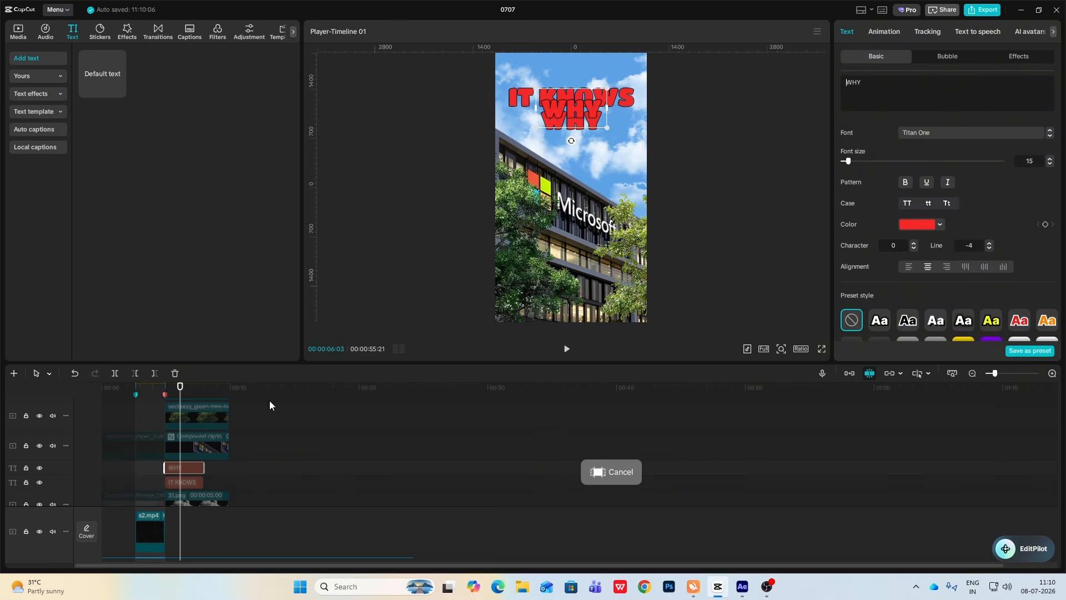
- Reduce the lower title clip to "IT KNOWS" and move it up so it sits above "WHY" in the frame
{"action": "left_click", "coordinate": [185, 483]}
{"action": "left_click_drag", "start_coordinate": [867, 87], "coordinate": [825, 88]}
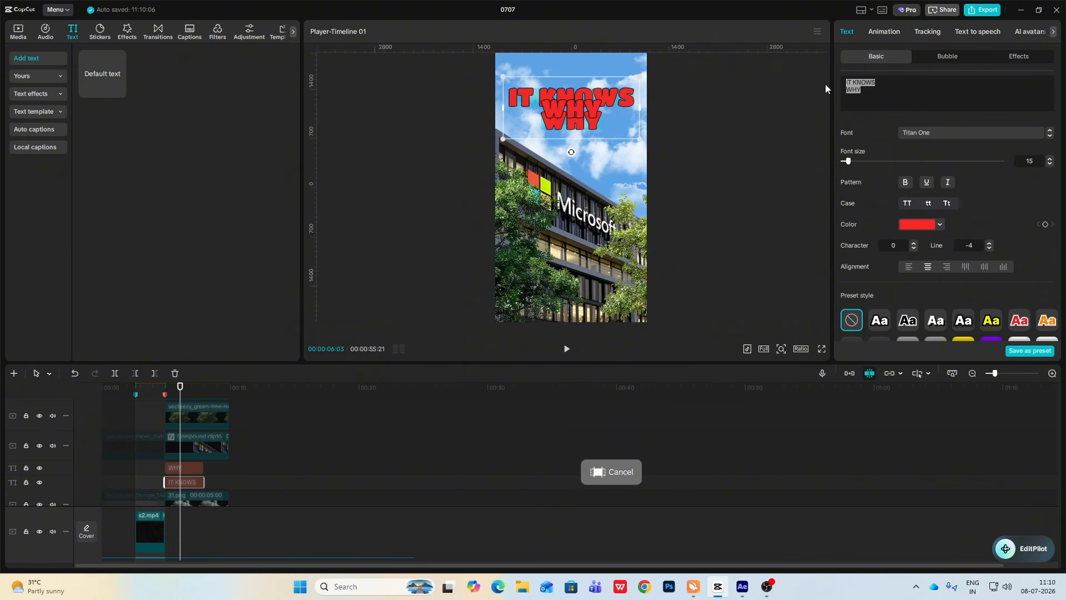
{"action": "left_click", "coordinate": [874, 90]}
{"action": "key", "text": "BackSpace"}
{"action": "key", "text": "BackSpace"}
{"action": "key", "text": "BackSpace"}
{"action": "key", "text": "BackSpace"}
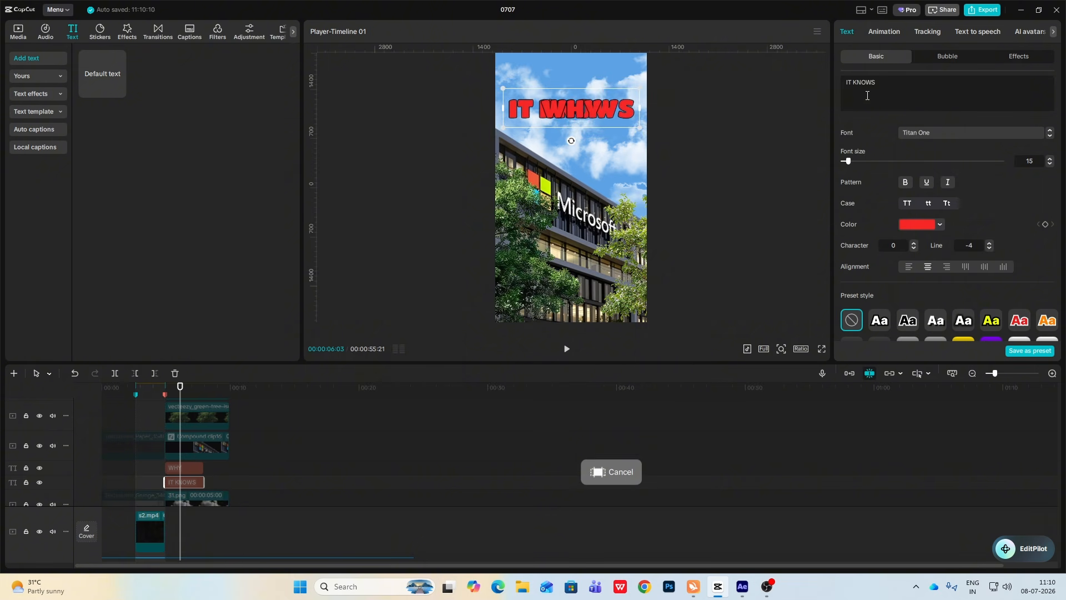
{"action": "left_click_drag", "start_coordinate": [575, 115], "coordinate": [579, 90]}
- Enlarge the "WHY" text and place it centred directly under "IT KNOWS"
{"action": "left_click", "coordinate": [186, 469]}
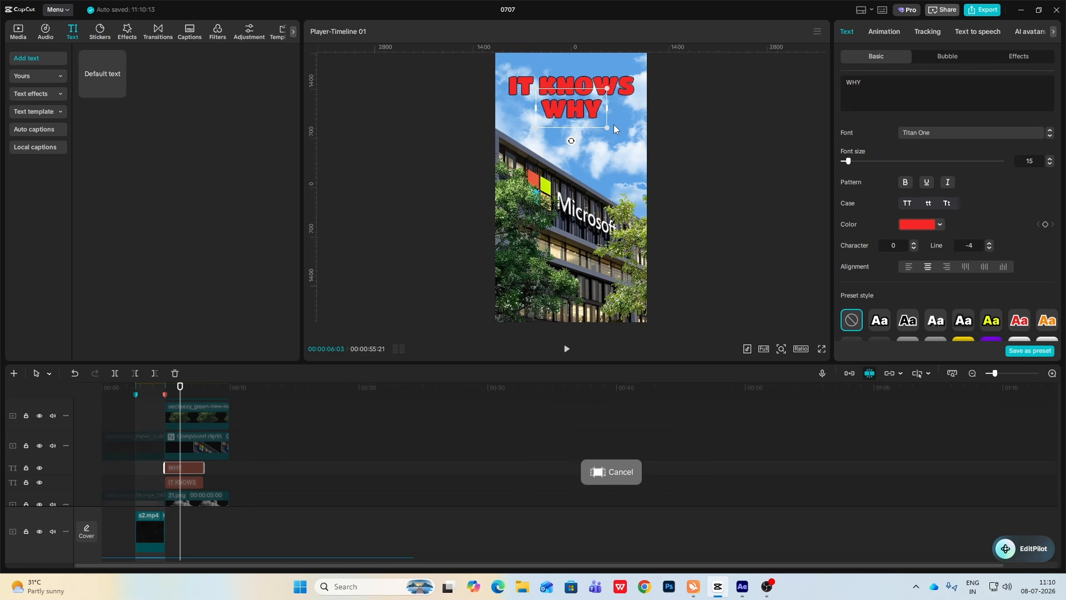
{"action": "left_click_drag", "start_coordinate": [608, 127], "coordinate": [581, 128]}
{"action": "left_click", "coordinate": [768, 132]}
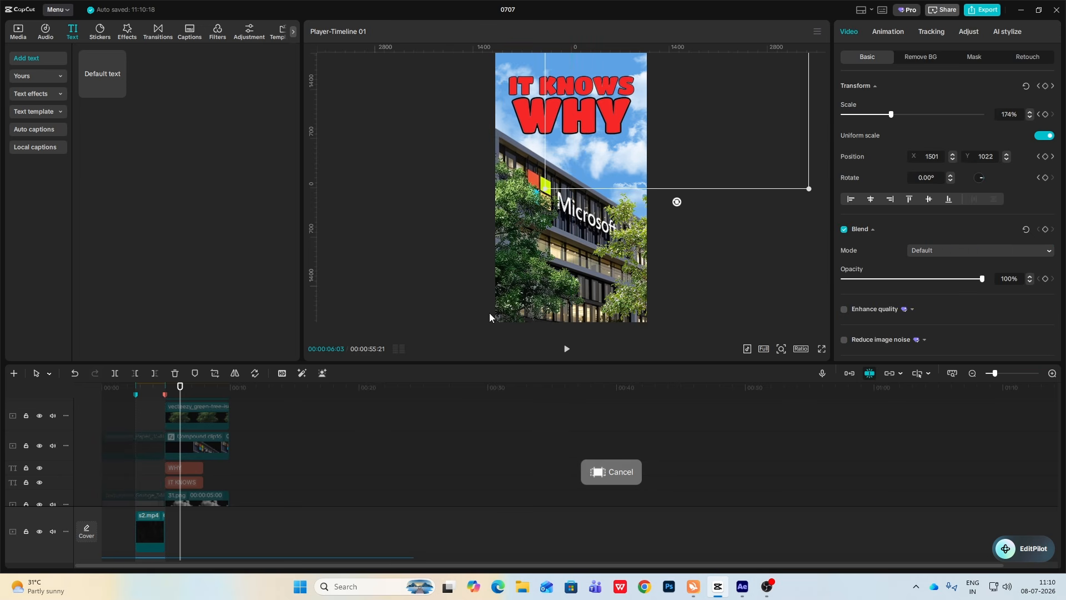
- Apply the Fade In entrance animation to both title clips
{"action": "mouse_move", "coordinate": [216, 471]}
{"action": "left_mouse_down"}
{"action": "mouse_move", "coordinate": [197, 482]}
{"action": "mouse_move", "coordinate": [209, 487]}
{"action": "left_mouse_up"}
{"action": "left_click", "coordinate": [891, 35]}
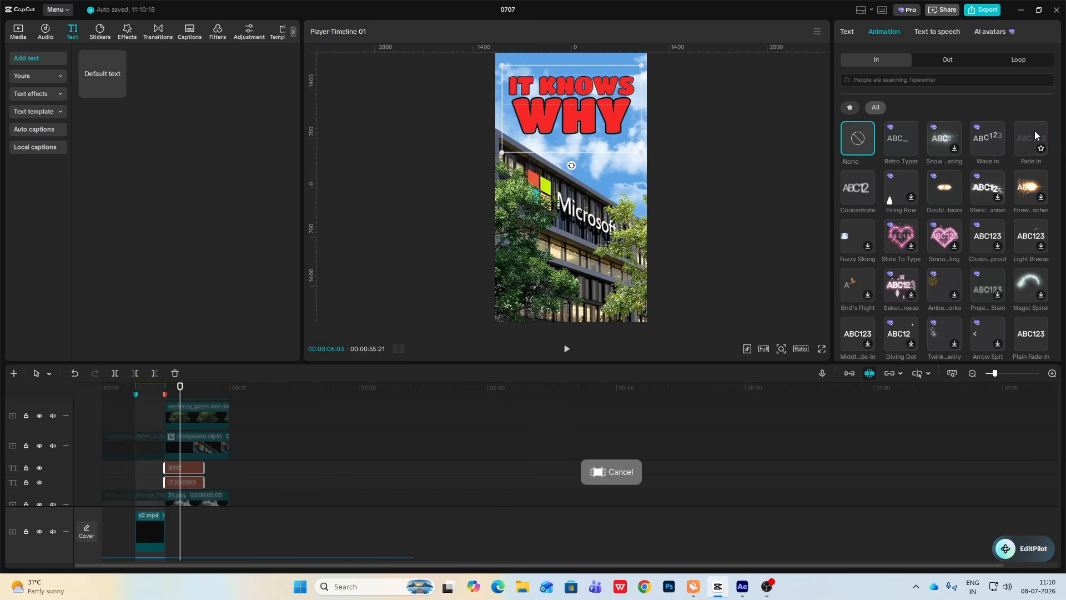
{"action": "left_click", "coordinate": [1034, 133]}
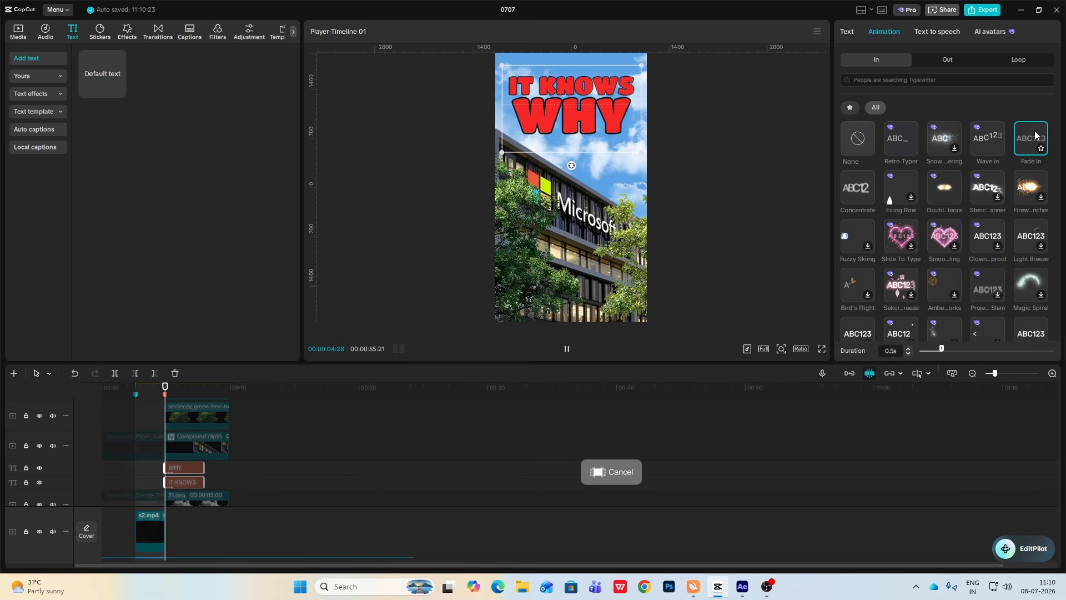
- Play back the scene and stagger the title clips so "IT KNOWS" starts at about 00:00:06 and "WHY" shortly after it
{"action": "left_click", "coordinate": [1051, 374]}
{"action": "key", "text": "space"}
{"action": "key", "text": "space"}
{"action": "left_click_drag", "start_coordinate": [258, 469], "coordinate": [217, 473]}
{"action": "left_click", "coordinate": [169, 472]}
{"action": "key", "text": "space"}
{"action": "left_click", "coordinate": [184, 471]}
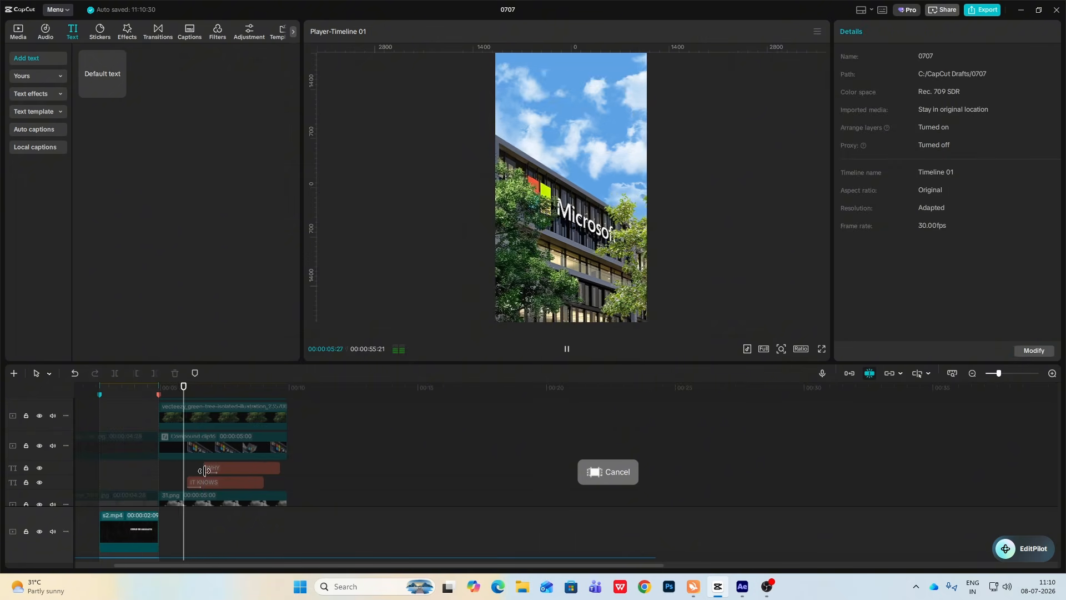
{"action": "key", "text": "space"}
- Trim the tree, building, cloud and background layers of the scene to end at 00:00:07:16
{"action": "scroll", "coordinate": [265, 475], "scroll_direction": "up", "scroll_amount": 2}
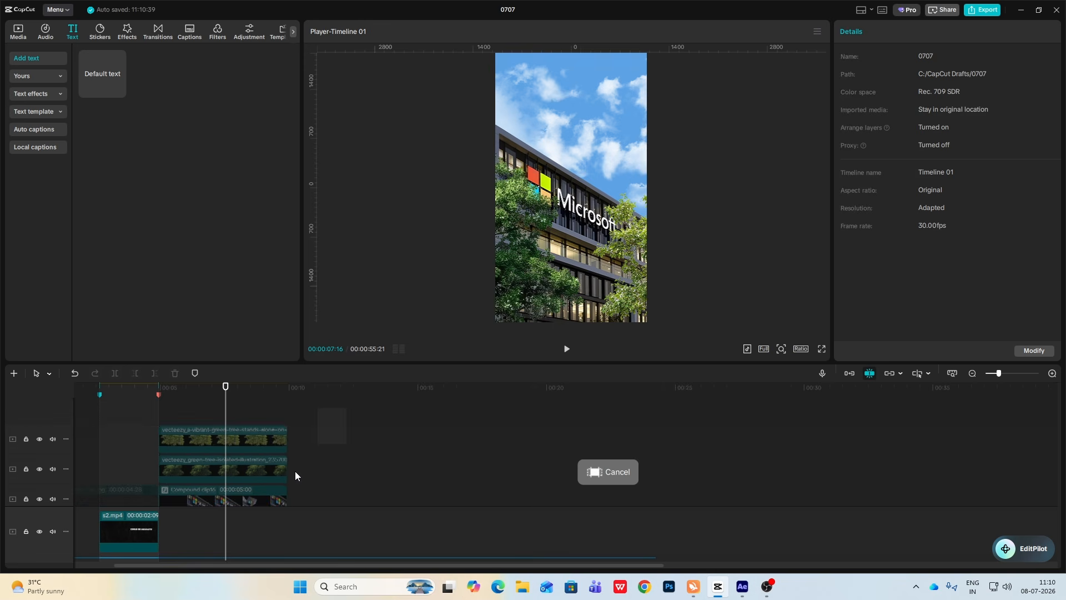
{"action": "left_click", "coordinate": [272, 497]}
{"action": "scroll", "coordinate": [236, 499], "scroll_direction": "down", "scroll_amount": 2}
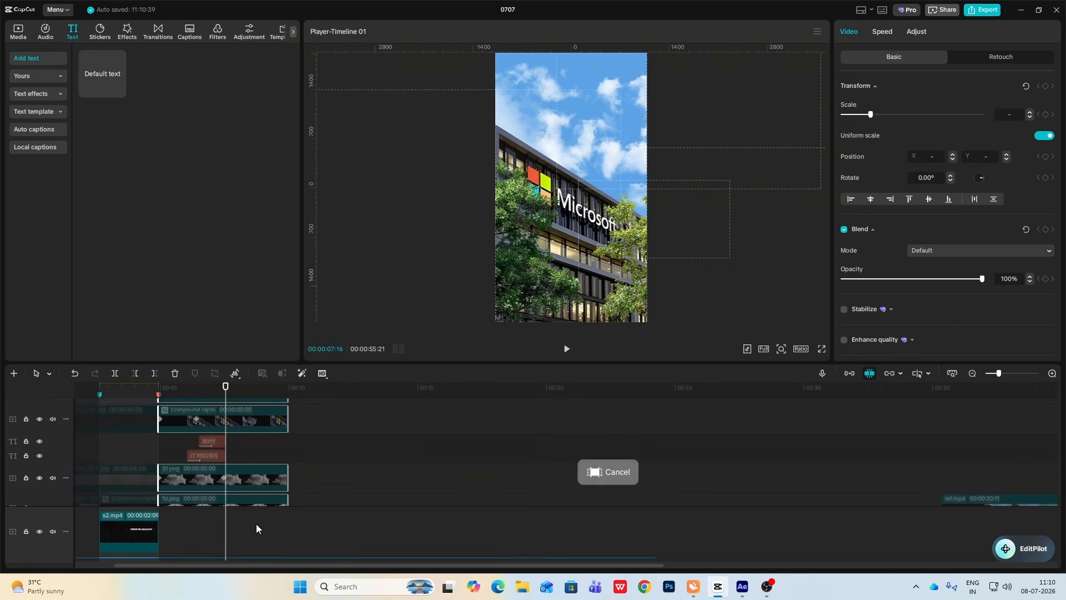
{"action": "scroll", "coordinate": [256, 522], "scroll_direction": "down", "scroll_amount": 2}
{"action": "left_click_drag", "start_coordinate": [287, 468], "coordinate": [234, 497]}
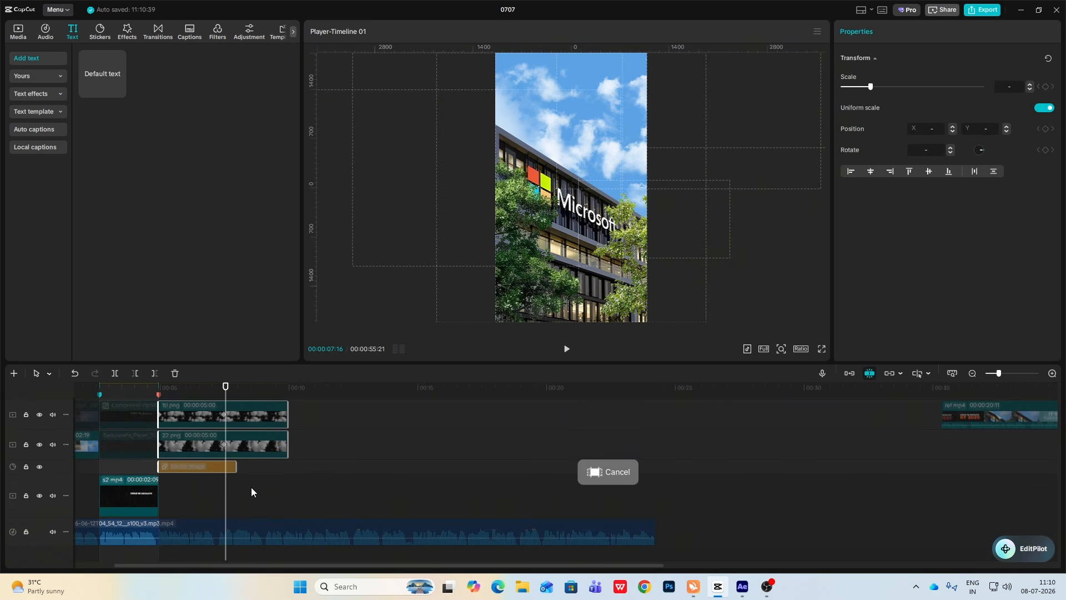
{"action": "key", "text": "Delete"}
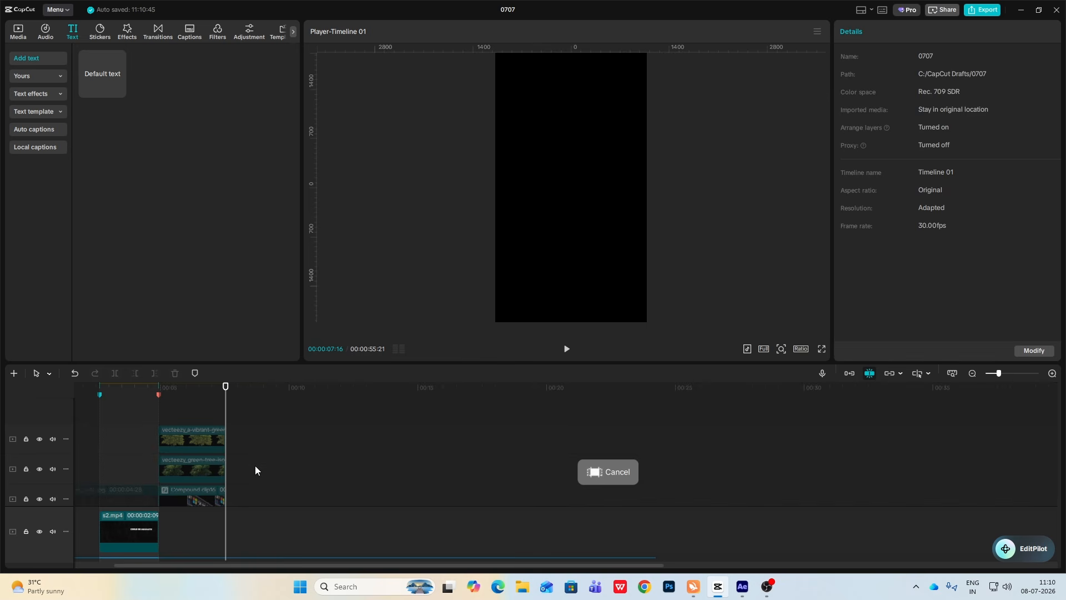
- Add a timeline marker named "scene 3 end" at 00:00:07:16 and play back the scene from 00:00:04:11
{"action": "key", "text": "m"}
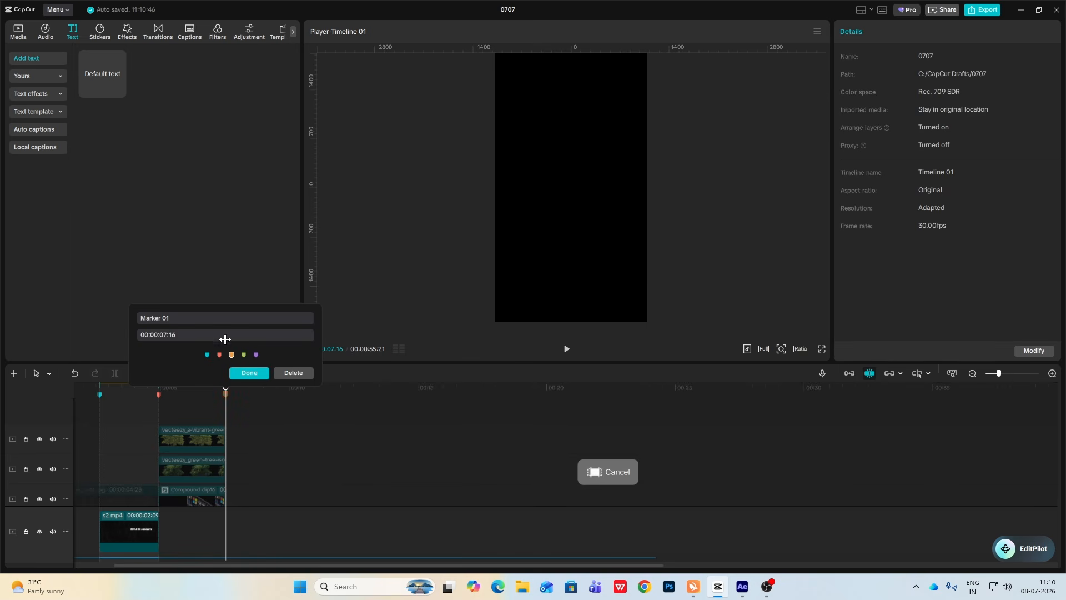
{"action": "key", "text": "ctrl+a"}
{"action": "type", "text": "scene 3 end"}
{"action": "left_click", "coordinate": [236, 374]}
{"action": "scroll", "coordinate": [233, 422], "scroll_direction": "left", "scroll_amount": 2}
{"action": "left_click", "coordinate": [216, 467]}
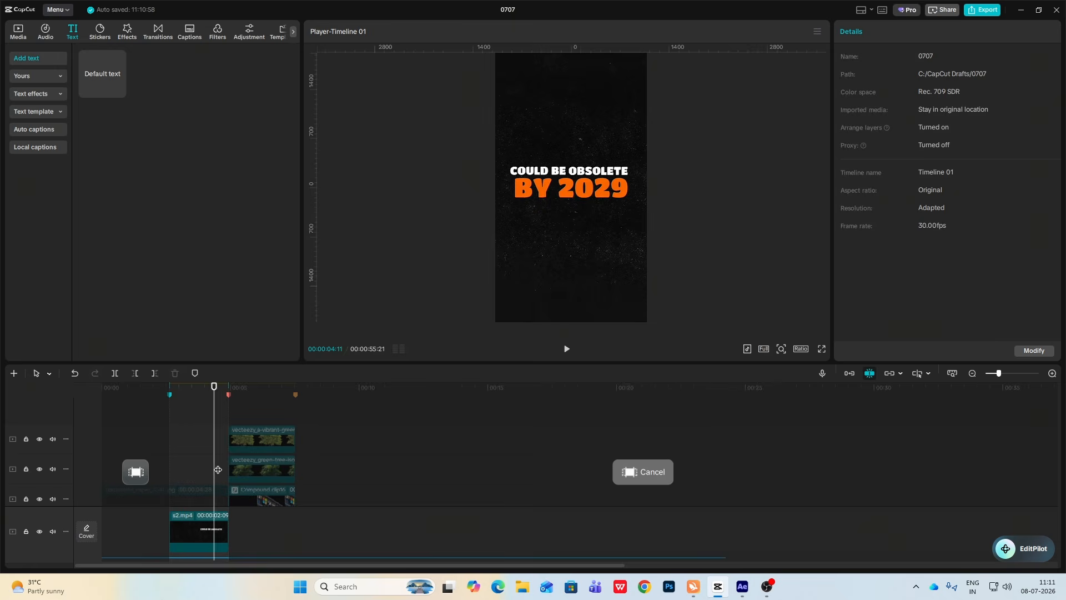
{"action": "key", "text": "space"}
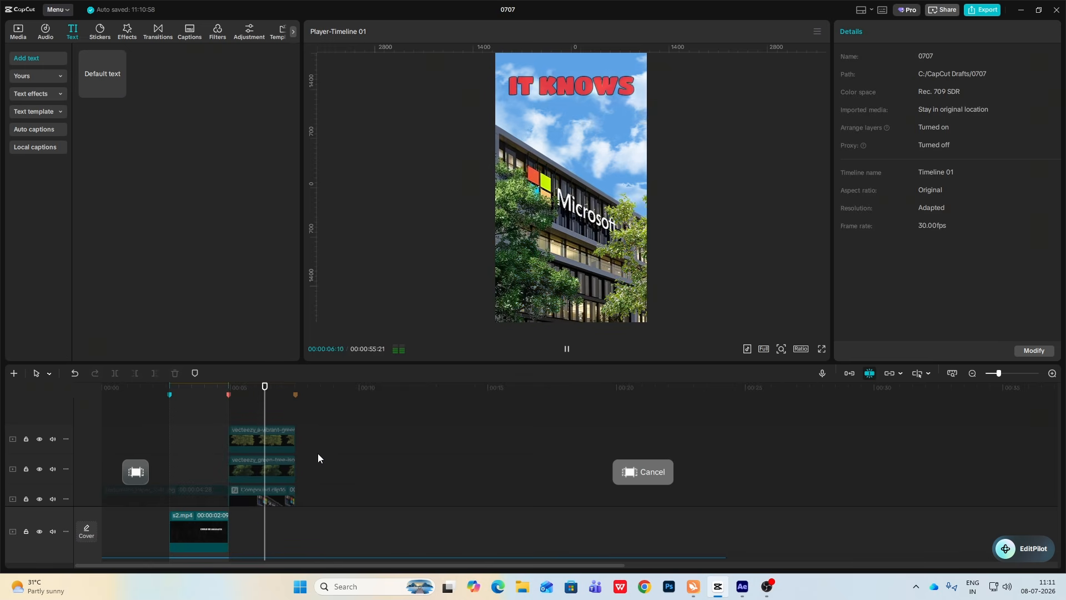
- Move both texture overlay clips above the tree layers, extend them to 00:00:07:16, and check their look over the scene
{"action": "left_click_drag", "start_coordinate": [187, 499], "coordinate": [192, 435]}
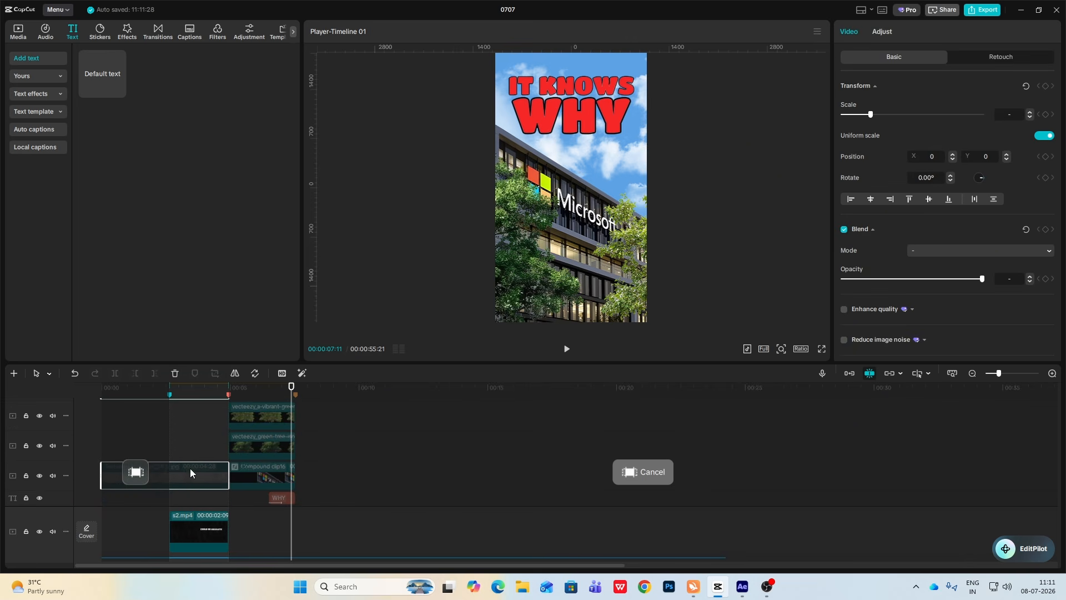
{"action": "left_click_drag", "start_coordinate": [190, 473], "coordinate": [283, 481]}
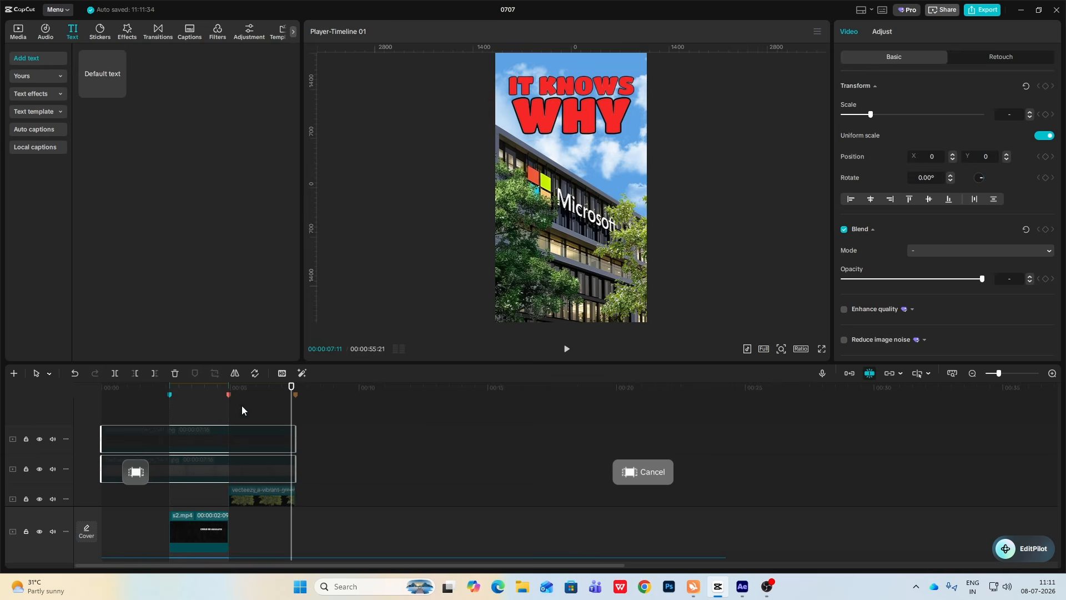
{"action": "left_click", "coordinate": [257, 463]}
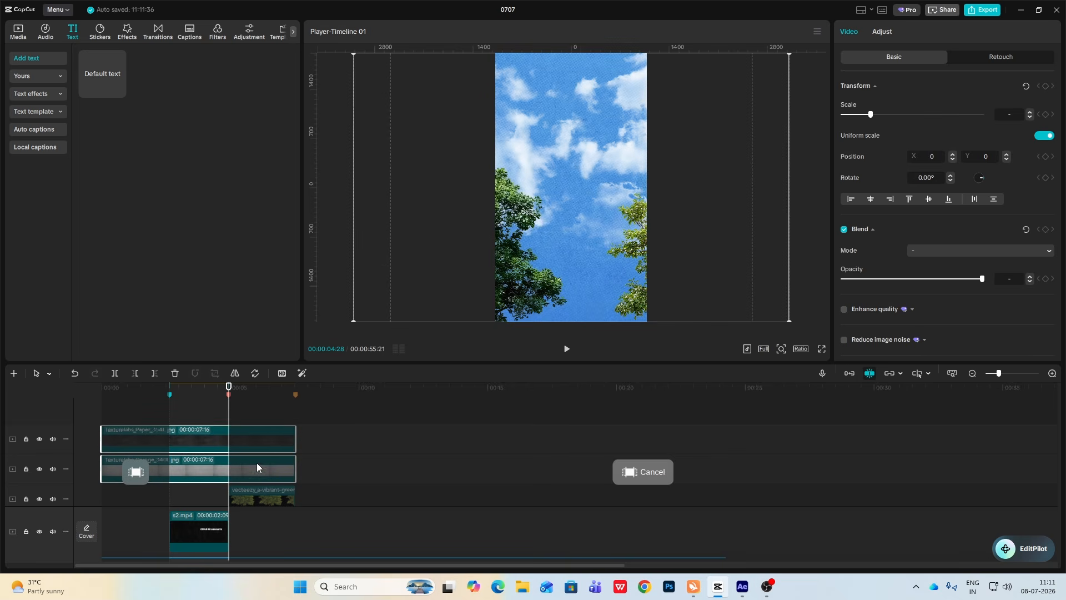
{"action": "left_click_drag", "start_coordinate": [230, 423], "coordinate": [258, 438]}
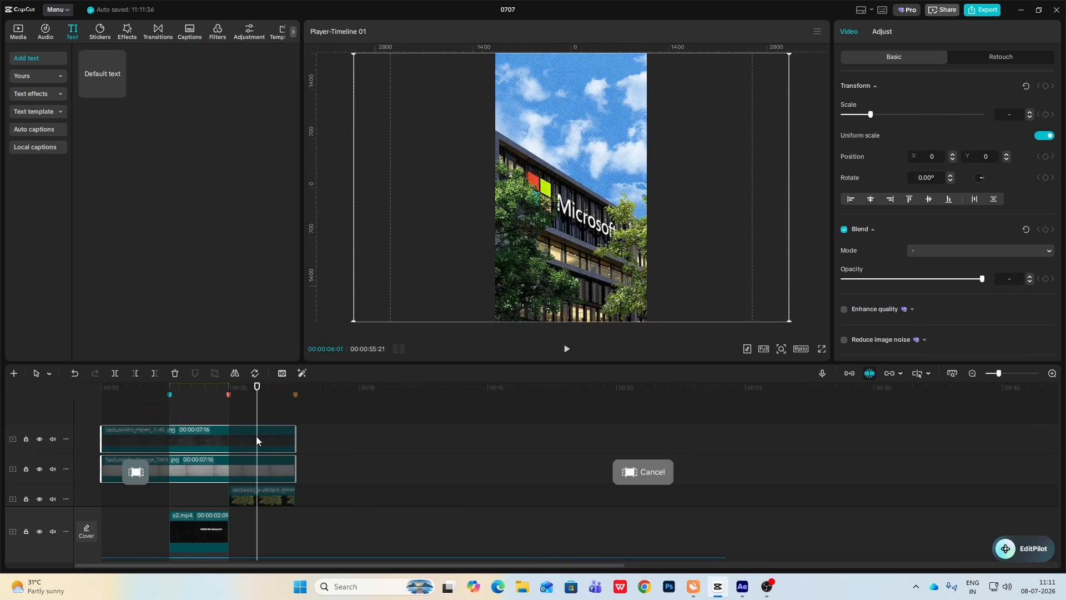
{"action": "left_click", "coordinate": [228, 509]}
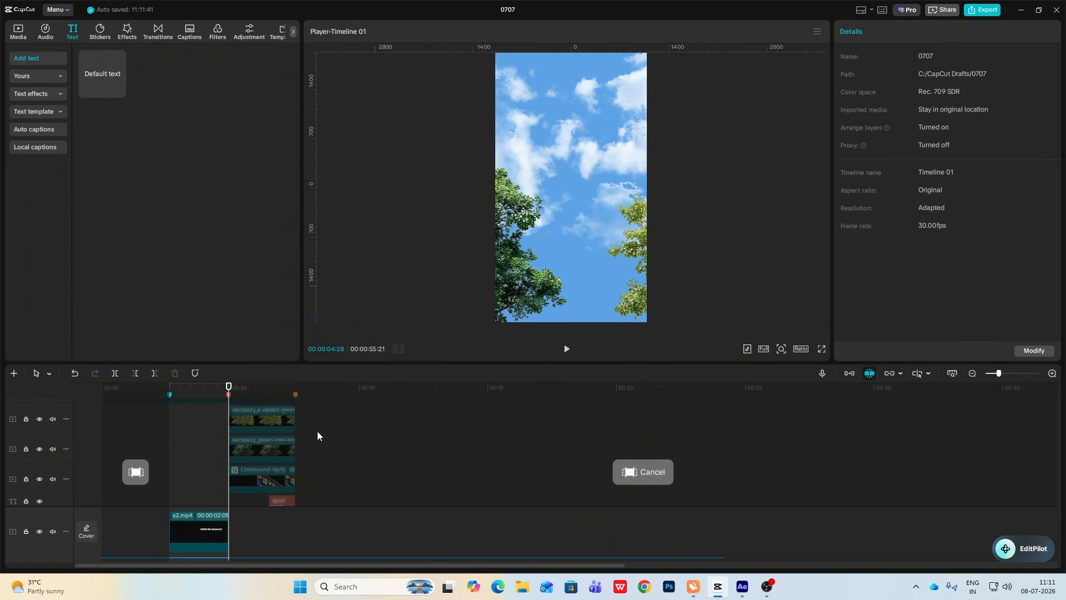
- Combine all the Microsoft scene's tree, building, cloud, title and background layers into one compound clip
{"action": "left_click_drag", "start_coordinate": [328, 409], "coordinate": [305, 453]}
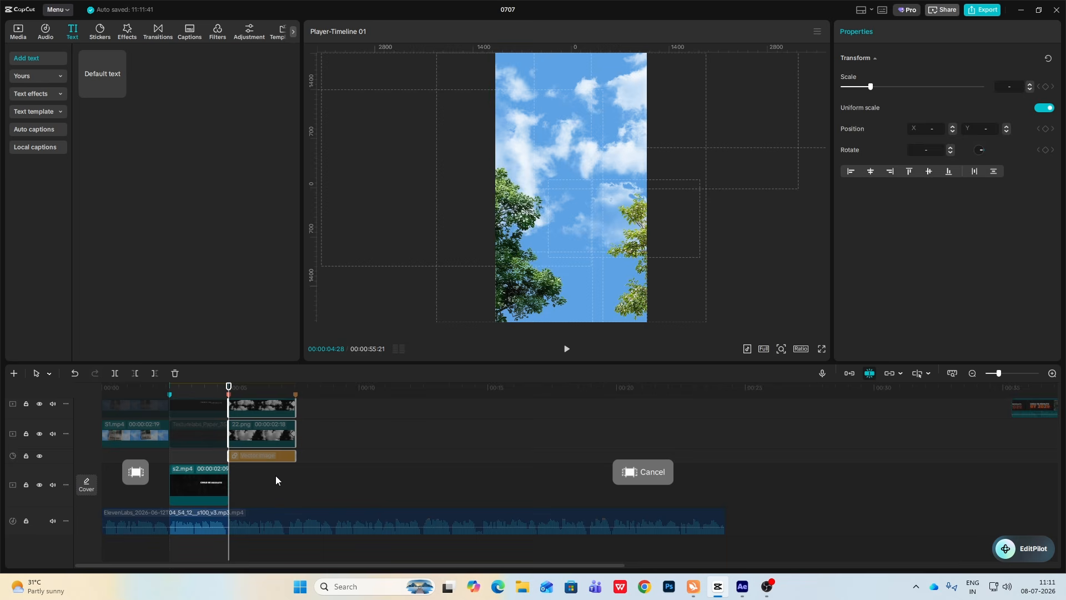
{"action": "key", "text": "alt+g"}
{"action": "left_click", "coordinate": [241, 485]}
{"action": "mouse_move", "coordinate": [241, 484]}
{"action": "left_mouse_down"}
{"action": "mouse_move", "coordinate": [230, 485]}
{"action": "mouse_move", "coordinate": [259, 490]}
{"action": "mouse_move", "coordinate": [228, 489]}
{"action": "left_mouse_up"}
{"action": "left_click", "coordinate": [242, 454]}
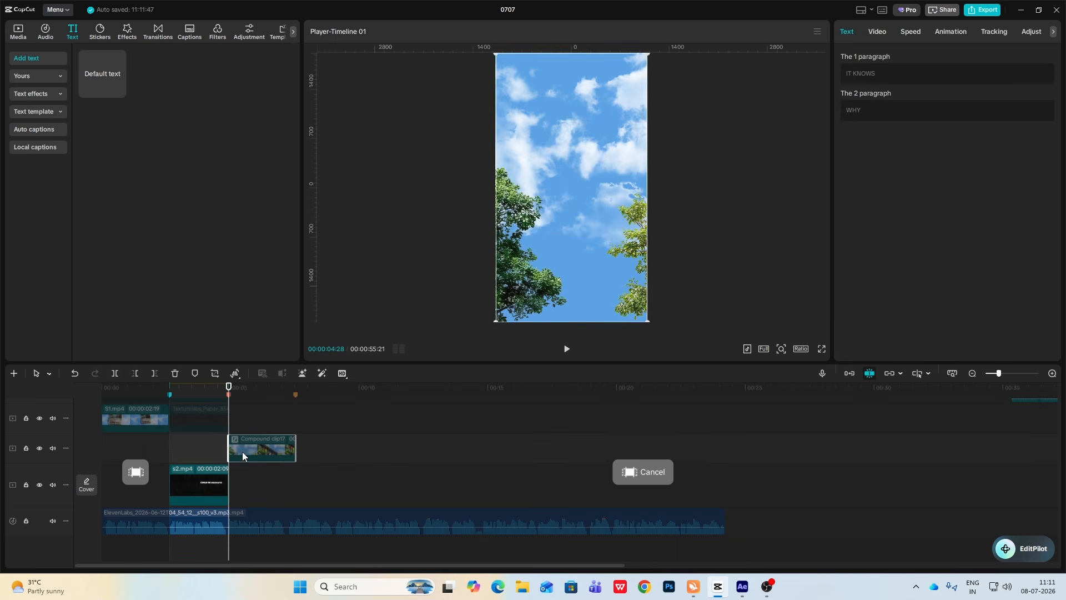
- Keyframe the compound clip's transform so the scene starts enlarged and zooms out, and play back the cut into it
{"action": "left_click", "coordinate": [878, 31]}
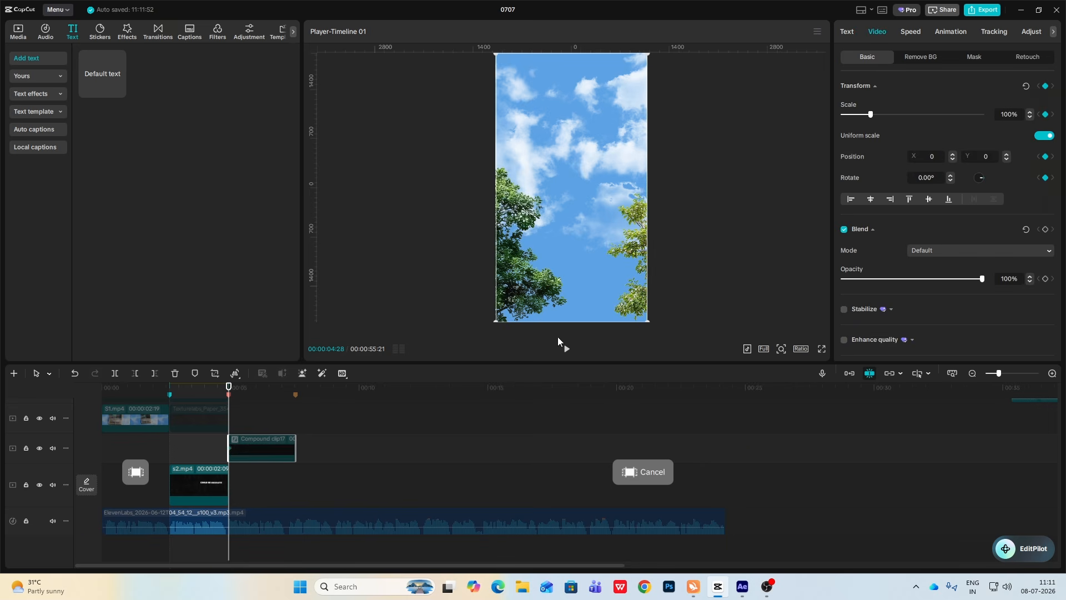
{"action": "mouse_move", "coordinate": [228, 394]}
{"action": "left_mouse_down"}
{"action": "mouse_move", "coordinate": [269, 400]}
{"action": "mouse_move", "coordinate": [228, 395]}
{"action": "left_mouse_up"}
{"action": "left_click", "coordinate": [1045, 85]}
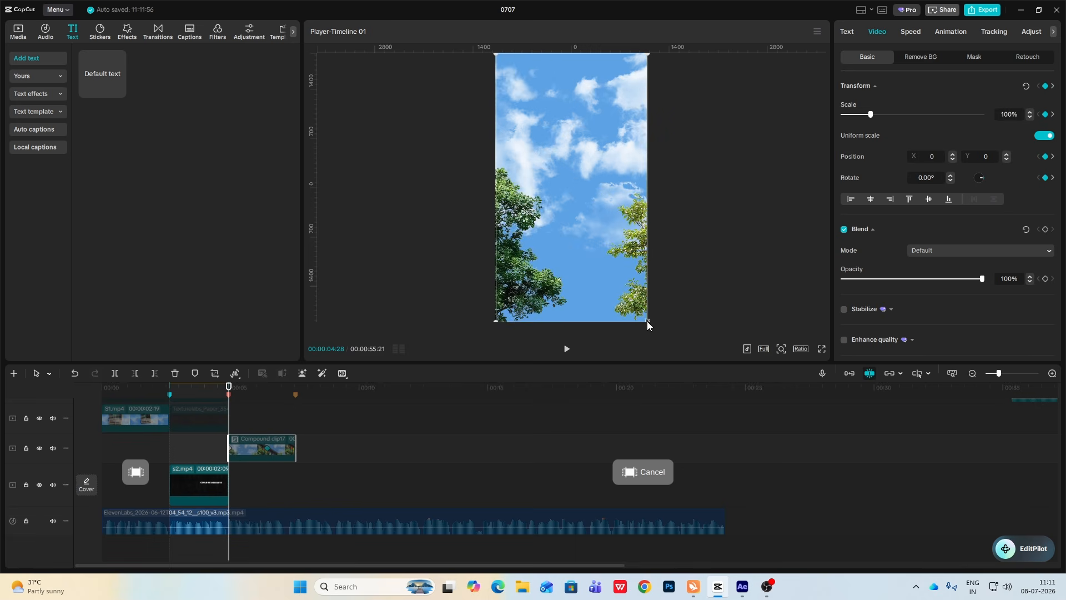
{"action": "left_click", "coordinate": [215, 444]}
{"action": "key", "text": "space"}
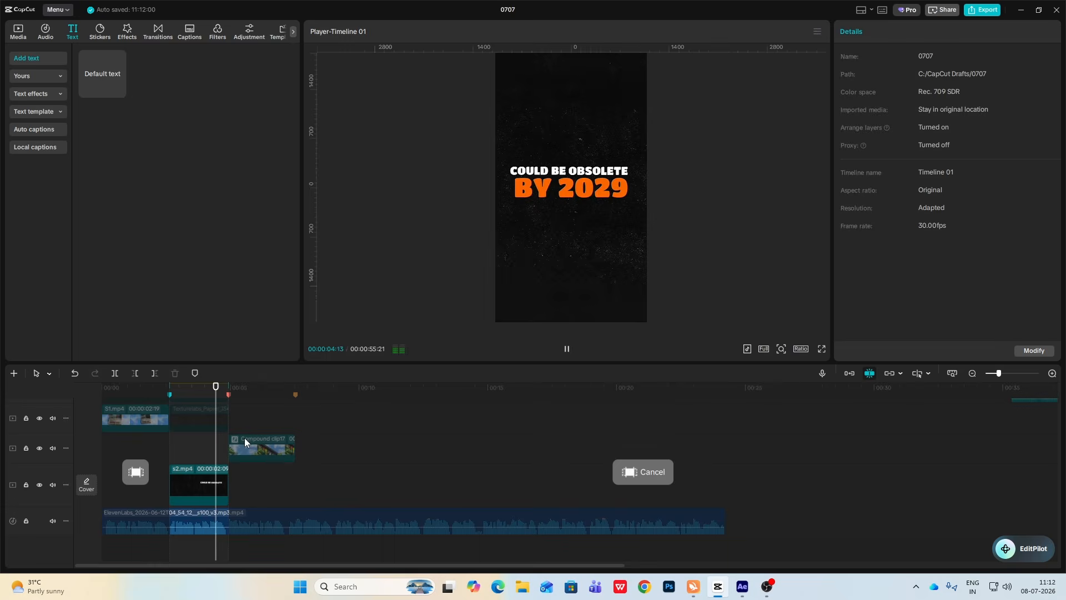
- Show the compound clip's keyframe graphs and apply a decelerating curve to the opening scale animation
{"action": "left_click", "coordinate": [258, 442]}
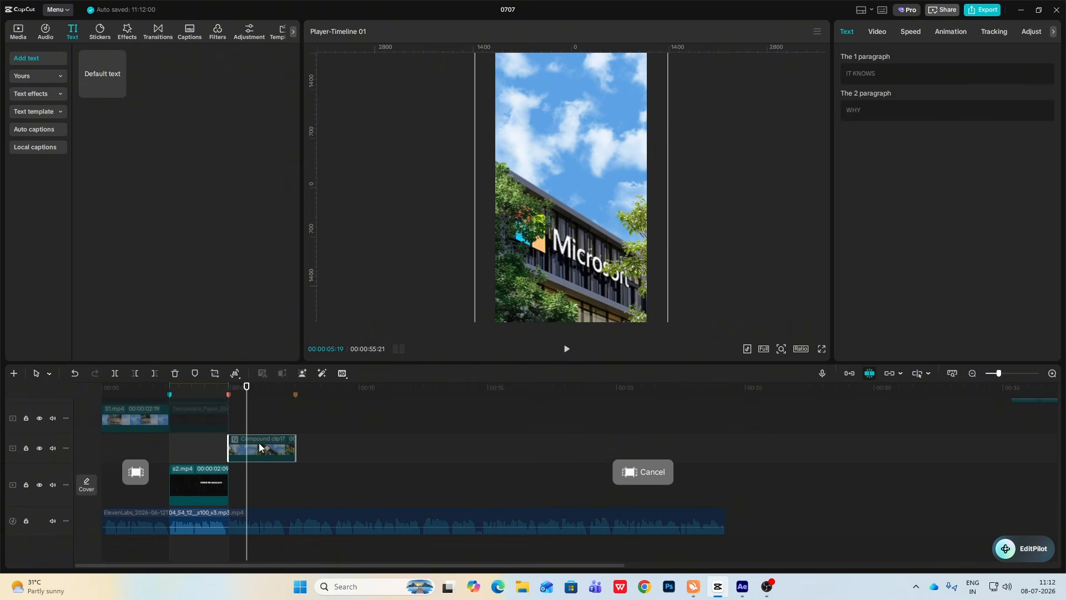
{"action": "key", "text": "alt+k"}
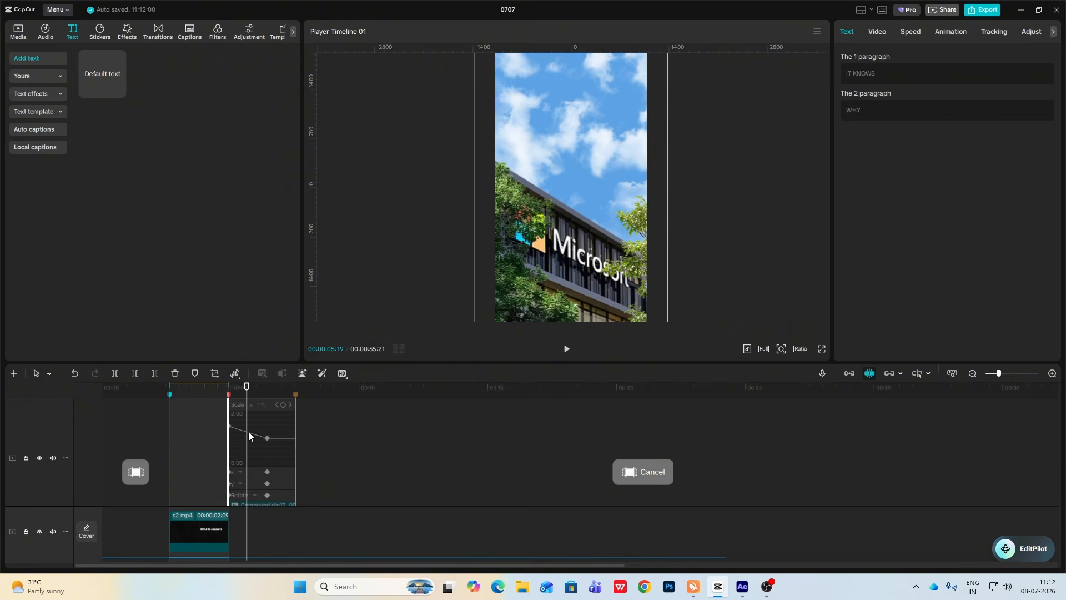
{"action": "left_click", "coordinate": [1052, 373]}
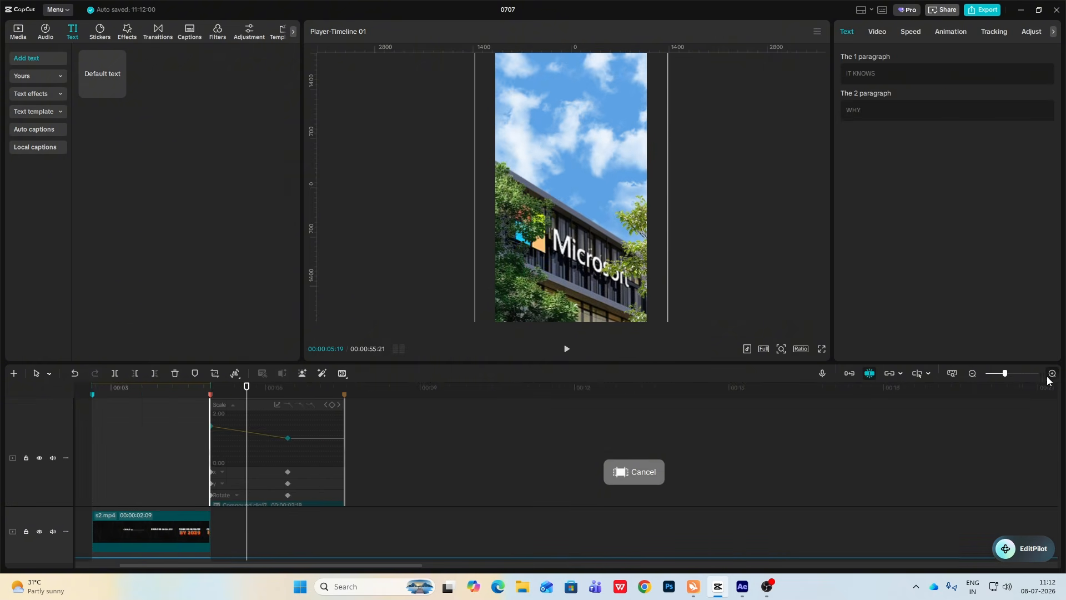
{"action": "left_click", "coordinate": [275, 405]}
{"action": "left_click", "coordinate": [401, 479]}
{"action": "left_click", "coordinate": [497, 393]}
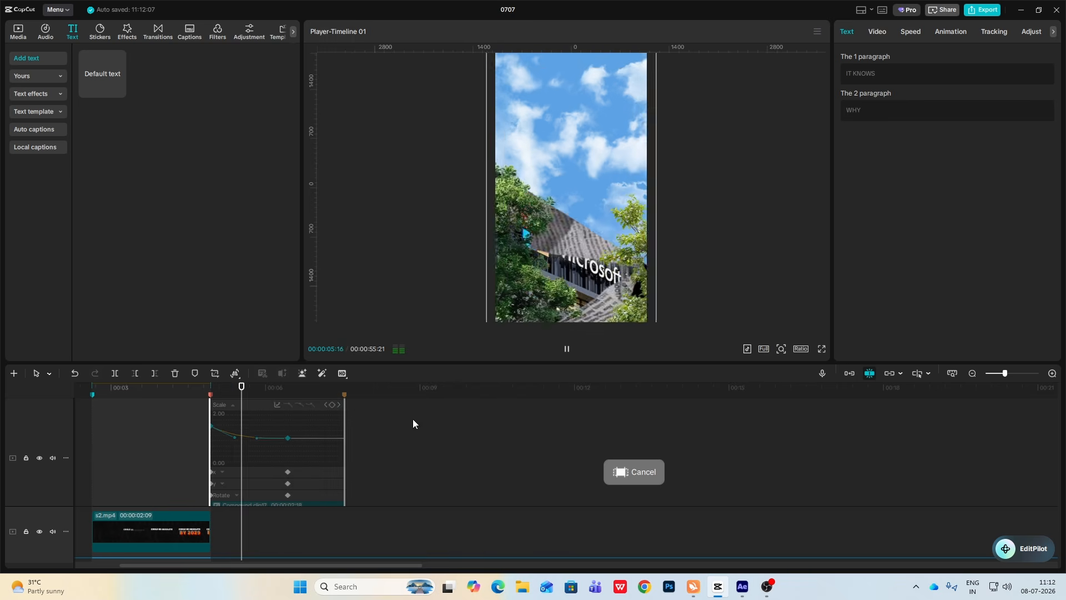
- Play back the Microsoft scene to check the eased zoom-out and the appearance of the title
{"action": "left_click", "coordinate": [250, 471]}
{"action": "scroll", "coordinate": [250, 471], "scroll_direction": "down", "scroll_amount": 5}
{"action": "scroll", "coordinate": [240, 451], "scroll_direction": "down", "scroll_amount": 2}
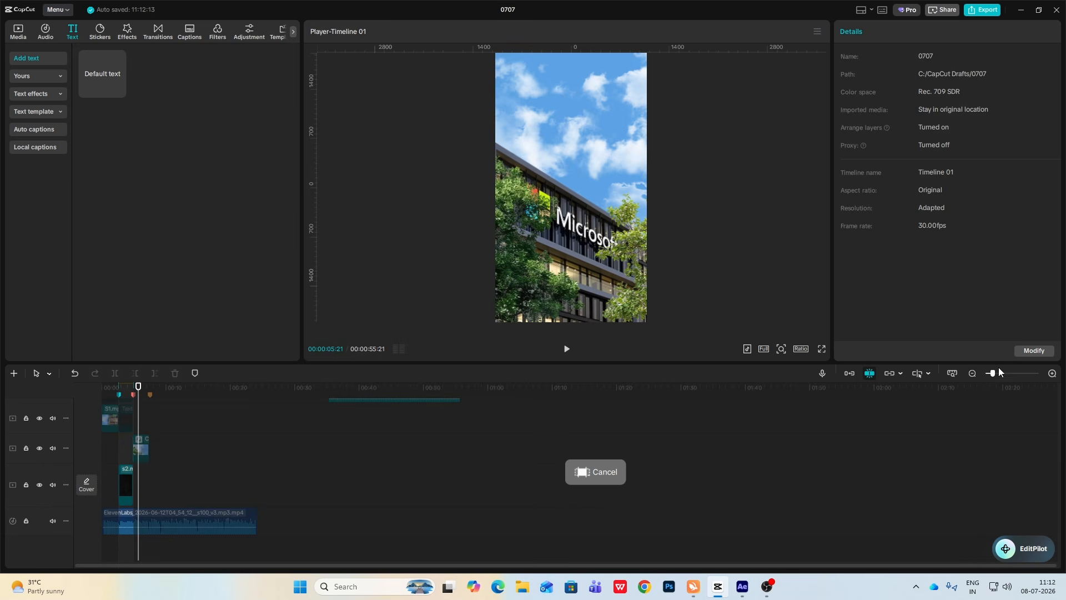
{"action": "left_click", "coordinate": [1052, 373]}
{"action": "left_click", "coordinate": [202, 446]}
{"action": "left_click", "coordinate": [177, 424]}
{"action": "key", "text": "space"}
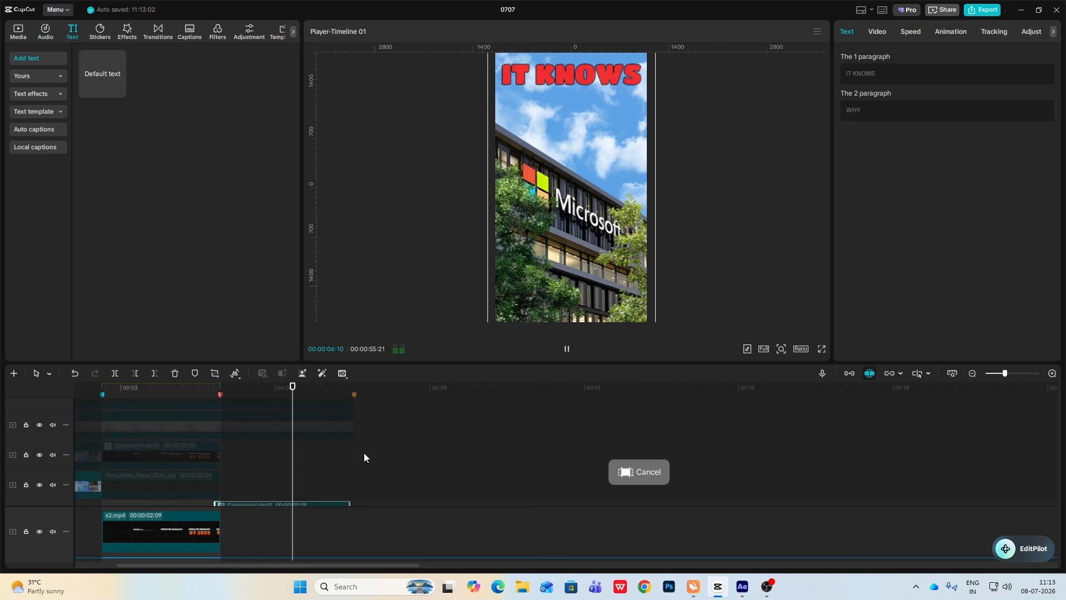
{"action": "scroll", "coordinate": [365, 452], "scroll_direction": "down", "scroll_amount": 2}
{"action": "key", "text": "space"}
- Keyframe the compound clip's scale to 100% at 00:00:07:12
{"action": "left_click", "coordinate": [877, 33]}
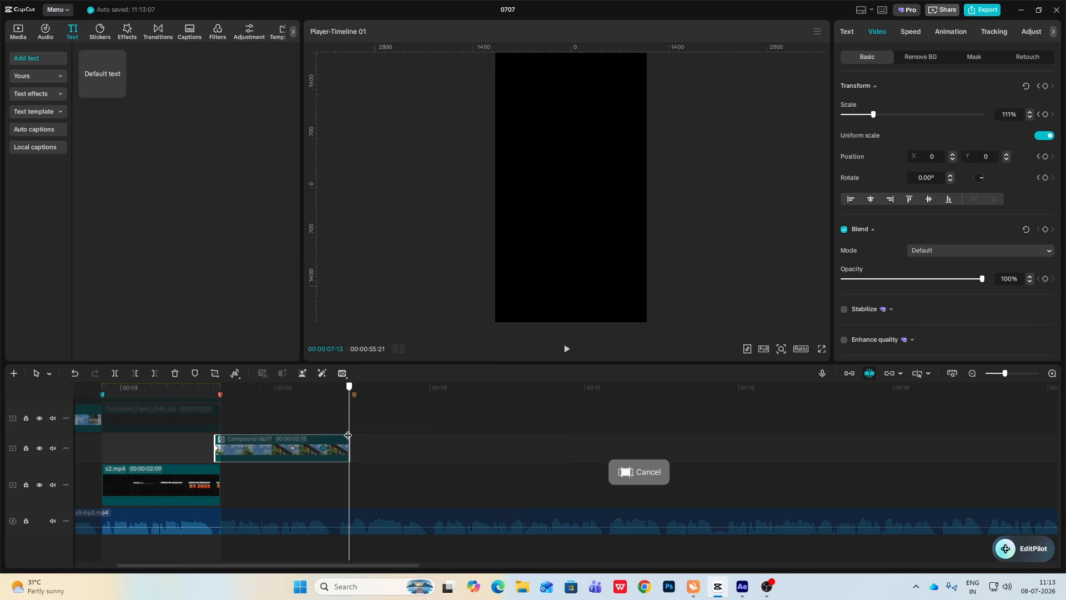
{"action": "key", "text": "Left"}
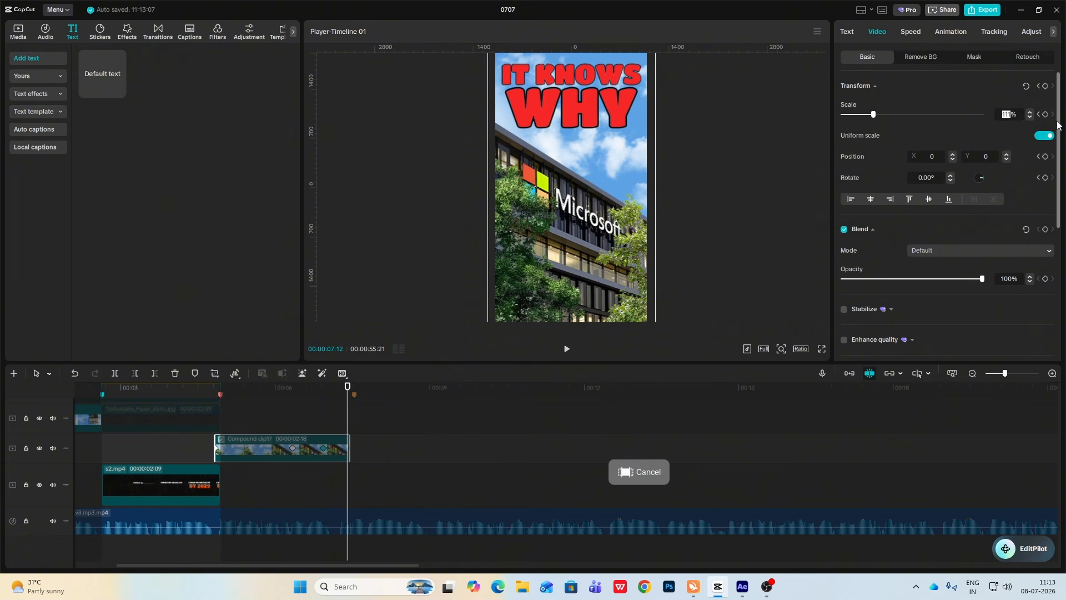
{"action": "type", "text": "100"}
{"action": "key", "text": "Return"}
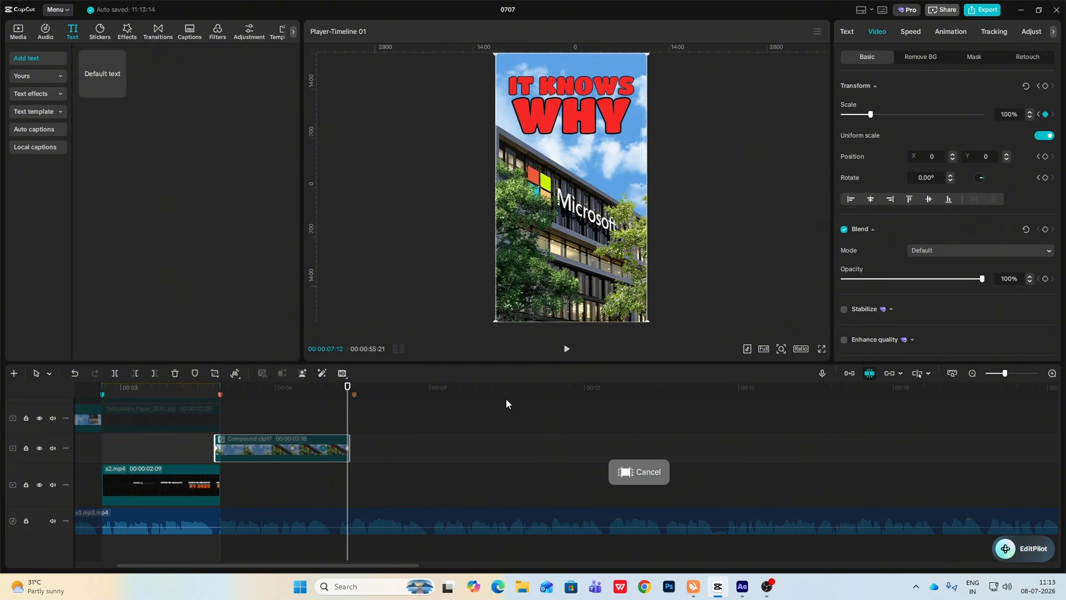
- Apply an easing curve to the closing scale keyframes of the compound clip and play back the result
{"action": "key", "text": "alt+k"}
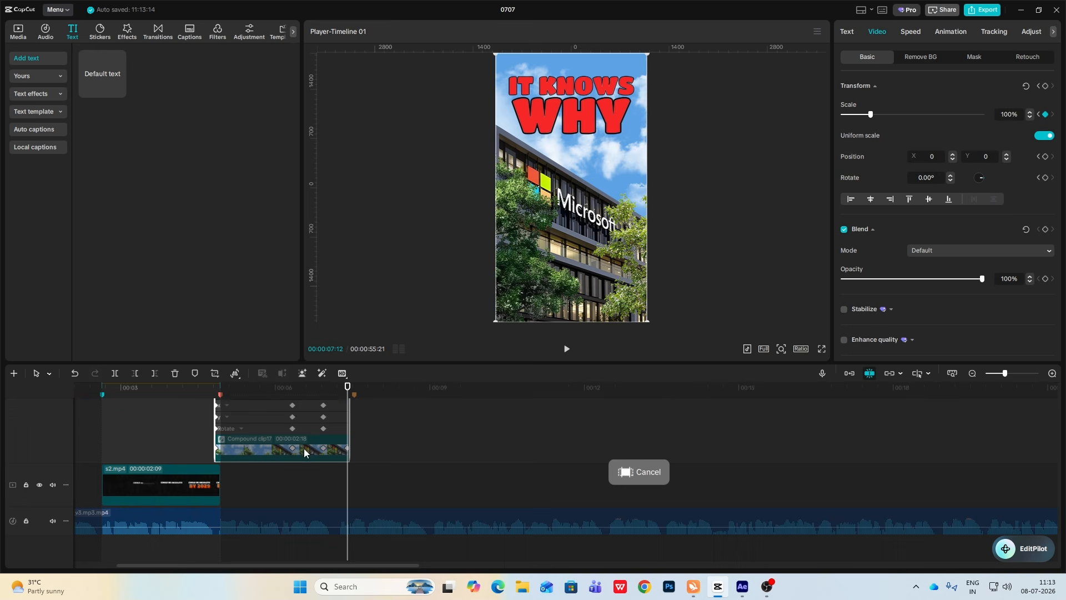
{"action": "scroll", "coordinate": [304, 448], "scroll_direction": "up", "scroll_amount": 1}
{"action": "scroll", "coordinate": [335, 411], "scroll_direction": "up", "scroll_amount": 1}
{"action": "left_click", "coordinate": [283, 432]}
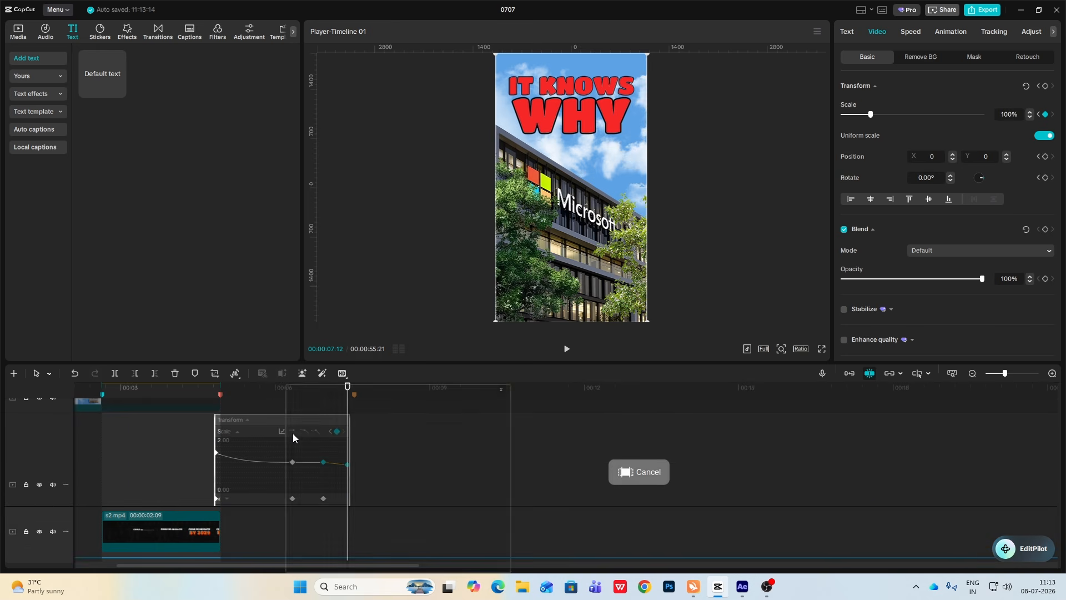
{"action": "left_click", "coordinate": [488, 437]}
{"action": "left_click", "coordinate": [499, 394]}
{"action": "key", "text": "space"}
- Place bg blue.png directly after the Microsoft scene's compound clip, play back the cut and shorten the background
{"action": "scroll", "coordinate": [355, 448], "scroll_direction": "up", "scroll_amount": 2}
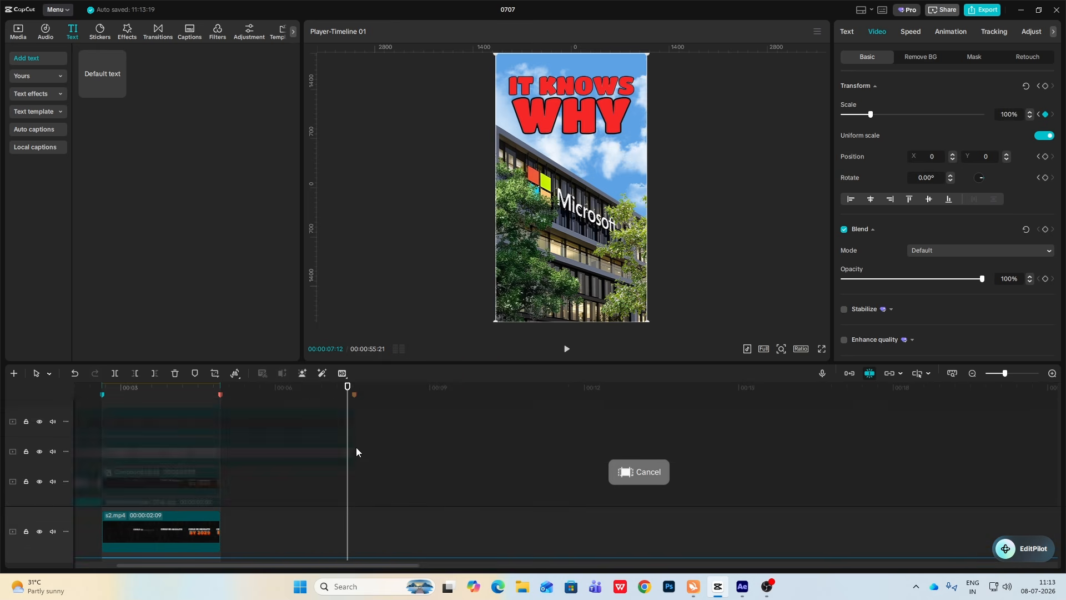
{"action": "left_click_drag", "start_coordinate": [972, 457], "coordinate": [970, 457]}
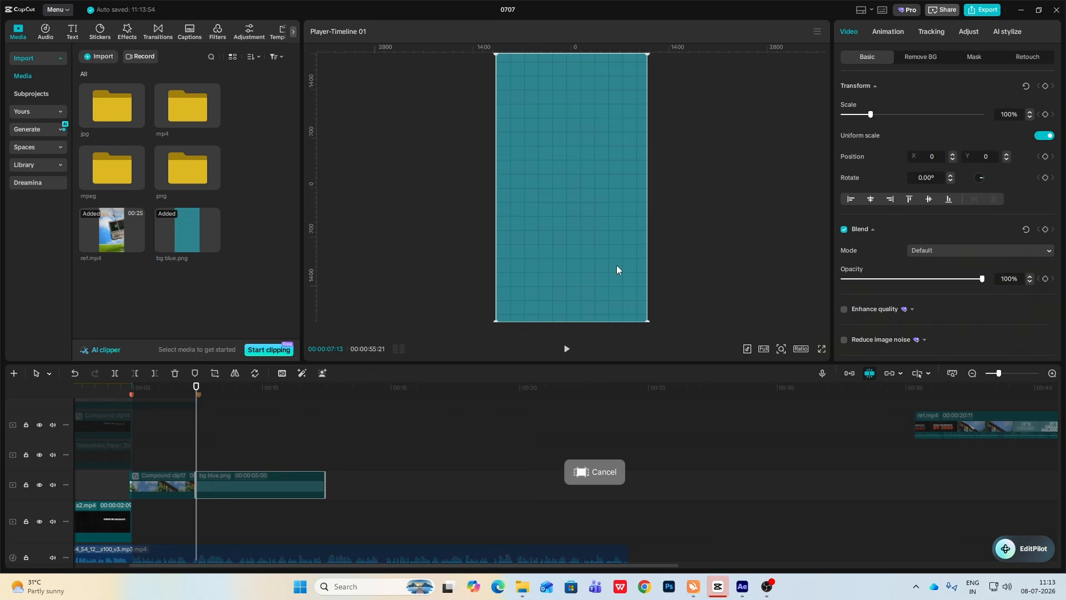
{"action": "left_click", "coordinate": [188, 450]}
{"action": "key", "text": "space"}
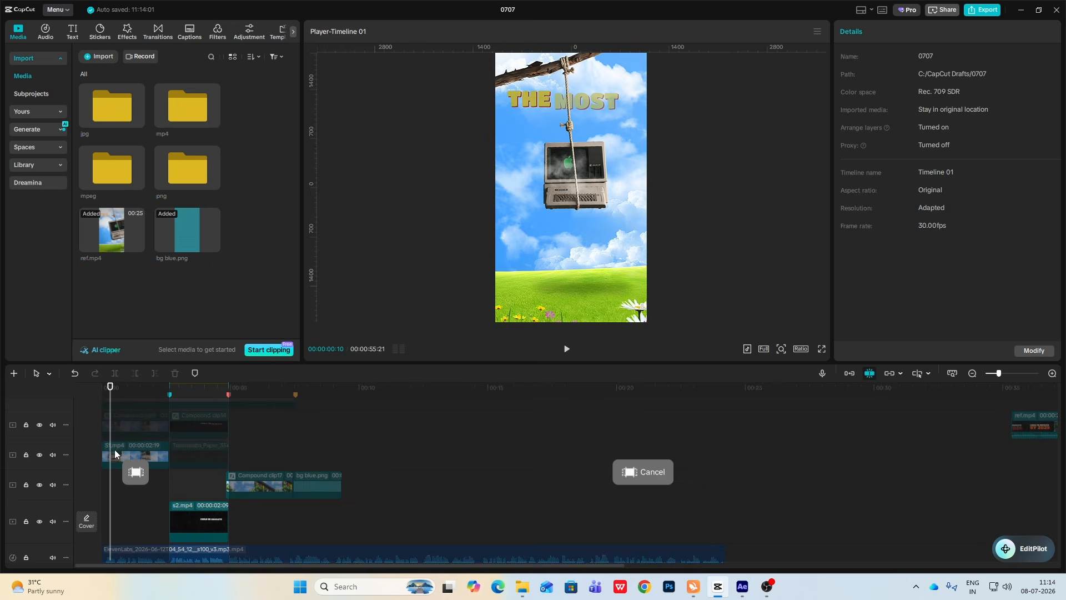
- Open the first scene's compound clip, copy its "COMPUTER" title compound clip and return to the main timeline
{"action": "double_click", "coordinate": [125, 445]}
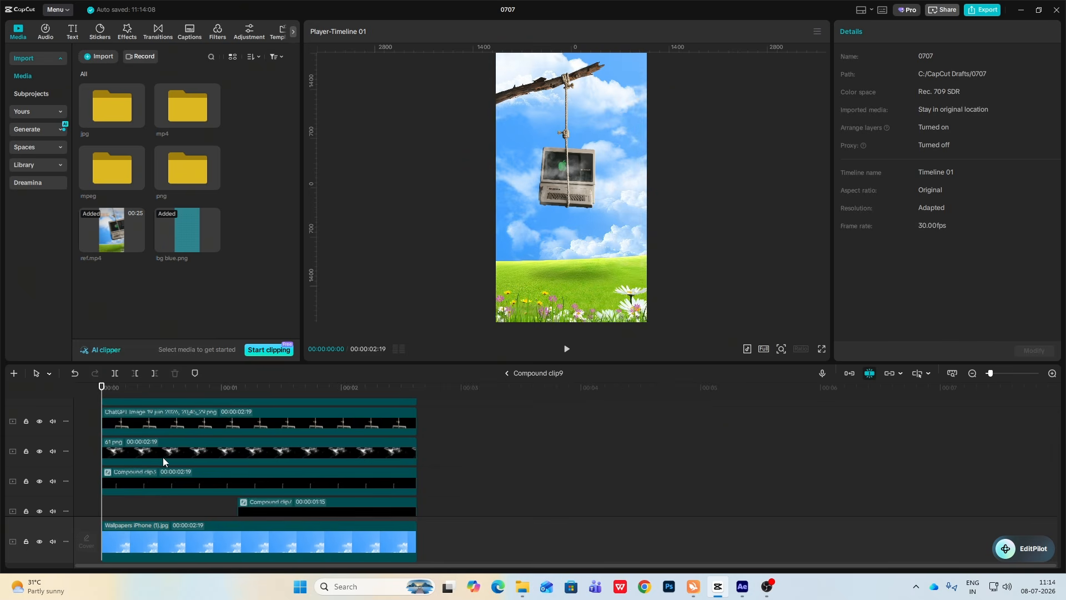
{"action": "scroll", "coordinate": [162, 458], "scroll_direction": "down", "scroll_amount": 3}
{"action": "left_click_drag", "start_coordinate": [198, 447], "coordinate": [295, 465]}
{"action": "left_click", "coordinate": [317, 451]}
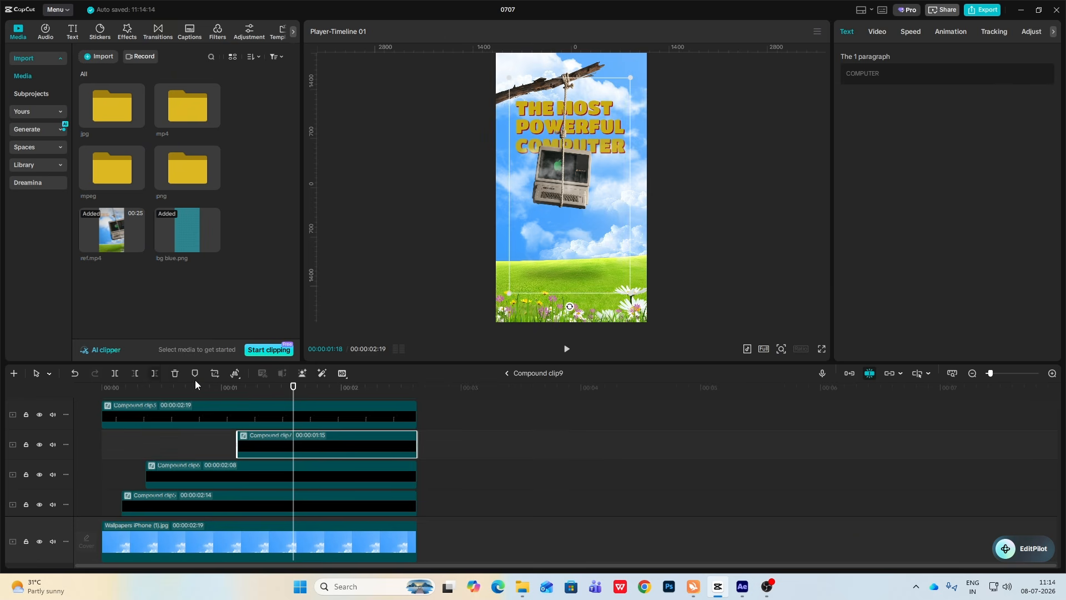
{"action": "left_click", "coordinate": [506, 373]}
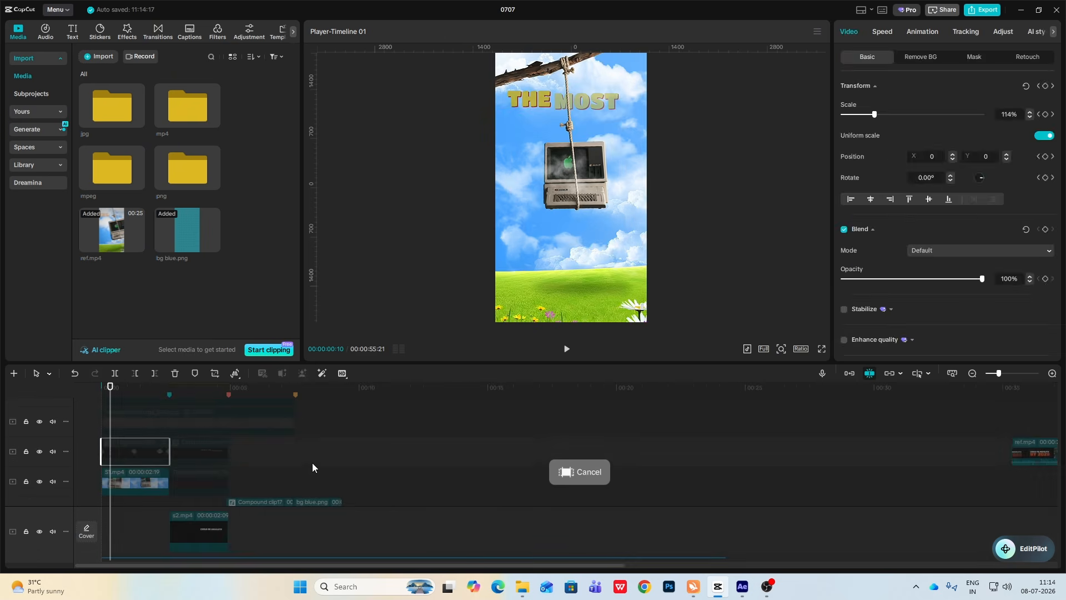
- Paste the copied title clip above bg blue.png starting at 00:00:07:16, and check the matching part of ref.mp4
{"action": "left_click", "coordinate": [245, 472]}
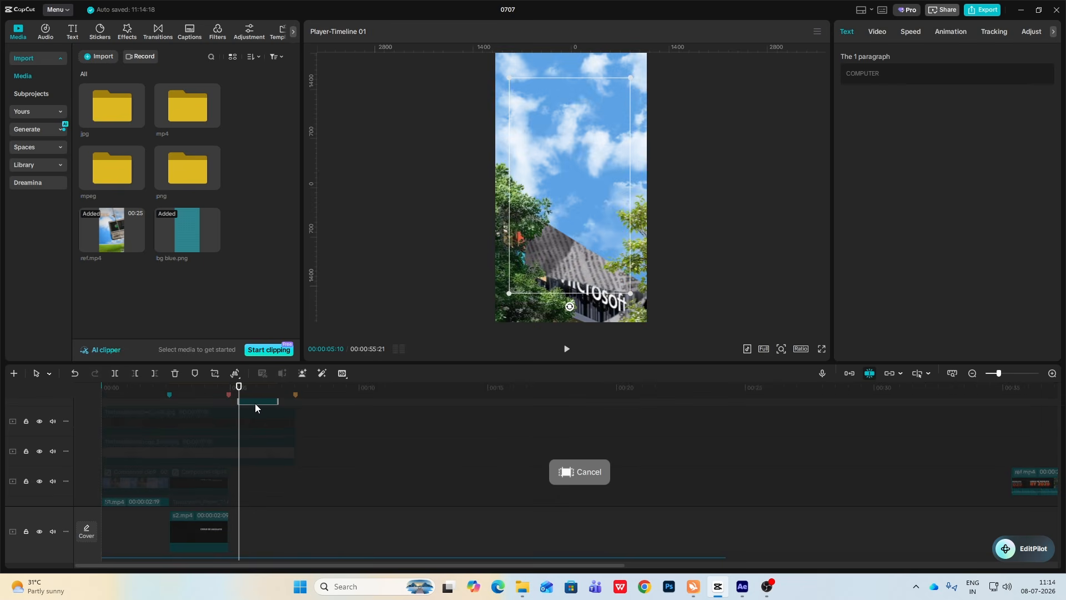
{"action": "mouse_move", "coordinate": [255, 403]}
{"action": "left_mouse_down"}
{"action": "mouse_move", "coordinate": [251, 502]}
{"action": "mouse_move", "coordinate": [252, 428]}
{"action": "mouse_move", "coordinate": [312, 424]}
{"action": "left_mouse_up"}
{"action": "left_click", "coordinate": [307, 422]}
{"action": "scroll", "coordinate": [309, 423], "scroll_direction": "down", "scroll_amount": 3}
{"action": "left_click", "coordinate": [391, 409]}
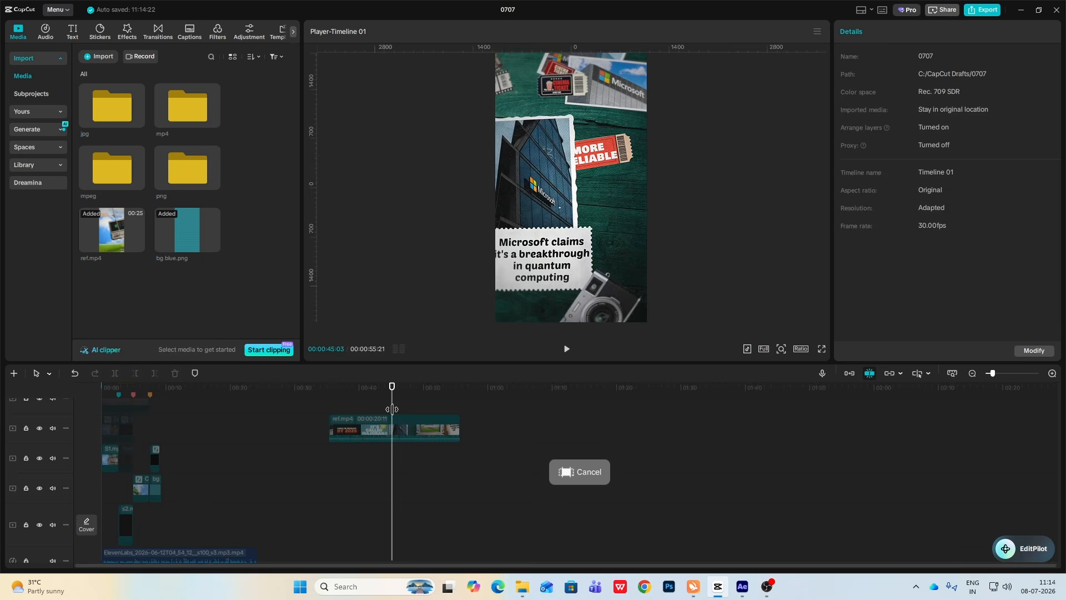
{"action": "mouse_move", "coordinate": [391, 409]}
{"action": "left_mouse_down"}
{"action": "mouse_move", "coordinate": [121, 431]}
{"action": "mouse_move", "coordinate": [154, 436]}
{"action": "left_mouse_up"}
{"action": "left_click", "coordinate": [1053, 373]}
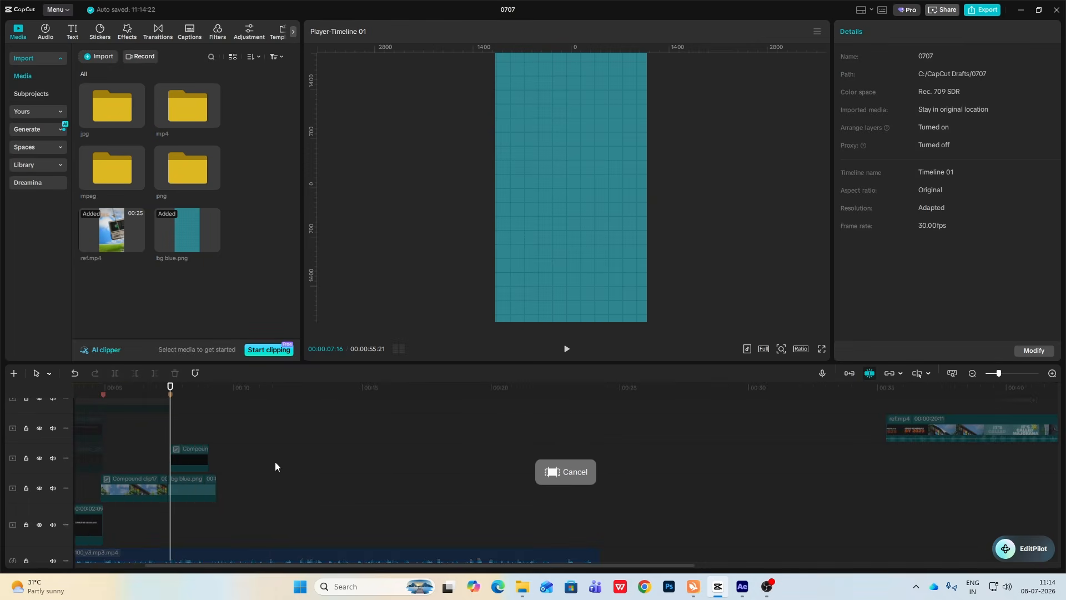
- Open the pasted title compound clip and replace its text with "IT'S"
{"action": "left_click", "coordinate": [194, 445]}
{"action": "double_click", "coordinate": [194, 448]}
{"action": "left_click", "coordinate": [185, 454]}
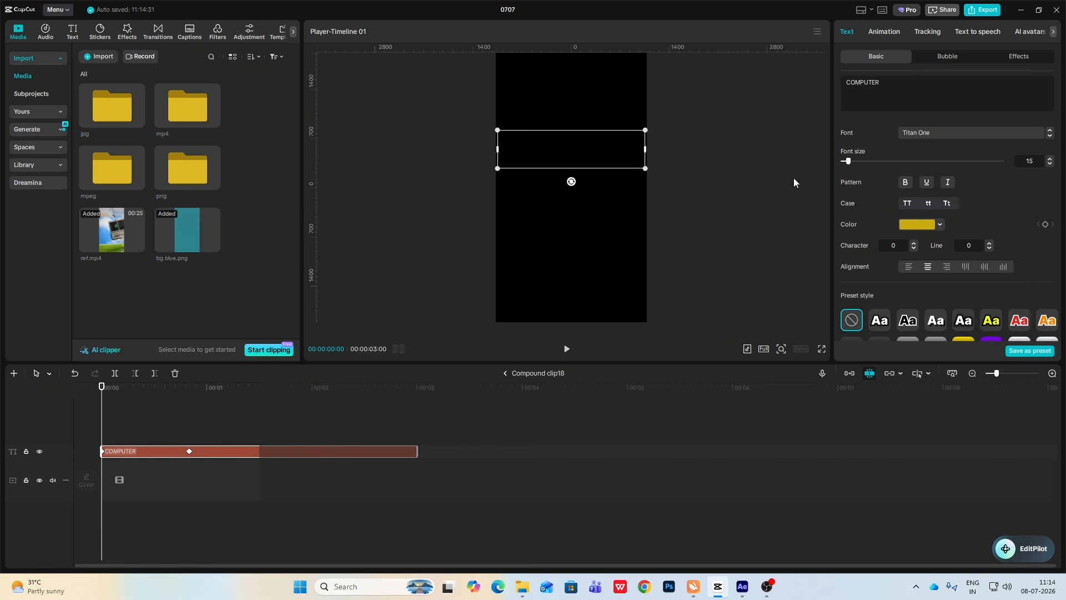
{"action": "key", "text": "ctrl+a"}
{"action": "type", "text": "IT'S"}
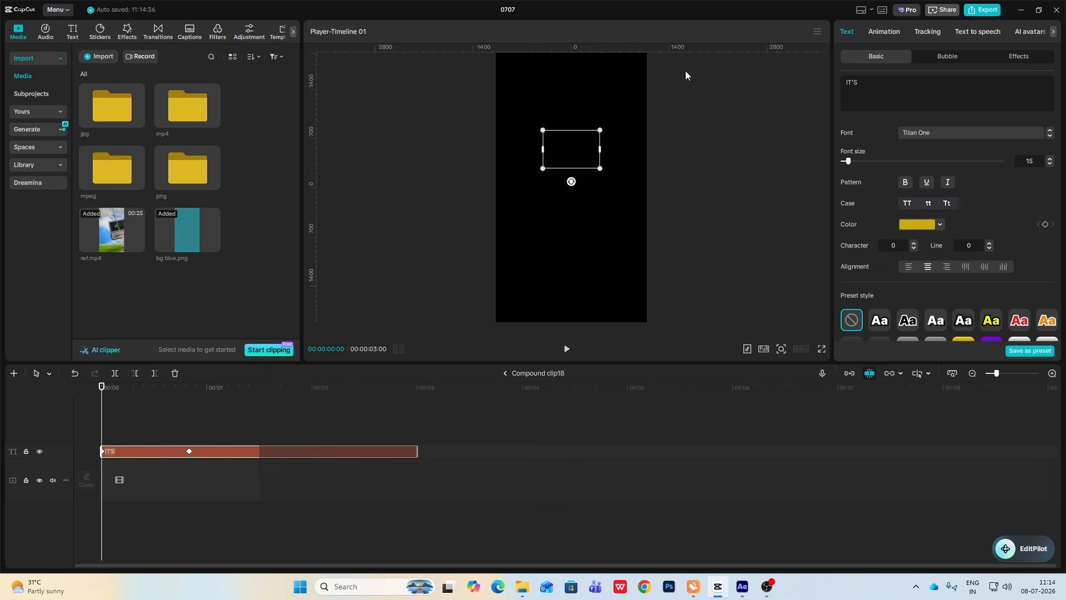
- Change the "IT'S" title's text colour to white, remove its red shadow and check it over the blue background
{"action": "left_click", "coordinate": [940, 225]}
{"action": "left_click", "coordinate": [998, 191]}
{"action": "scroll", "coordinate": [937, 229], "scroll_direction": "down", "scroll_amount": 5}
{"action": "scroll", "coordinate": [908, 237], "scroll_direction": "down", "scroll_amount": 3}
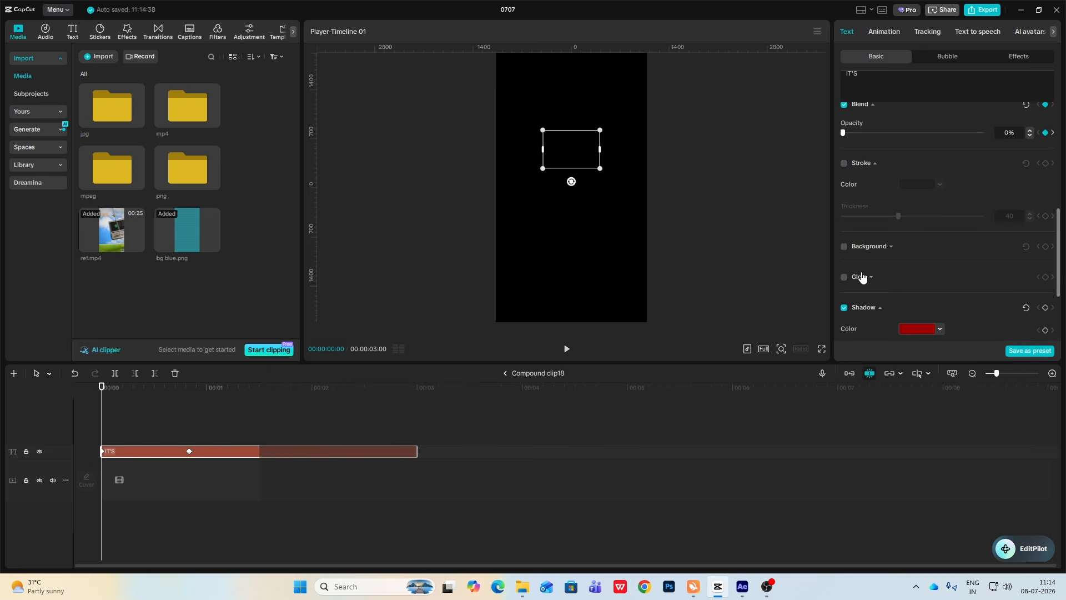
{"action": "left_click", "coordinate": [507, 373]}
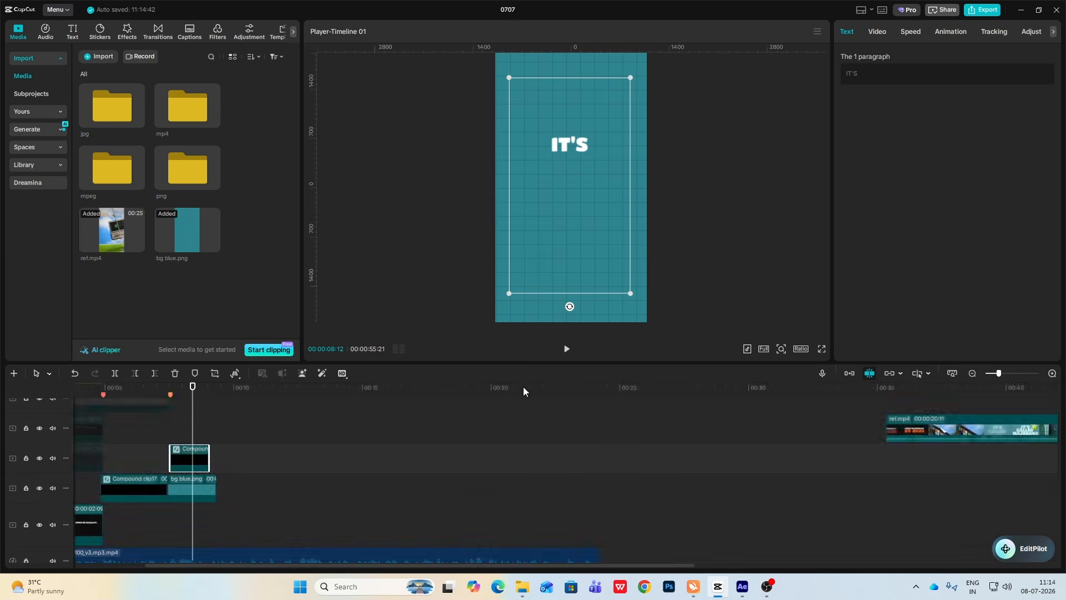
{"action": "double_click", "coordinate": [196, 450]}
{"action": "left_click", "coordinate": [188, 450]}
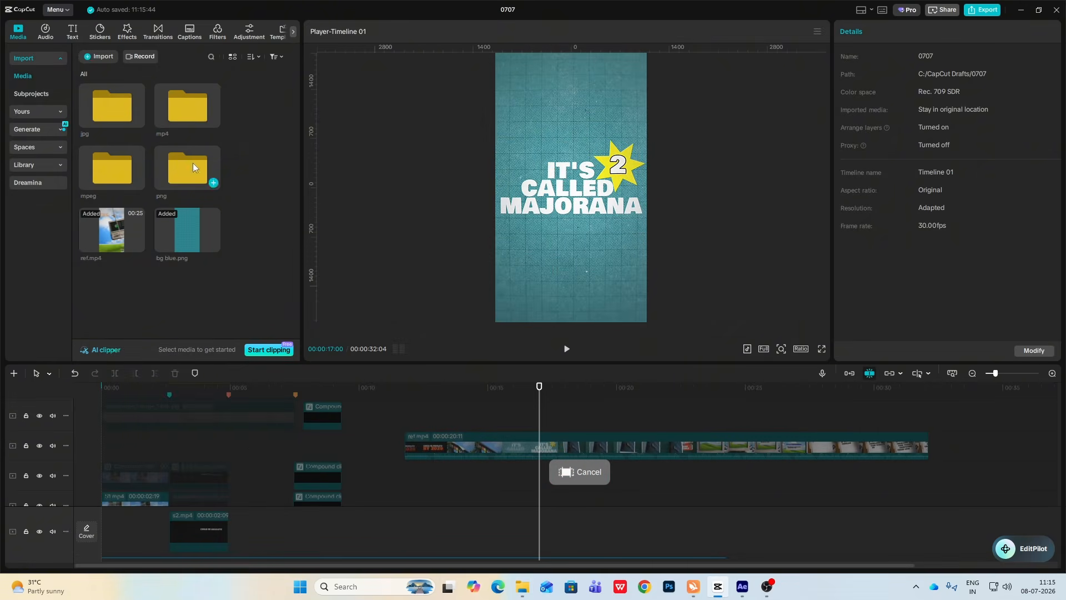
- Add a default text clip on a track directly above the "MAJORAMA" title compound clip
{"action": "left_click", "coordinate": [71, 37]}
{"action": "left_click_drag", "start_coordinate": [102, 73], "coordinate": [318, 457]}
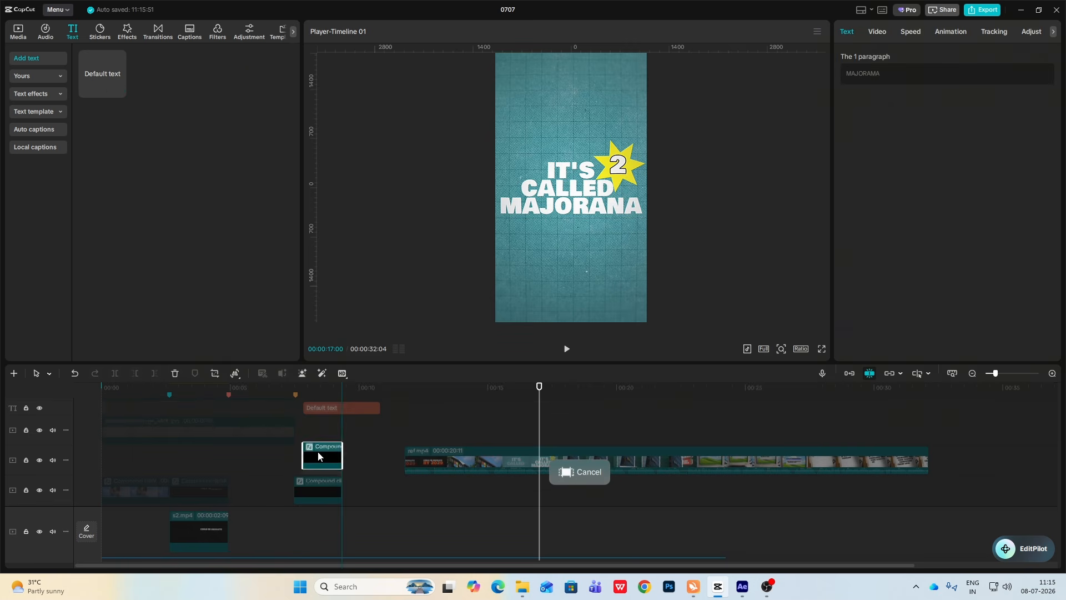
{"action": "left_click_drag", "start_coordinate": [321, 407], "coordinate": [322, 444]}
{"action": "scroll", "coordinate": [321, 444], "scroll_direction": "down", "scroll_amount": 2}
{"action": "scroll", "coordinate": [321, 444], "scroll_direction": "up", "scroll_amount": 2}
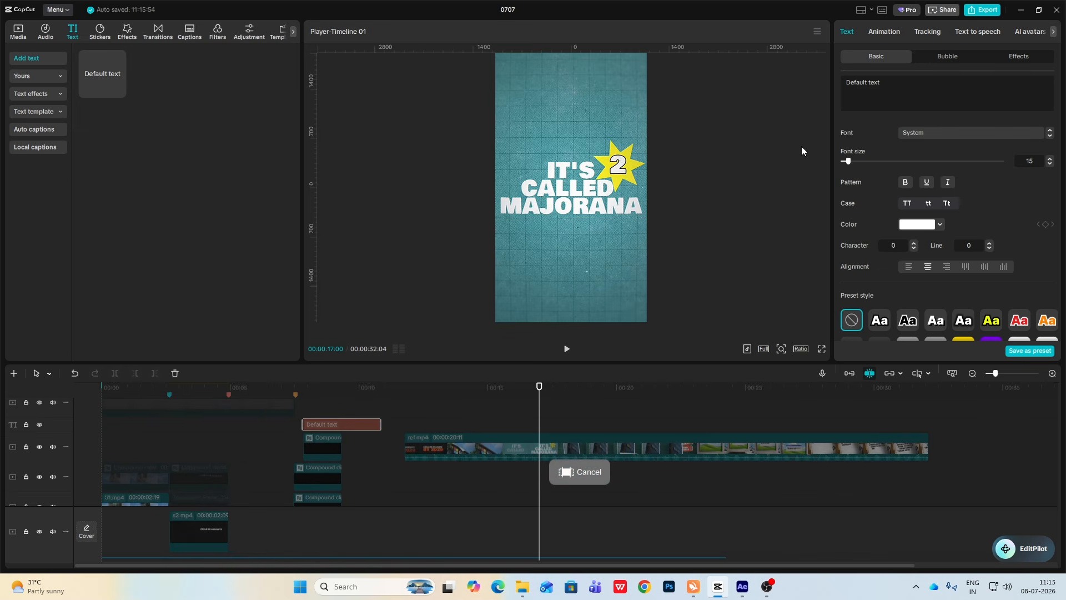
- Replace the default text with a star emoji and select its clip with the preview at 00:00:08:24
{"action": "left_click_drag", "start_coordinate": [900, 82], "coordinate": [713, 65]}
{"action": "key", "text": "super+period"}
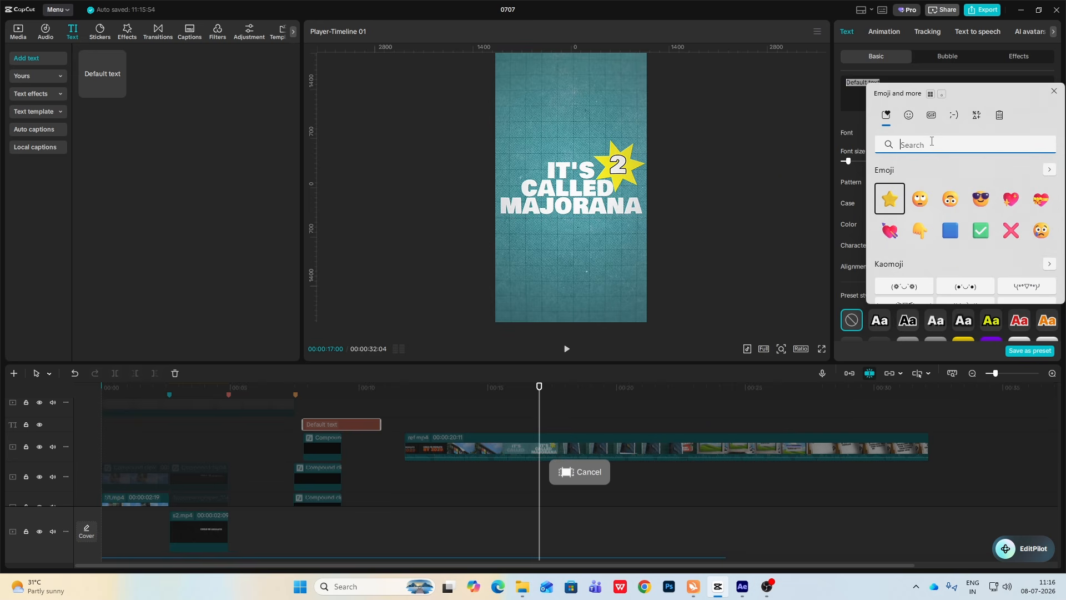
{"action": "left_click", "coordinate": [888, 205]}
{"action": "left_click", "coordinate": [855, 96]}
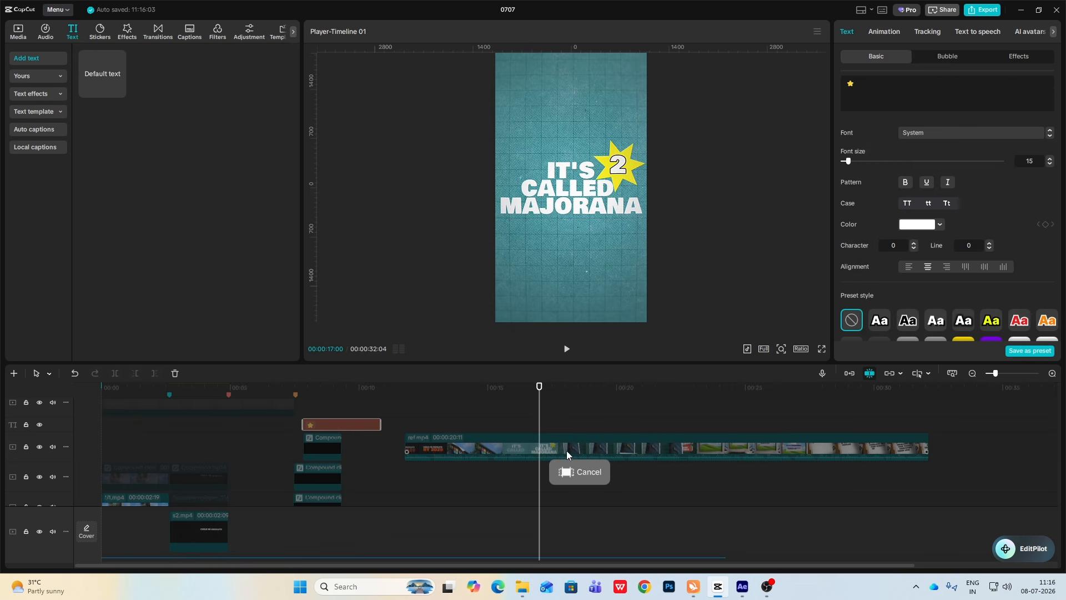
{"action": "left_click", "coordinate": [328, 412]}
{"action": "left_click", "coordinate": [318, 426]}
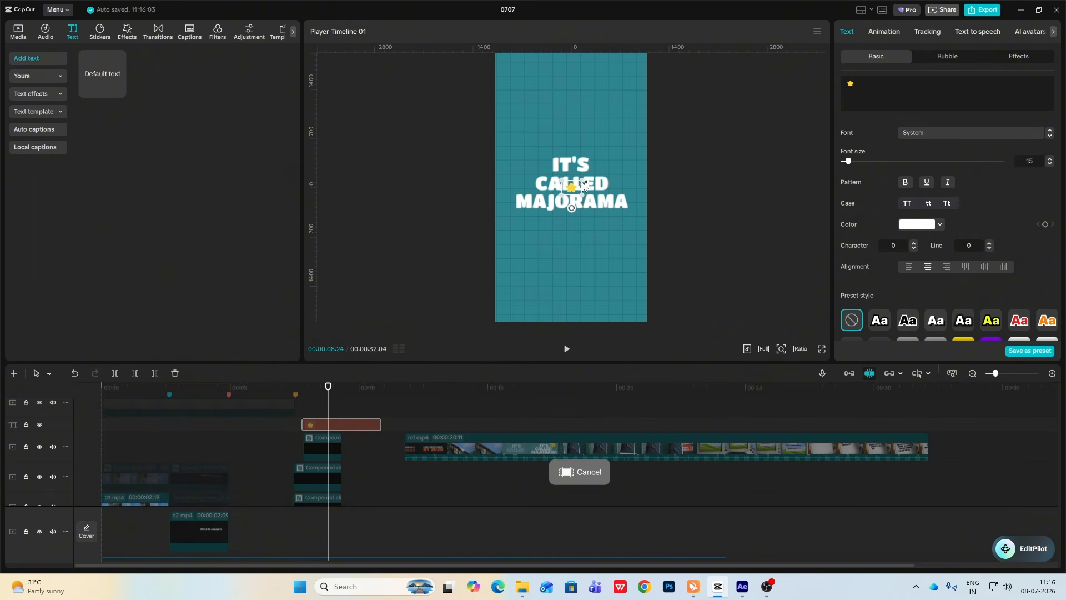
- Enlarge the star beside "IT'S" and duplicate its clip on the track above as a "2" in the Titan One font
{"action": "left_click_drag", "start_coordinate": [573, 189], "coordinate": [611, 163]}
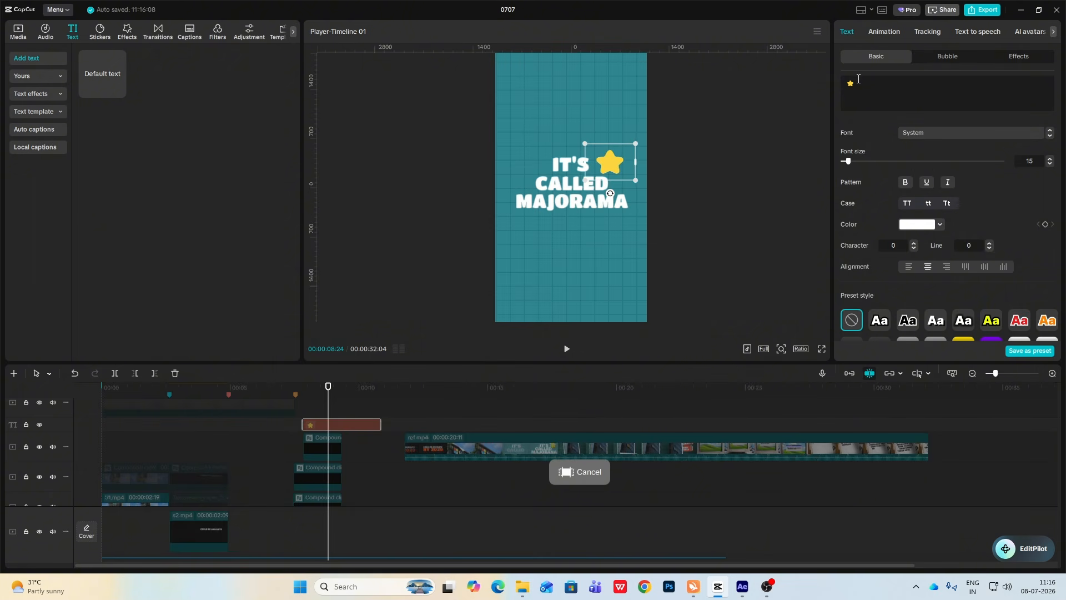
{"action": "left_click_drag", "start_coordinate": [339, 424], "coordinate": [338, 419], "text": "alt"}
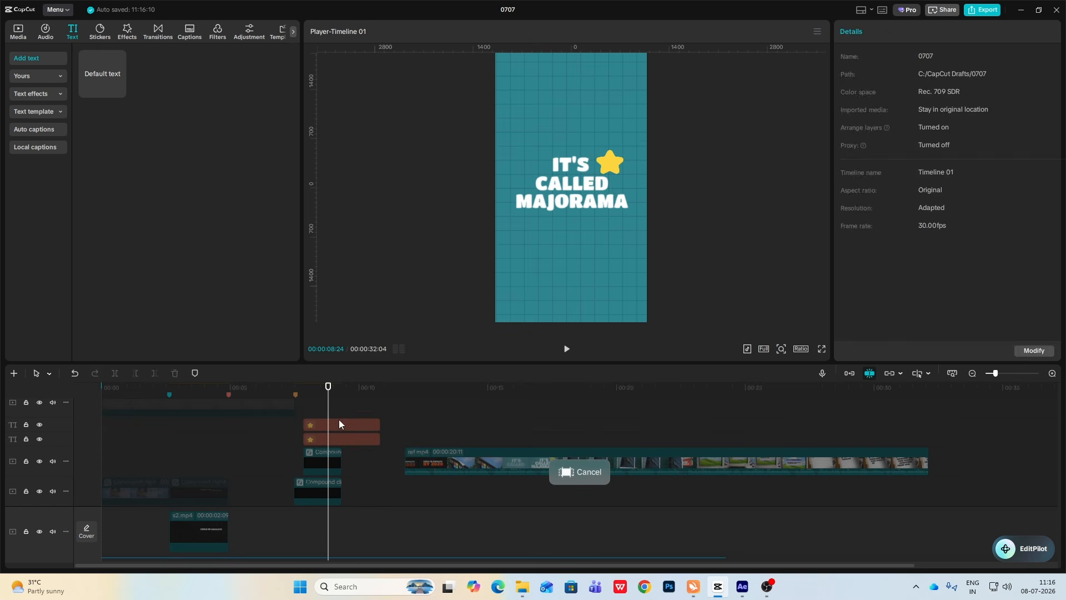
{"action": "key", "text": "ctrl+a"}
{"action": "type", "text": "2"}
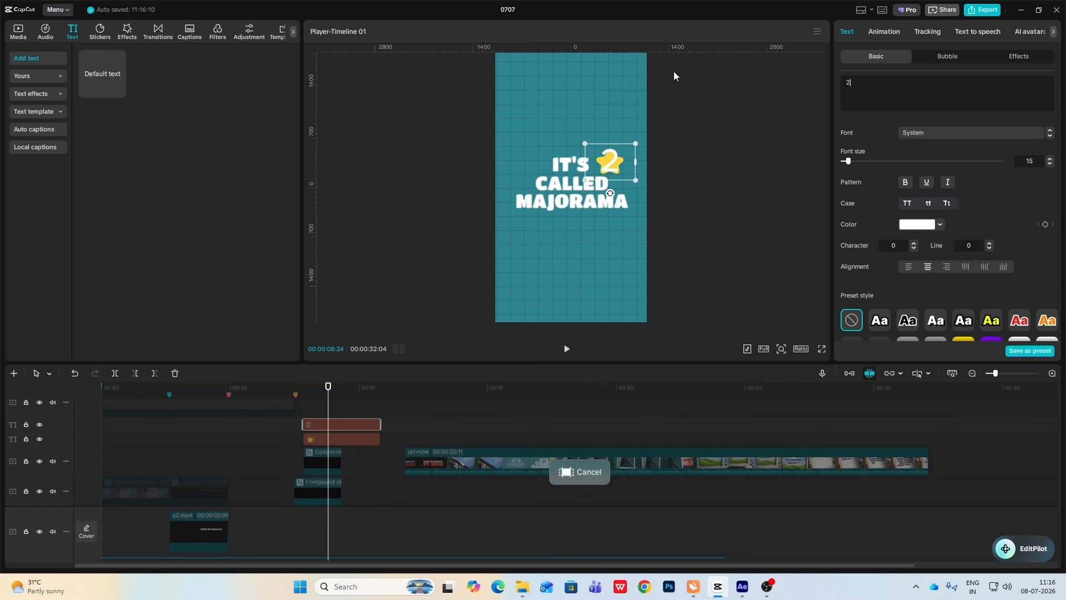
{"action": "left_click", "coordinate": [949, 132]}
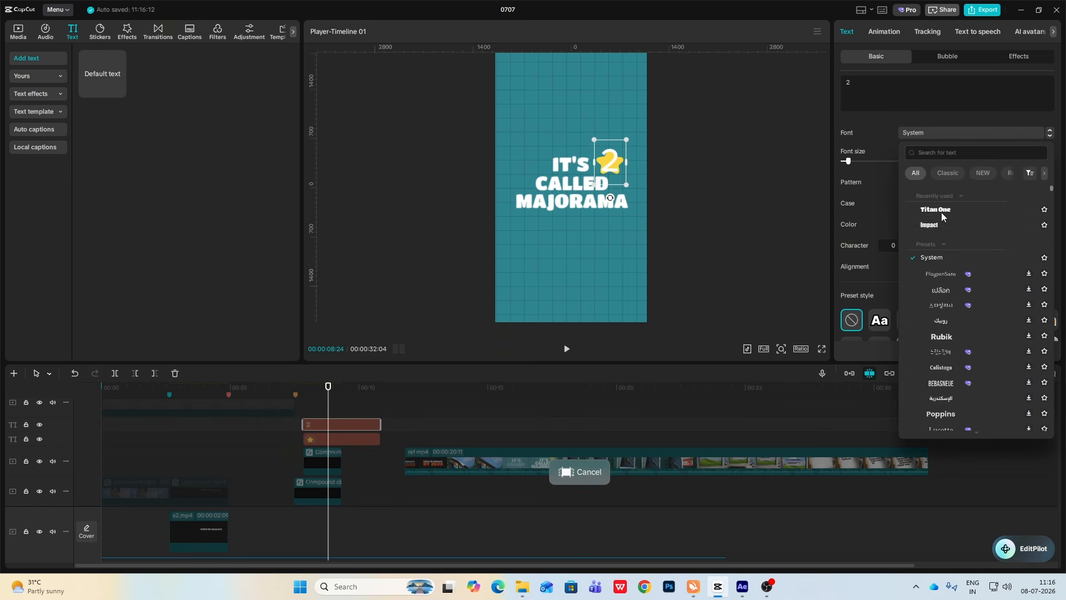
{"action": "left_click", "coordinate": [937, 211]}
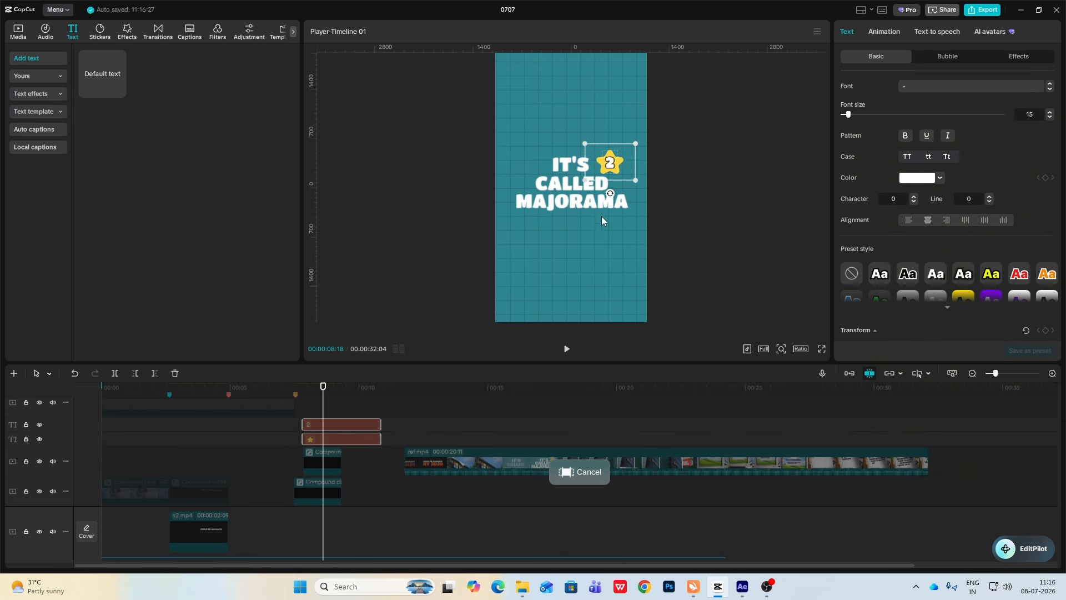
- Centre the star and the "2" together on canvas guides and combine their clips into one compound clip
{"action": "left_click", "coordinate": [620, 156]}
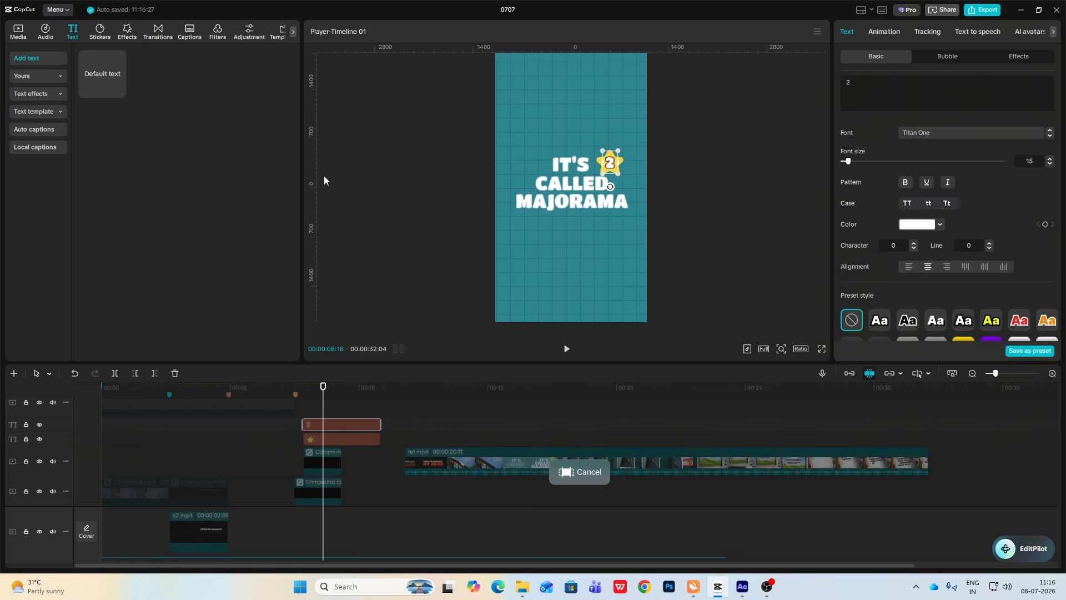
{"action": "left_click_drag", "start_coordinate": [470, 189], "coordinate": [571, 202]}
{"action": "left_click_drag", "start_coordinate": [577, 49], "coordinate": [578, 187]}
{"action": "left_click_drag", "start_coordinate": [389, 417], "coordinate": [377, 438]}
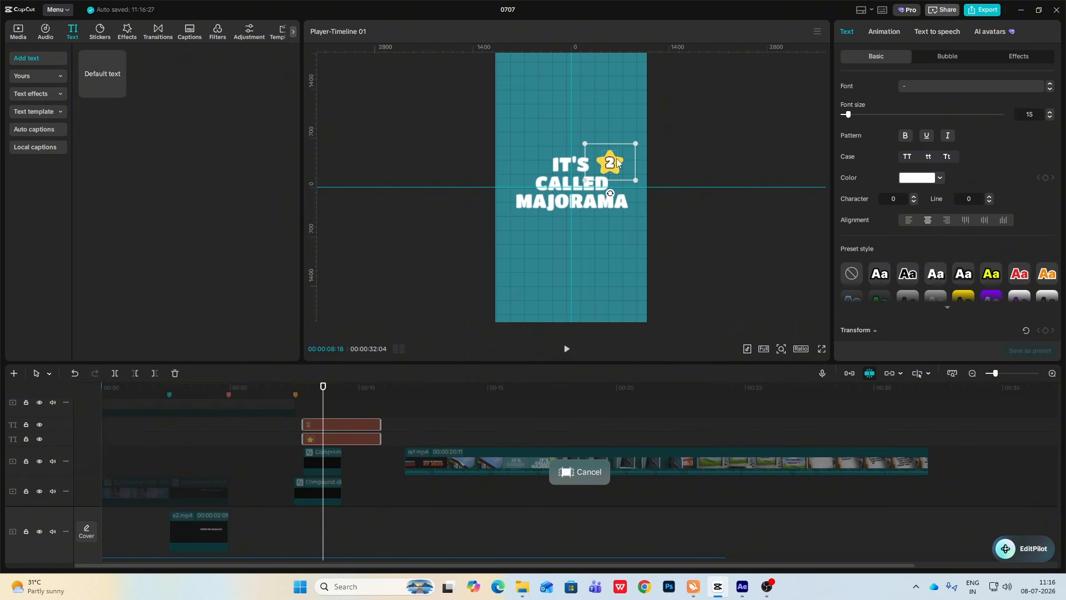
{"action": "left_click_drag", "start_coordinate": [617, 156], "coordinate": [579, 182]}
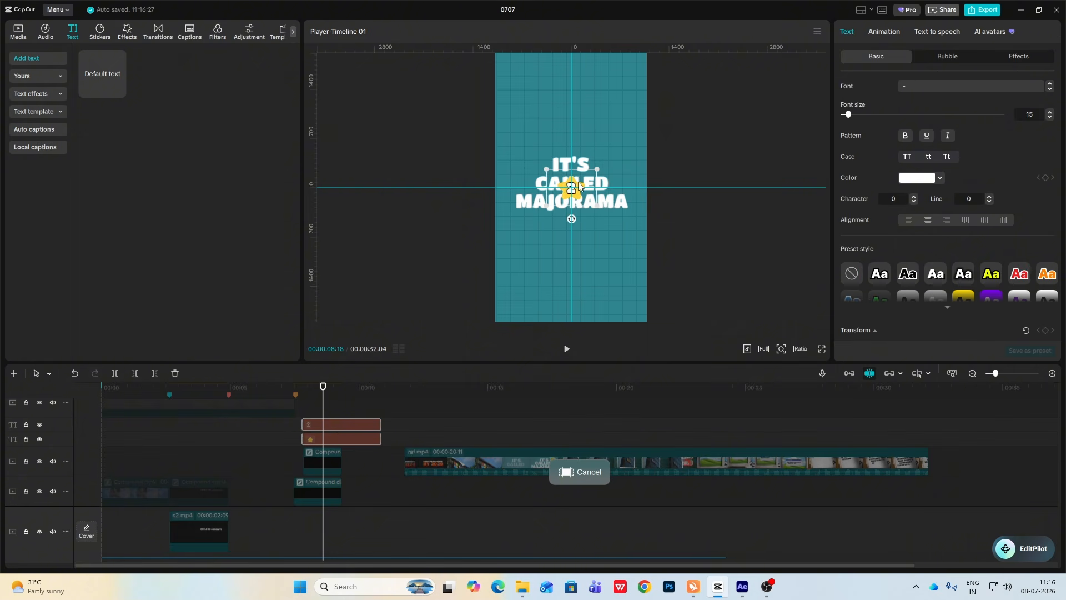
{"action": "key", "text": "alt+g"}
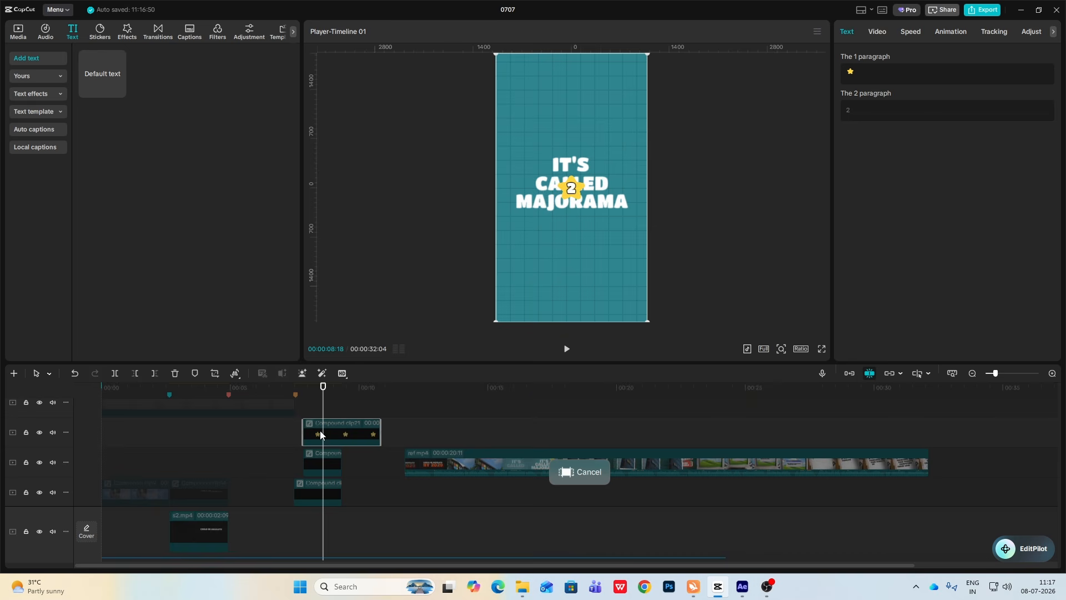
- Position the star badge compound clip at X 518, Y 400 and keyframe its scale from 4% at 00:00:08:16 up to 100%
{"action": "left_click_drag", "start_coordinate": [311, 423], "coordinate": [327, 423]}
{"action": "left_click_drag", "start_coordinate": [605, 162], "coordinate": [608, 162]}
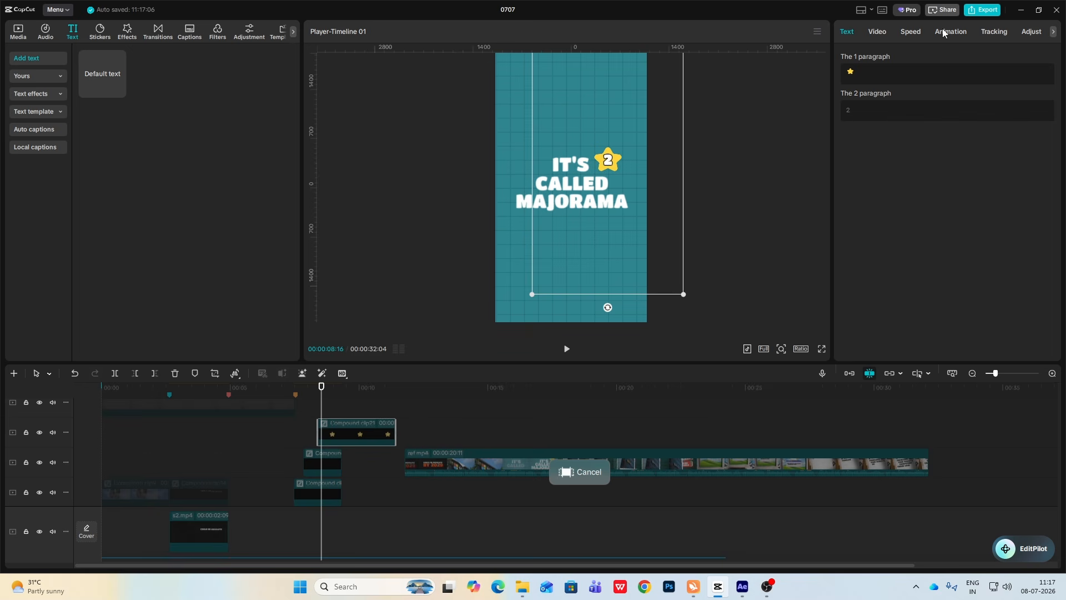
{"action": "left_click", "coordinate": [879, 32]}
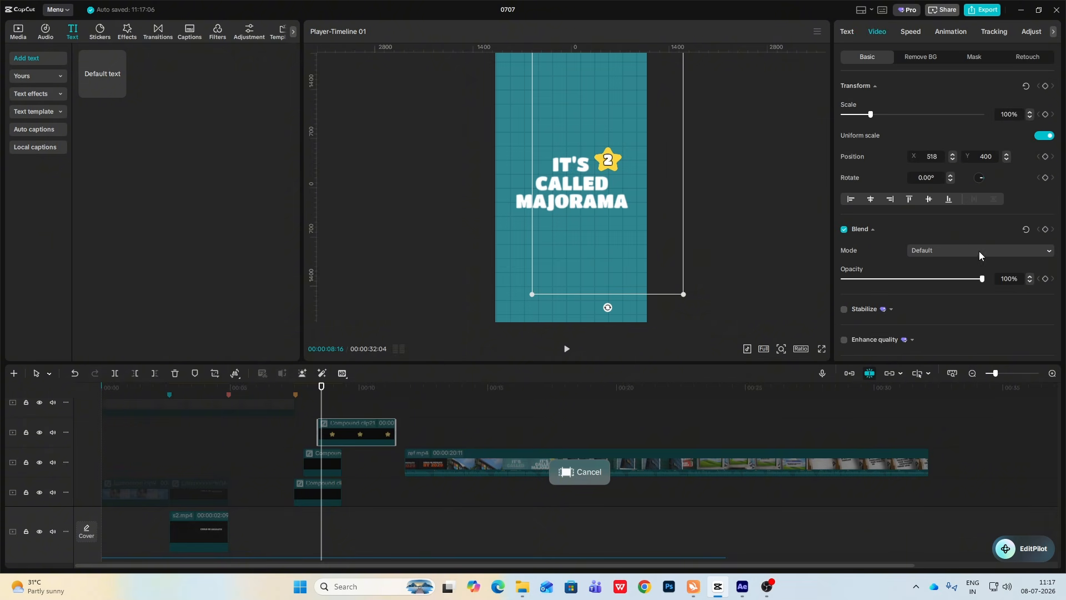
{"action": "left_click", "coordinate": [1045, 115]}
{"action": "mouse_move", "coordinate": [323, 411]}
{"action": "left_mouse_down"}
{"action": "mouse_move", "coordinate": [335, 417]}
{"action": "mouse_move", "coordinate": [322, 415]}
{"action": "left_mouse_up"}
{"action": "left_click_drag", "start_coordinate": [684, 303], "coordinate": [400, 55]}
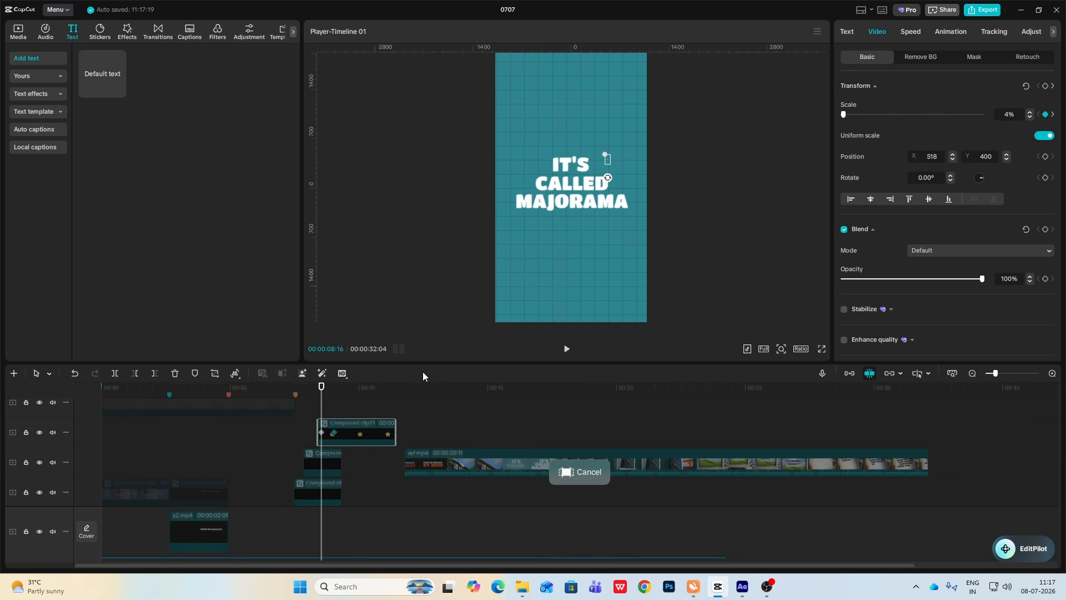
- Apply an easing curve to the star badge's scale keyframes and trim its clip to end with the title clips
{"action": "key", "text": "alt+k"}
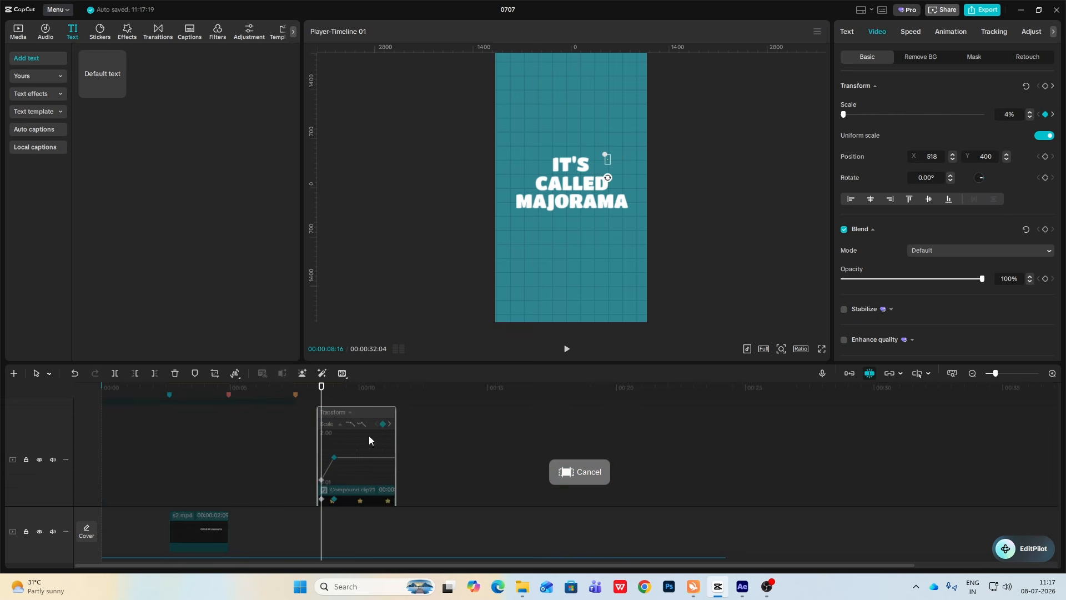
{"action": "left_click", "coordinate": [327, 469]}
{"action": "left_click", "coordinate": [1051, 373]}
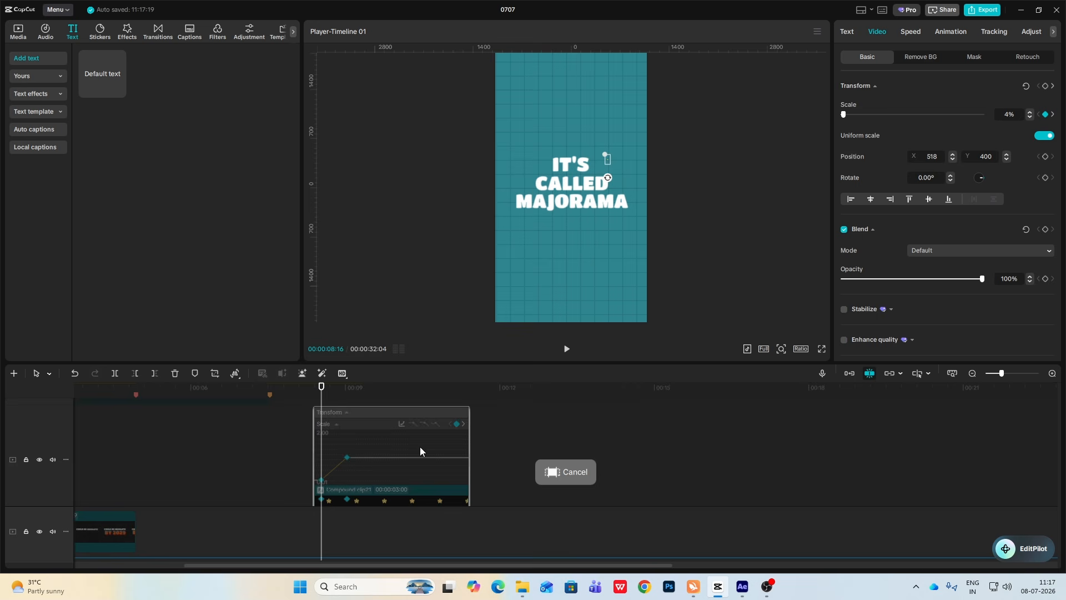
{"action": "left_click", "coordinate": [401, 425]}
{"action": "left_click", "coordinate": [621, 394]}
{"action": "key", "text": "space"}
{"action": "key", "text": "alt+k"}
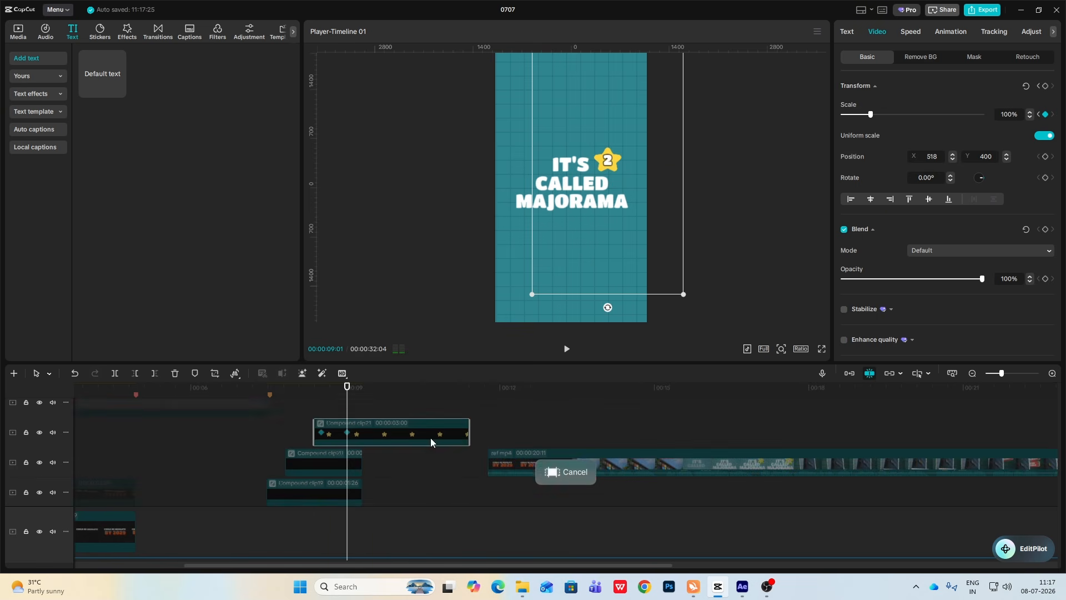
{"action": "left_click", "coordinate": [281, 422]}
{"action": "key", "text": "space"}
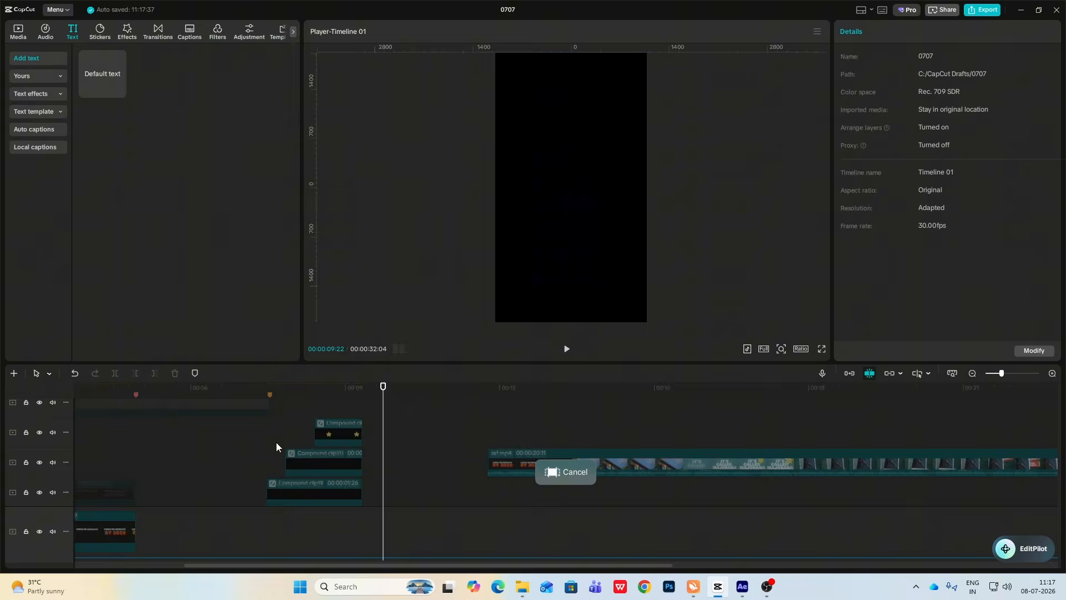
- Extend both texture overlay clips to the end of the blue title scene
{"action": "left_click", "coordinate": [276, 443]}
{"action": "scroll", "coordinate": [282, 446], "scroll_direction": "up", "scroll_amount": 2}
{"action": "left_click_drag", "start_coordinate": [268, 448], "coordinate": [358, 459]}
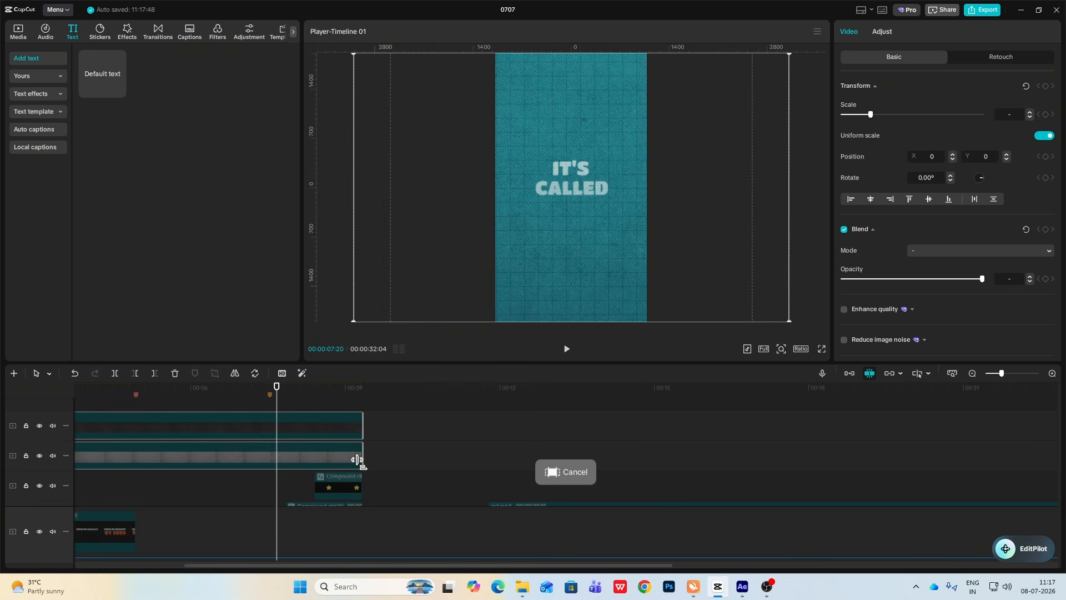
{"action": "left_click_drag", "start_coordinate": [283, 405], "coordinate": [277, 477]}
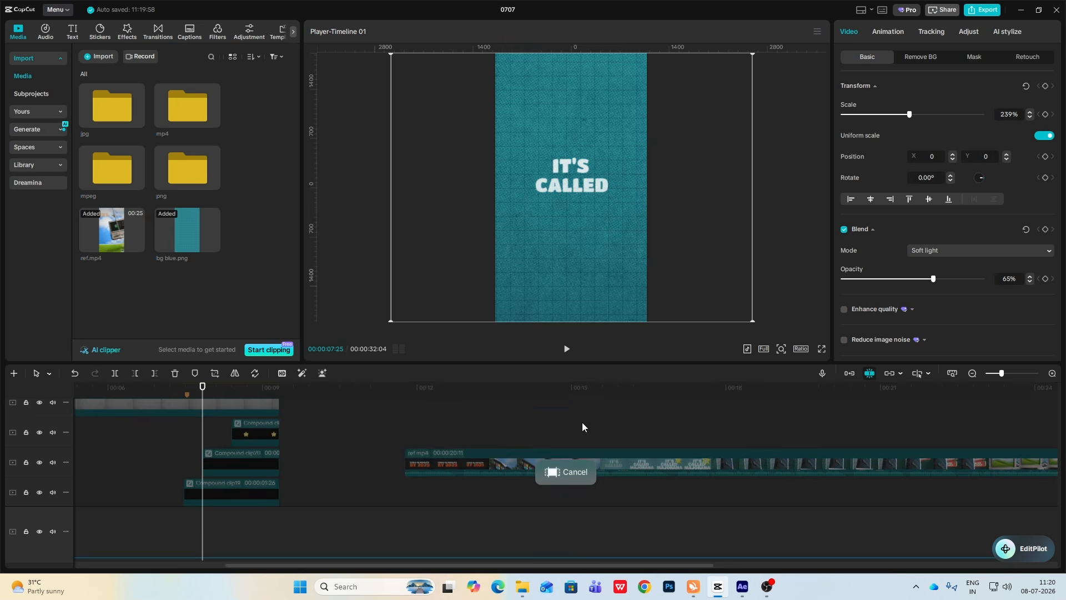
- Split the top paper texture overlay at 00:00:07:14 and duplicate the section over the blue scene onto a track above
{"action": "left_click_drag", "start_coordinate": [604, 434], "coordinate": [631, 433]}
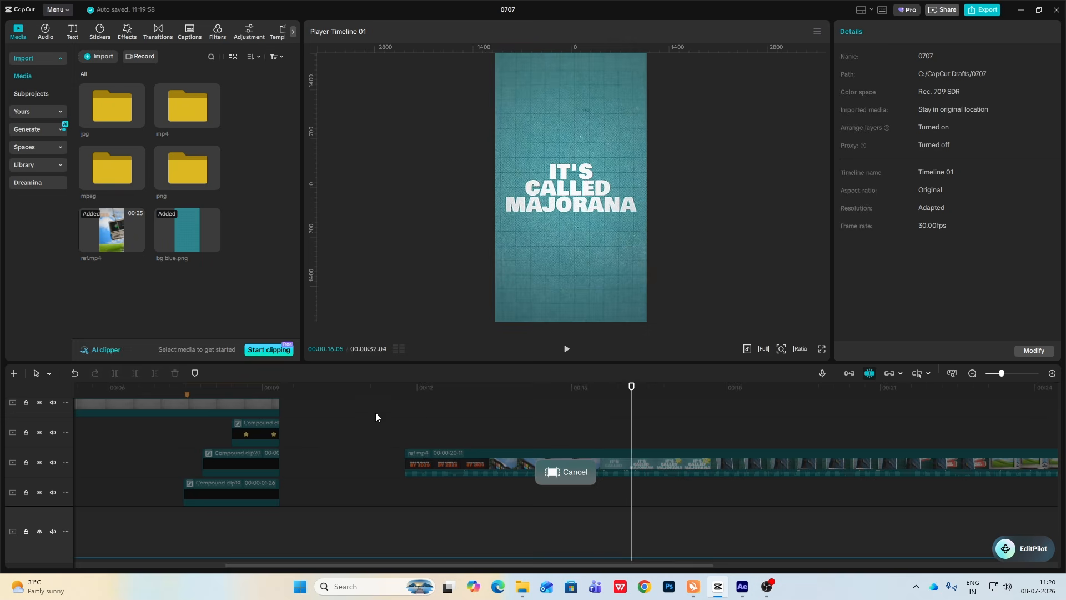
{"action": "left_click_drag", "start_coordinate": [375, 416], "coordinate": [183, 451]}
{"action": "scroll", "coordinate": [191, 445], "scroll_direction": "down", "scroll_amount": 1}
{"action": "scroll", "coordinate": [189, 452], "scroll_direction": "up", "scroll_amount": 1}
{"action": "scroll", "coordinate": [188, 451], "scroll_direction": "up", "scroll_amount": 1}
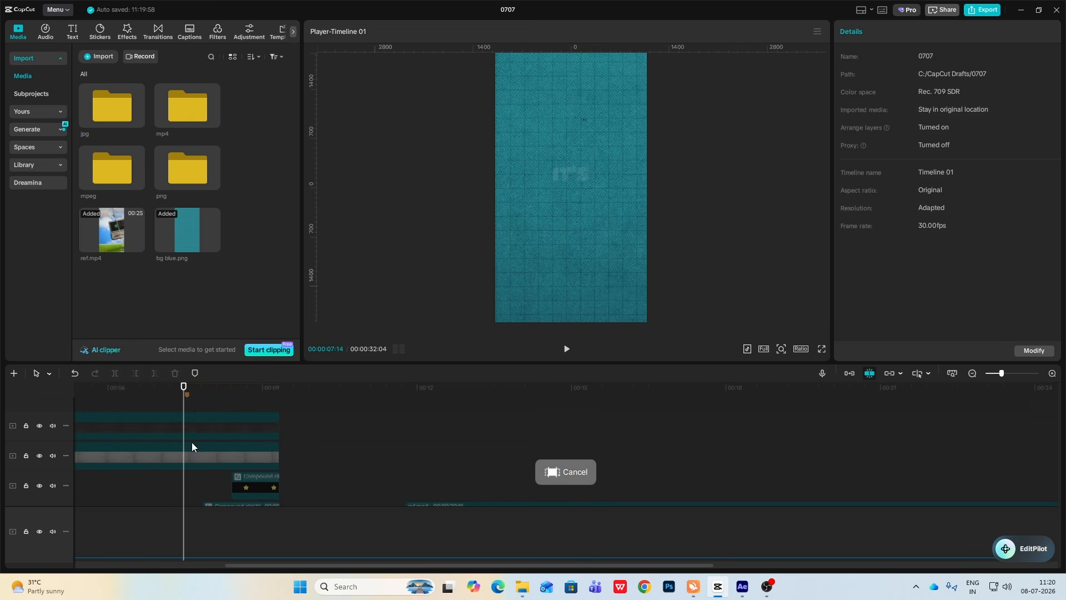
{"action": "left_click", "coordinate": [194, 425]}
{"action": "scroll", "coordinate": [199, 444], "scroll_direction": "up", "scroll_amount": 1}
{"action": "key", "text": "ctrl+b"}
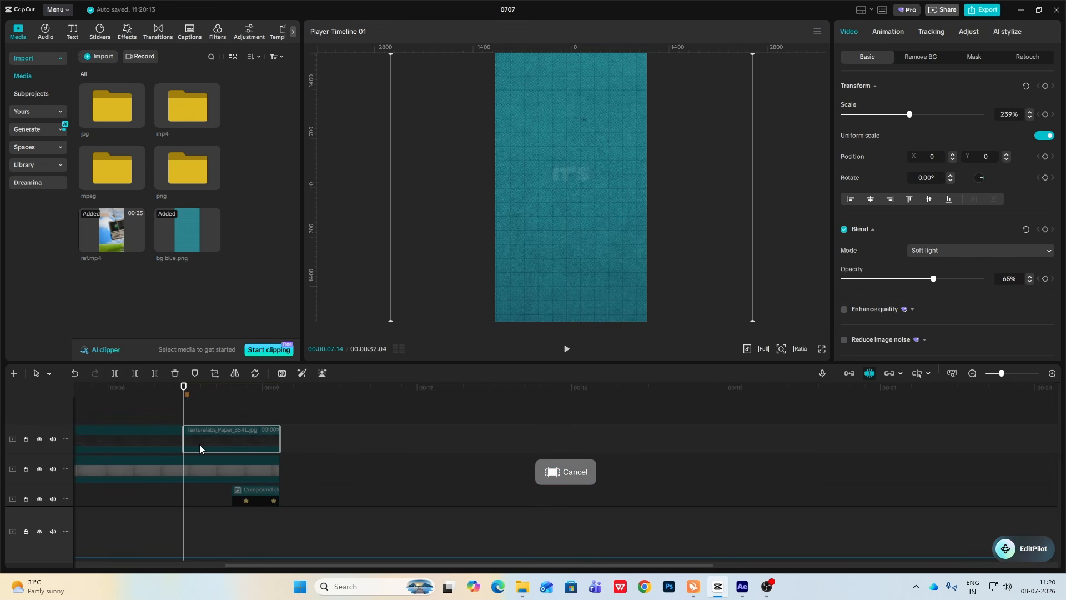
{"action": "key", "text": "ctrl+c"}
{"action": "key", "text": "ctrl+v"}
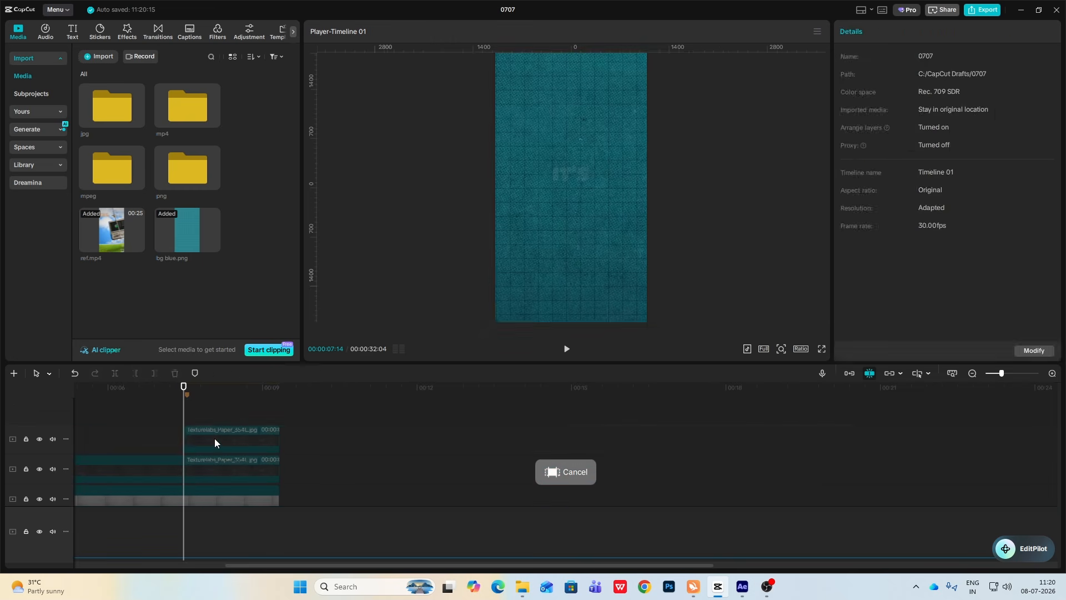
- Set the duplicated paper texture to Screen blend mode at 100% opacity and shift it horizontally to X 313
{"action": "left_click", "coordinate": [968, 250]}
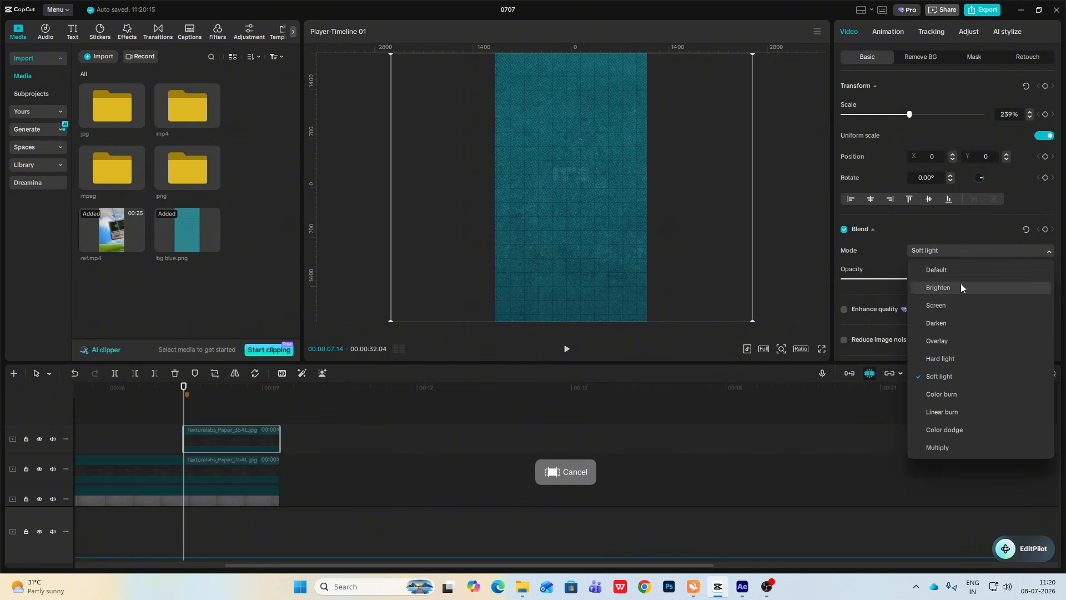
{"action": "left_click", "coordinate": [947, 304]}
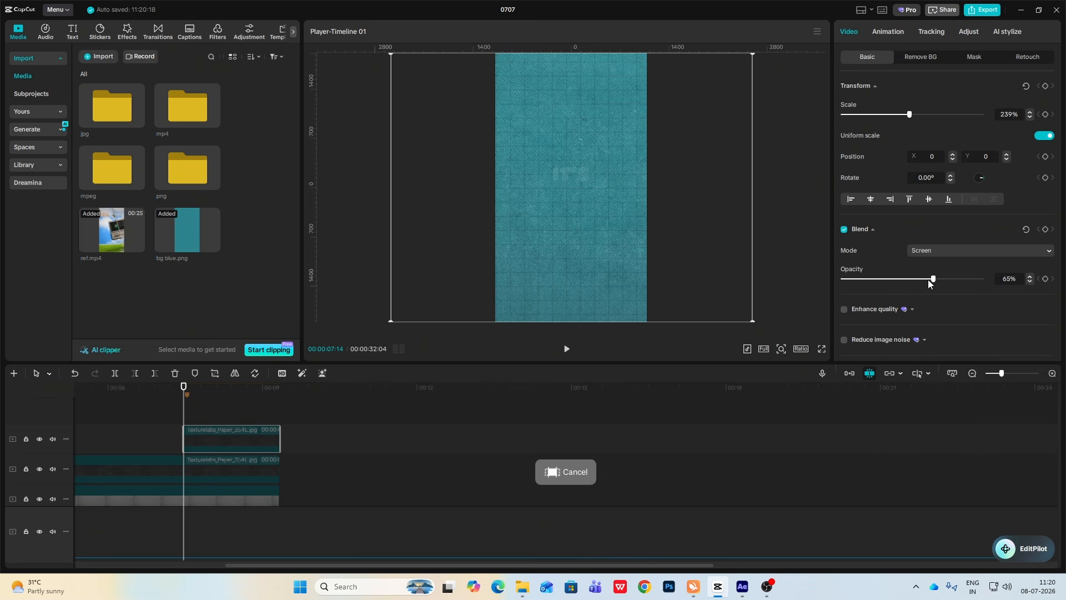
{"action": "left_click_drag", "start_coordinate": [928, 279], "coordinate": [986, 279]}
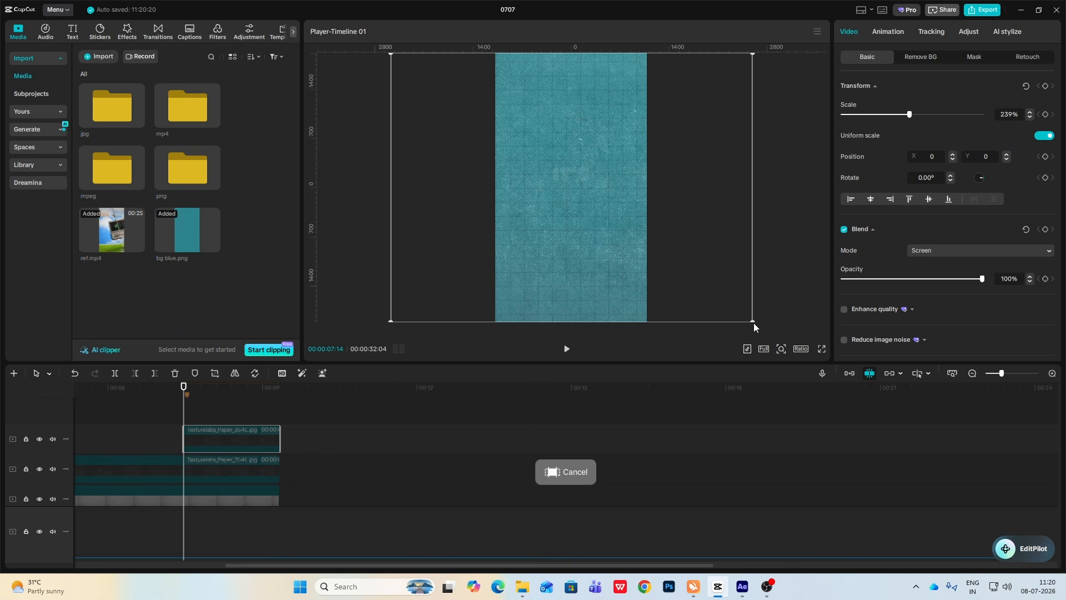
{"action": "left_click_drag", "start_coordinate": [618, 284], "coordinate": [567, 290]}
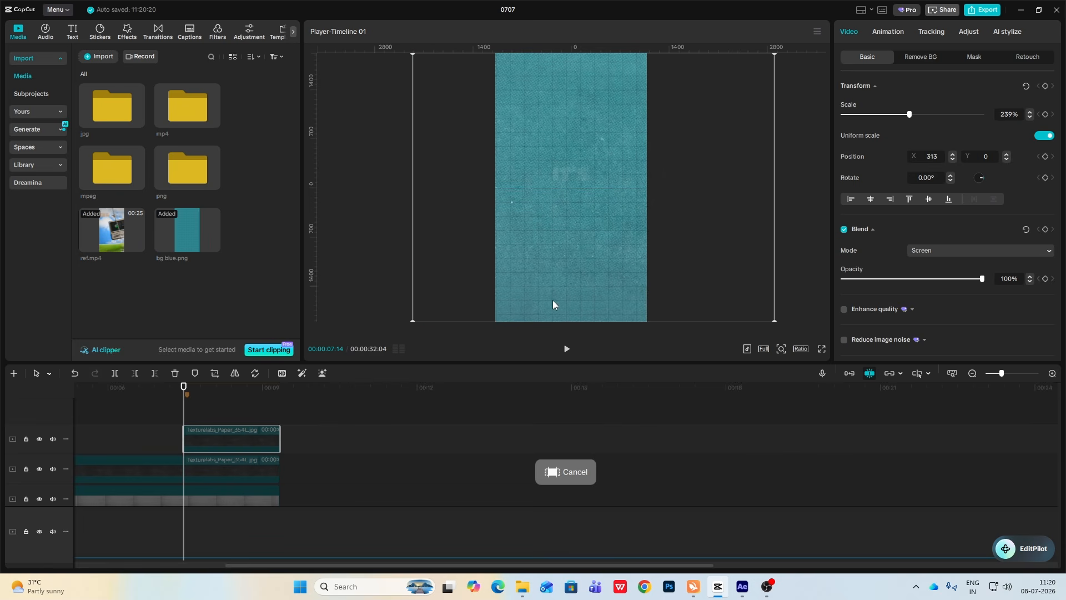
- Split the duplicated paper texture at 00:00:07:24 and rotate the section after the cut to 90°
{"action": "scroll", "coordinate": [241, 461], "scroll_direction": "down", "scroll_amount": 3}
{"action": "scroll", "coordinate": [243, 461], "scroll_direction": "up", "scroll_amount": 2}
{"action": "key", "text": "shift+Right"}
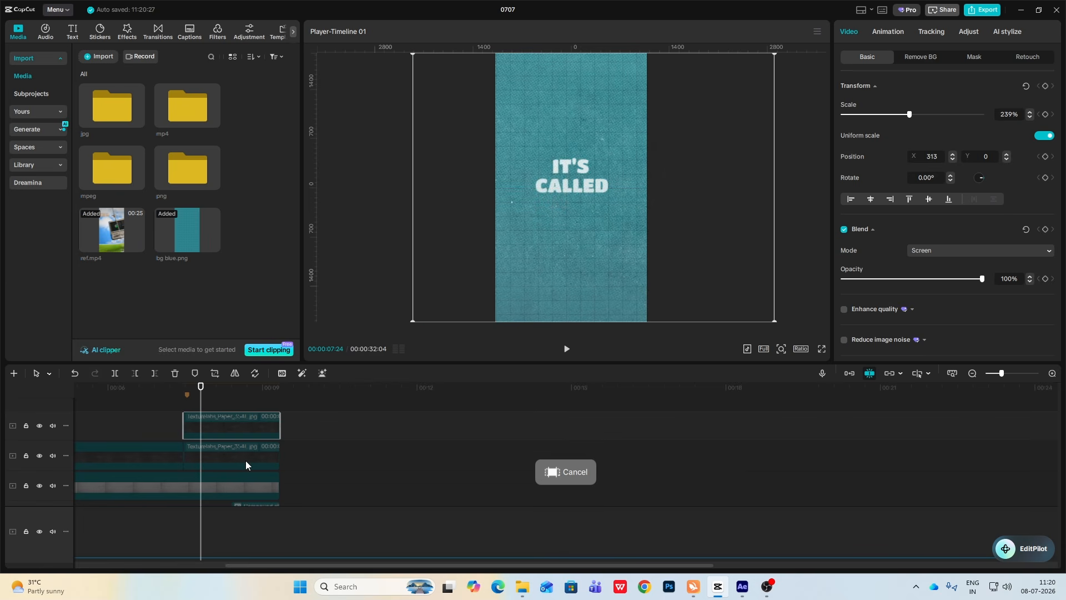
{"action": "key", "text": "ctrl+b"}
{"action": "left_click", "coordinate": [781, 349]}
{"action": "left_click", "coordinate": [752, 368]}
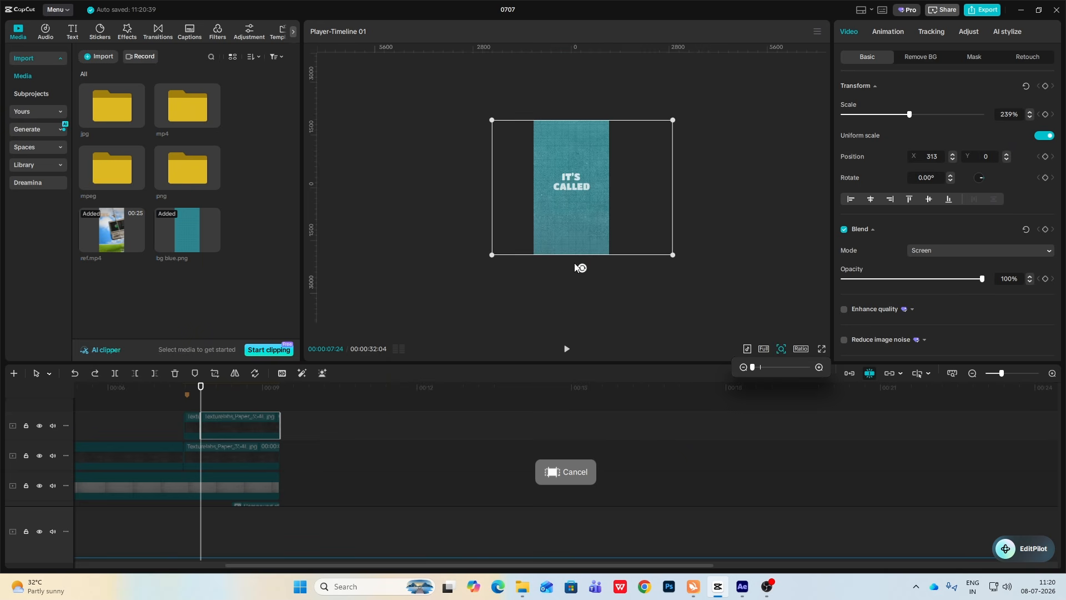
{"action": "left_click_drag", "start_coordinate": [576, 267], "coordinate": [462, 192]}
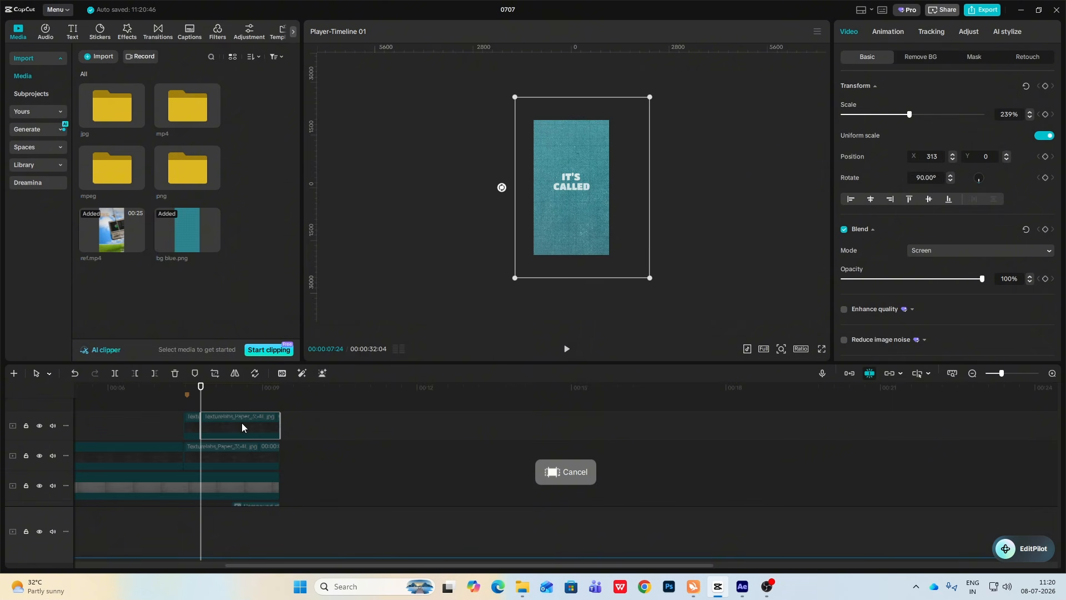
- Split the duplicated paper texture at 00:00:08:04 and 00:00:08:14, rotating the sections after the cuts to 180° and 270°
{"action": "key", "text": "space"}
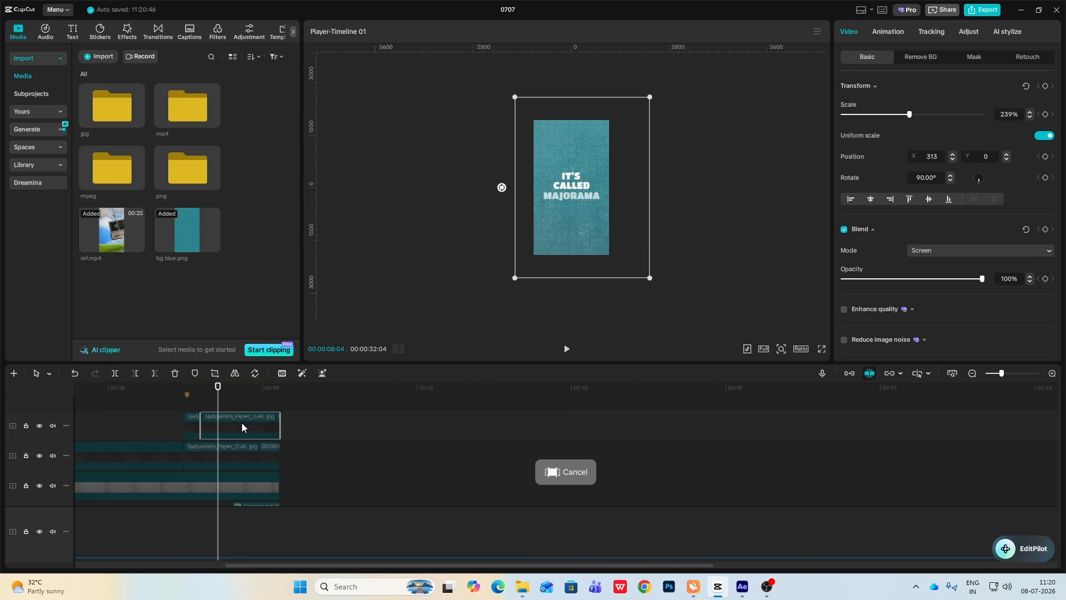
{"action": "key", "text": "ctrl+b"}
{"action": "left_click_drag", "start_coordinate": [501, 189], "coordinate": [584, 138]}
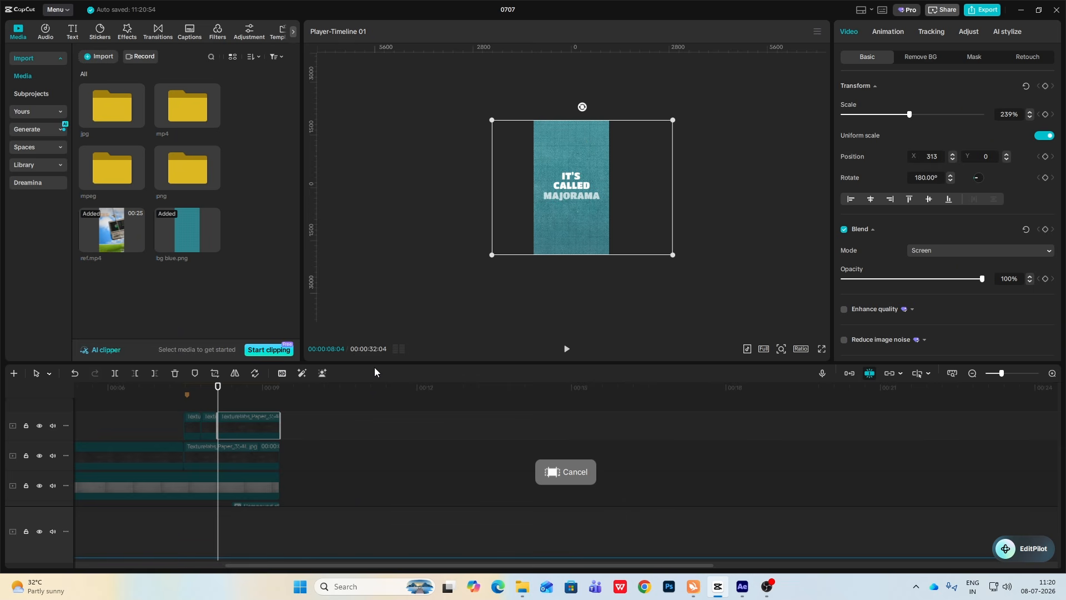
{"action": "key", "text": "shift+Right"}
{"action": "key", "text": "ctrl+b"}
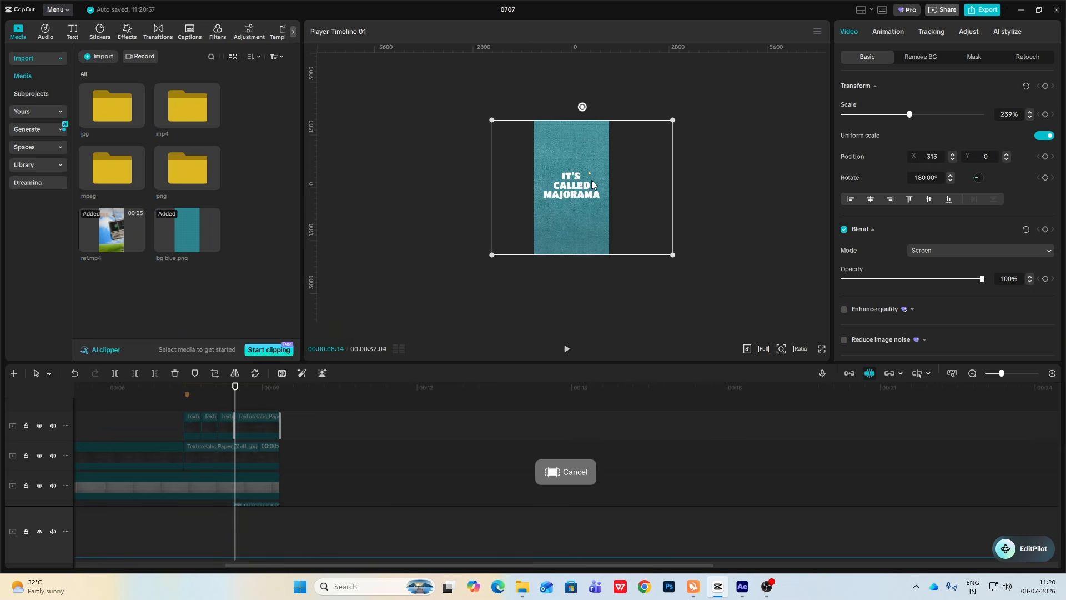
{"action": "left_click_drag", "start_coordinate": [582, 106], "coordinate": [692, 181]}
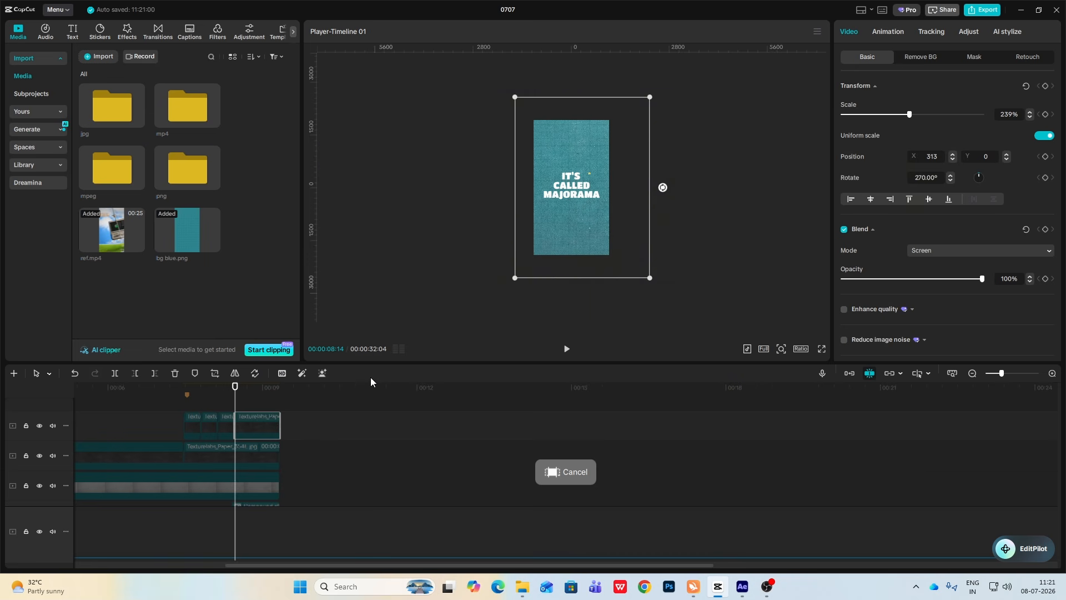
- Split and rotate the rest of the duplicated paper texture in the same rhythm and play back the blue title scene
{"action": "key", "text": "shift+Right"}
{"action": "left_click_drag", "start_coordinate": [662, 188], "coordinate": [586, 363]}
{"action": "left_click", "coordinate": [178, 401]}
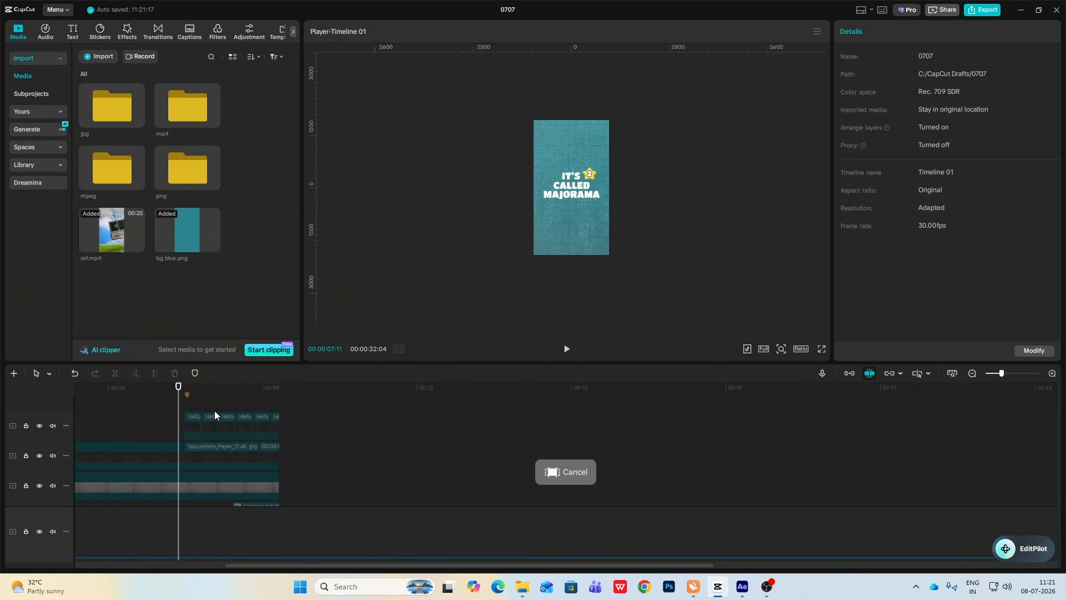
{"action": "key", "text": "space"}
{"action": "key", "text": "space"}
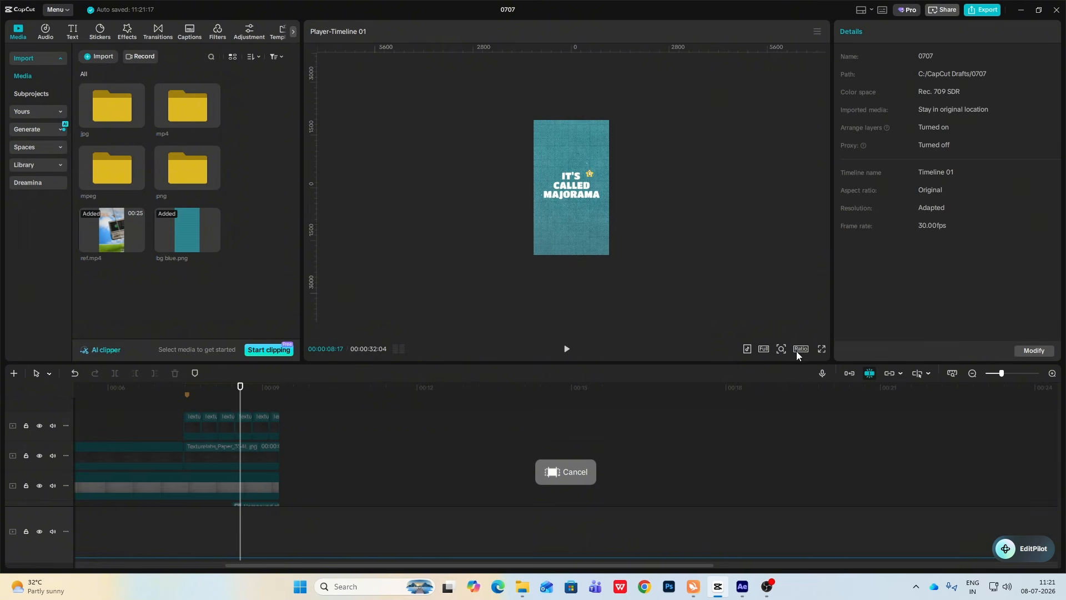
- Enlarge the preview canvas and play back the blue title scene from its start
{"action": "left_click", "coordinate": [780, 348]}
{"action": "left_click_drag", "start_coordinate": [756, 367], "coordinate": [761, 368]}
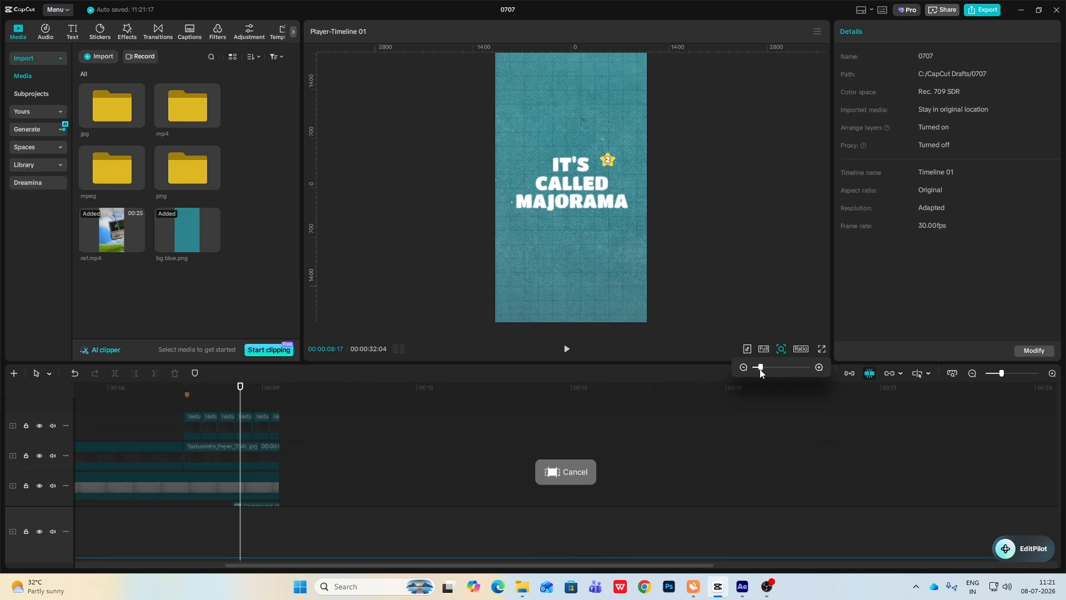
{"action": "left_click", "coordinate": [183, 408]}
{"action": "key", "text": "space"}
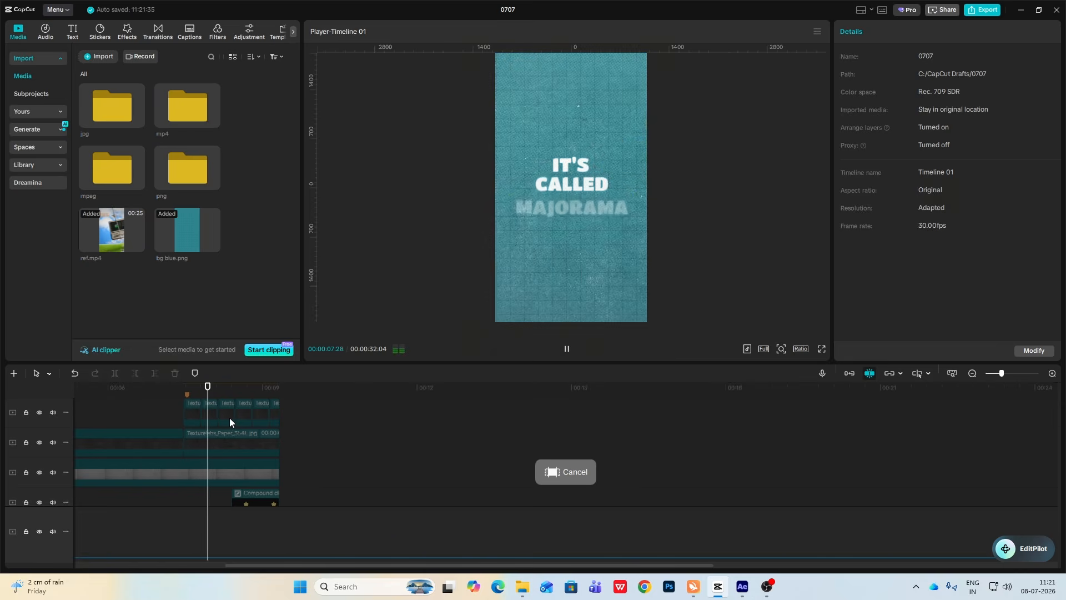
{"action": "scroll", "coordinate": [255, 416], "scroll_direction": "down", "scroll_amount": 1}
{"action": "scroll", "coordinate": [254, 417], "scroll_direction": "up", "scroll_amount": 2}
{"action": "key", "text": "space"}
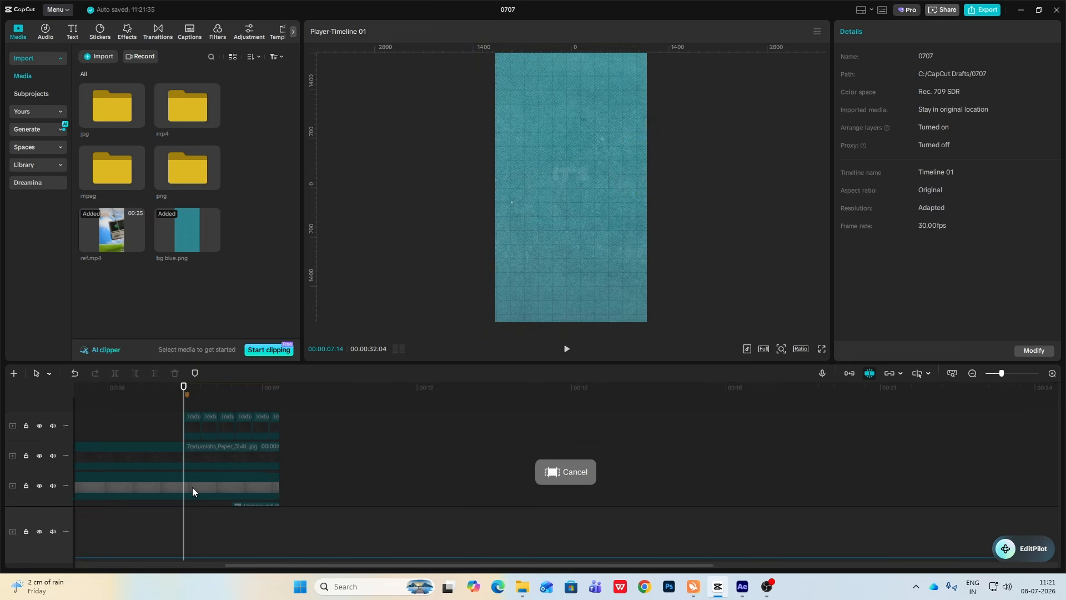
- Disable the paper texture and overlay clips above the blue title scene and the scenes before it
{"action": "left_click", "coordinate": [192, 487]}
{"action": "left_click_drag", "start_coordinate": [318, 415], "coordinate": [191, 486]}
{"action": "key", "text": "v"}
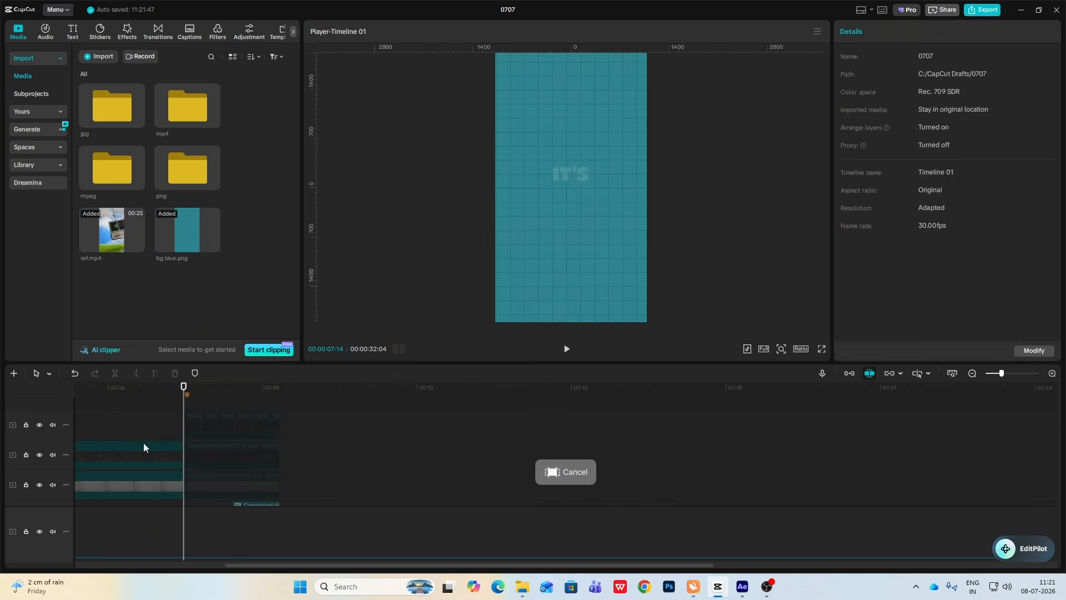
{"action": "left_click_drag", "start_coordinate": [143, 442], "coordinate": [173, 481]}
{"action": "key", "text": "v"}
{"action": "scroll", "coordinate": [252, 458], "scroll_direction": "down", "scroll_amount": 3}
{"action": "scroll", "coordinate": [252, 463], "scroll_direction": "down", "scroll_amount": 2}
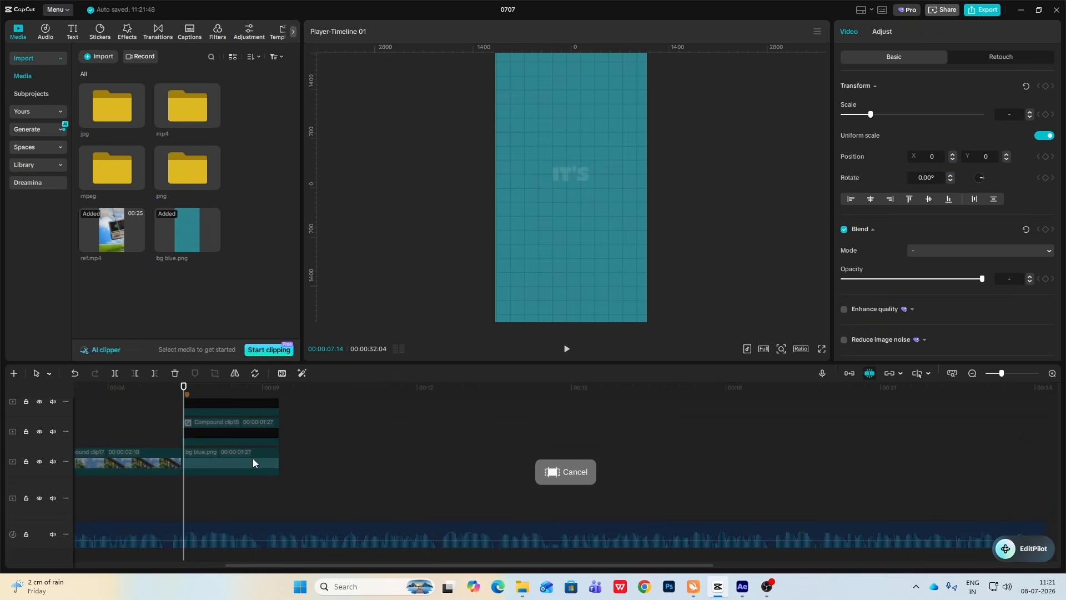
- Add a timeline marker named "scene 4 end" at 00:00:09:10, where the blue title scene ends
{"action": "left_click", "coordinate": [174, 433]}
{"action": "scroll", "coordinate": [183, 434], "scroll_direction": "down", "scroll_amount": 1}
{"action": "left_click_drag", "start_coordinate": [183, 433], "coordinate": [232, 413]}
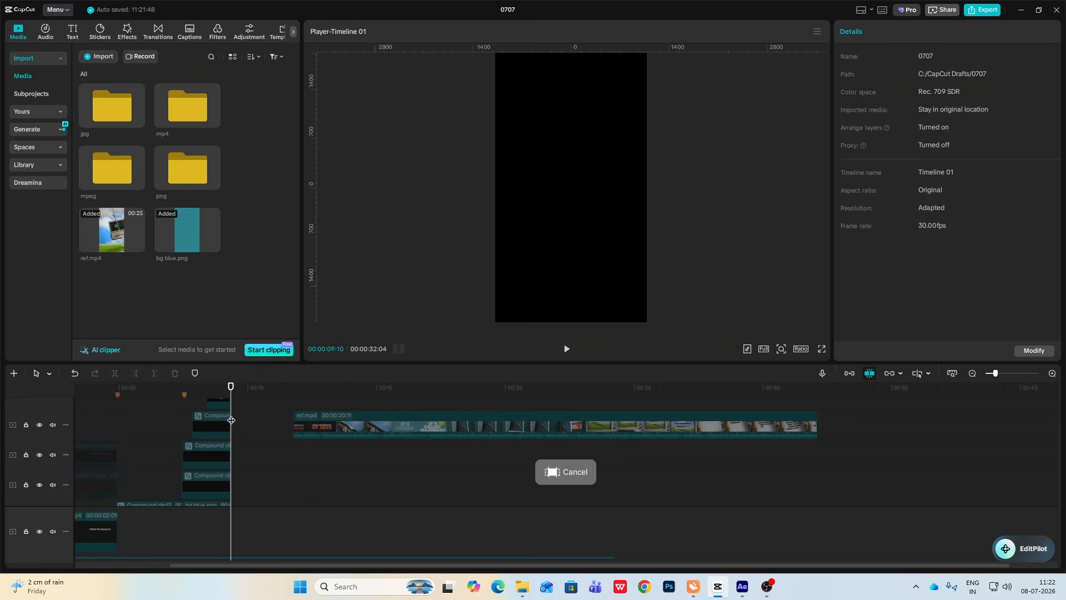
{"action": "key", "text": "m"}
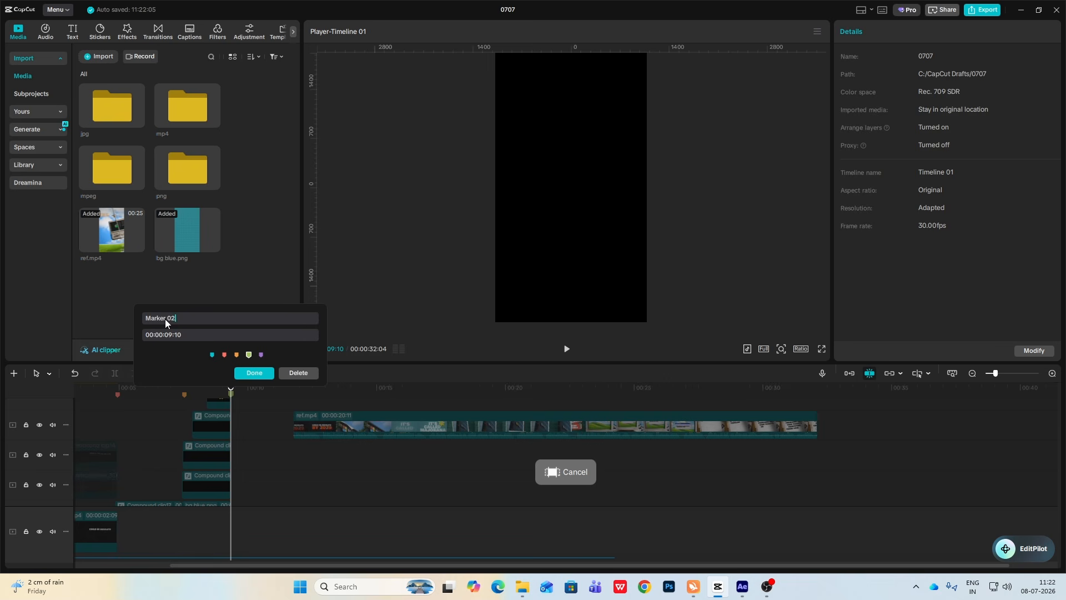
{"action": "type", "text": "scene 4 end"}
{"action": "left_click", "coordinate": [262, 378]}
- Mark the range for scenes 3 and 4, from 00:00:04:28 to the scene 4 end marker at 00:00:09:10
{"action": "left_click", "coordinate": [135, 436]}
{"action": "key", "text": "space"}
{"action": "key", "text": "Up"}
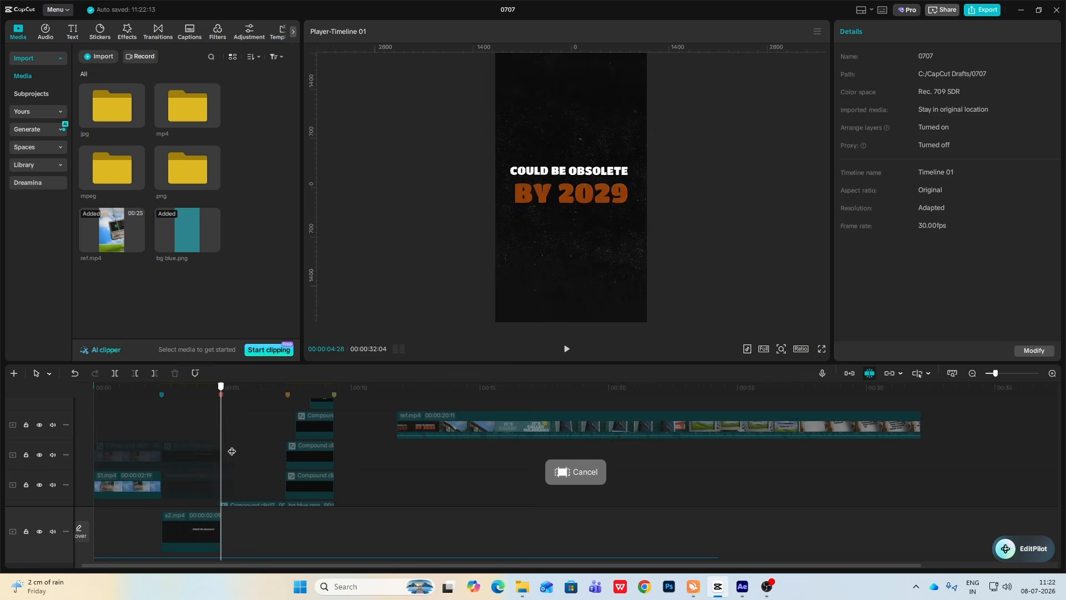
{"action": "left_click_drag", "start_coordinate": [231, 451], "coordinate": [282, 468]}
{"action": "key", "text": "i"}
{"action": "key", "text": "o"}
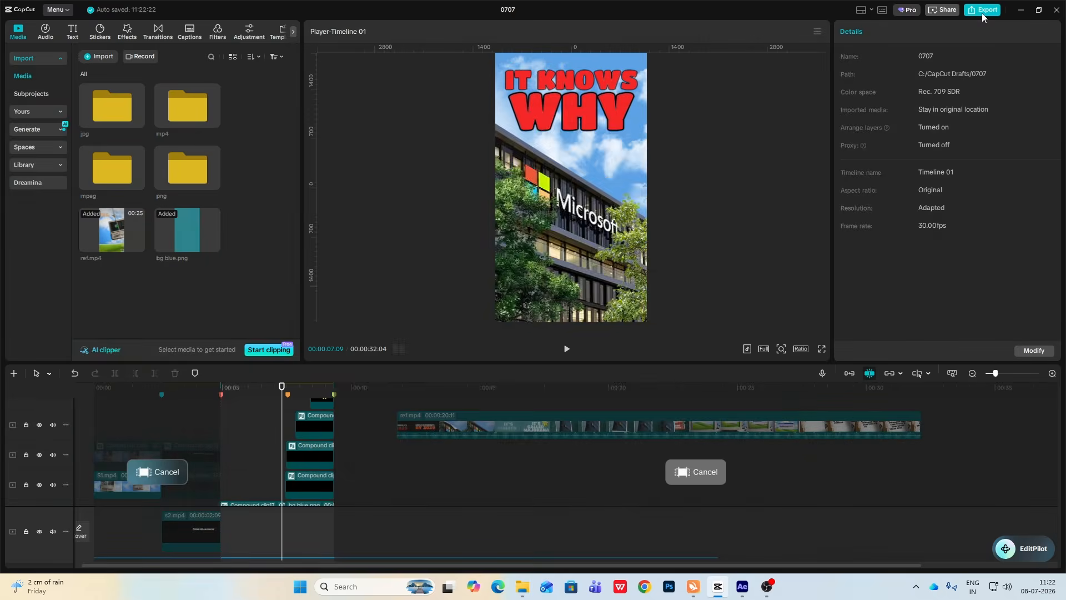
- Export the marked range as a video named s3&4
{"action": "left_click", "coordinate": [982, 10]}
{"action": "type", "text": "s3"}
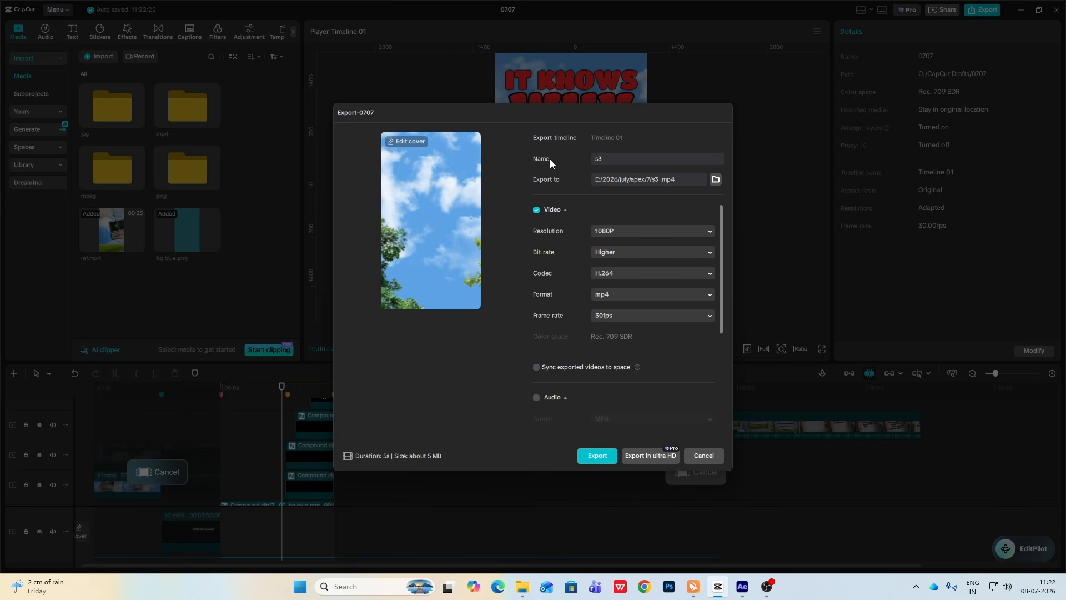
{"action": "key", "text": "BackSpace"}
{"action": "type", "text": "&4"}
{"action": "left_click", "coordinate": [597, 455]}
{"action": "left_click", "coordinate": [706, 448]}
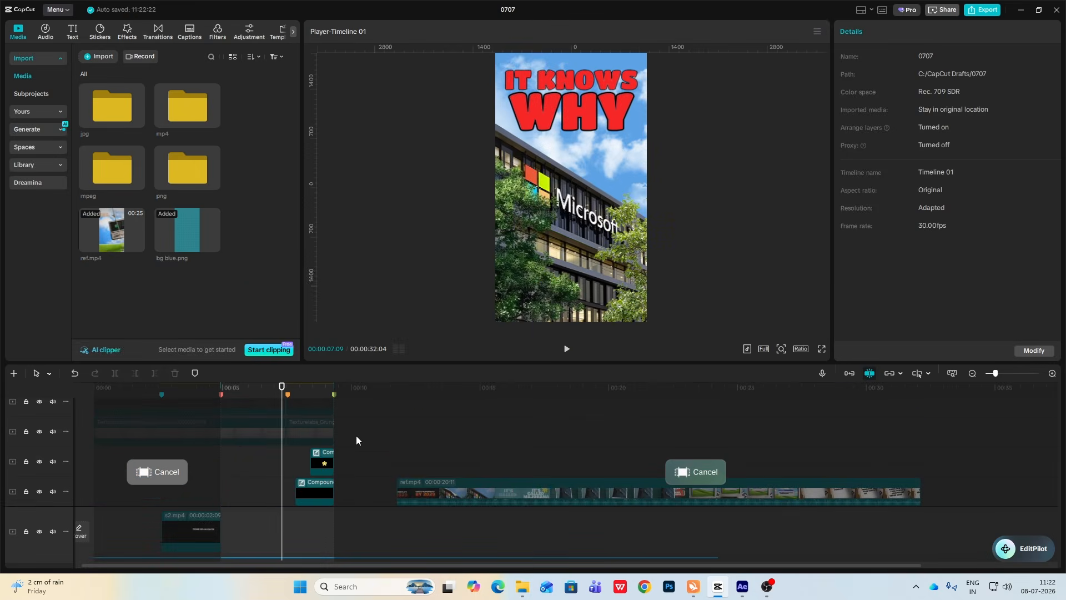
- Disable all the source clips of scenes 3 and 4 within the marked range
{"action": "left_click_drag", "start_coordinate": [356, 444], "coordinate": [256, 530]}
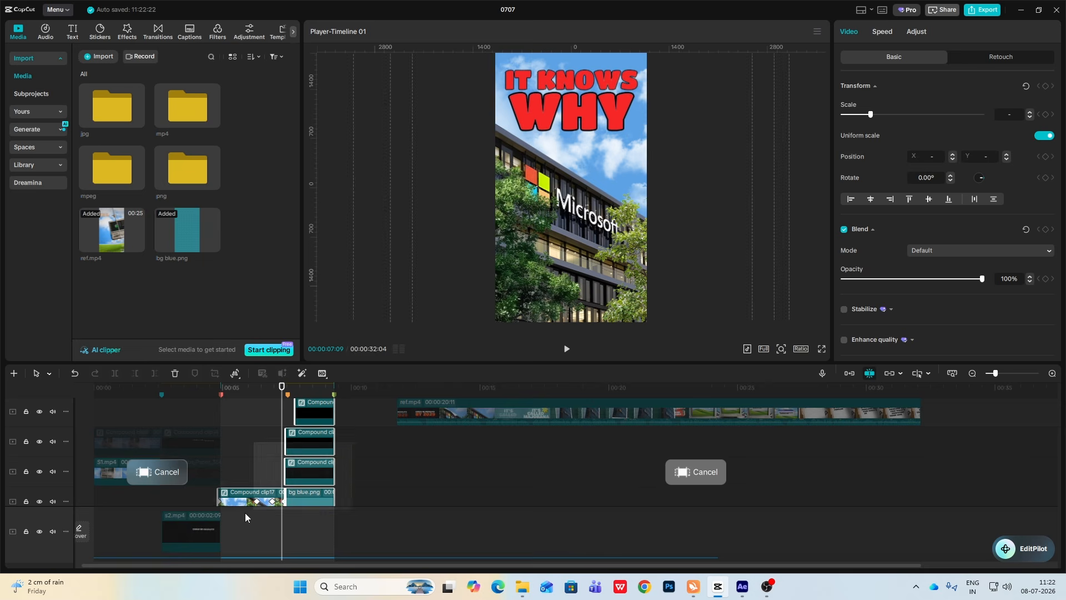
{"action": "scroll", "coordinate": [282, 473], "scroll_direction": "down", "scroll_amount": 2}
{"action": "key", "text": "v"}
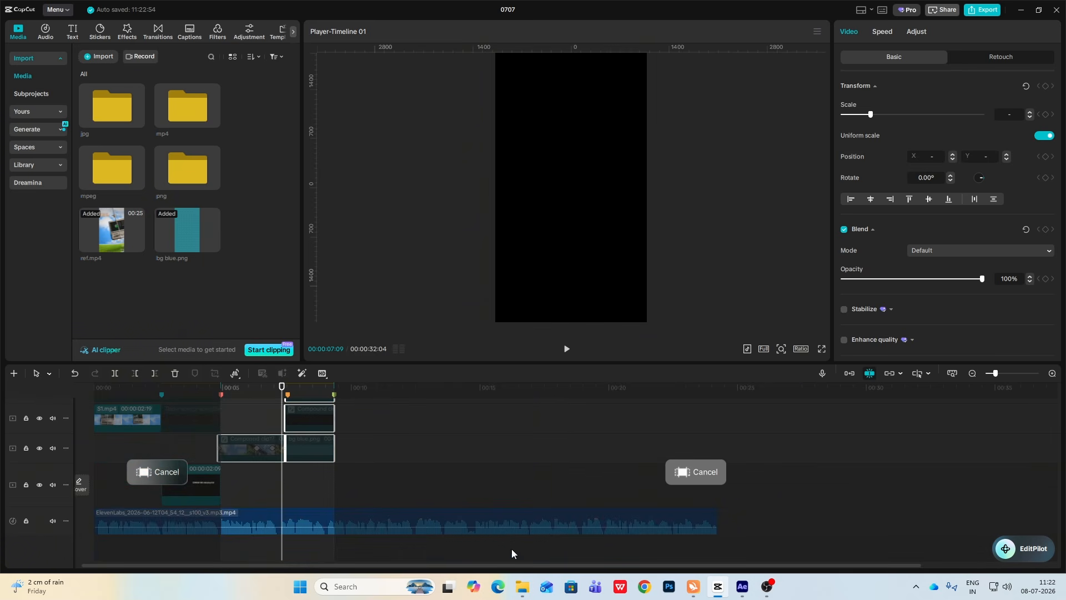
- Place the exported s3&4.mp4 on the main track after s2.mp4, strip out its audio, and play back the joined scenes
{"action": "left_click", "coordinate": [522, 586]}
{"action": "left_click_drag", "start_coordinate": [797, 275], "coordinate": [265, 488]}
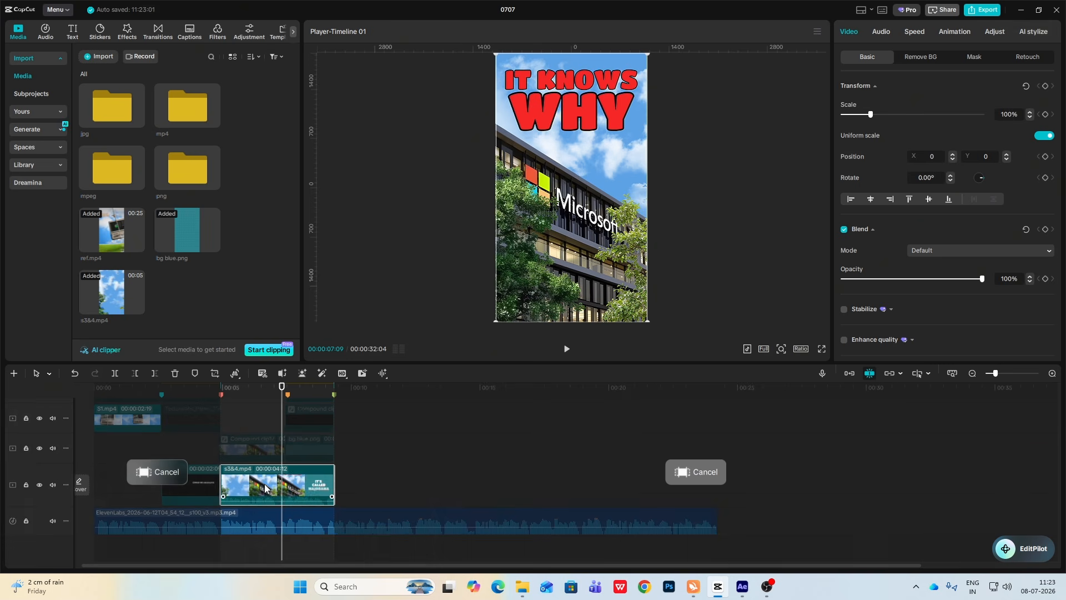
{"action": "right_click", "coordinate": [265, 488]}
{"action": "left_click", "coordinate": [294, 309]}
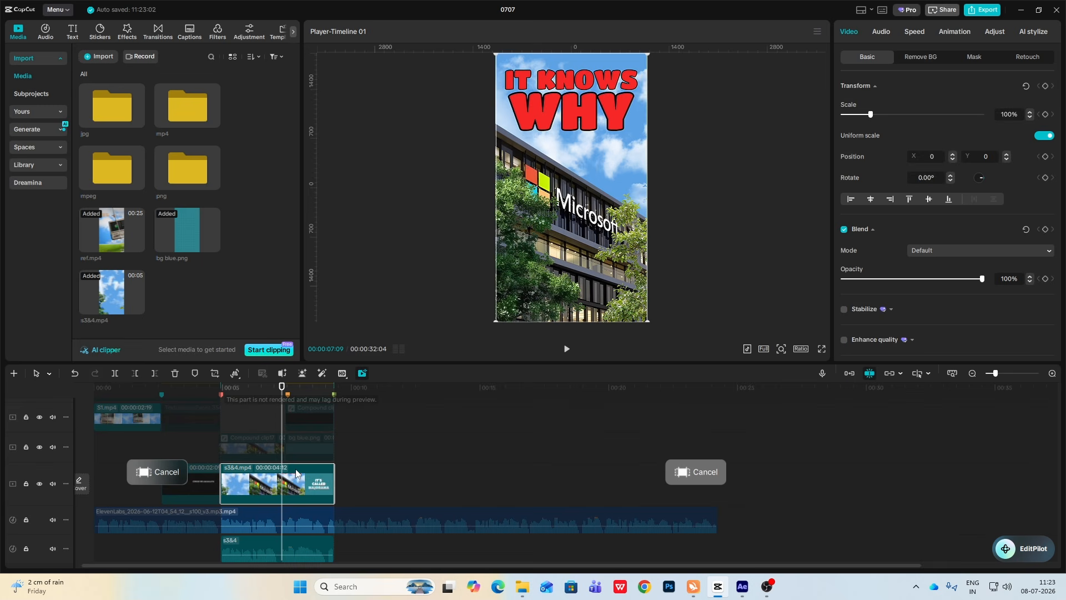
{"action": "left_click", "coordinate": [287, 547]}
{"action": "key", "text": "Delete"}
{"action": "left_click", "coordinate": [178, 454]}
{"action": "key", "text": "space"}
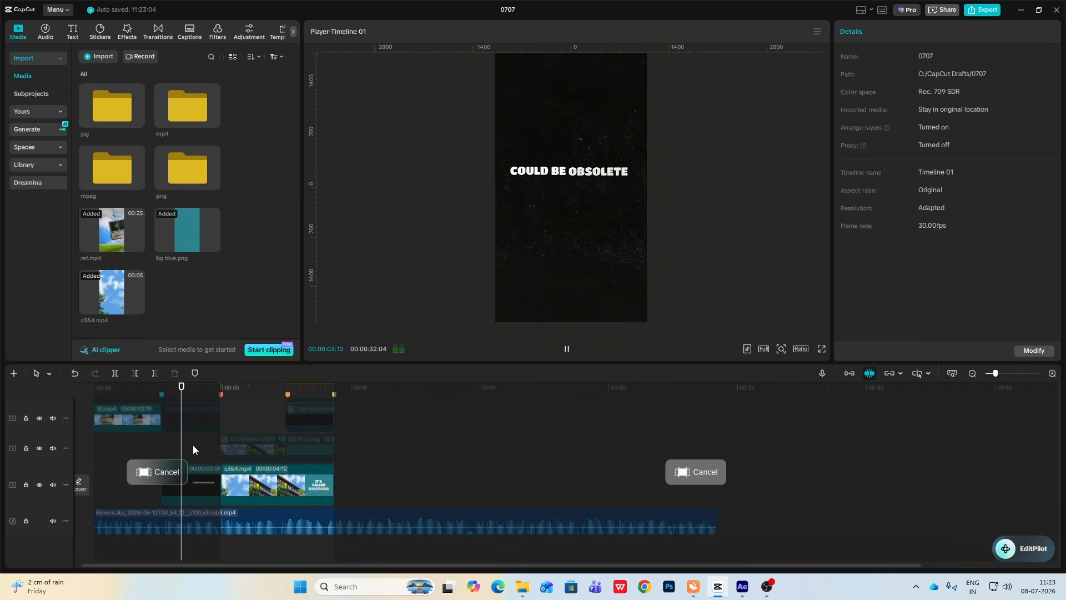
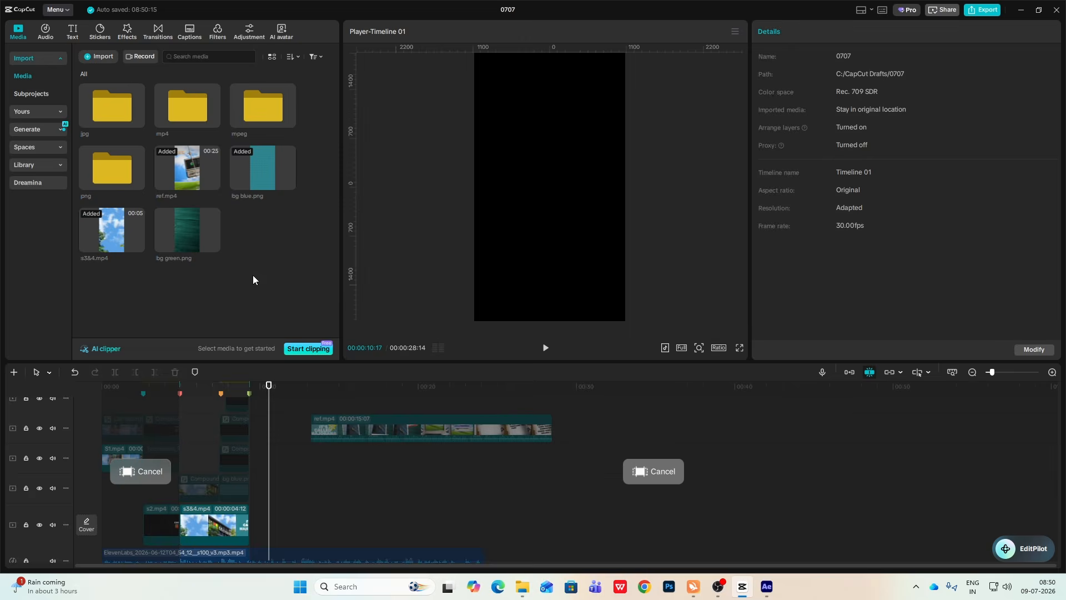
- Add bg green.png to the main track right after s3&4.mp4 and view the matching green wood scene in the reference
{"action": "left_click_drag", "start_coordinate": [239, 278], "coordinate": [255, 512]}
{"action": "left_click", "coordinate": [259, 491]}
{"action": "left_click", "coordinate": [340, 477]}
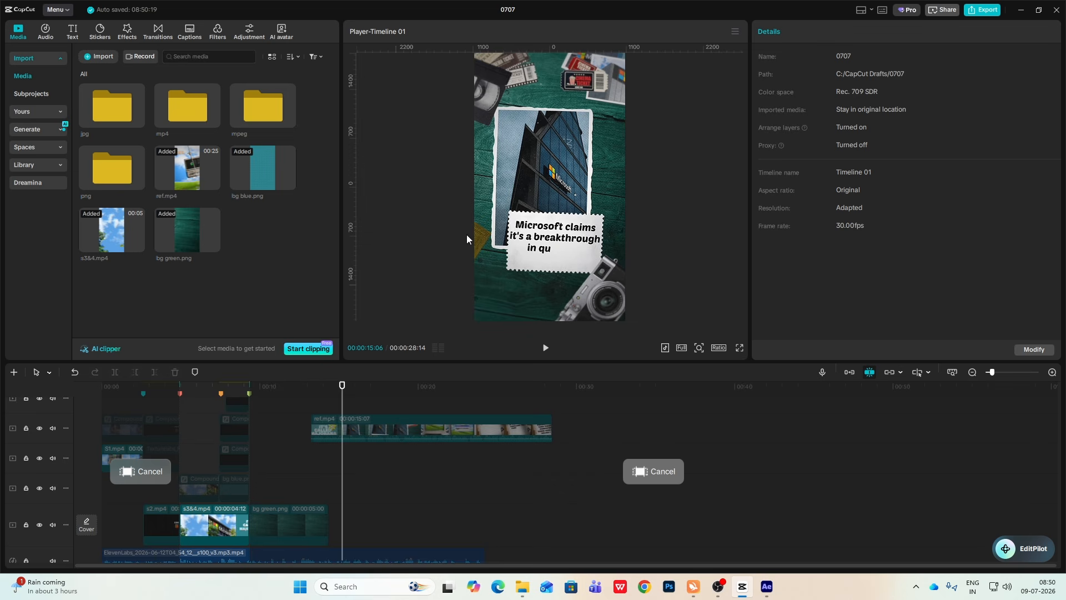
- Find the black-and-white photo collage in the png folder and place it on the track above the green background
{"action": "double_click", "coordinate": [126, 181]}
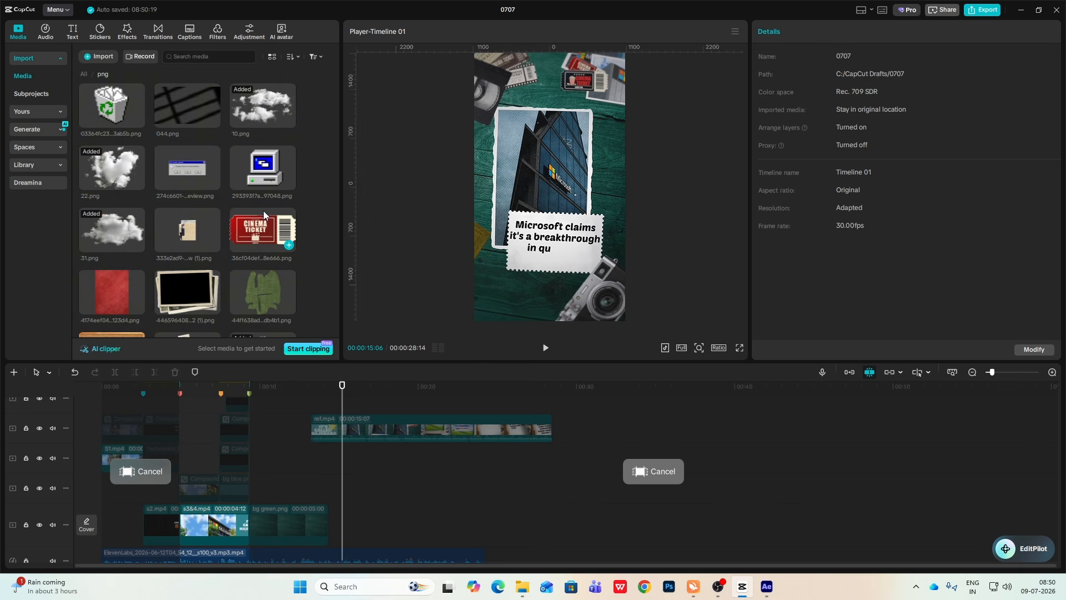
{"action": "scroll", "coordinate": [264, 213], "scroll_direction": "down", "scroll_amount": 3}
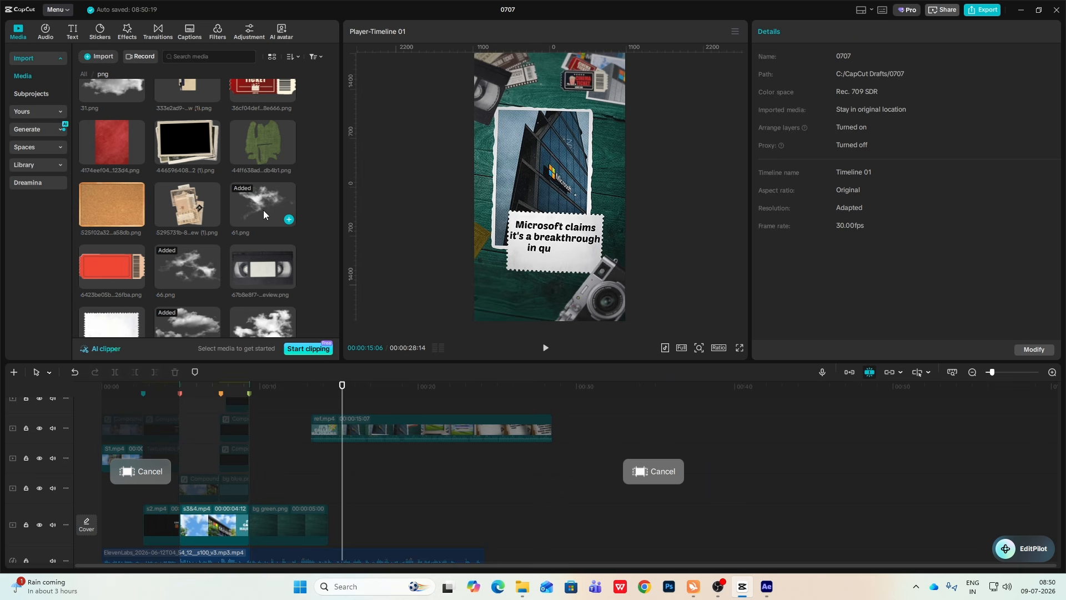
{"action": "scroll", "coordinate": [263, 209], "scroll_direction": "down", "scroll_amount": 5}
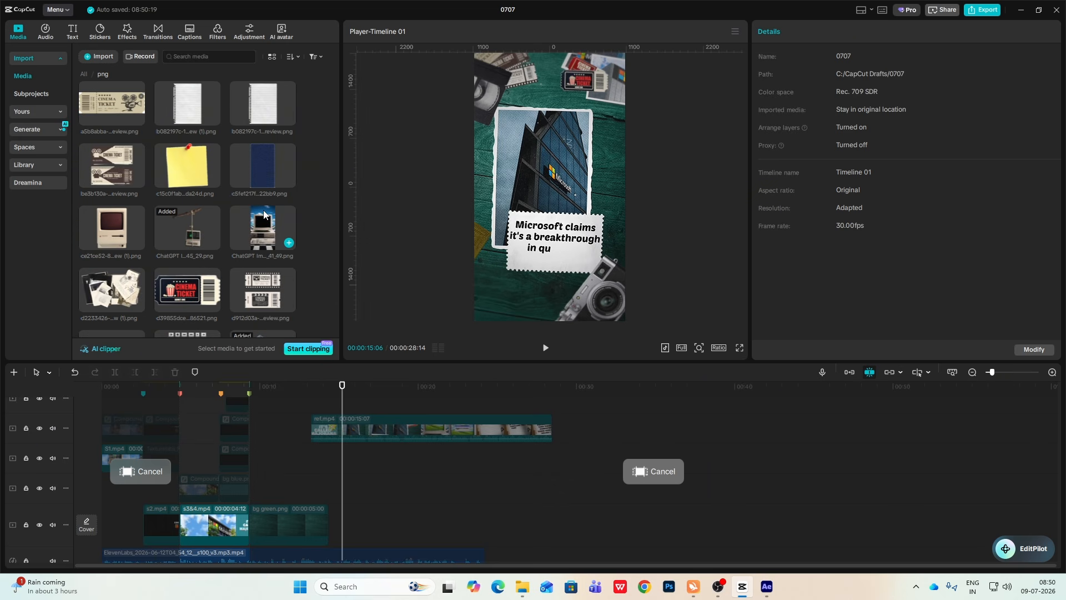
{"action": "scroll", "coordinate": [281, 268], "scroll_direction": "down", "scroll_amount": 1}
{"action": "scroll", "coordinate": [281, 269], "scroll_direction": "up", "scroll_amount": 2}
{"action": "scroll", "coordinate": [281, 272], "scroll_direction": "down", "scroll_amount": 1}
{"action": "left_click_drag", "start_coordinate": [112, 273], "coordinate": [257, 481]}
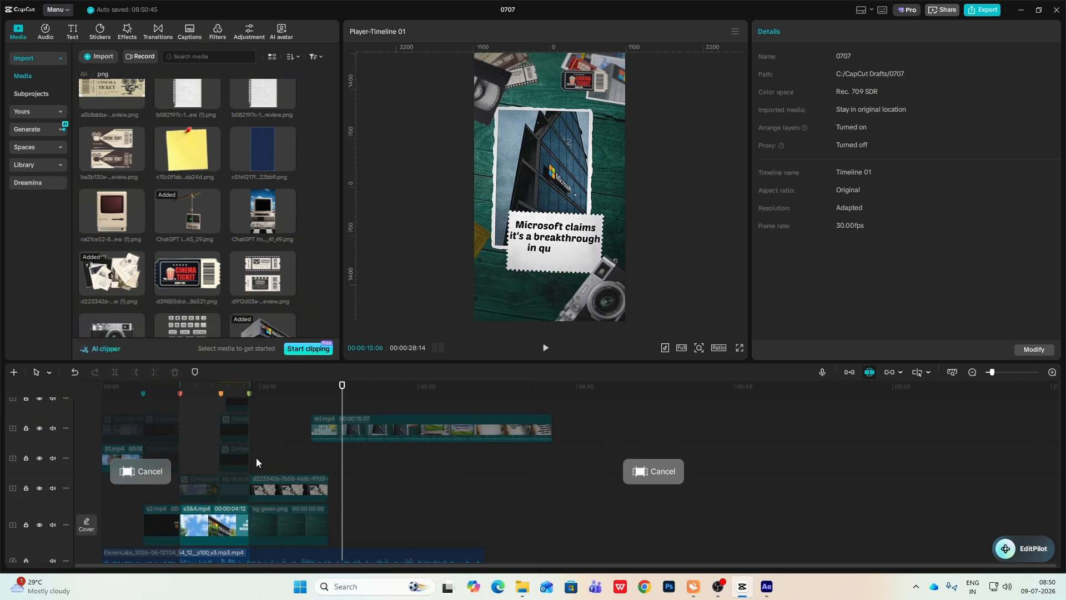
{"action": "left_click", "coordinate": [257, 462]}
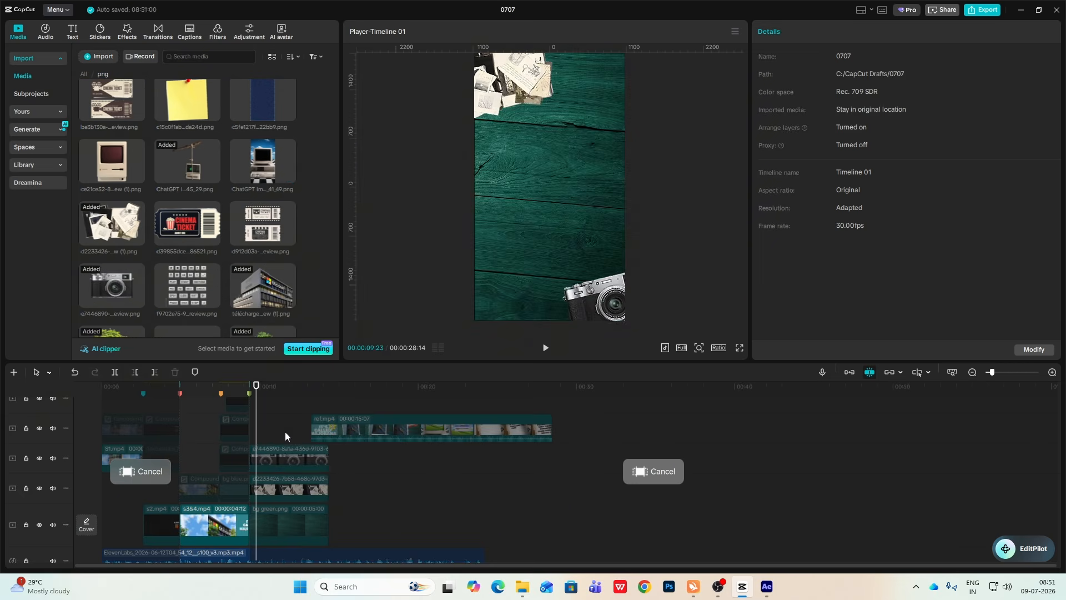
- Try the rotated newspaper collage in the green scene's lower-left corner, and use the 333e2ad9 paper stack PNG there instead
{"action": "scroll", "coordinate": [174, 236], "scroll_direction": "up", "scroll_amount": 5}
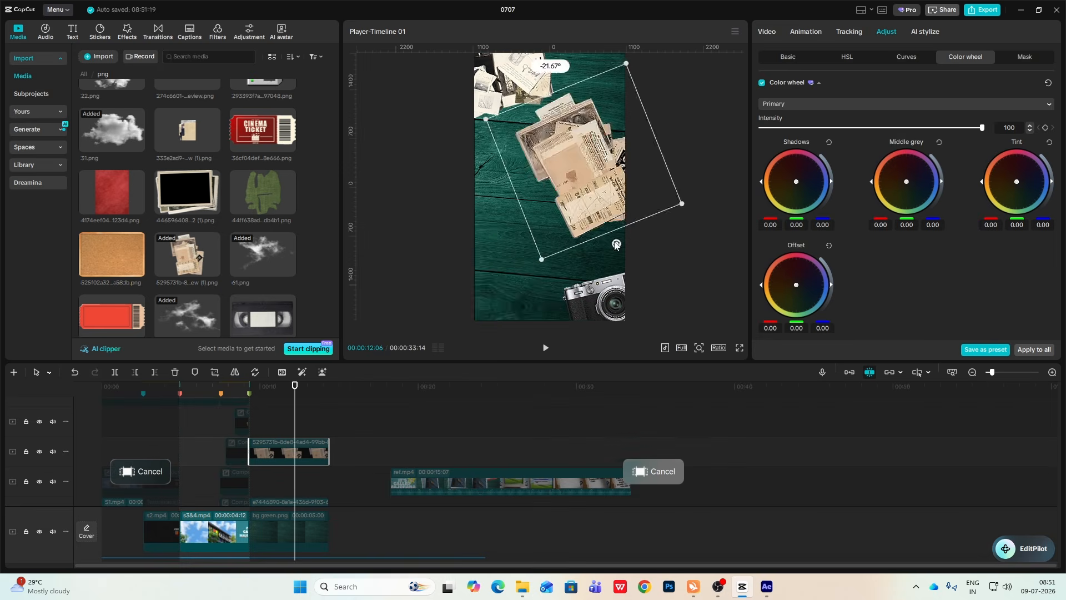
{"action": "left_click_drag", "start_coordinate": [509, 342], "coordinate": [484, 328]}
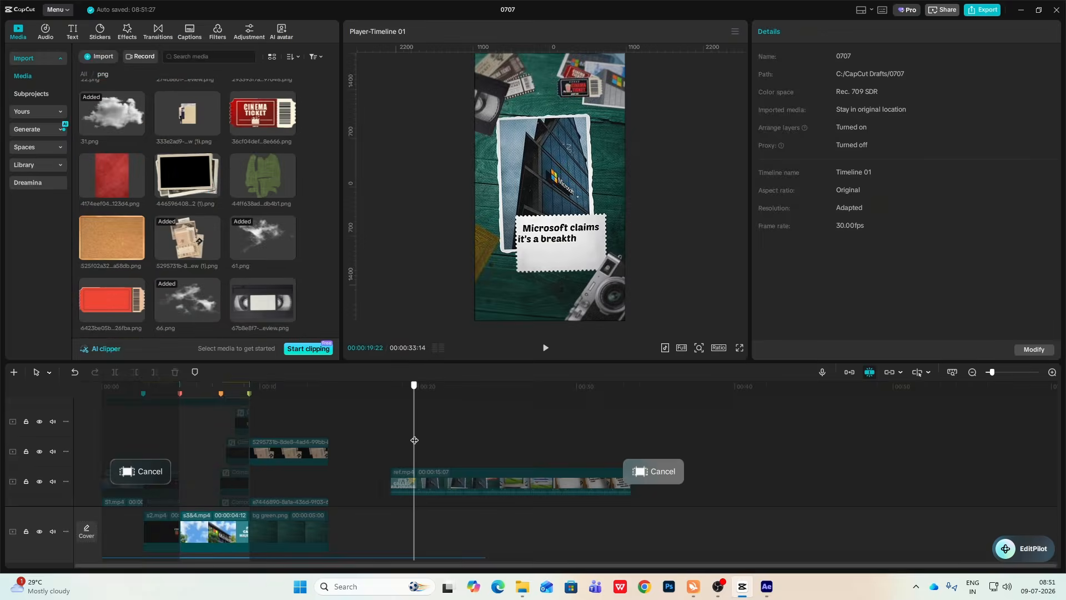
{"action": "left_click_drag", "start_coordinate": [187, 113], "coordinate": [284, 425]}
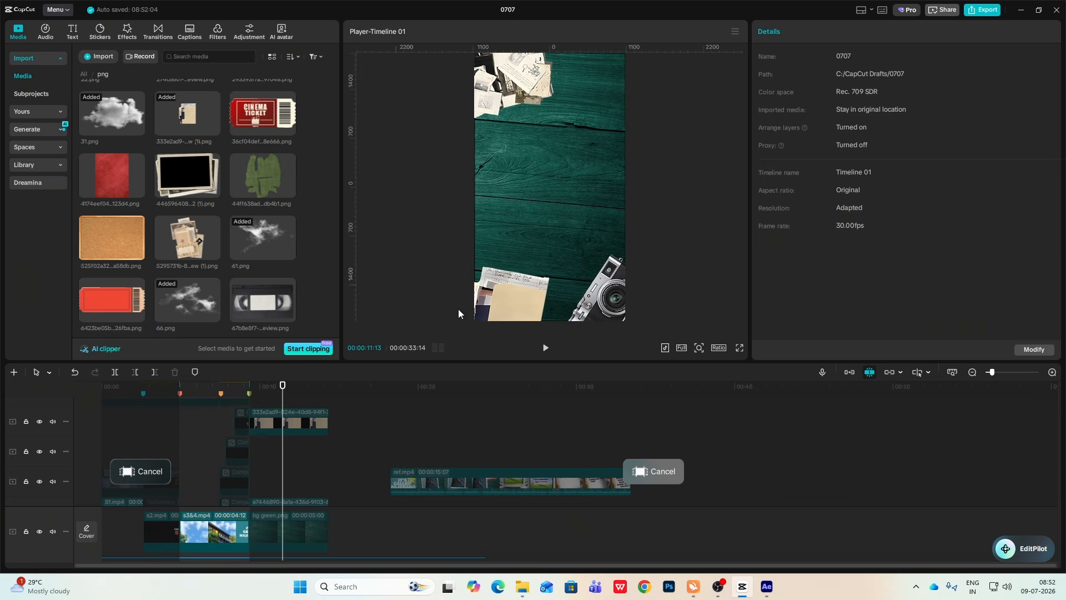
{"action": "scroll", "coordinate": [164, 255], "scroll_direction": "down", "scroll_amount": 5}
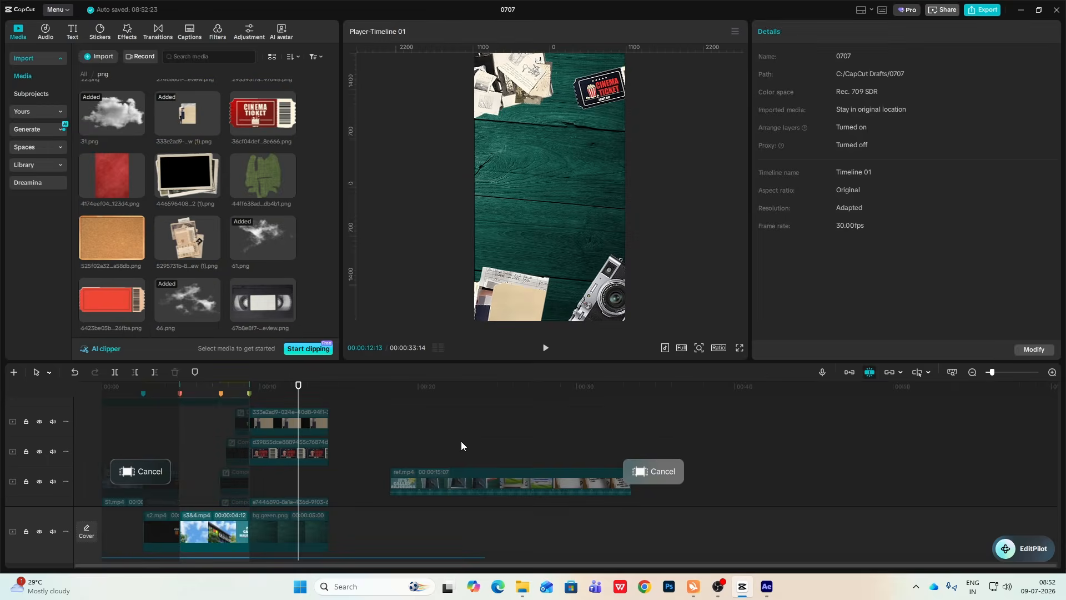
- Place the white handmade paper image behind the building photo, rotated -90° and scaled to 116%, following the reference
{"action": "left_click", "coordinate": [420, 442]}
{"action": "scroll", "coordinate": [244, 183], "scroll_direction": "down", "scroll_amount": 2}
{"action": "left_click", "coordinate": [413, 437]}
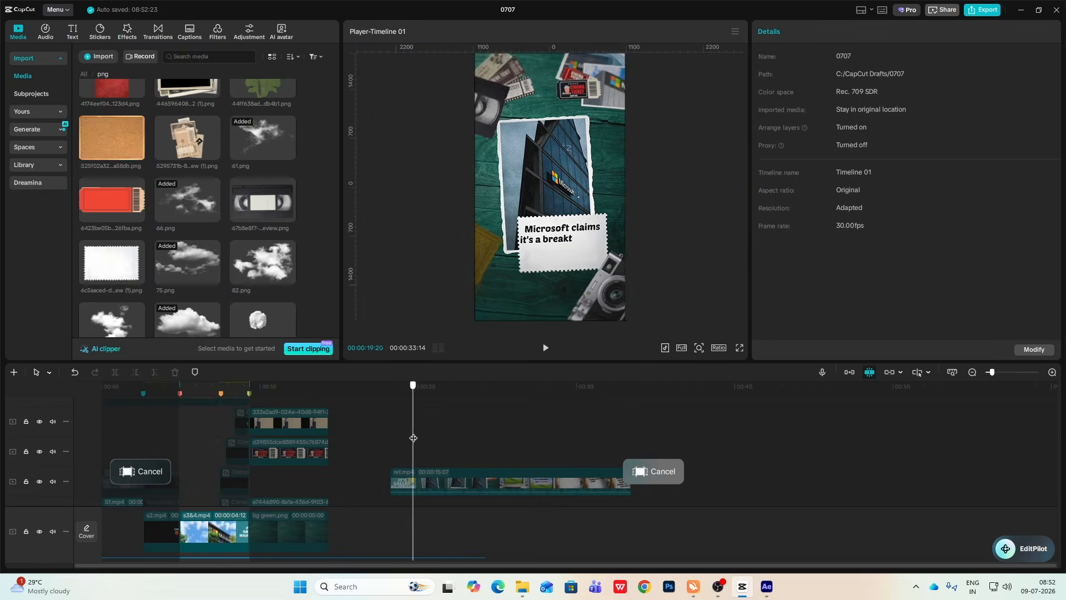
{"action": "scroll", "coordinate": [230, 313], "scroll_direction": "down", "scroll_amount": 6}
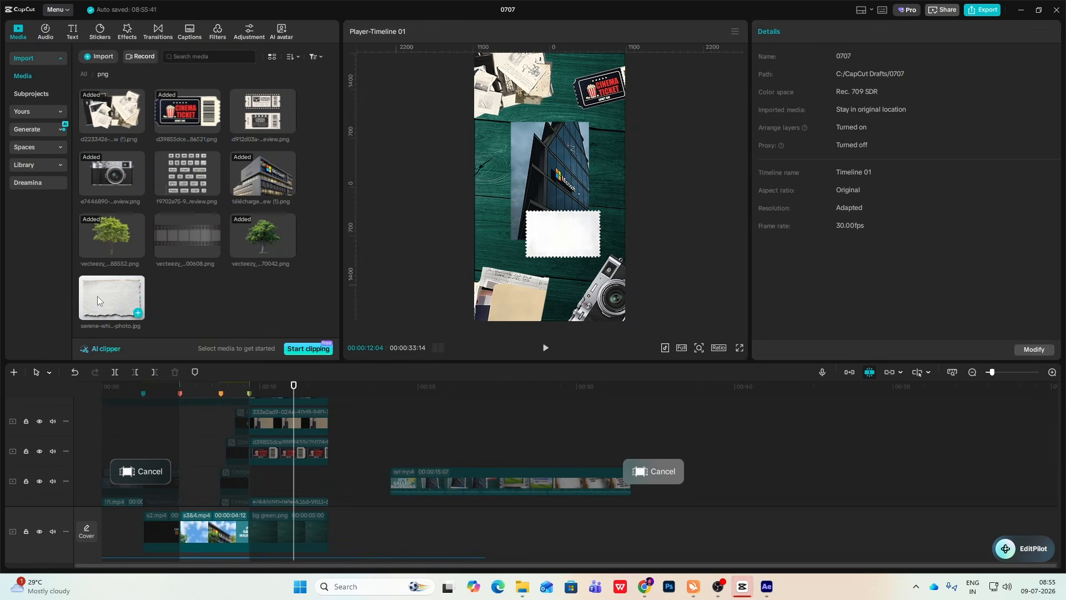
{"action": "left_click_drag", "start_coordinate": [286, 426], "coordinate": [248, 448]}
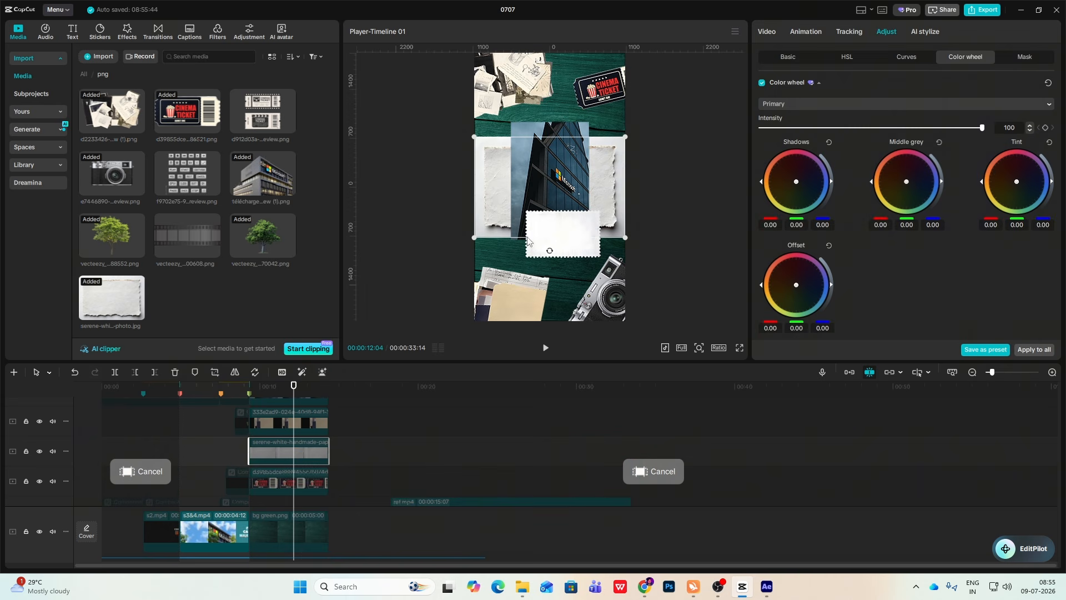
{"action": "left_click_drag", "start_coordinate": [544, 258], "coordinate": [591, 195]}
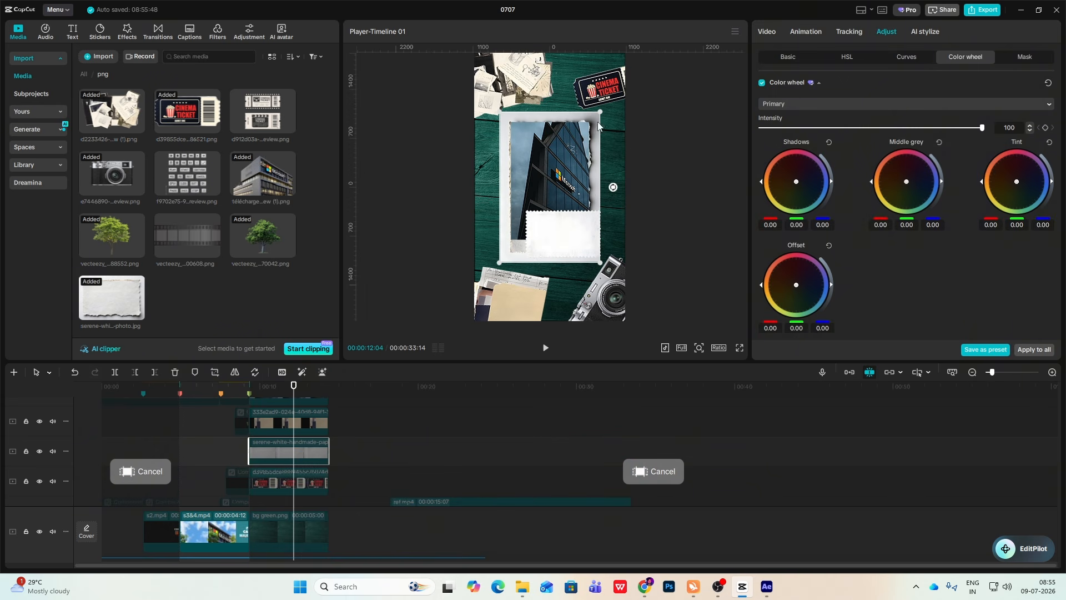
{"action": "left_click_drag", "start_coordinate": [598, 113], "coordinate": [626, 106]}
- Remove the handmade paper's background automatically, fit it as a torn border around the building photo, and compare with the reference
{"action": "left_click", "coordinate": [768, 31]}
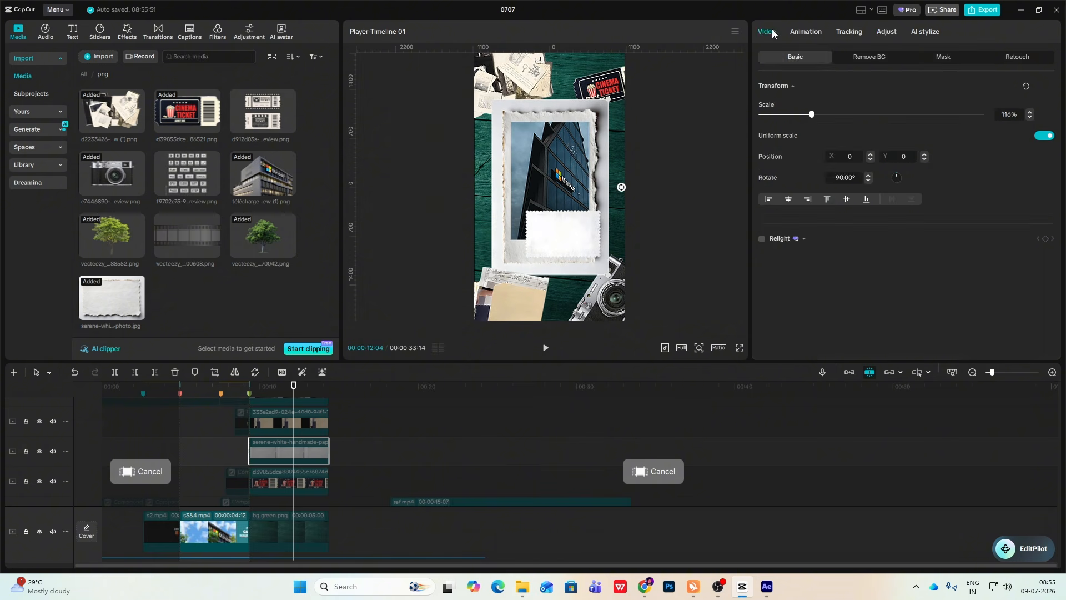
{"action": "left_click", "coordinate": [865, 58]}
{"action": "left_click", "coordinate": [763, 87]}
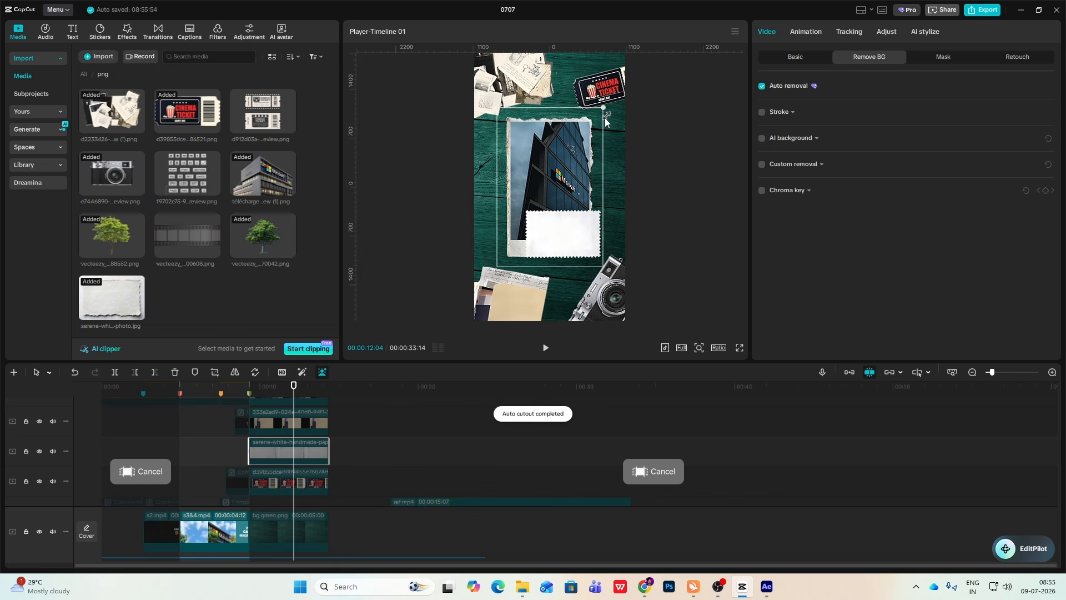
{"action": "left_click", "coordinate": [681, 235]}
{"action": "scroll", "coordinate": [455, 411], "scroll_direction": "down", "scroll_amount": 3}
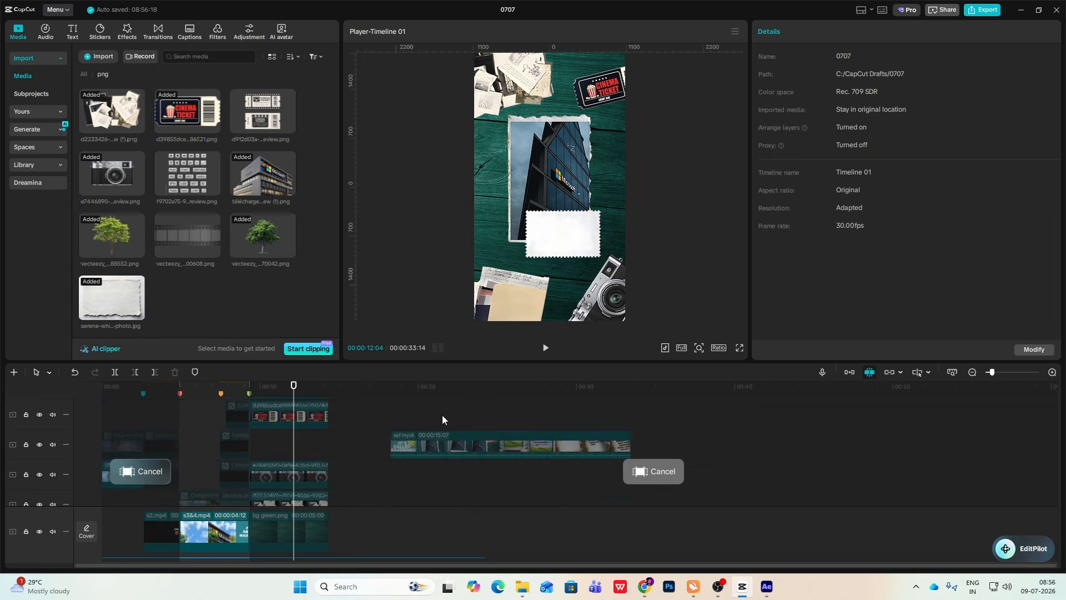
{"action": "left_click", "coordinate": [433, 415]}
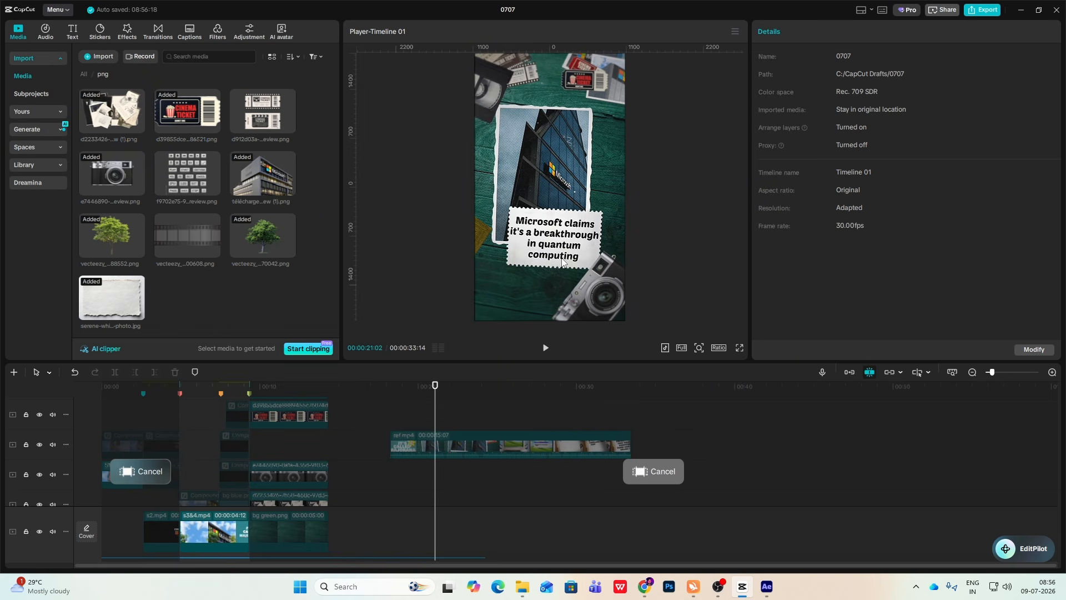
- Add a default text clip at the start of the green scene, layered above the caption paper
{"action": "left_click", "coordinate": [74, 34]}
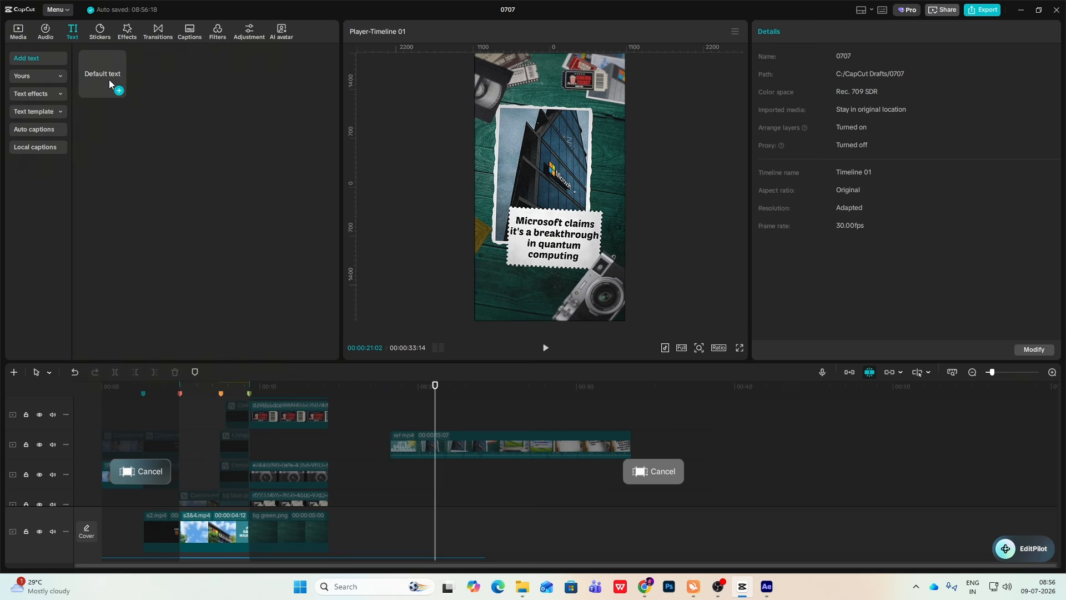
{"action": "left_click_drag", "start_coordinate": [112, 85], "coordinate": [267, 471]}
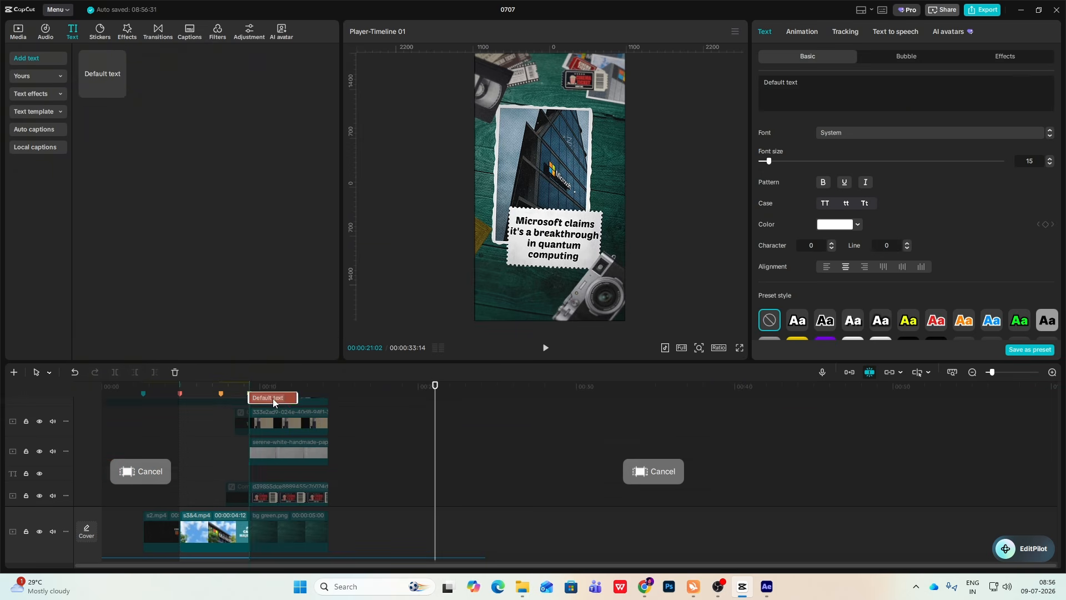
{"action": "left_click_drag", "start_coordinate": [273, 399], "coordinate": [272, 453]}
{"action": "left_click", "coordinate": [270, 446]}
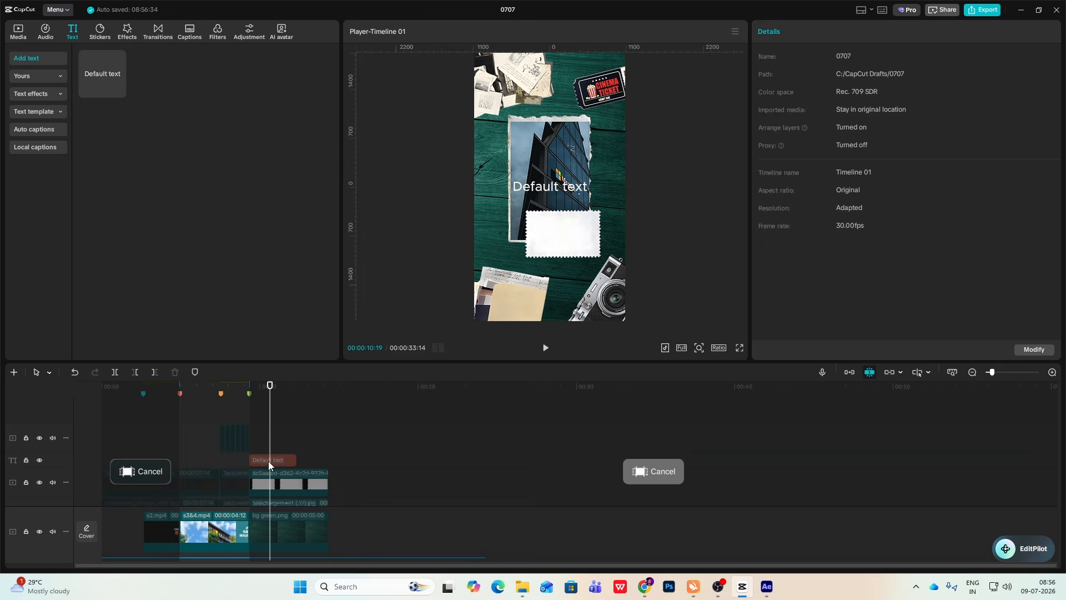
- Replace the default text with the three-line caption "Microsoft claims it's / a breakthrough in / quantumcomputing"
{"action": "left_click", "coordinate": [269, 464]}
{"action": "left_click_drag", "start_coordinate": [809, 92], "coordinate": [643, 64]}
{"action": "type", "text": "Microsoft"}
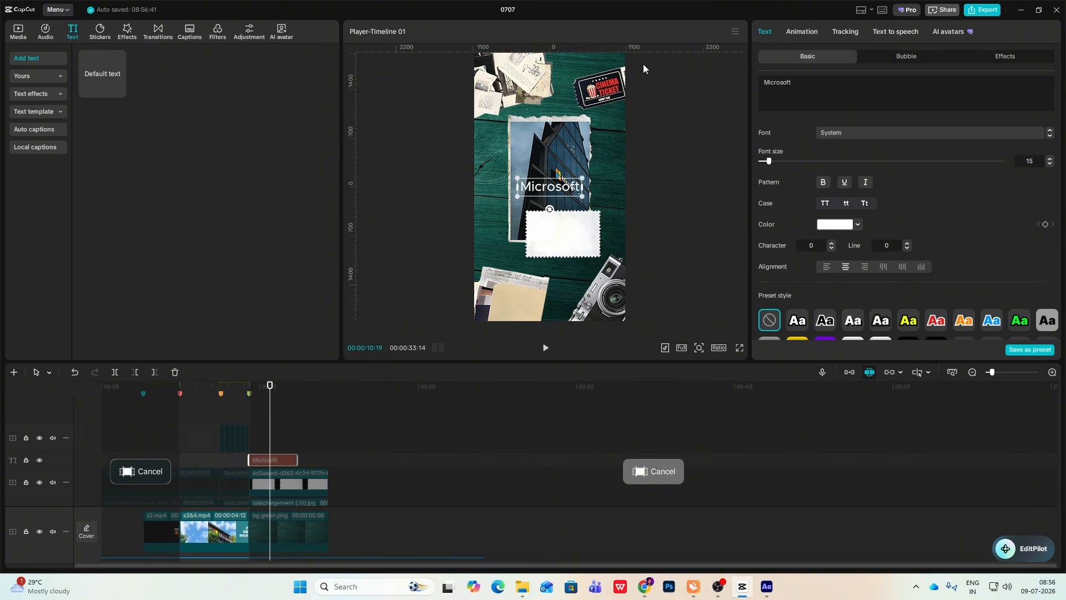
{"action": "type", "text": " cliaims it's"}
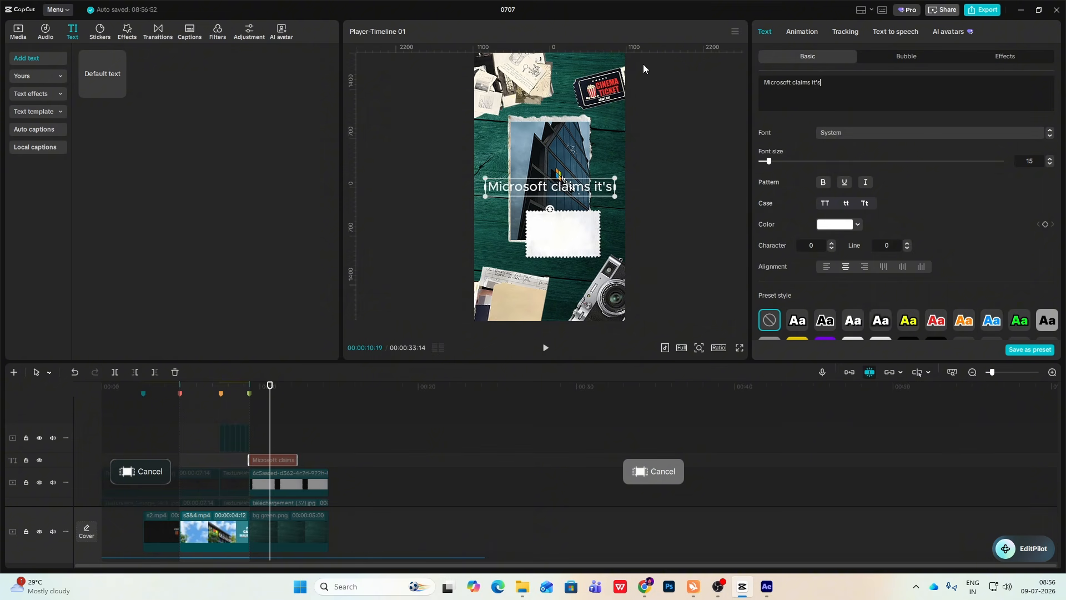
{"action": "key", "text": "Return"}
{"action": "type", "text": "a breakthrough in"}
{"action": "key", "text": "Return"}
{"action": "type", "text": "quantumcomputing"}
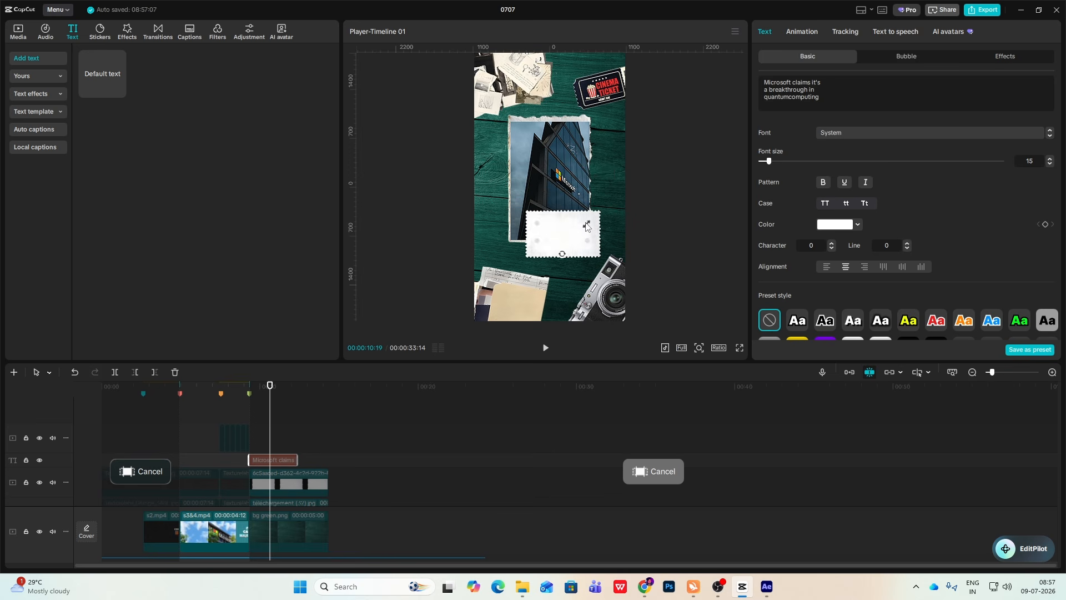
- Colour the caption black, set its font to Coloane and fit it on the white caption paper
{"action": "left_click", "coordinate": [838, 225]}
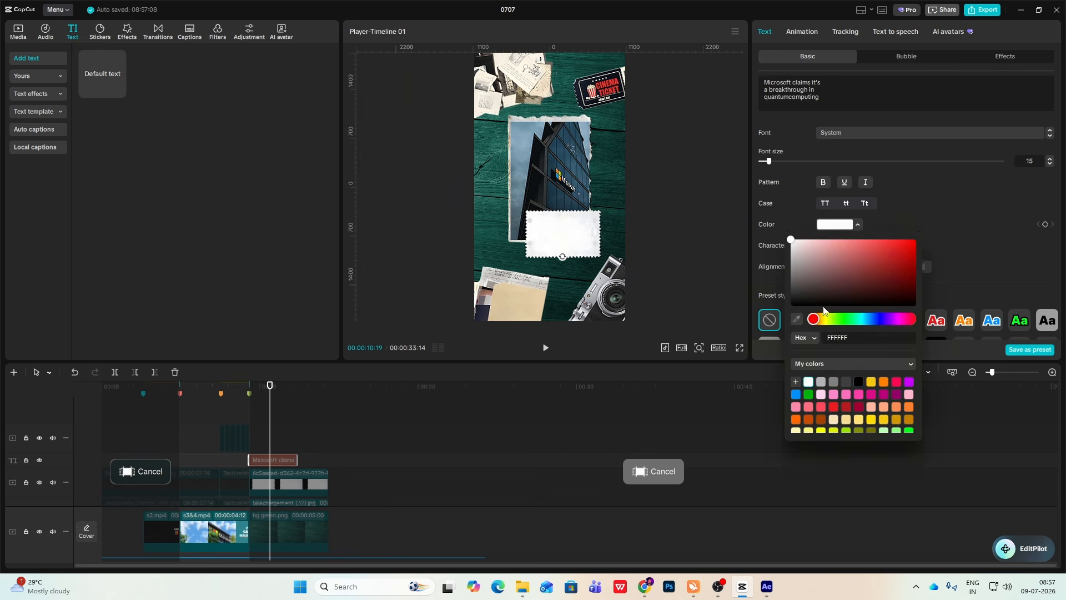
{"action": "left_click", "coordinate": [858, 381]}
{"action": "left_click", "coordinate": [939, 132]}
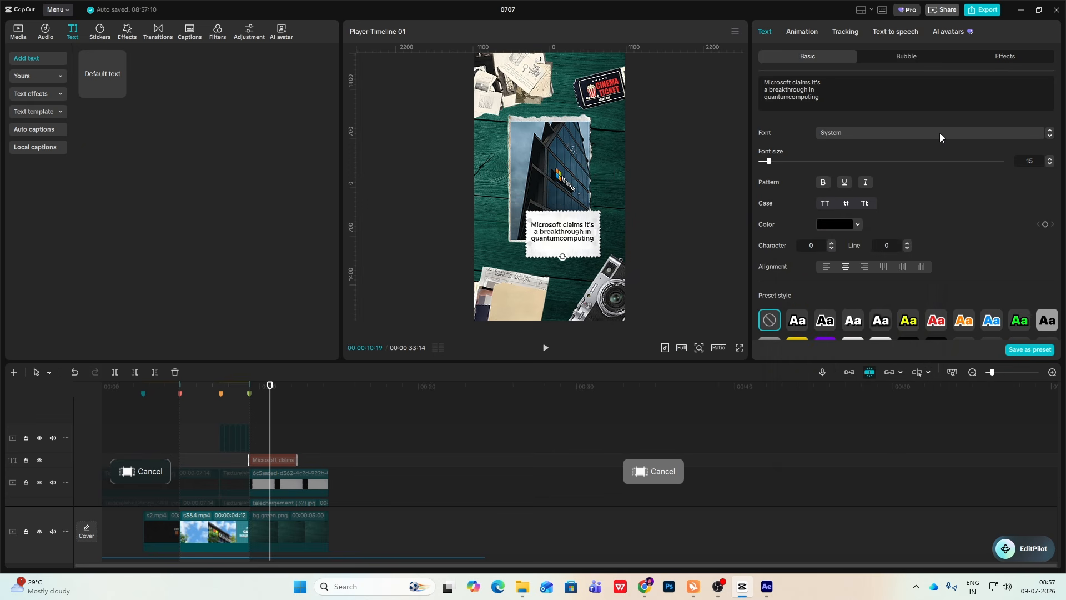
{"action": "left_click", "coordinate": [940, 132]}
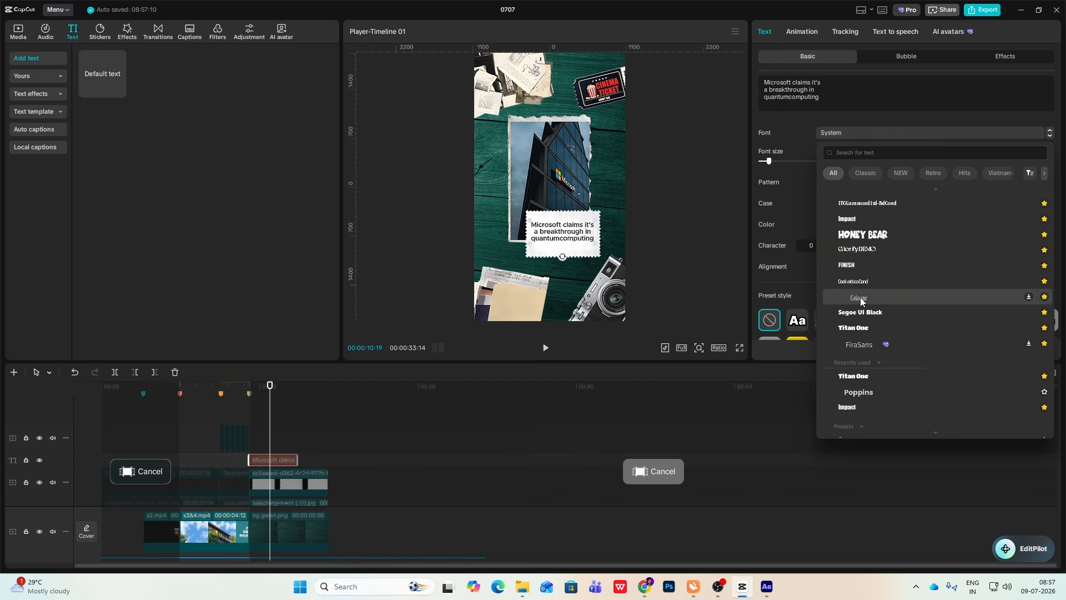
{"action": "left_click", "coordinate": [860, 301]}
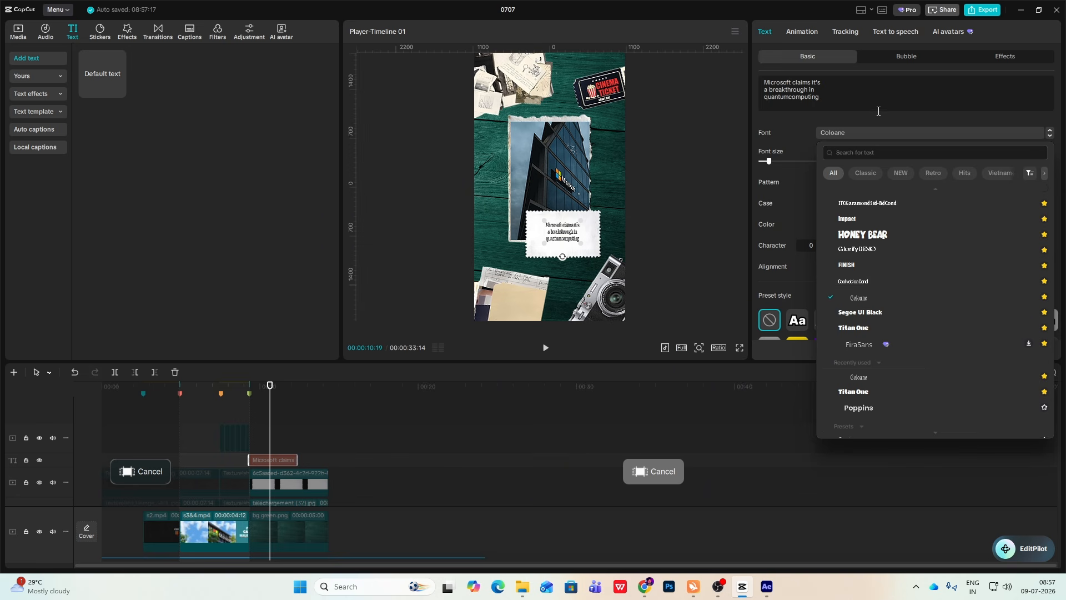
{"action": "left_click", "coordinate": [581, 260]}
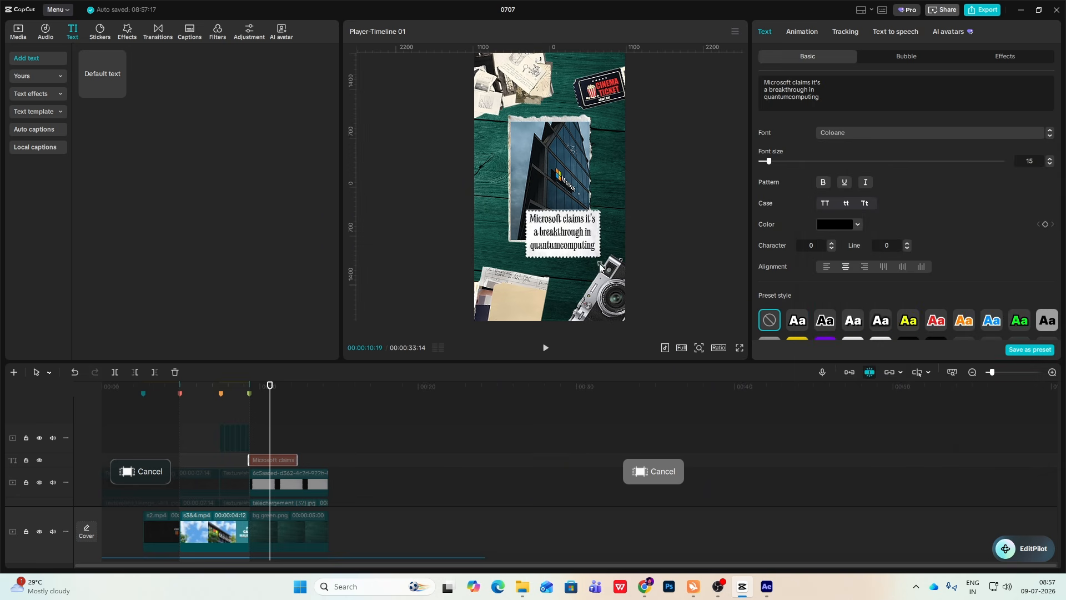
- Check the reference's layout, and group the building photo and its torn paper border into one compound clip
{"action": "left_click", "coordinate": [594, 267]}
{"action": "scroll", "coordinate": [429, 459], "scroll_direction": "down", "scroll_amount": 3}
{"action": "left_click", "coordinate": [407, 443]}
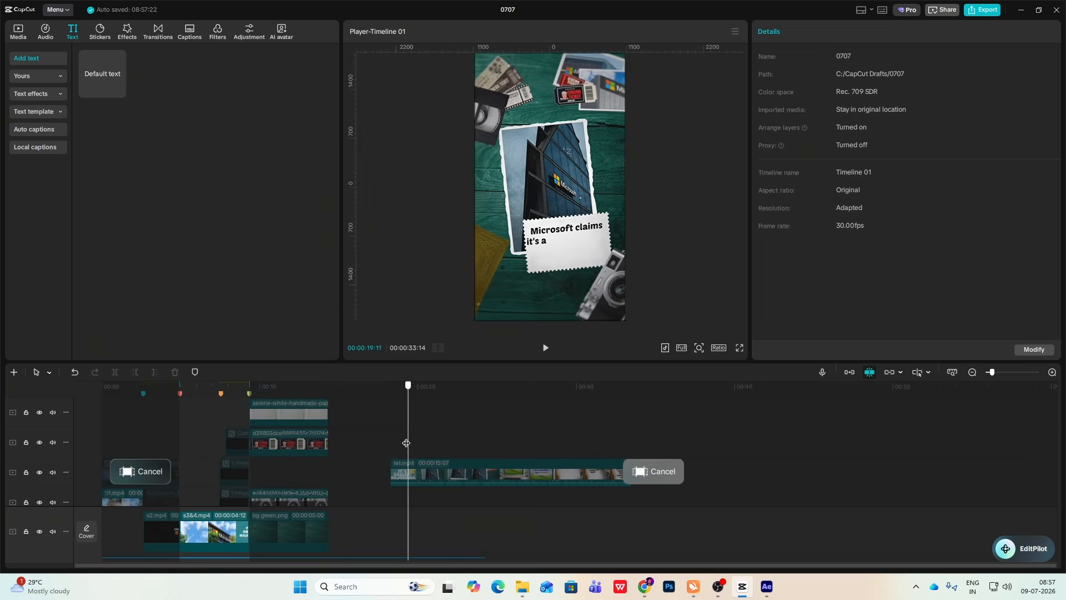
{"action": "left_click_drag", "start_coordinate": [407, 442], "coordinate": [274, 432]}
{"action": "scroll", "coordinate": [305, 431], "scroll_direction": "up", "scroll_amount": 2}
{"action": "left_click", "coordinate": [305, 432]}
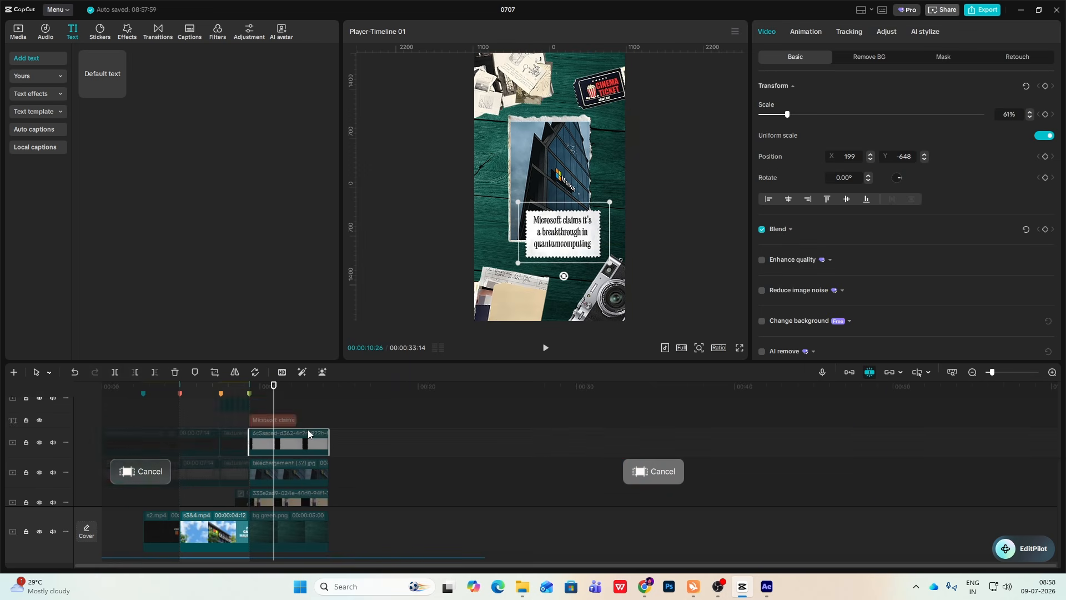
{"action": "scroll", "coordinate": [307, 429], "scroll_direction": "down", "scroll_amount": 1}
{"action": "left_click", "coordinate": [302, 449]}
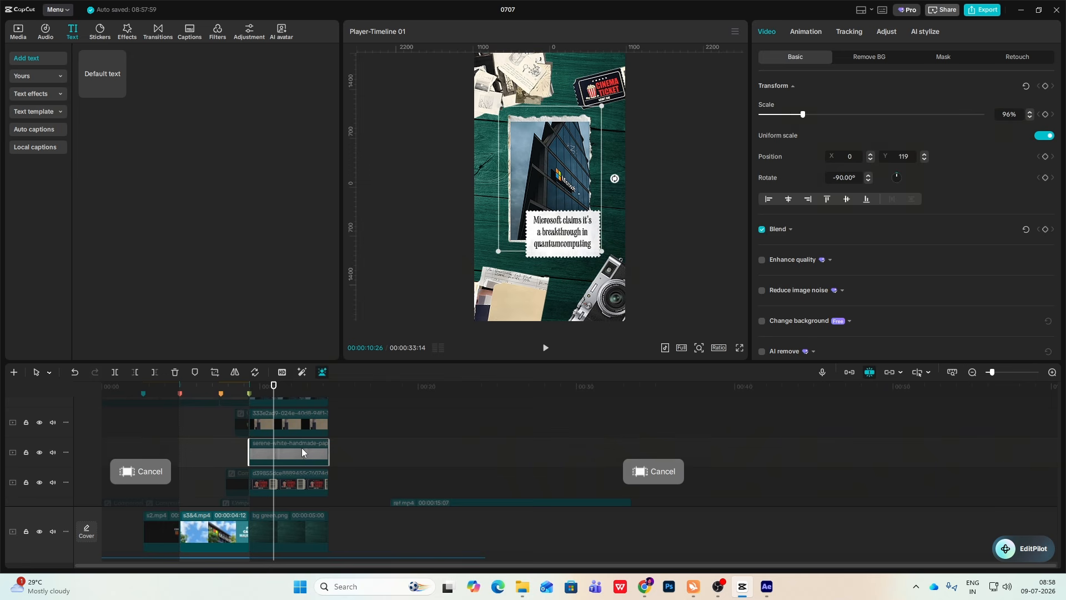
{"action": "scroll", "coordinate": [302, 449], "scroll_direction": "up", "scroll_amount": 1}
{"action": "scroll", "coordinate": [302, 448], "scroll_direction": "up", "scroll_amount": 1}
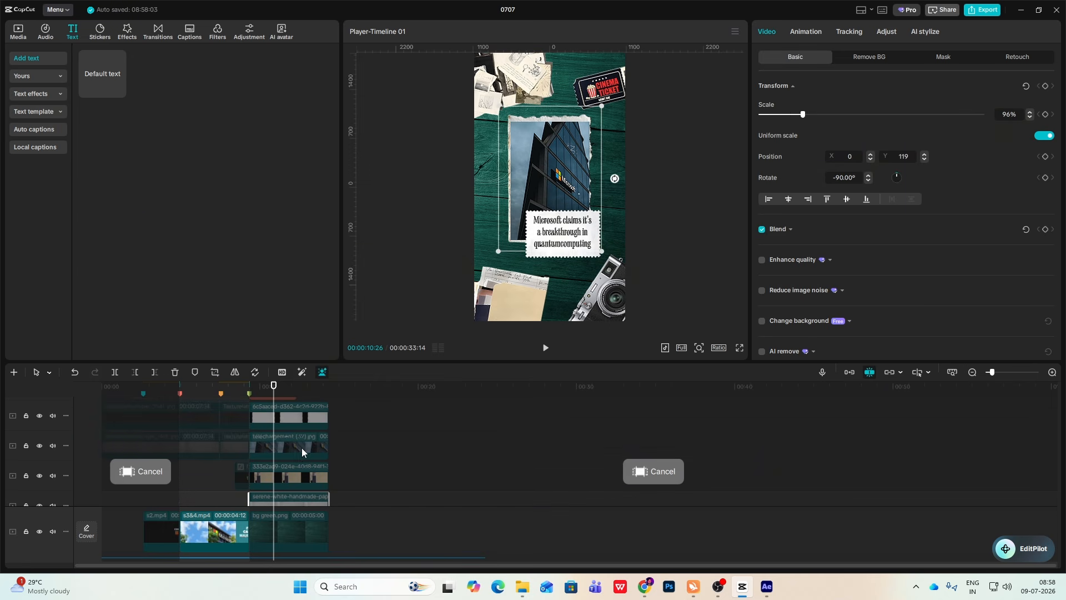
{"action": "left_click", "coordinate": [302, 444], "text": "ctrl"}
{"action": "key", "text": "alt+g"}
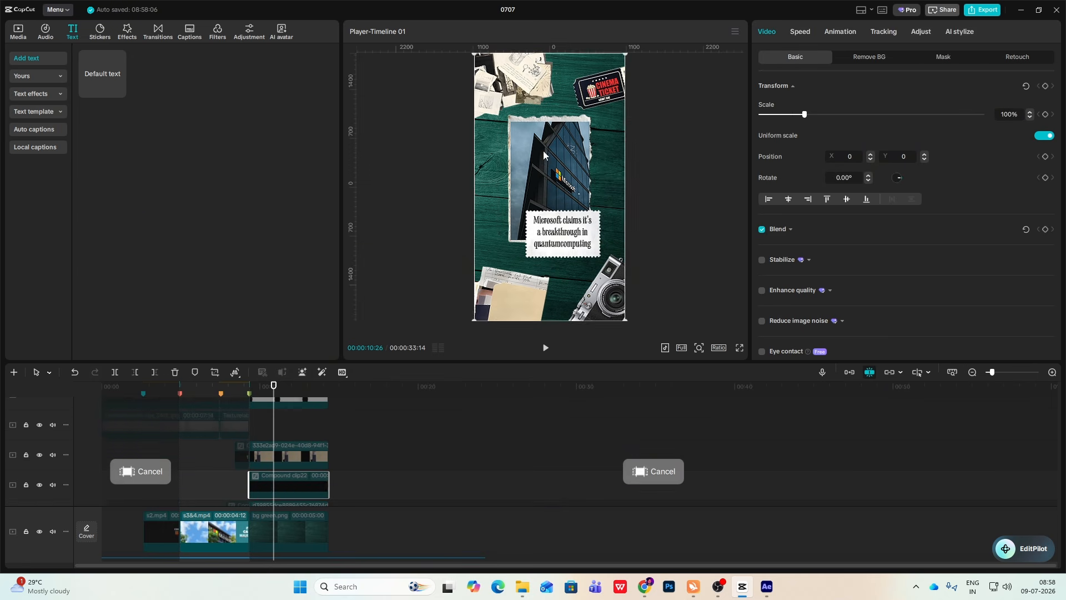
{"action": "left_click_drag", "start_coordinate": [545, 152], "coordinate": [588, 159]}
{"action": "key", "text": "ctrl+z"}
{"action": "key", "text": "ctrl+z"}
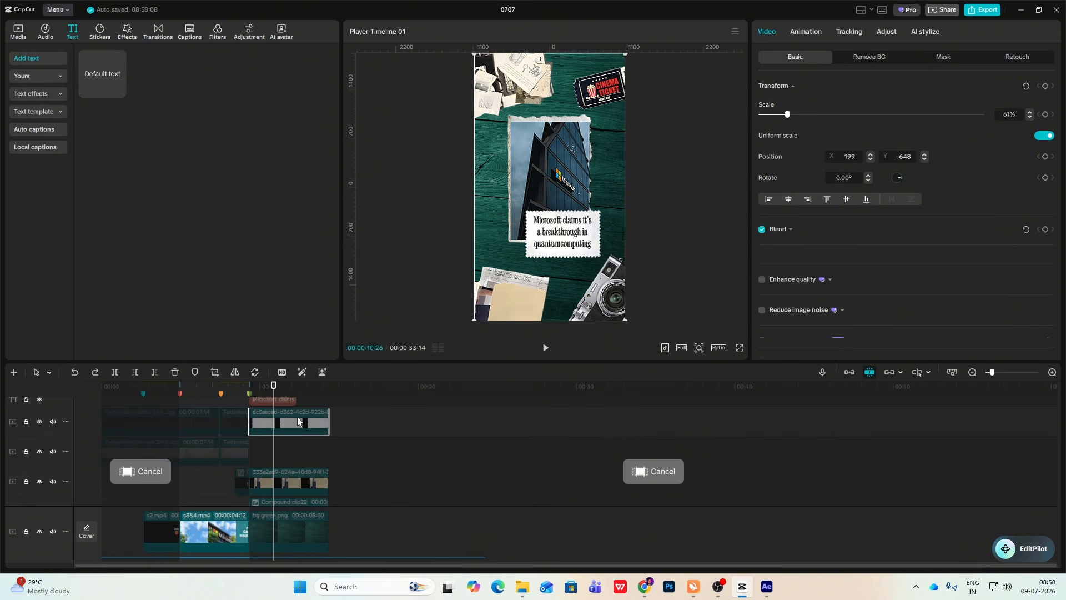
- Extend the caption to the scene's end and tilt it with its paper and the framed photo, the photo to -9.36°
{"action": "scroll", "coordinate": [314, 426], "scroll_direction": "up", "scroll_amount": 1}
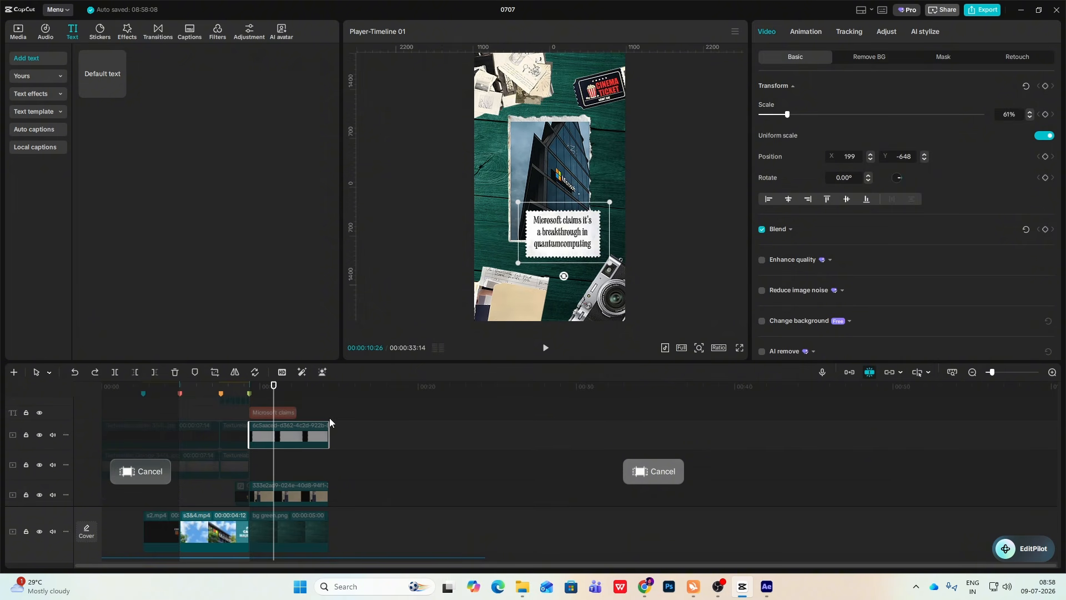
{"action": "left_click", "coordinate": [288, 415], "text": "ctrl"}
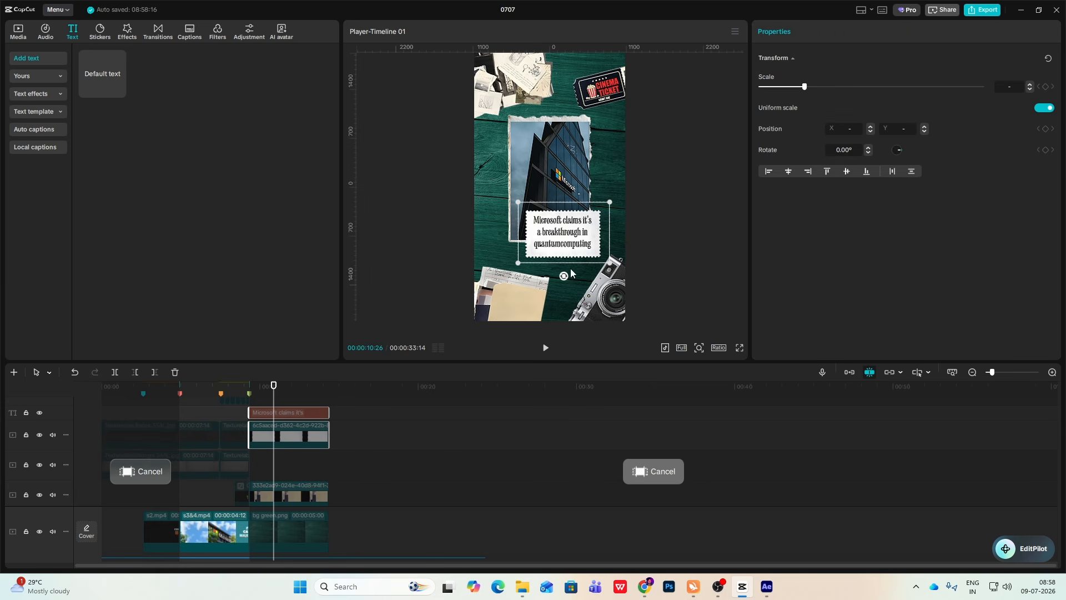
{"action": "left_click_drag", "start_coordinate": [571, 272], "coordinate": [576, 253]}
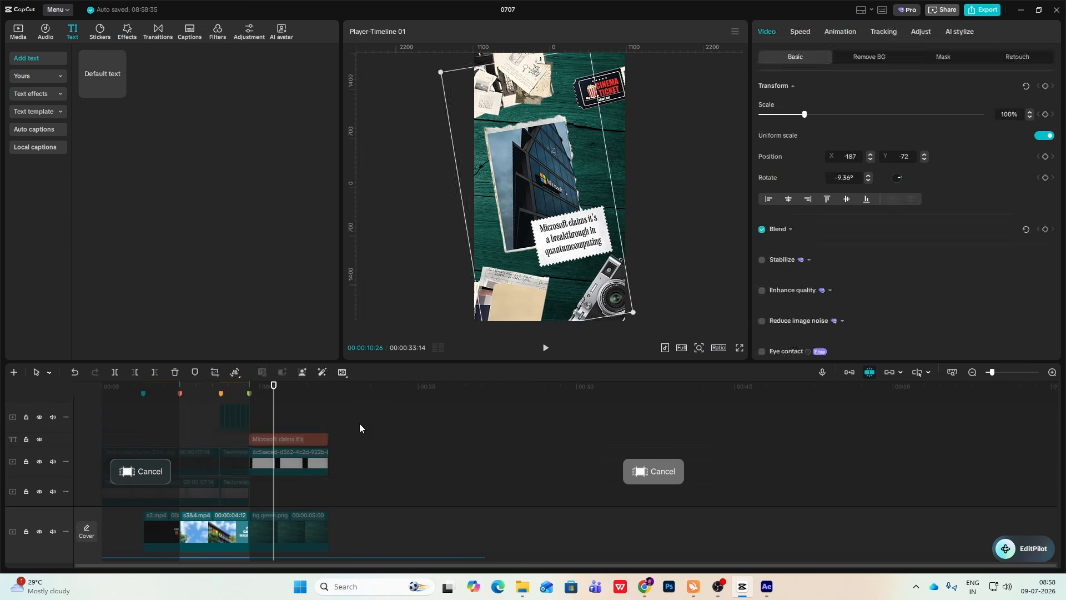
- Rotate the caption text and its paper together to -19.10°, comparing the placement with the reference
{"action": "left_click_drag", "start_coordinate": [359, 428], "coordinate": [300, 461]}
{"action": "left_click_drag", "start_coordinate": [571, 287], "coordinate": [544, 287]}
{"action": "scroll", "coordinate": [644, 433], "scroll_direction": "down", "scroll_amount": 3}
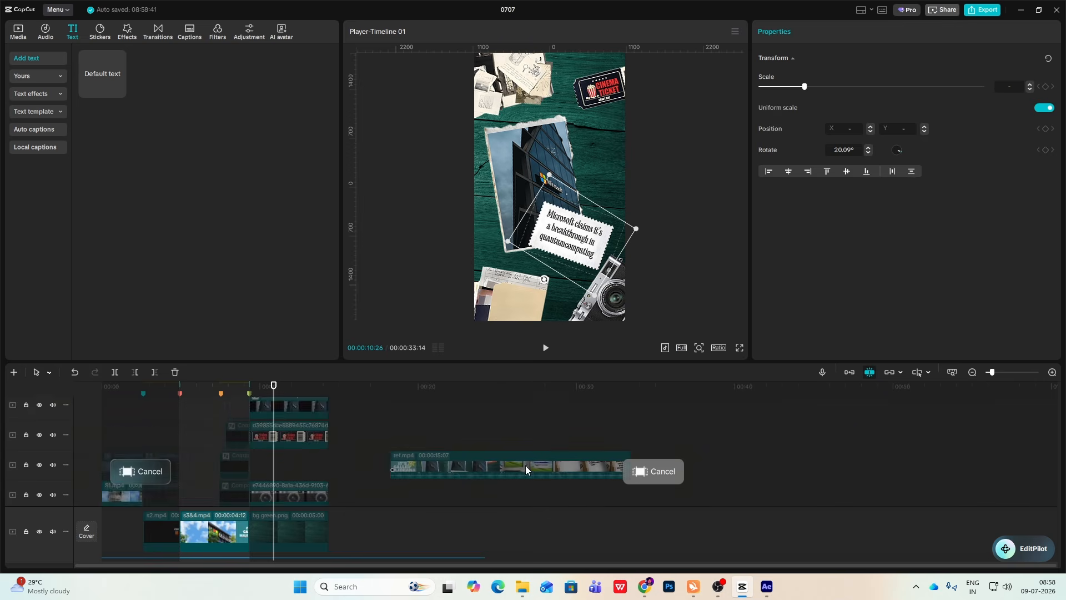
{"action": "left_click", "coordinate": [454, 406]}
{"action": "left_click_drag", "start_coordinate": [454, 406], "coordinate": [274, 412]}
{"action": "scroll", "coordinate": [341, 409], "scroll_direction": "up", "scroll_amount": 3}
{"action": "left_click_drag", "start_coordinate": [347, 427], "coordinate": [303, 460]}
{"action": "left_click_drag", "start_coordinate": [573, 293], "coordinate": [607, 280]}
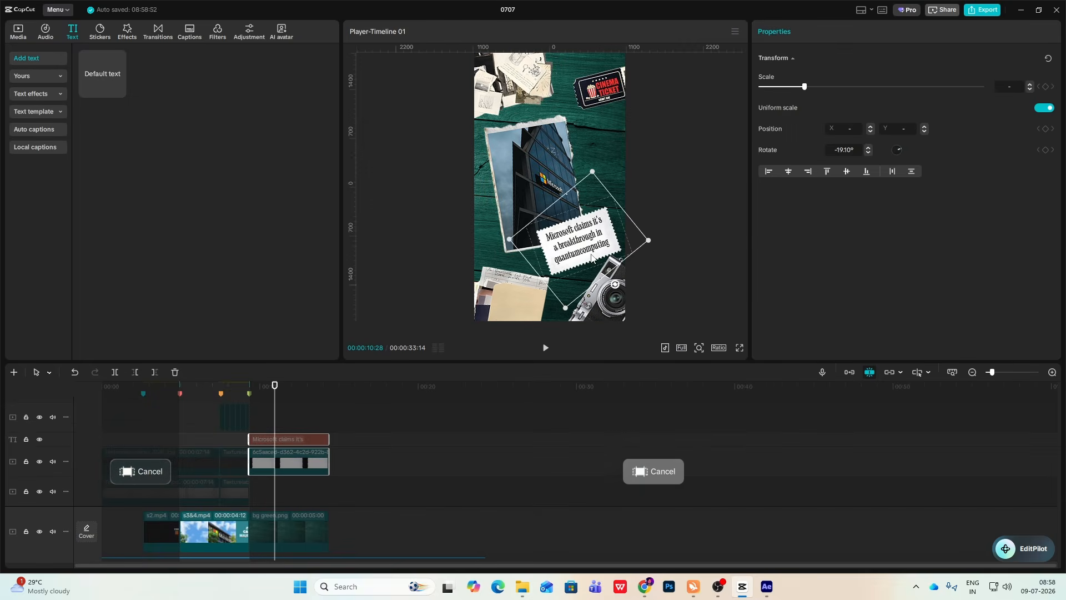
- Rotate the framed building photo to 4.36° and place it at X -210, Y -87, following the reference
{"action": "scroll", "coordinate": [422, 433], "scroll_direction": "down", "scroll_amount": 3}
{"action": "left_click", "coordinate": [414, 431]}
{"action": "left_click_drag", "start_coordinate": [415, 430], "coordinate": [292, 450]}
{"action": "scroll", "coordinate": [306, 458], "scroll_direction": "up", "scroll_amount": 2}
{"action": "left_click_drag", "start_coordinate": [536, 181], "coordinate": [534, 162]}
{"action": "left_click_drag", "start_coordinate": [564, 318], "coordinate": [526, 320]}
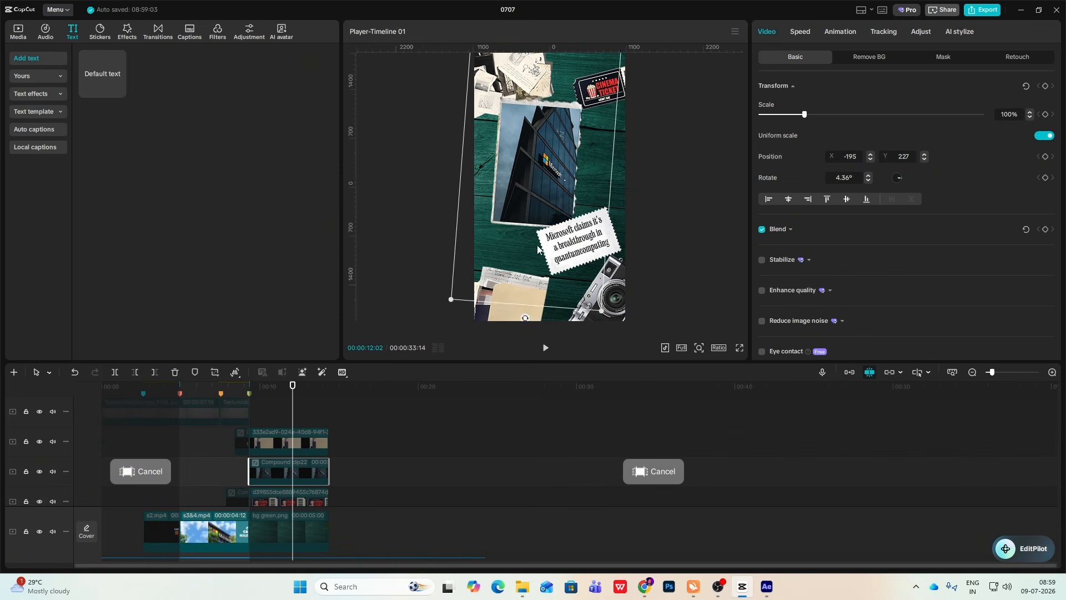
{"action": "left_click_drag", "start_coordinate": [534, 166], "coordinate": [536, 185]}
{"action": "left_click", "coordinate": [694, 190]}
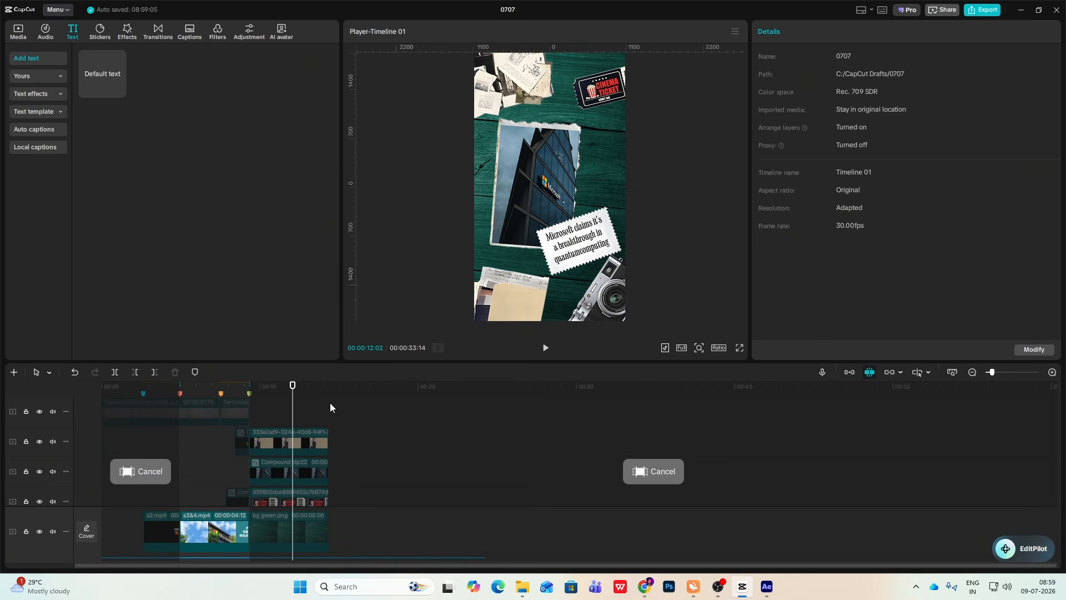
- Delete the black-and-white photo collage from the upper-left corner of the green scene
{"action": "scroll", "coordinate": [330, 407], "scroll_direction": "down", "scroll_amount": 1}
{"action": "left_click", "coordinate": [502, 87]}
{"action": "scroll", "coordinate": [260, 458], "scroll_direction": "down", "scroll_amount": 2}
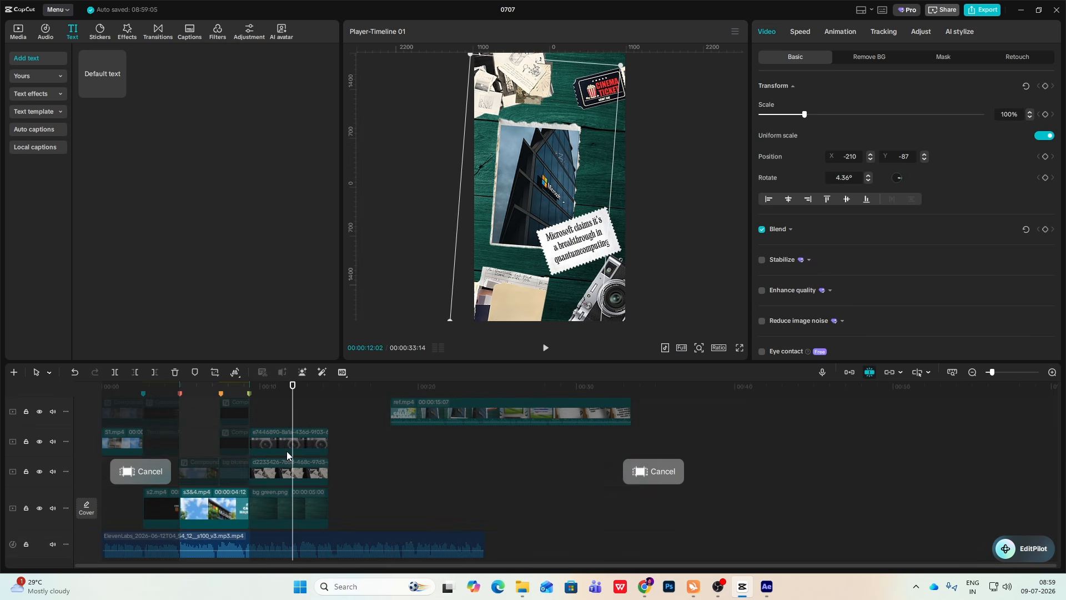
{"action": "left_click", "coordinate": [289, 471]}
{"action": "key", "text": "Delete"}
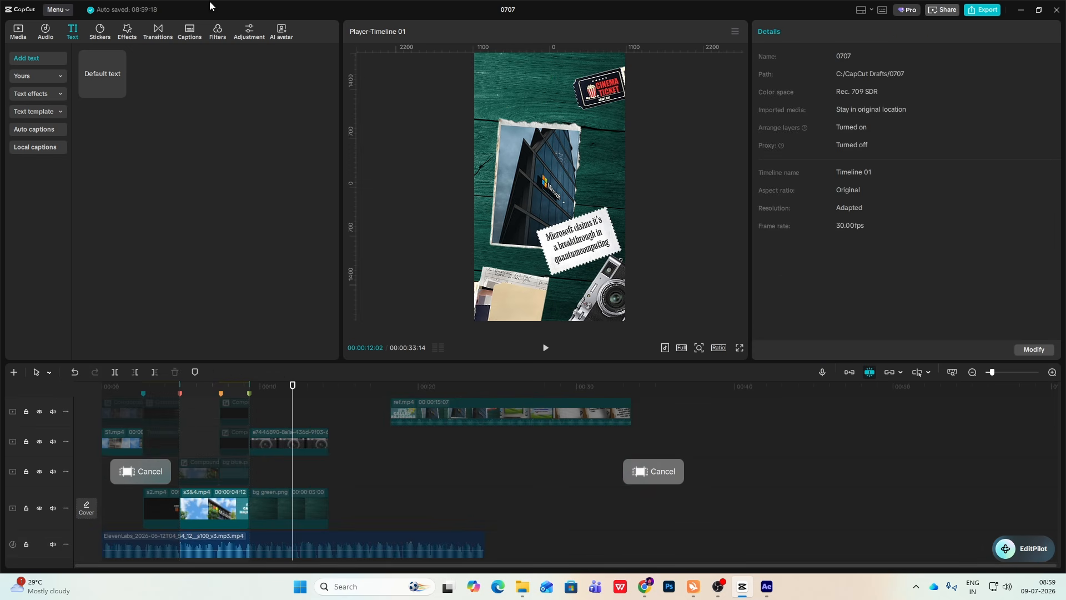
- Add the 67b8e8f7 video cassette PNG to the green scene's upper-left corner, rotated 16.08° at X -897, Y 1733
{"action": "left_click", "coordinate": [18, 30]}
{"action": "scroll", "coordinate": [122, 190], "scroll_direction": "up", "scroll_amount": 10}
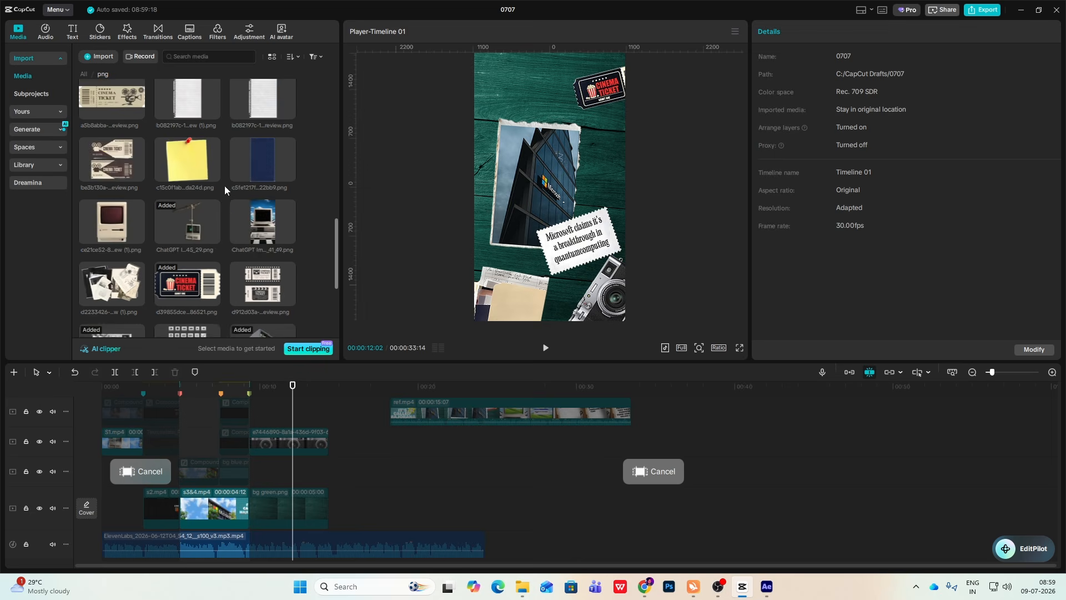
{"action": "scroll", "coordinate": [175, 201], "scroll_direction": "down", "scroll_amount": 1}
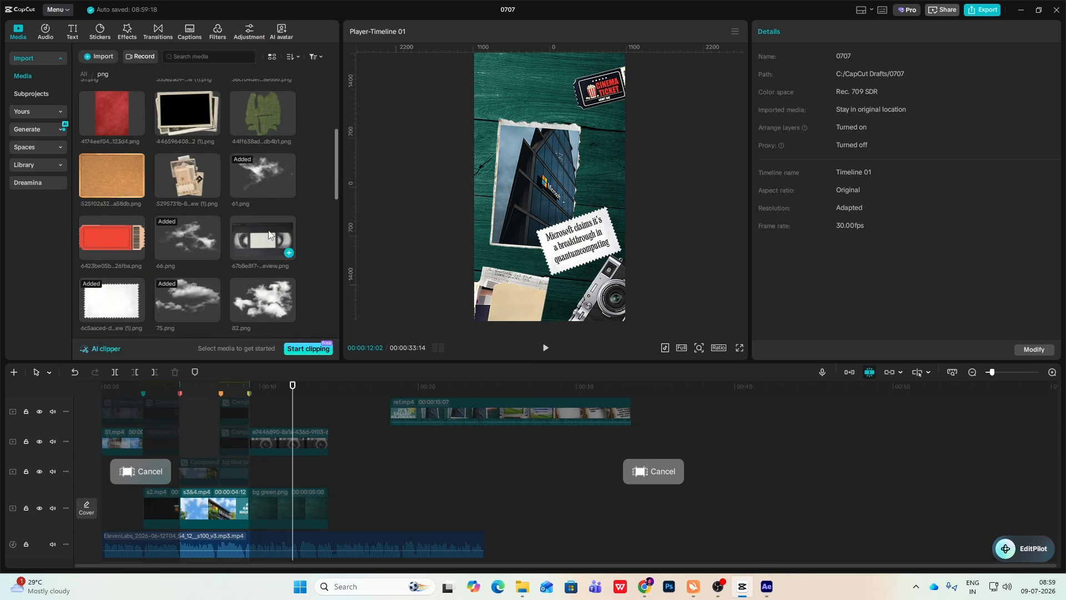
{"action": "left_click_drag", "start_coordinate": [249, 396], "coordinate": [250, 401]}
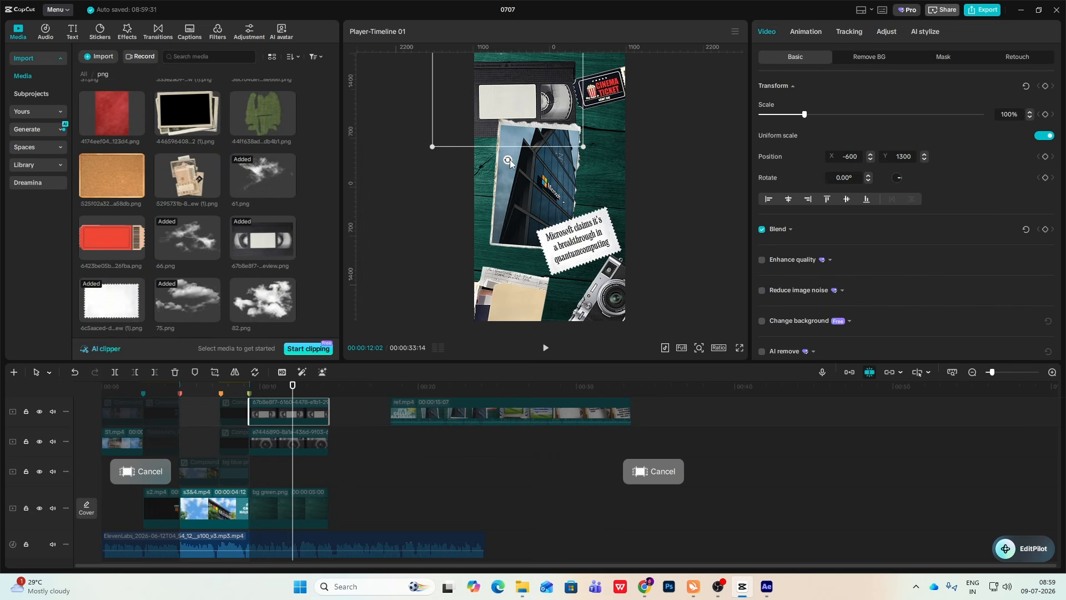
{"action": "left_click_drag", "start_coordinate": [524, 131], "coordinate": [561, 99]}
{"action": "mouse_move", "coordinate": [496, 130]}
{"action": "left_mouse_down"}
{"action": "mouse_move", "coordinate": [519, 121]}
{"action": "mouse_move", "coordinate": [474, 95]}
{"action": "mouse_move", "coordinate": [488, 112]}
{"action": "left_mouse_up"}
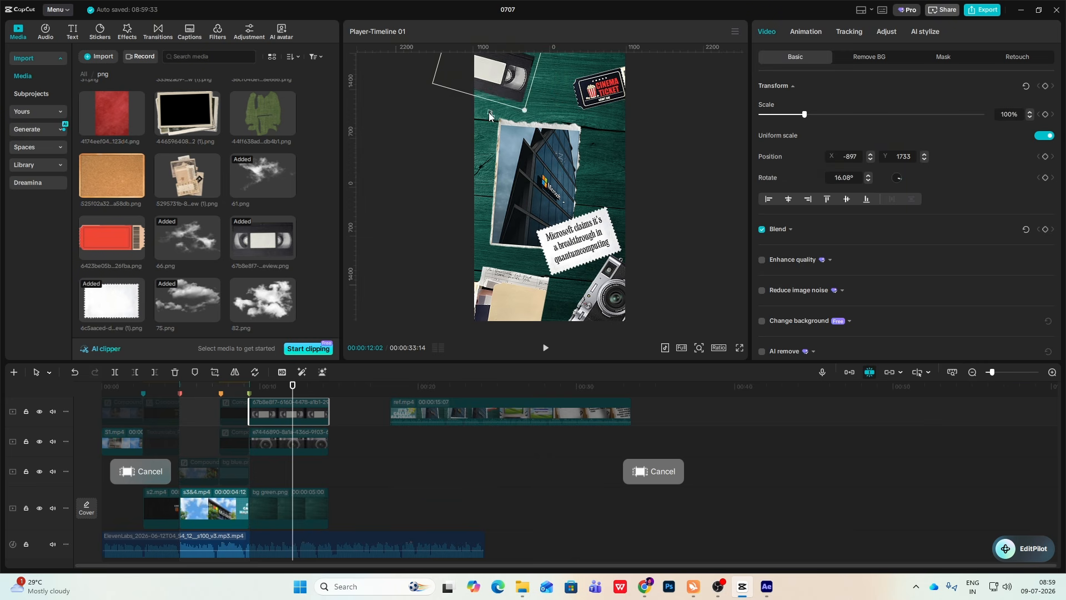
- Apply the Typewriter entrance animation to the green scene's Microsoft caption and lengthen the animation's duration
{"action": "left_click", "coordinate": [399, 429]}
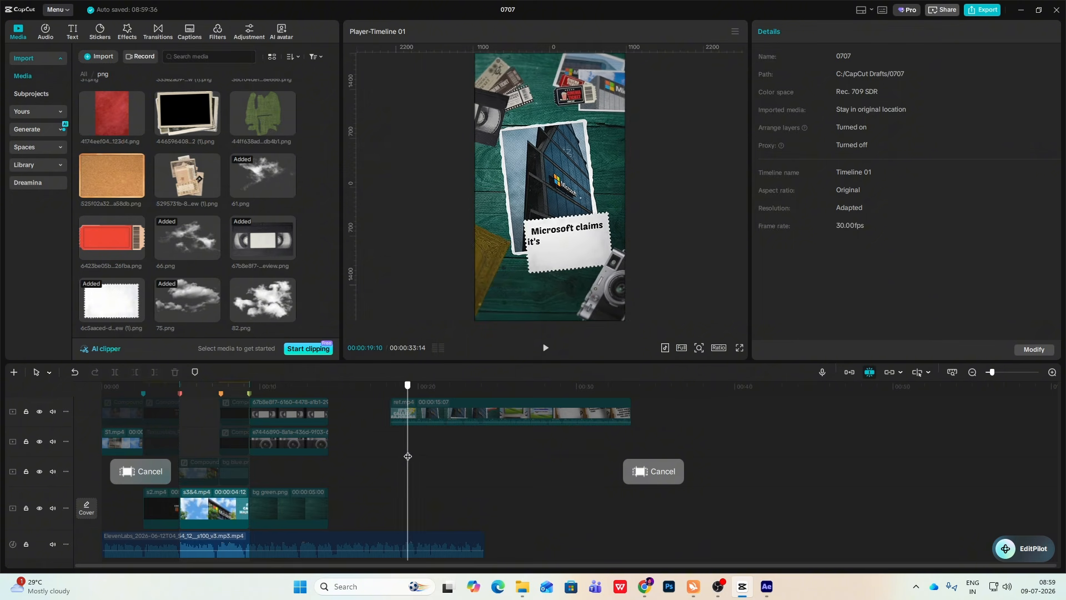
{"action": "left_click_drag", "start_coordinate": [414, 437], "coordinate": [279, 475]}
{"action": "scroll", "coordinate": [281, 474], "scroll_direction": "up", "scroll_amount": 4}
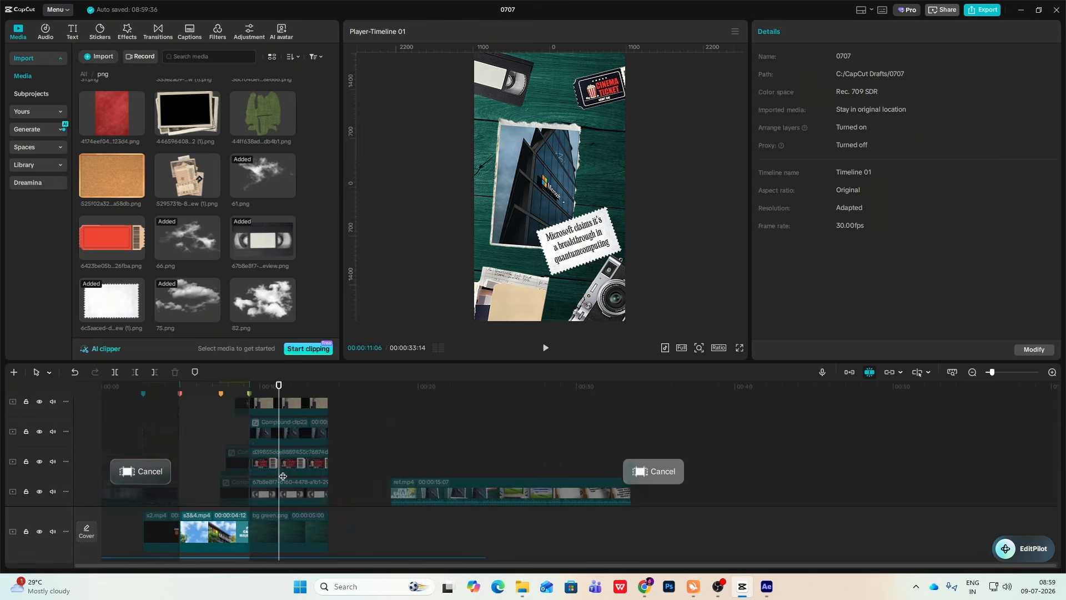
{"action": "left_click", "coordinate": [282, 459]}
{"action": "left_click", "coordinate": [804, 31]}
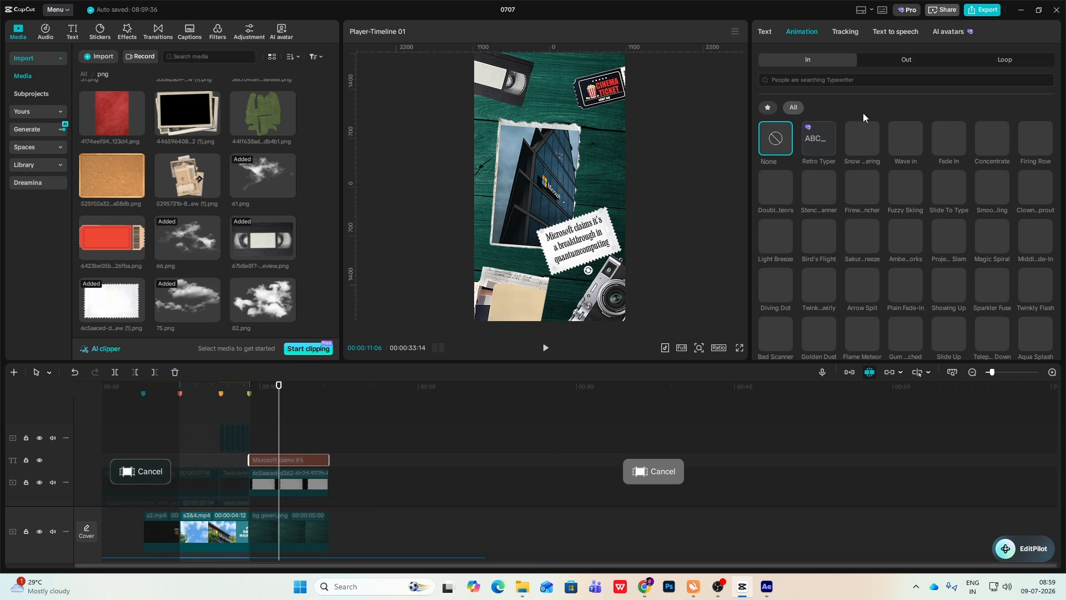
{"action": "left_click", "coordinate": [841, 80]}
{"action": "type", "text": "t"}
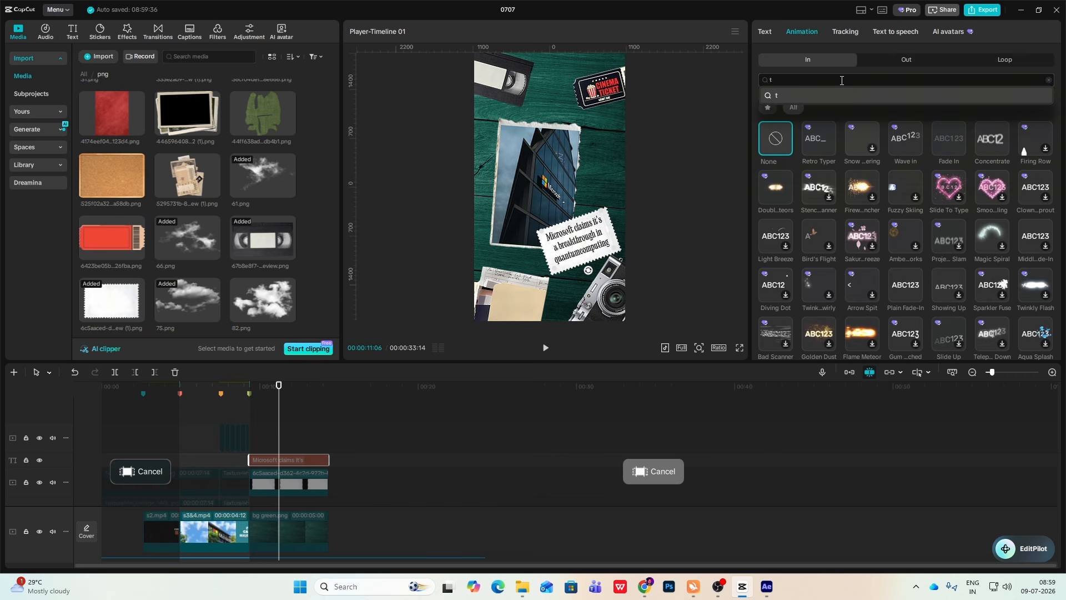
{"action": "type", "text": "ypewriter"}
{"action": "key", "text": "Return"}
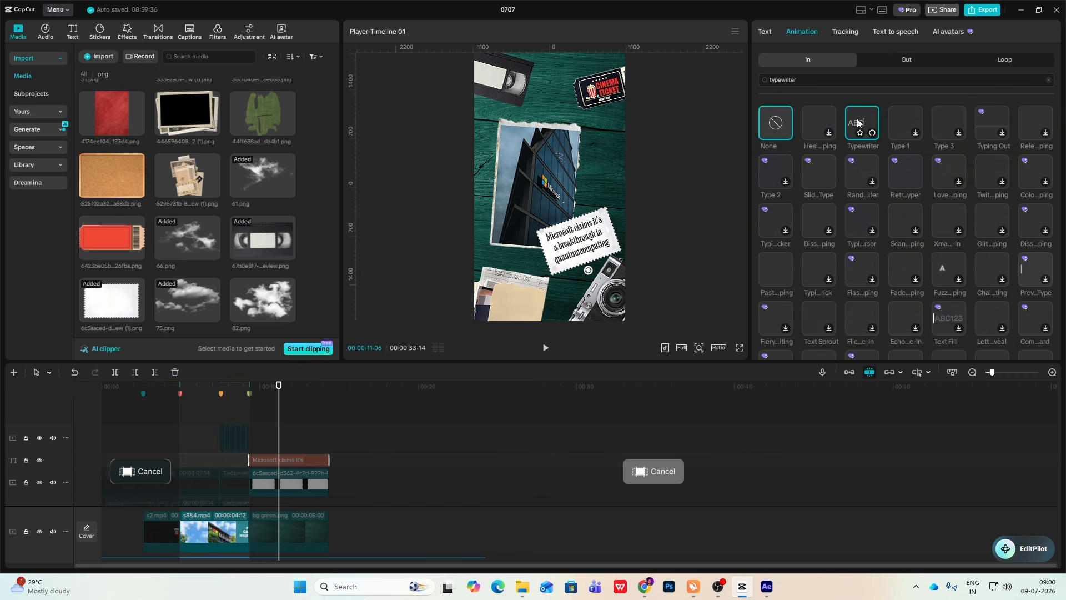
{"action": "left_click", "coordinate": [858, 122]}
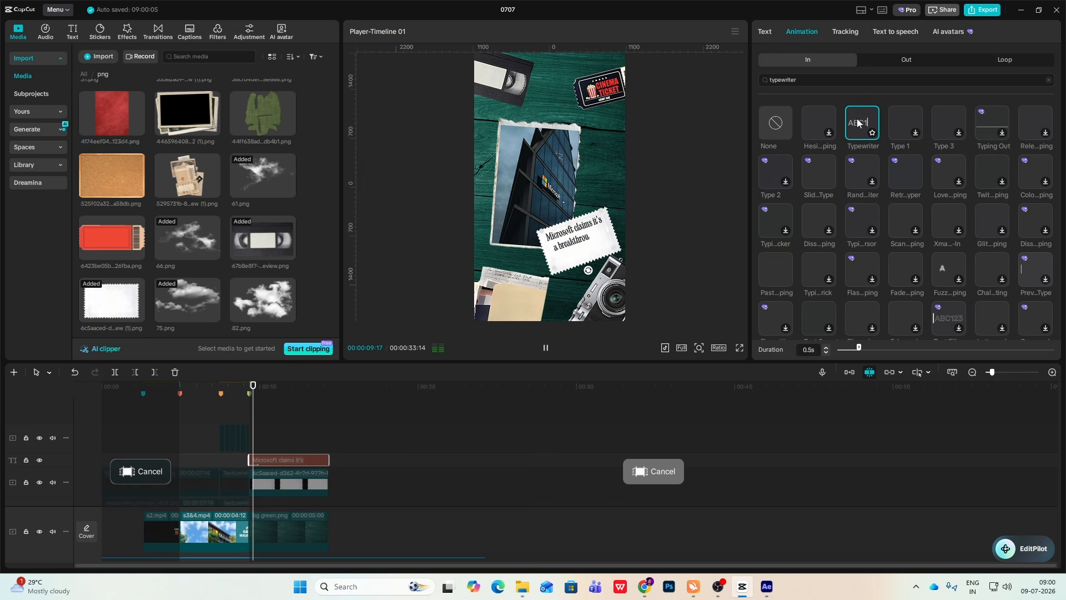
{"action": "left_click", "coordinate": [910, 350]}
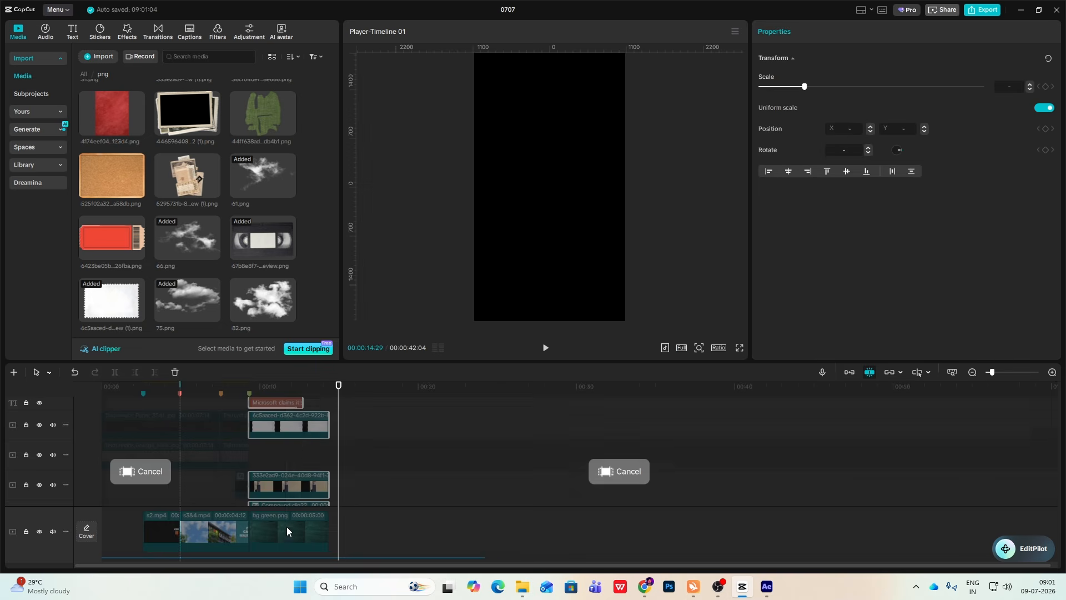
- Extend the green scene's background, props, paper and caption clips so they all end at 00:00:14:29
{"action": "scroll", "coordinate": [314, 488], "scroll_direction": "down", "scroll_amount": 2}
{"action": "scroll", "coordinate": [301, 491], "scroll_direction": "up", "scroll_amount": 2}
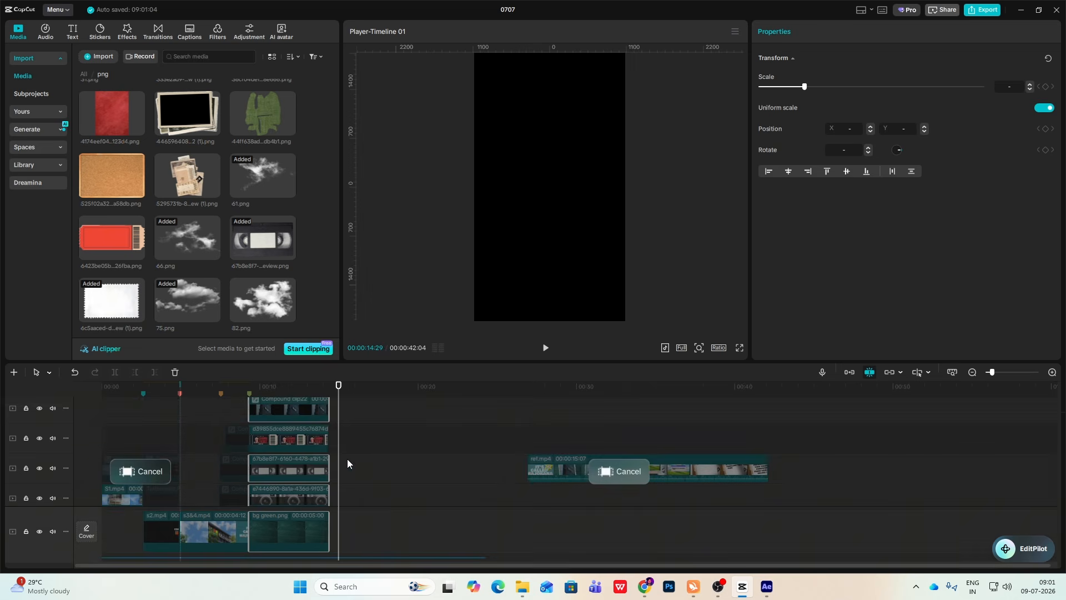
{"action": "left_click_drag", "start_coordinate": [327, 462], "coordinate": [338, 461]}
{"action": "scroll", "coordinate": [334, 468], "scroll_direction": "down", "scroll_amount": 3}
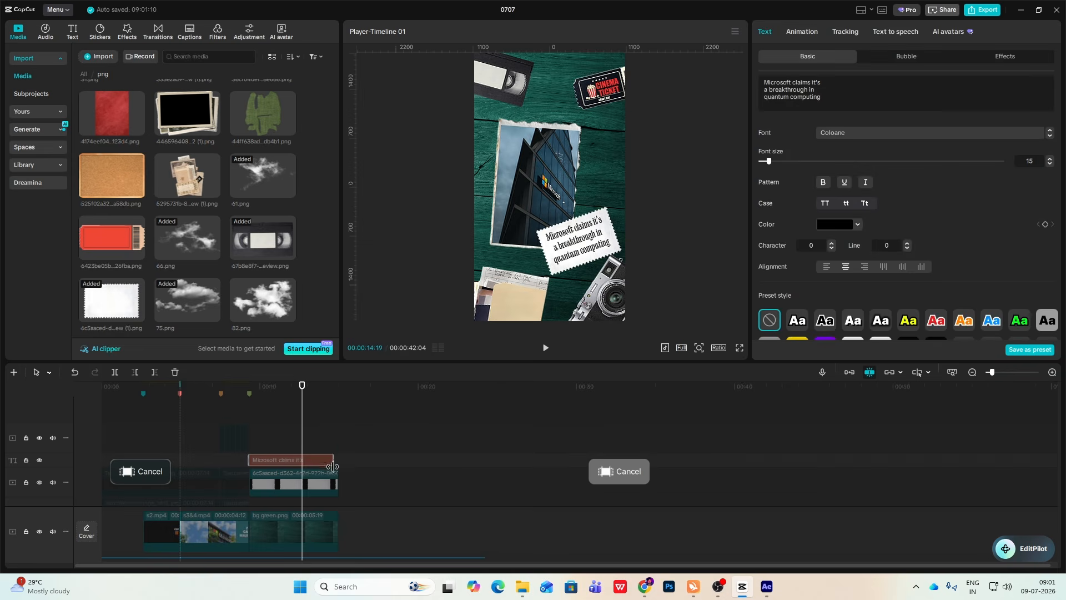
{"action": "left_click", "coordinate": [337, 440]}
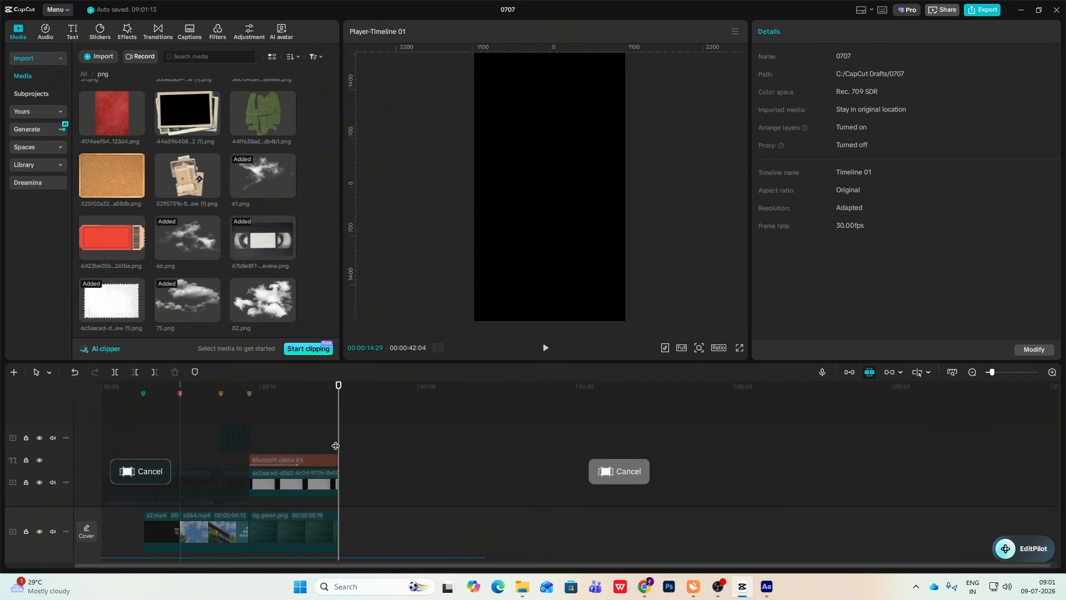
- Add a timeline marker named "scene end" at 00:00:14:29, where the green scene finishes
{"action": "key", "text": "m"}
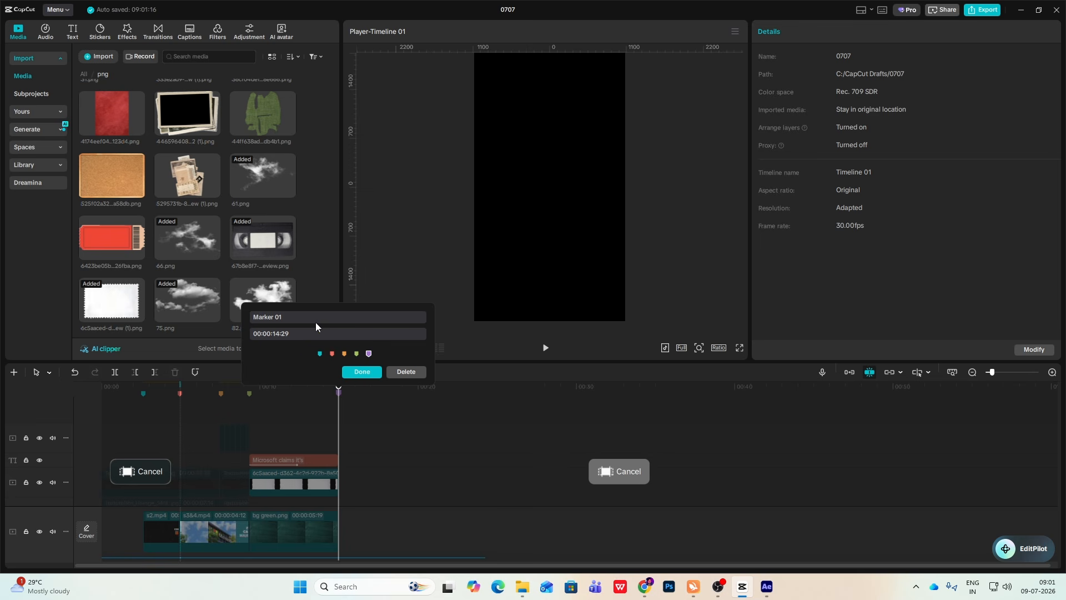
{"action": "type", "text": "scene"}
{"action": "type", "text": " end"}
{"action": "left_click", "coordinate": [362, 372]}
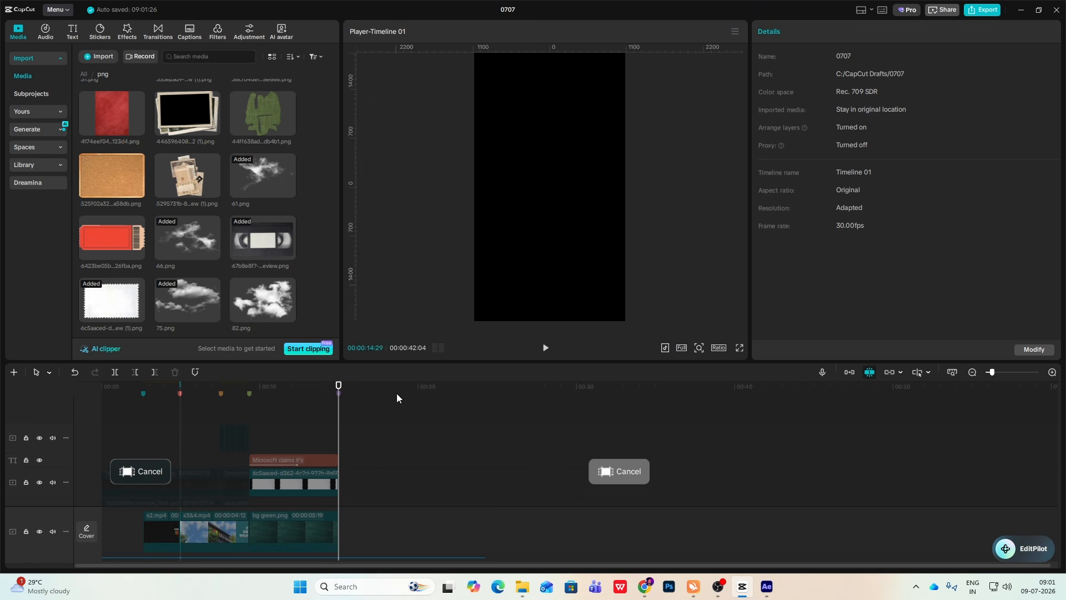
- Play back the green scene, then add transform keyframes to the framed building photo at 00:00:09:10 and 00:00:10:13
{"action": "key", "text": "space"}
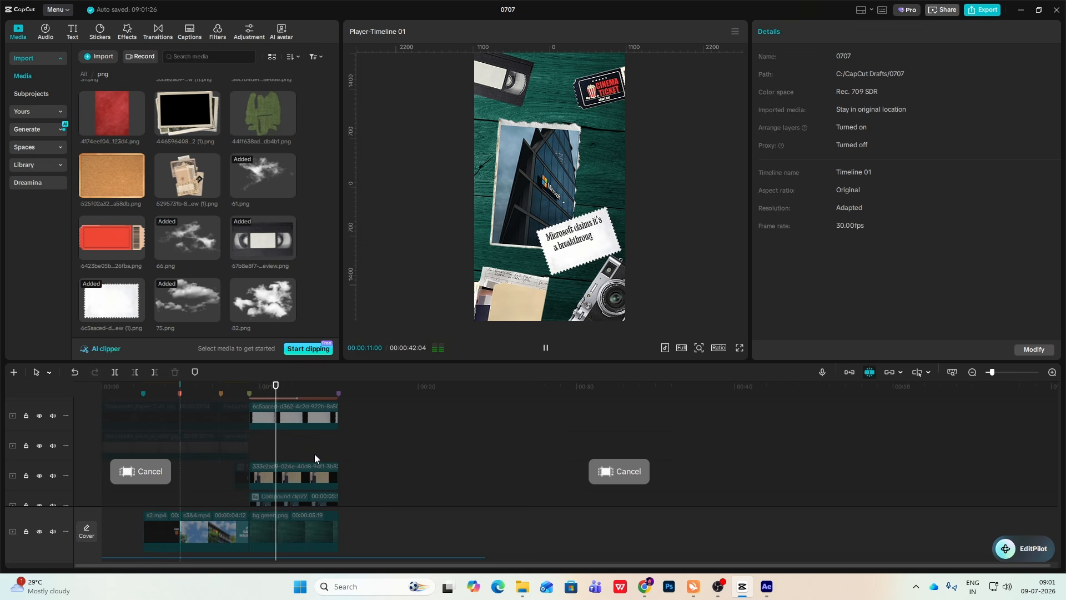
{"action": "key", "text": "space"}
{"action": "scroll", "coordinate": [311, 467], "scroll_direction": "down", "scroll_amount": 1}
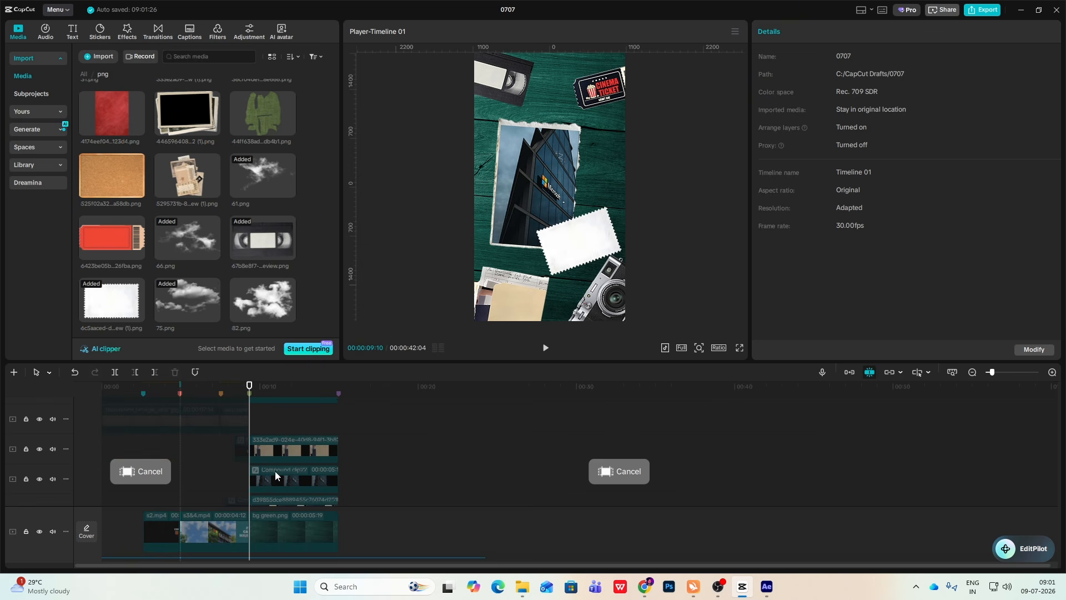
{"action": "left_click", "coordinate": [275, 471]}
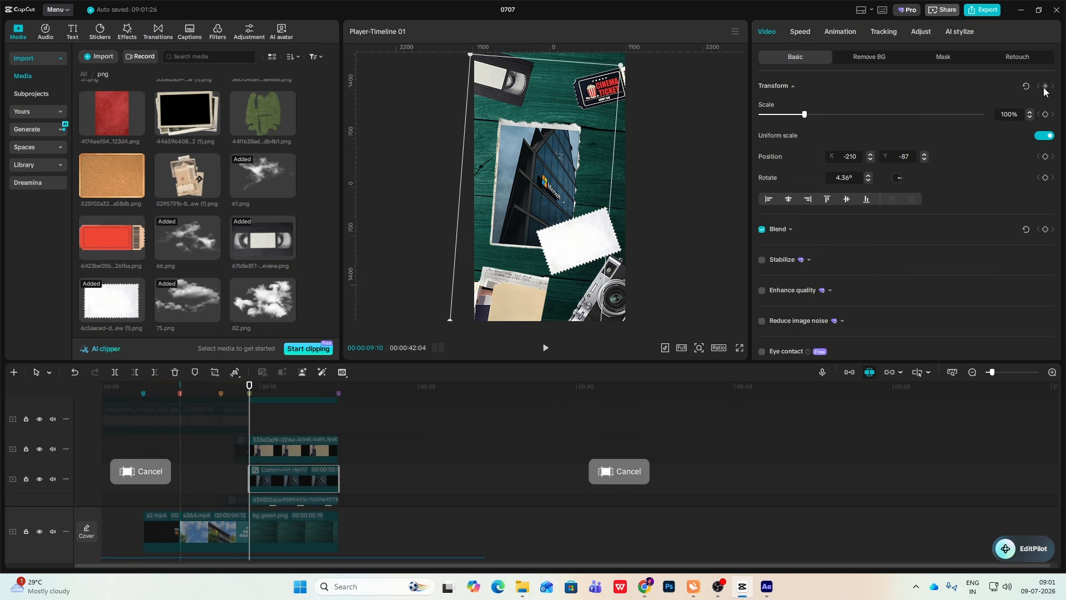
{"action": "left_click", "coordinate": [253, 418]}
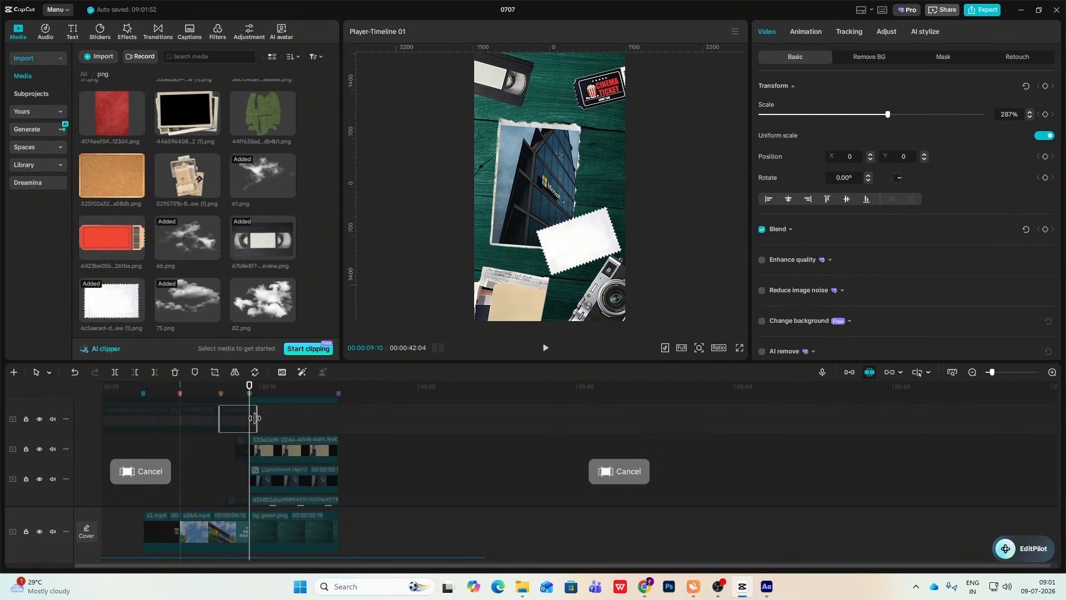
{"action": "left_click_drag", "start_coordinate": [250, 398], "coordinate": [266, 398]}
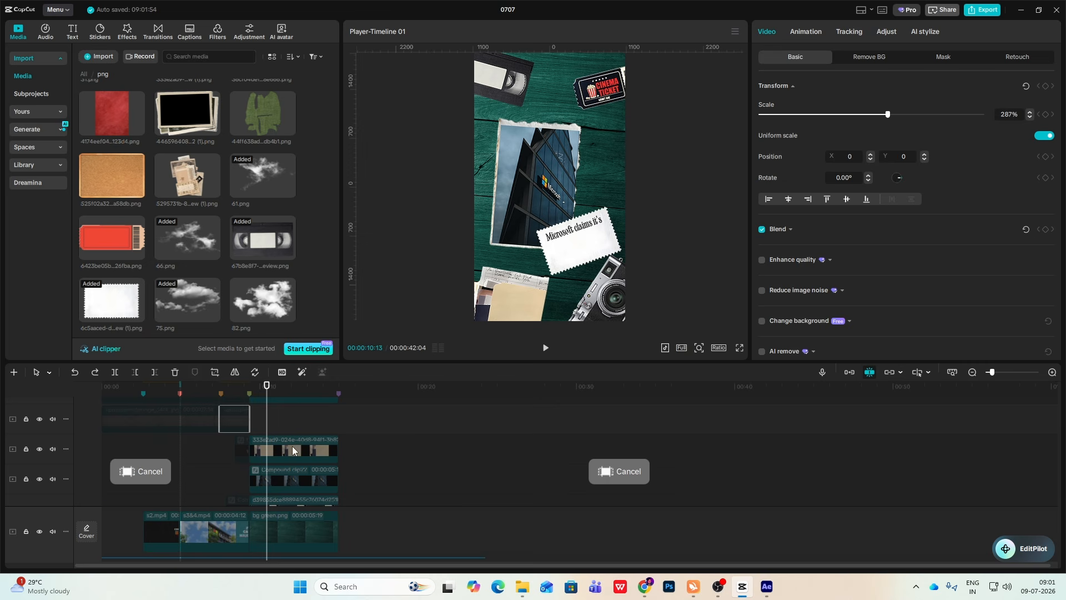
{"action": "left_click", "coordinate": [275, 473]}
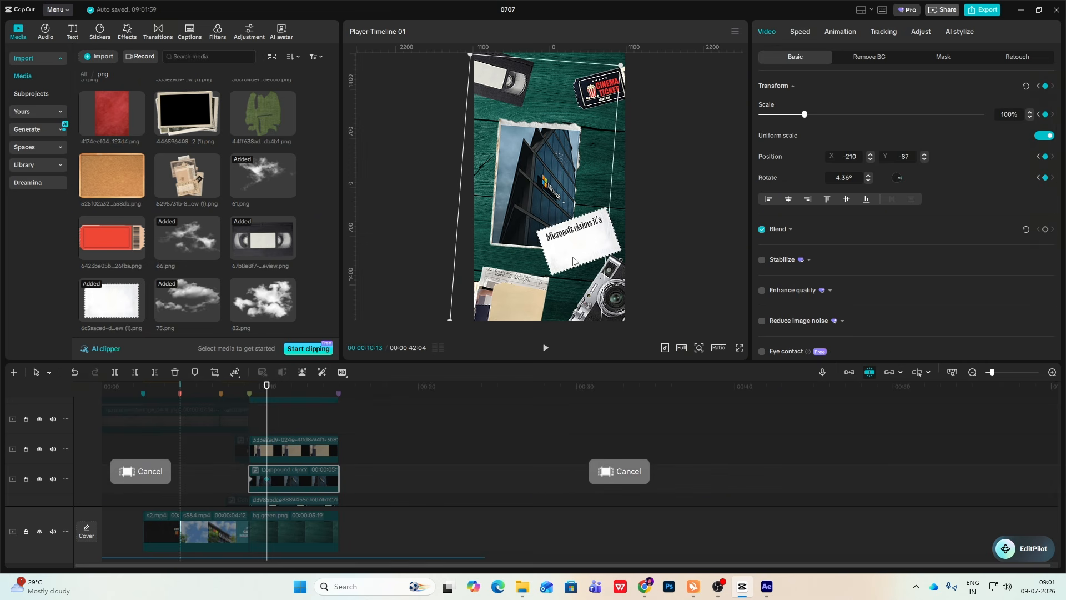
- At the photo's second keyframe, rotate it to -7.98° and move it to X -131, Y 0
{"action": "left_click", "coordinate": [699, 348]}
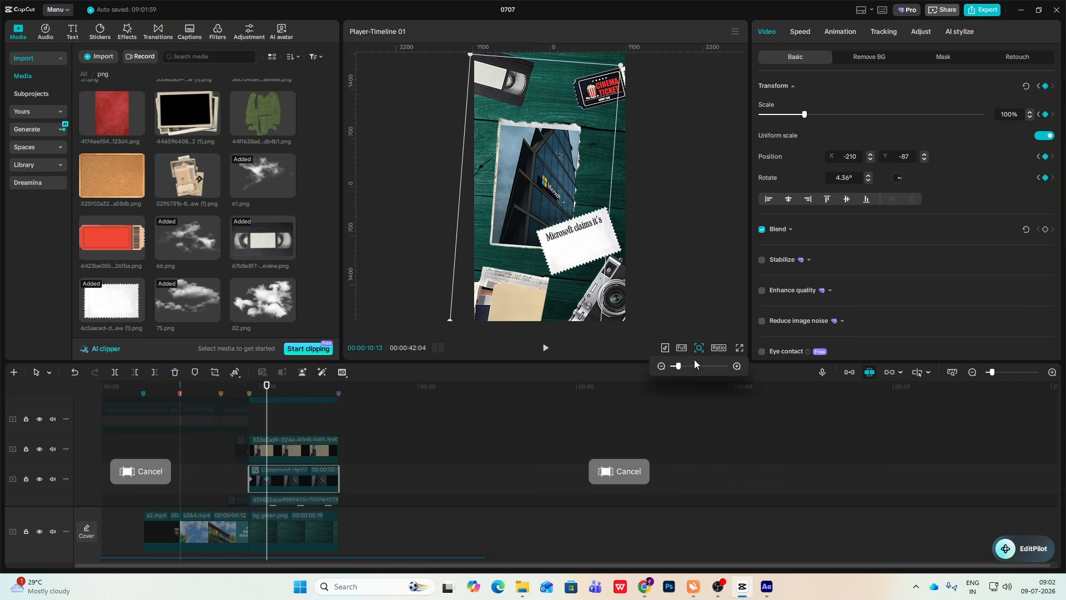
{"action": "left_click_drag", "start_coordinate": [678, 369], "coordinate": [671, 369]}
{"action": "left_click_drag", "start_coordinate": [533, 281], "coordinate": [549, 280]}
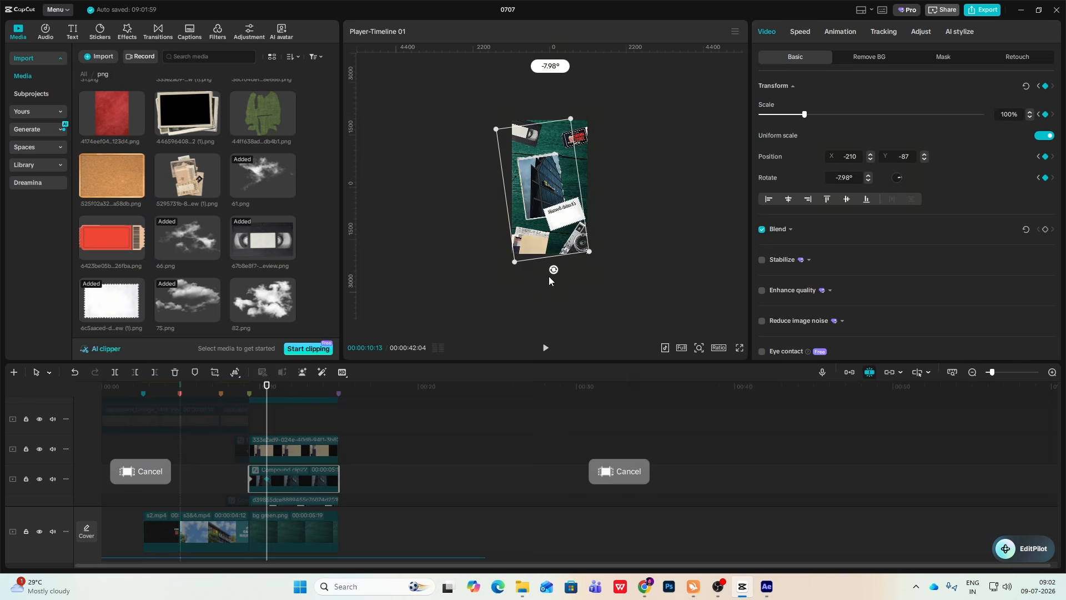
{"action": "left_click", "coordinate": [267, 436]}
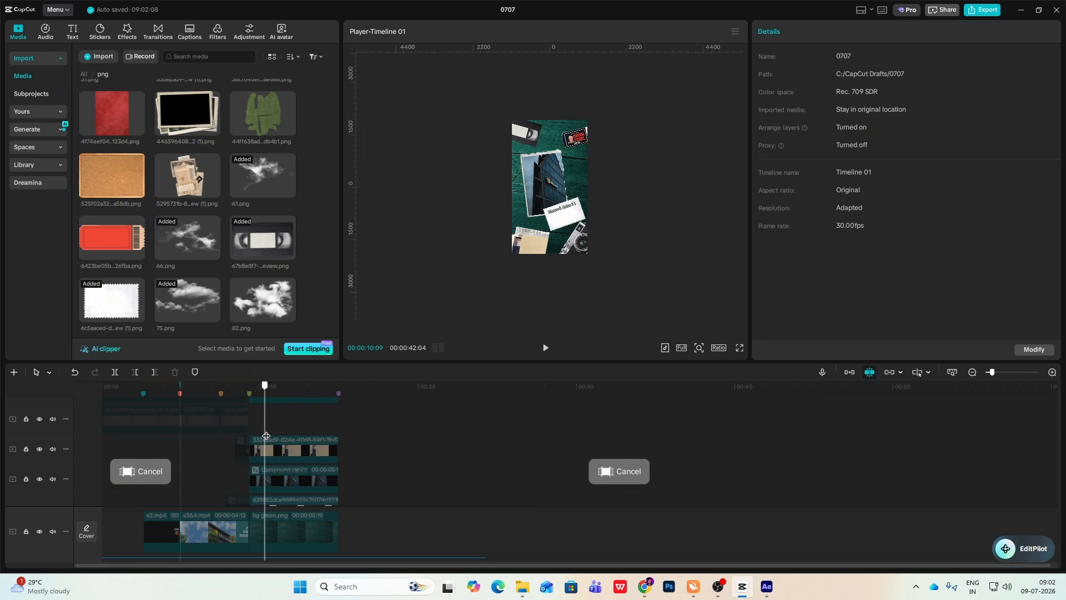
{"action": "left_click", "coordinate": [281, 476]}
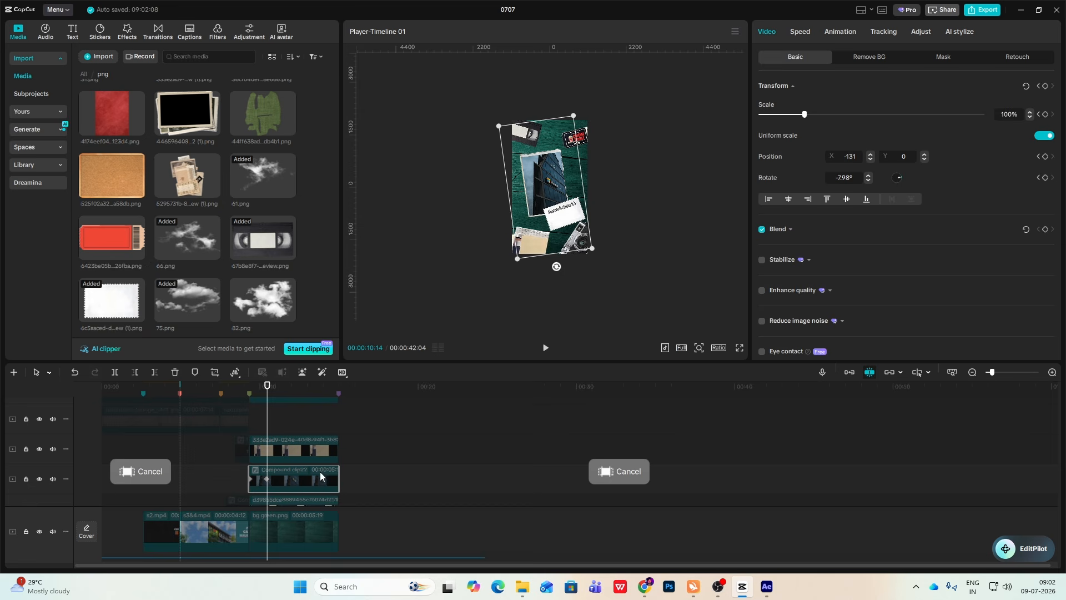
- Apply the Cubic Out preset curve to the framed photo's X position keyframes
{"action": "left_click", "coordinate": [320, 471]}
{"action": "left_click", "coordinate": [1054, 371]}
{"action": "scroll", "coordinate": [272, 447], "scroll_direction": "down", "scroll_amount": 2}
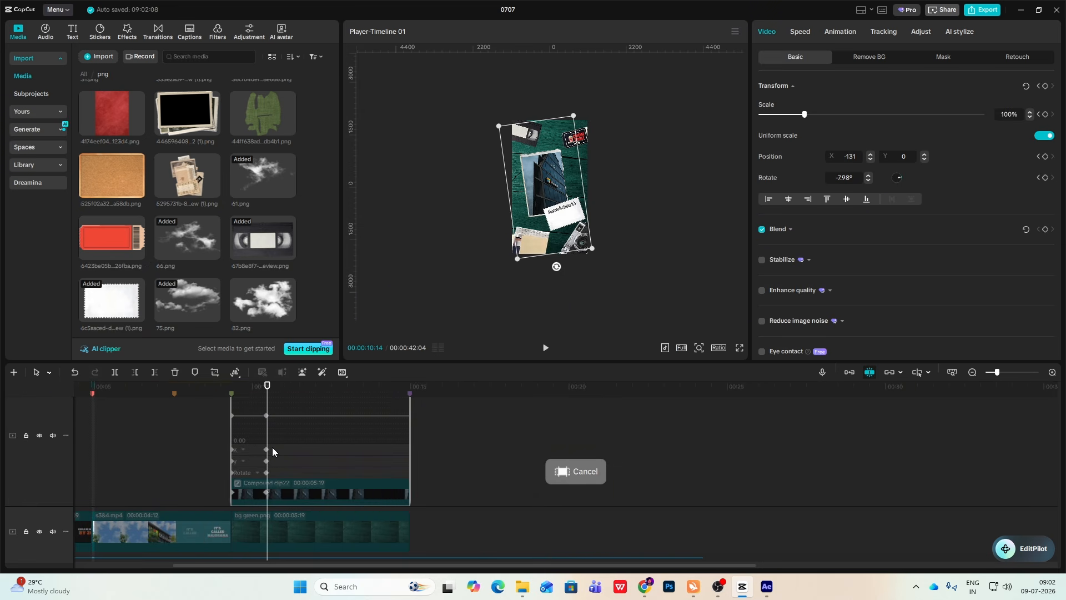
{"action": "left_click", "coordinate": [243, 449]}
{"action": "scroll", "coordinate": [338, 452], "scroll_direction": "up", "scroll_amount": 1}
{"action": "left_click", "coordinate": [342, 448]}
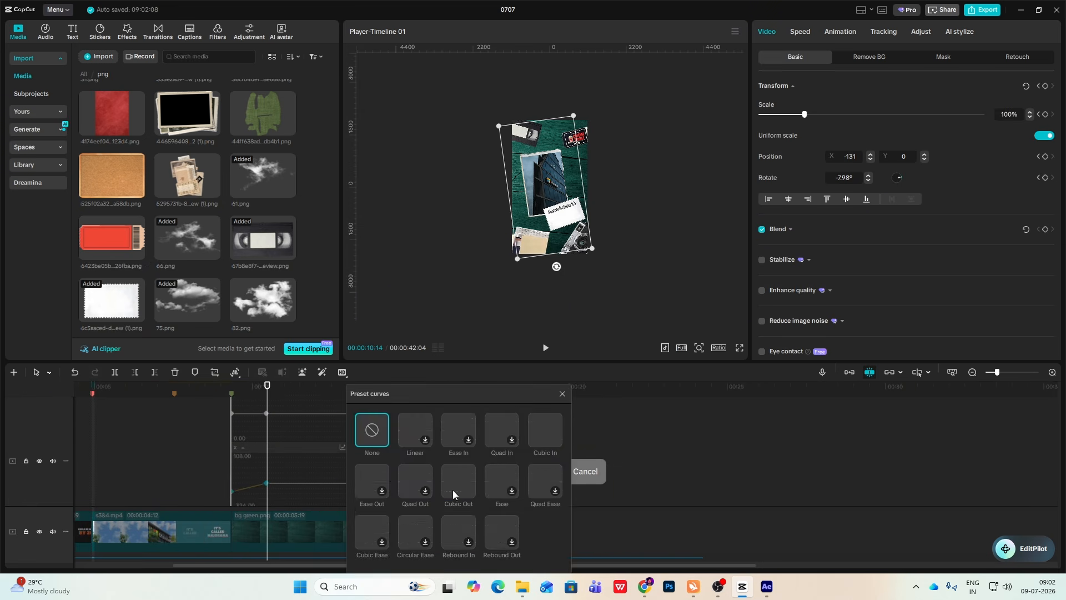
{"action": "left_click", "coordinate": [454, 489]}
{"action": "left_click", "coordinate": [561, 399]}
{"action": "scroll", "coordinate": [276, 478], "scroll_direction": "down", "scroll_amount": 1}
- Apply the Cubic Out preset curve to the framed photo's Y position and rotation keyframes
{"action": "left_click", "coordinate": [244, 475]}
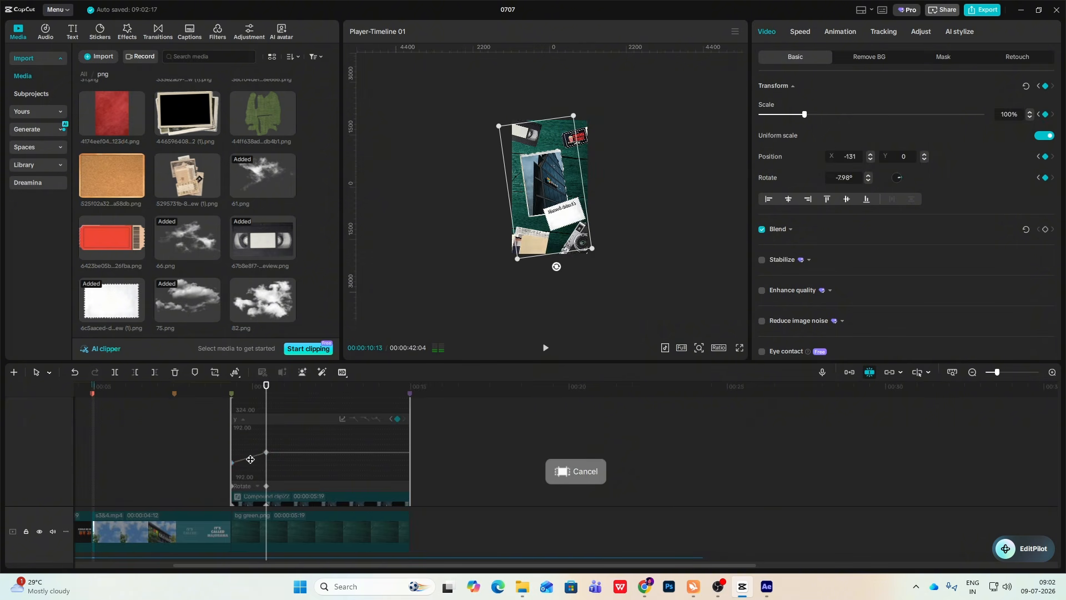
{"action": "left_click", "coordinate": [342, 418]}
{"action": "left_click", "coordinate": [456, 476]}
{"action": "left_click", "coordinate": [563, 398]}
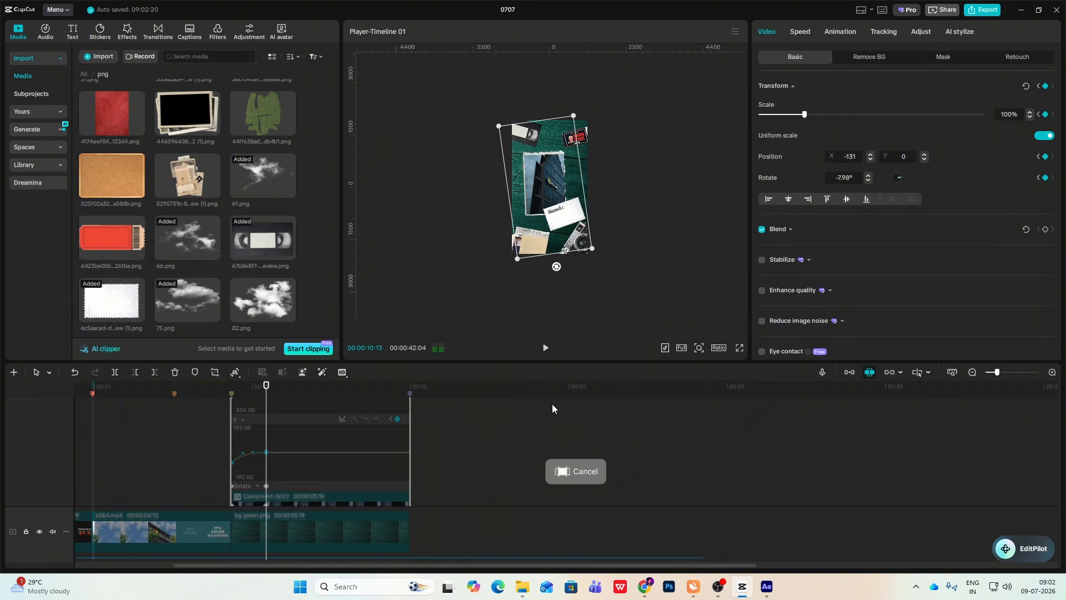
{"action": "left_click", "coordinate": [285, 489]}
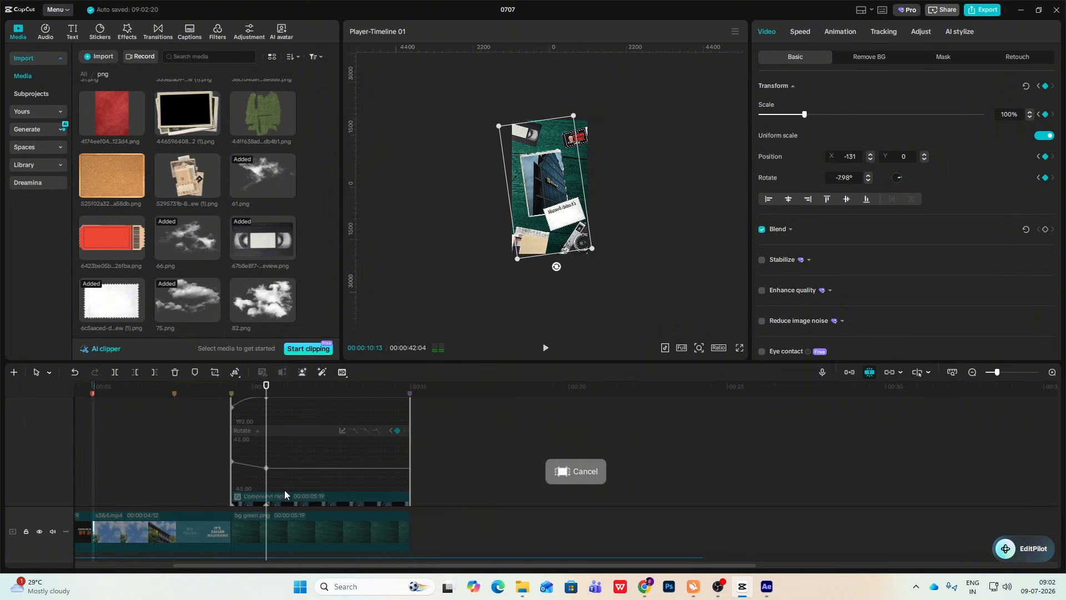
{"action": "left_click", "coordinate": [342, 431]}
{"action": "left_click", "coordinate": [458, 470]}
{"action": "left_click", "coordinate": [563, 393]}
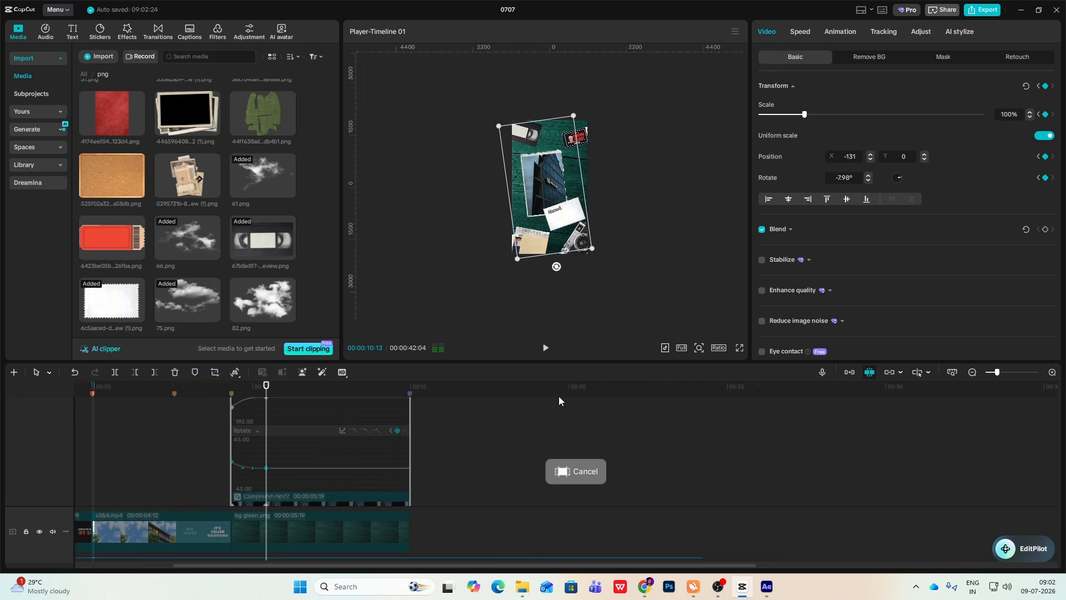
{"action": "left_click", "coordinate": [530, 411]}
- Combine the Microsoft caption text and its stamp-edged paper into one compound clip
{"action": "scroll", "coordinate": [333, 430], "scroll_direction": "up", "scroll_amount": 2}
{"action": "left_click", "coordinate": [360, 474]}
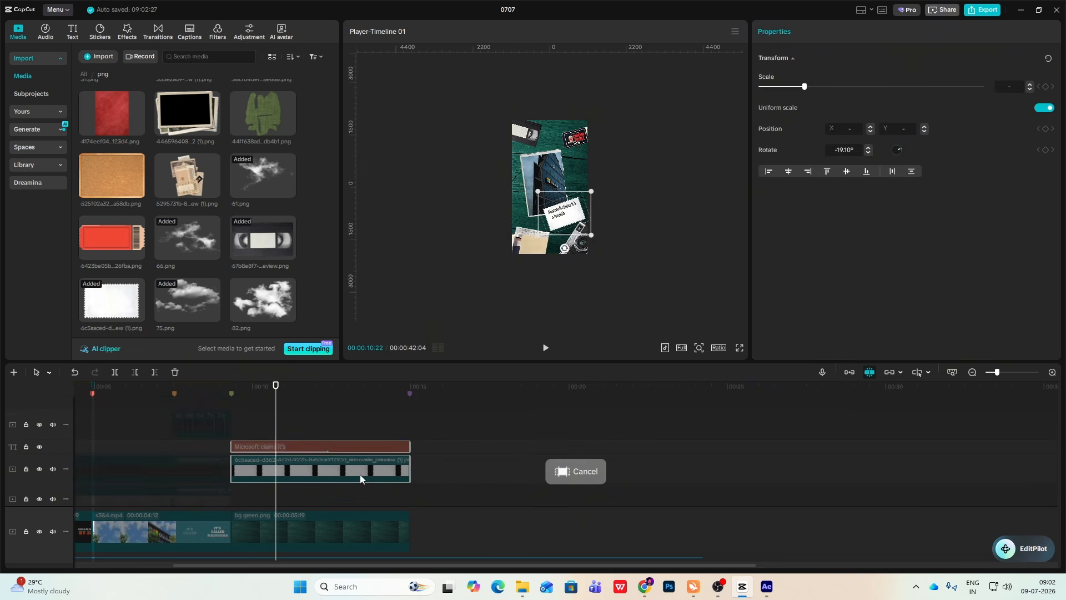
{"action": "key", "text": "alt+g"}
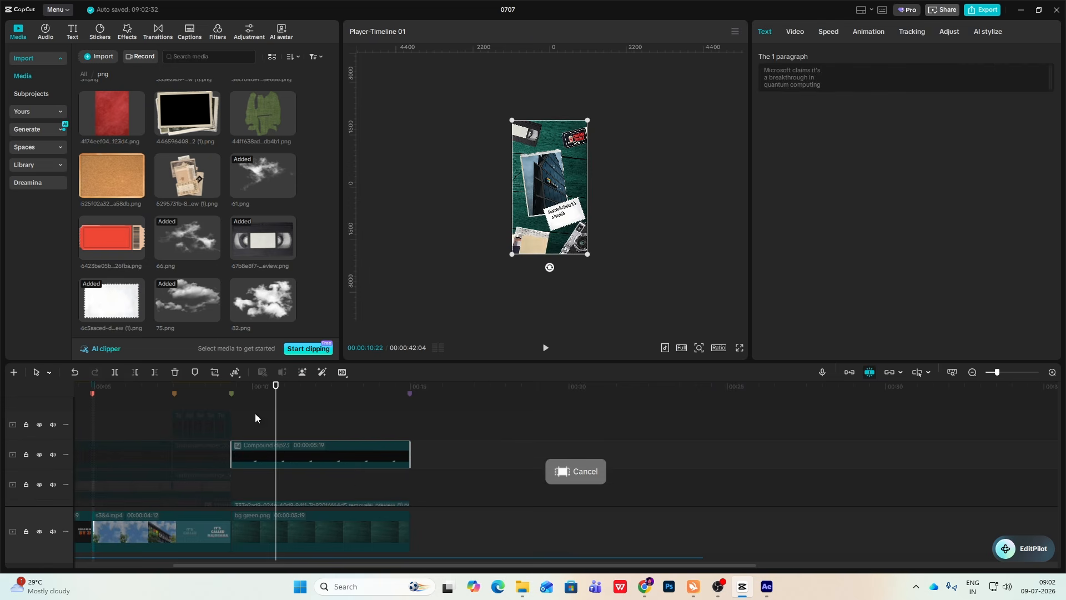
- Add a transform keyframe to the caption compound clip at the scene's start, 00:00:09:10
{"action": "left_click", "coordinate": [236, 424]}
{"action": "left_click", "coordinate": [251, 452]}
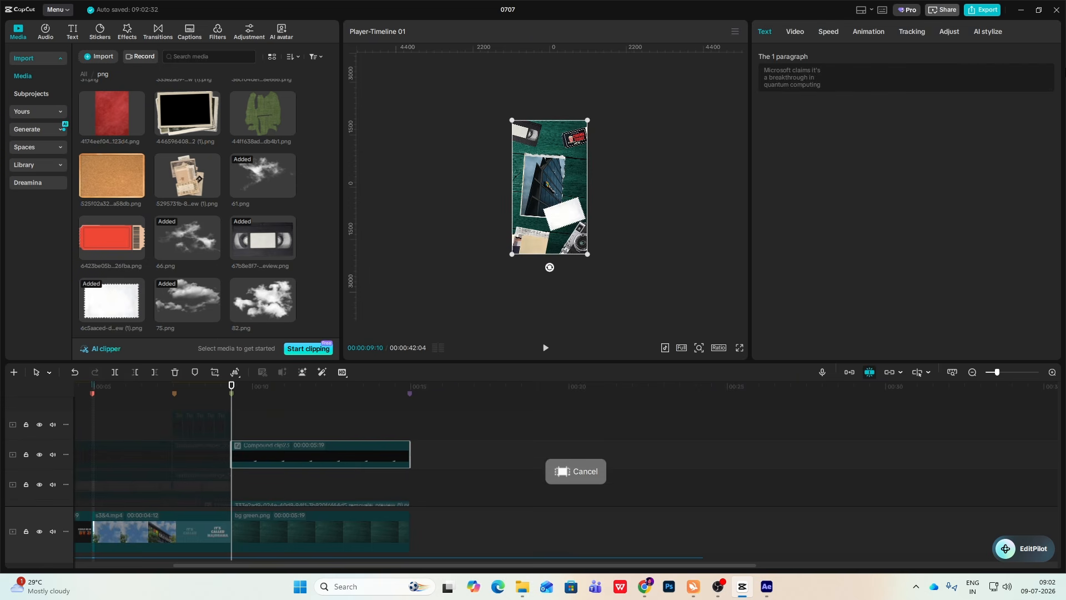
{"action": "left_click", "coordinate": [795, 32]}
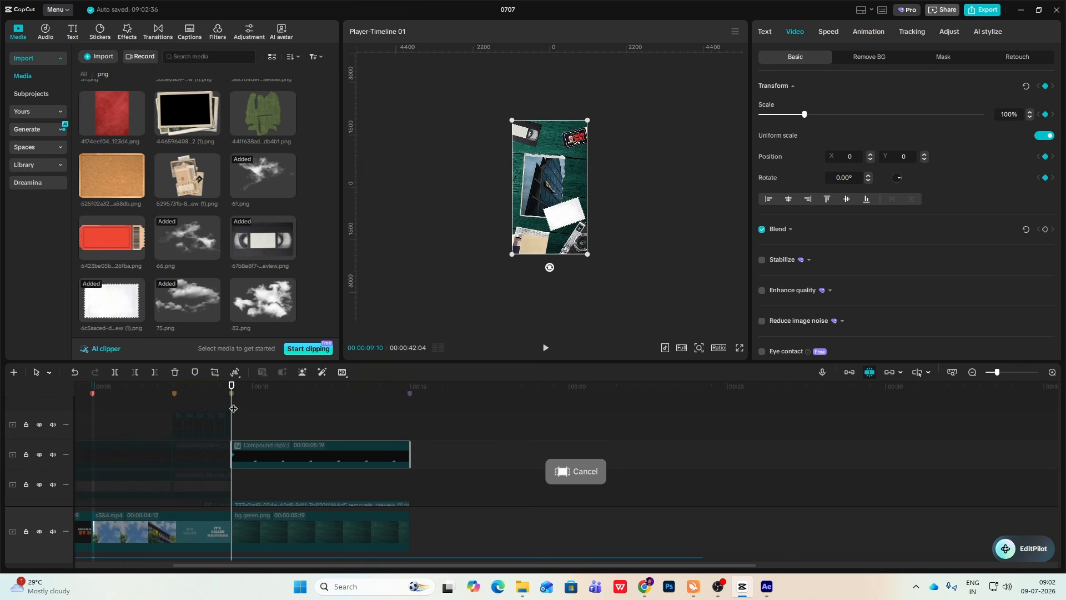
- Keyframe the caption compound at 00:00:10:27 with a rotation of 12.50° and position X 135, Y 215
{"action": "left_click_drag", "start_coordinate": [233, 408], "coordinate": [281, 438]}
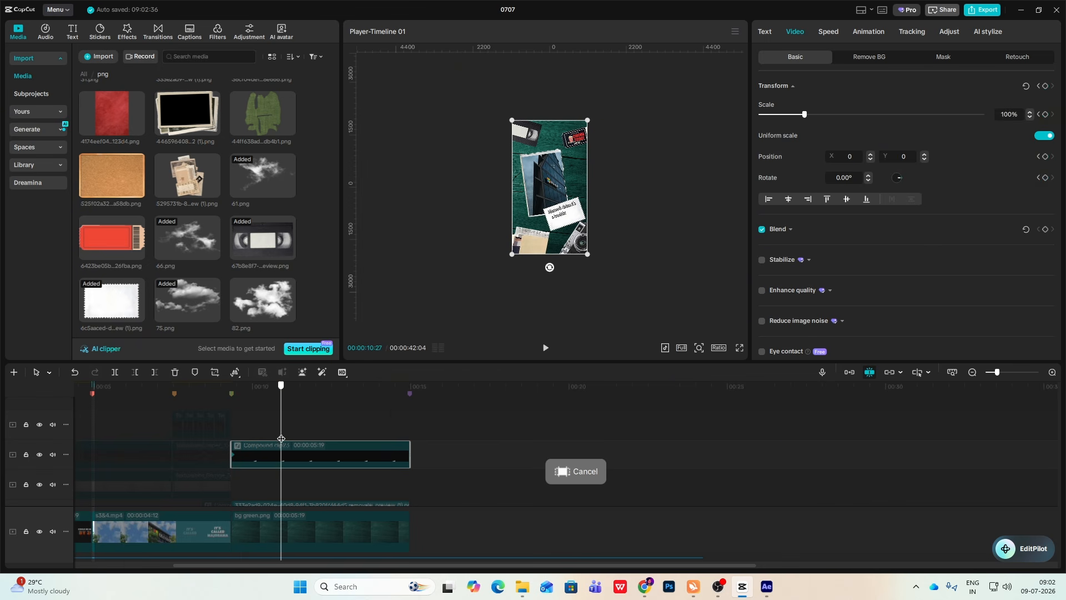
{"action": "left_click", "coordinate": [1044, 85]}
{"action": "left_click_drag", "start_coordinate": [550, 268], "coordinate": [536, 262]}
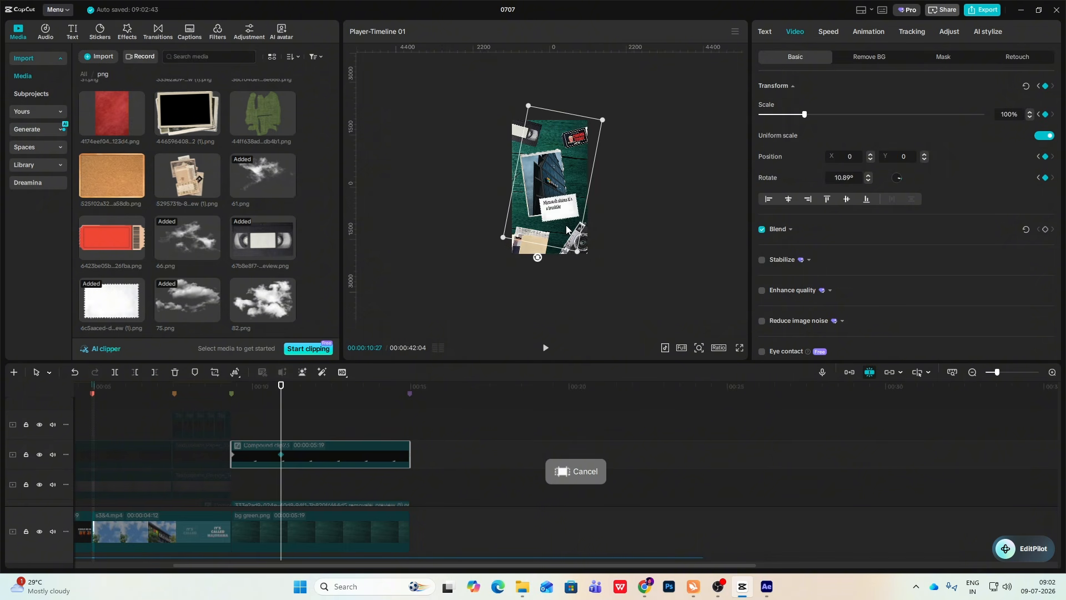
{"action": "left_click_drag", "start_coordinate": [567, 228], "coordinate": [538, 258]}
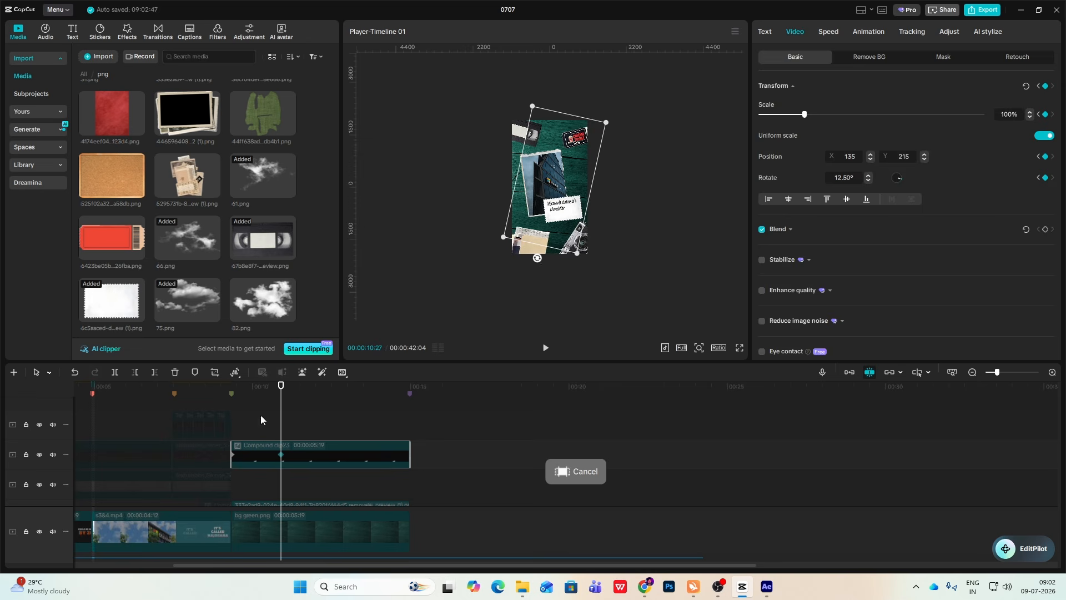
- Apply the Cubic Out preset curve to the caption compound's X position keyframes and open its Y position curve
{"action": "left_click", "coordinate": [261, 420]}
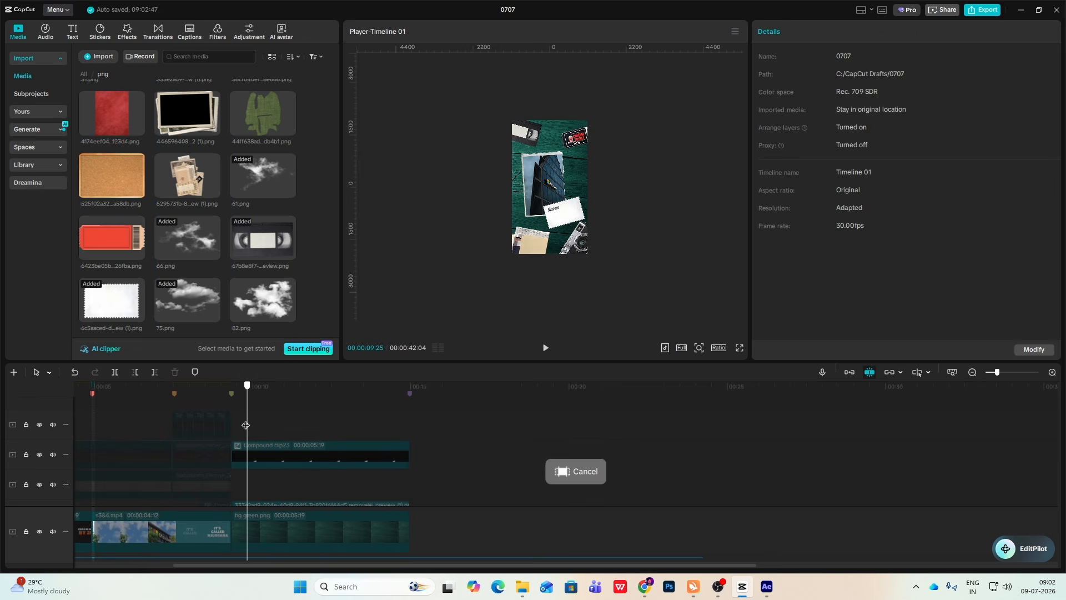
{"action": "left_click", "coordinate": [309, 456]}
{"action": "left_click", "coordinate": [244, 463]}
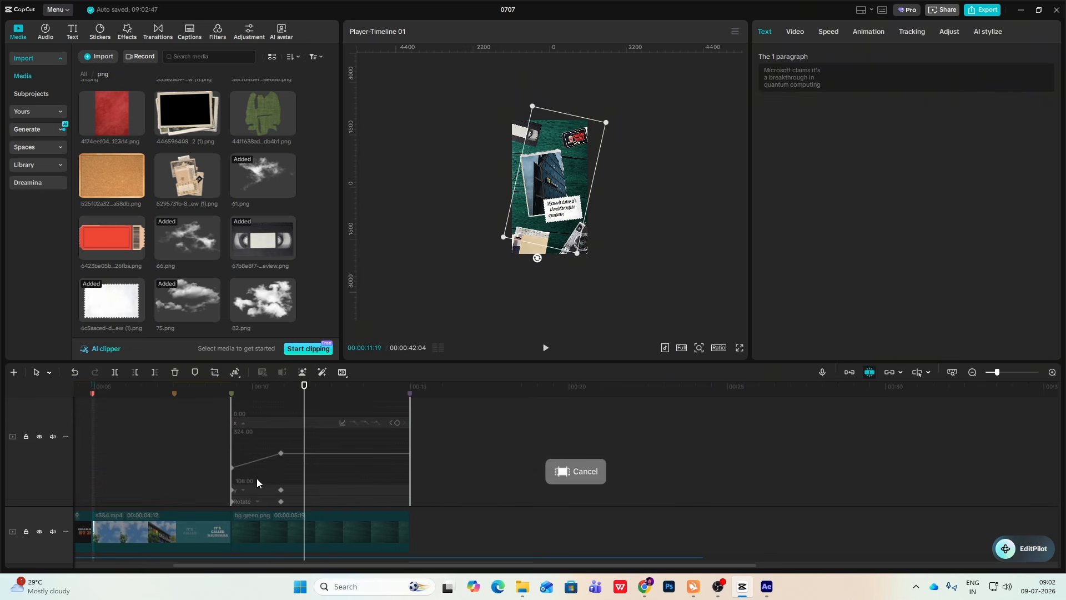
{"action": "left_click", "coordinate": [341, 423]}
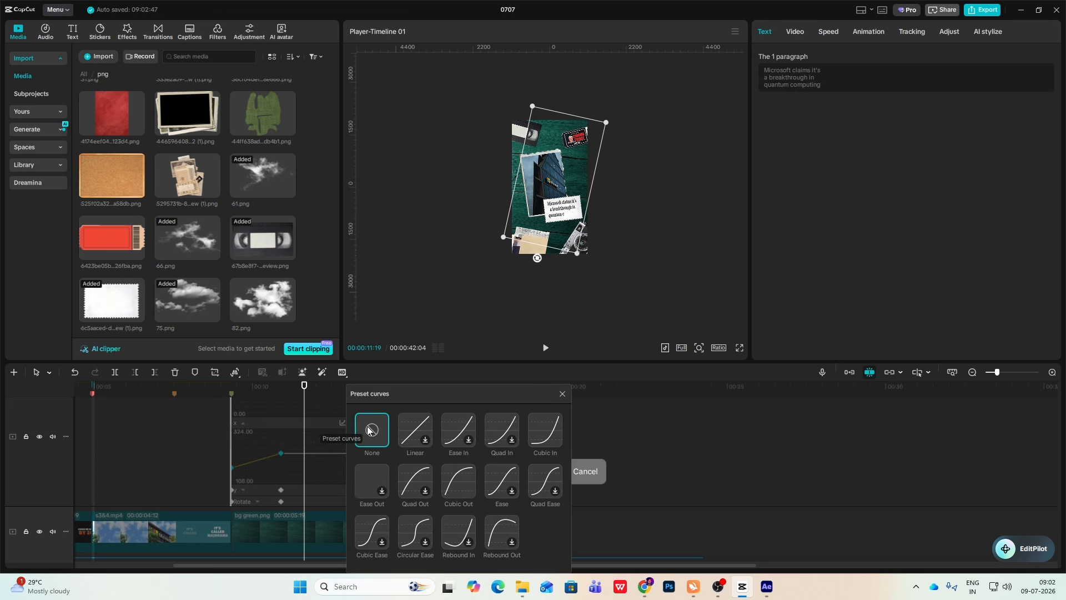
{"action": "left_click", "coordinate": [469, 477]}
{"action": "left_click", "coordinate": [258, 488]}
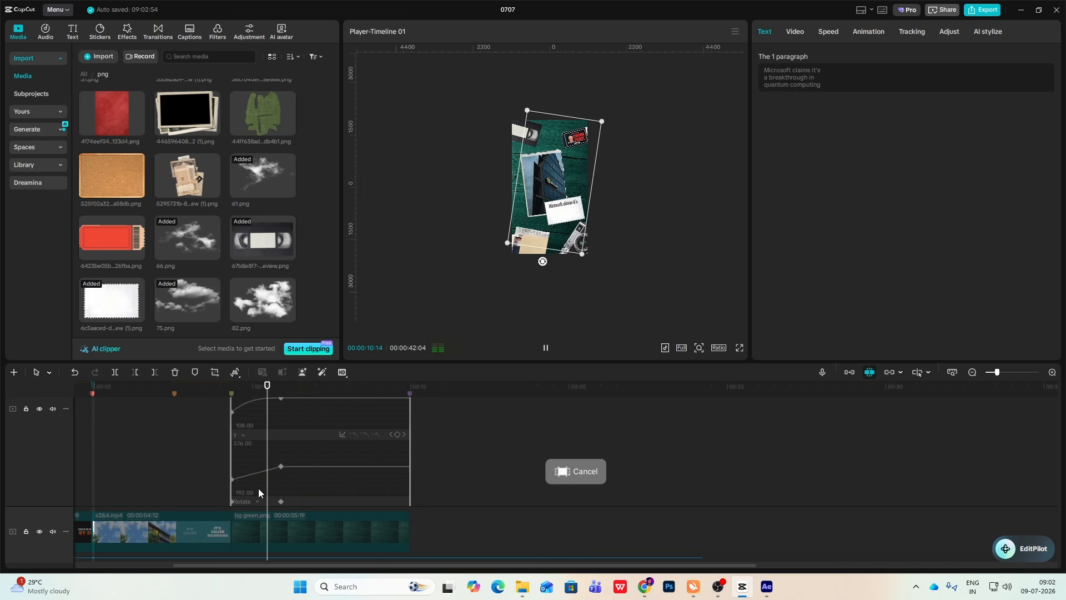
- Apply the Cubic Out preset curve to the text note clip's Y-position and rotation keyframes, and close its keyframe graph
{"action": "left_click", "coordinate": [342, 434]}
{"action": "left_click", "coordinate": [455, 480]}
{"action": "left_click", "coordinate": [562, 394]}
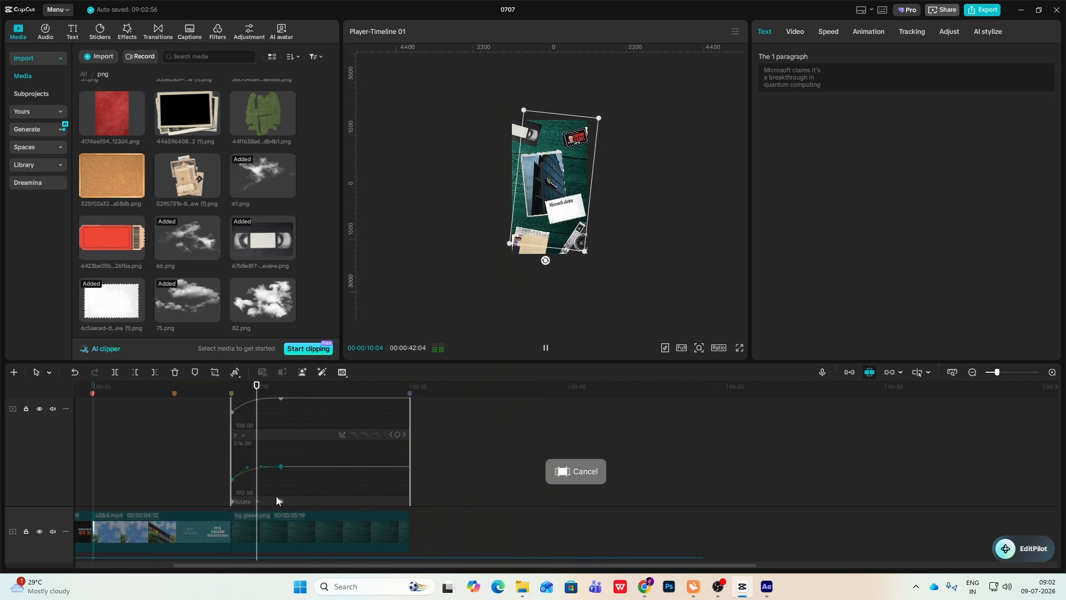
{"action": "left_click", "coordinate": [261, 499]}
{"action": "left_click", "coordinate": [342, 446]}
{"action": "left_click", "coordinate": [456, 480]}
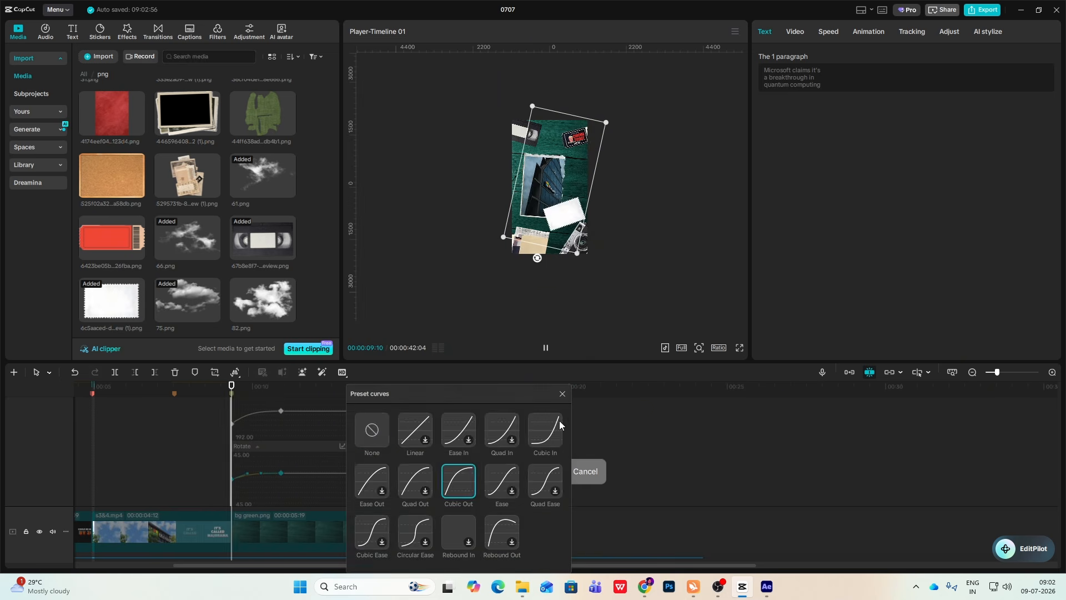
{"action": "left_click", "coordinate": [561, 394]}
{"action": "key", "text": "alt+k"}
- Play back the text note animation from the start of the green collage scene
{"action": "scroll", "coordinate": [299, 438], "scroll_direction": "down", "scroll_amount": 1}
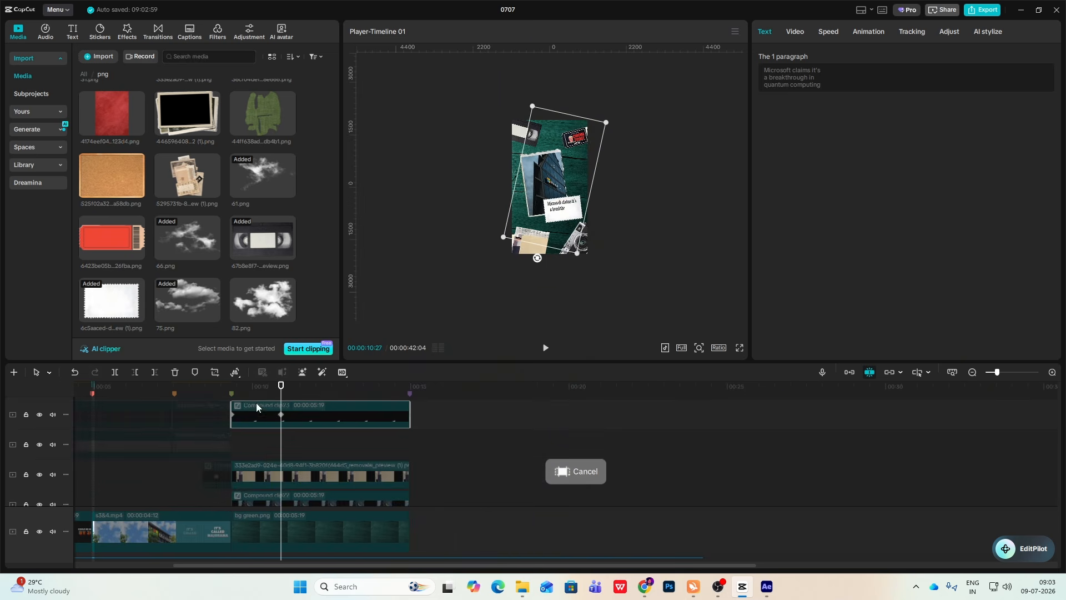
{"action": "left_click", "coordinate": [230, 455]}
{"action": "key", "text": "space"}
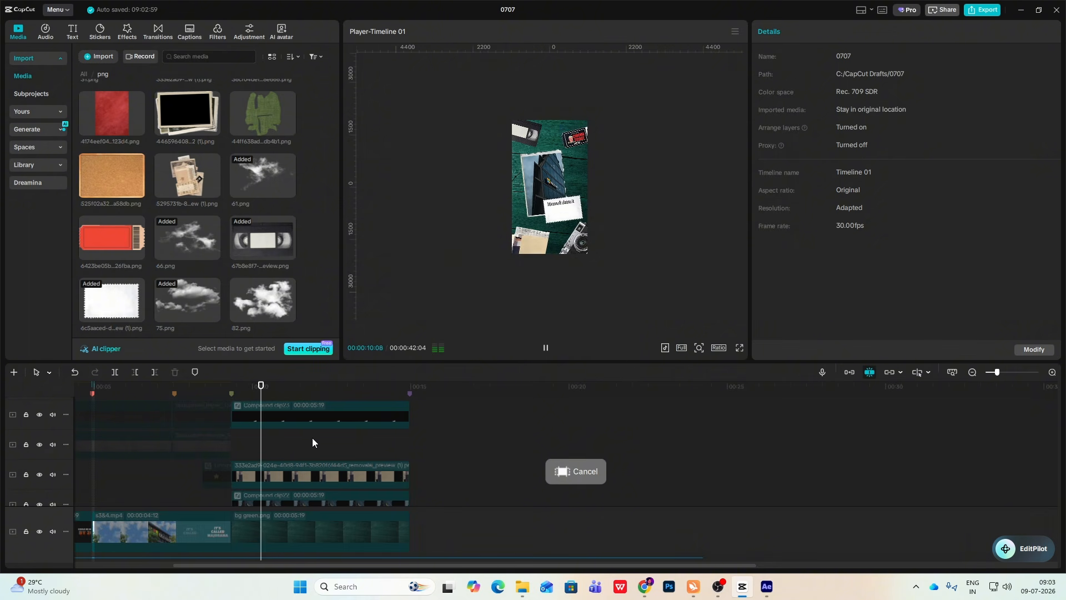
- Add Transform keyframes at 00:00:09:10 to the camera, video cassette, stamp and beige paper images
{"action": "scroll", "coordinate": [333, 444], "scroll_direction": "down", "scroll_amount": 3}
{"action": "left_click", "coordinate": [235, 481]}
{"action": "scroll", "coordinate": [344, 471], "scroll_direction": "up", "scroll_amount": 1}
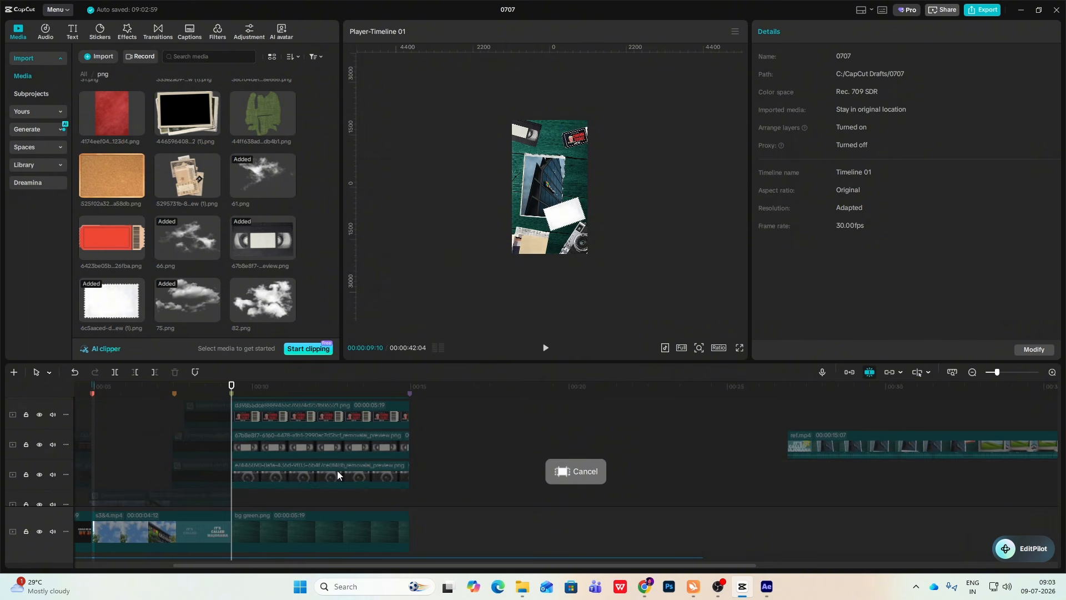
{"action": "left_click", "coordinate": [307, 474]}
{"action": "left_click", "coordinate": [349, 445]}
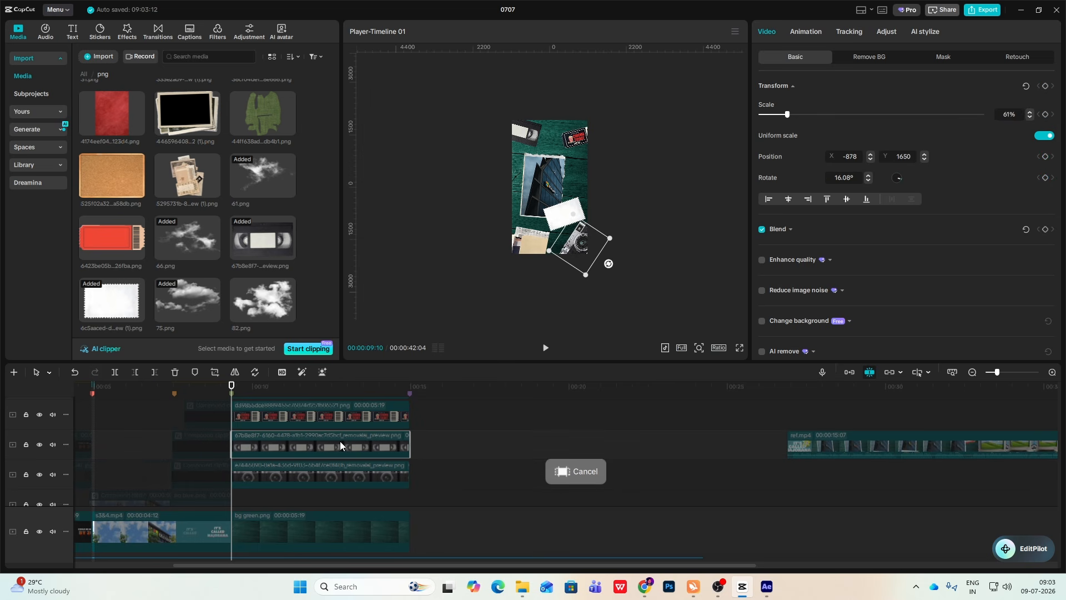
{"action": "scroll", "coordinate": [498, 403], "scroll_direction": "up", "scroll_amount": 2}
{"action": "left_click", "coordinate": [336, 441]}
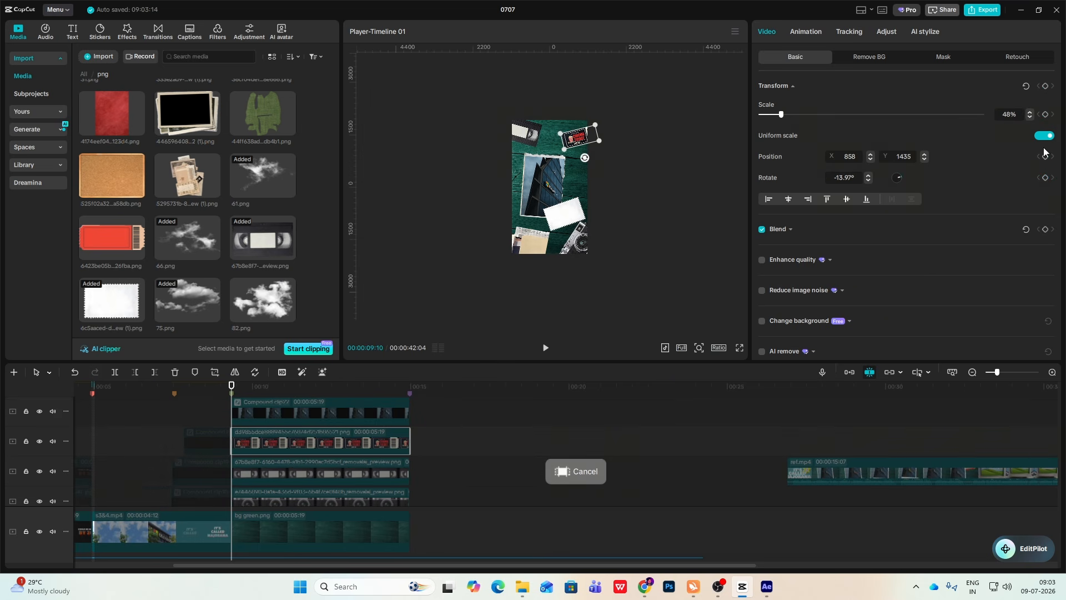
{"action": "scroll", "coordinate": [292, 438], "scroll_direction": "up", "scroll_amount": 1}
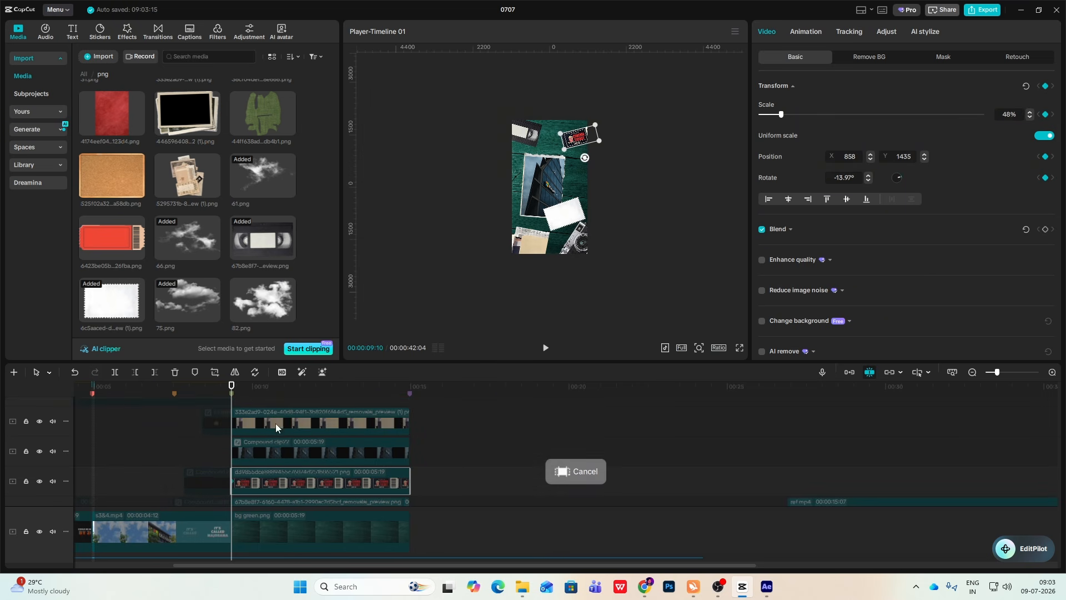
{"action": "scroll", "coordinate": [275, 423], "scroll_direction": "up", "scroll_amount": 1}
{"action": "left_click", "coordinate": [271, 436]}
- Add Transform keyframes at 00:00:11:15 to the beige paper, cassette, stamp and camera images
{"action": "scroll", "coordinate": [253, 455], "scroll_direction": "down", "scroll_amount": 2}
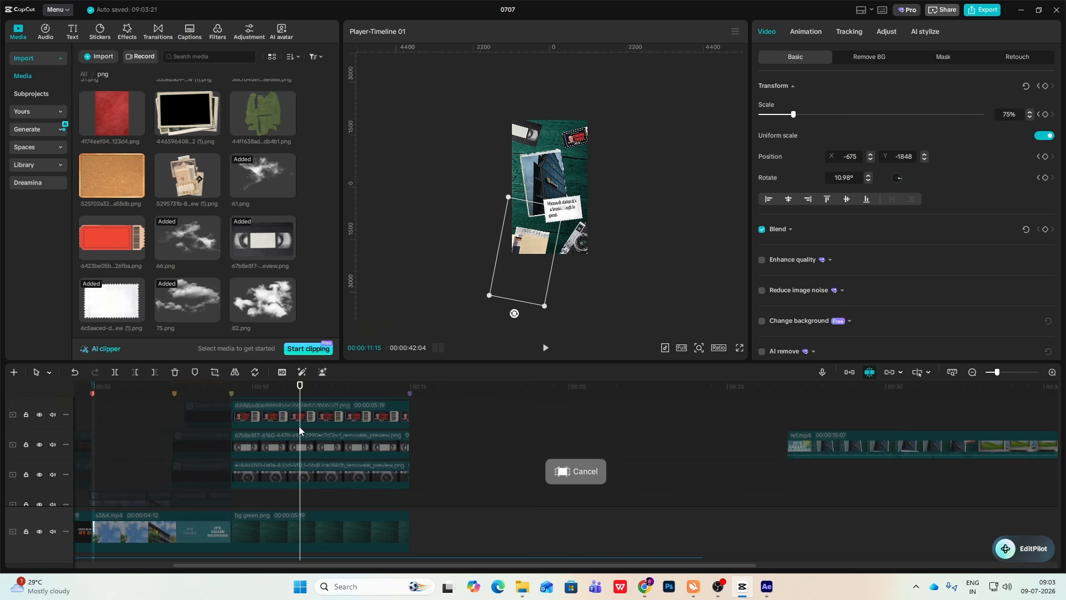
{"action": "scroll", "coordinate": [389, 422], "scroll_direction": "up", "scroll_amount": 1}
{"action": "left_click", "coordinate": [305, 460]}
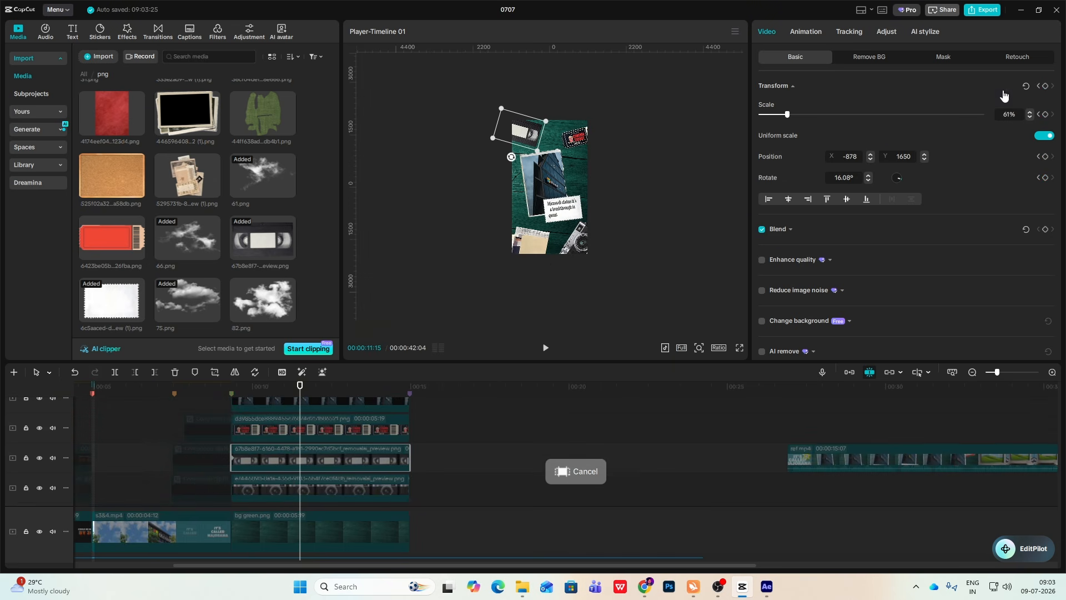
{"action": "scroll", "coordinate": [345, 436], "scroll_direction": "up", "scroll_amount": 2}
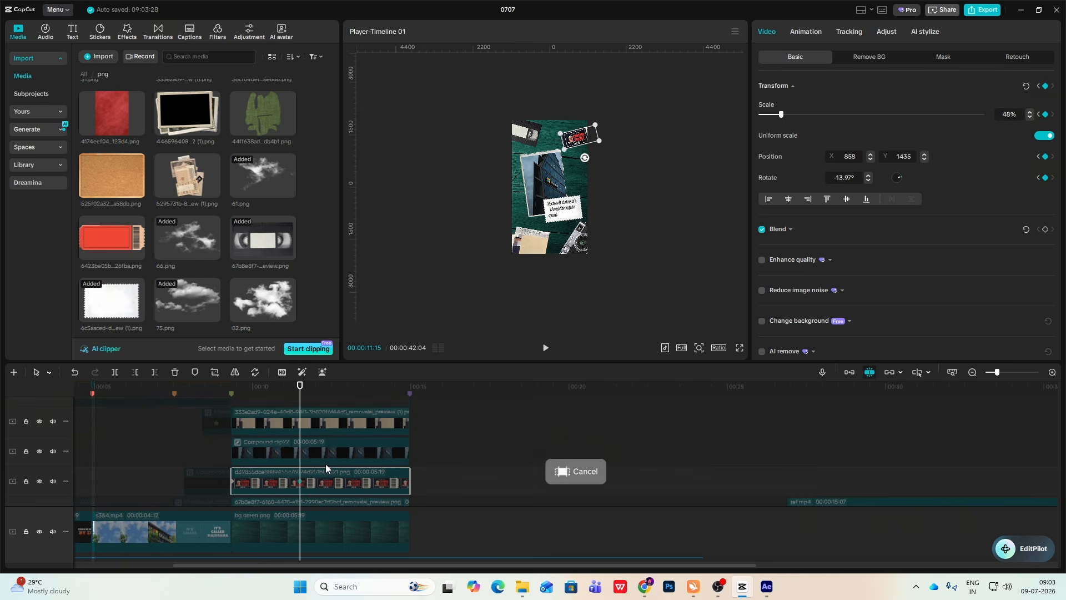
{"action": "left_click", "coordinate": [330, 426]}
{"action": "scroll", "coordinate": [327, 444], "scroll_direction": "down", "scroll_amount": 2}
{"action": "left_click", "coordinate": [322, 493]}
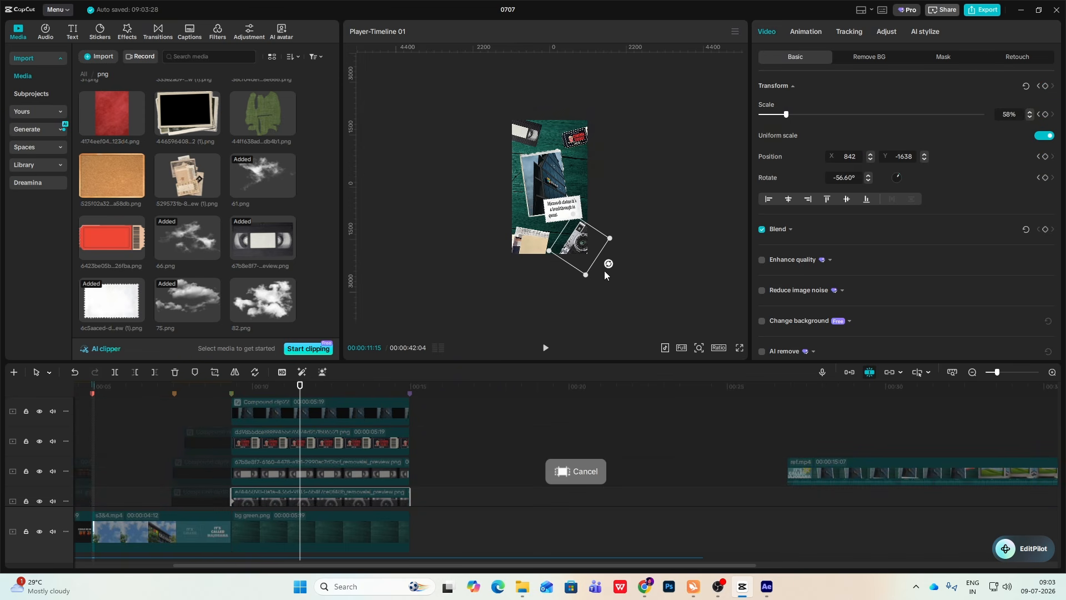
- At 00:00:09:10, move the camera image outward to about X 1048, Y -1805 and the cassette further beyond its frame corner
{"action": "left_click_drag", "start_coordinate": [299, 386], "coordinate": [231, 387]}
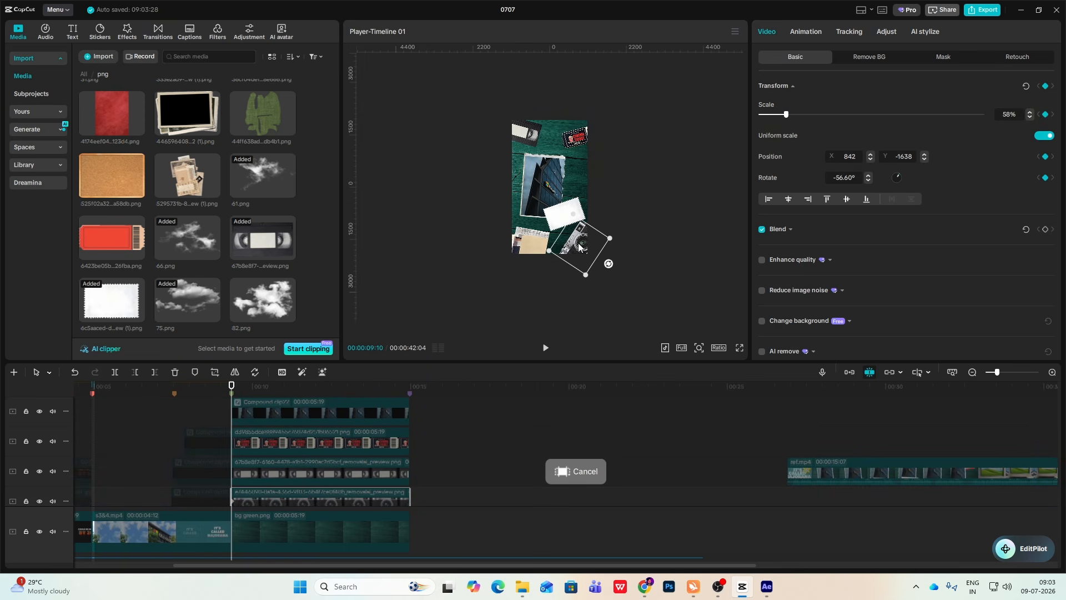
{"action": "left_click_drag", "start_coordinate": [583, 250], "coordinate": [586, 253]}
{"action": "left_click", "coordinate": [335, 458]}
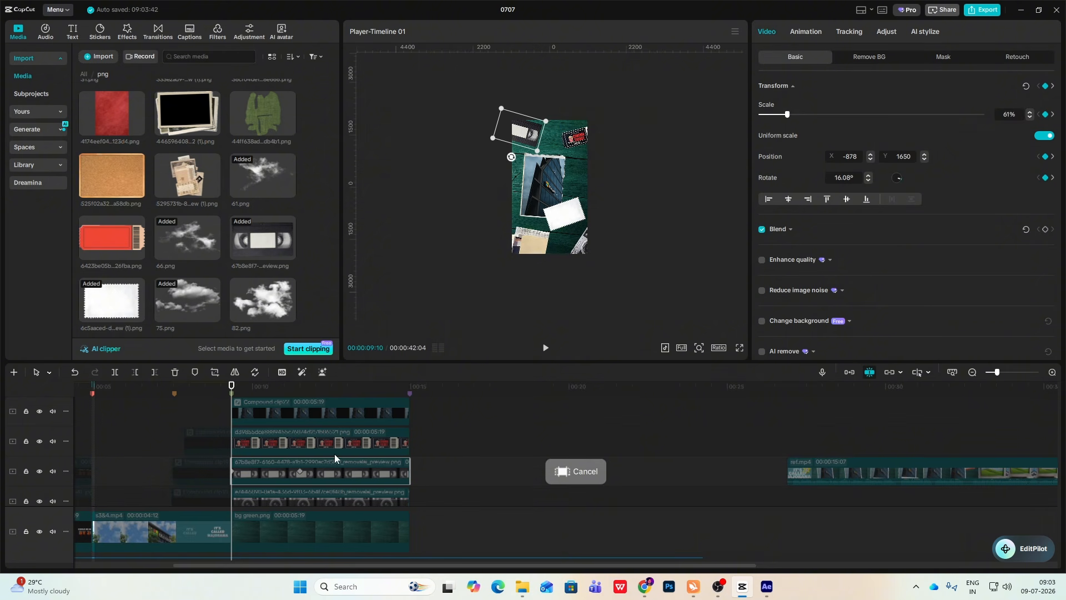
{"action": "left_click_drag", "start_coordinate": [523, 135], "coordinate": [513, 130]}
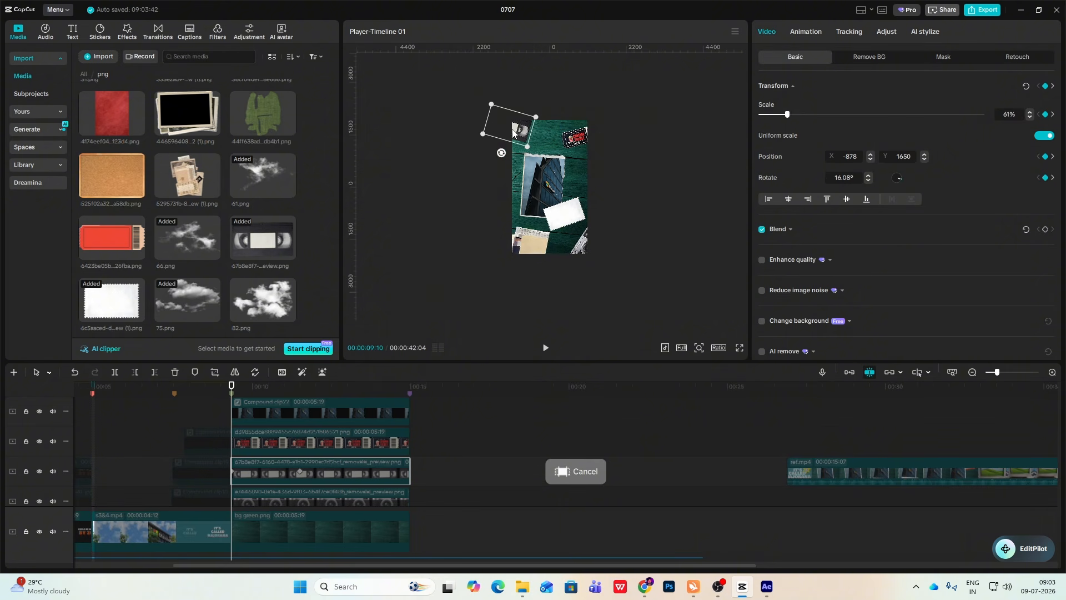
- At 00:00:09:10, move the stamp outward to about X 1151, Y 1475 and the beige paper to about X -850, Y -2151
{"action": "left_click", "coordinate": [249, 445]}
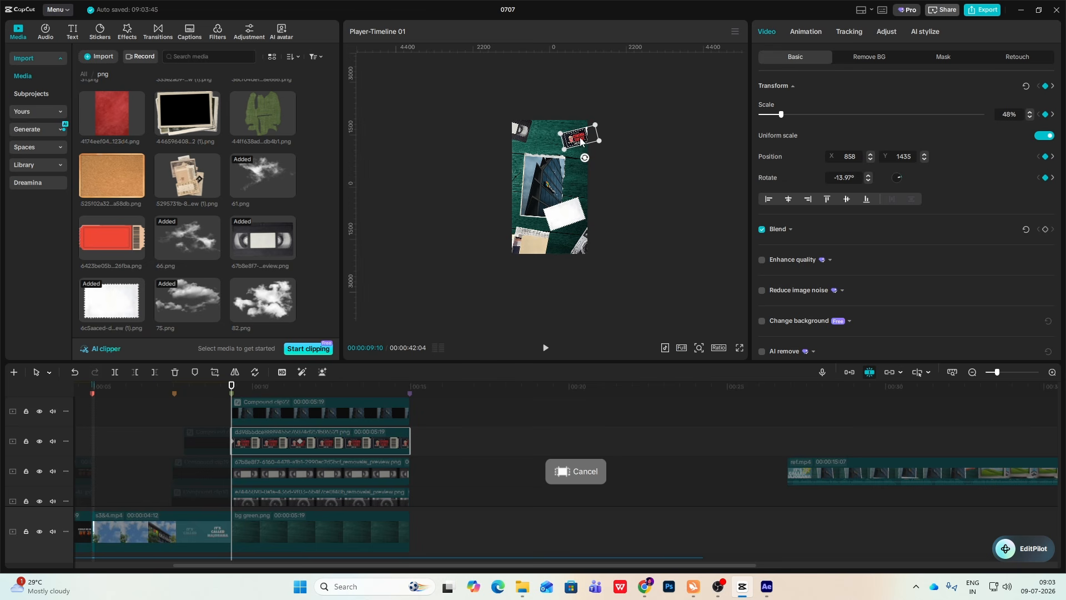
{"action": "scroll", "coordinate": [244, 449], "scroll_direction": "up", "scroll_amount": 2}
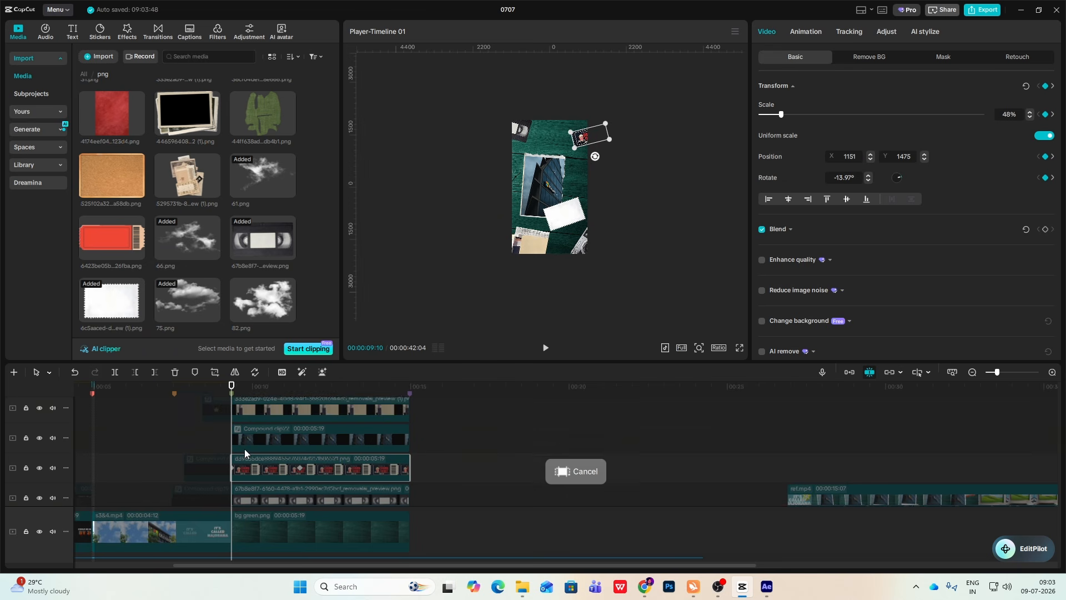
{"action": "left_click", "coordinate": [254, 426]}
{"action": "left_click_drag", "start_coordinate": [525, 242], "coordinate": [518, 253]}
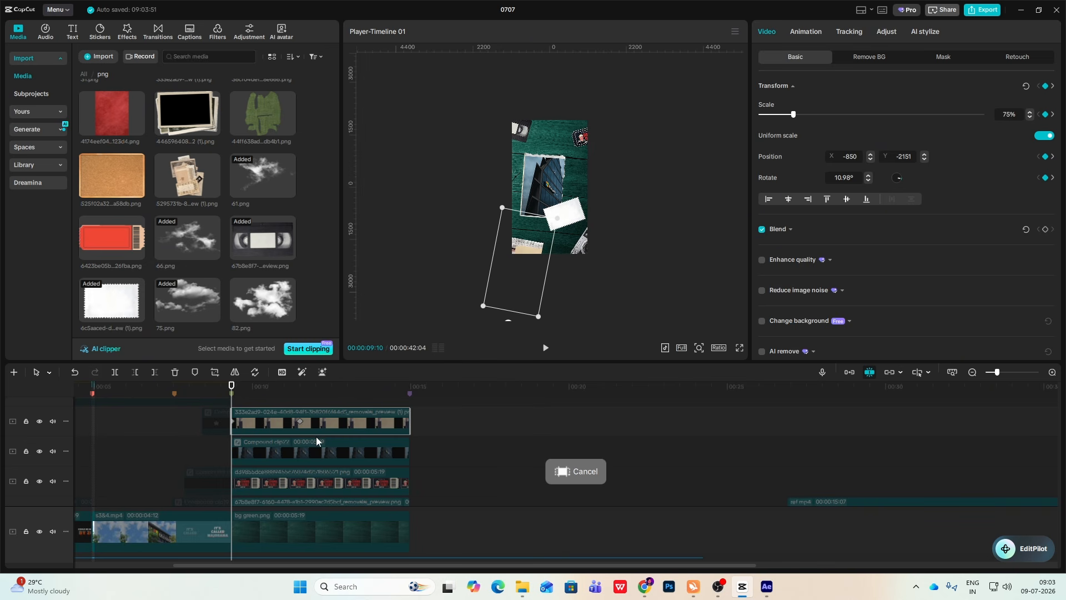
- Add the camera image's missing end keyframe at 00:00:11:15 and move the camera inward to about X 905, Y -1765
{"action": "scroll", "coordinate": [318, 447], "scroll_direction": "down", "scroll_amount": 3}
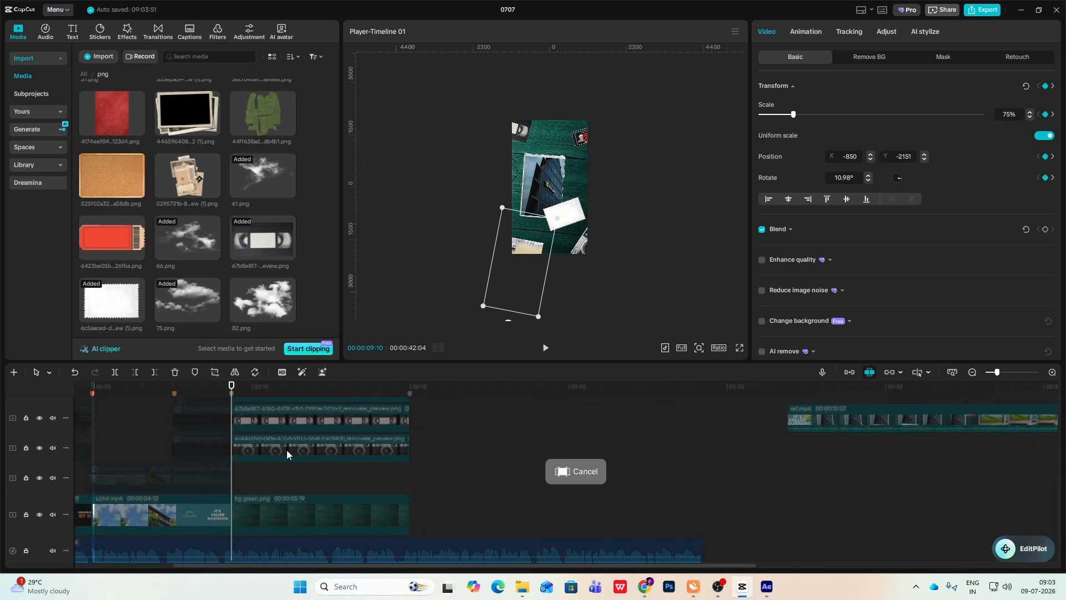
{"action": "left_click", "coordinate": [288, 453]}
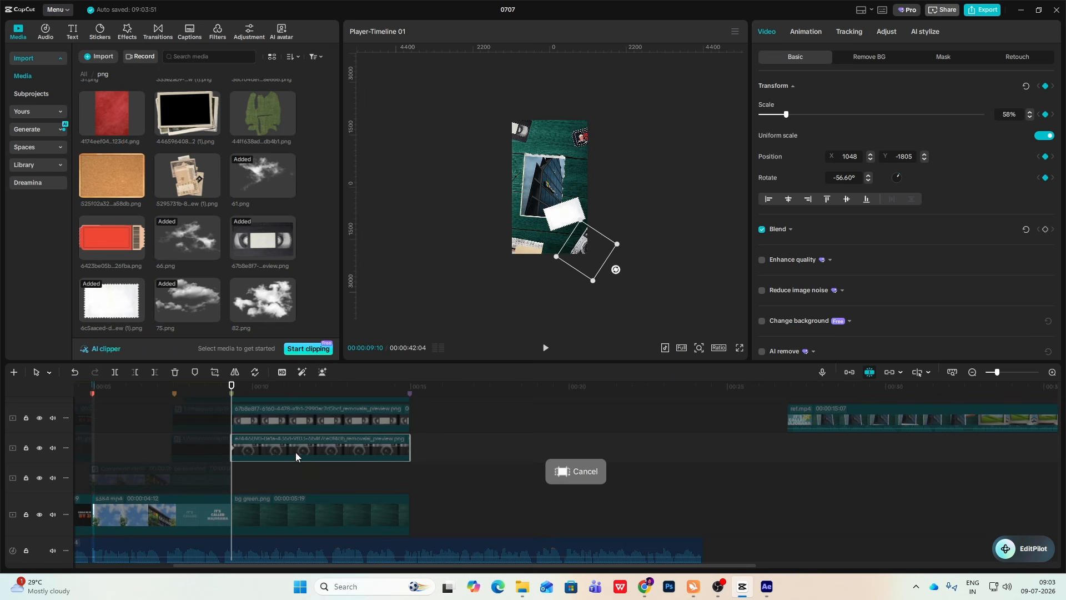
{"action": "left_click_drag", "start_coordinate": [234, 392], "coordinate": [301, 418]}
{"action": "left_click", "coordinate": [301, 419]}
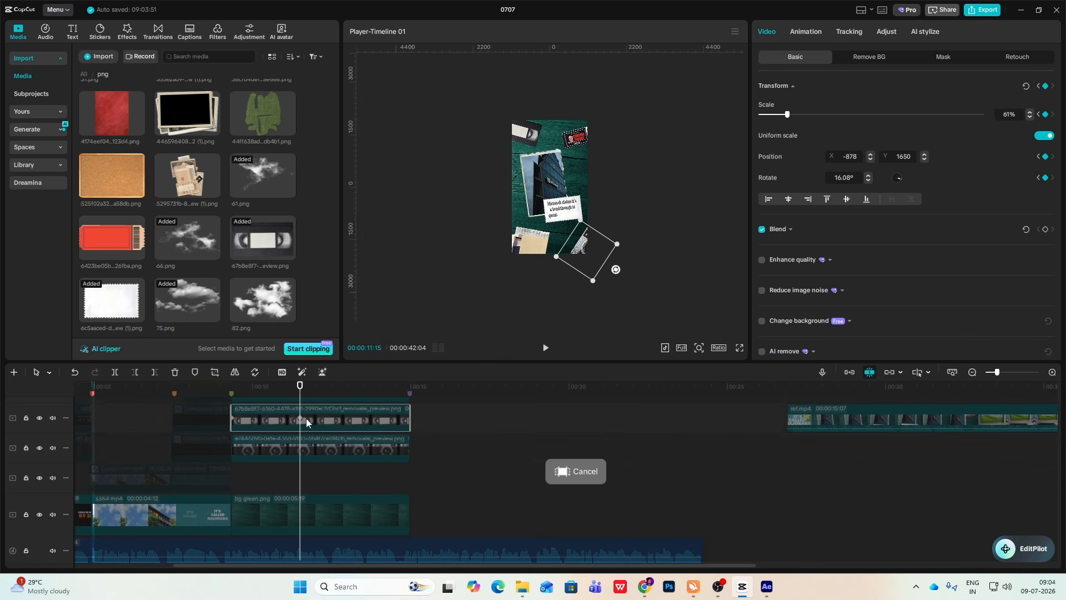
{"action": "left_click", "coordinate": [312, 455]}
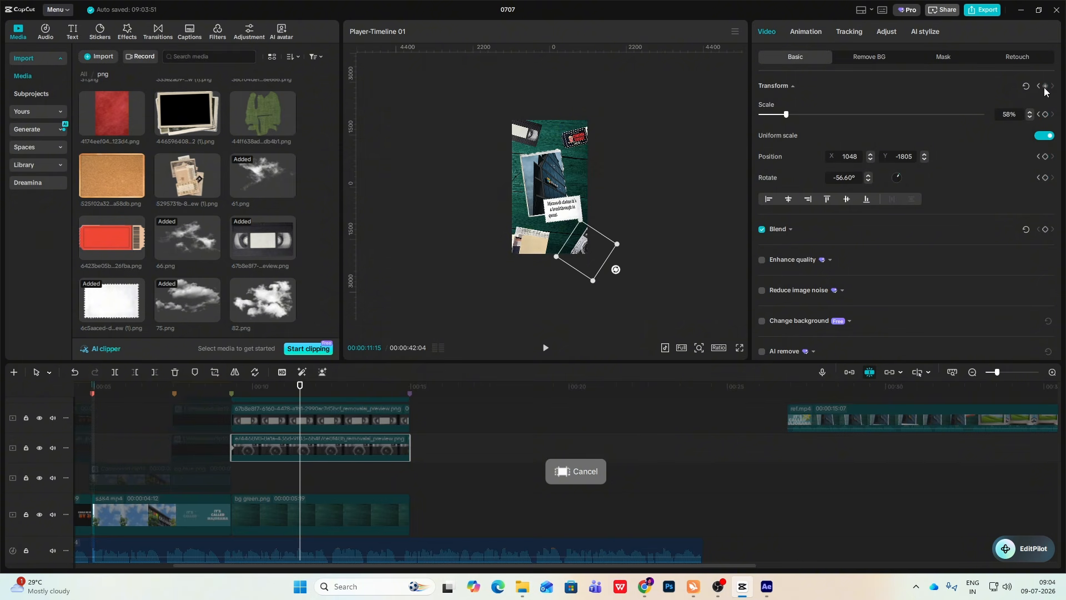
- Apply the Cubic Out preset curve to the camera image's X and Y position keyframes
{"action": "double_click", "coordinate": [299, 448]}
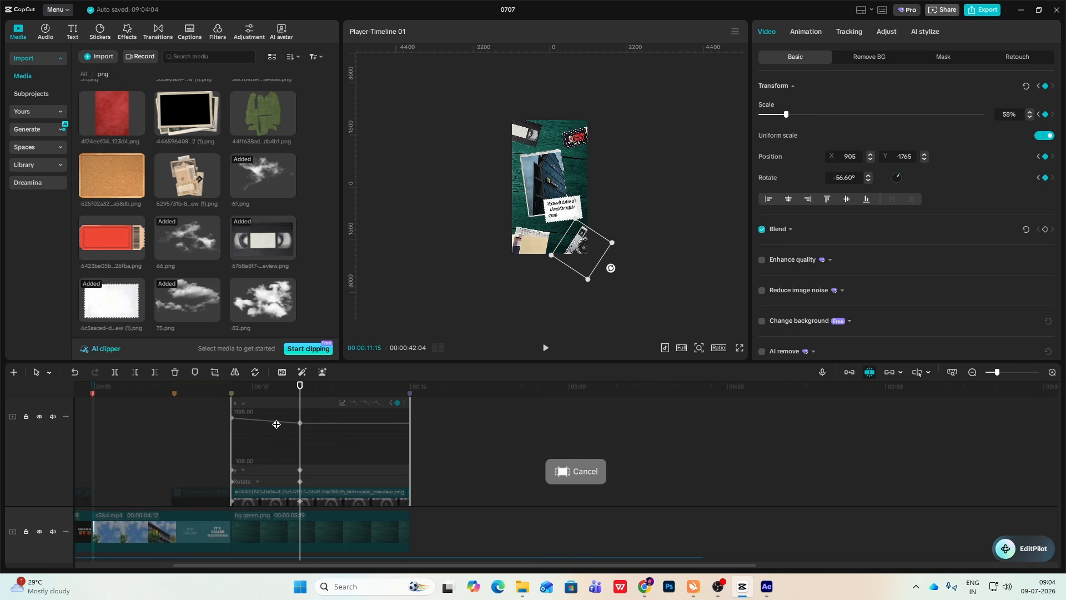
{"action": "left_click", "coordinate": [342, 403]}
{"action": "left_click", "coordinate": [562, 394]}
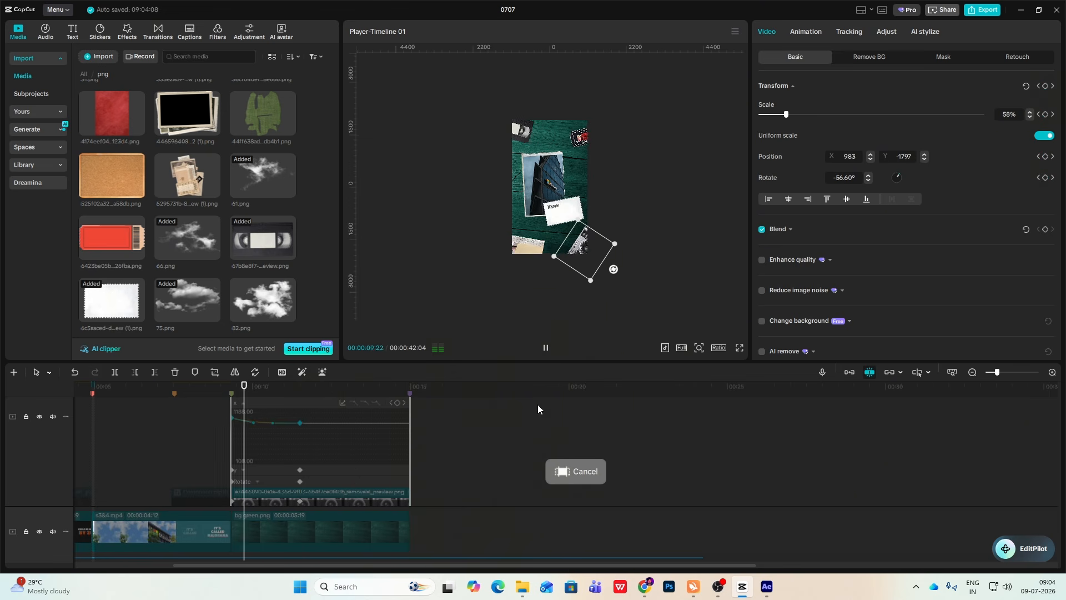
{"action": "left_click", "coordinate": [277, 474]}
{"action": "left_click", "coordinate": [342, 414]}
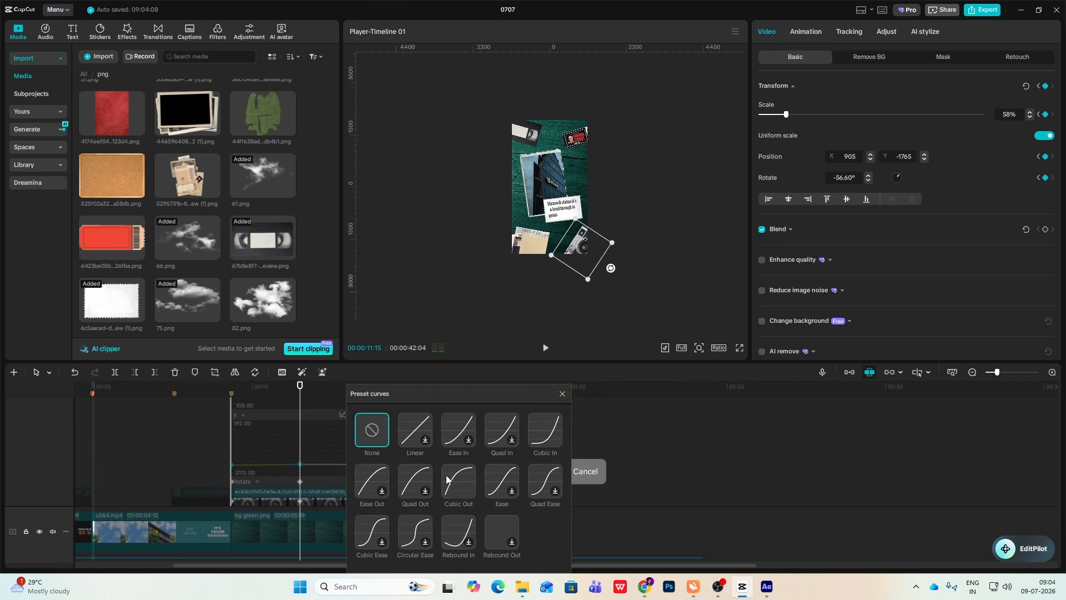
{"action": "left_click", "coordinate": [459, 481]}
{"action": "left_click", "coordinate": [562, 394]}
- Apply the Cubic Out preset curve to the cassette image's position keyframes
{"action": "double_click", "coordinate": [295, 471]}
{"action": "left_click", "coordinate": [342, 411]}
{"action": "left_click", "coordinate": [458, 480]}
{"action": "left_click", "coordinate": [562, 394]}
- Apply the Cubic Out preset curve to the X and Y position keyframes of the stamp and beige paper images
{"action": "double_click", "coordinate": [275, 452]}
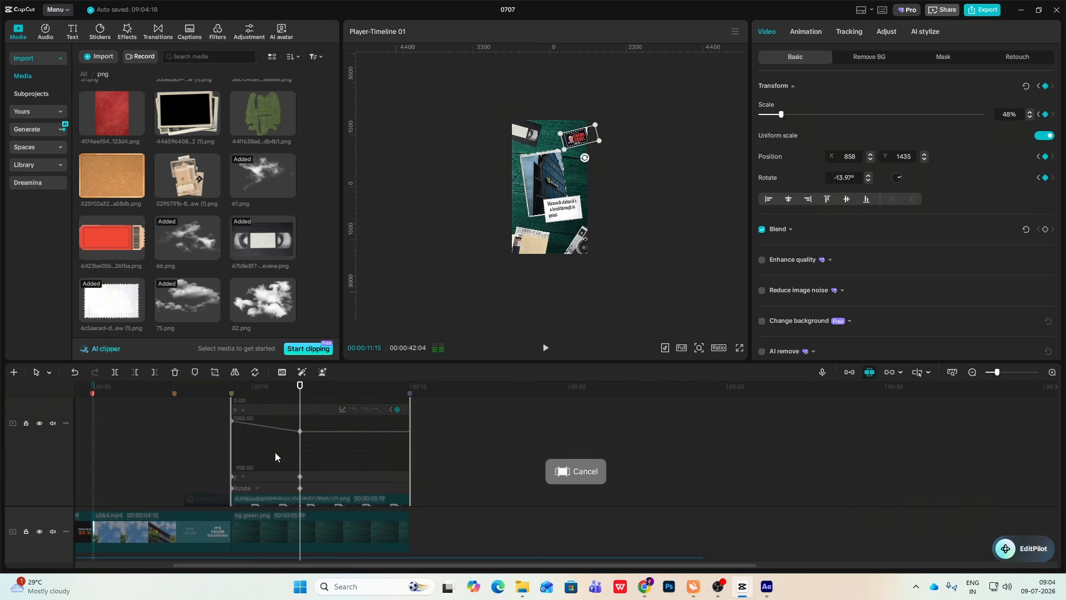
{"action": "left_click", "coordinate": [342, 411]}
{"action": "left_click", "coordinate": [459, 481]}
{"action": "left_click", "coordinate": [562, 393]}
{"action": "left_click", "coordinate": [279, 474]}
{"action": "left_click", "coordinate": [343, 413]}
{"action": "left_click", "coordinate": [562, 394]}
{"action": "double_click", "coordinate": [286, 474]}
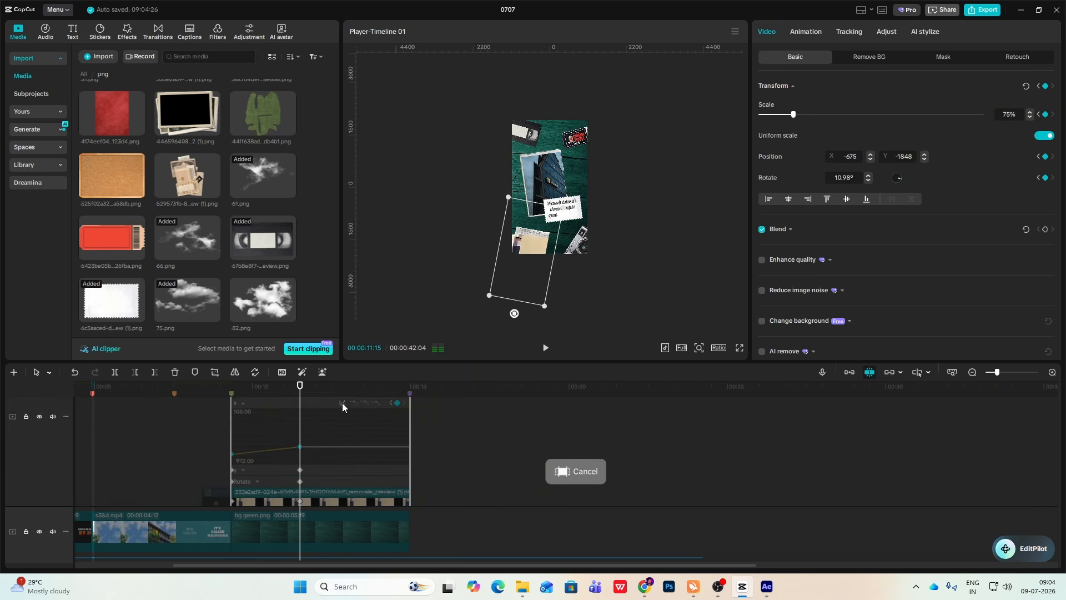
{"action": "left_click", "coordinate": [342, 414]}
- Play back the collage scene from its start to review the eased movement of all elements
{"action": "left_click", "coordinate": [228, 469]}
{"action": "left_click", "coordinate": [276, 462]}
{"action": "key", "text": "space"}
{"action": "left_click_drag", "start_coordinate": [304, 460], "coordinate": [352, 497]}
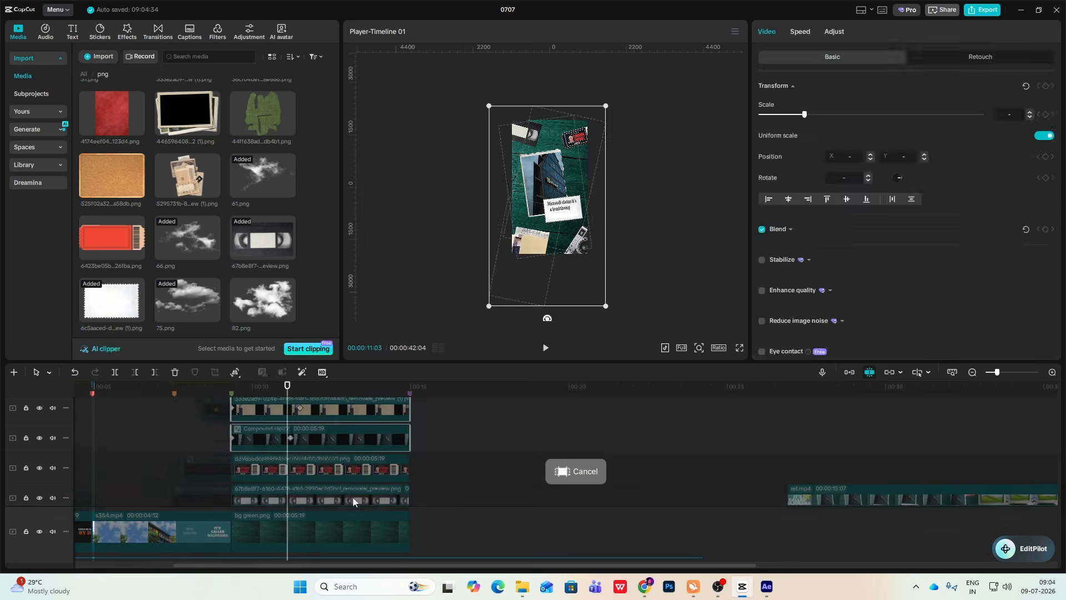
{"action": "left_click", "coordinate": [231, 447]}
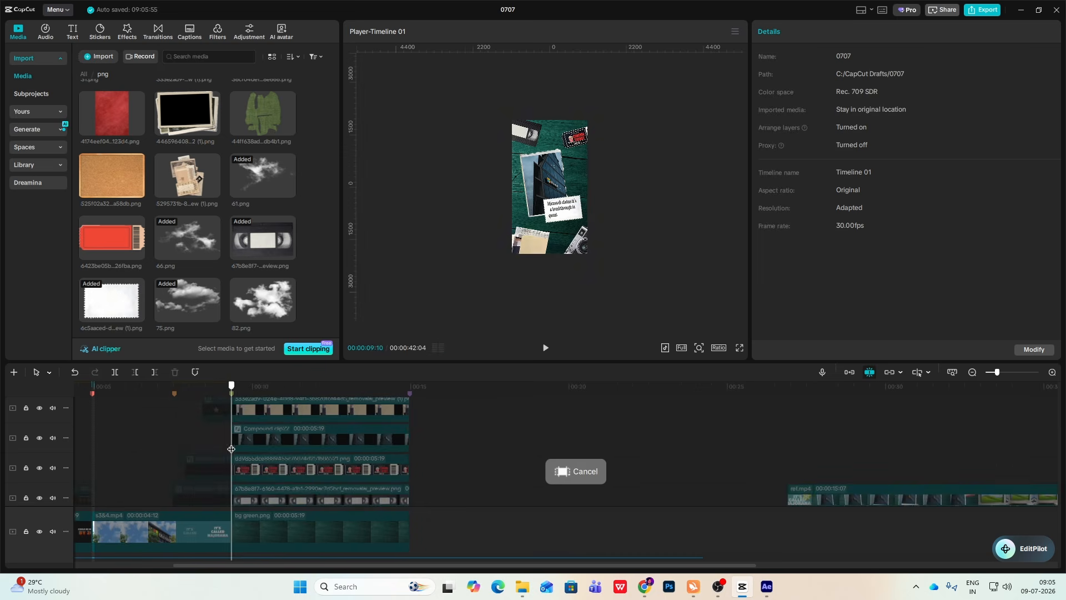
{"action": "key", "text": "space"}
{"action": "key", "text": "space"}
- Combine the bg green.png background and all collage layers above it into one compound clip
{"action": "scroll", "coordinate": [357, 490], "scroll_direction": "down", "scroll_amount": 2}
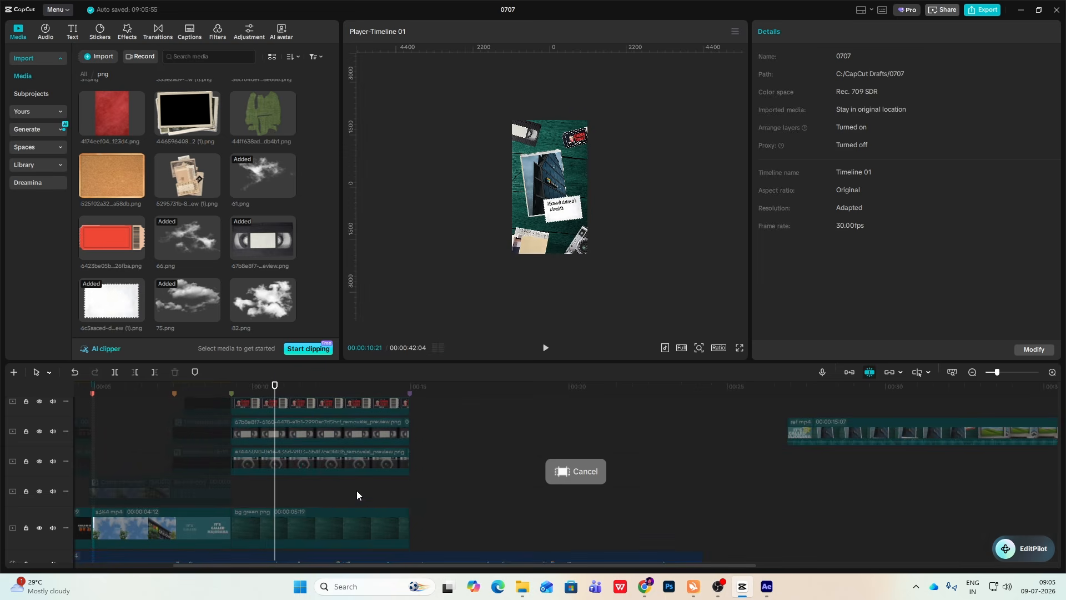
{"action": "left_click", "coordinate": [342, 522]}
{"action": "scroll", "coordinate": [432, 458], "scroll_direction": "up", "scroll_amount": 2}
{"action": "left_click_drag", "start_coordinate": [449, 410], "coordinate": [368, 515]}
{"action": "scroll", "coordinate": [374, 504], "scroll_direction": "up", "scroll_amount": 2}
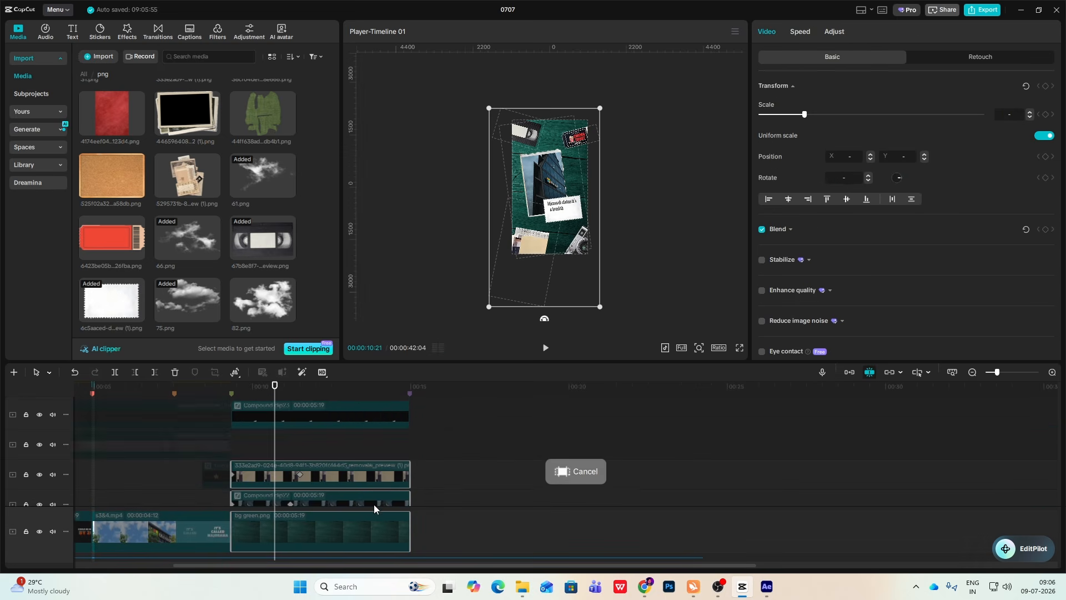
{"action": "left_click_drag", "start_coordinate": [436, 409], "coordinate": [378, 456]}
{"action": "scroll", "coordinate": [377, 456], "scroll_direction": "up", "scroll_amount": 2}
{"action": "scroll", "coordinate": [378, 455], "scroll_direction": "down", "scroll_amount": 2}
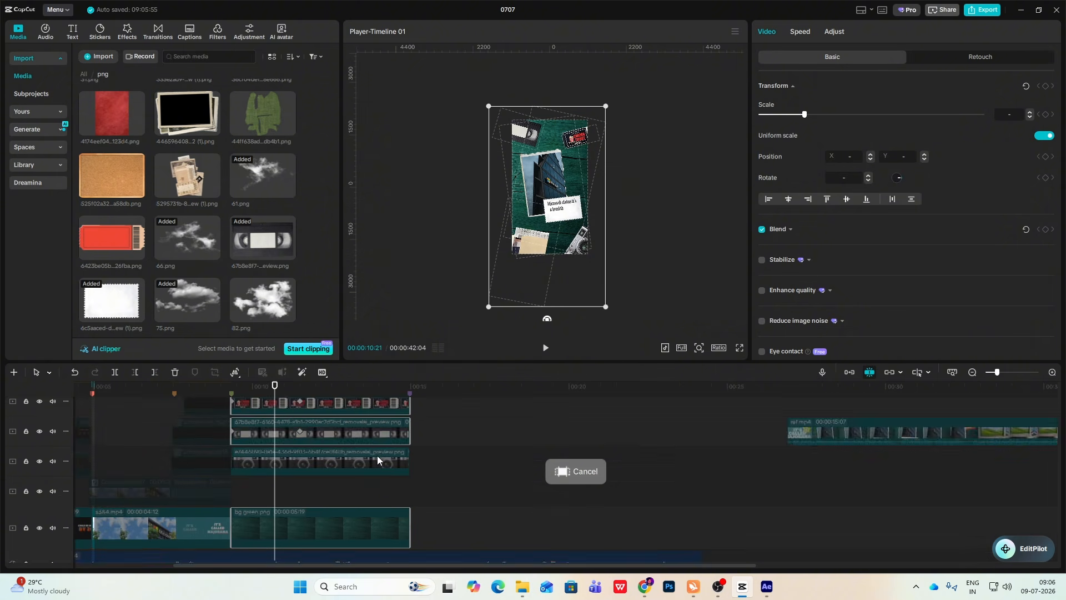
{"action": "left_click_drag", "start_coordinate": [352, 455], "coordinate": [354, 452]}
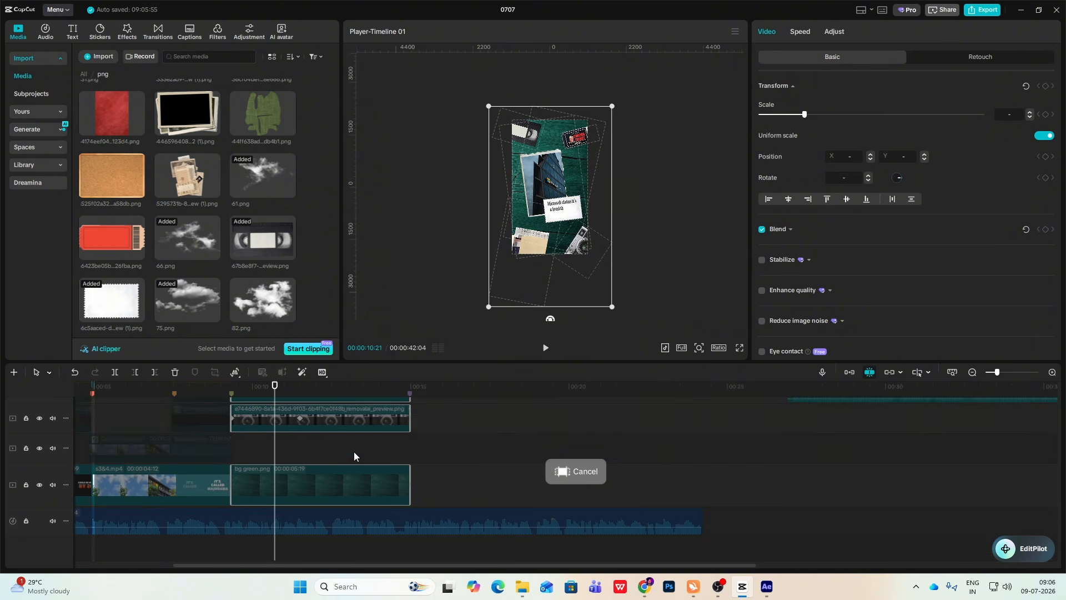
{"action": "key", "text": "alt+g"}
- Keyframe the collage compound clip's transform at its start, and enlarge it to 109% scale at about 11 seconds
{"action": "left_click", "coordinate": [235, 447]}
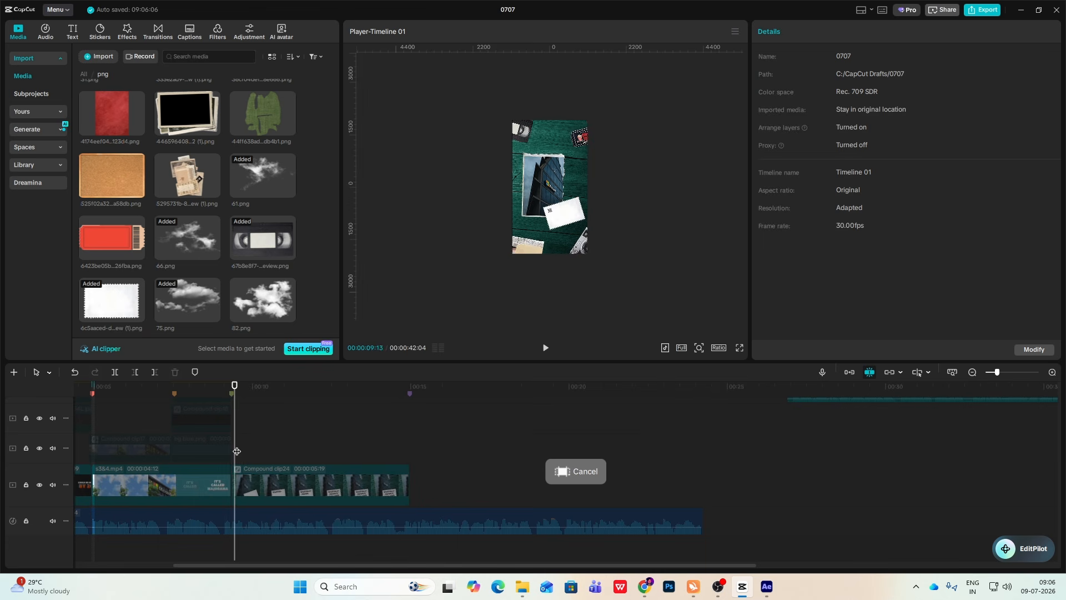
{"action": "left_click", "coordinate": [264, 479]}
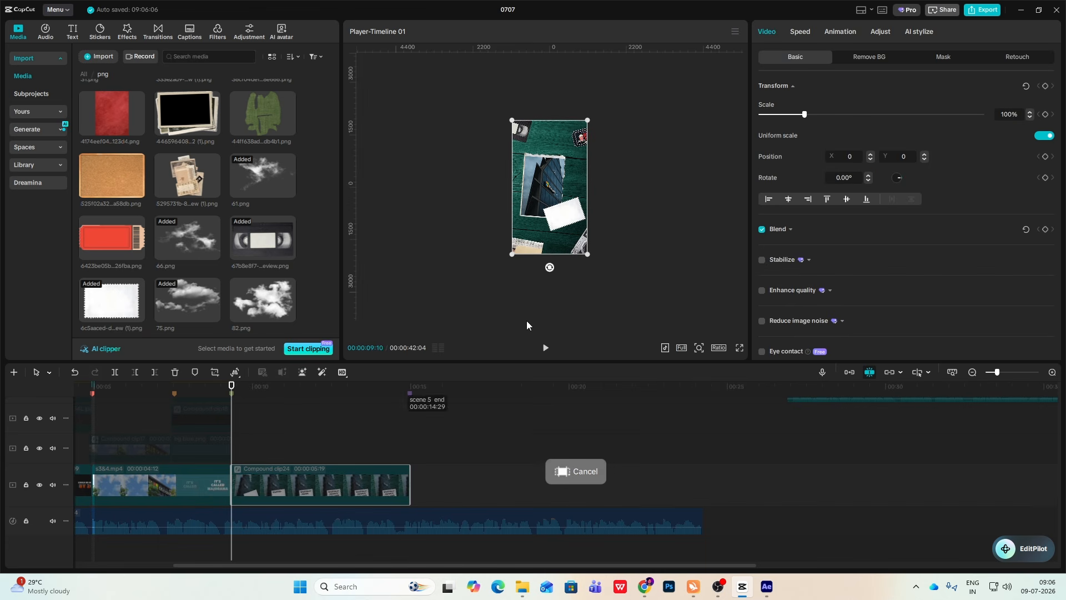
{"action": "left_click", "coordinate": [1045, 86]}
{"action": "left_click_drag", "start_coordinate": [232, 424], "coordinate": [293, 438]}
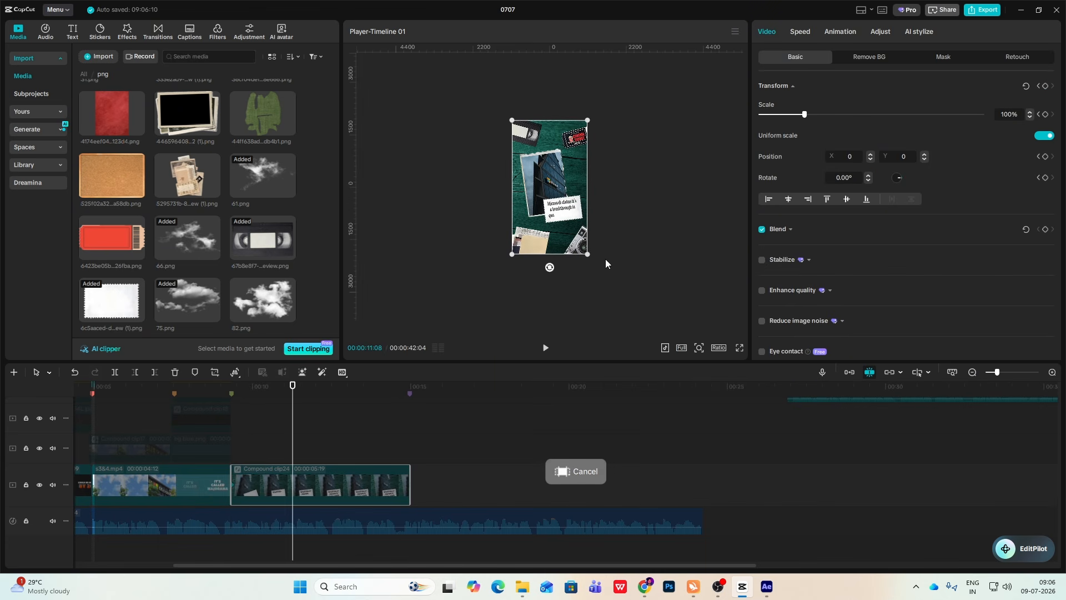
{"action": "left_click_drag", "start_coordinate": [588, 255], "coordinate": [596, 262]}
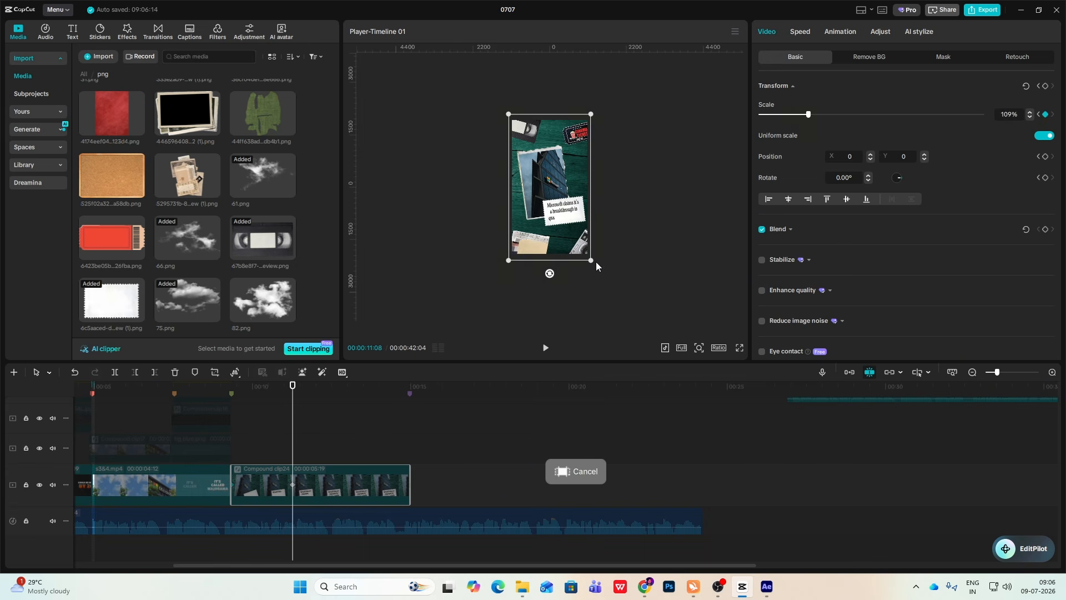
- Apply the Cubic Out preset curve to the collage compound clip's scale keyframes
{"action": "left_click", "coordinate": [266, 470]}
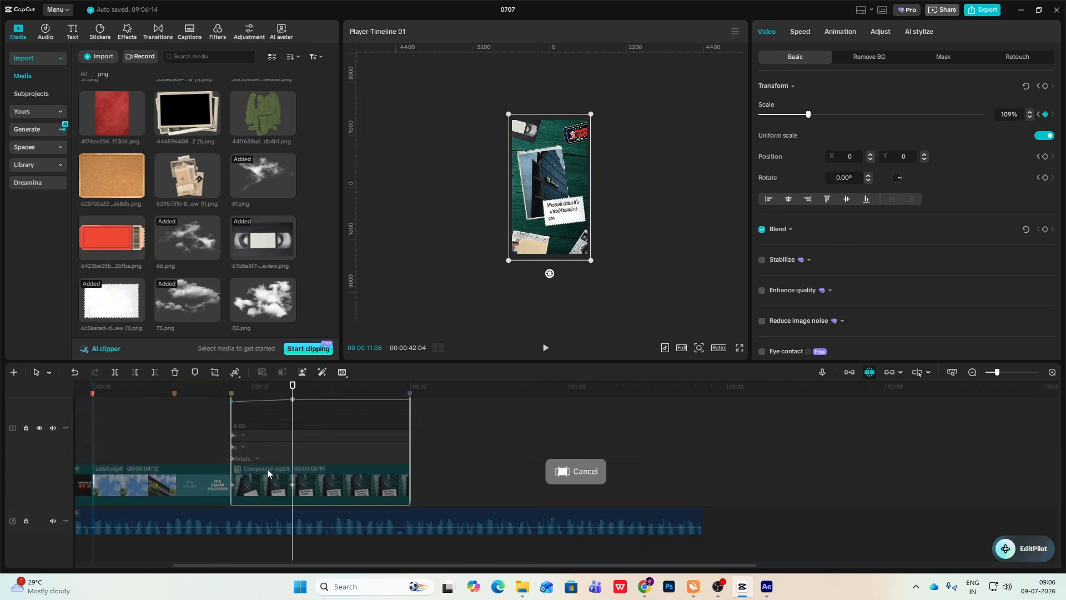
{"action": "left_click", "coordinate": [342, 414]}
{"action": "left_click", "coordinate": [457, 481]}
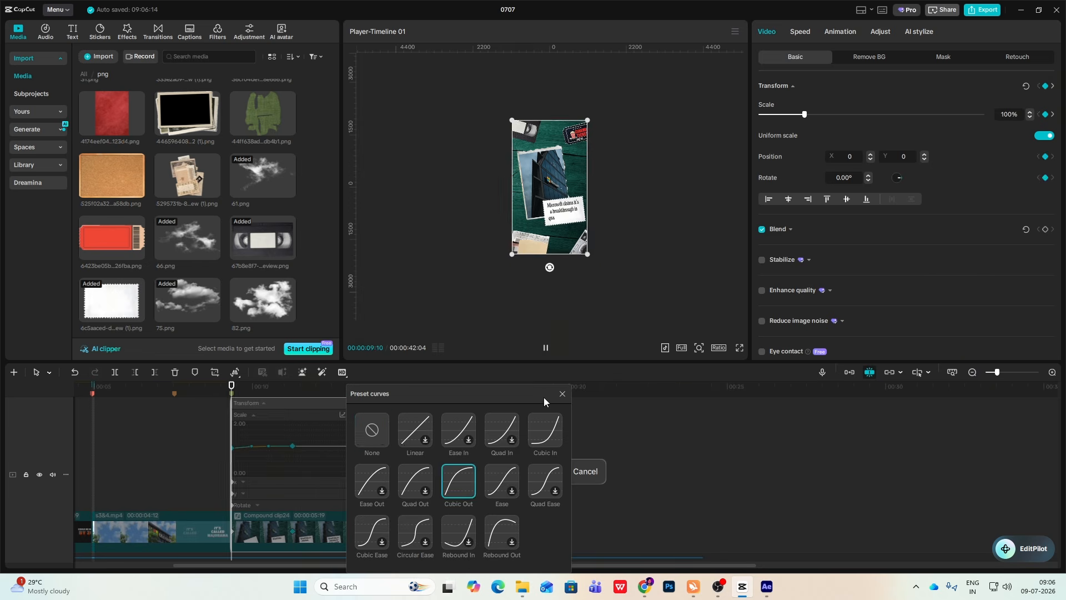
{"action": "left_click", "coordinate": [562, 394]}
- Keyframe the compound clip to slide left from 00:00:12:09 to X -97, ending slightly past 00:00:13:12
{"action": "key", "text": "alt+k"}
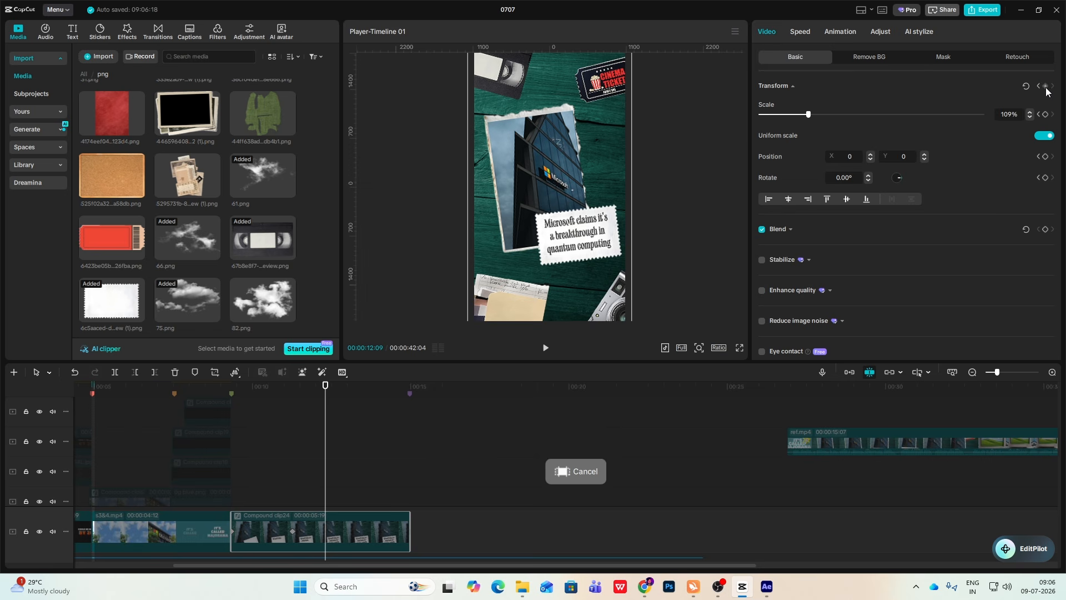
{"action": "left_click_drag", "start_coordinate": [328, 493], "coordinate": [360, 504]}
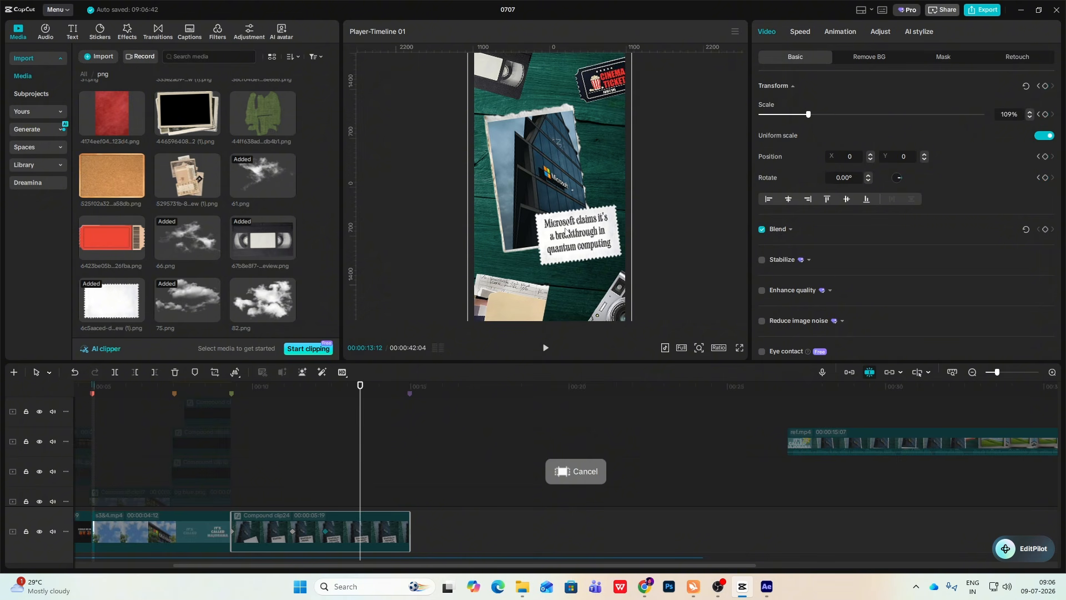
{"action": "left_click_drag", "start_coordinate": [565, 231], "coordinate": [559, 232]}
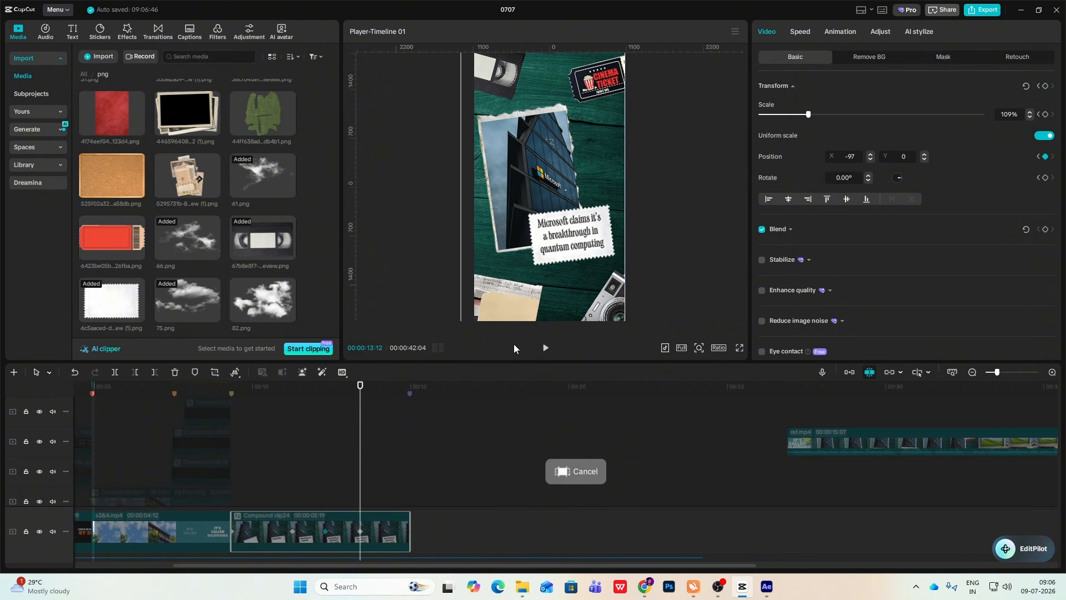
{"action": "left_click_drag", "start_coordinate": [360, 531], "coordinate": [369, 532]}
- Ease the compound clip's leftward slide by applying a preset curve to its X position keyframes
{"action": "left_click", "coordinate": [341, 486]}
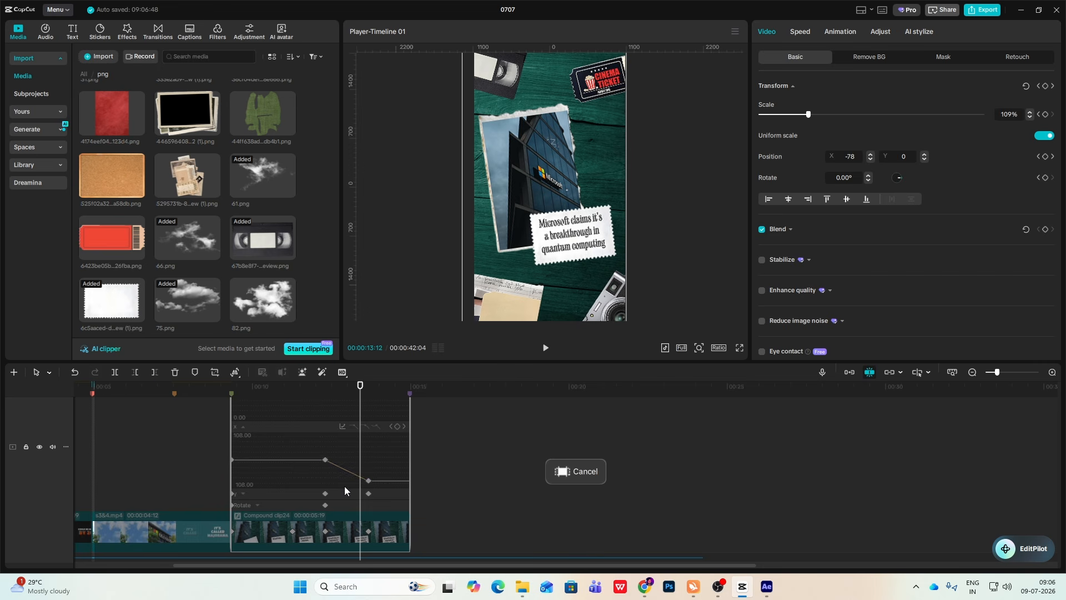
{"action": "left_click", "coordinate": [347, 470]}
{"action": "left_click", "coordinate": [342, 426]}
{"action": "left_click", "coordinate": [562, 393]}
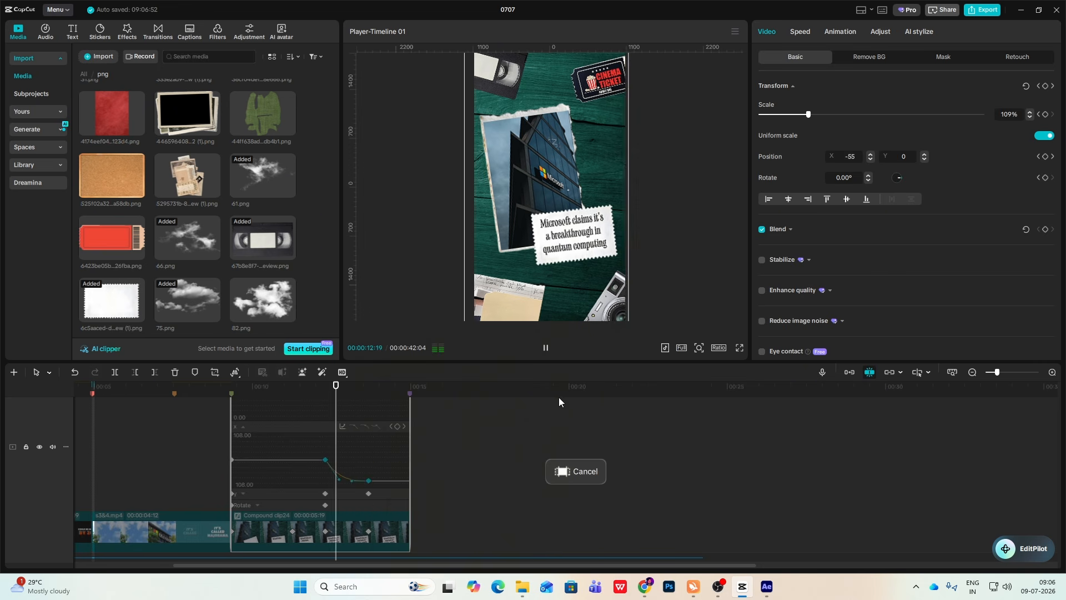
- Play back the compound clip to review its zoom and slide, and open it to edit its inner layers
{"action": "left_click", "coordinate": [330, 463]}
{"action": "key", "text": "space"}
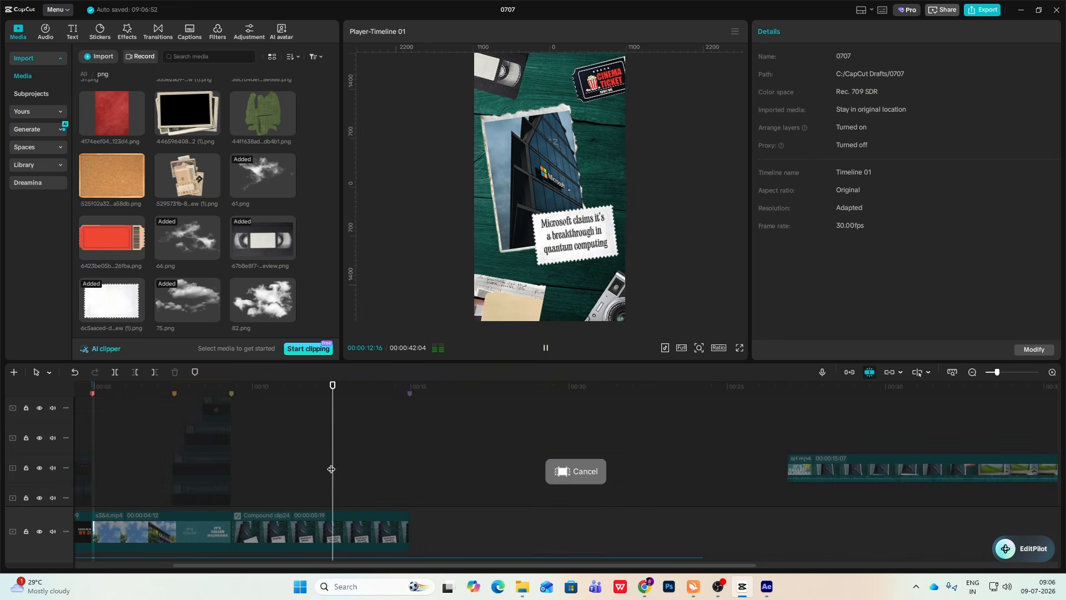
{"action": "key", "text": "space"}
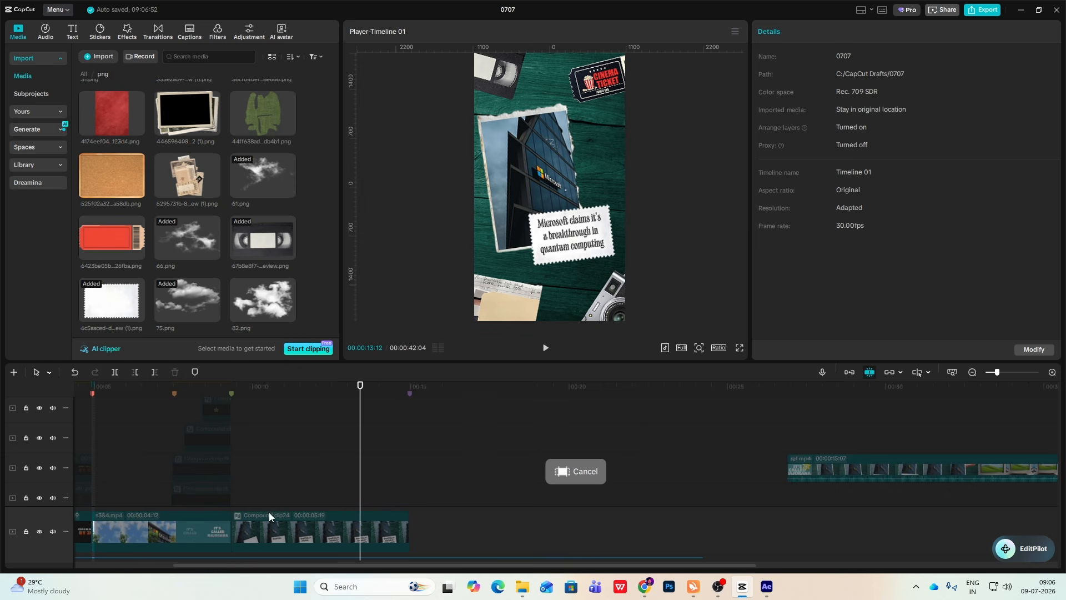
{"action": "key", "text": "space"}
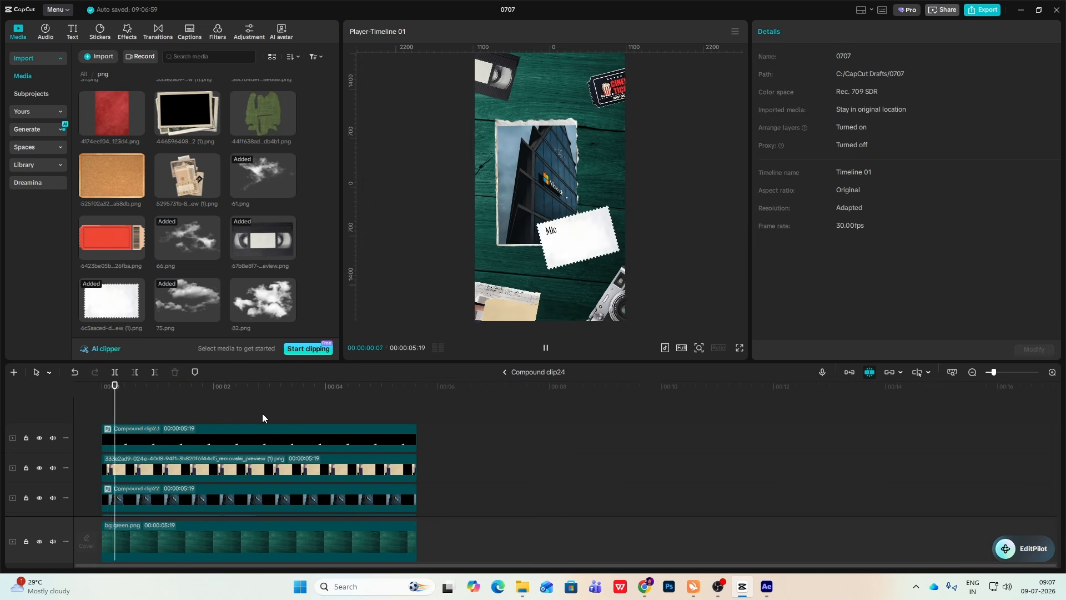
- Add the blank red ticket image at about 3 seconds on a track behind the building photo, scaled to 33% at X 623, Y 644
{"action": "left_click_drag", "start_coordinate": [112, 237], "coordinate": [289, 479]}
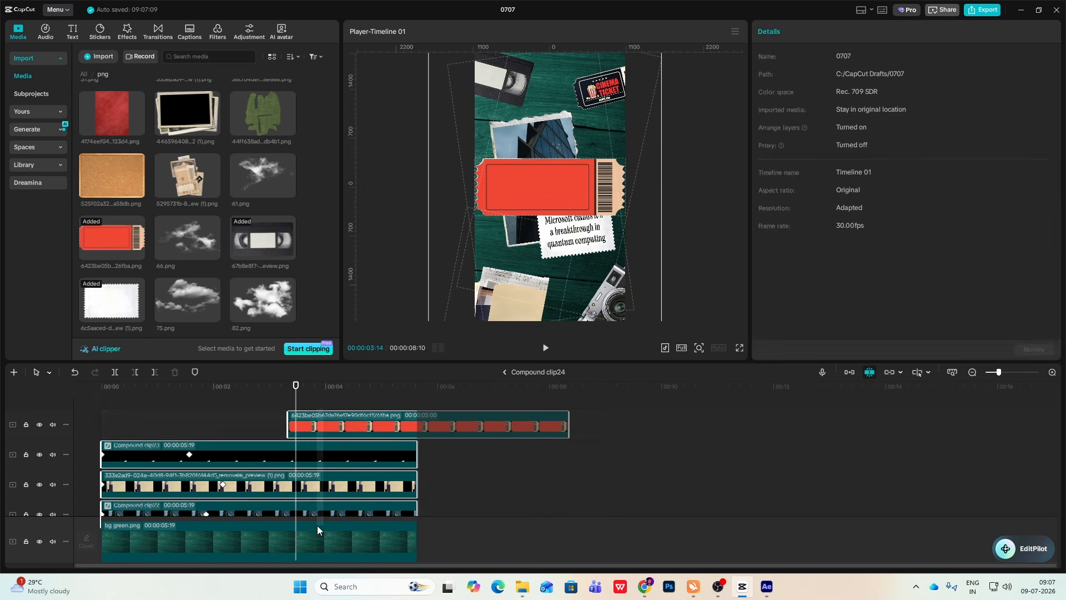
{"action": "left_click_drag", "start_coordinate": [321, 426], "coordinate": [314, 485]}
{"action": "scroll", "coordinate": [323, 519], "scroll_direction": "down", "scroll_amount": 3}
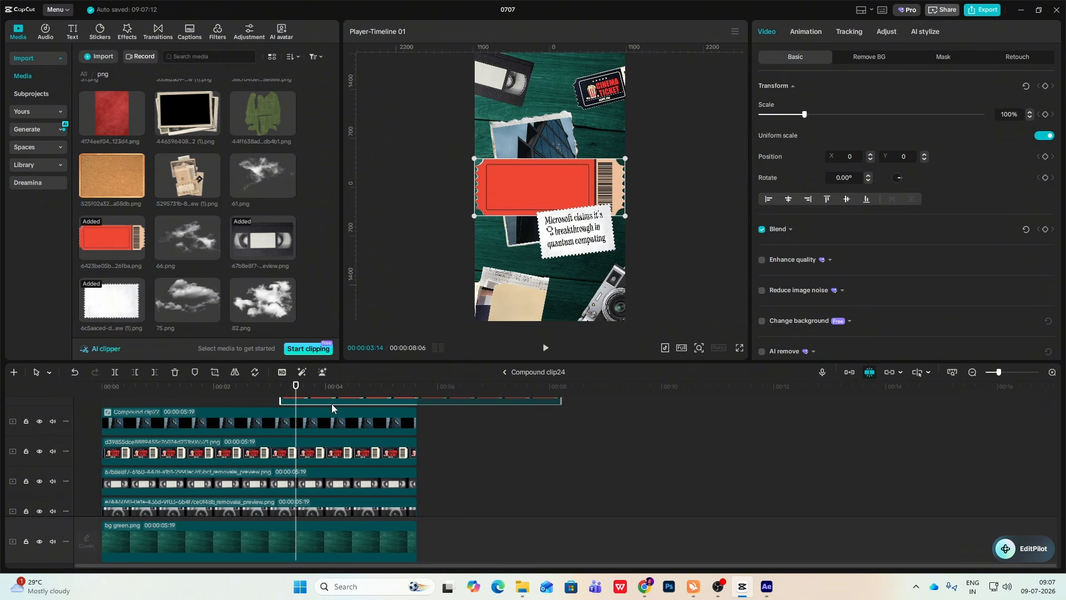
{"action": "left_click", "coordinate": [332, 401]}
{"action": "left_click_drag", "start_coordinate": [336, 409], "coordinate": [340, 468]}
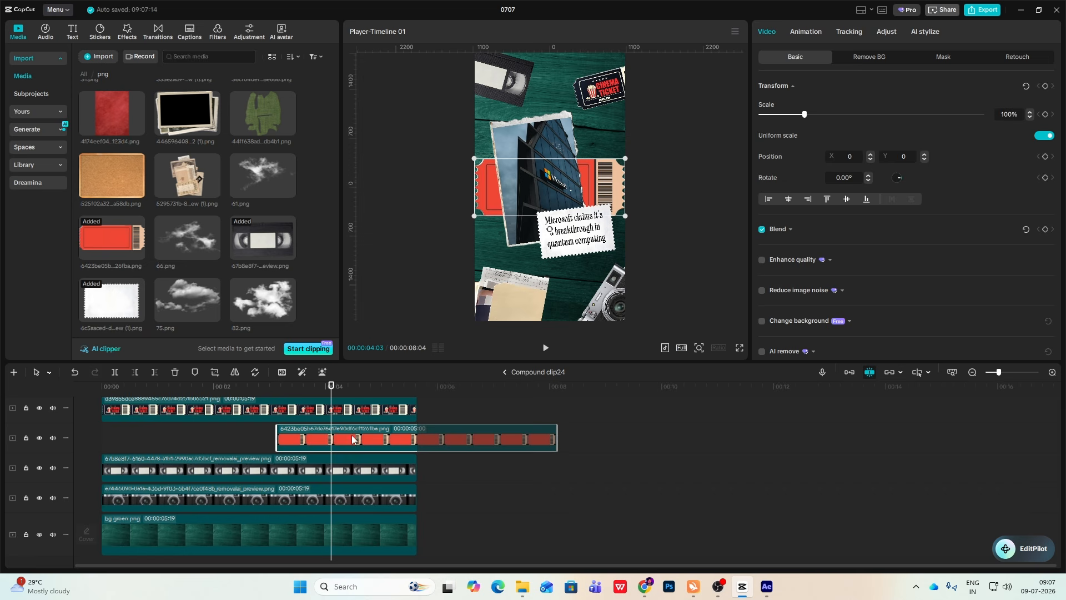
{"action": "left_click_drag", "start_coordinate": [624, 159], "coordinate": [598, 141]}
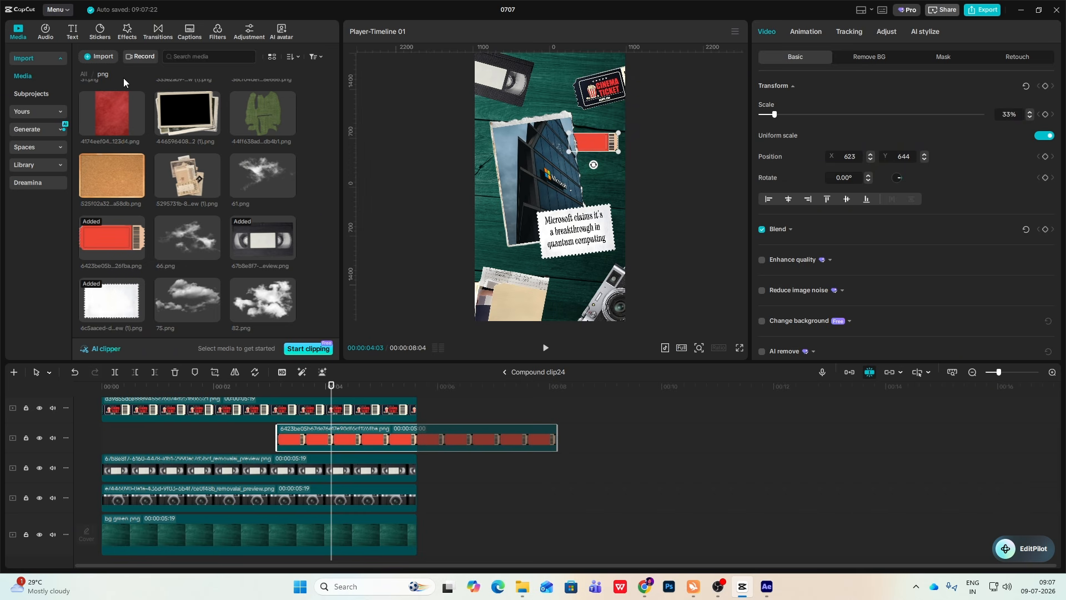
- Add a text layer above the red ticket reading "Mor reliable" and set its font to Titan One
{"action": "left_click", "coordinate": [73, 31]}
{"action": "left_click_drag", "start_coordinate": [115, 88], "coordinate": [280, 431]}
{"action": "key", "text": "ctrl+a"}
{"action": "type", "text": "Mo"}
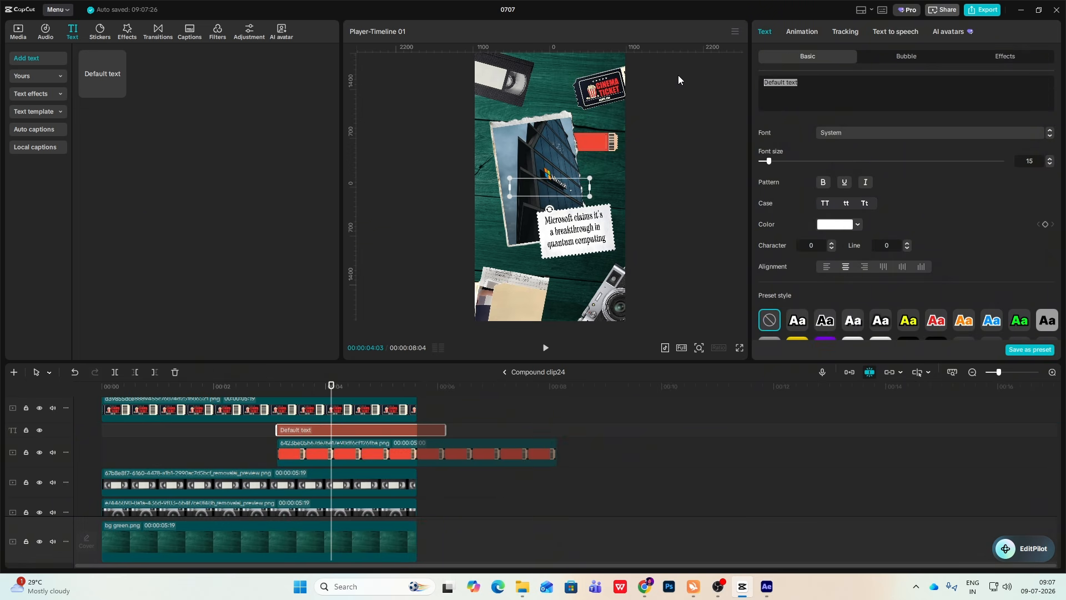
{"action": "type", "text": "r re"}
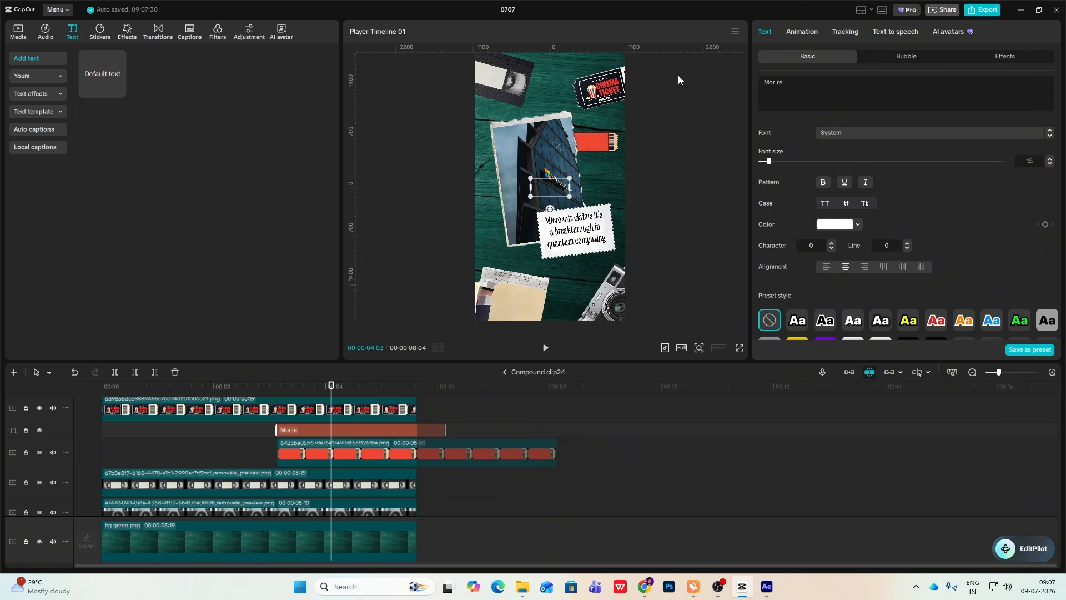
{"action": "type", "text": "liable"}
{"action": "left_click", "coordinate": [844, 132]}
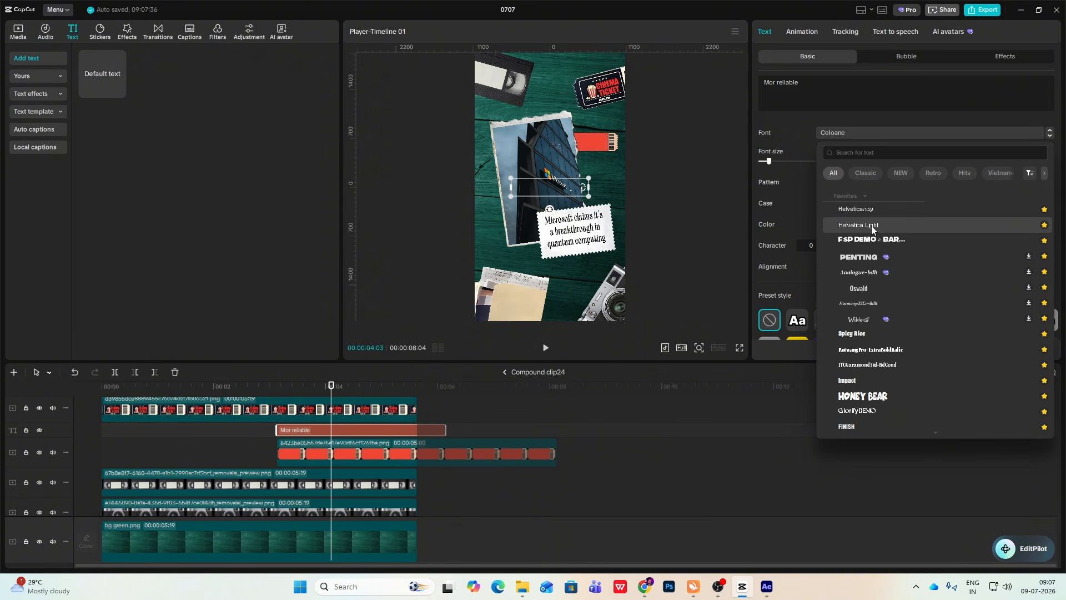
{"action": "scroll", "coordinate": [869, 263], "scroll_direction": "down", "scroll_amount": 3}
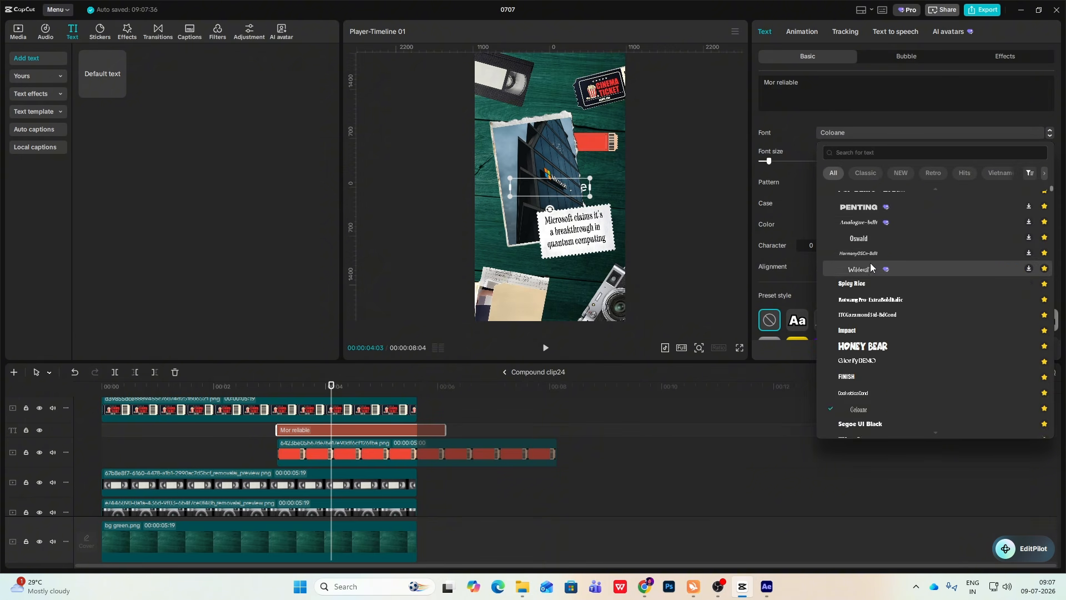
{"action": "left_click", "coordinate": [855, 340]}
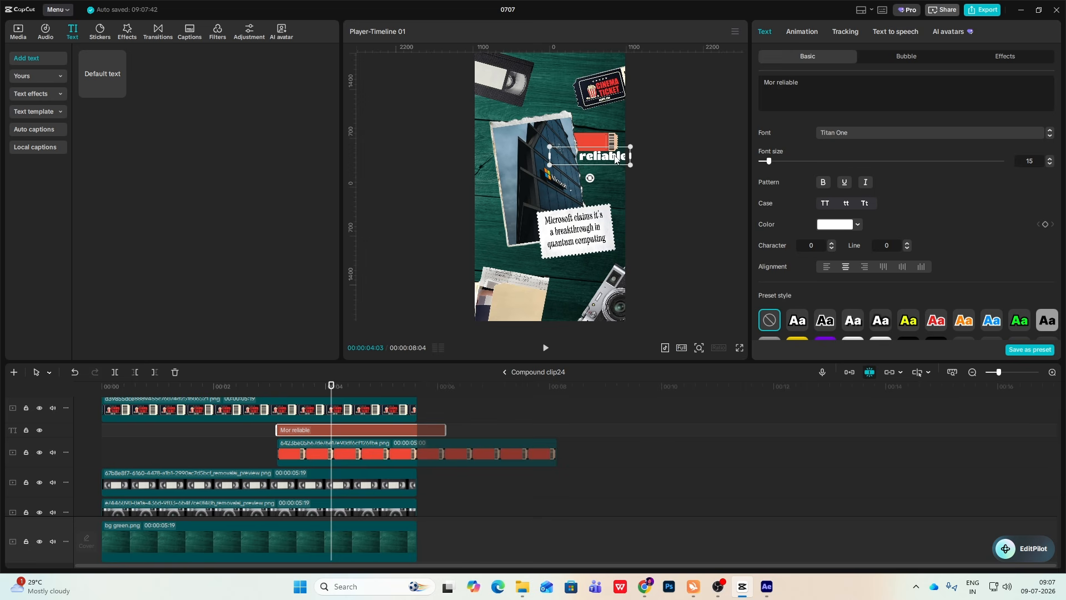
- Shrink the text to fit over the red ticket and combine the text and ticket layers into one compound clip
{"action": "left_click_drag", "start_coordinate": [631, 148], "coordinate": [594, 161]}
{"action": "left_click", "coordinate": [502, 454]}
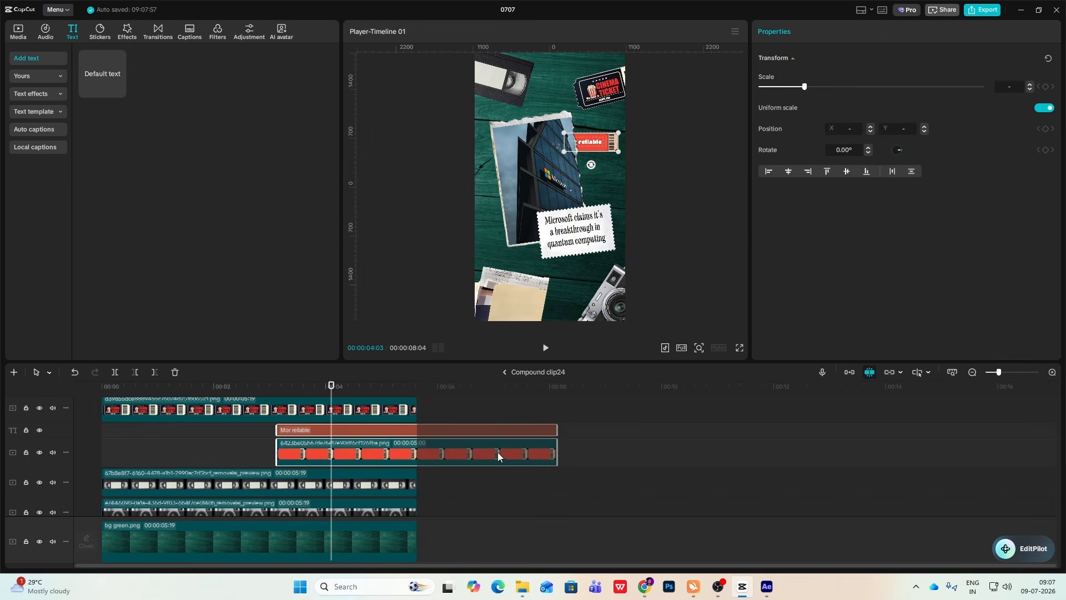
{"action": "key", "text": "alt+g"}
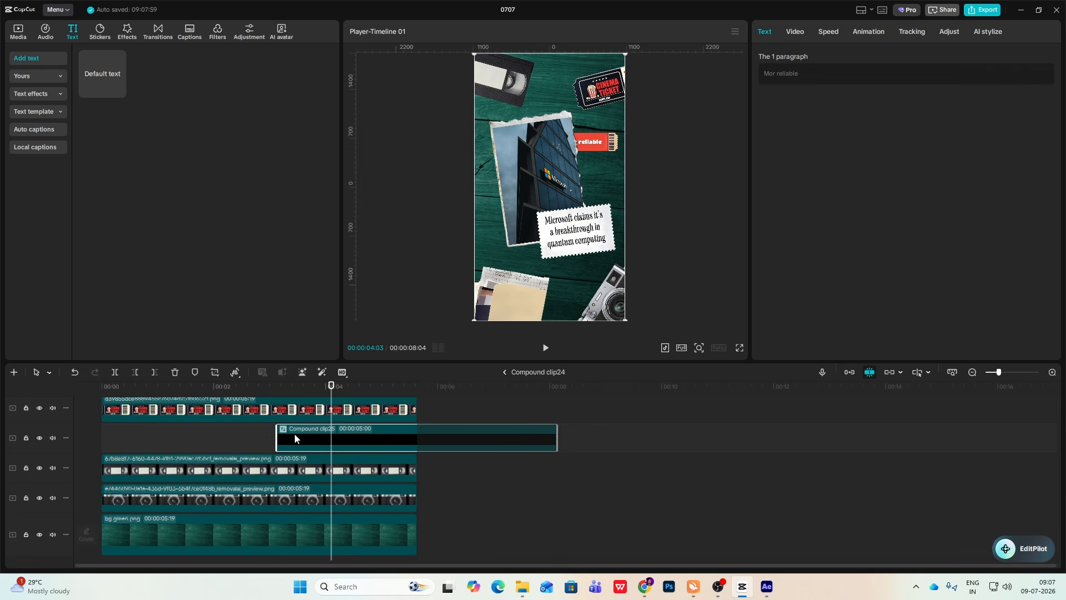
- Change the text inside the second ticket's compound clip to "More stable" and return to the collage timeline
{"action": "double_click", "coordinate": [398, 439]}
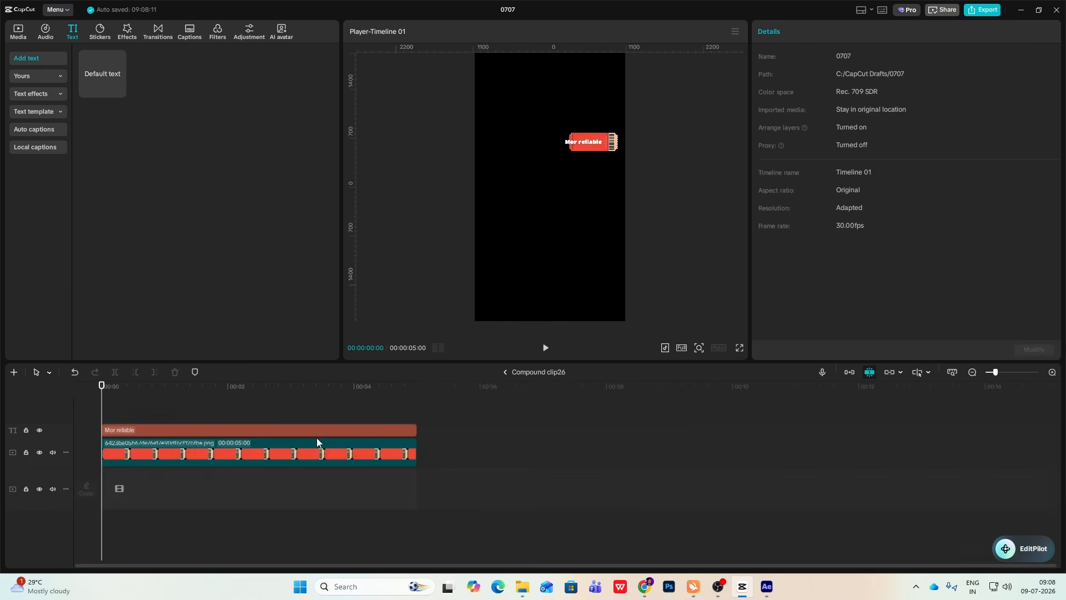
{"action": "left_click", "coordinate": [316, 430]}
{"action": "left_click_drag", "start_coordinate": [803, 82], "coordinate": [783, 84]}
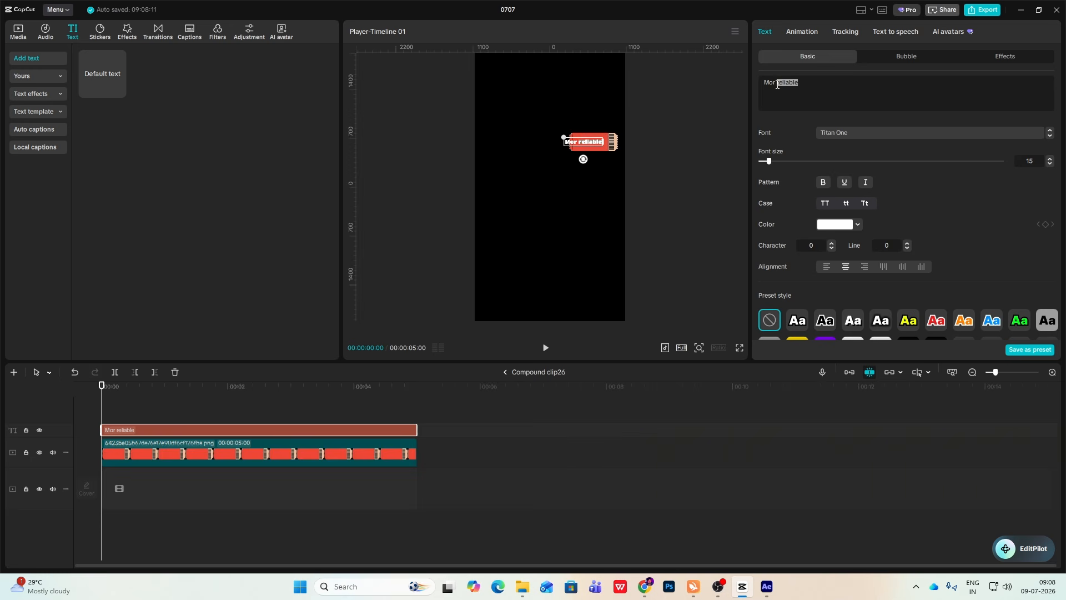
{"action": "type", "text": "e stable"}
{"action": "left_click", "coordinate": [504, 372]}
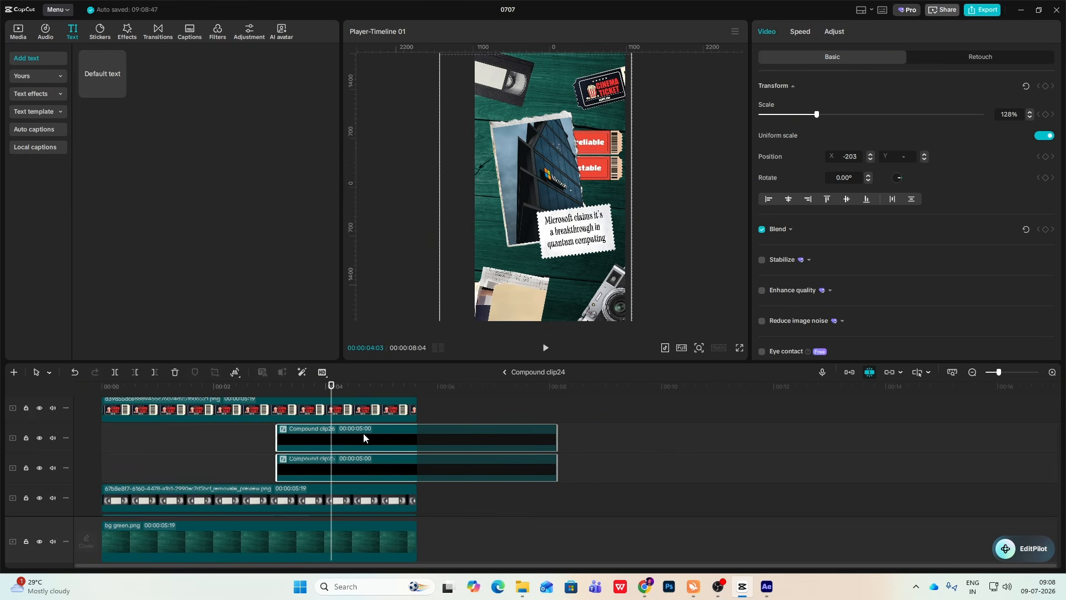
- Add transform keyframes to the "stable" ticket clip at its start and at 00:00:04:06
{"action": "left_click", "coordinate": [266, 442]}
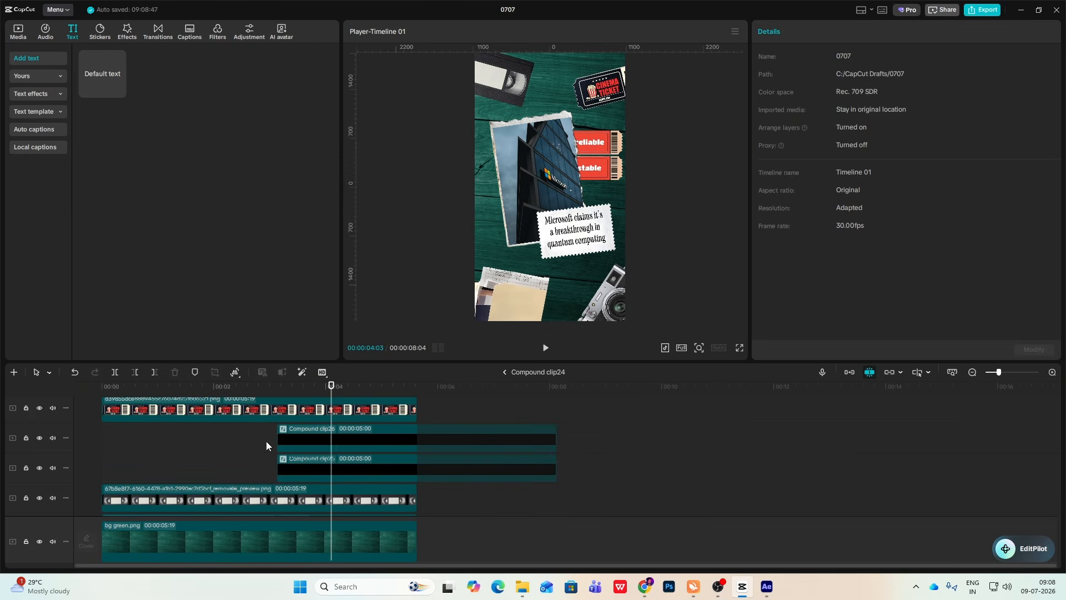
{"action": "left_click", "coordinate": [315, 430]}
{"action": "left_click", "coordinate": [791, 32]}
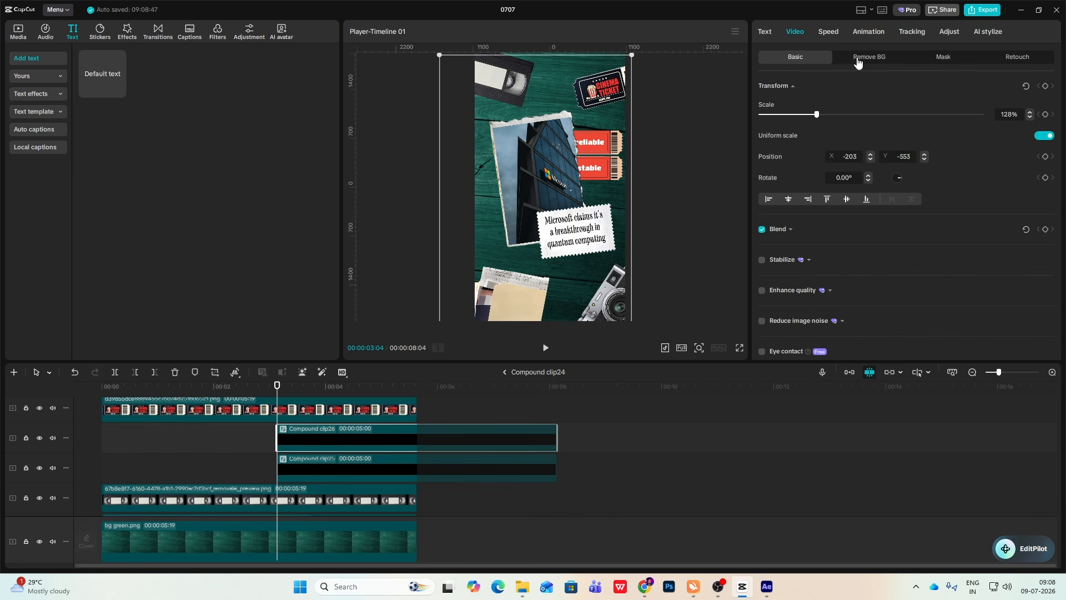
{"action": "left_click", "coordinate": [1045, 86]}
{"action": "left_click_drag", "start_coordinate": [277, 391], "coordinate": [336, 389]}
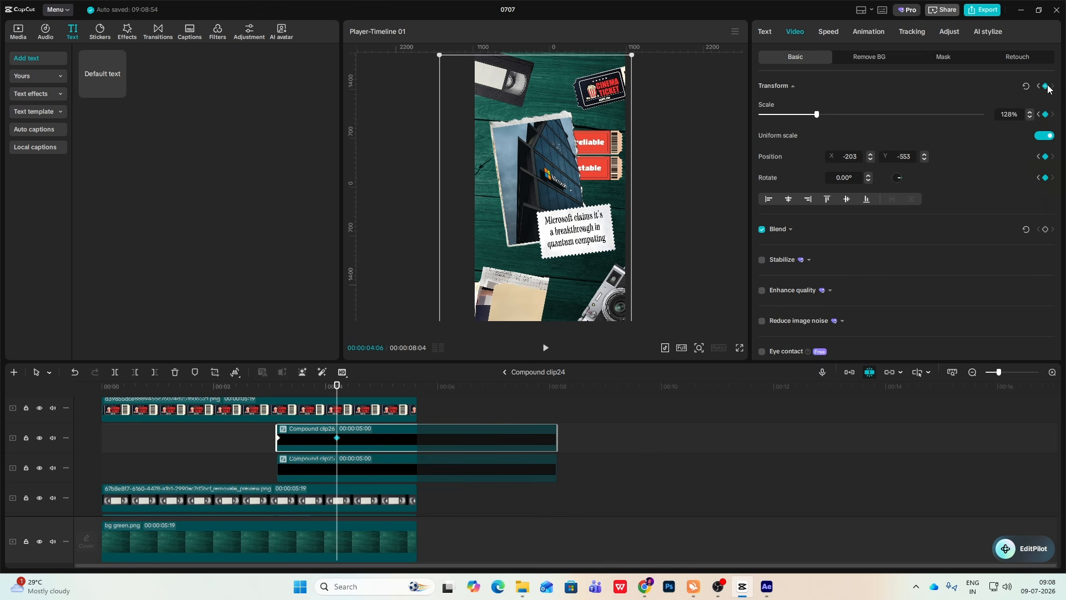
- Place the "stable" ticket behind the building photo at X -925, Y -596 on its first keyframe, and at X -206, Y -620 on its second
{"action": "left_click_drag", "start_coordinate": [338, 392], "coordinate": [279, 396]}
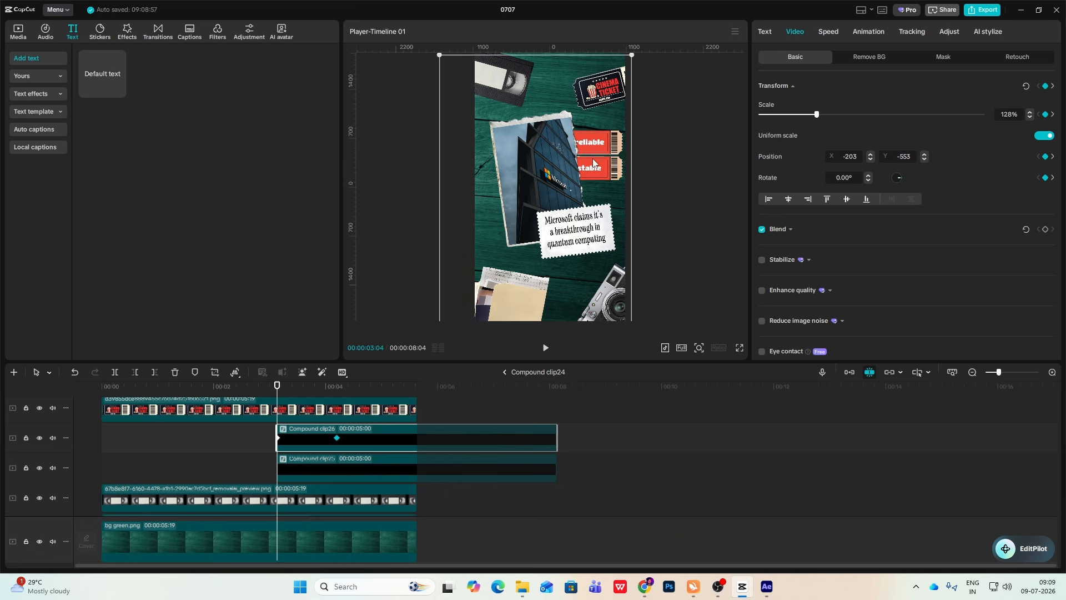
{"action": "left_click_drag", "start_coordinate": [587, 147], "coordinate": [553, 179]}
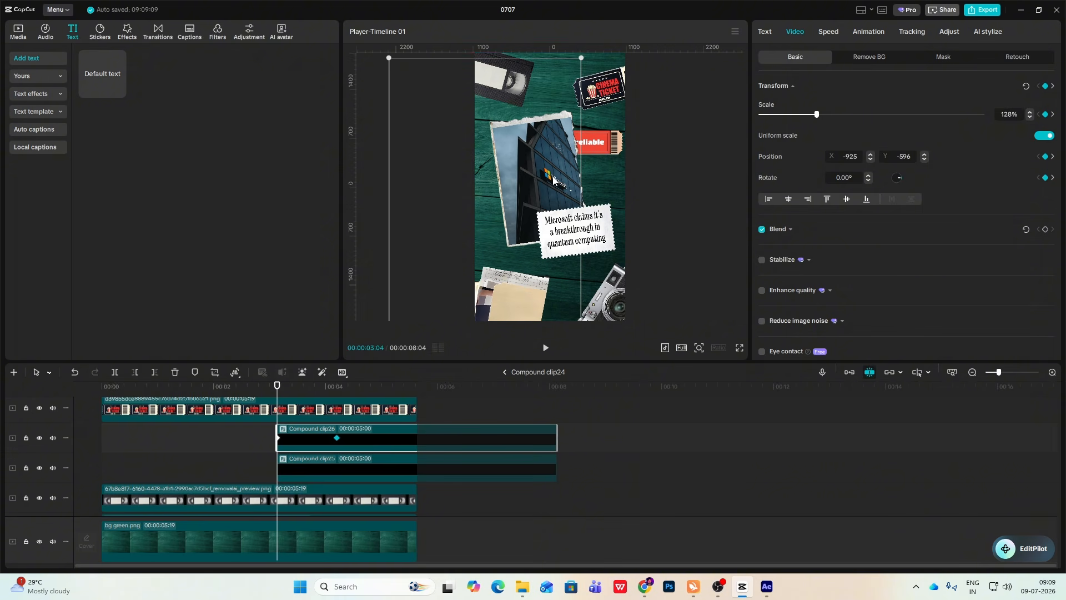
{"action": "left_click_drag", "start_coordinate": [278, 387], "coordinate": [339, 415]}
{"action": "left_click_drag", "start_coordinate": [600, 175], "coordinate": [601, 180]}
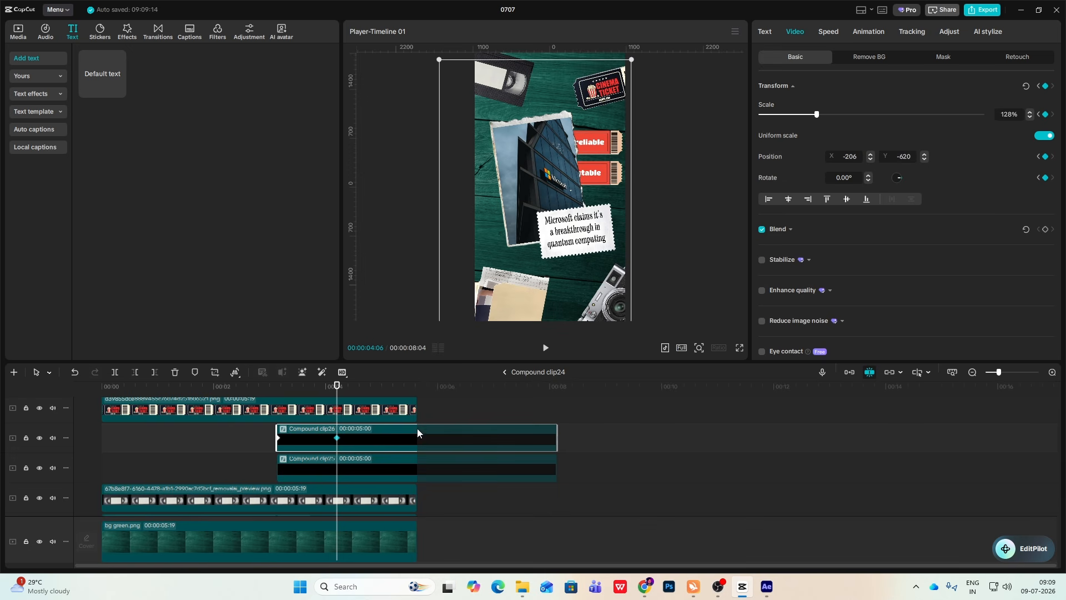
- Open the keyframe graph of the "stable" ticket clip and apply a preset easing curve to its X position
{"action": "key", "text": "alt+k"}
{"action": "scroll", "coordinate": [317, 435], "scroll_direction": "up", "scroll_amount": 2}
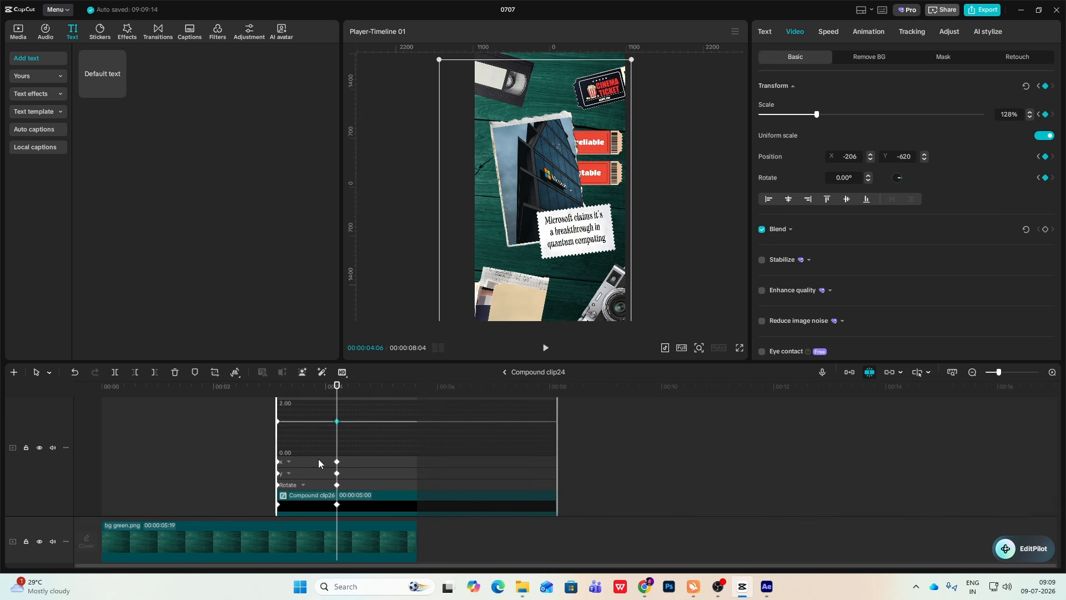
{"action": "left_click", "coordinate": [319, 461]}
{"action": "left_click", "coordinate": [489, 407]}
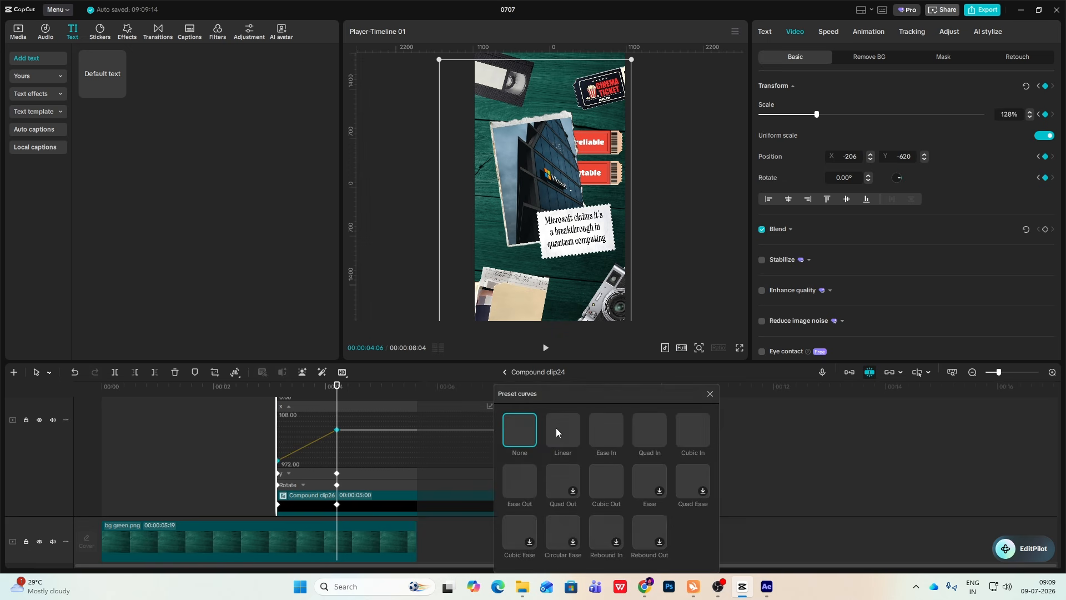
{"action": "left_click", "coordinate": [694, 428]}
{"action": "scroll", "coordinate": [308, 475], "scroll_direction": "down", "scroll_amount": 2}
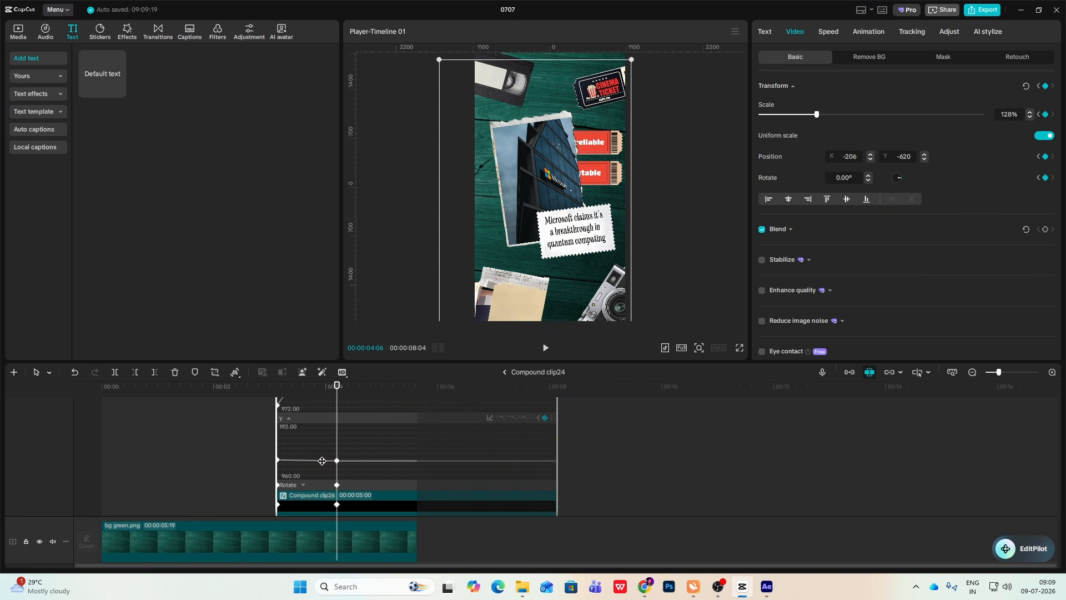
- Apply the Cubic Out curve to the "stable" ticket's Y position and close its keyframe graph
{"action": "left_click", "coordinate": [322, 461]}
{"action": "left_click", "coordinate": [489, 417]}
{"action": "left_click", "coordinate": [599, 479]}
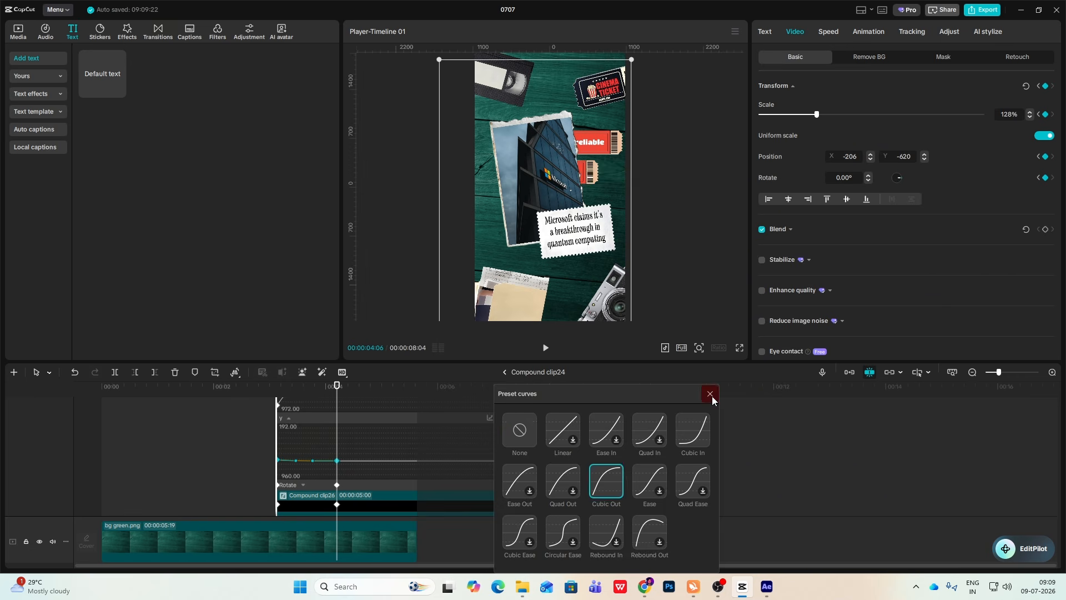
{"action": "left_click", "coordinate": [710, 393]}
{"action": "scroll", "coordinate": [334, 464], "scroll_direction": "up", "scroll_amount": 2}
{"action": "scroll", "coordinate": [335, 464], "scroll_direction": "down", "scroll_amount": 3}
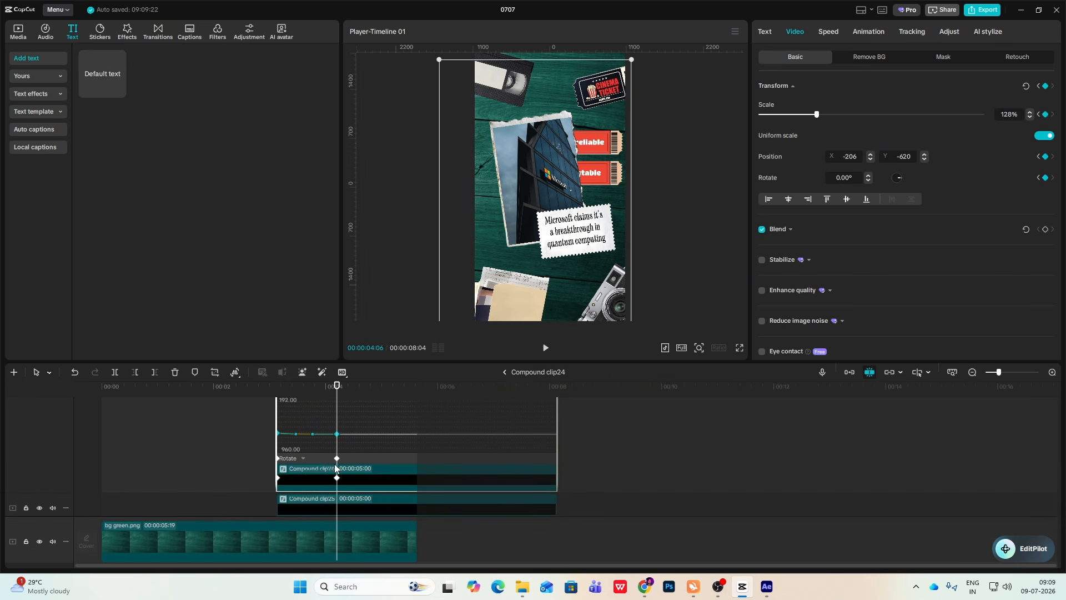
{"action": "key", "text": "alt+k"}
{"action": "scroll", "coordinate": [318, 469], "scroll_direction": "down", "scroll_amount": 3}
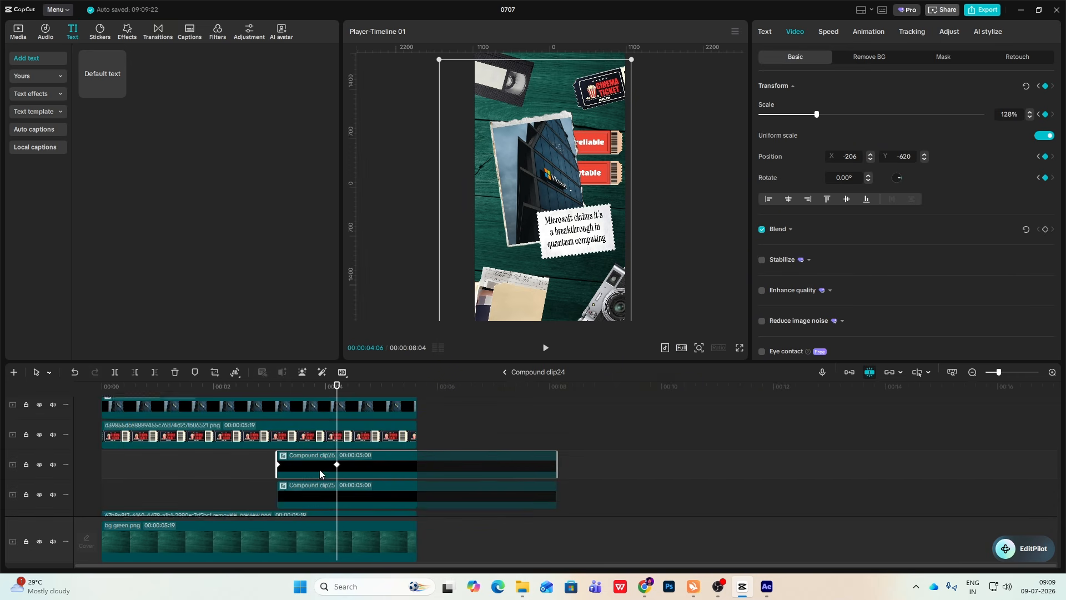
- Keyframe the "reliable" ticket clip at its start and at 00:00:04:03, placing it at X -913, Y -187 on the first keyframe
{"action": "left_click", "coordinate": [267, 448]}
{"action": "left_click", "coordinate": [294, 455]}
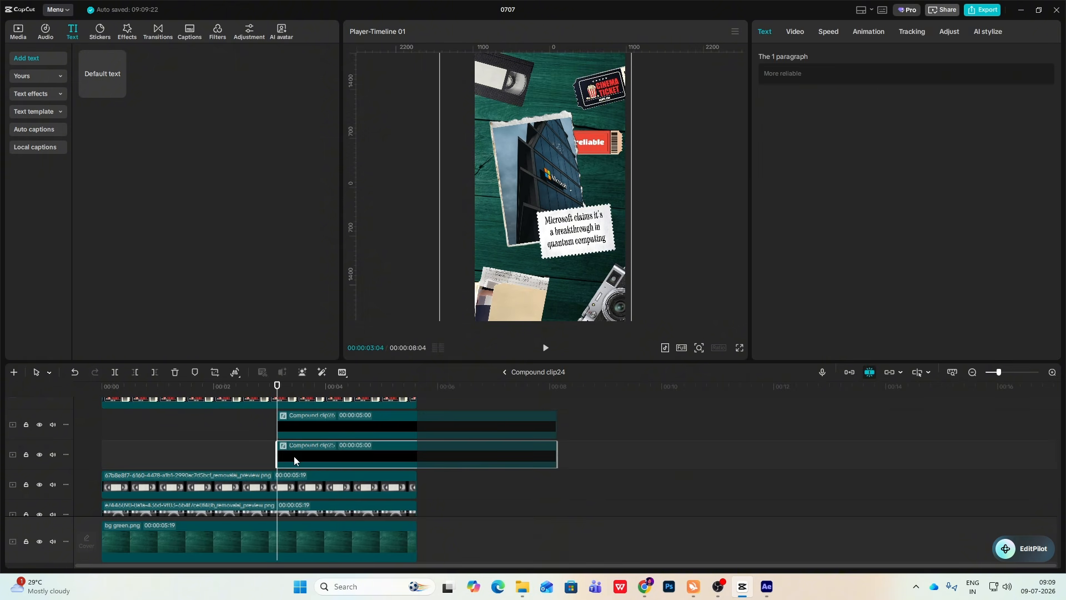
{"action": "left_click", "coordinate": [794, 32]}
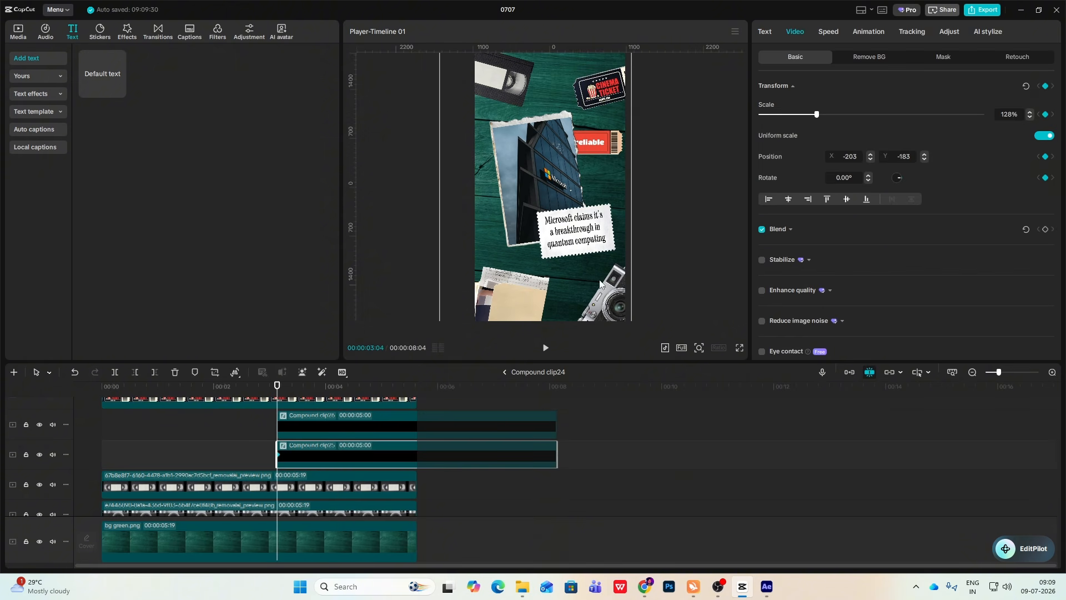
{"action": "mouse_move", "coordinate": [277, 395]}
{"action": "left_mouse_down"}
{"action": "mouse_move", "coordinate": [328, 417]}
{"action": "mouse_move", "coordinate": [331, 394]}
{"action": "mouse_move", "coordinate": [282, 389]}
{"action": "mouse_move", "coordinate": [279, 399]}
{"action": "left_mouse_up"}
{"action": "left_click", "coordinate": [1046, 87]}
{"action": "left_click_drag", "start_coordinate": [595, 145], "coordinate": [553, 209]}
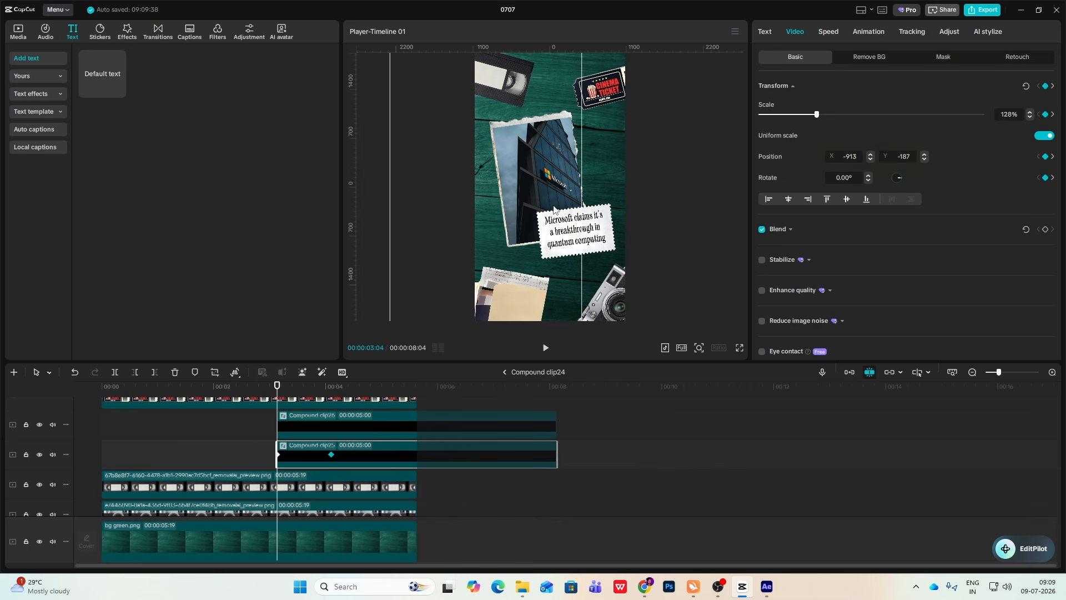
- Apply the Cubic Out curve to the "reliable" ticket's X position and close its keyframe graph
{"action": "key", "text": "alt+k"}
{"action": "left_click", "coordinate": [290, 451]}
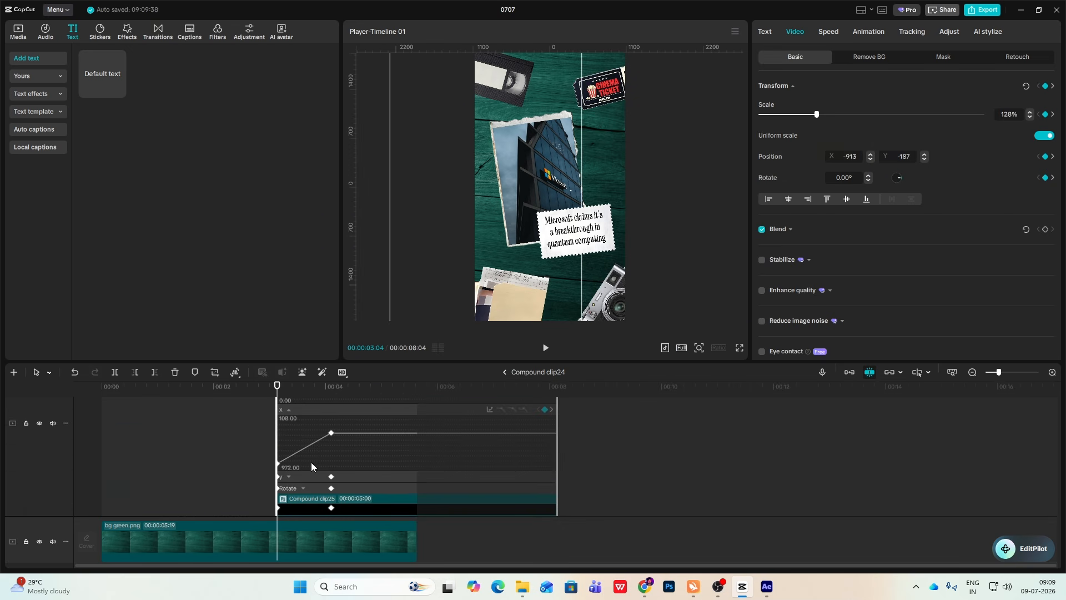
{"action": "left_click", "coordinate": [310, 448]}
{"action": "left_click", "coordinate": [490, 410]}
{"action": "left_click", "coordinate": [605, 484]}
{"action": "key", "text": "space"}
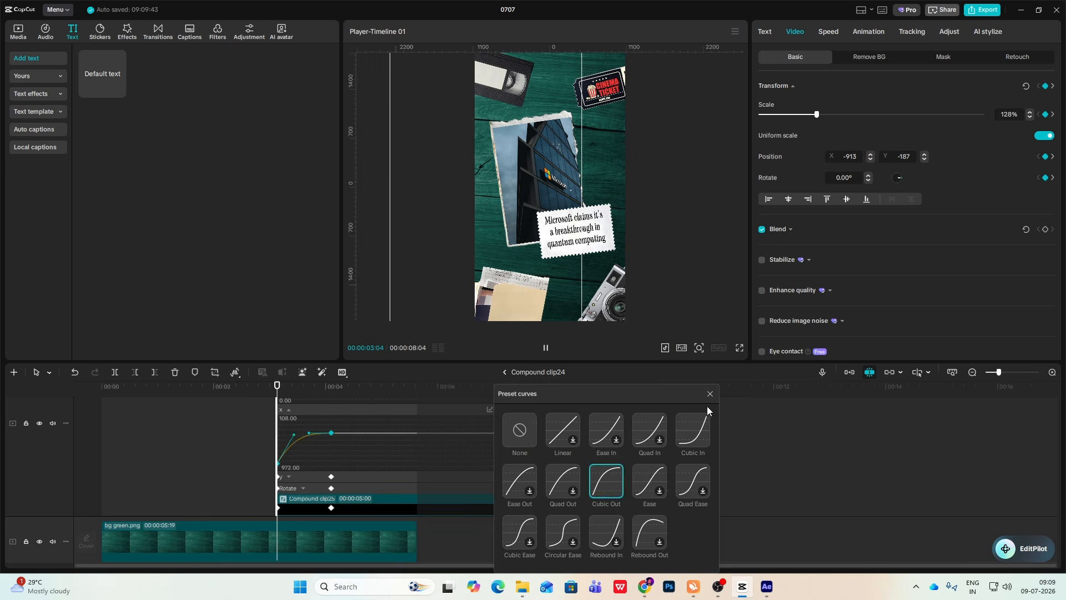
{"action": "left_click", "coordinate": [709, 394]}
{"action": "key", "text": "alt+k"}
{"action": "key", "text": "space"}
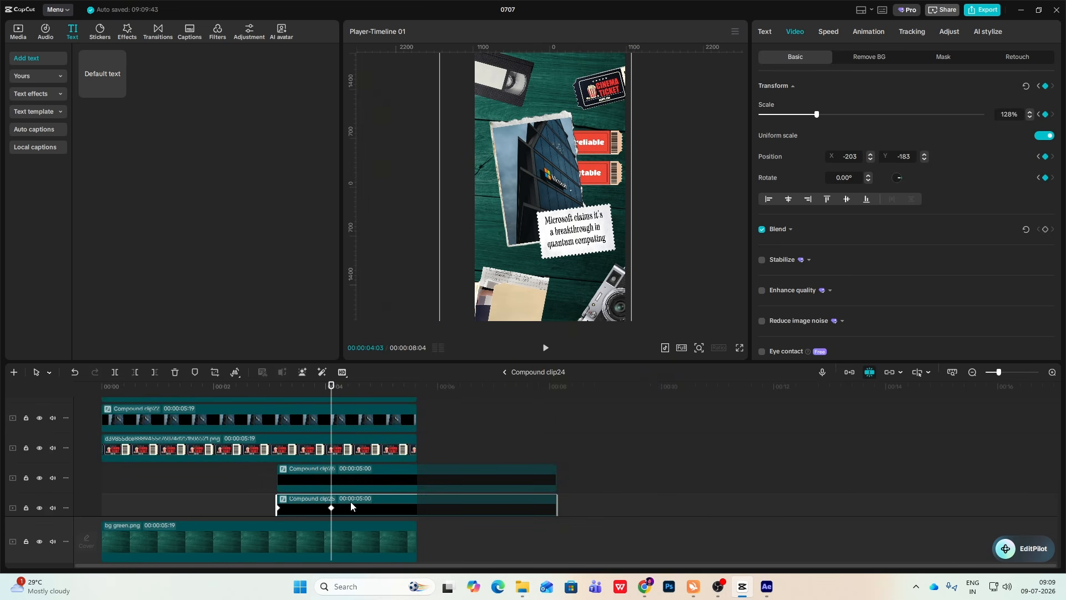
- Shift the "stable" ticket clip later so it starts after the "reliable" ticket, and play the staggered slide-outs
{"action": "left_click_drag", "start_coordinate": [347, 477], "coordinate": [373, 481]}
{"action": "left_click", "coordinate": [276, 481]}
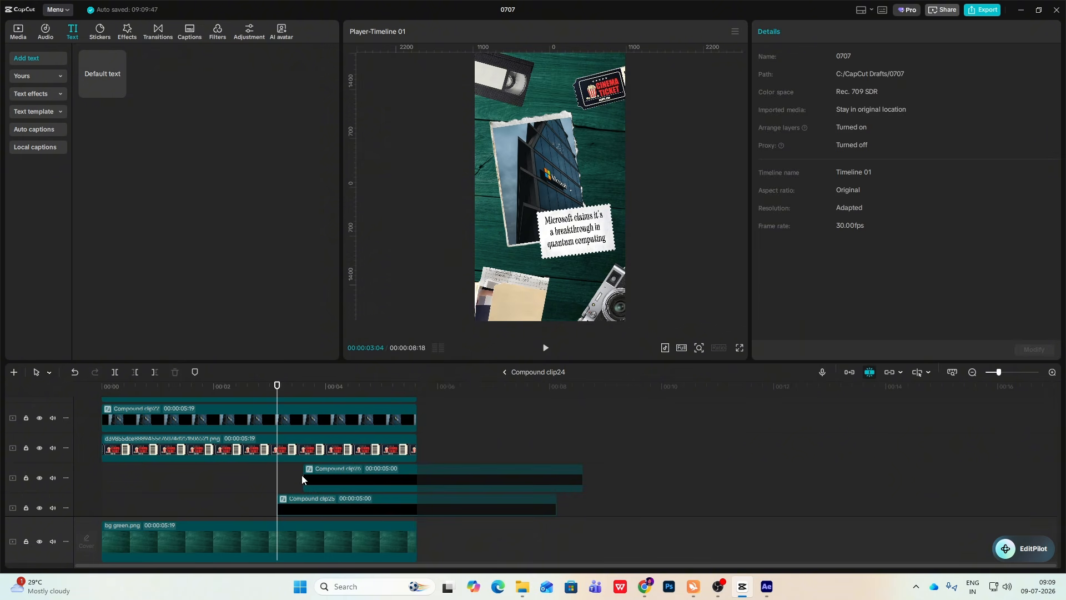
{"action": "key", "text": "space"}
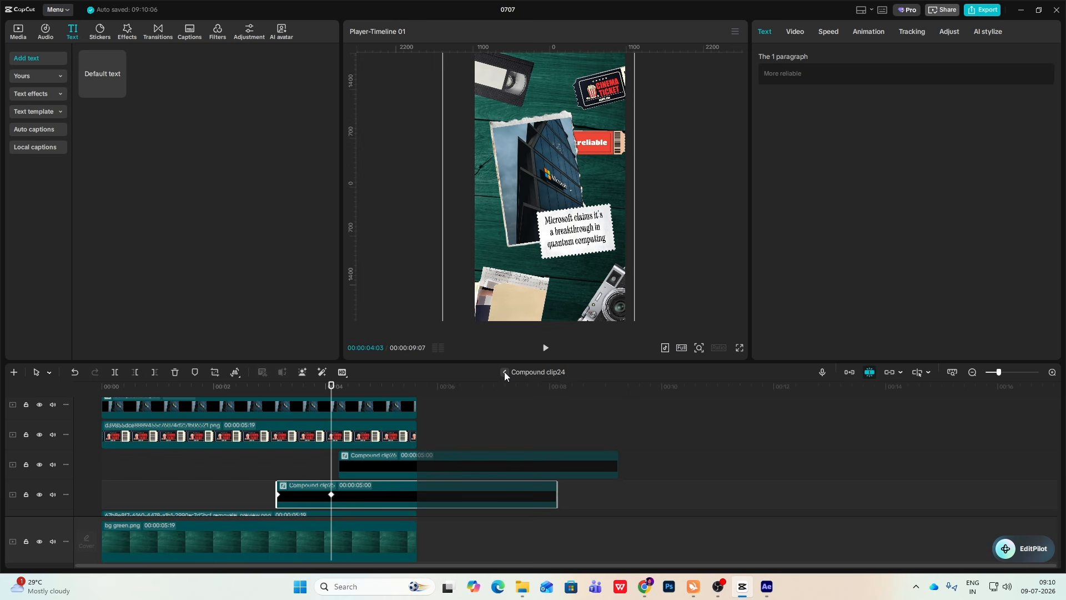
- Return to the main timeline and play the collage compound clip from 00:00:09:10
{"action": "left_click", "coordinate": [504, 372]}
{"action": "left_click", "coordinate": [334, 416]}
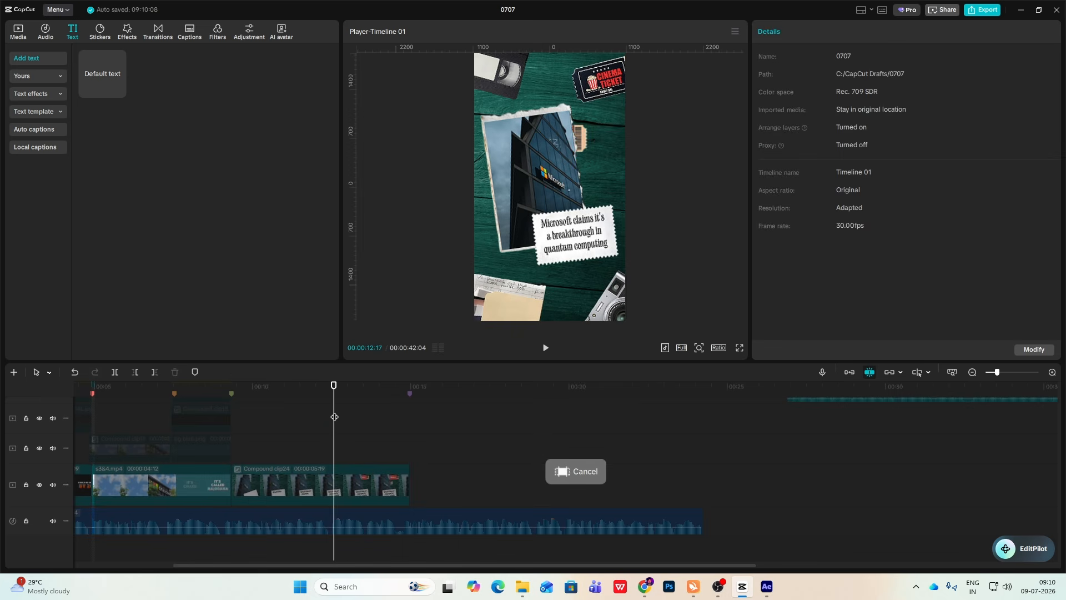
{"action": "left_click_drag", "start_coordinate": [334, 416], "coordinate": [231, 429]}
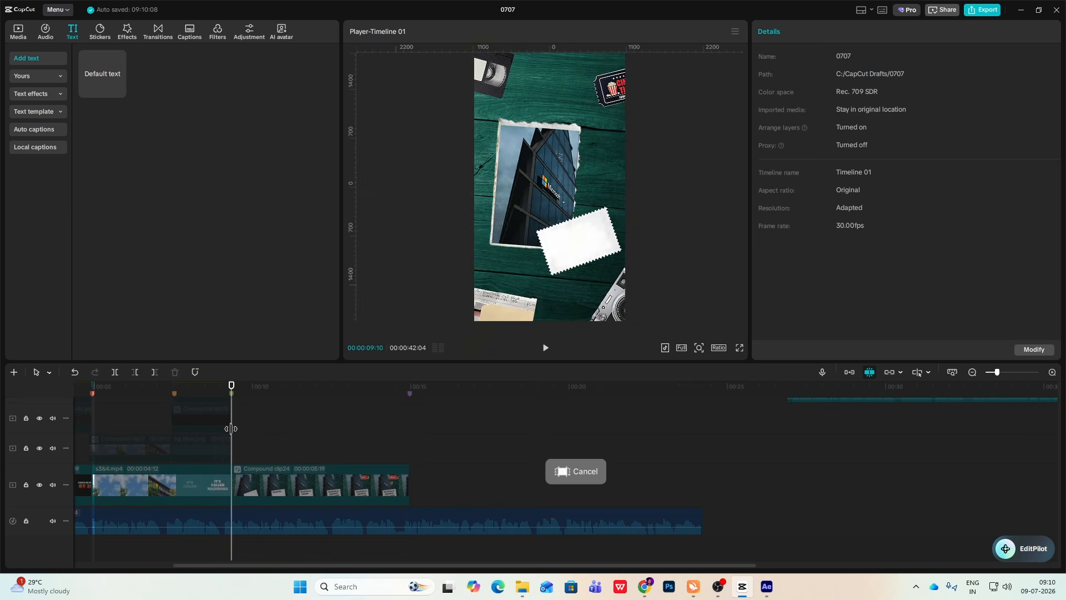
{"action": "key", "text": "space"}
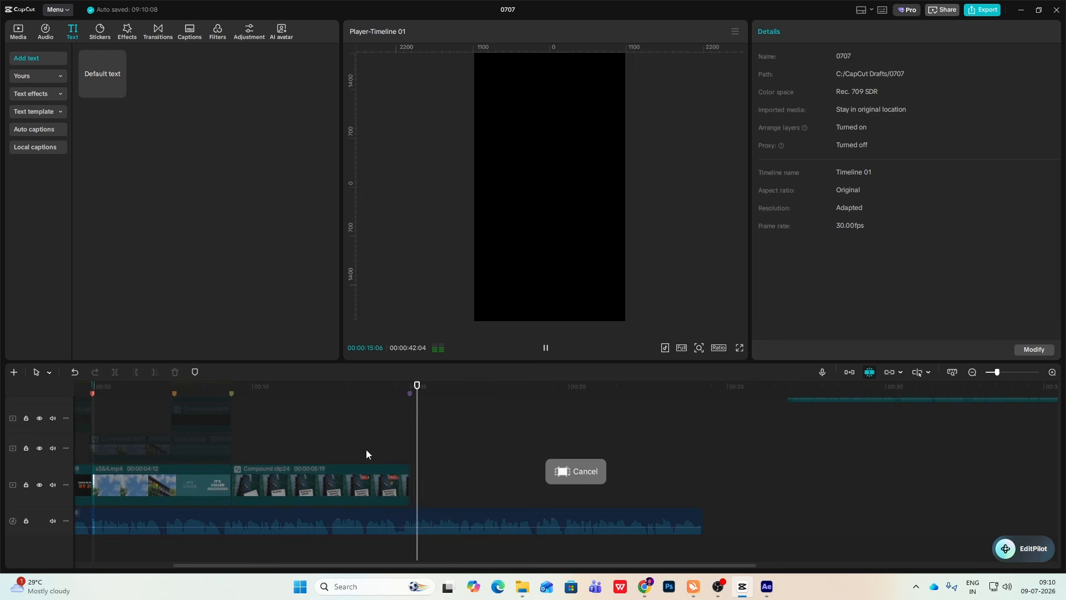
- Extend the two texture overlay clips to the end of the collage compound clip and scrub through the result
{"action": "left_click", "coordinate": [300, 447]}
{"action": "scroll", "coordinate": [284, 440], "scroll_direction": "up", "scroll_amount": 2}
{"action": "left_click_drag", "start_coordinate": [261, 461], "coordinate": [409, 446]}
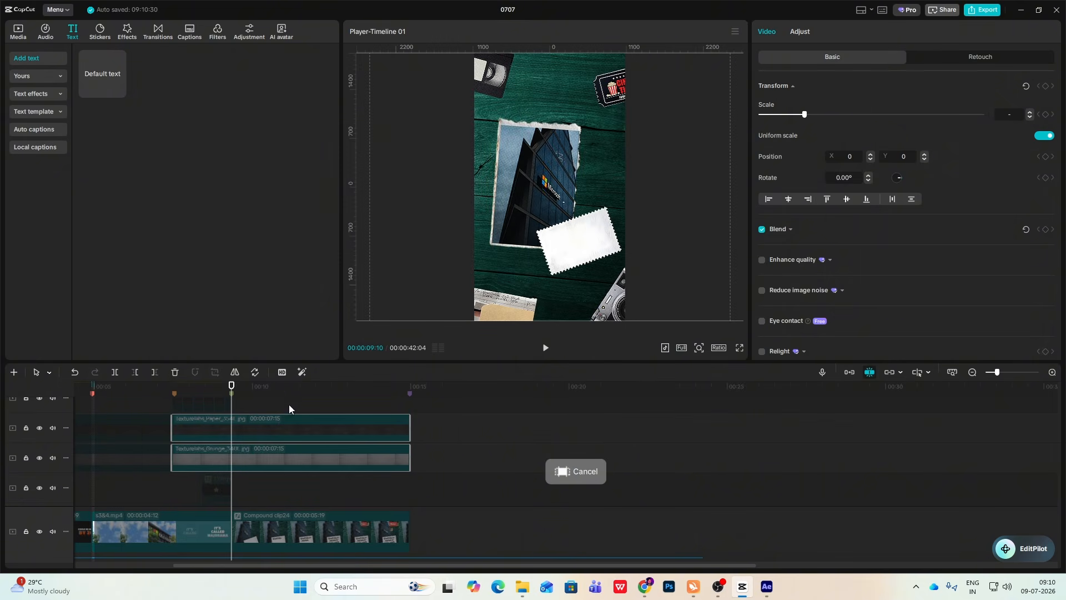
{"action": "left_click_drag", "start_coordinate": [232, 391], "coordinate": [395, 438]}
{"action": "key", "text": "Delete"}
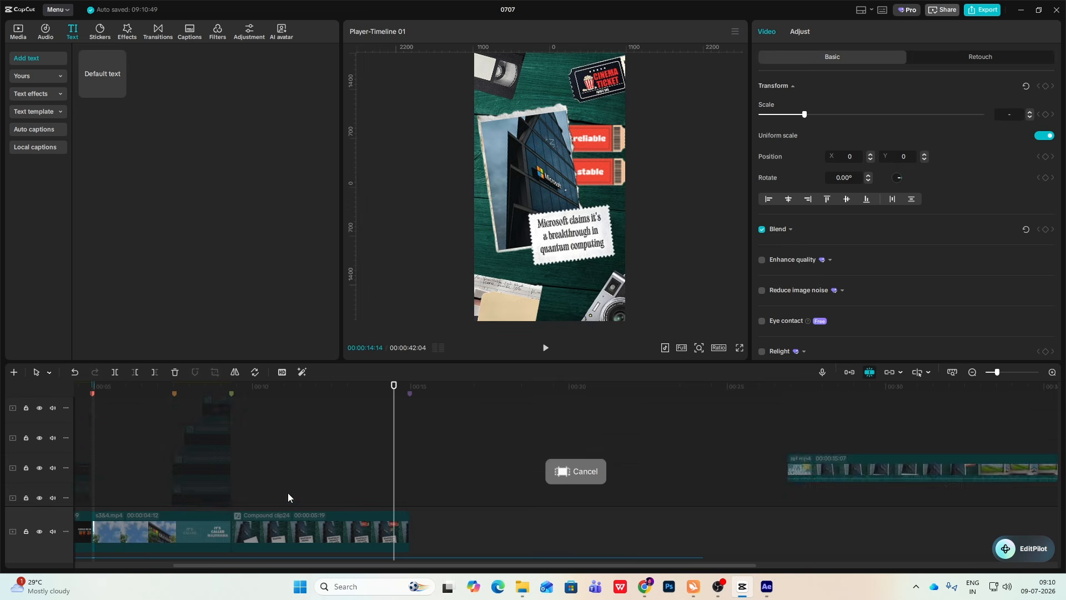
{"action": "left_click_drag", "start_coordinate": [255, 439], "coordinate": [430, 491]}
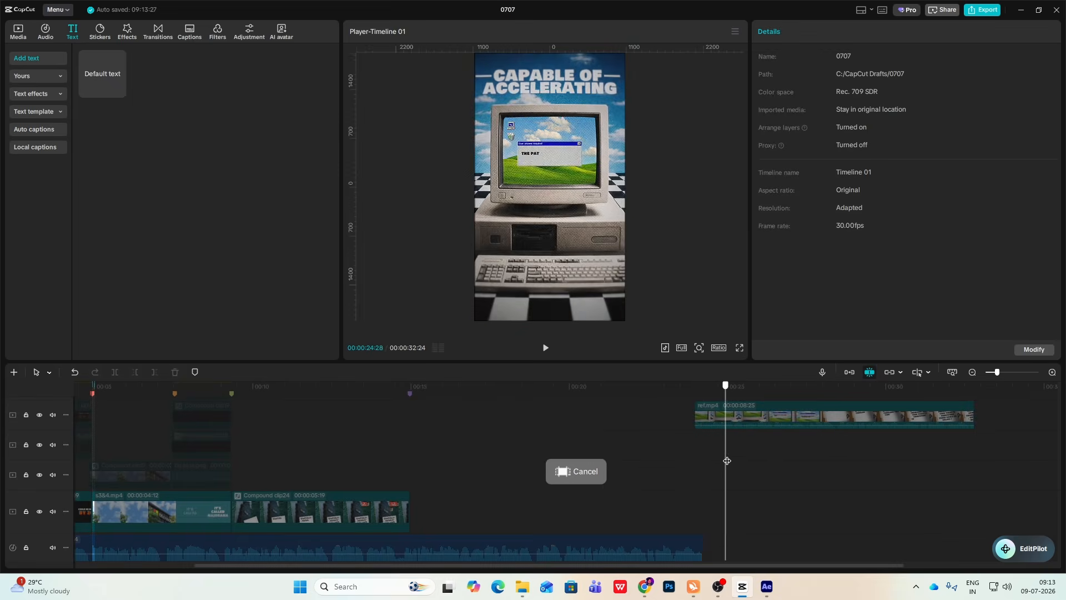
- Place the retro computer image directly after the collage compound clip on the main track, ending it at 00:00:18:29
{"action": "left_click_drag", "start_coordinate": [725, 469], "coordinate": [696, 477]}
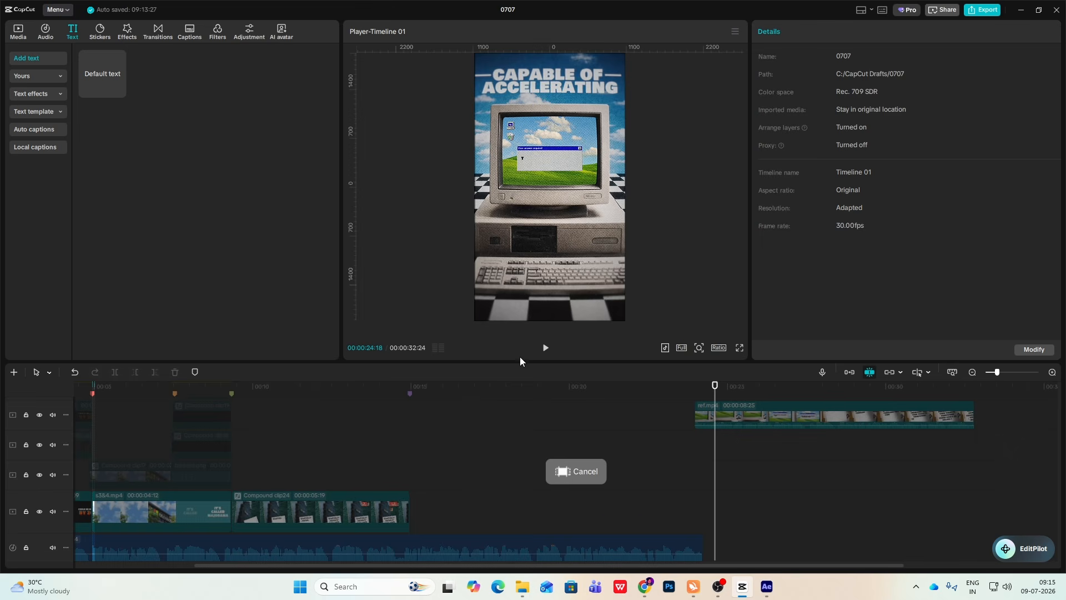
{"action": "left_click", "coordinate": [20, 35]}
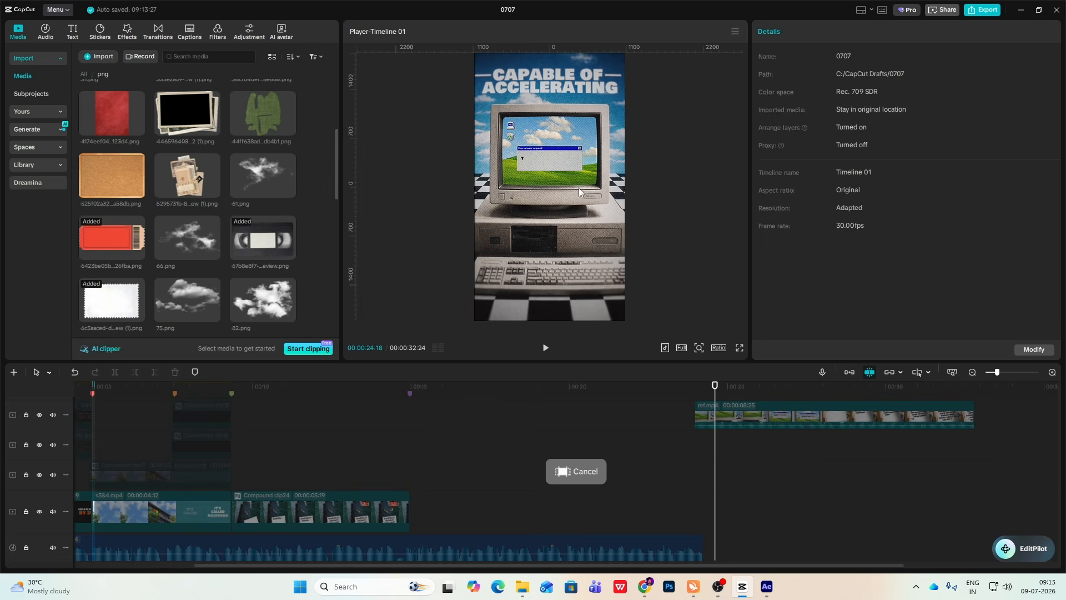
{"action": "scroll", "coordinate": [242, 183], "scroll_direction": "down", "scroll_amount": 5}
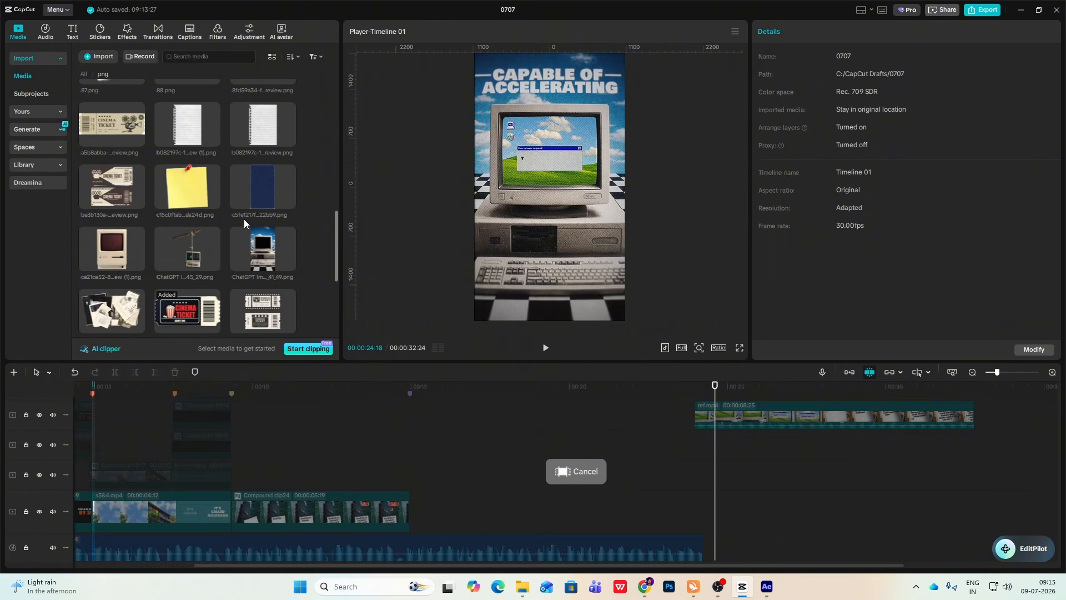
{"action": "mouse_move", "coordinate": [245, 229]}
{"action": "left_mouse_down"}
{"action": "mouse_move", "coordinate": [392, 362]}
{"action": "mouse_move", "coordinate": [411, 506]}
{"action": "left_mouse_up"}
- Add a timeline marker at 00:00:18:29 and scale the computer image to 105%
{"action": "left_click", "coordinate": [541, 499]}
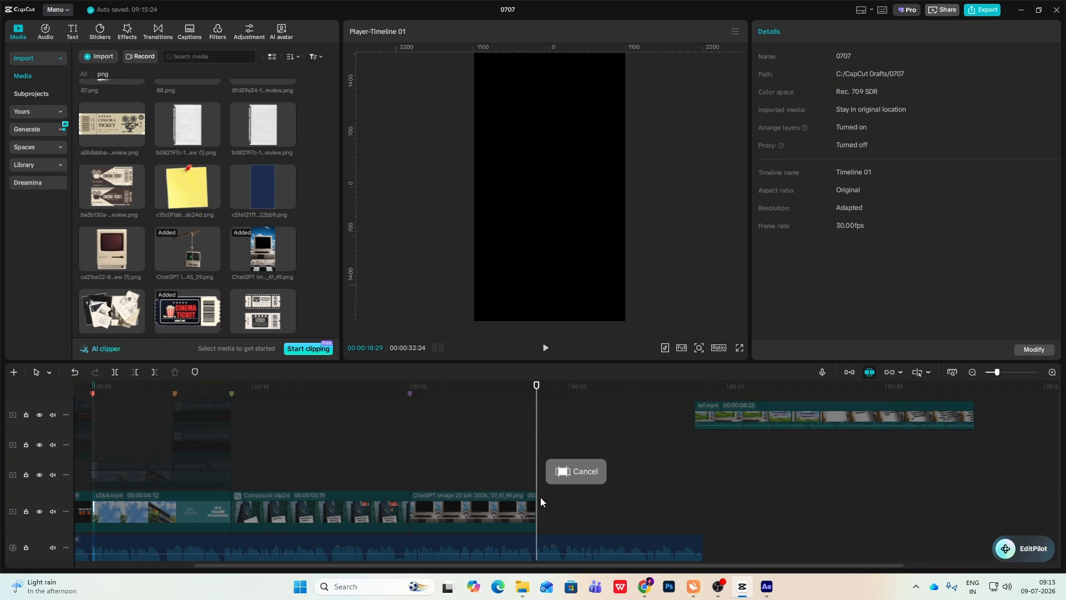
{"action": "key", "text": "m"}
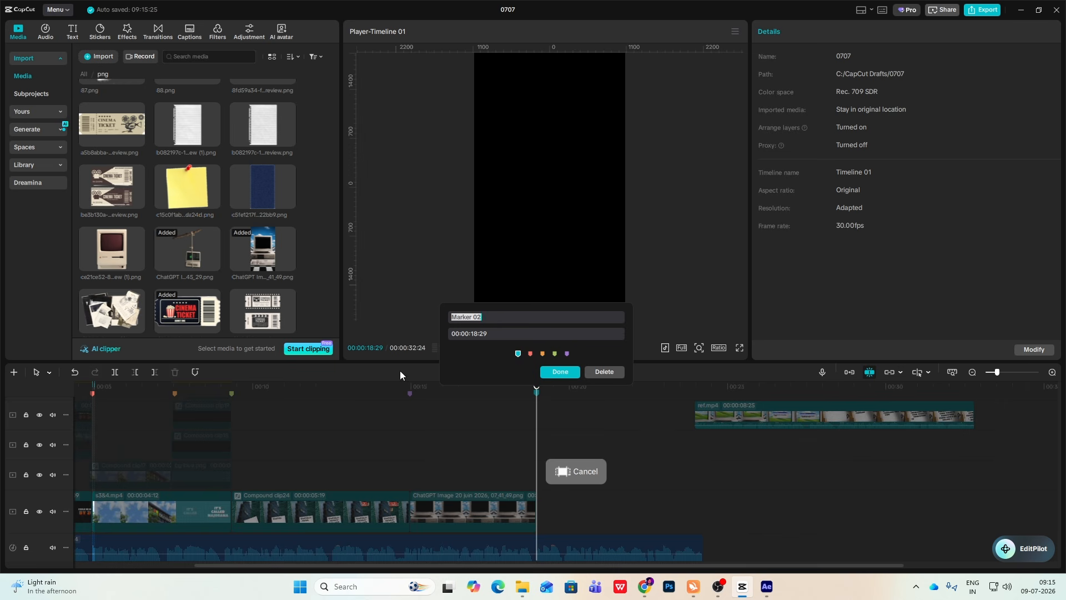
{"action": "type", "text": "s"}
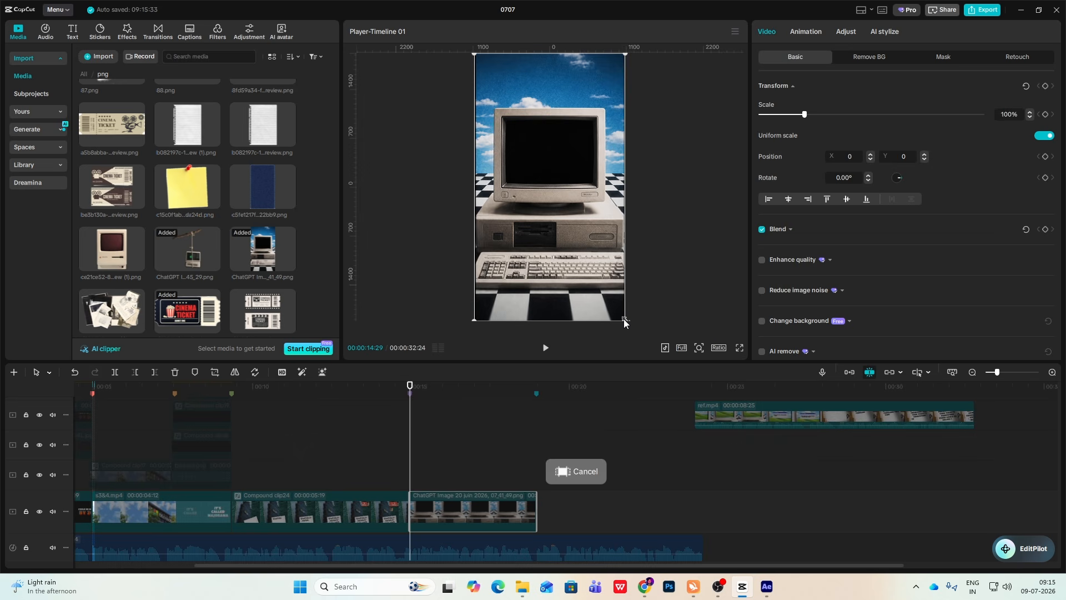
{"action": "mouse_move", "coordinate": [624, 318]}
{"action": "left_mouse_down"}
{"action": "mouse_move", "coordinate": [634, 326]}
{"action": "mouse_move", "coordinate": [637, 310]}
{"action": "left_mouse_up"}
{"action": "left_click", "coordinate": [661, 317]}
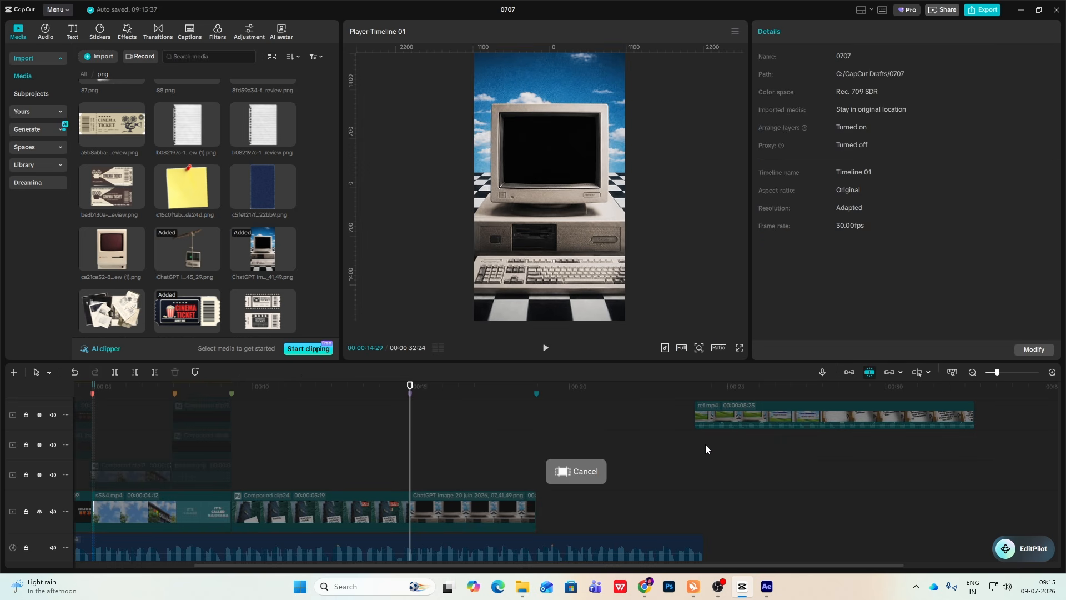
- Add the green hills image "téléchargement (14).jpg" from the jpg folder beneath the computer image, starting at the same time
{"action": "left_click", "coordinate": [721, 448]}
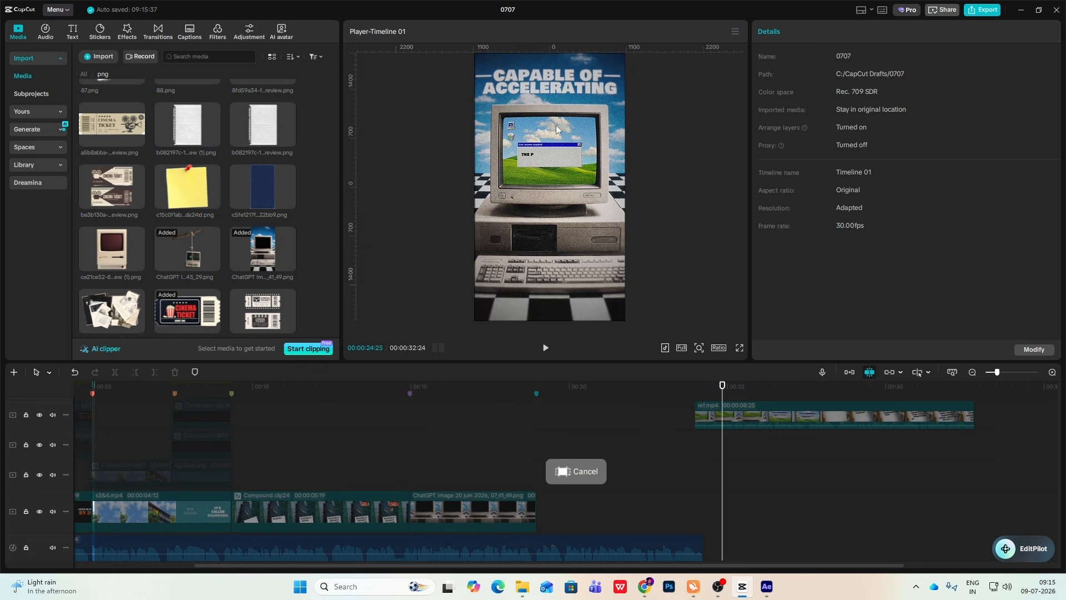
{"action": "scroll", "coordinate": [170, 188], "scroll_direction": "up", "scroll_amount": 5}
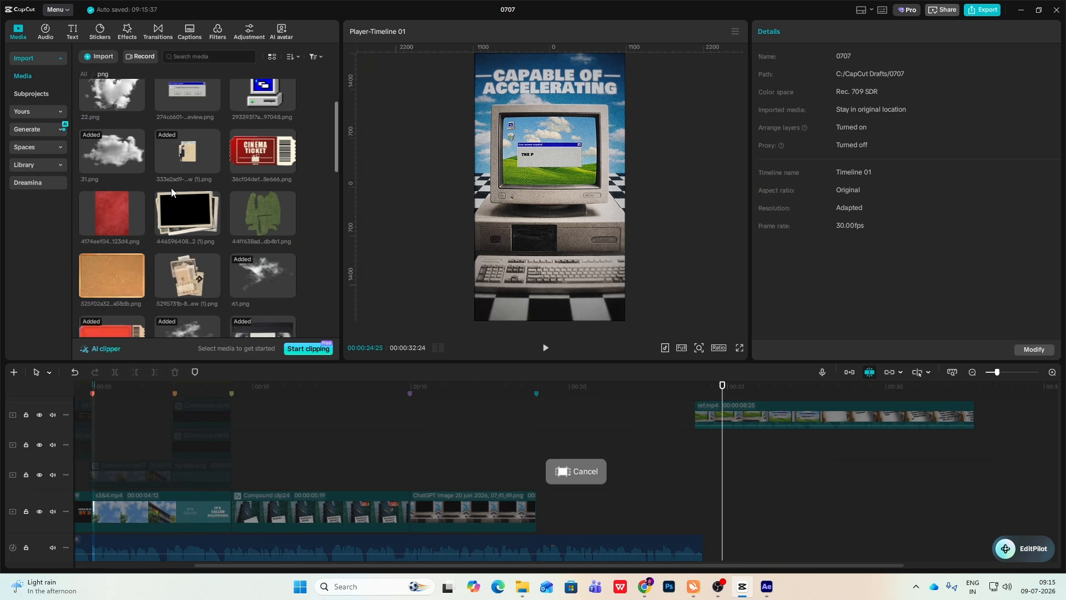
{"action": "scroll", "coordinate": [170, 189], "scroll_direction": "up", "scroll_amount": 3}
{"action": "left_click", "coordinate": [83, 74]}
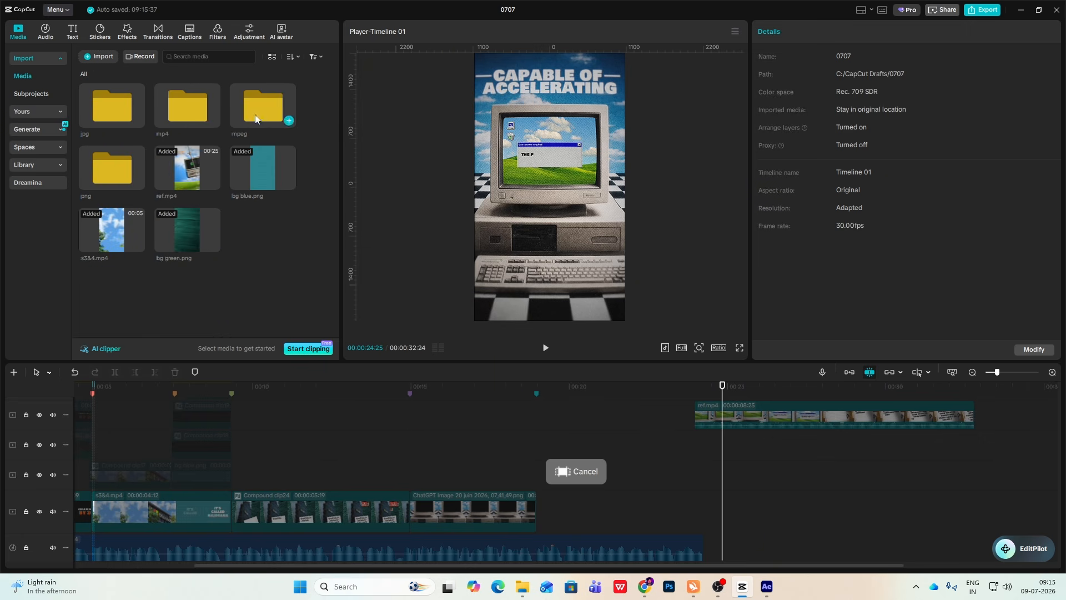
{"action": "double_click", "coordinate": [121, 111]}
{"action": "scroll", "coordinate": [175, 182], "scroll_direction": "down", "scroll_amount": 3}
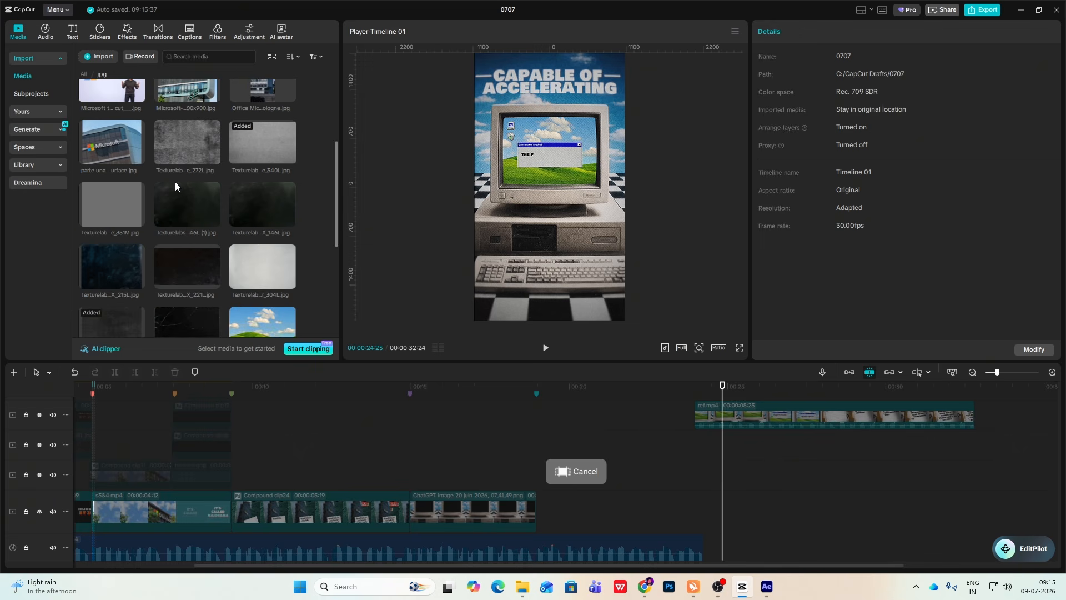
{"action": "scroll", "coordinate": [175, 182], "scroll_direction": "down", "scroll_amount": 3}
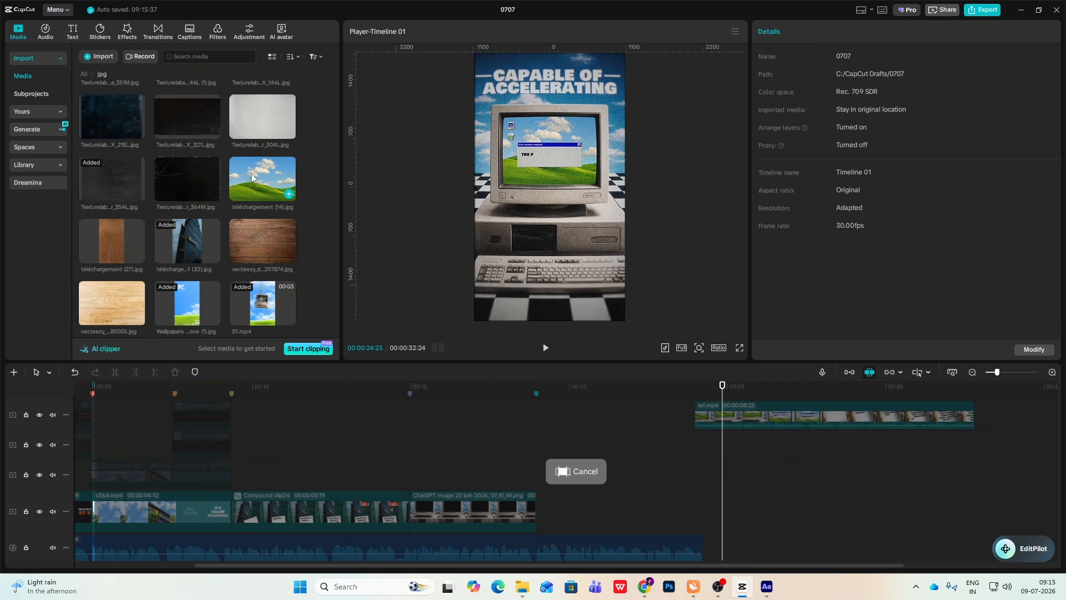
{"action": "left_click_drag", "start_coordinate": [252, 178], "coordinate": [425, 454]}
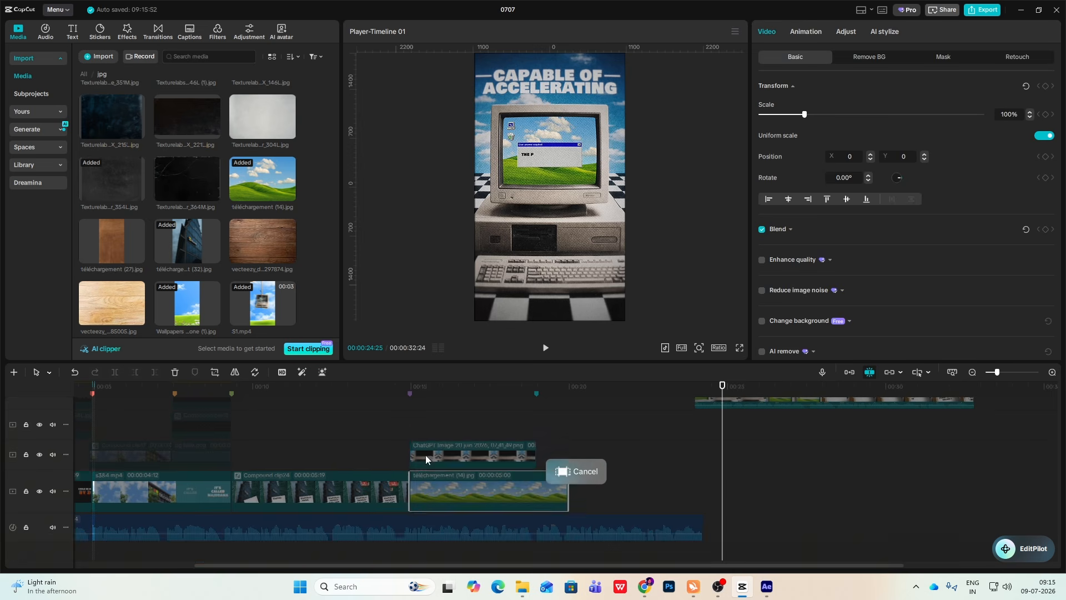
- Add a rectangle mask to the computer image clip
{"action": "left_click", "coordinate": [428, 452]}
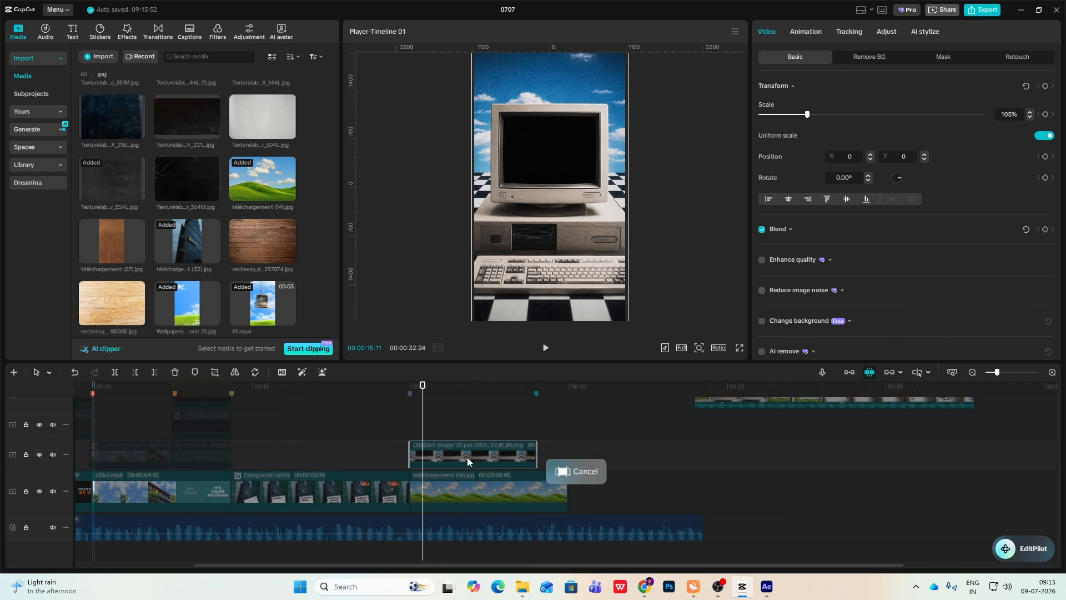
{"action": "left_click", "coordinate": [946, 61]}
{"action": "left_click", "coordinate": [780, 105]}
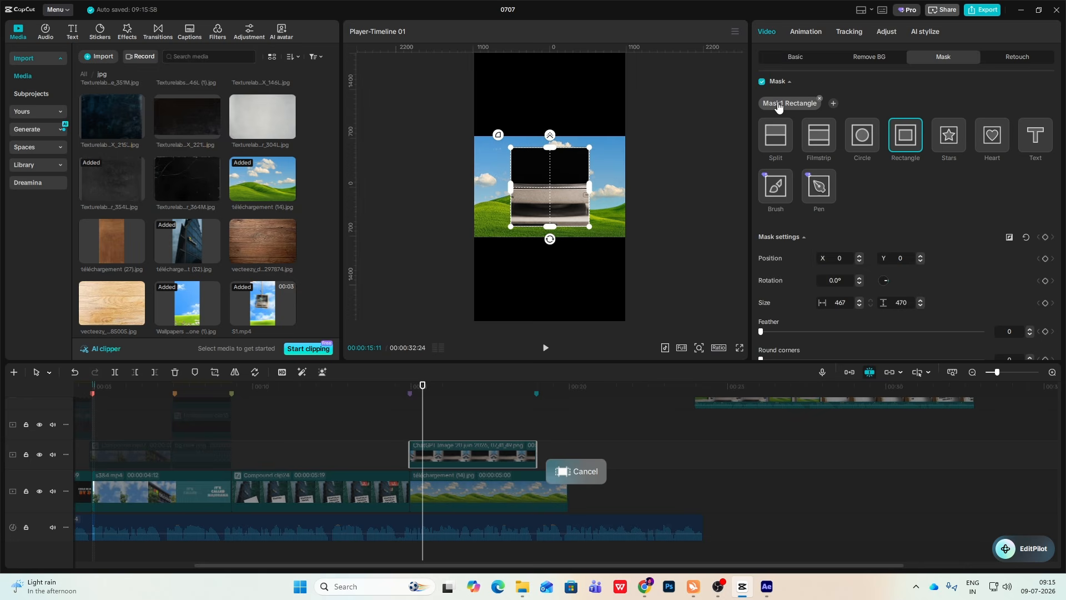
- Replace the rectangle mask with an inverted pen mask around the computer's screen, and reposition the green hills image behind the cut-out
{"action": "left_click", "coordinate": [820, 192]}
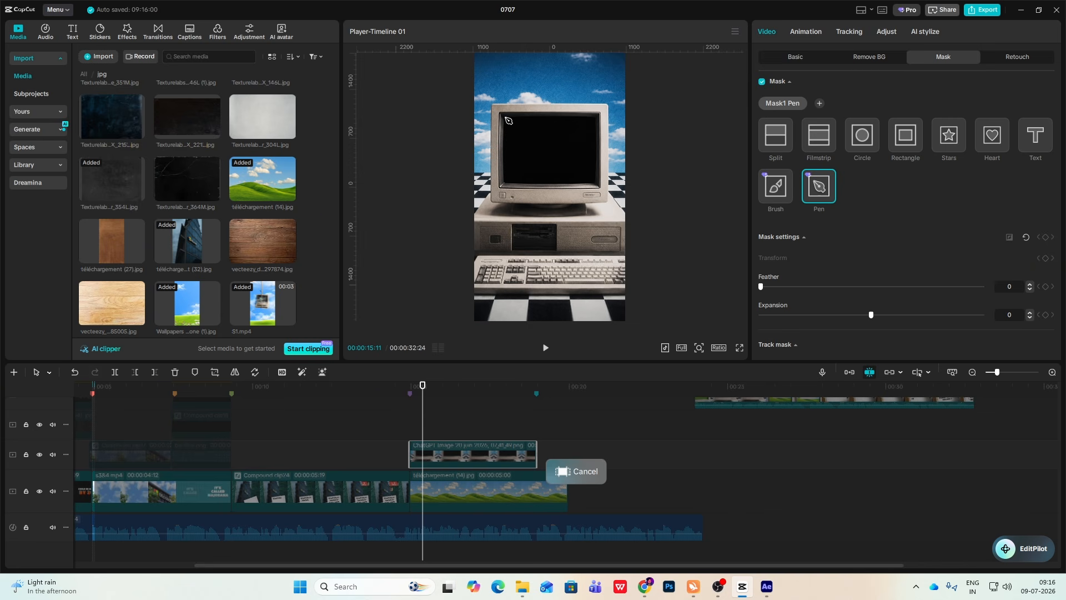
{"action": "left_click", "coordinate": [597, 118]}
{"action": "left_click", "coordinate": [596, 183]}
{"action": "left_click", "coordinate": [505, 184]}
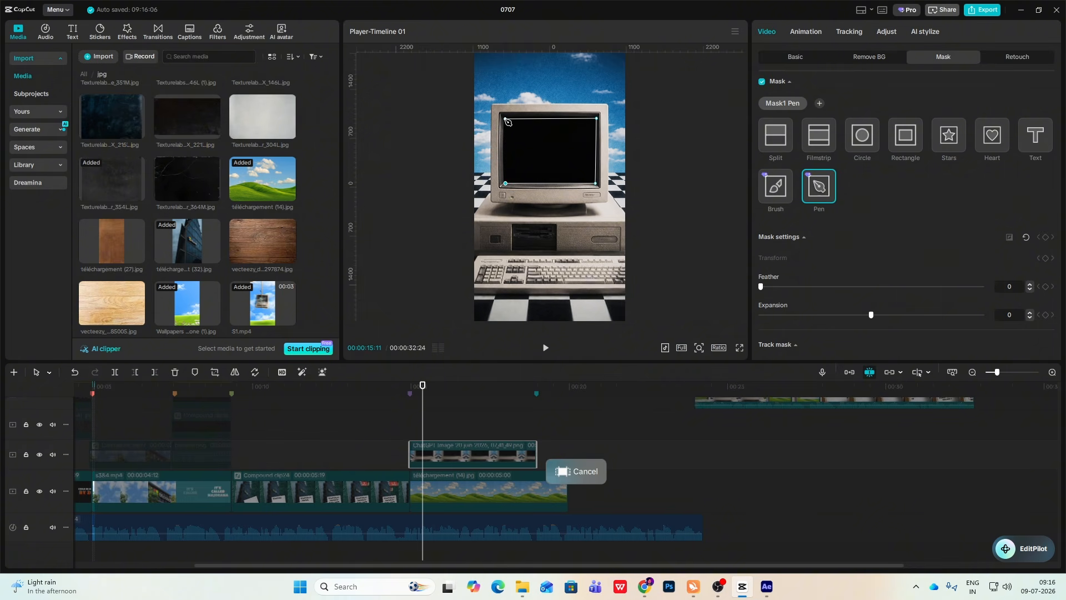
{"action": "left_click", "coordinate": [505, 119]}
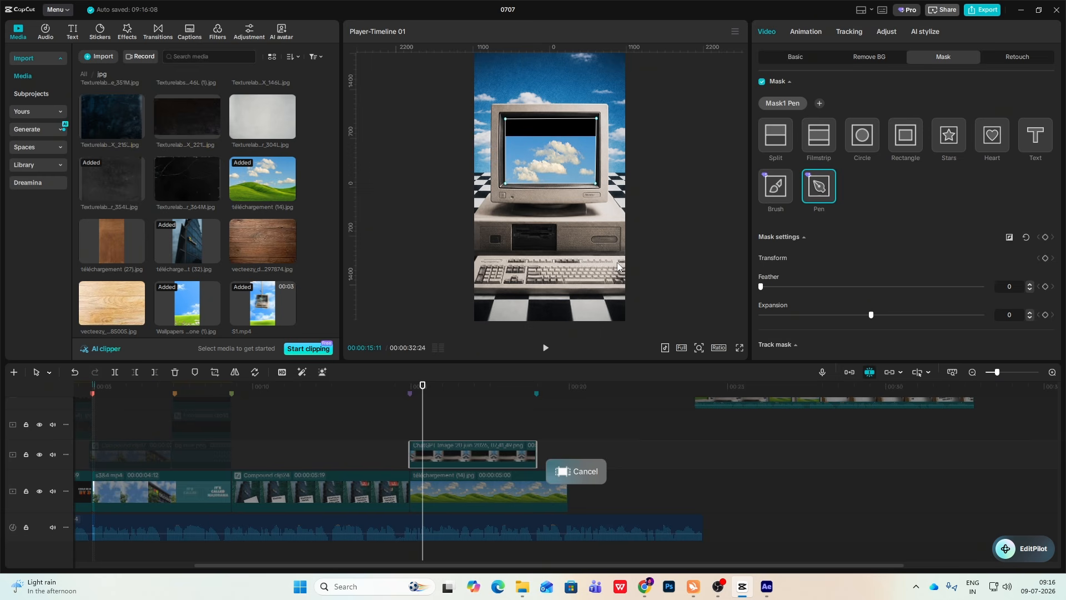
{"action": "left_click", "coordinate": [544, 221]}
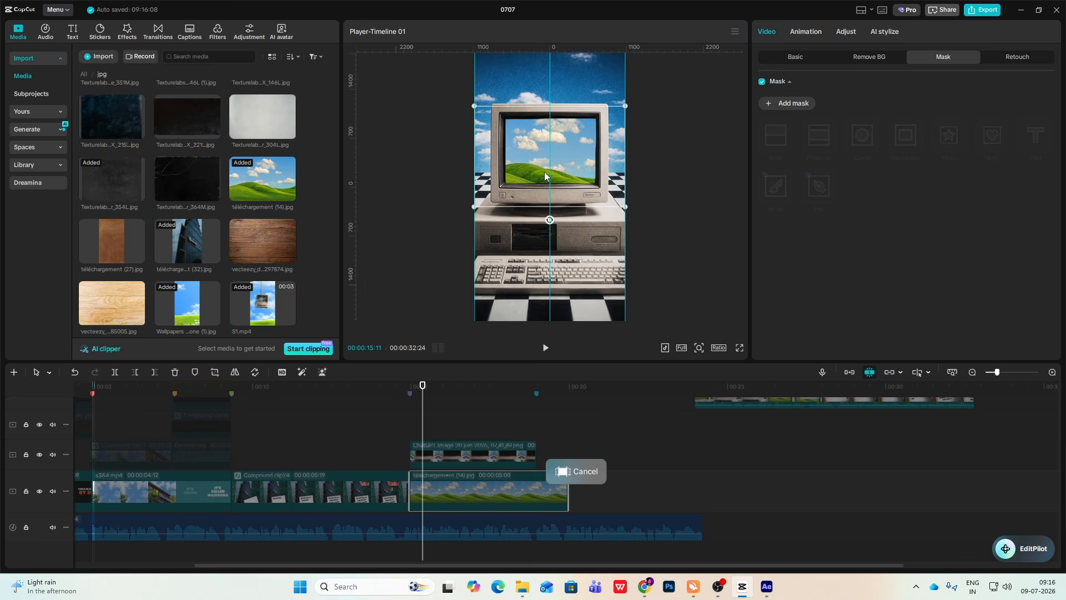
- Add the recycle bin and small computer icon images from the png folder beneath the retro computer clip, placing them as desktop icons on its screen
{"action": "left_click", "coordinate": [733, 438]}
{"action": "left_click", "coordinate": [728, 438]}
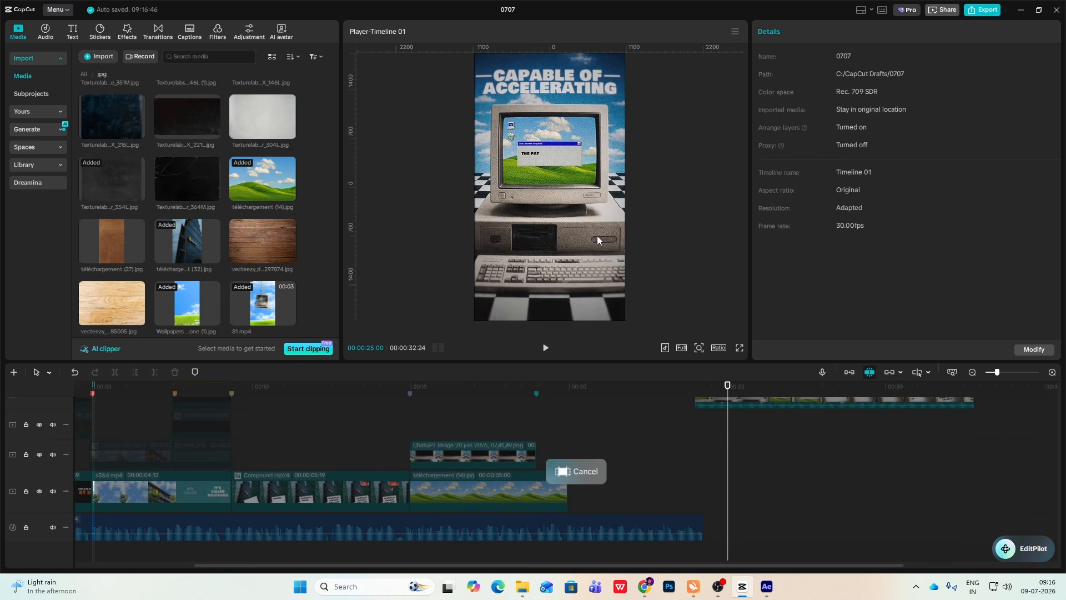
{"action": "scroll", "coordinate": [191, 222], "scroll_direction": "up", "scroll_amount": 6}
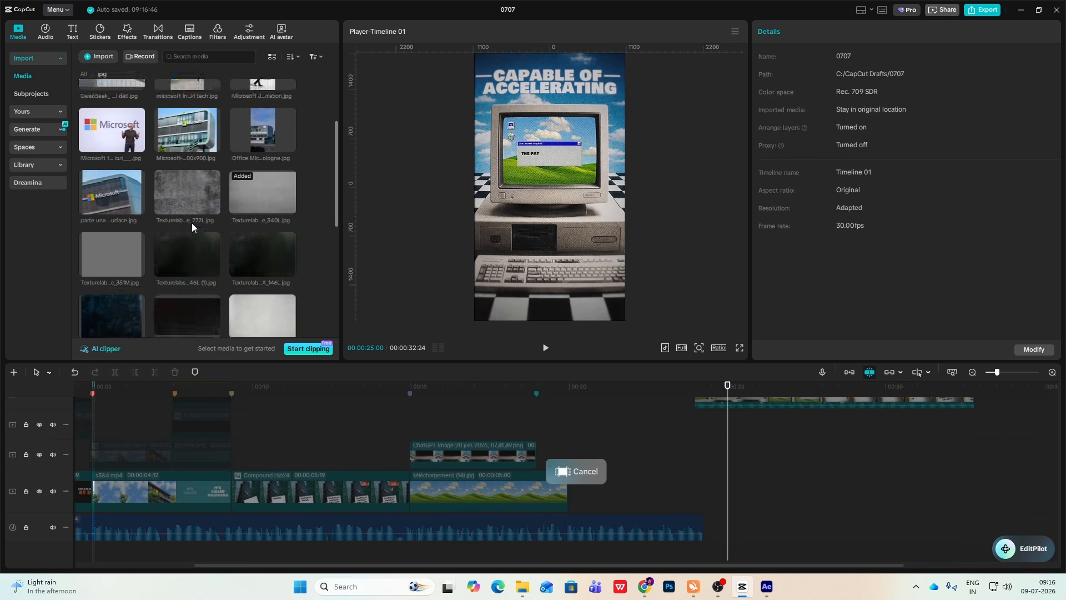
{"action": "scroll", "coordinate": [192, 222], "scroll_direction": "down", "scroll_amount": 2}
{"action": "left_click", "coordinate": [84, 74]}
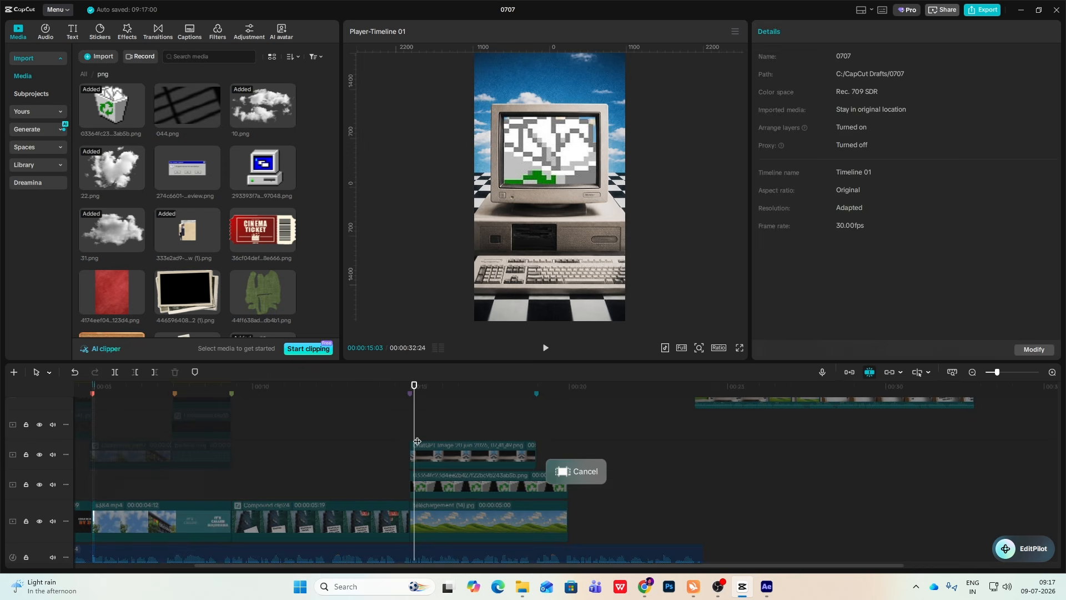
{"action": "left_click_drag", "start_coordinate": [417, 441], "coordinate": [418, 444]}
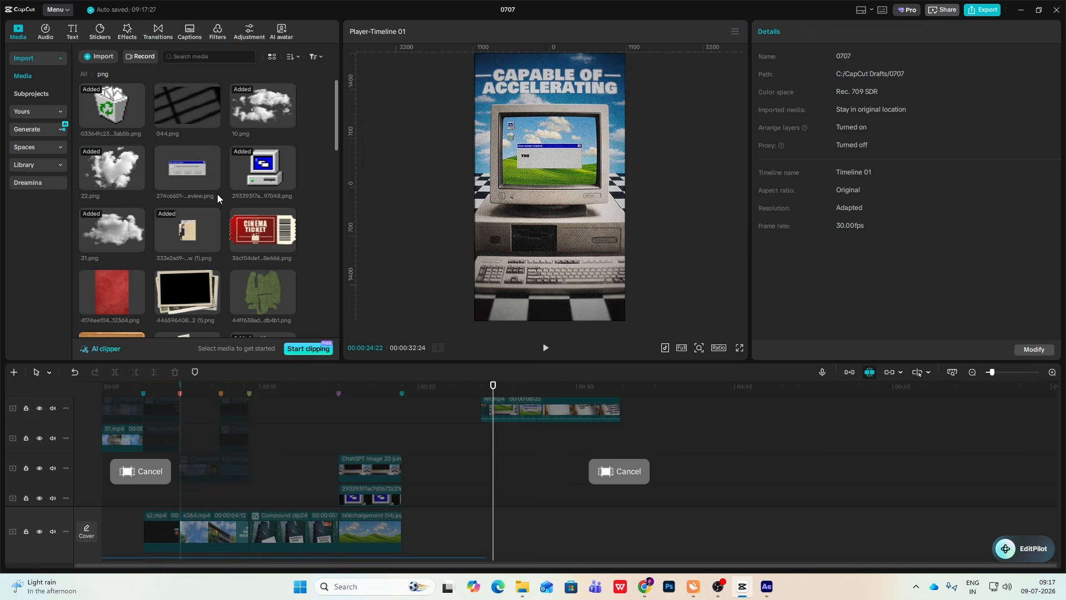
- Add the dialog window image from the png folder above the retro computer clip, trimmed to the scene's end marker
{"action": "left_click_drag", "start_coordinate": [217, 194], "coordinate": [340, 441]}
{"action": "left_click", "coordinate": [398, 413]}
{"action": "left_click_drag", "start_coordinate": [397, 412], "coordinate": [402, 435]}
{"action": "left_click", "coordinate": [366, 421]}
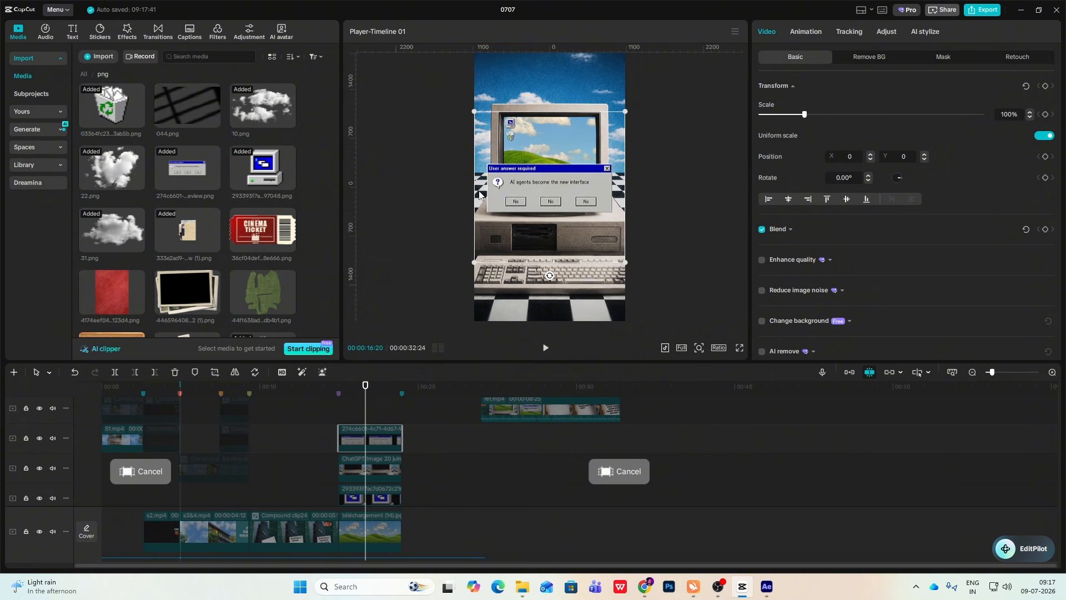
- Add a square shape above the dialog clip and resize it to about 842 × 238, covering the dialog's message and buttons
{"action": "scroll", "coordinate": [222, 111], "scroll_direction": "down", "scroll_amount": 2}
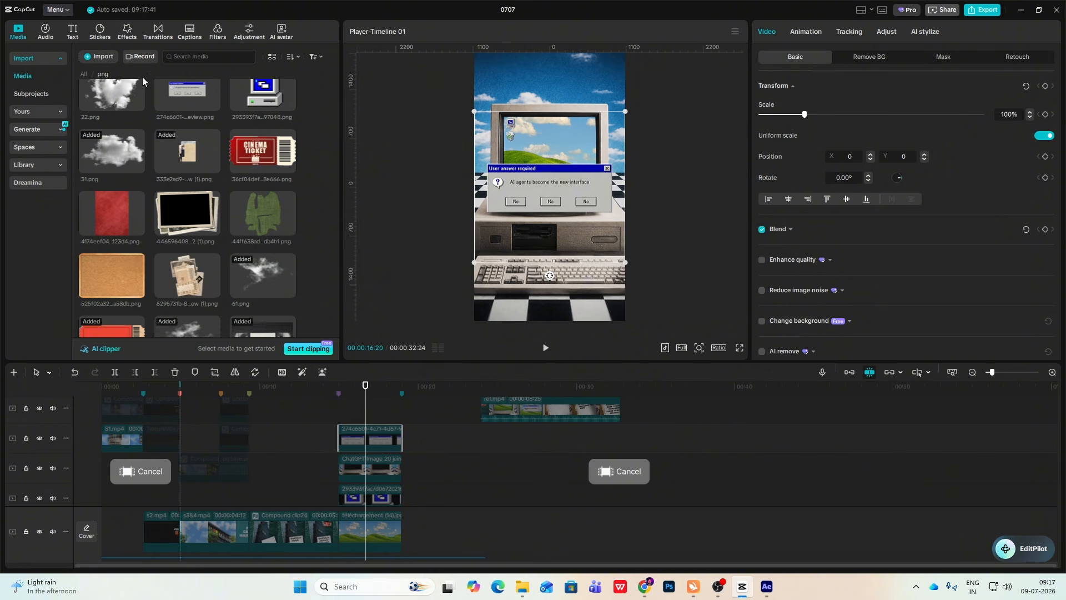
{"action": "left_click", "coordinate": [100, 32]}
{"action": "left_click", "coordinate": [25, 93]}
{"action": "left_click", "coordinate": [390, 407]}
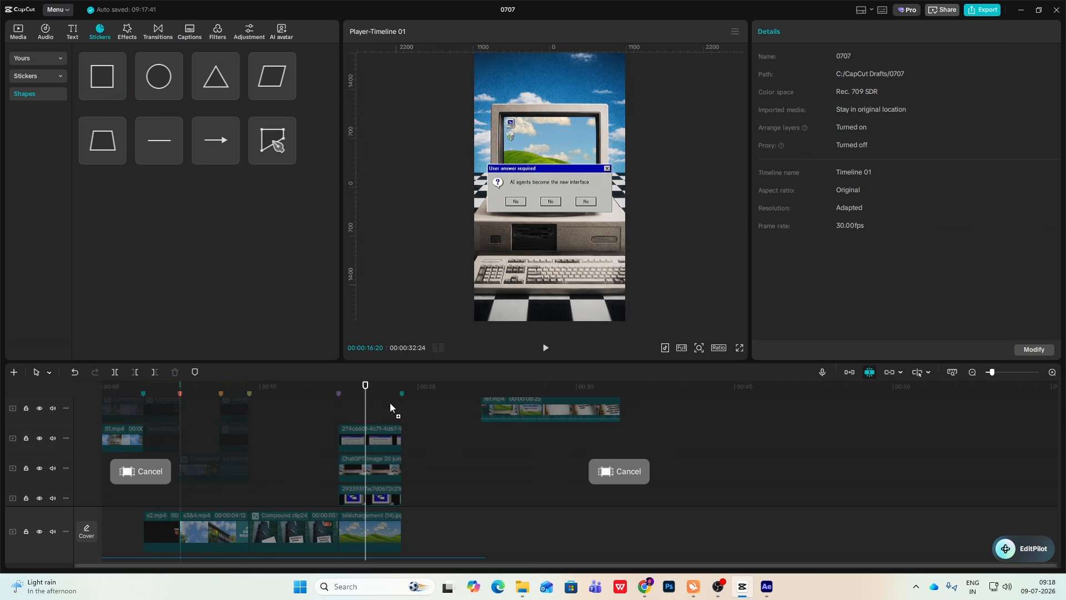
{"action": "left_click_drag", "start_coordinate": [390, 408], "coordinate": [338, 422]}
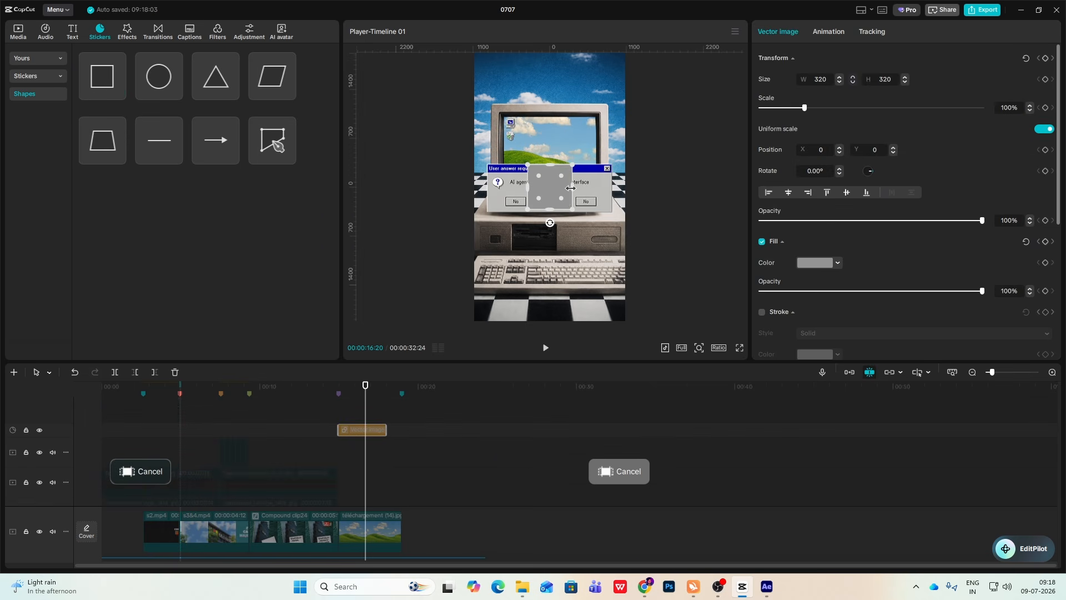
{"action": "left_click_drag", "start_coordinate": [571, 189], "coordinate": [601, 193]}
{"action": "left_click_drag", "start_coordinate": [544, 174], "coordinate": [608, 192]}
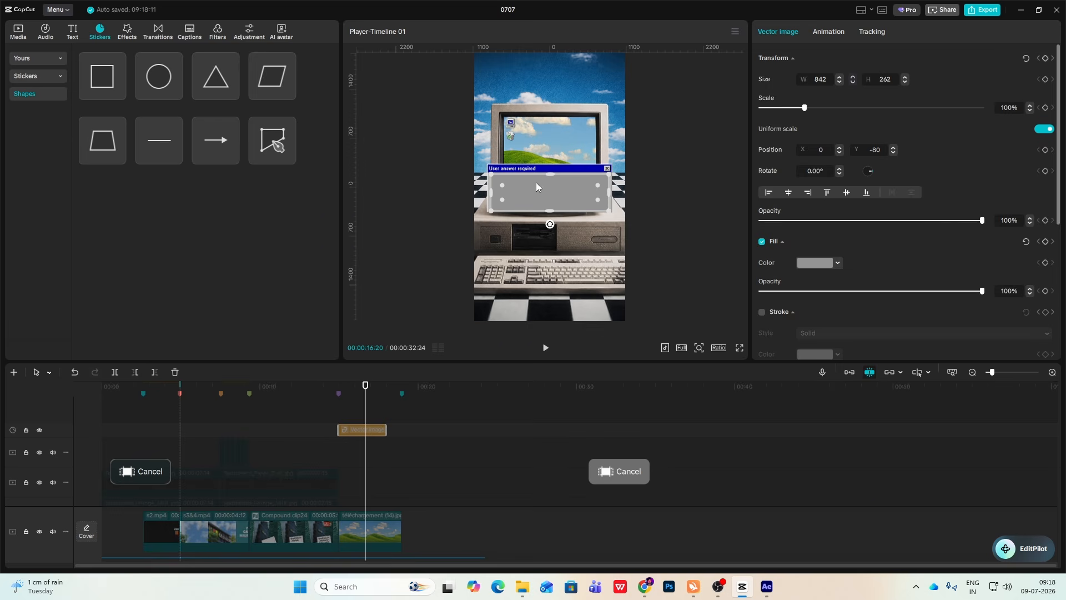
{"action": "left_click_drag", "start_coordinate": [548, 175], "coordinate": [548, 177]}
- Fill the shape with the dialog's light grey sampled from the preview, and extend its clip to the scene's end marker
{"action": "left_click", "coordinate": [838, 263]}
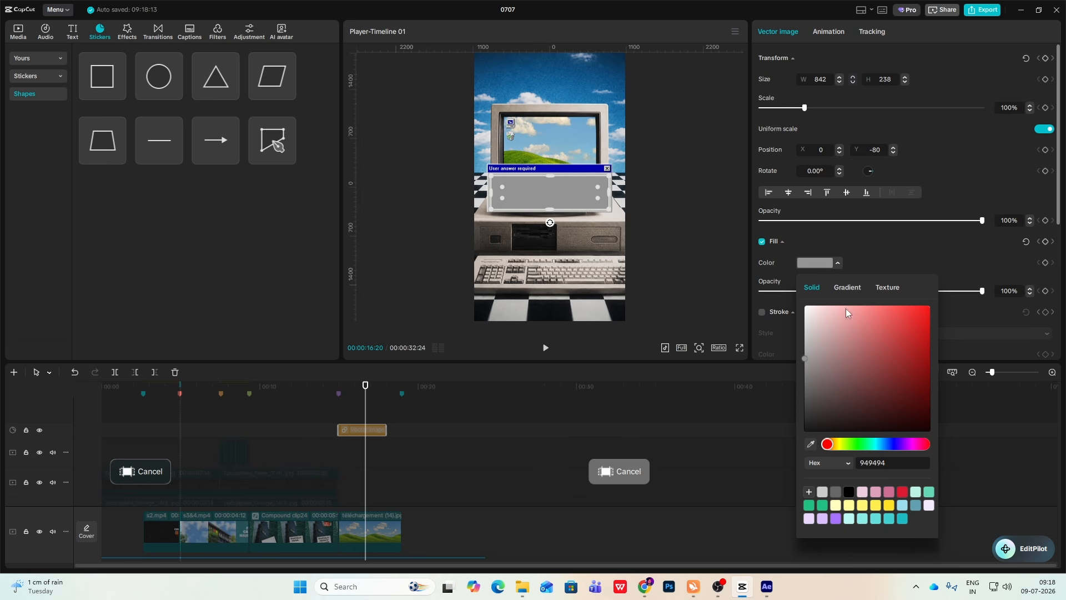
{"action": "left_click", "coordinate": [810, 444]}
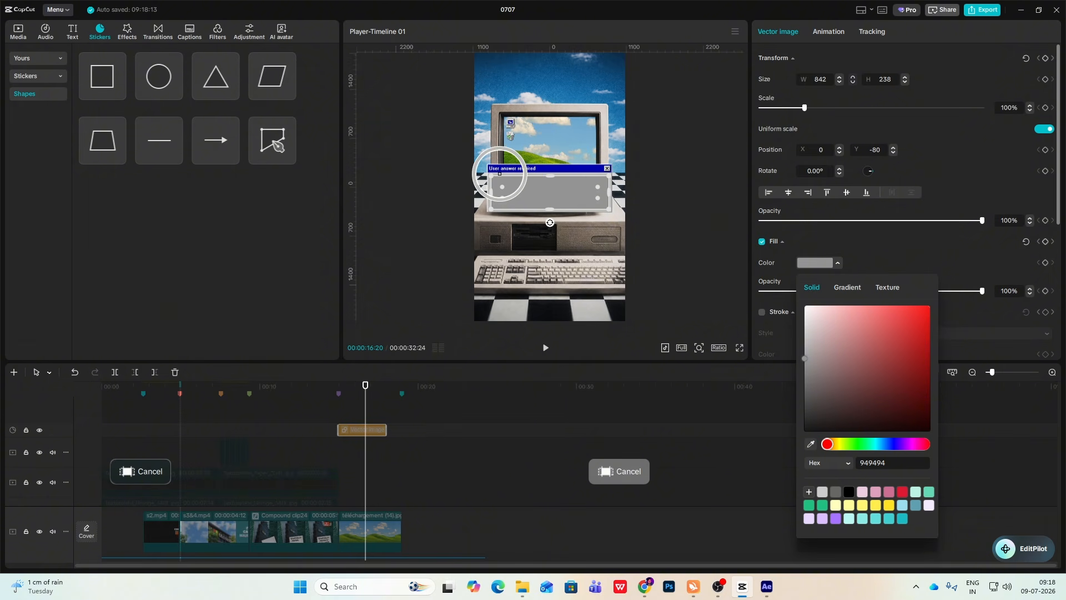
{"action": "left_click", "coordinate": [500, 176]}
{"action": "left_click", "coordinate": [689, 180]}
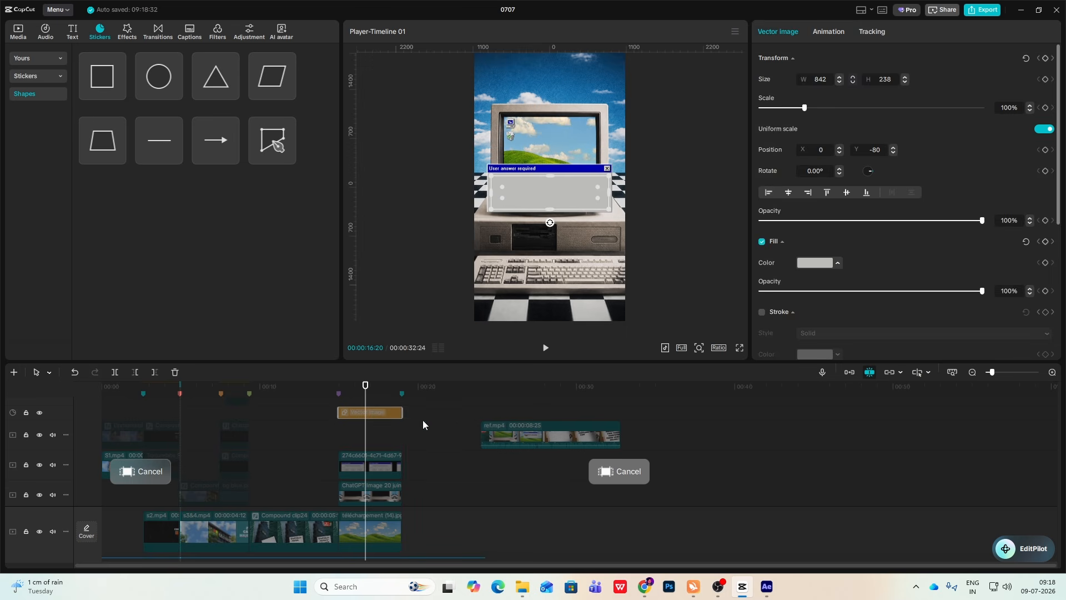
- Combine the shape and dialog window into a compound clip, and shrink it to fit inside the computer's screen
{"action": "left_click", "coordinate": [387, 463]}
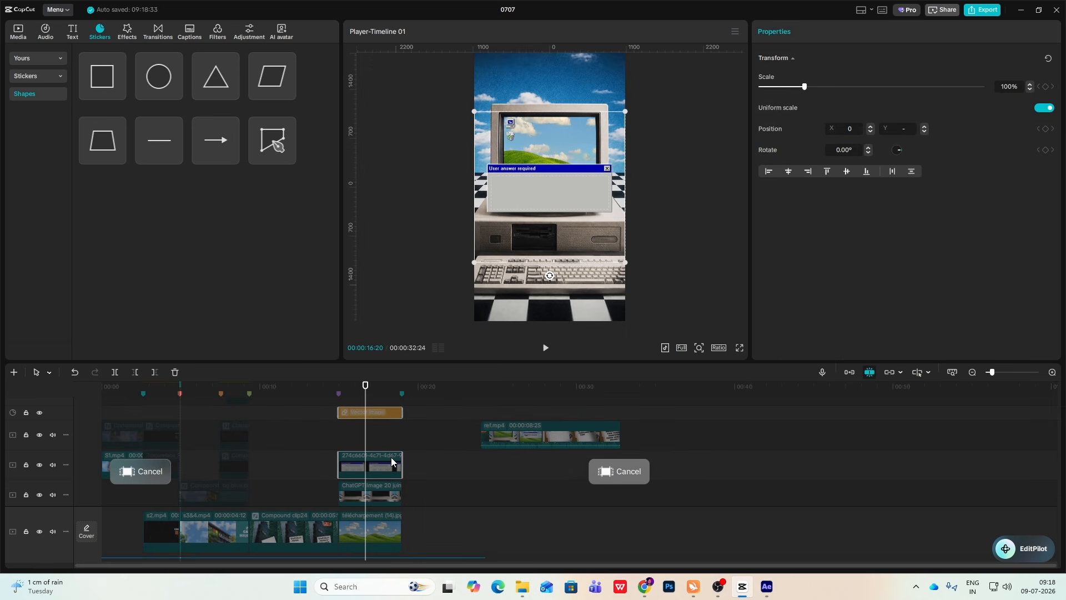
{"action": "key", "text": "alt+g"}
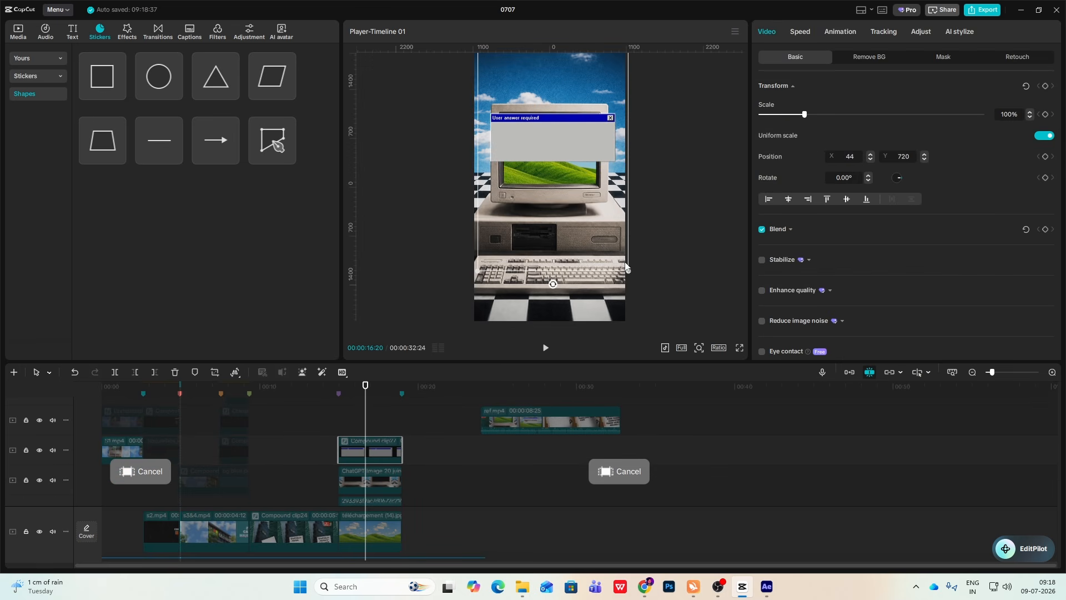
{"action": "left_click_drag", "start_coordinate": [628, 271], "coordinate": [562, 170]}
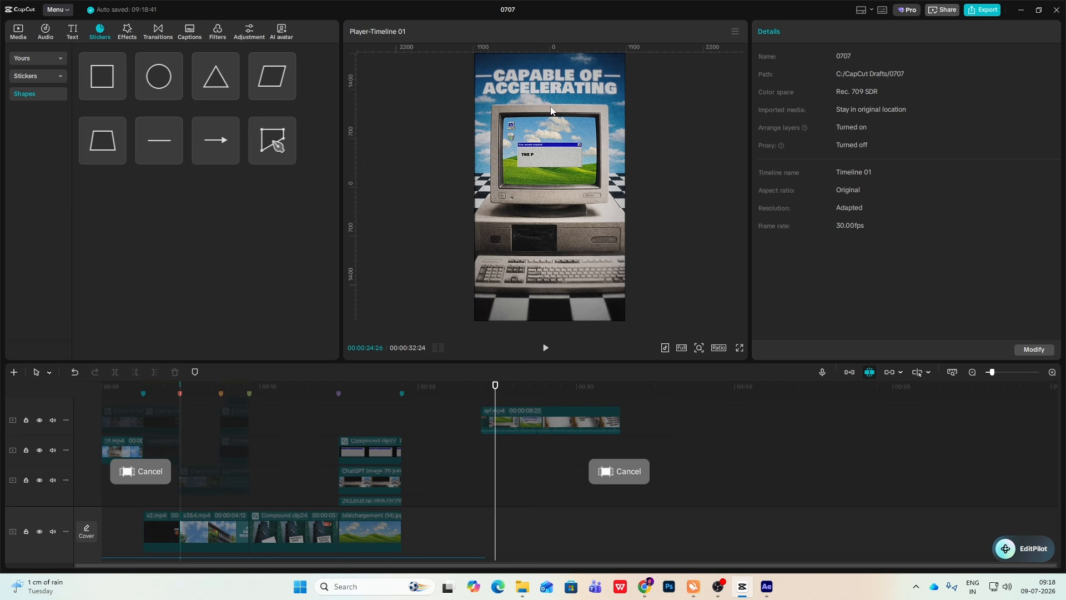
- Copy the animated COMPUTER text clip from inside the first scene's compound clip and paste it above the retro computer scene
{"action": "mouse_move", "coordinate": [495, 477]}
{"action": "left_mouse_down"}
{"action": "mouse_move", "coordinate": [473, 478]}
{"action": "mouse_move", "coordinate": [497, 499]}
{"action": "left_mouse_up"}
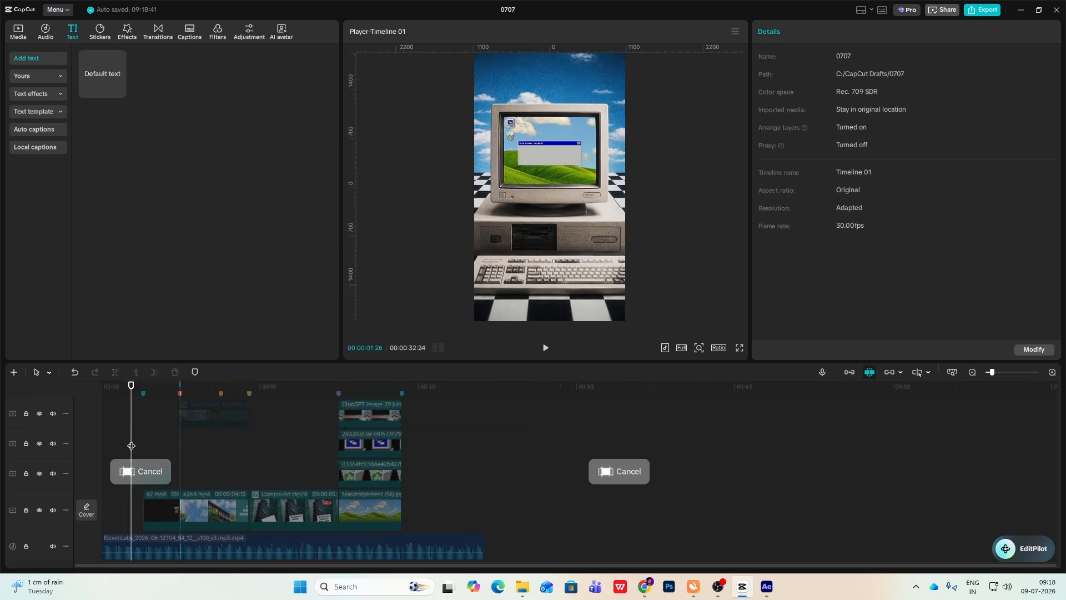
{"action": "left_click", "coordinate": [116, 445]}
{"action": "scroll", "coordinate": [126, 430], "scroll_direction": "up", "scroll_amount": 1}
{"action": "double_click", "coordinate": [126, 430]}
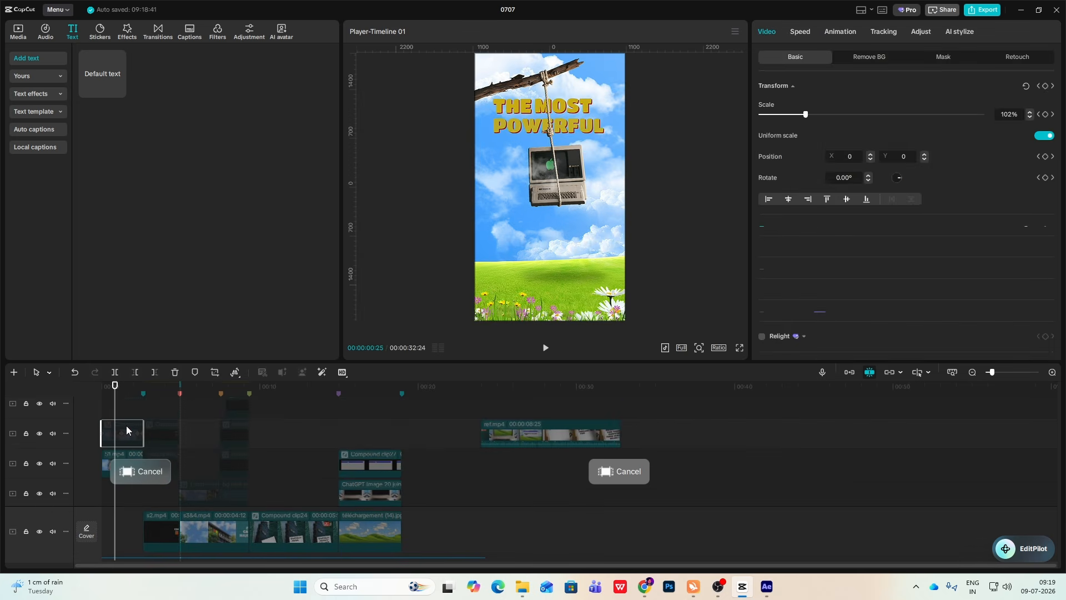
{"action": "scroll", "coordinate": [275, 473], "scroll_direction": "down", "scroll_amount": 2}
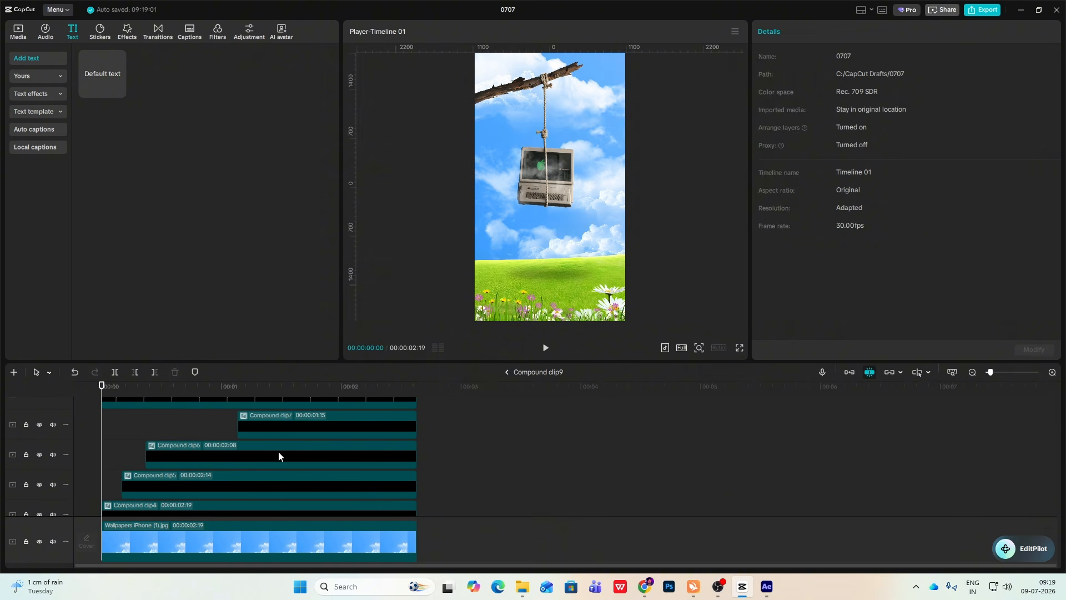
{"action": "left_click", "coordinate": [280, 423]}
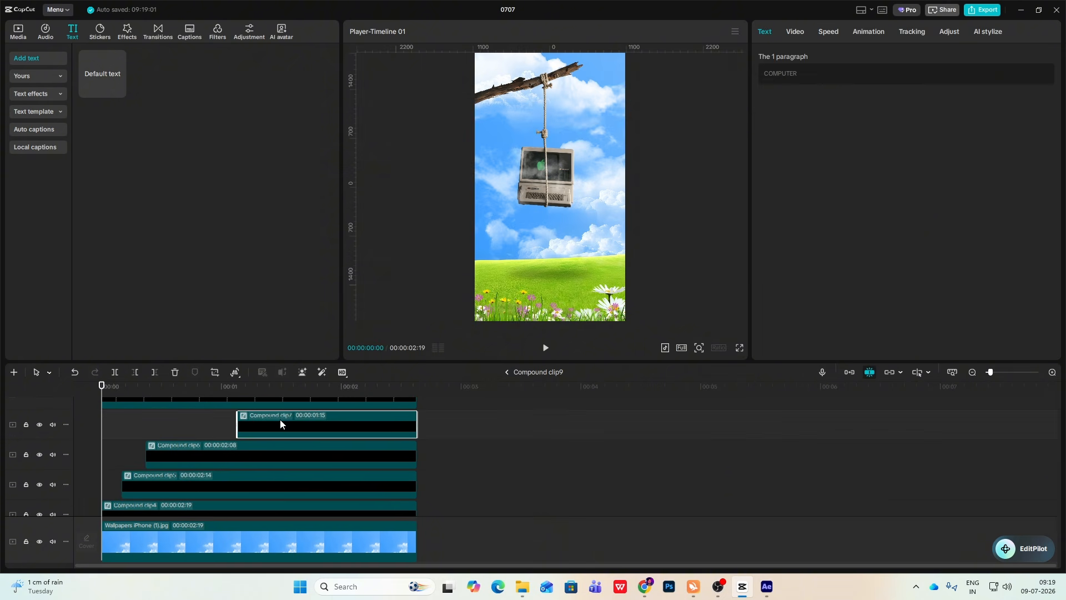
{"action": "left_click", "coordinate": [507, 372]}
{"action": "left_click", "coordinate": [361, 424]}
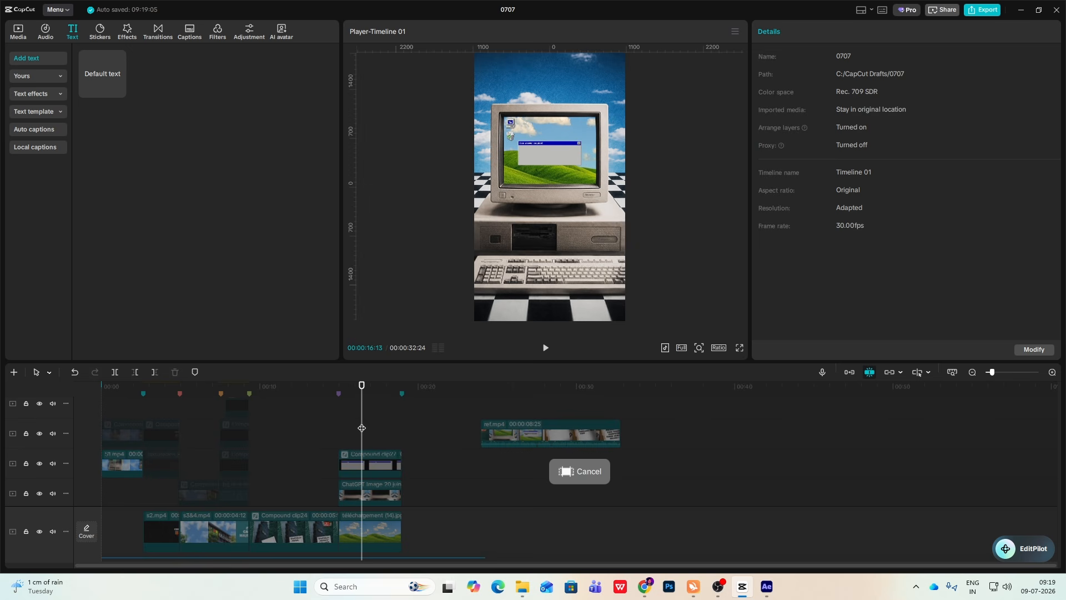
{"action": "mouse_move", "coordinate": [362, 428]}
{"action": "left_mouse_down"}
{"action": "mouse_move", "coordinate": [349, 427]}
{"action": "mouse_move", "coordinate": [369, 509]}
{"action": "mouse_move", "coordinate": [353, 416]}
{"action": "left_mouse_up"}
{"action": "key", "text": "ctrl+v"}
- Inside the pasted compound clip, colour the text white (FFFFFF) and change its wording to "CAPABLE"
{"action": "left_click", "coordinate": [513, 448]}
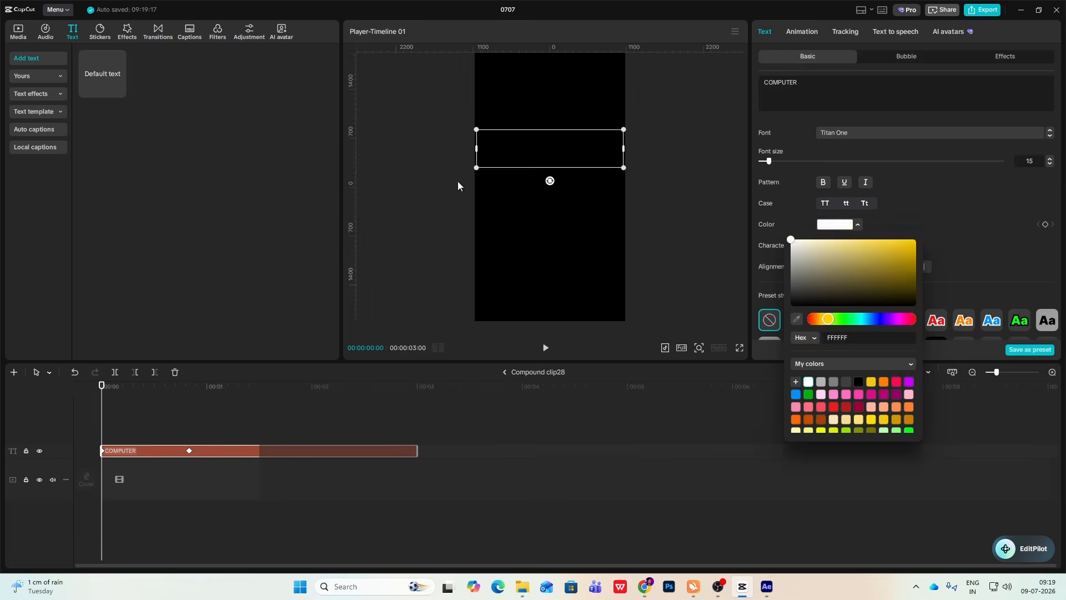
{"action": "left_click", "coordinate": [458, 181]}
{"action": "scroll", "coordinate": [842, 281], "scroll_direction": "down", "scroll_amount": 5}
{"action": "scroll", "coordinate": [842, 281], "scroll_direction": "up", "scroll_amount": 5}
{"action": "double_click", "coordinate": [780, 82]}
{"action": "type", "text": "CAPABLE"}
{"action": "left_click", "coordinate": [505, 372]}
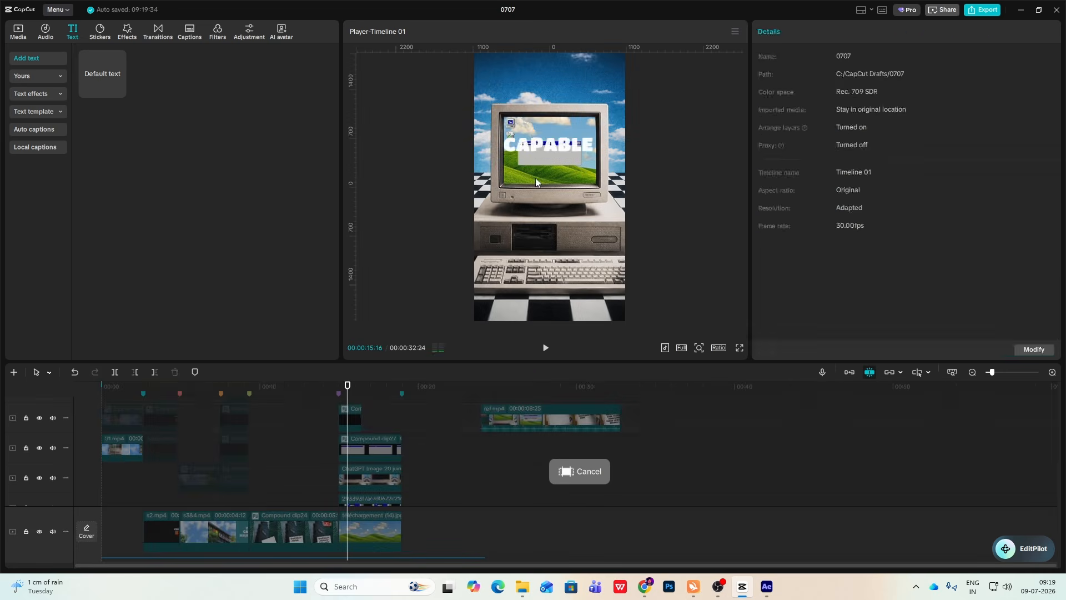
- Move the CAPABLE title above the computer, paste a copy reworded as "OF", and place it beside CAPABLE
{"action": "left_click", "coordinate": [349, 422]}
{"action": "left_click_drag", "start_coordinate": [559, 205], "coordinate": [544, 132]}
{"action": "key", "text": "ctrl+v"}
{"action": "double_click", "coordinate": [350, 417]}
{"action": "double_click", "coordinate": [792, 83]}
{"action": "type", "text": "OF"}
{"action": "left_click", "coordinate": [505, 372]}
{"action": "left_click_drag", "start_coordinate": [560, 69], "coordinate": [593, 73]}
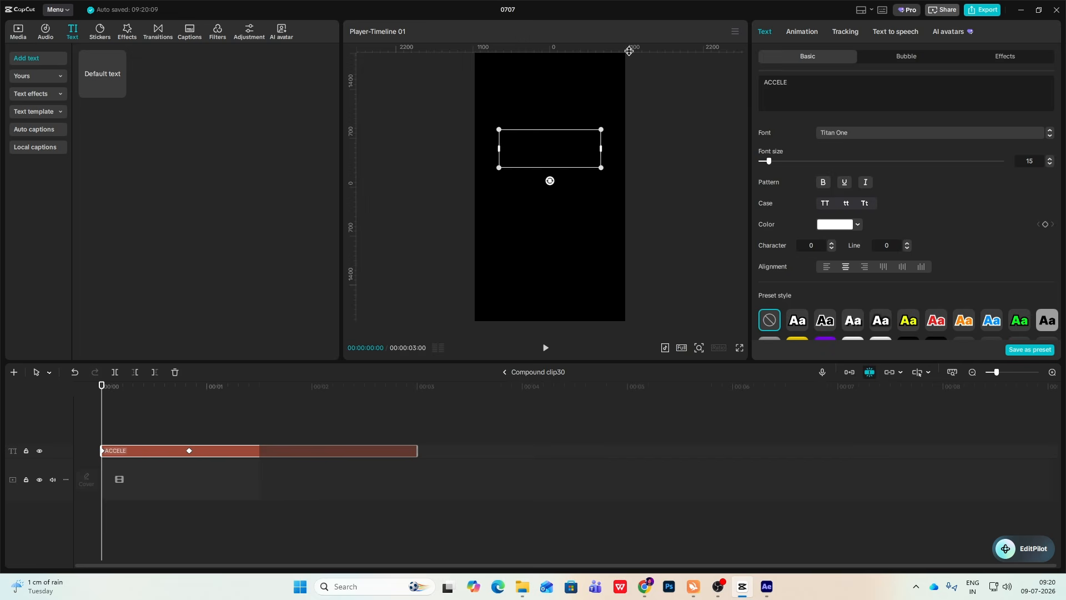
- Reword the third title copy as "ACCELERATING" and position it beneath "CAPABLE OF"
{"action": "left_click_drag", "start_coordinate": [599, 131], "coordinate": [630, 126]}
{"action": "left_click", "coordinate": [507, 374]}
{"action": "left_click_drag", "start_coordinate": [508, 391], "coordinate": [353, 401]}
{"action": "mouse_move", "coordinate": [562, 172]}
{"action": "left_mouse_down"}
{"action": "mouse_move", "coordinate": [558, 182]}
{"action": "mouse_move", "coordinate": [558, 172]}
{"action": "left_mouse_up"}
{"action": "left_click", "coordinate": [315, 262]}
- Add a white line shape about 114 long on one side of "CAPABLE OF" and place a duplicate on the other side
{"action": "left_click", "coordinate": [100, 32]}
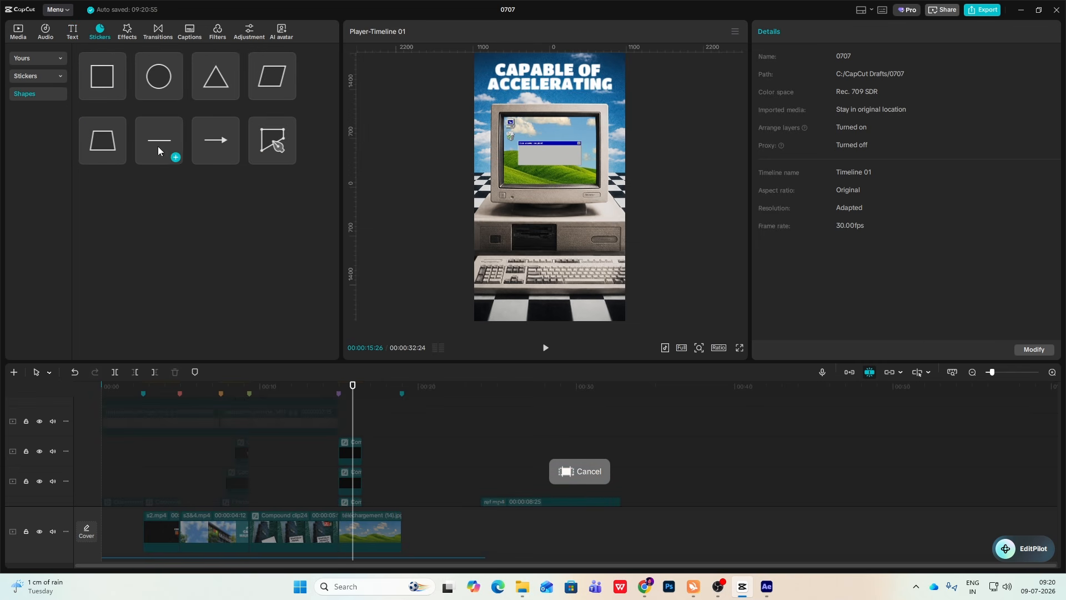
{"action": "left_click_drag", "start_coordinate": [158, 146], "coordinate": [339, 431]}
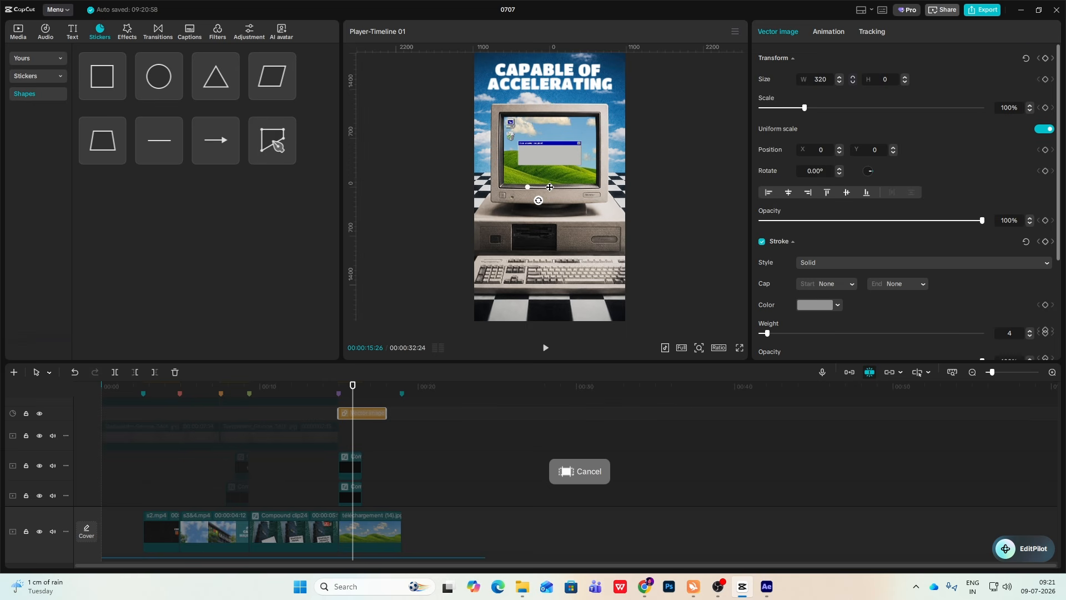
{"action": "left_click_drag", "start_coordinate": [541, 190], "coordinate": [610, 82]}
{"action": "left_click_drag", "start_coordinate": [619, 71], "coordinate": [501, 77]}
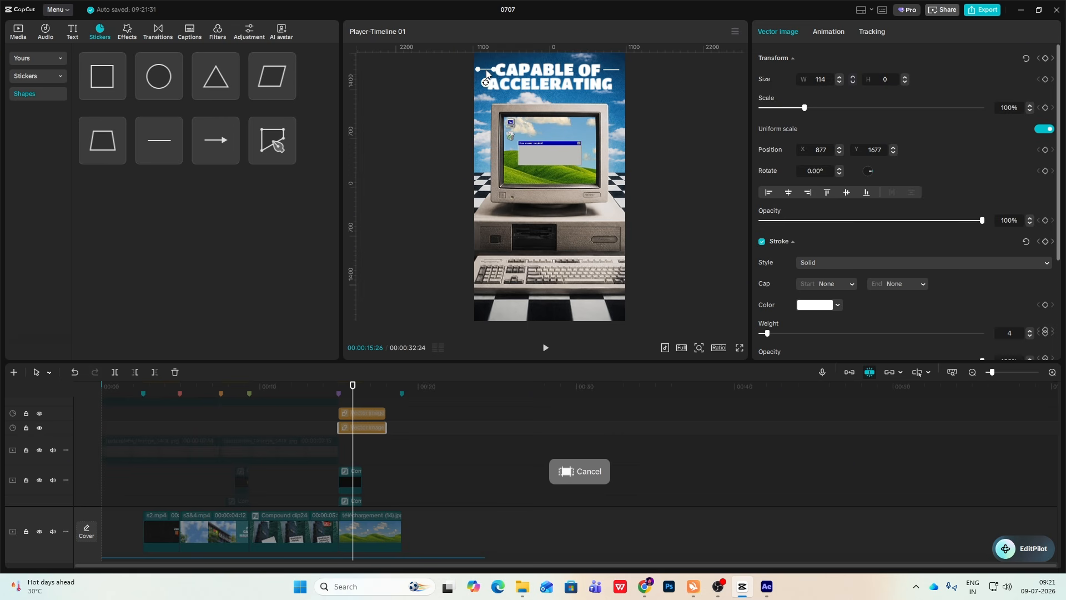
{"action": "left_click", "coordinate": [660, 102]}
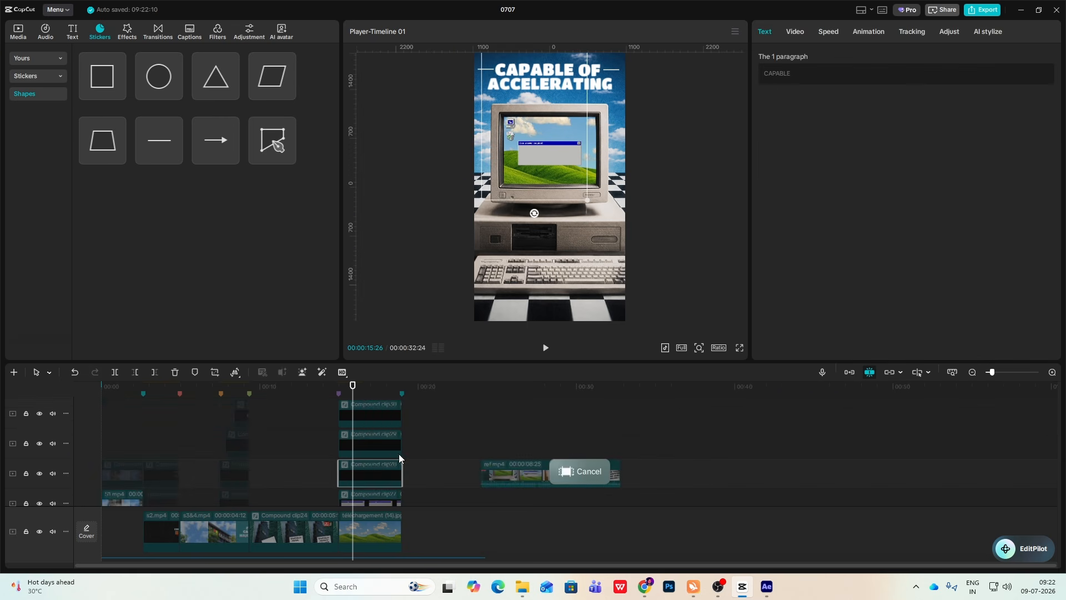
- Stagger the OF and ACCELERATING clips so the title words start one after another, and play back the animation
{"action": "left_click", "coordinate": [322, 441]}
{"action": "key", "text": "space"}
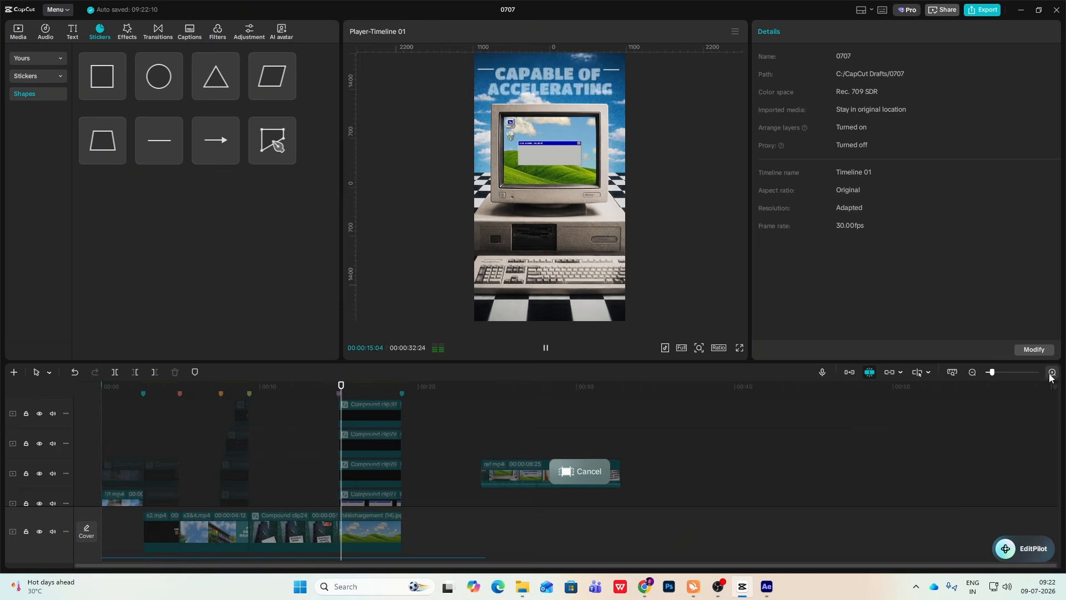
{"action": "left_click", "coordinate": [1052, 372]}
{"action": "key", "text": "space"}
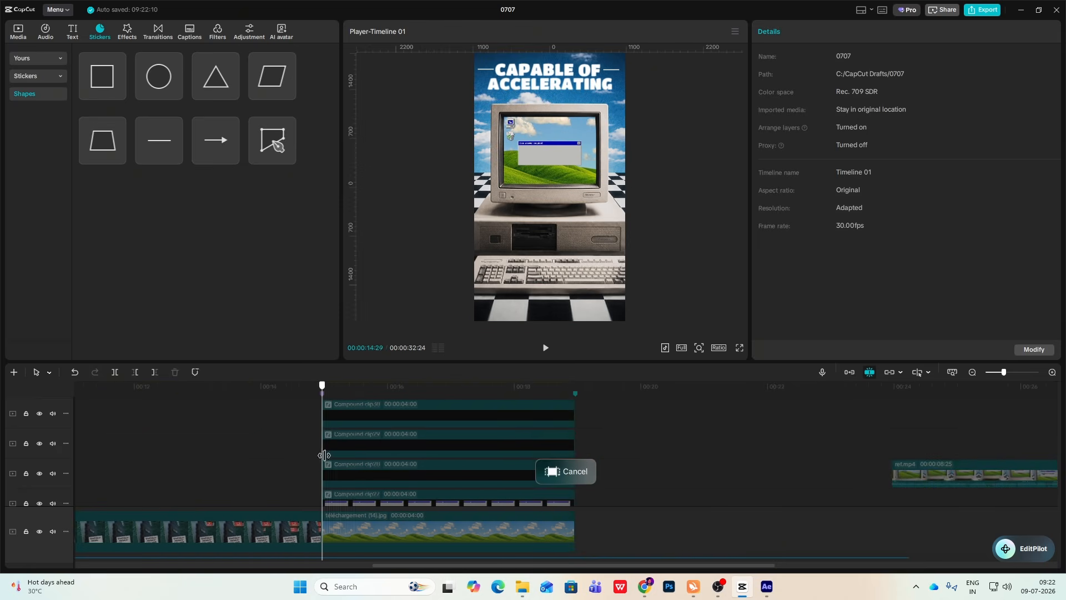
{"action": "left_click_drag", "start_coordinate": [351, 449], "coordinate": [364, 448]}
{"action": "left_click_drag", "start_coordinate": [365, 410], "coordinate": [395, 414]}
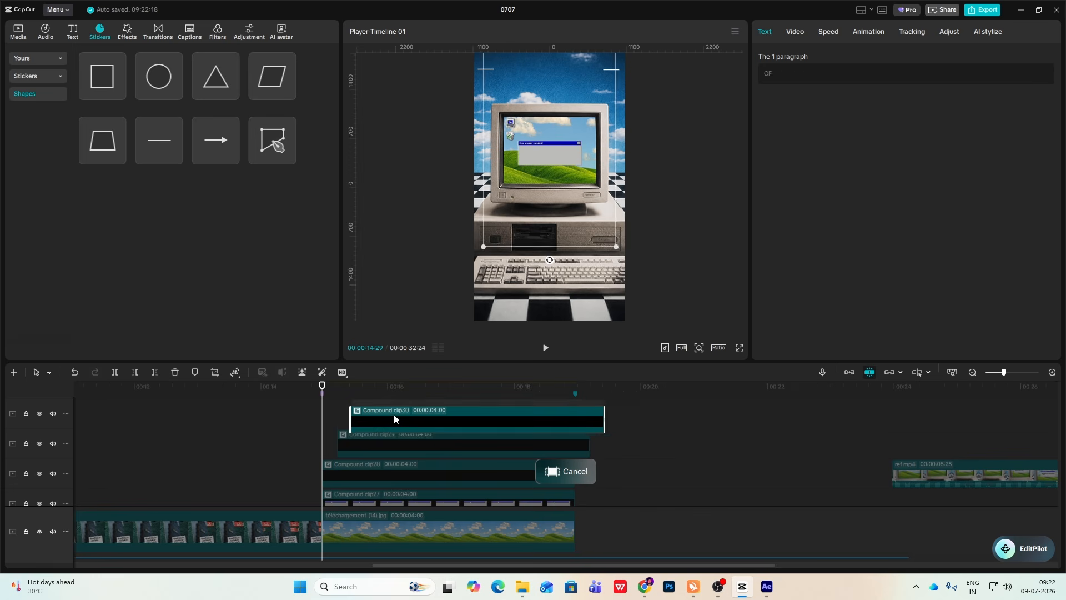
{"action": "key", "text": "space"}
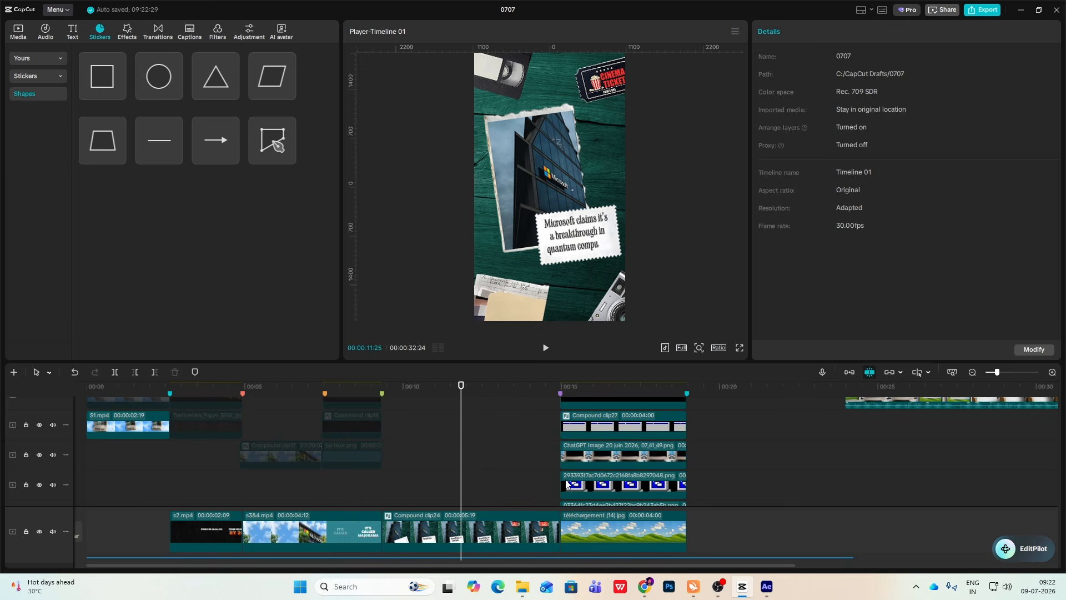
- Open the text card nested inside Compound clip24, copy its "Microsoft claims it's a breakthrough in quantum computing" text, and return to the main timeline
{"action": "scroll", "coordinate": [566, 484], "scroll_direction": "down", "scroll_amount": 2}
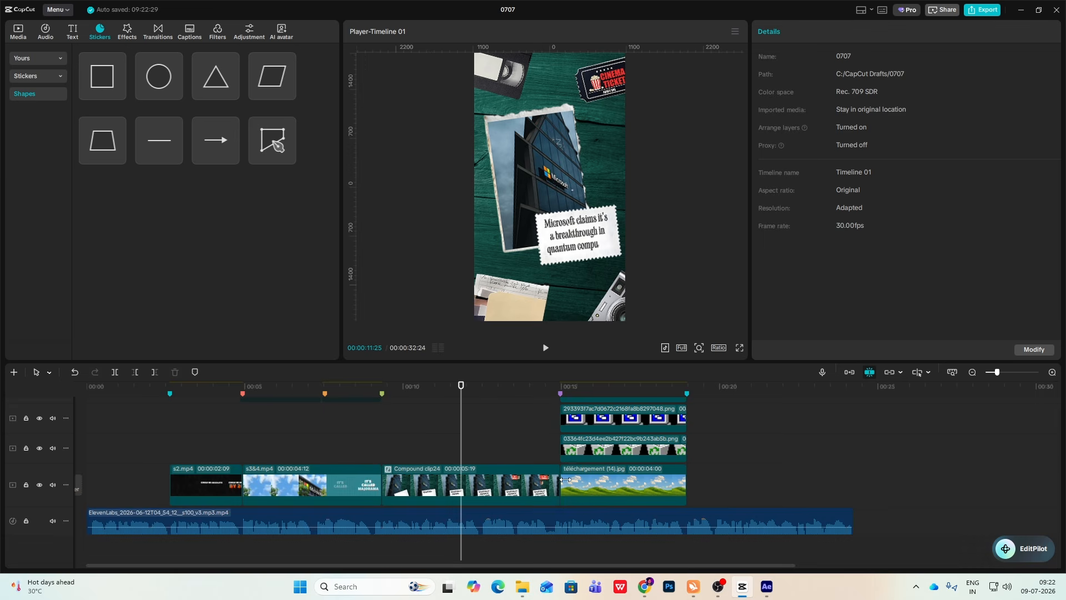
{"action": "double_click", "coordinate": [408, 468]}
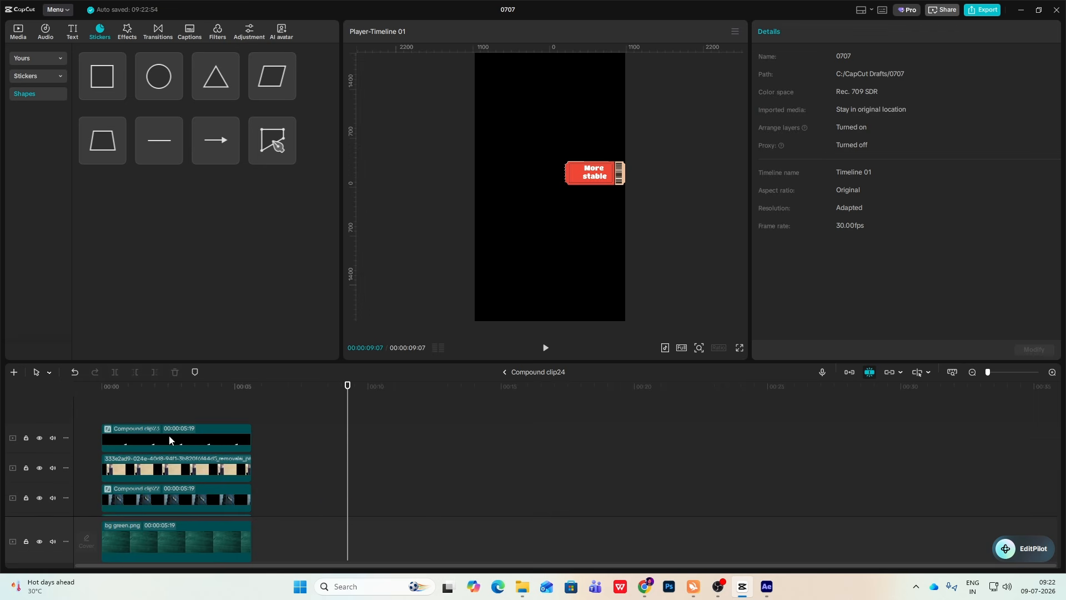
{"action": "double_click", "coordinate": [167, 434]}
{"action": "left_click", "coordinate": [172, 434]}
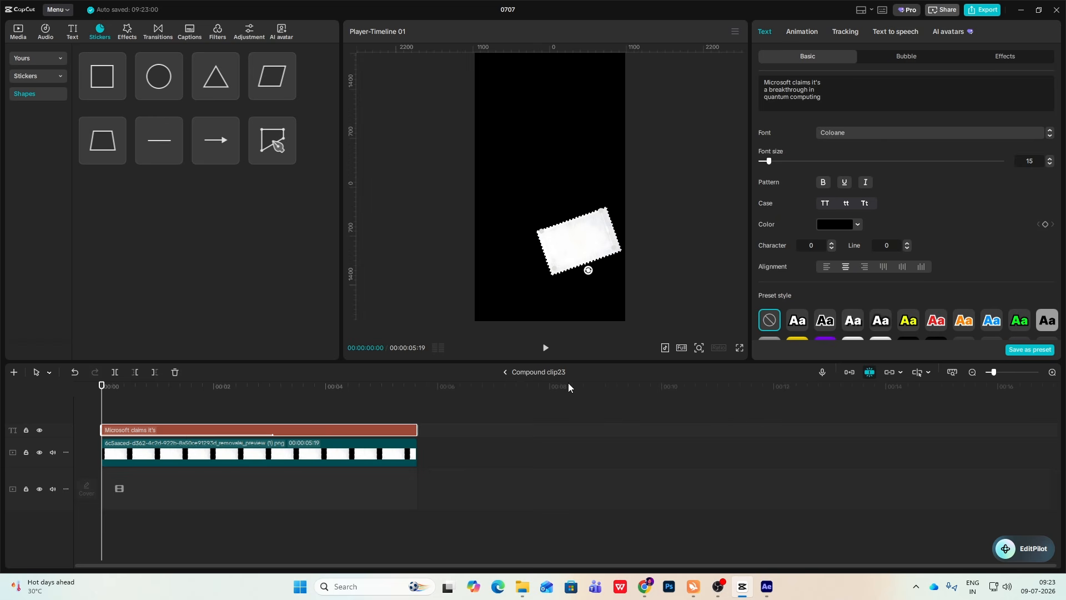
{"action": "left_click", "coordinate": [507, 372]}
{"action": "left_click", "coordinate": [506, 372]}
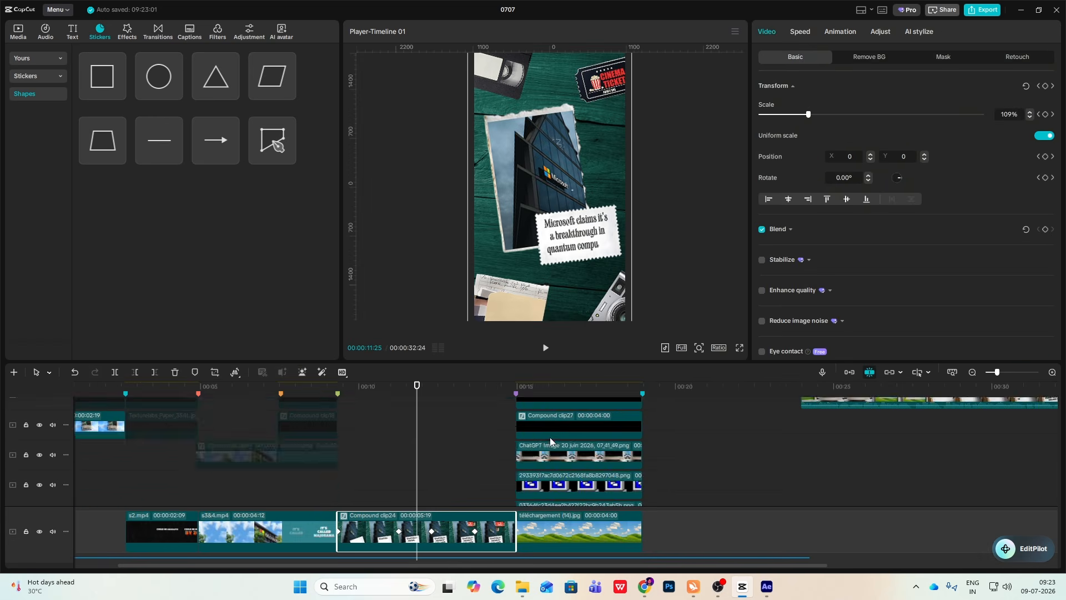
- Paste the copied text at the start of the computer scene and move it onto the monitor's dialog window
{"action": "left_click_drag", "start_coordinate": [557, 401], "coordinate": [516, 414]}
{"action": "key", "text": "ctrl+v"}
{"action": "left_click_drag", "start_coordinate": [586, 428], "coordinate": [579, 492]}
{"action": "key", "text": "space"}
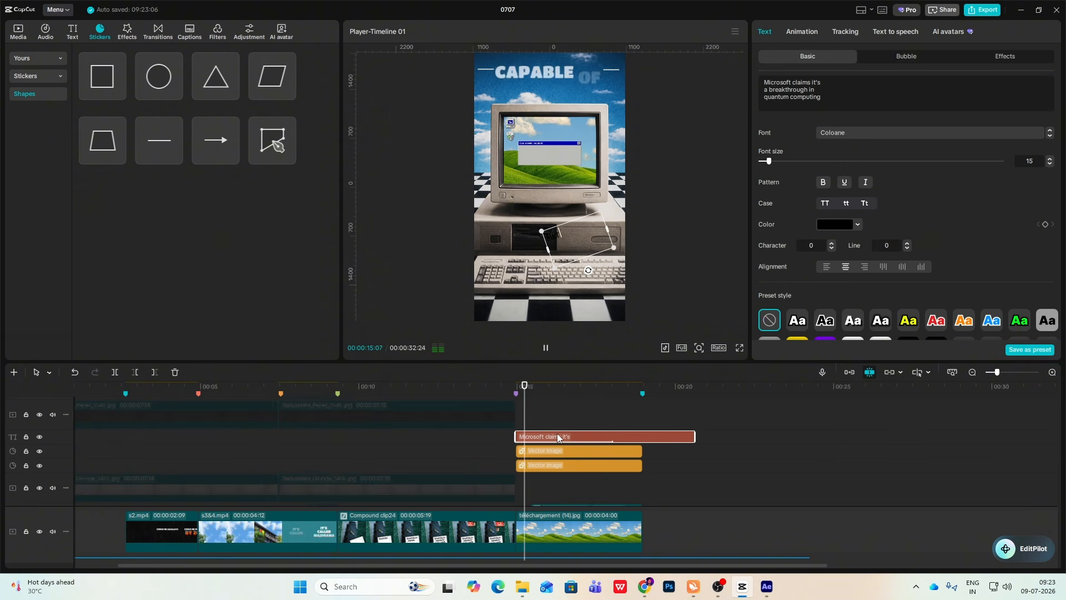
{"action": "left_click_drag", "start_coordinate": [581, 243], "coordinate": [542, 198]}
- Set the pasted text's font to Coolvetica Cond and reword it as lowercase "path to a scalable / quantum computer"
{"action": "left_click", "coordinate": [904, 131]}
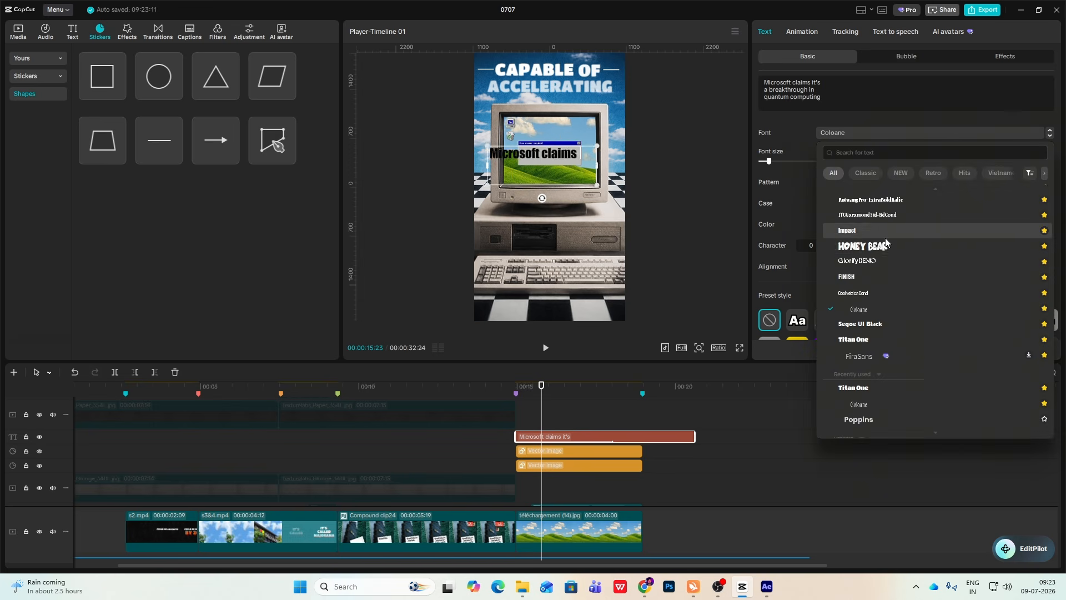
{"action": "left_click", "coordinate": [874, 292]}
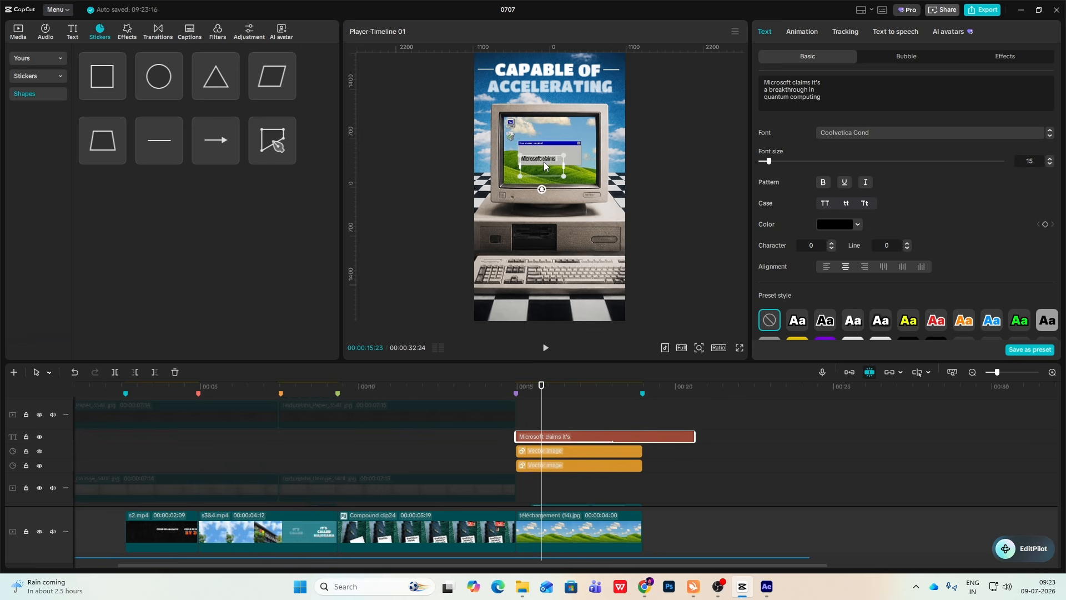
{"action": "key", "text": "ctrl+a"}
{"action": "type", "text": "PATH TO A SCALABLE"}
{"action": "key", "text": "Return"}
{"action": "type", "text": "QUANTUM COMP"}
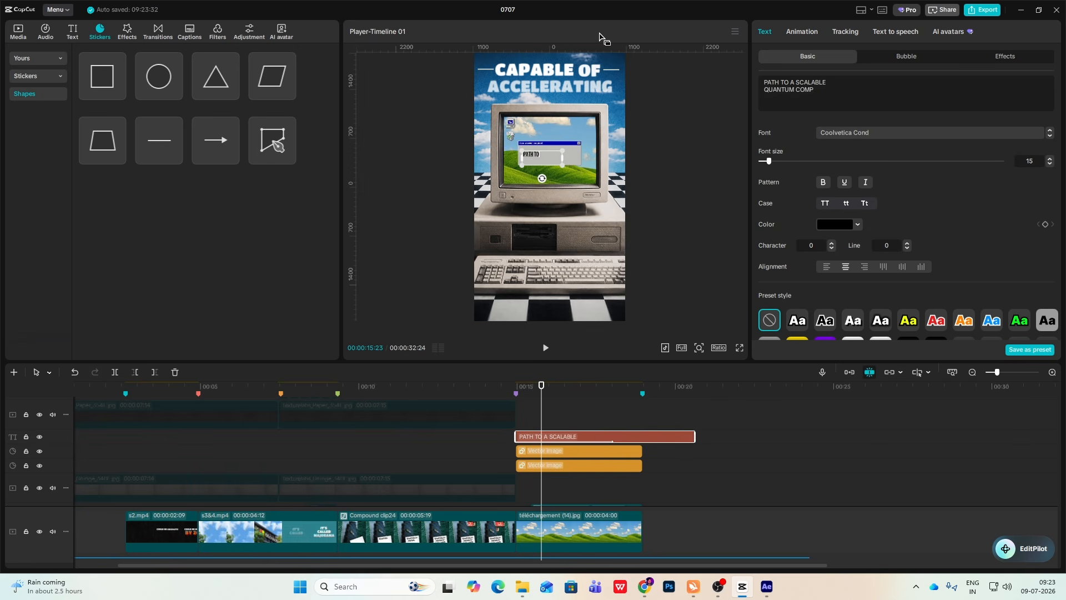
{"action": "type", "text": "UTER"}
{"action": "left_click", "coordinate": [845, 203]}
- Move the dialog text clip to start at about 16 seconds on the timeline and preview its timing
{"action": "left_click", "coordinate": [973, 373]}
{"action": "scroll", "coordinate": [600, 452], "scroll_direction": "down", "scroll_amount": 1}
{"action": "key", "text": "space"}
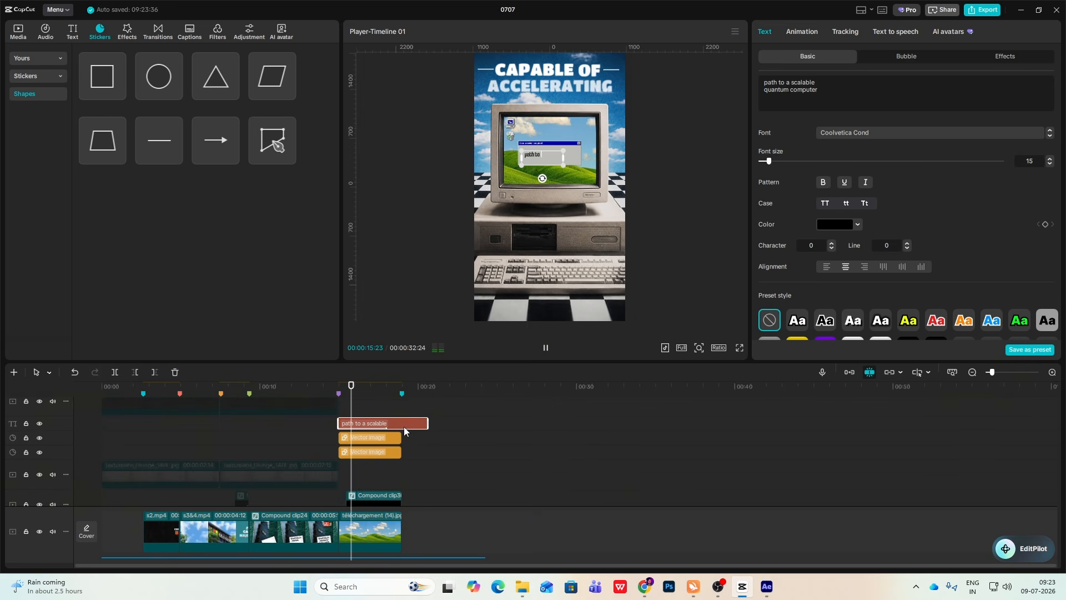
{"action": "left_click_drag", "start_coordinate": [352, 423], "coordinate": [371, 422]}
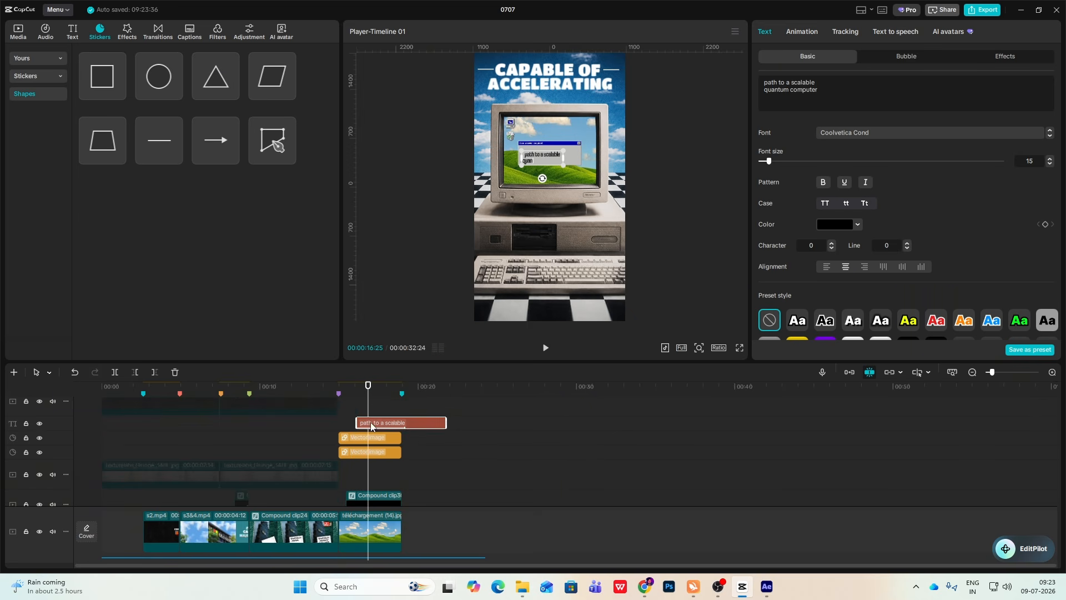
{"action": "left_click", "coordinate": [350, 407]}
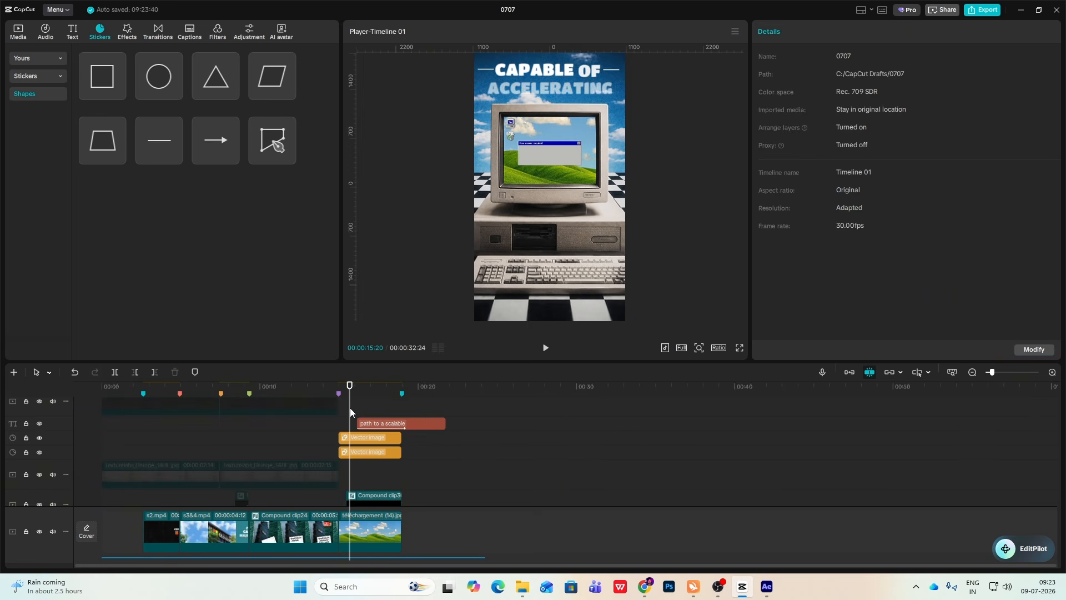
- Reword the dialog text as "to a path to a scalable quantum computer" in FiraSans and shrink it to fit the dialog window
{"action": "left_click", "coordinate": [414, 423]}
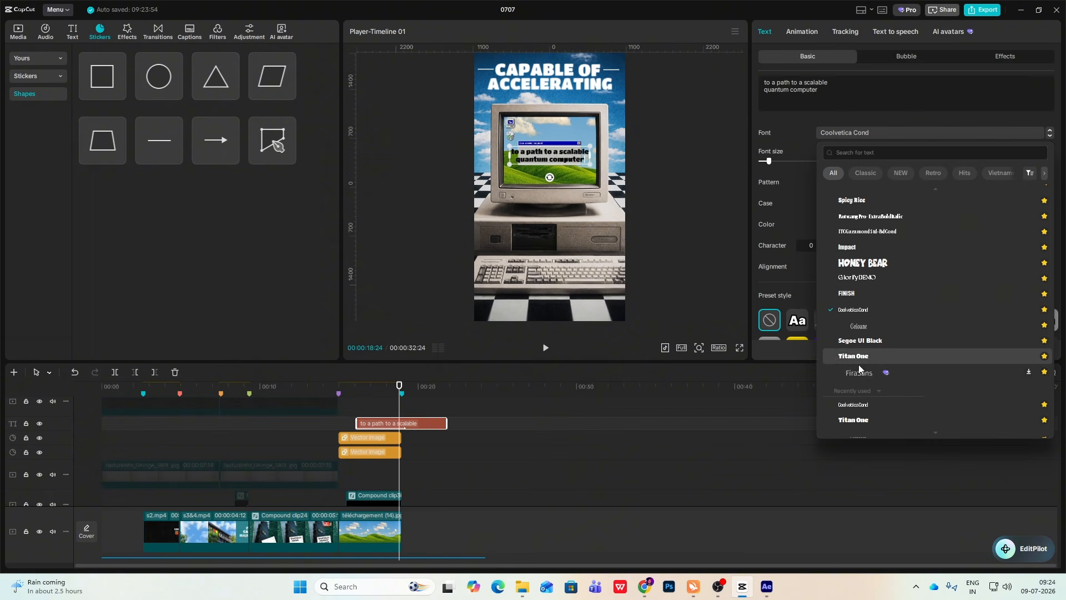
{"action": "left_click", "coordinate": [859, 372]}
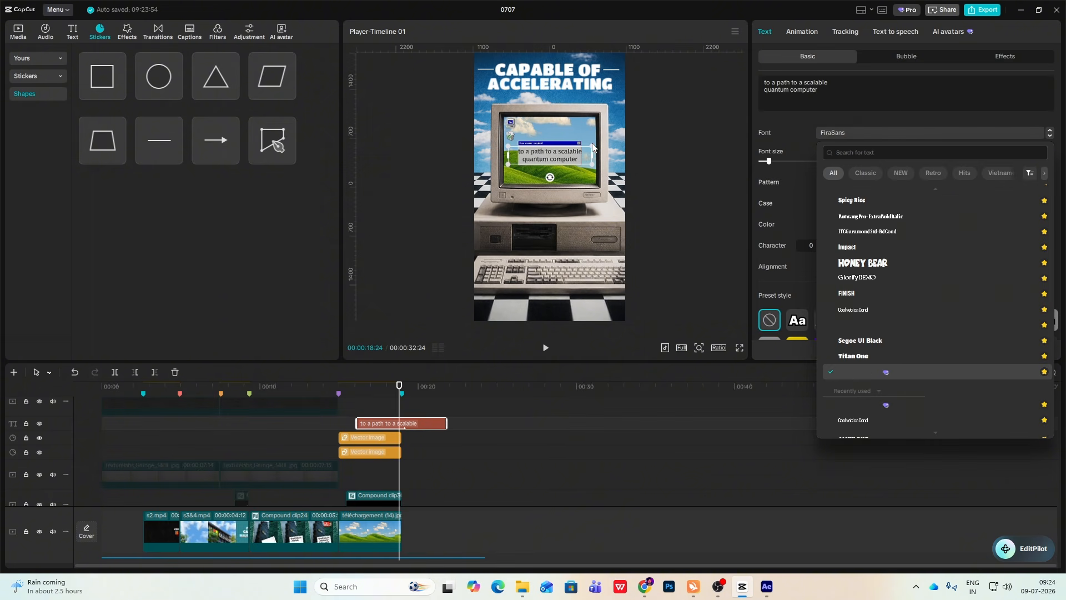
{"action": "left_click_drag", "start_coordinate": [582, 151], "coordinate": [577, 152]}
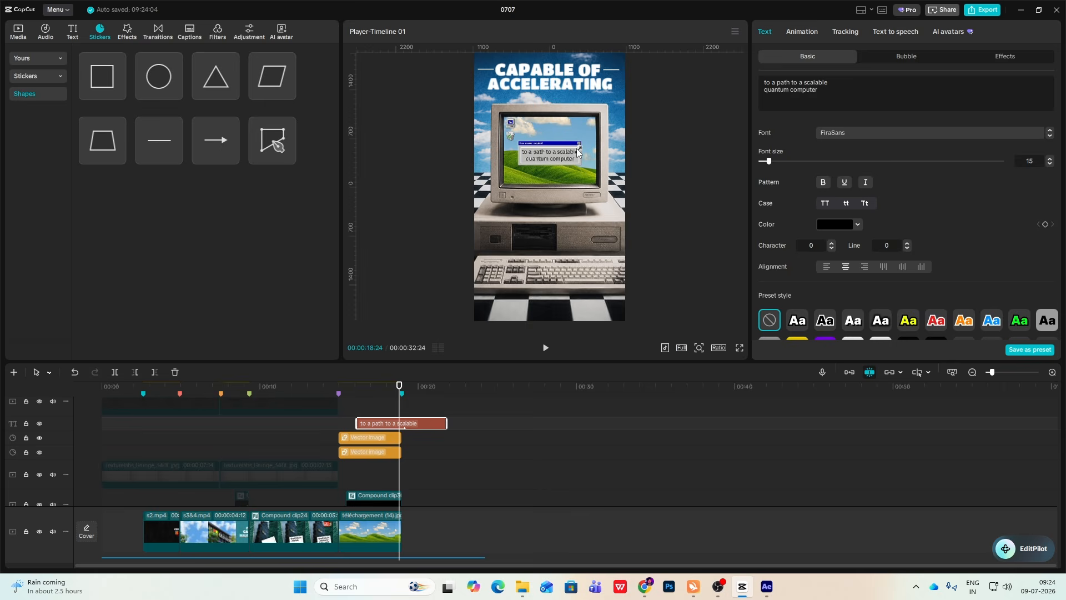
{"action": "left_click", "coordinate": [741, 346]}
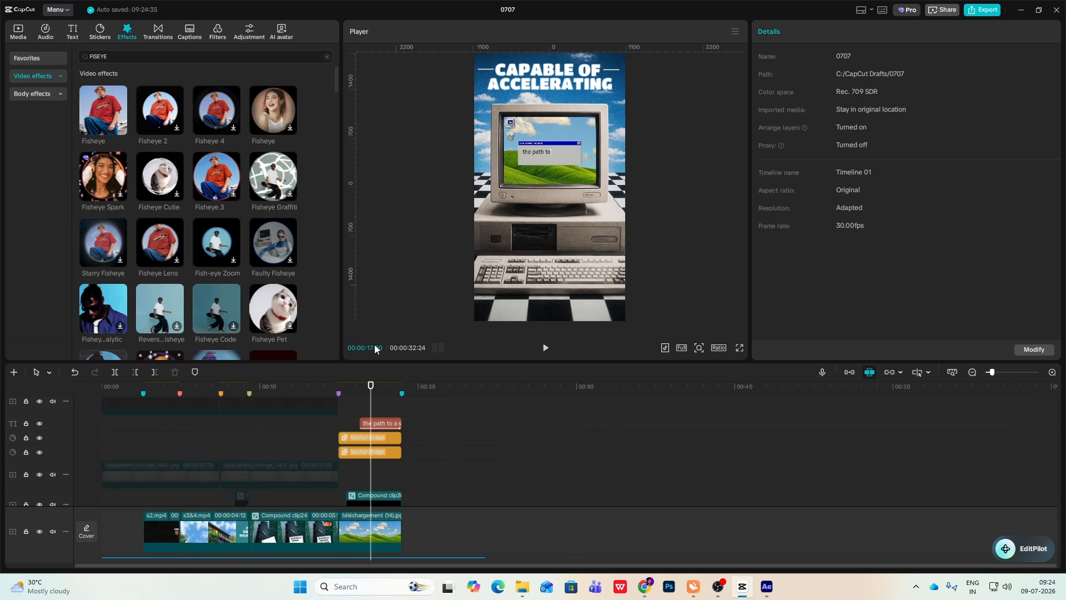
- Add a Fisheye effect spanning the computer scene and reduce its Twist to a slight distortion, using the reference clip as a guide
{"action": "left_click", "coordinate": [976, 375]}
{"action": "scroll", "coordinate": [382, 450], "scroll_direction": "down", "scroll_amount": 3}
{"action": "left_click_drag", "start_coordinate": [308, 446], "coordinate": [300, 452]}
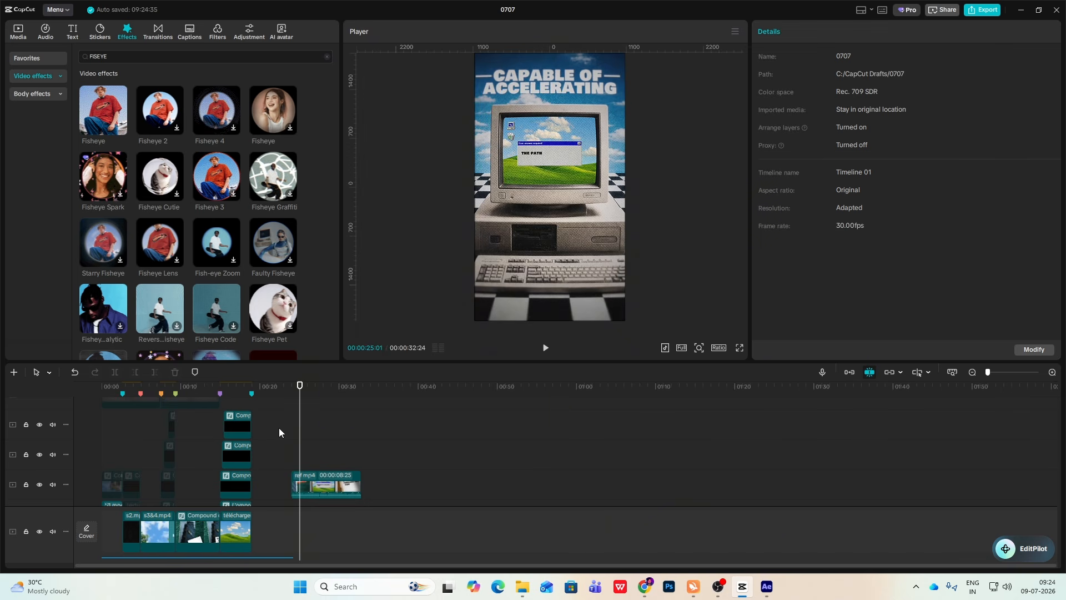
{"action": "scroll", "coordinate": [291, 442], "scroll_direction": "up", "scroll_amount": 2}
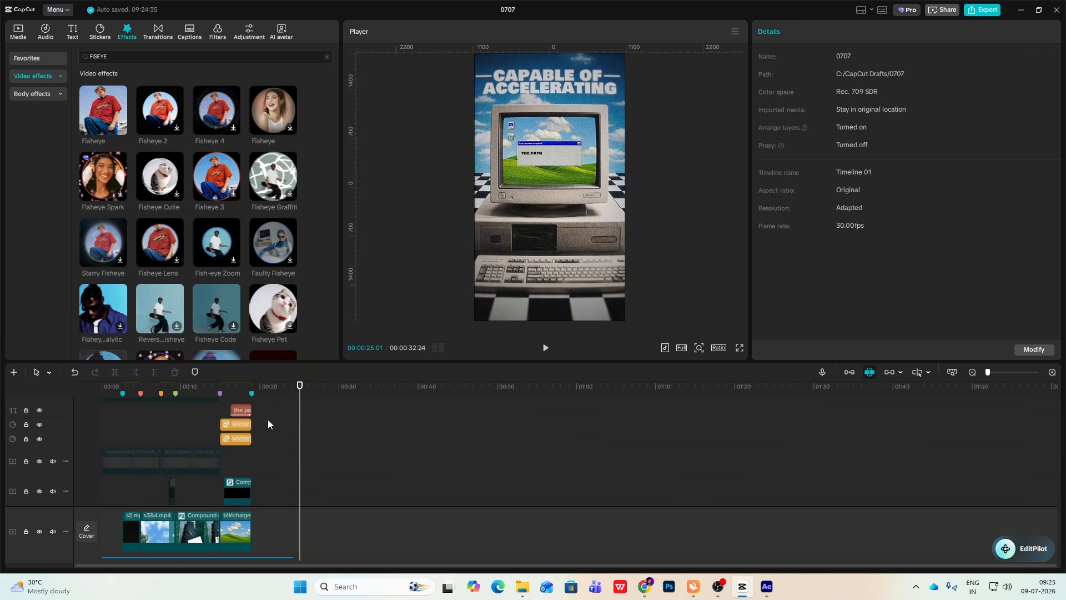
{"action": "scroll", "coordinate": [267, 424], "scroll_direction": "up", "scroll_amount": 1}
{"action": "left_click_drag", "start_coordinate": [217, 247], "coordinate": [221, 423]}
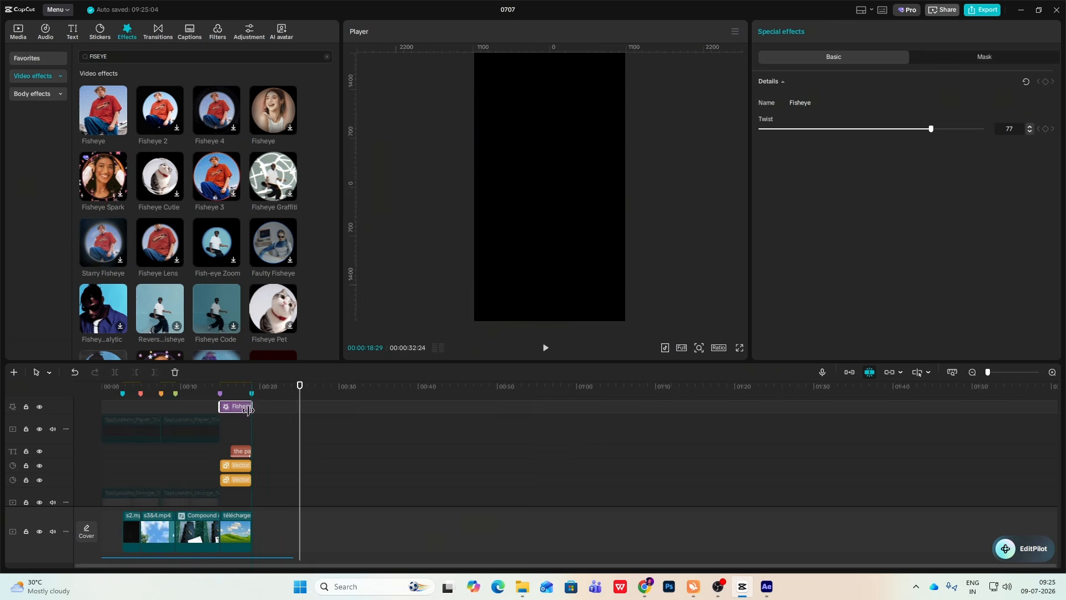
{"action": "left_click", "coordinate": [223, 437]}
{"action": "left_click", "coordinate": [238, 413]}
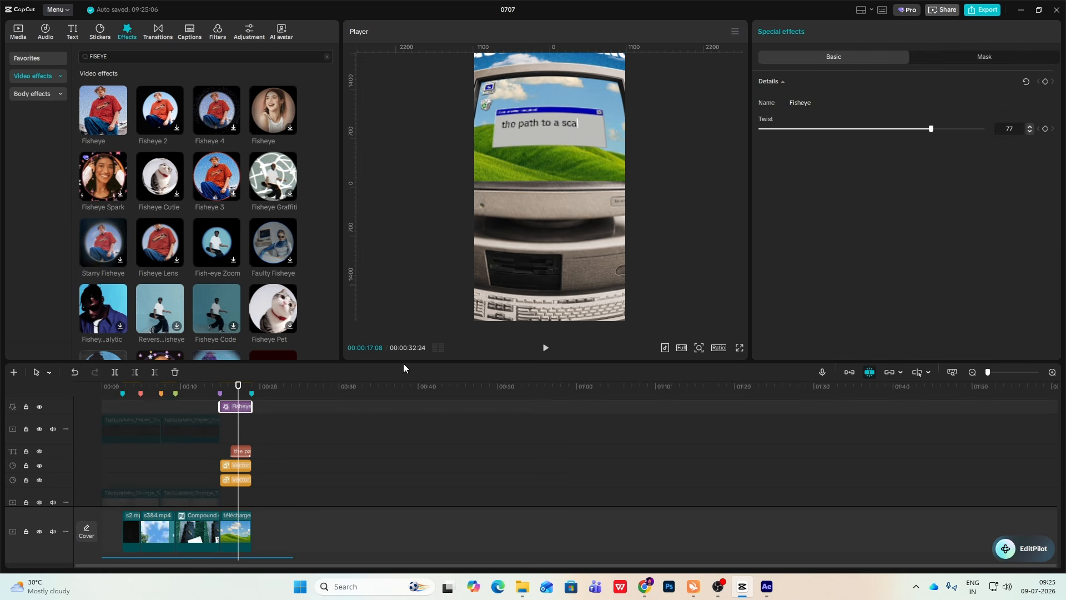
{"action": "left_click_drag", "start_coordinate": [865, 129], "coordinate": [778, 135]}
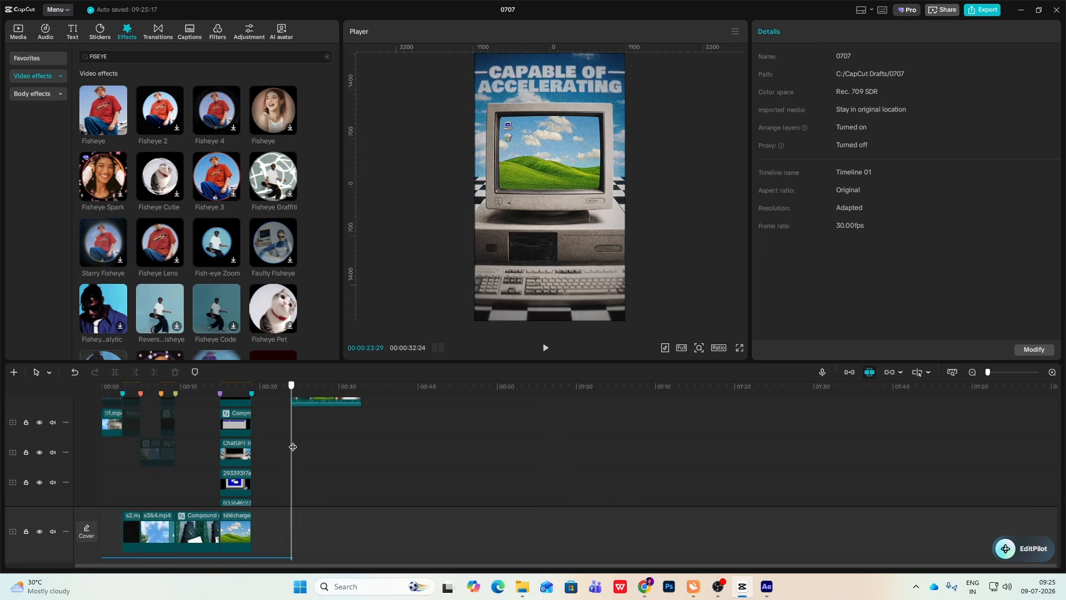
- Combine all the computer scene's layers, including the text, lines and Fisheye effect, into one compound clip
{"action": "left_click_drag", "start_coordinate": [292, 447], "coordinate": [226, 471]}
{"action": "scroll", "coordinate": [255, 464], "scroll_direction": "up", "scroll_amount": 5}
{"action": "left_click_drag", "start_coordinate": [278, 410], "coordinate": [237, 494]}
{"action": "scroll", "coordinate": [242, 500], "scroll_direction": "down", "scroll_amount": 3}
{"action": "scroll", "coordinate": [244, 488], "scroll_direction": "down", "scroll_amount": 3}
{"action": "left_click_drag", "start_coordinate": [295, 430], "coordinate": [243, 518]}
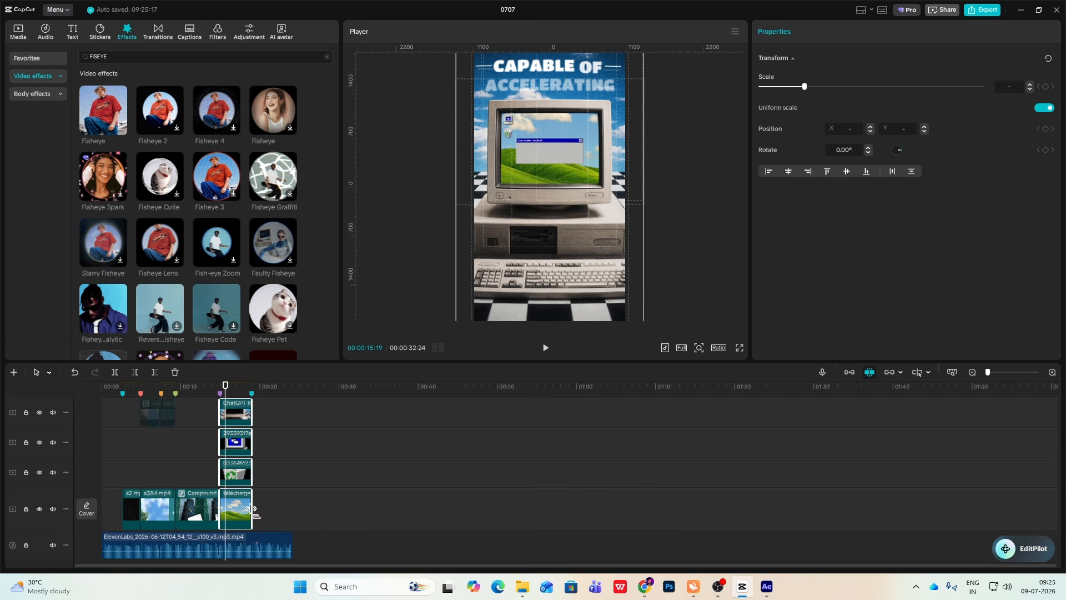
{"action": "key", "text": "alt+g"}
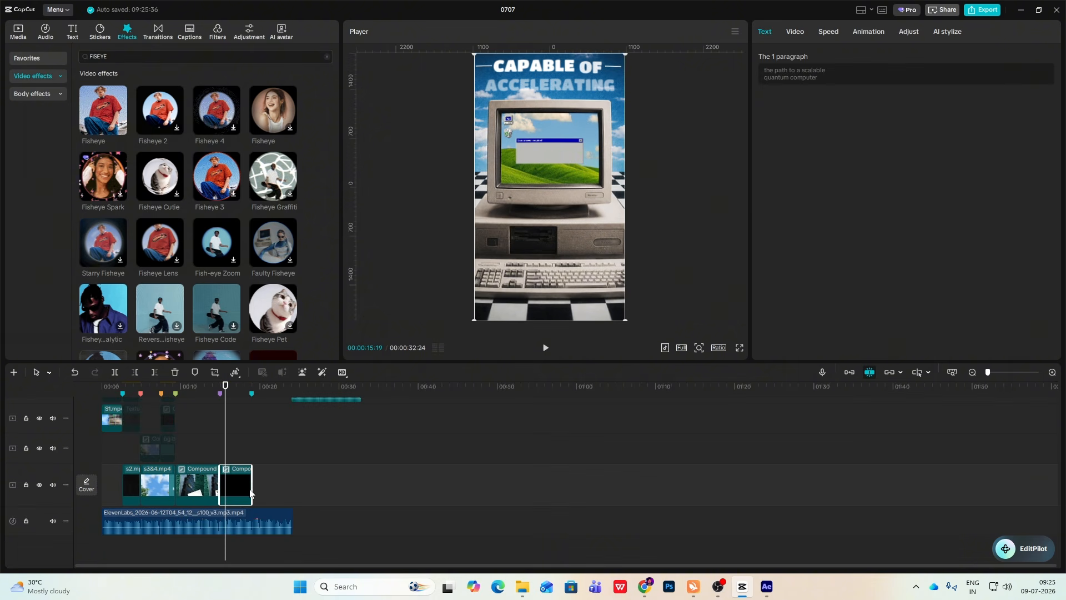
- Add transform keyframes at the scene clip's start and at 16:10, and enlarge the clip at the first keyframe for a zoom-out
{"action": "left_click", "coordinate": [214, 444]}
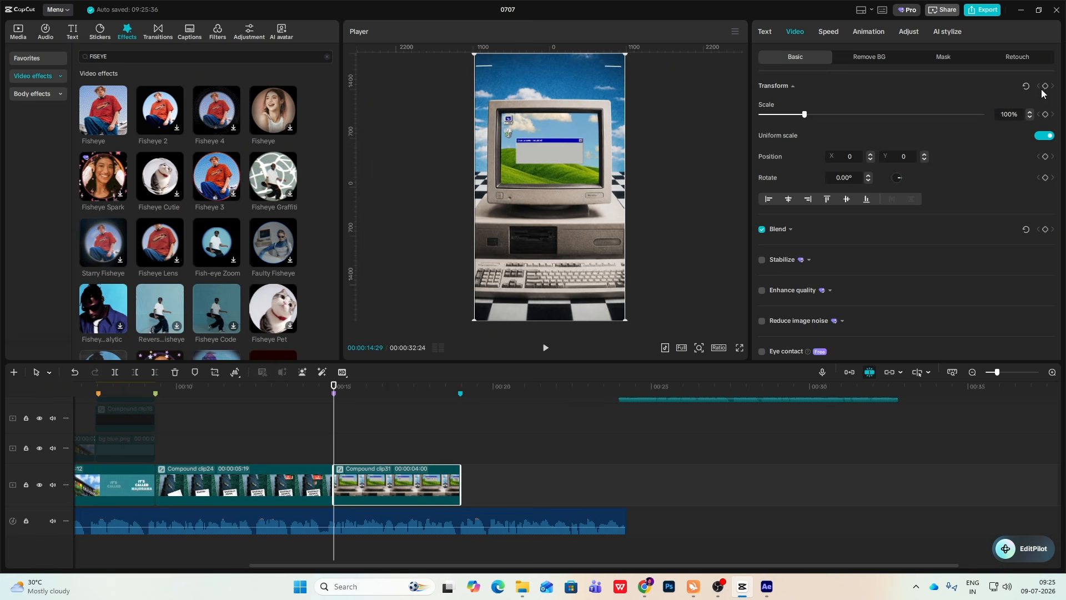
{"action": "left_click", "coordinate": [1045, 86]}
{"action": "left_click_drag", "start_coordinate": [334, 443], "coordinate": [377, 469]}
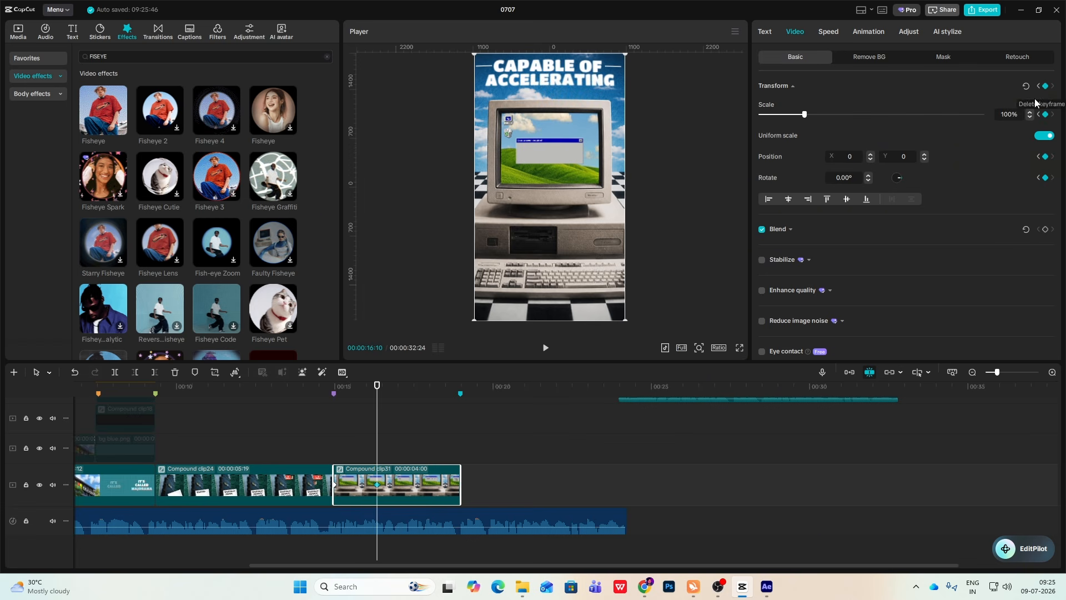
{"action": "left_click_drag", "start_coordinate": [378, 452], "coordinate": [332, 448]}
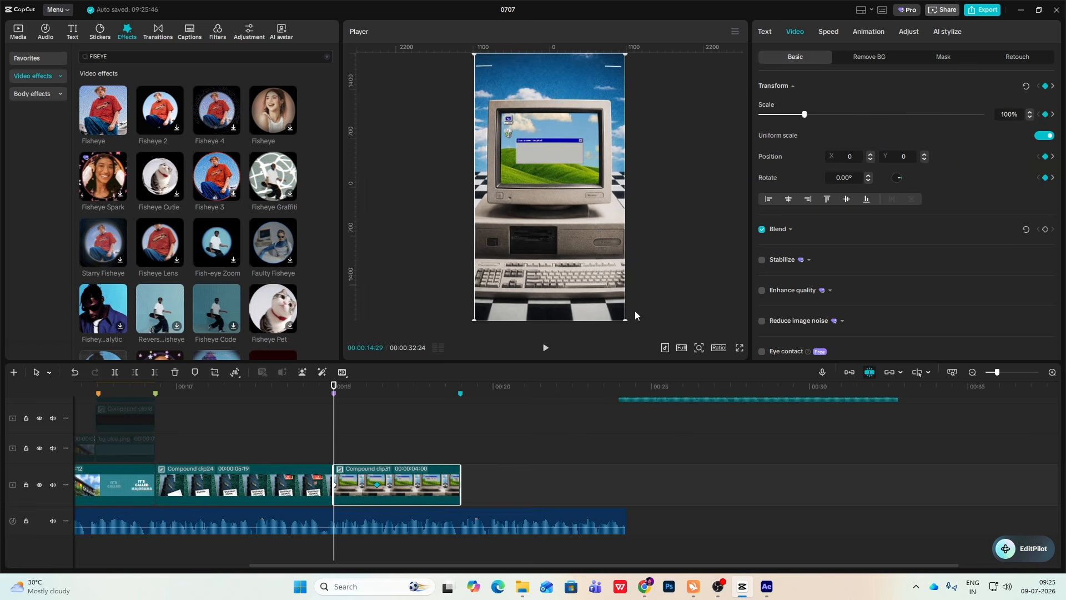
{"action": "left_click_drag", "start_coordinate": [625, 320], "coordinate": [675, 372]}
- Apply an ease-out preset curve to the scale animation between the clip's first two keyframes
{"action": "left_click", "coordinate": [365, 471]}
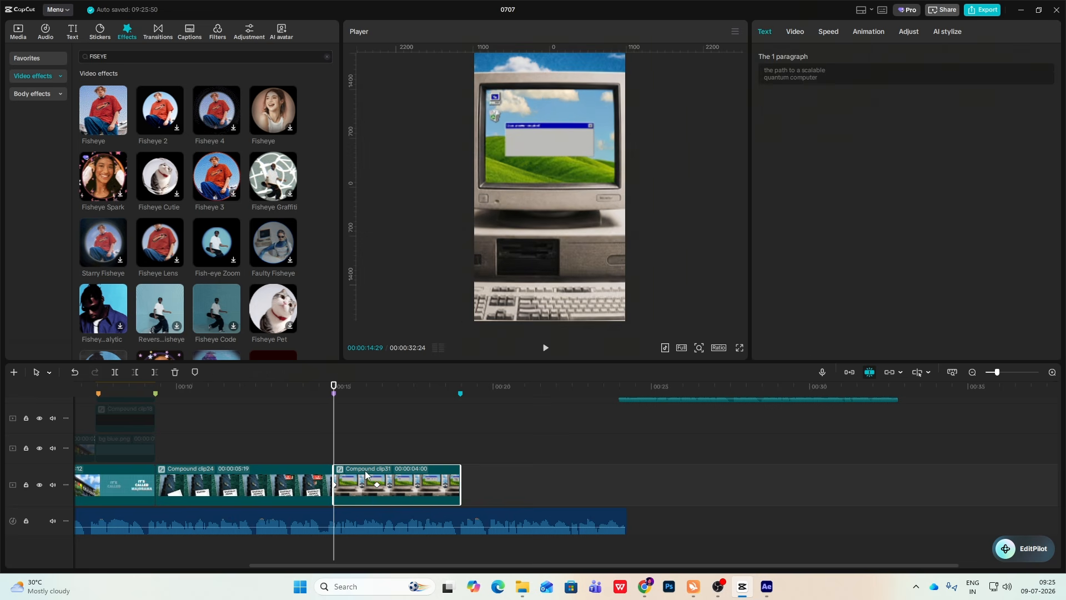
{"action": "left_click", "coordinate": [379, 472]}
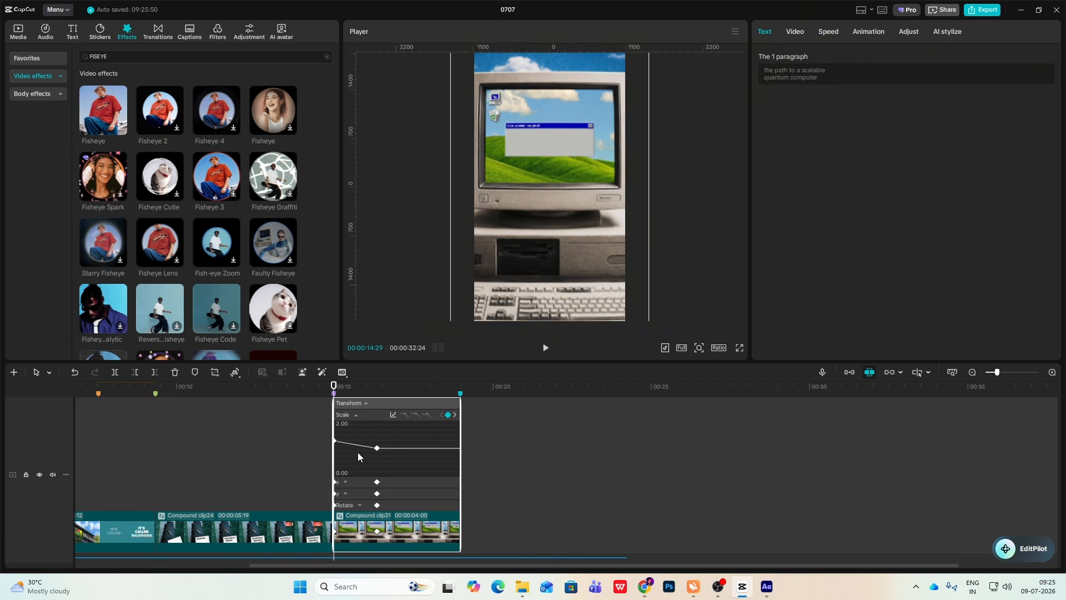
{"action": "left_click", "coordinate": [394, 414]}
{"action": "left_click", "coordinate": [544, 465]}
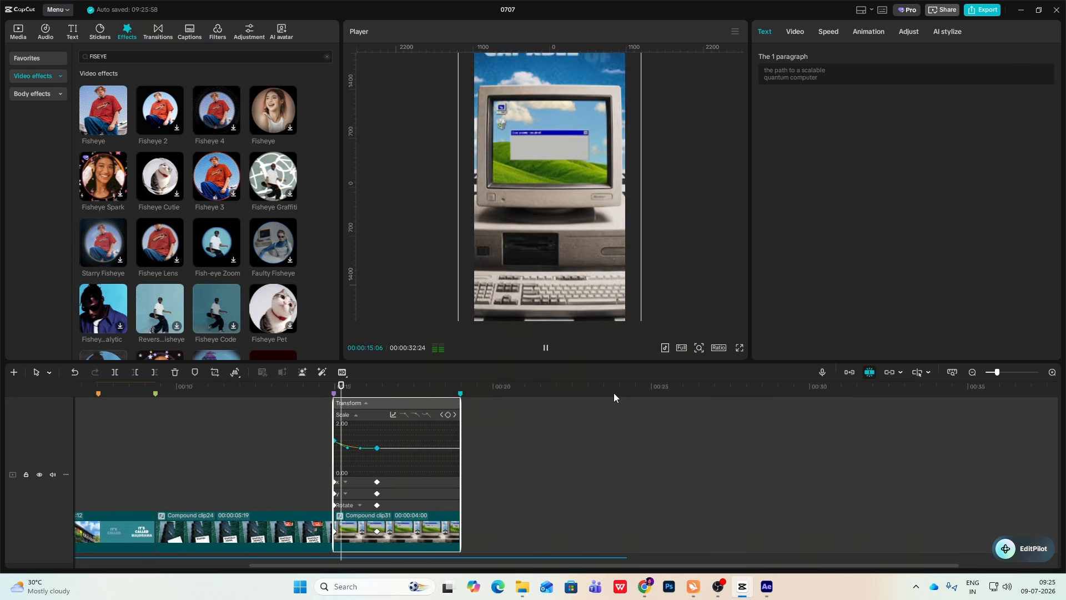
- Keyframe the scene clip's transform at 16:20, and at 17:28 scale it to 117% with Y position -327
{"action": "left_click", "coordinate": [801, 30]}
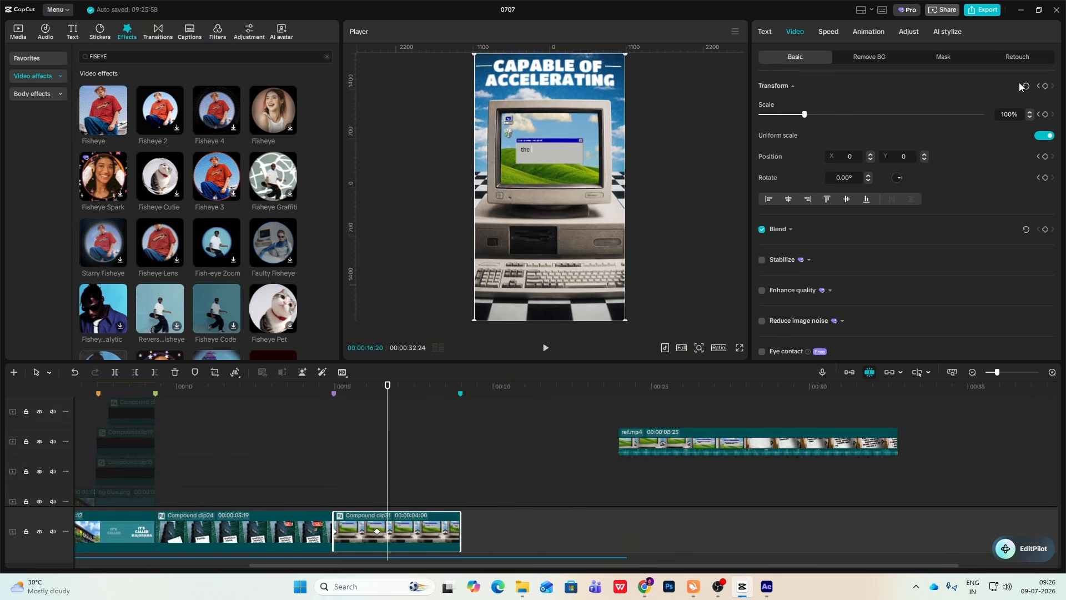
{"action": "left_click_drag", "start_coordinate": [388, 487], "coordinate": [427, 502]}
{"action": "left_click_drag", "start_coordinate": [624, 319], "coordinate": [674, 394]}
{"action": "left_click_drag", "start_coordinate": [591, 253], "coordinate": [592, 285]}
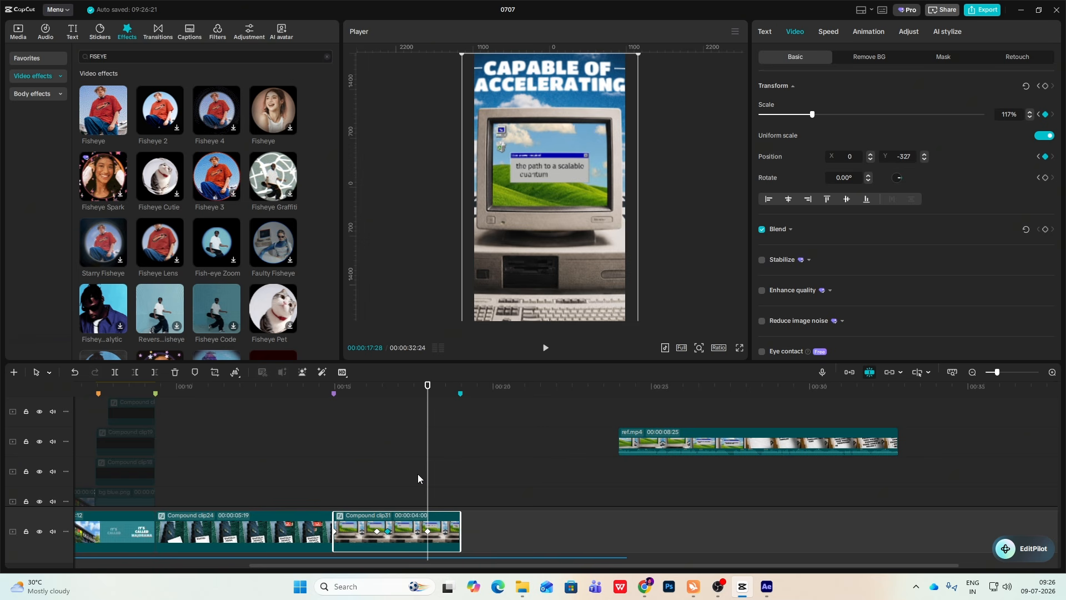
- Apply the Cubic Out curve to the scale and Y position between the last two keyframes, and play back the scene
{"action": "key", "text": "alt+k"}
{"action": "left_click", "coordinate": [394, 415]}
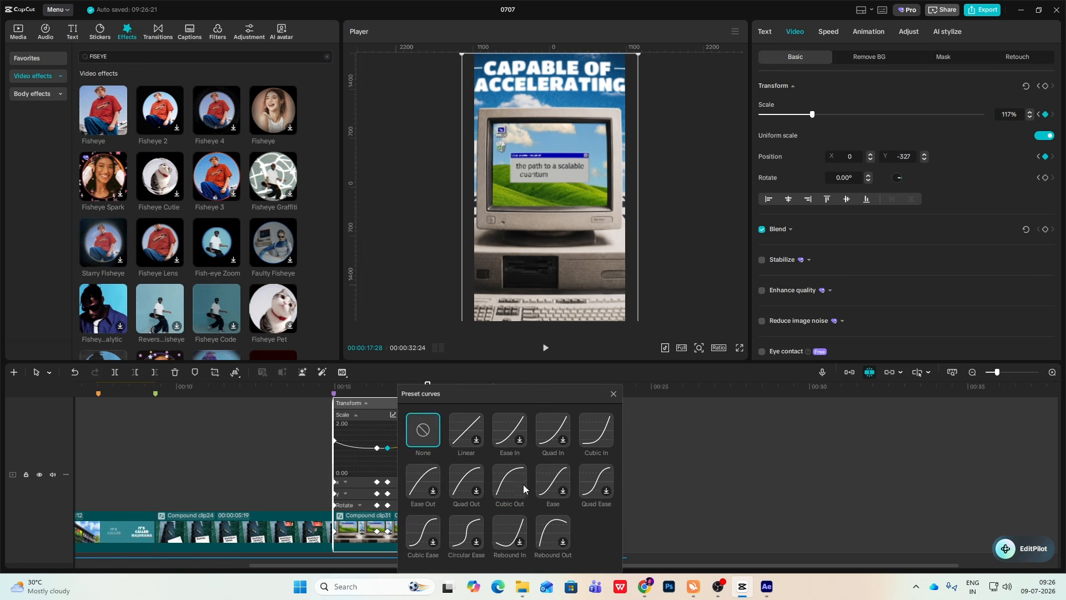
{"action": "left_click", "coordinate": [511, 476]}
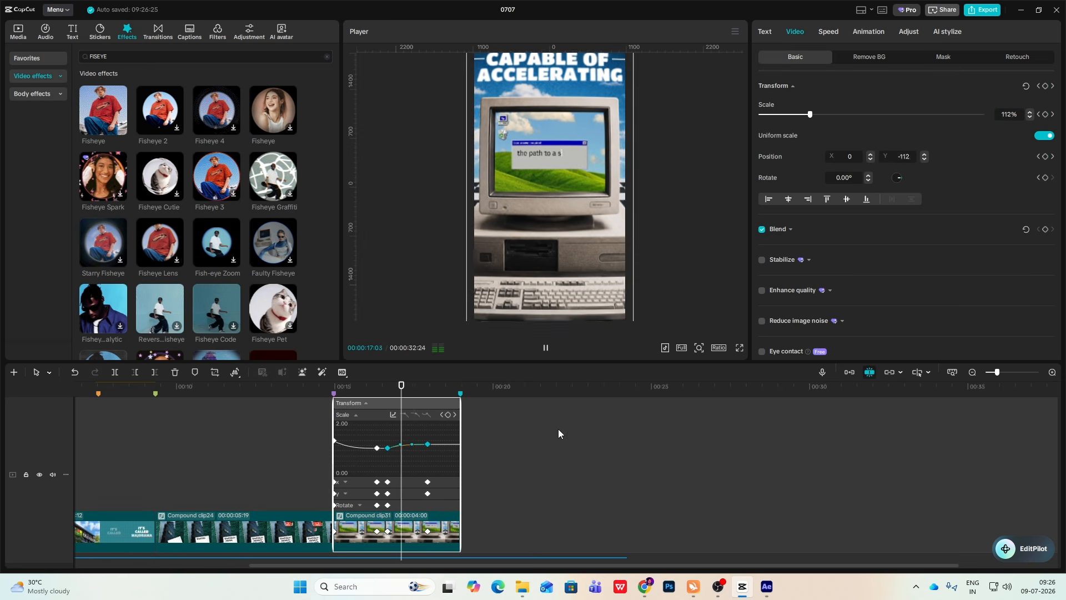
{"action": "left_click", "coordinate": [412, 495]}
{"action": "left_click", "coordinate": [395, 437]}
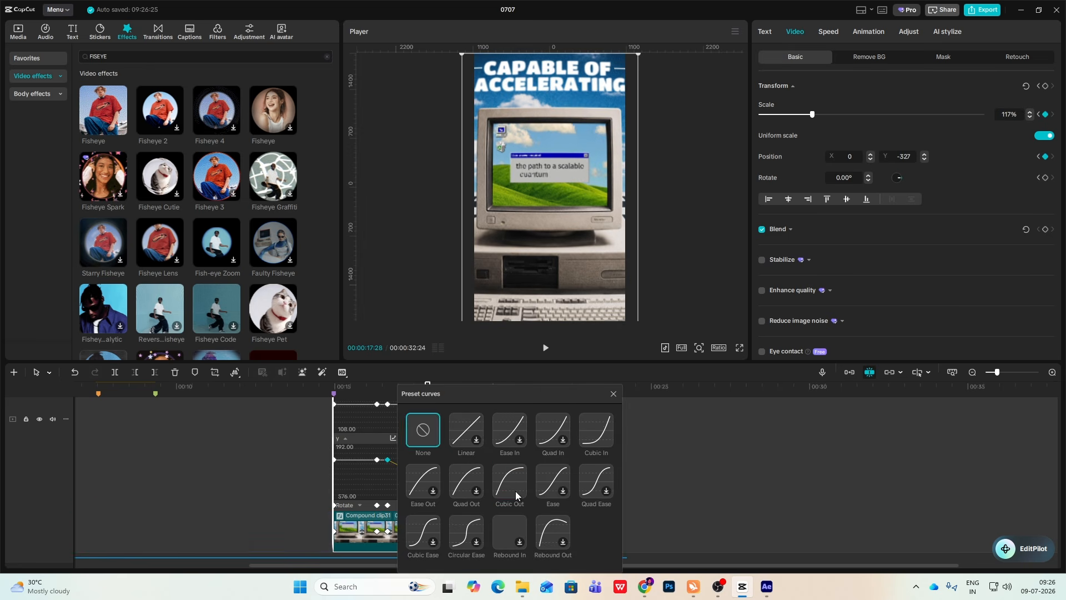
{"action": "left_click", "coordinate": [510, 477]}
{"action": "left_click", "coordinate": [617, 391]}
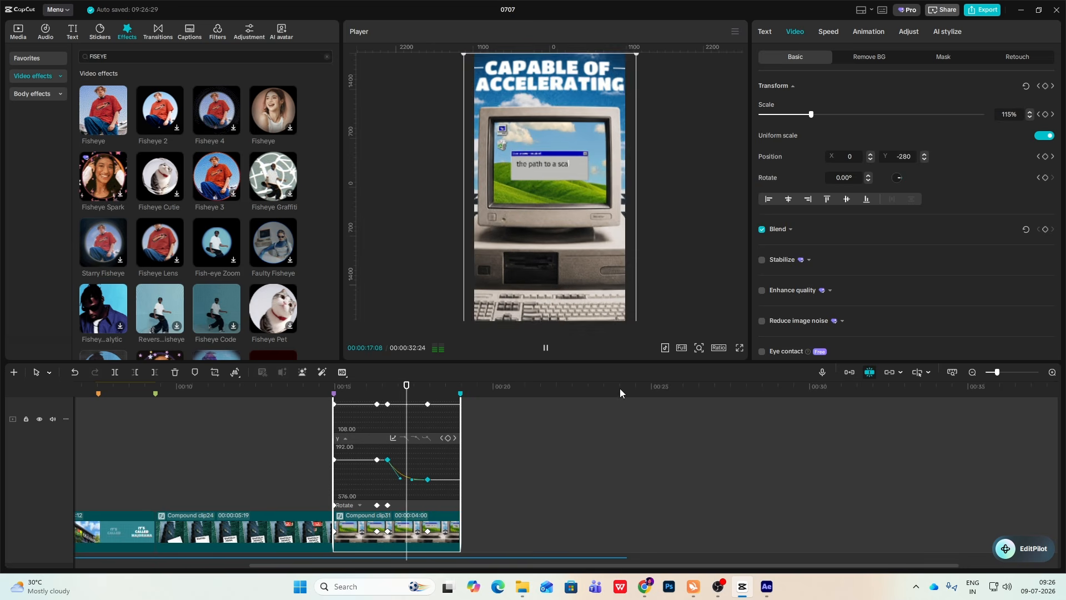
{"action": "left_click", "coordinate": [590, 415]}
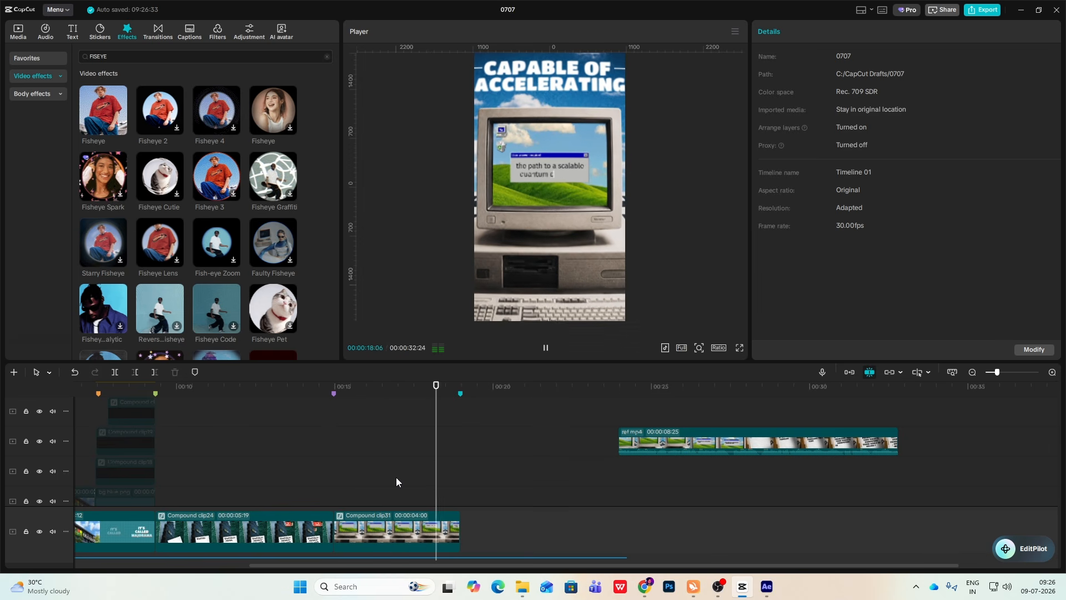
- Re-enable the two Texturelabs overlay clips that run up to the end of the retro computer scene
{"action": "left_click_drag", "start_coordinate": [488, 457], "coordinate": [157, 450]}
{"action": "scroll", "coordinate": [305, 484], "scroll_direction": "up", "scroll_amount": 5}
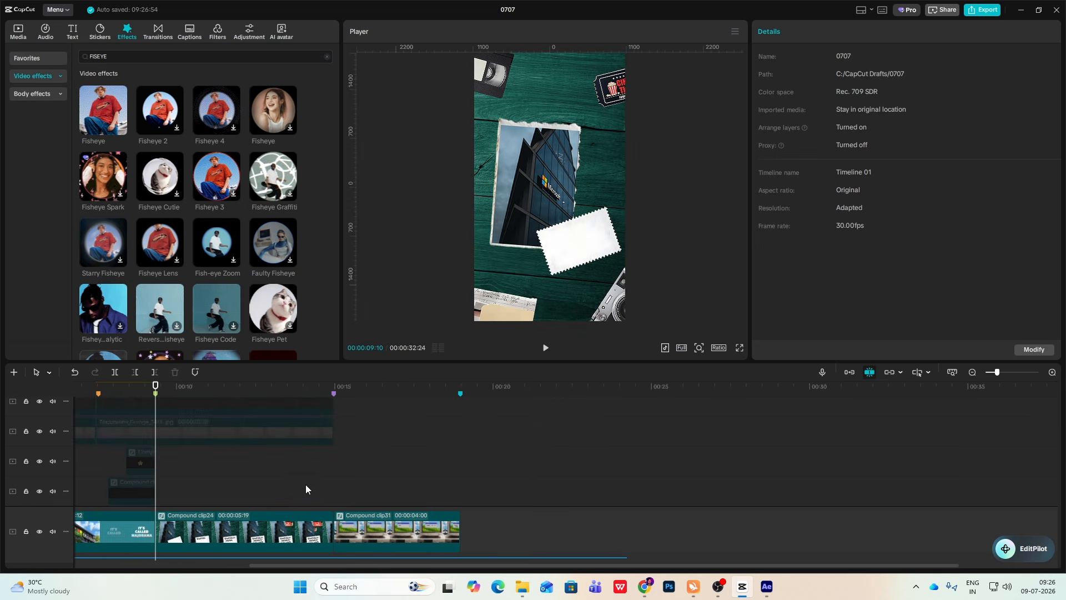
{"action": "left_click_drag", "start_coordinate": [371, 434], "coordinate": [460, 496]}
{"action": "left_click", "coordinate": [406, 409]}
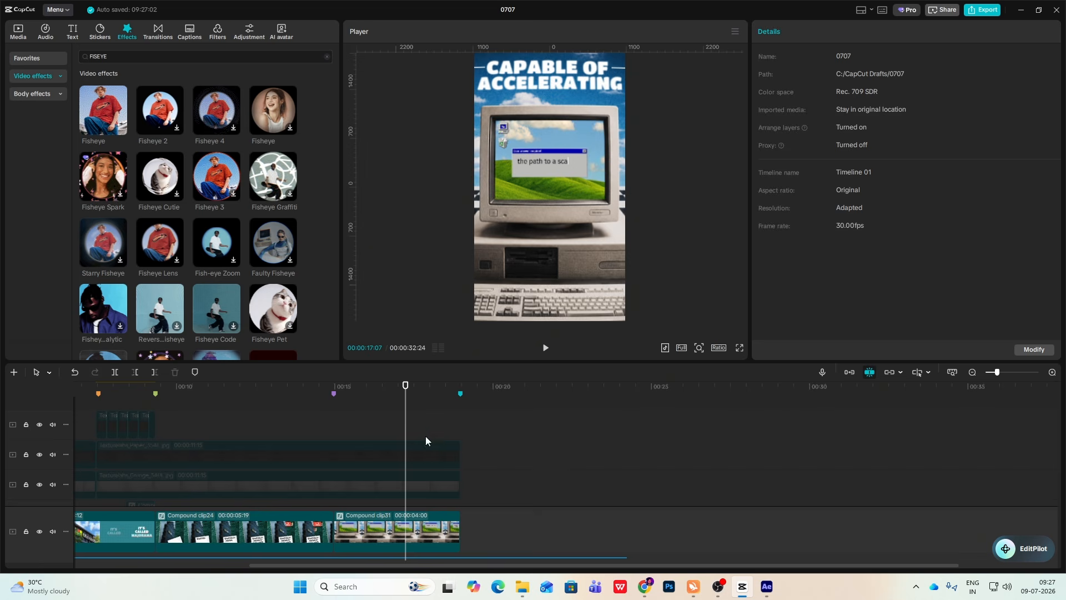
{"action": "left_click", "coordinate": [436, 478]}
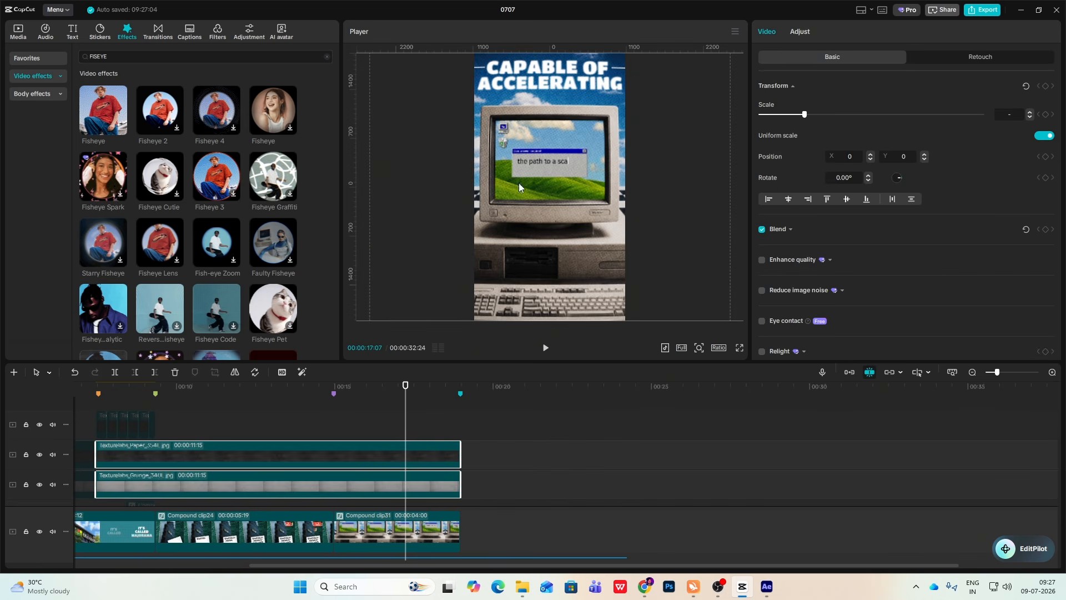
{"action": "key", "text": "Delete"}
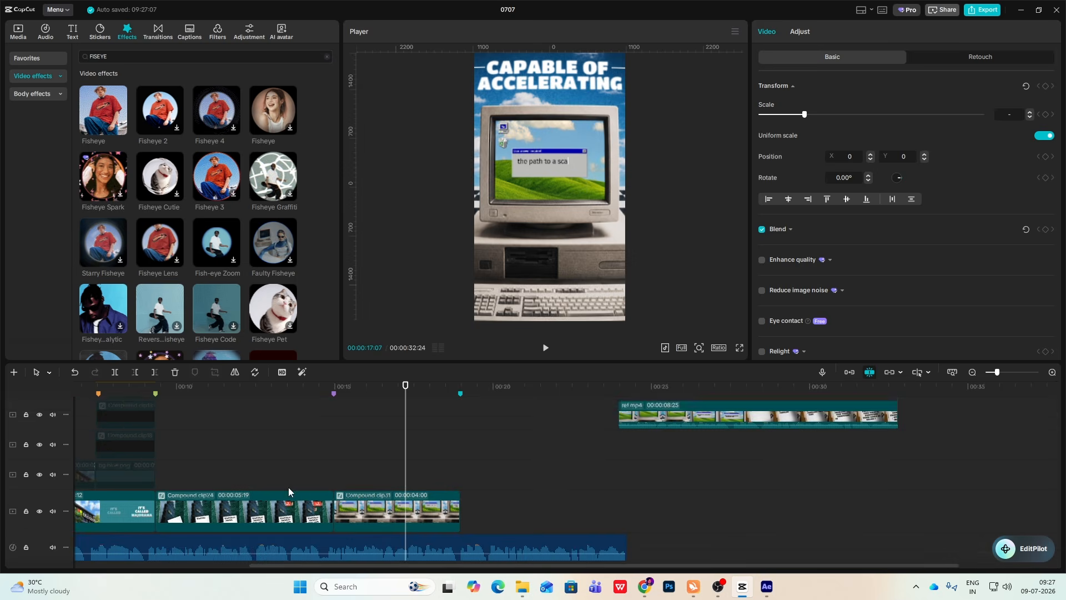
- Mark the export range from 9:10 at the start of the green wood scene to 18:29 at the computer scene's end
{"action": "left_click", "coordinate": [157, 463]}
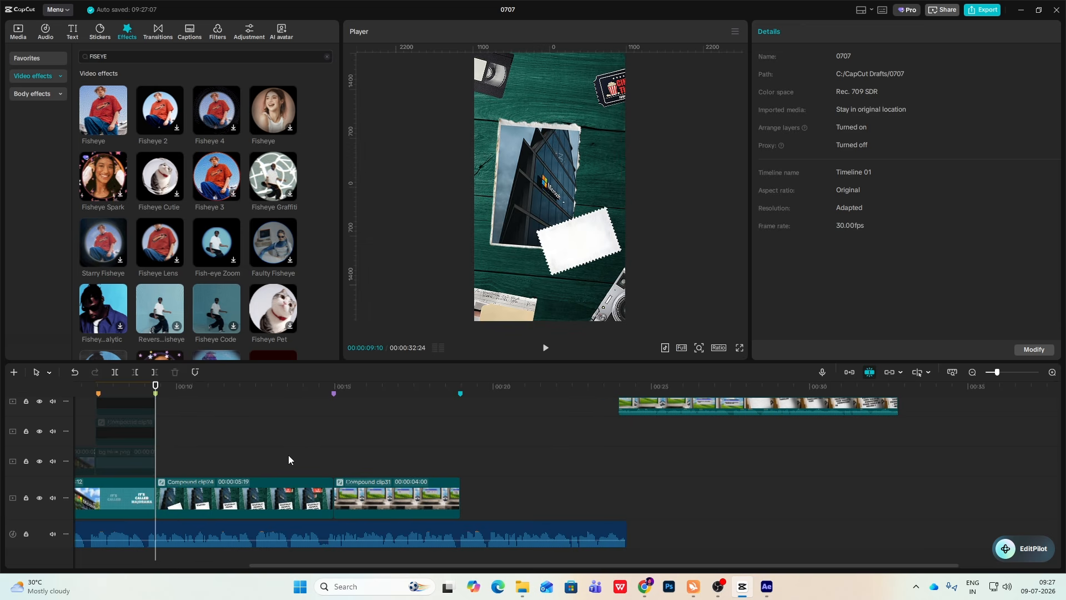
{"action": "key", "text": "i"}
{"action": "left_click", "coordinate": [457, 467]}
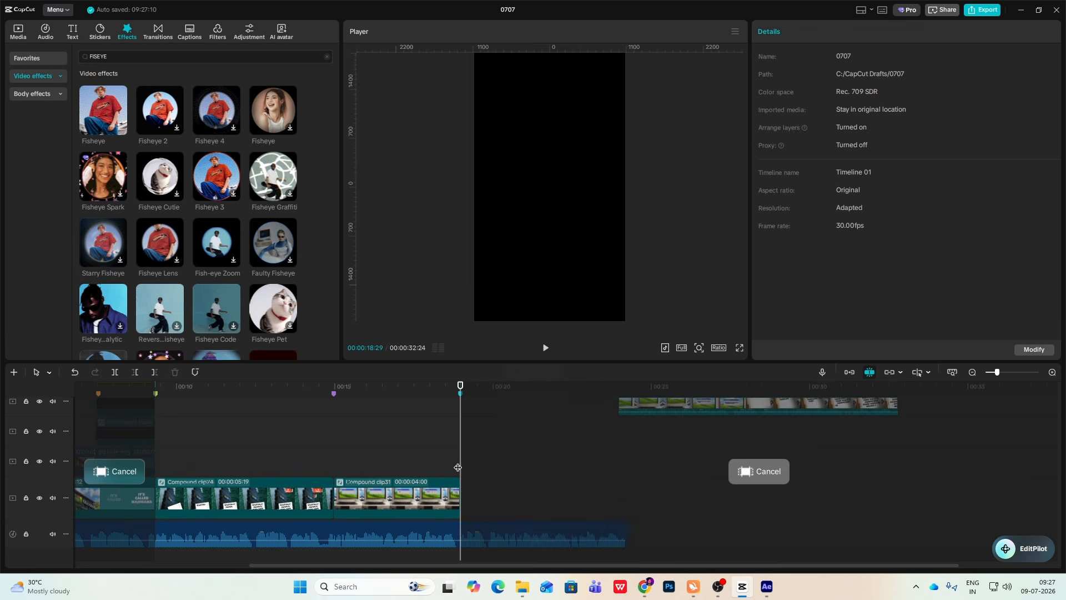
- Export the marked range as "s5 &6" in 1080P mp4 to the majorana-2-the-future-of-quantum-computing folder and close the export dialog
{"action": "left_click", "coordinate": [982, 10]}
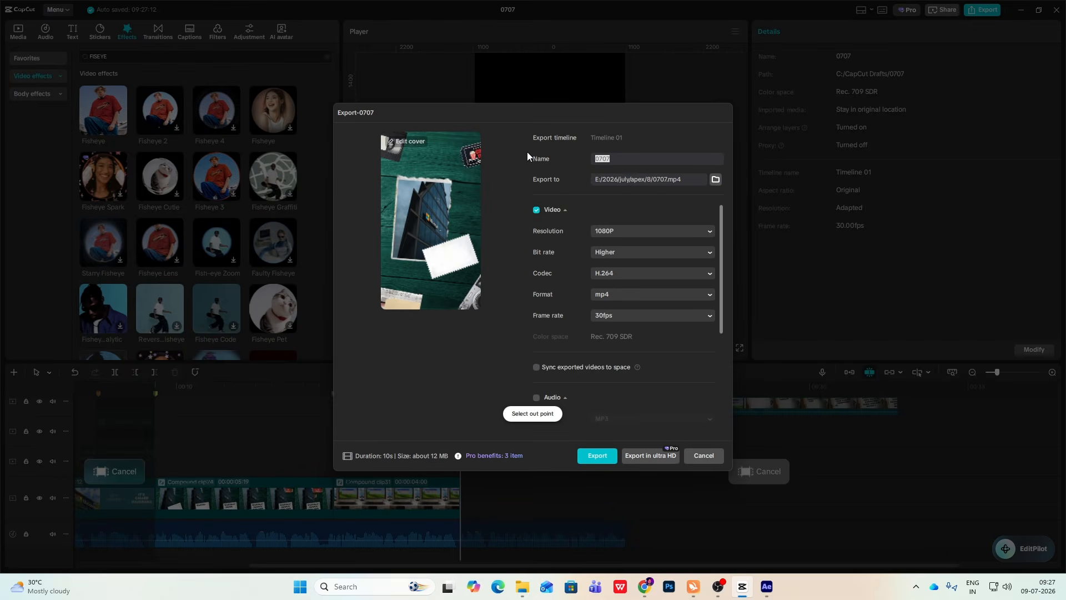
{"action": "type", "text": "s"}
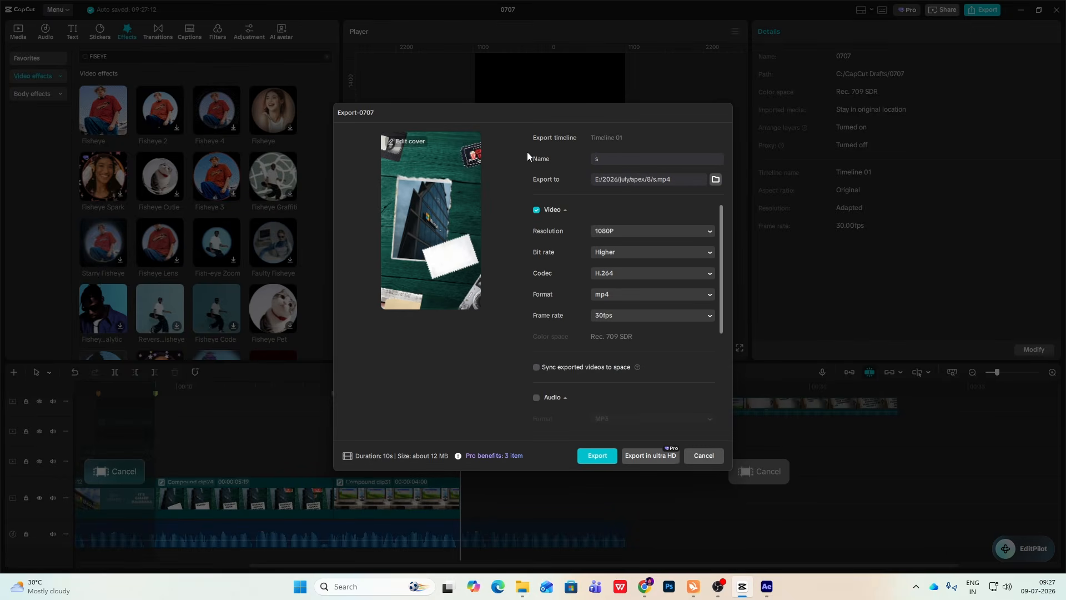
{"action": "type", "text": "5 &6"}
{"action": "left_click", "coordinate": [715, 179]}
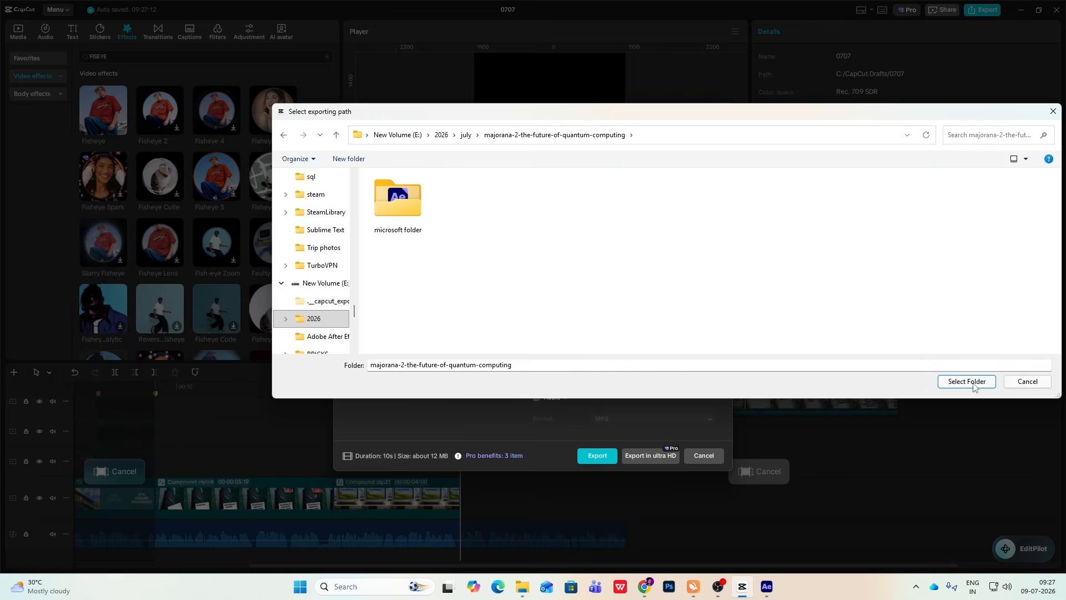
{"action": "left_click", "coordinate": [961, 378]}
{"action": "left_click", "coordinate": [597, 455]}
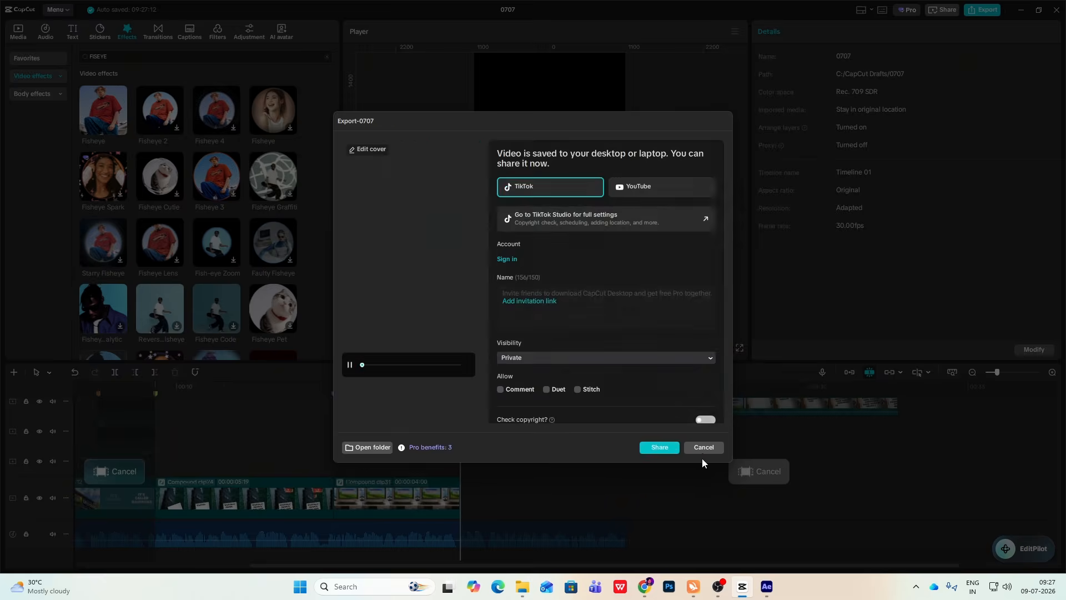
{"action": "left_click", "coordinate": [702, 454]}
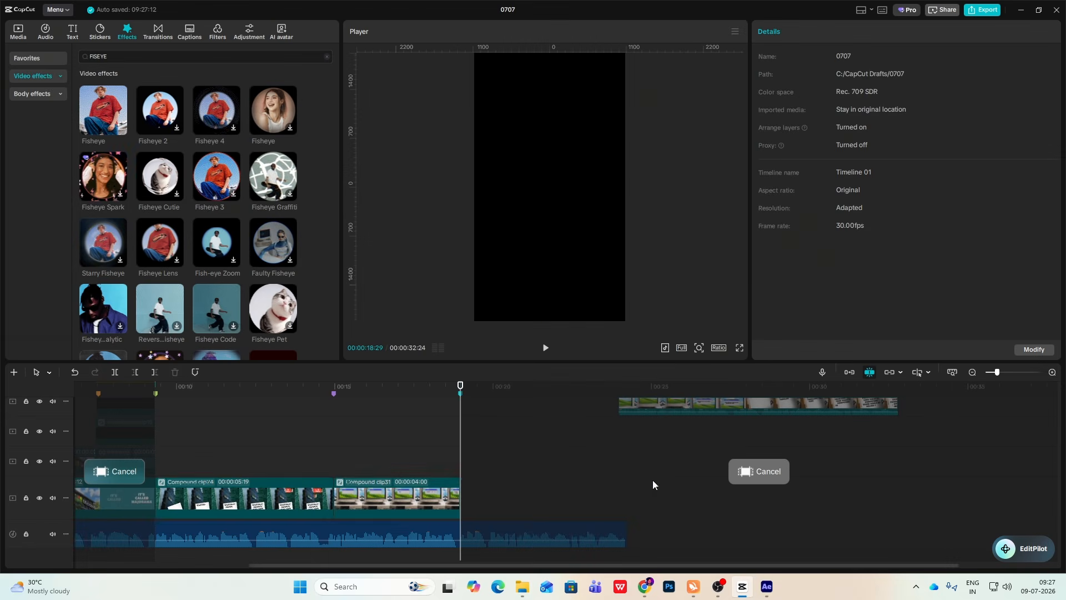
- Disable the two compound clips in the marked range and place the exported s5 &6.mp4 on the track above them
{"action": "key", "text": "ctrl+a"}
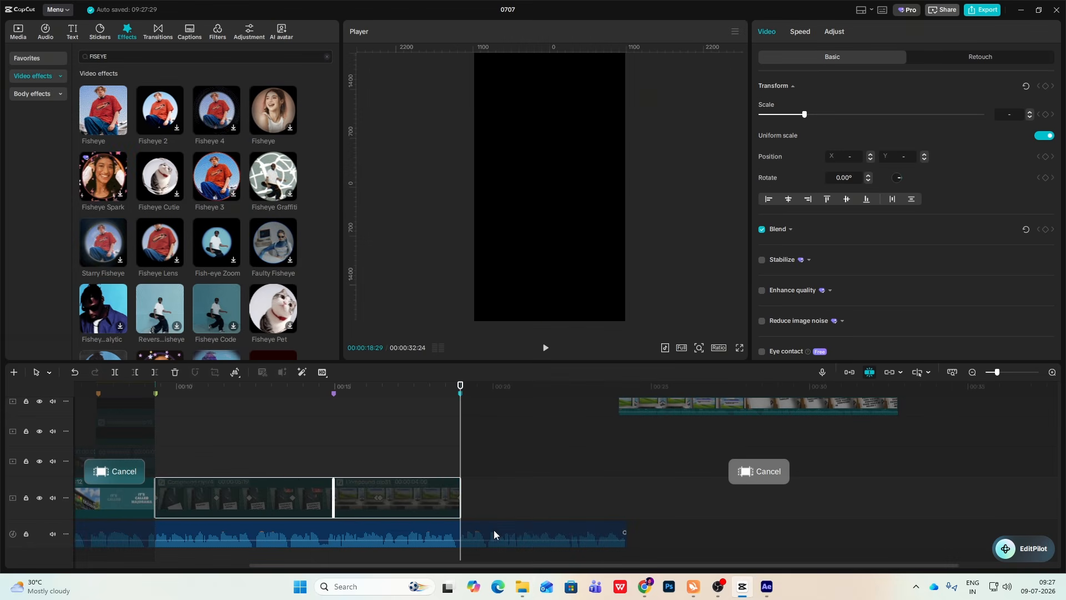
{"action": "left_click", "coordinate": [520, 588]}
{"action": "left_click_drag", "start_coordinate": [918, 267], "coordinate": [205, 458]}
{"action": "right_click", "coordinate": [206, 459]}
{"action": "left_click", "coordinate": [292, 306]}
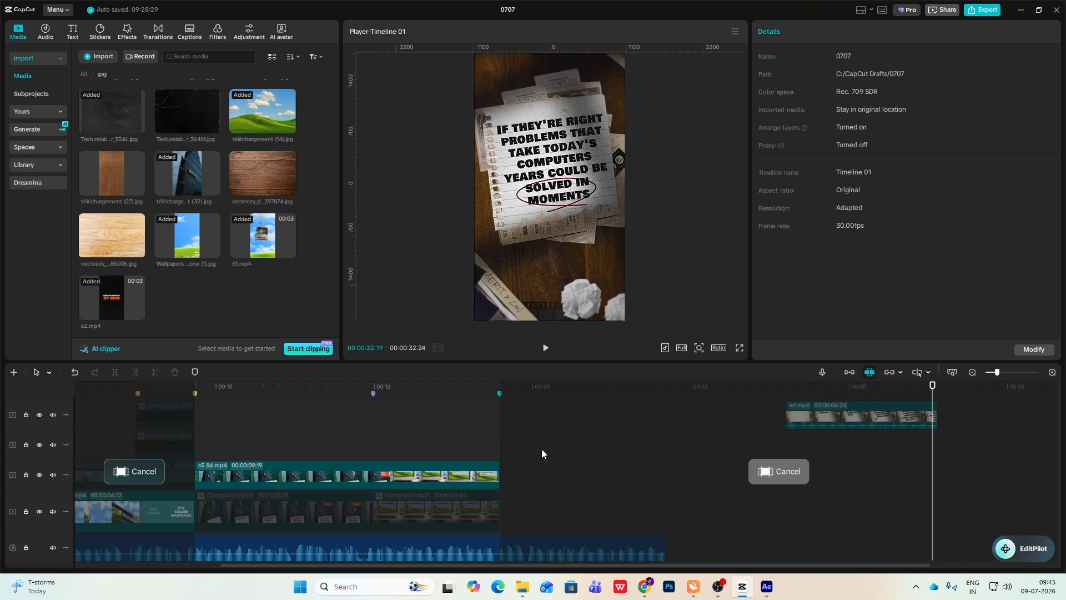
- Check the notebook scene in the reference clip and place the dark old wooden table image at 18:29, directly after s5 &6.mp4
{"action": "left_click", "coordinate": [504, 441]}
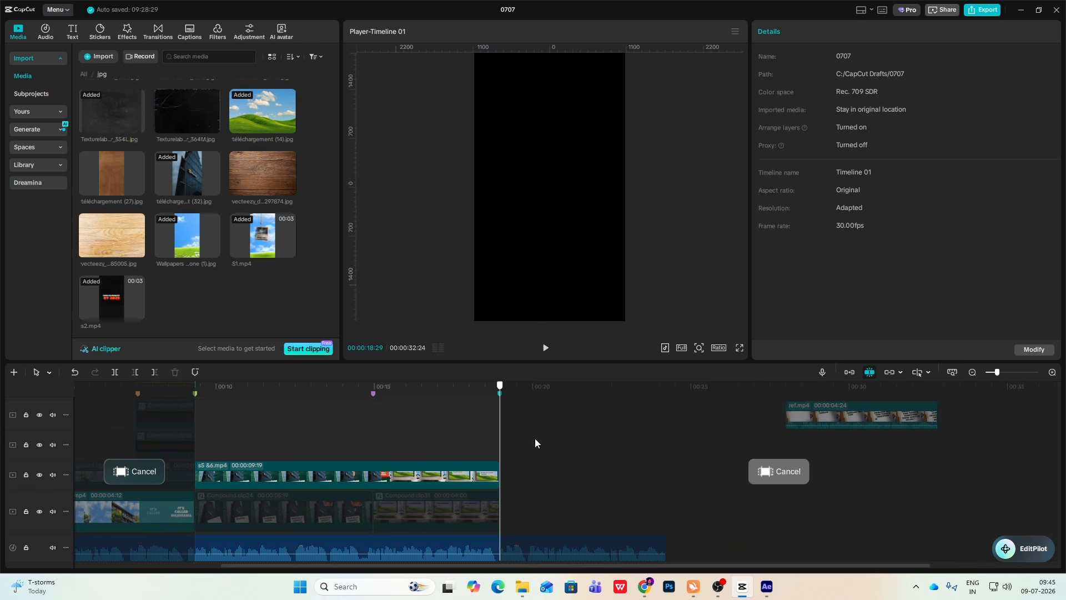
{"action": "left_click", "coordinate": [880, 441]}
{"action": "left_click_drag", "start_coordinate": [880, 442], "coordinate": [808, 436]}
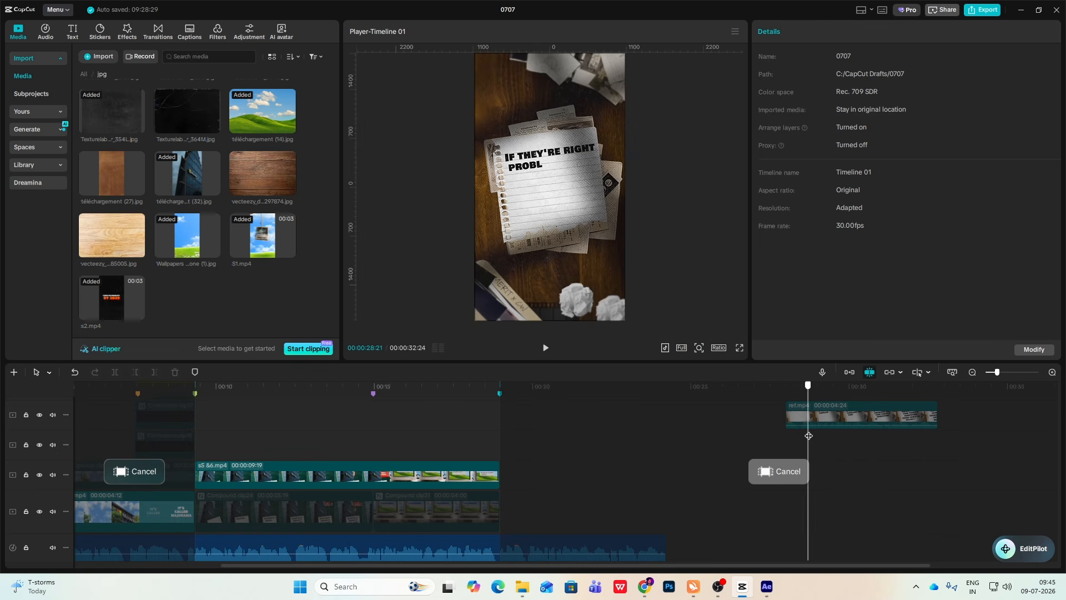
{"action": "left_click_drag", "start_coordinate": [281, 179], "coordinate": [504, 463]}
{"action": "left_click", "coordinate": [517, 453]}
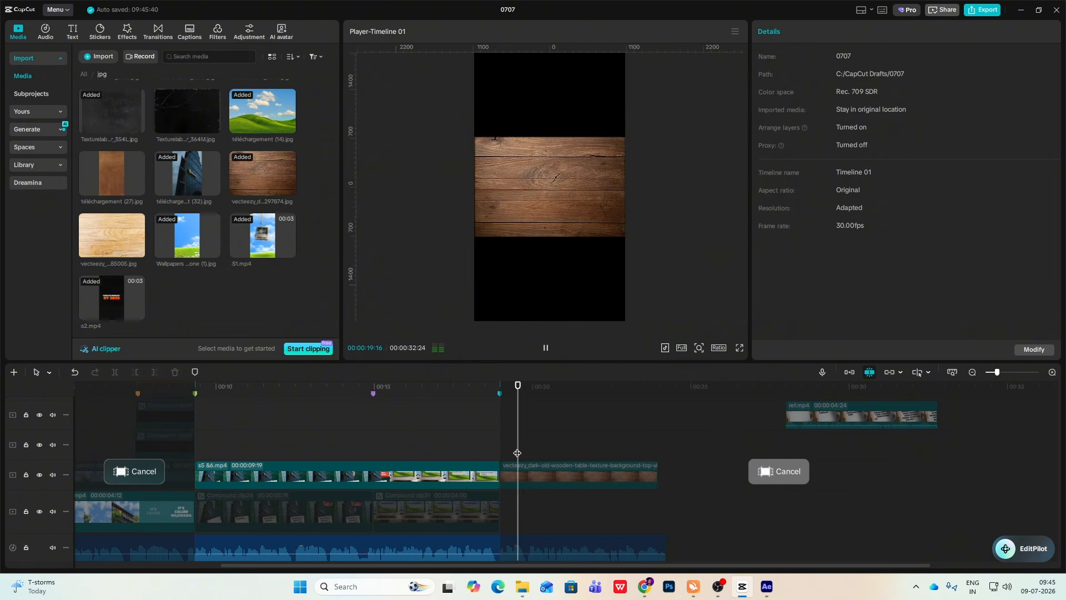
- Extend the wooden table clip to the end of the voice-over and rotate the image so its planks run vertically
{"action": "left_click", "coordinate": [647, 468]}
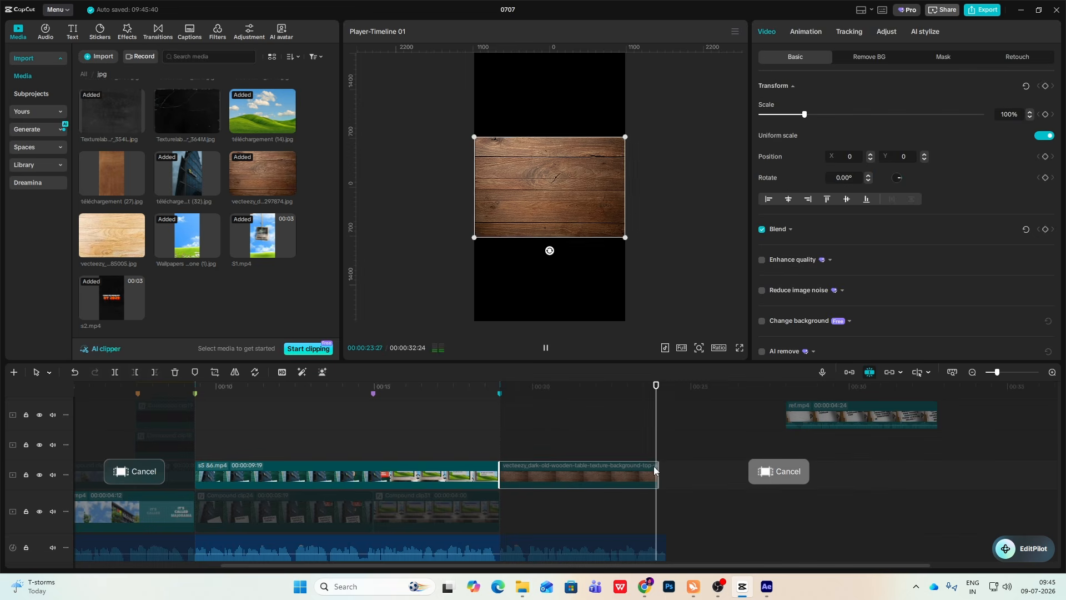
{"action": "left_click", "coordinate": [655, 464]}
{"action": "left_click", "coordinate": [658, 469]}
{"action": "left_click_drag", "start_coordinate": [549, 251], "coordinate": [606, 197]}
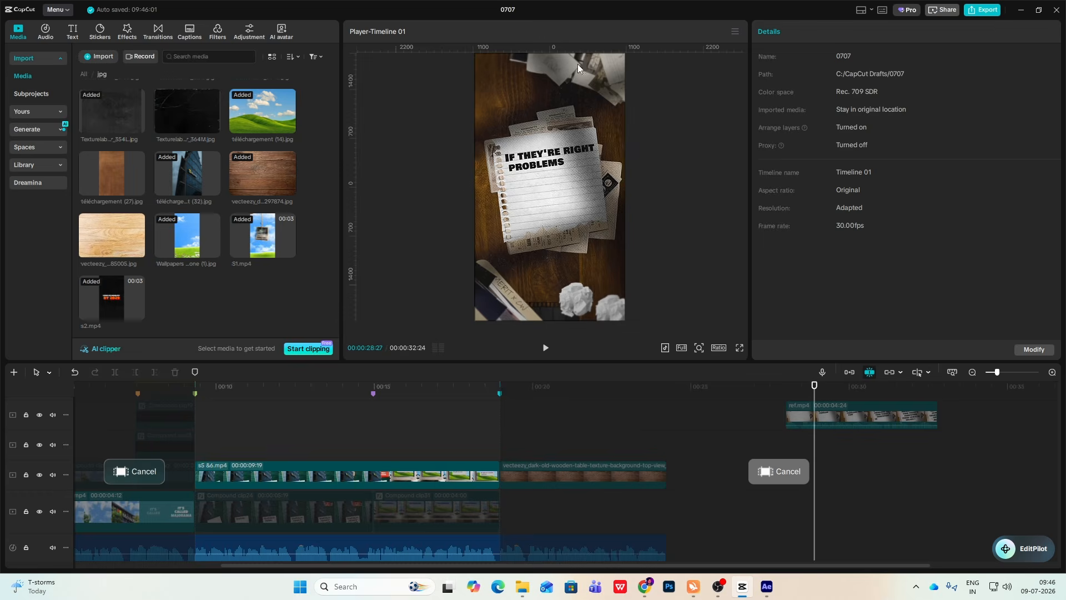
{"action": "scroll", "coordinate": [127, 70], "scroll_direction": "down", "scroll_amount": 5}
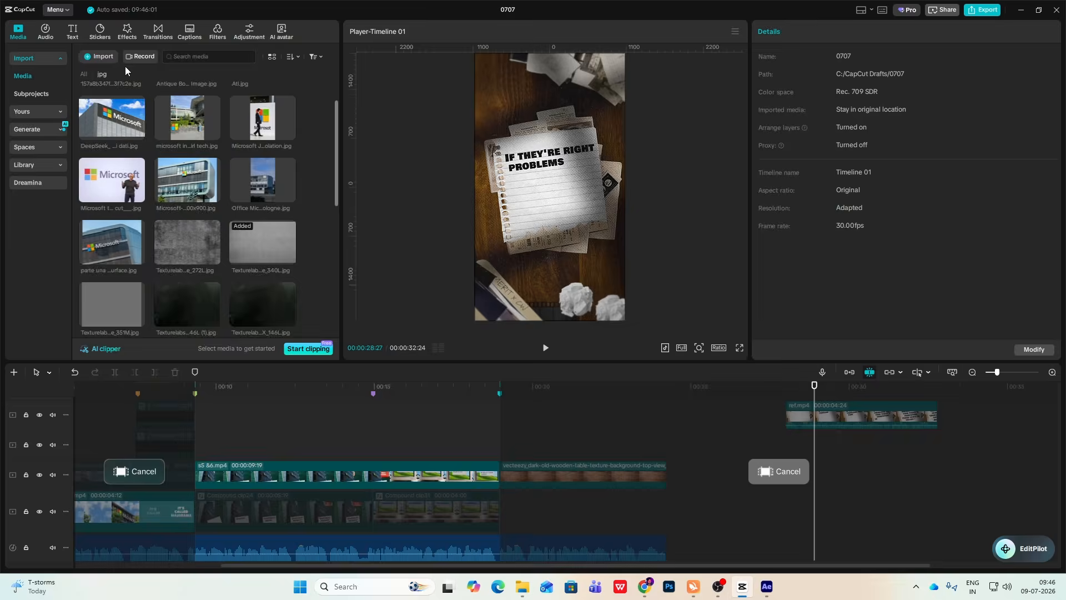
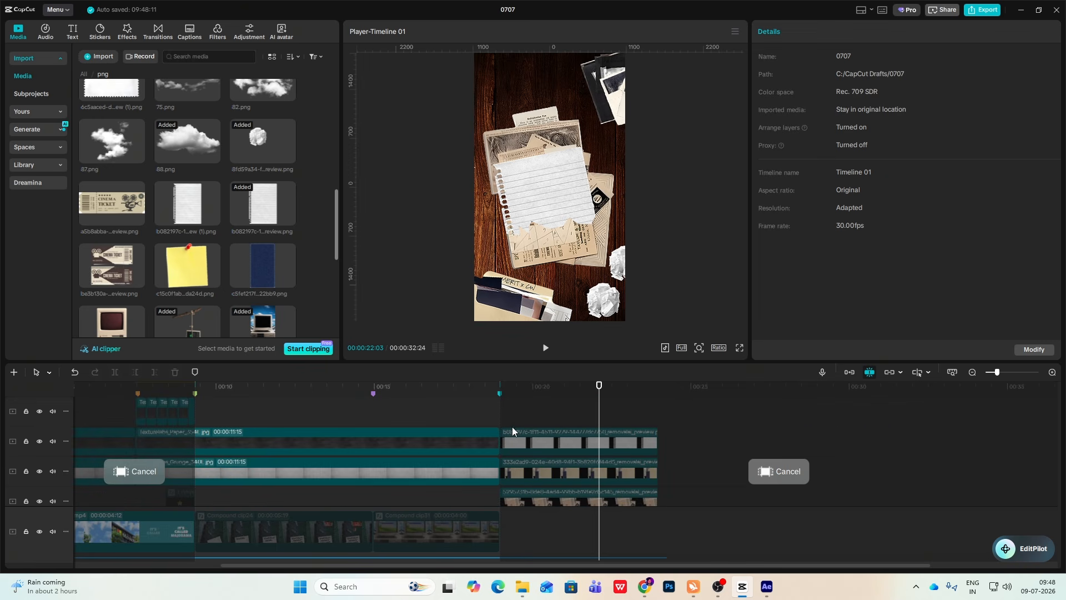
- Add a text clip at 18:29 reading "IF THEY'RE RIGHT / PROBLEMS THAT TAKE / TODAY'S COMPUTERS / YEARS COULD BE / SOLVED IN MOMENTS" on five lines
{"action": "left_click", "coordinate": [75, 35]}
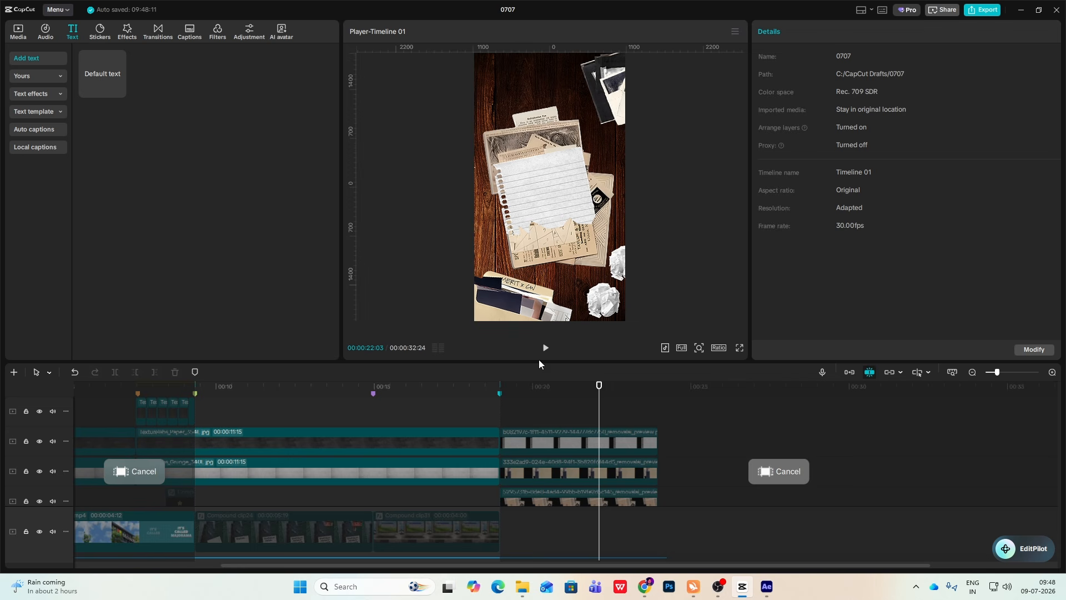
{"action": "left_click_drag", "start_coordinate": [122, 71], "coordinate": [542, 404]}
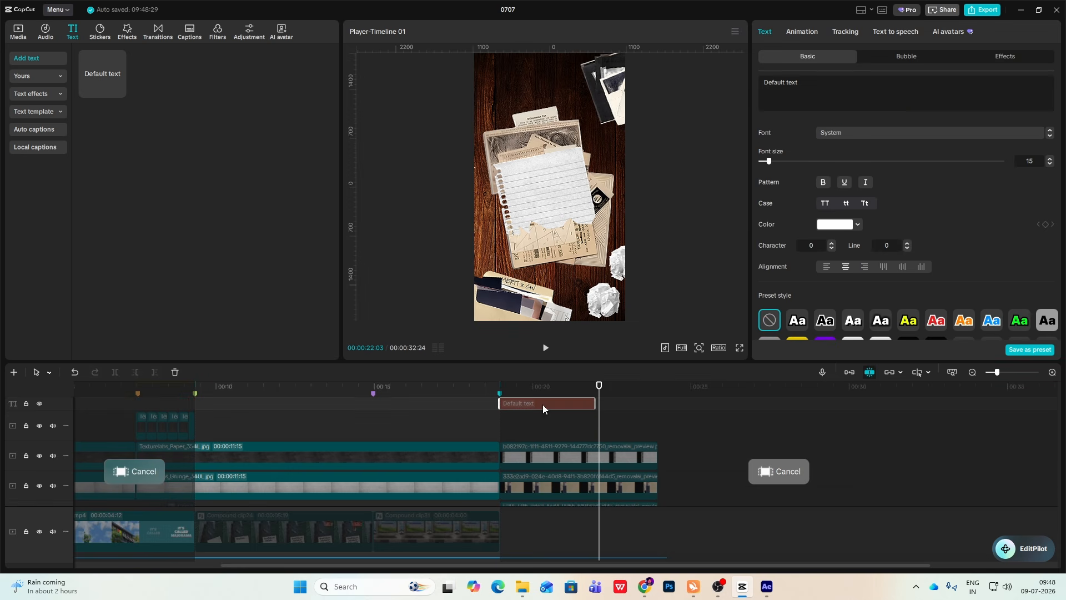
{"action": "left_click", "coordinate": [814, 79]}
{"action": "type", "text": "IF THEY'RE RIGHT"}
{"action": "key", "text": "Return"}
{"action": "type", "text": "PROBLEMS THAT"}
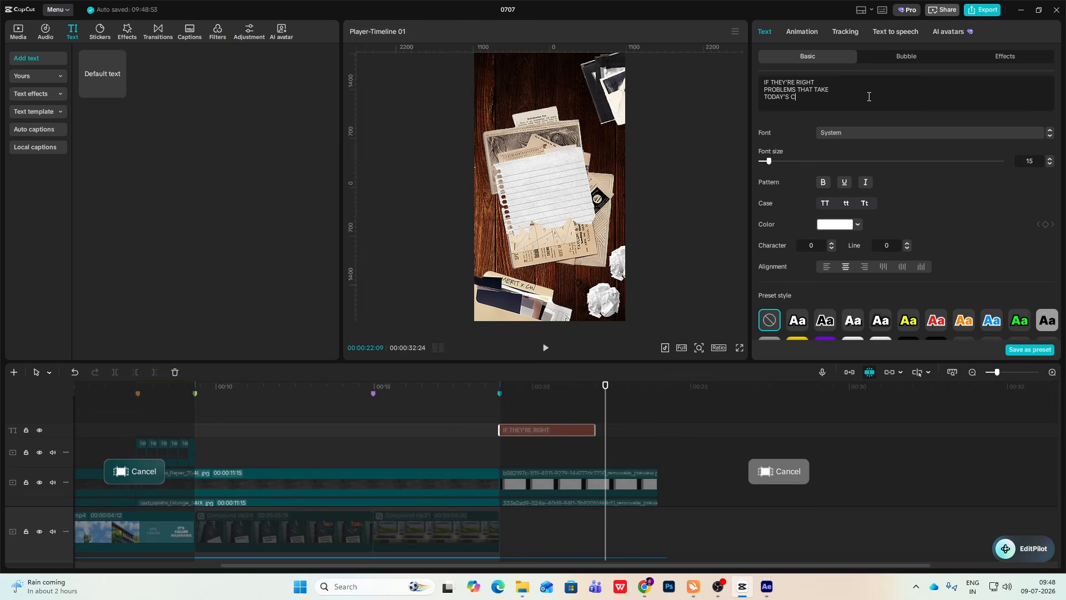
{"action": "type", "text": "TAKE"}
{"action": "key", "text": "Return"}
{"action": "type", "text": "TODAY'S COMPUTERS"}
{"action": "key", "text": "Return"}
{"action": "type", "text": "YEARS COULD BE"}
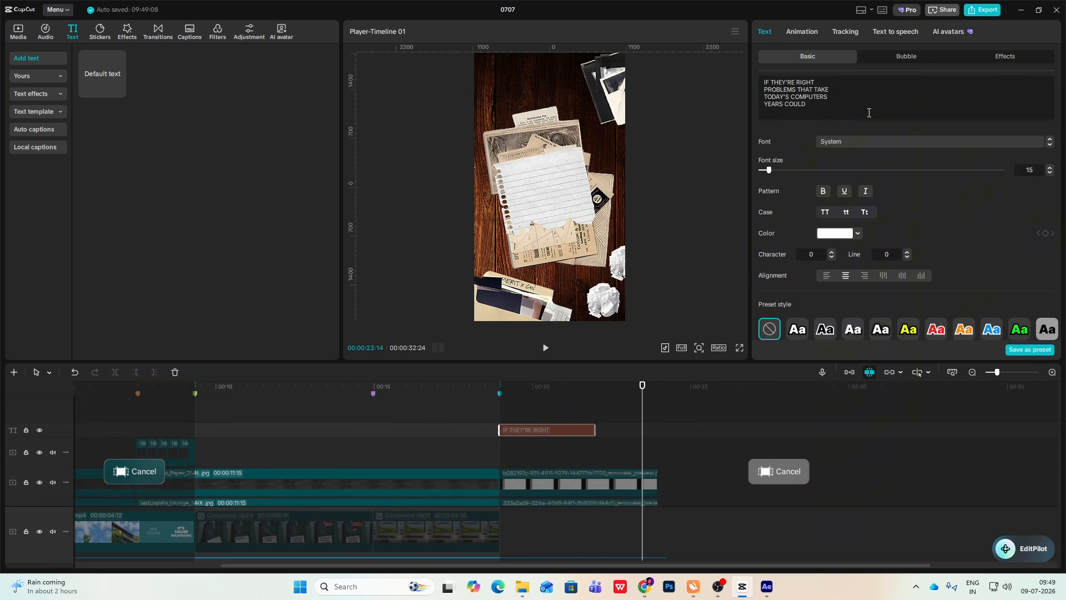
{"action": "key", "text": "Return"}
{"action": "type", "text": "SOLVED IN"}
{"action": "type", "text": "MOMENTS"}
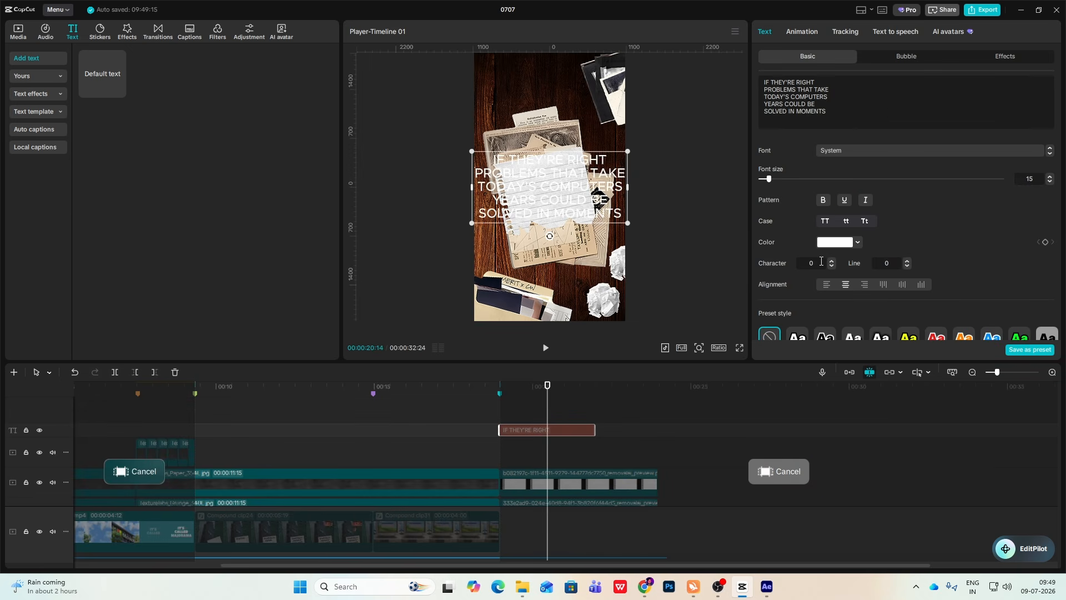
- Set the five-line text's font to Titan One and its color to black (000000)
{"action": "left_click", "coordinate": [884, 155]}
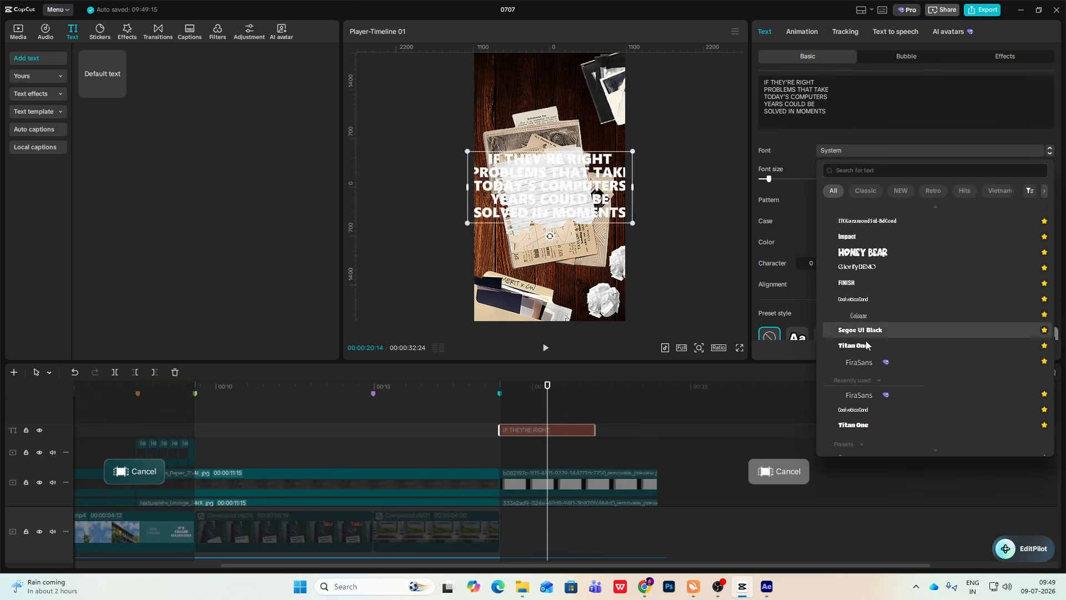
{"action": "left_click", "coordinate": [867, 345]}
{"action": "left_click", "coordinate": [834, 242]}
{"action": "left_click", "coordinate": [858, 400]}
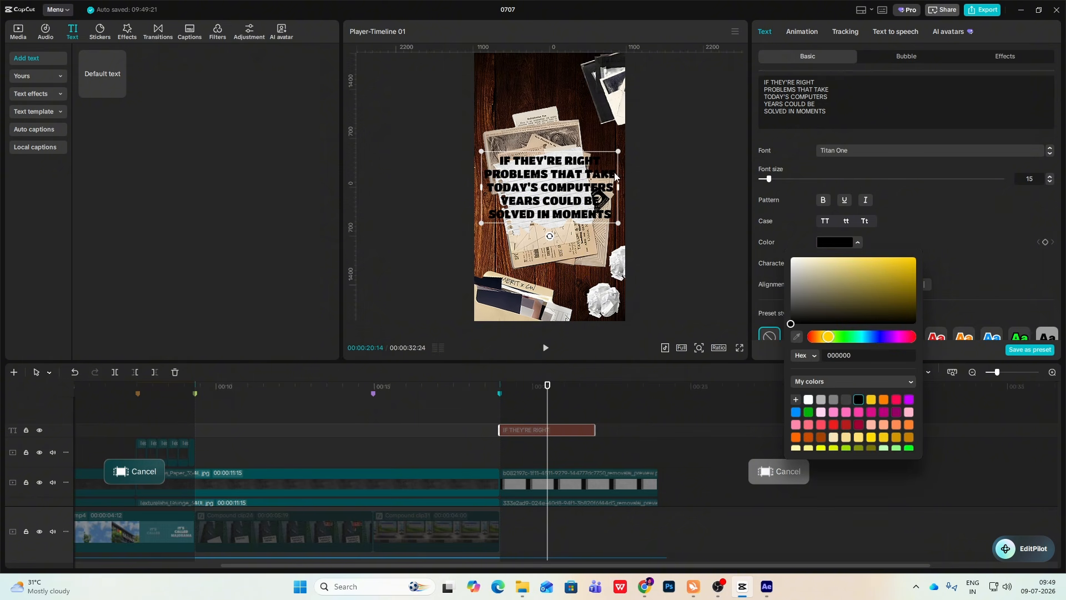
- Tilt and shrink the text to fit the lined notebook page, and apply the Typewriter in-animation
{"action": "left_click_drag", "start_coordinate": [551, 236], "coordinate": [562, 238]}
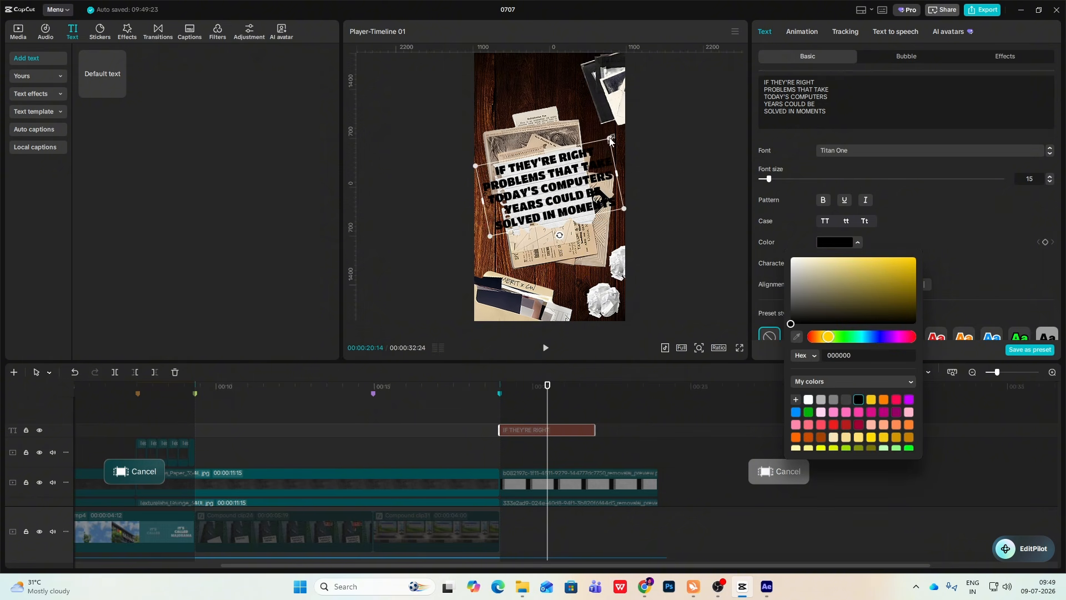
{"action": "left_click_drag", "start_coordinate": [609, 138], "coordinate": [555, 198]}
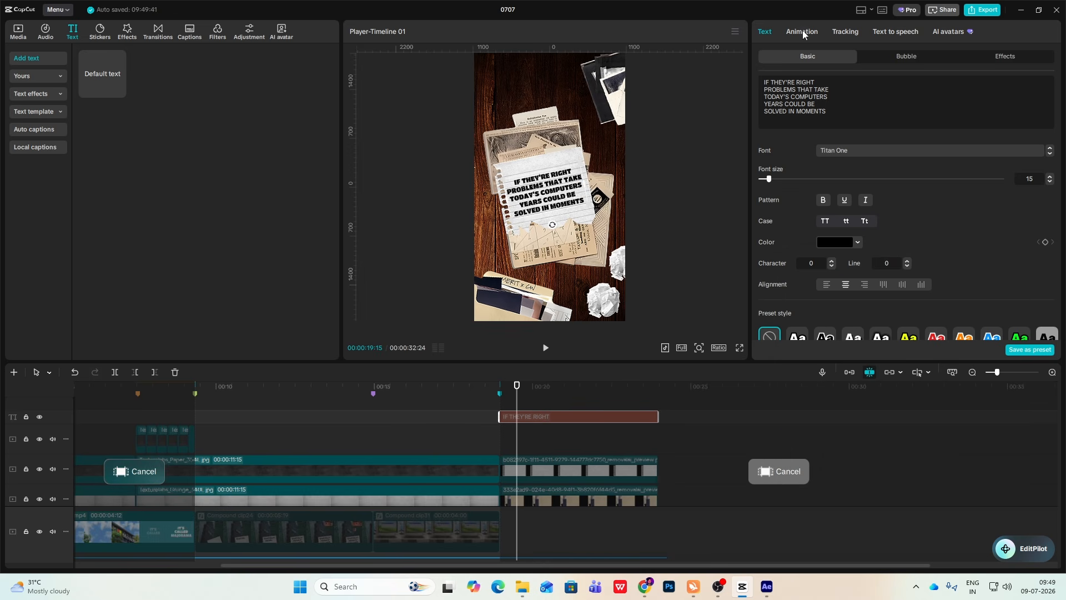
{"action": "left_click", "coordinate": [803, 32]}
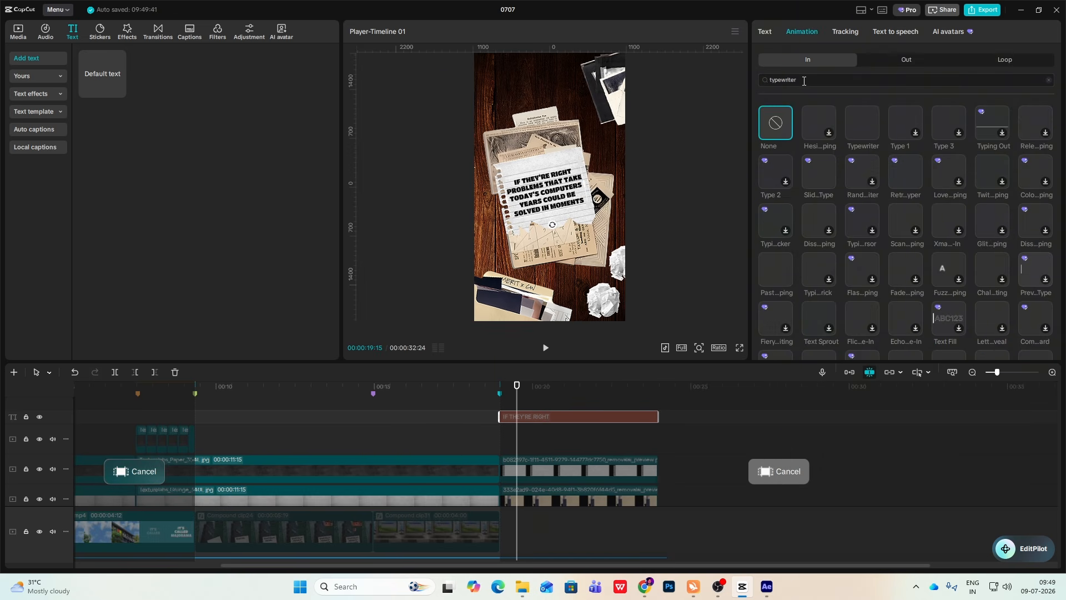
{"action": "left_click", "coordinate": [857, 123]}
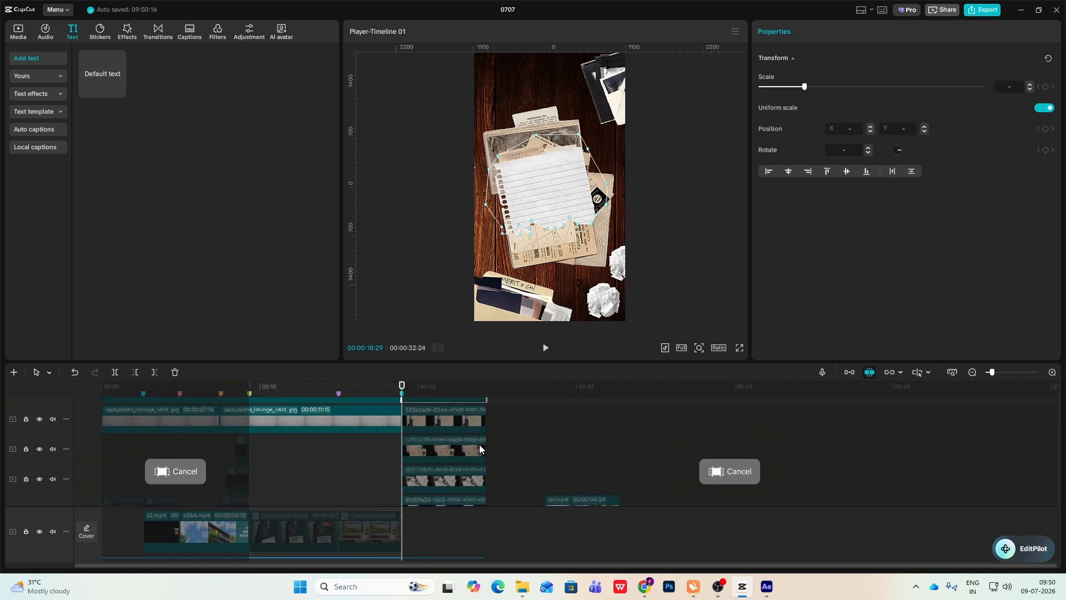
- Combine all layers of the notebook scene starting at 18:29 into one compound clip
{"action": "left_click_drag", "start_coordinate": [521, 417], "coordinate": [477, 465]}
{"action": "scroll", "coordinate": [478, 466], "scroll_direction": "up", "scroll_amount": 1}
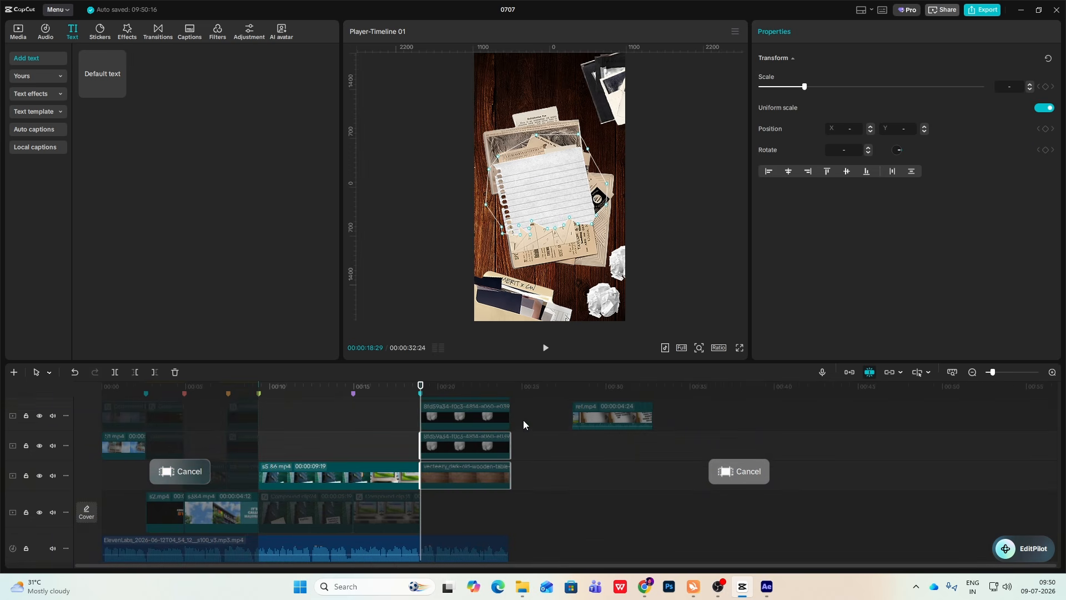
{"action": "scroll", "coordinate": [502, 453], "scroll_direction": "up", "scroll_amount": 2}
{"action": "scroll", "coordinate": [544, 444], "scroll_direction": "up", "scroll_amount": 4}
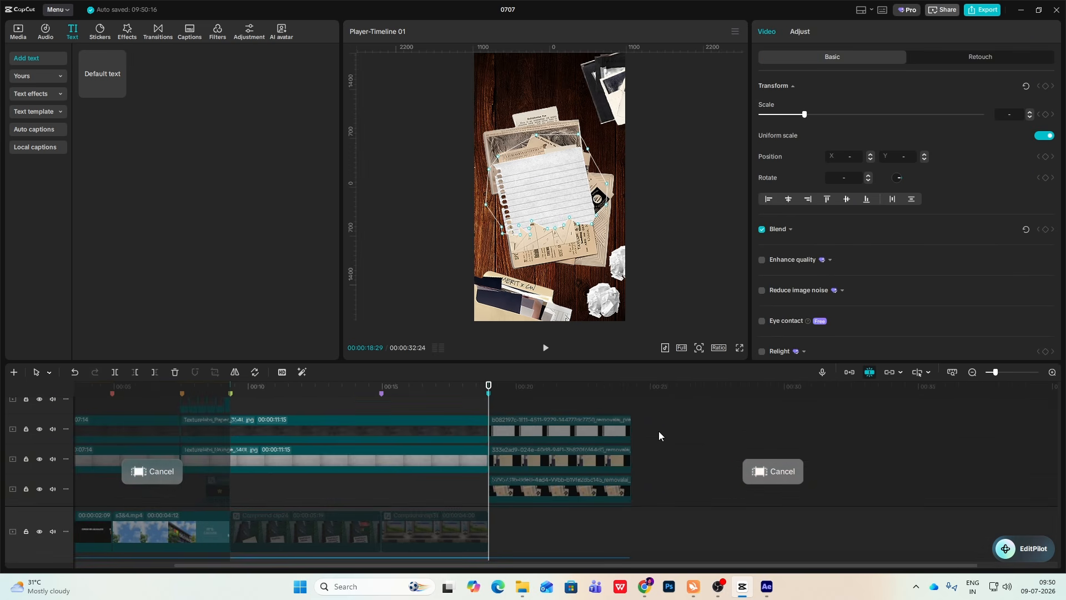
{"action": "left_click_drag", "start_coordinate": [653, 437], "coordinate": [604, 531]}
{"action": "scroll", "coordinate": [614, 515], "scroll_direction": "down", "scroll_amount": 3}
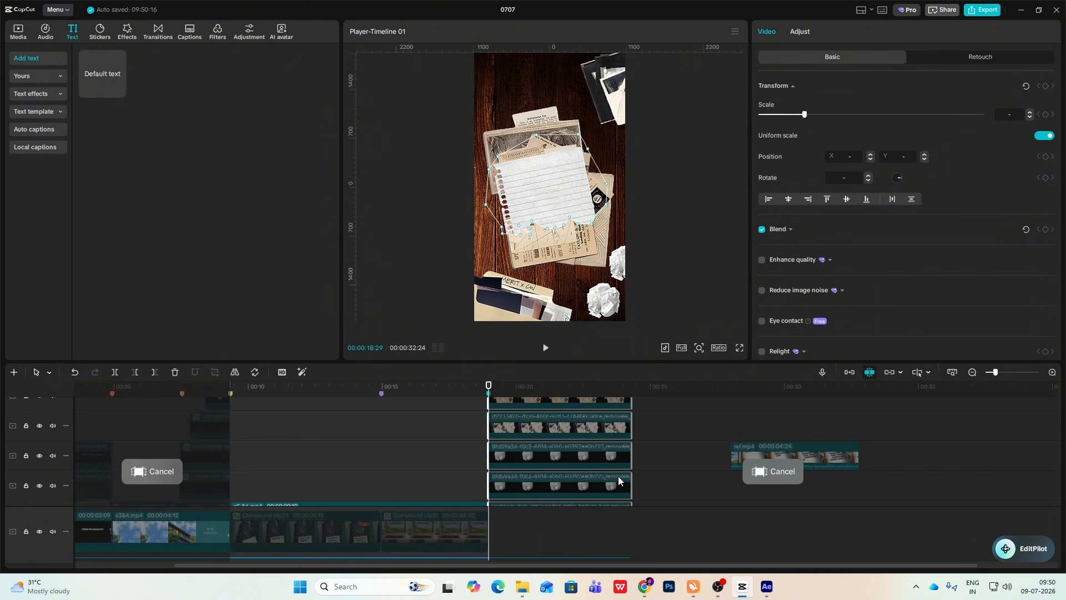
{"action": "key", "text": "alt+g"}
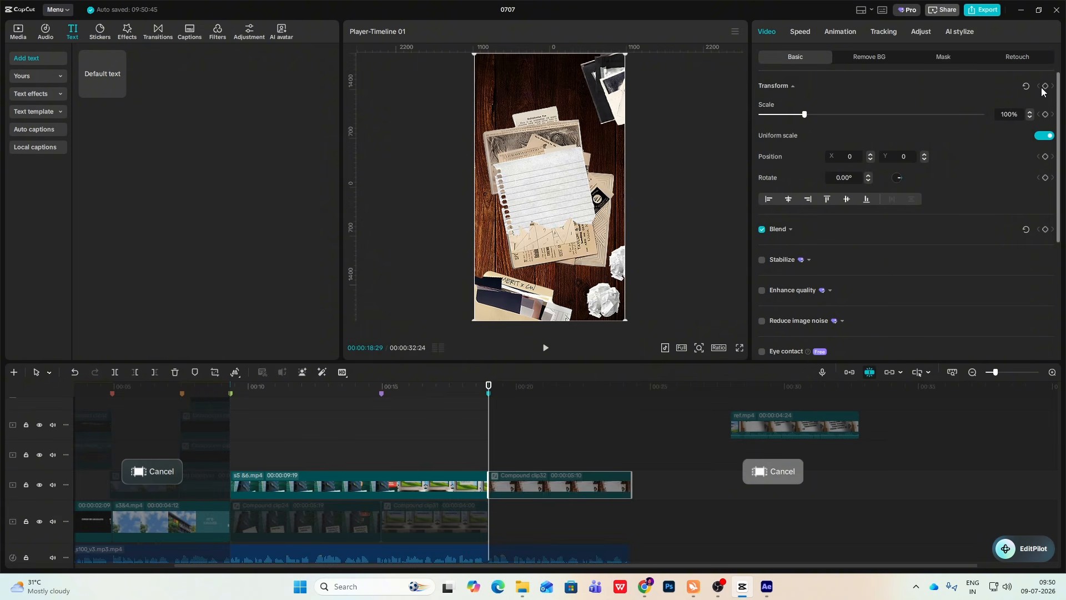
- Keyframe the notebook compound clip's transform at 18:29 and zoom it in to 132% at 21:04
{"action": "left_click", "coordinate": [1045, 86]}
{"action": "left_click_drag", "start_coordinate": [486, 443], "coordinate": [557, 449]}
{"action": "left_click_drag", "start_coordinate": [628, 321], "coordinate": [651, 356]}
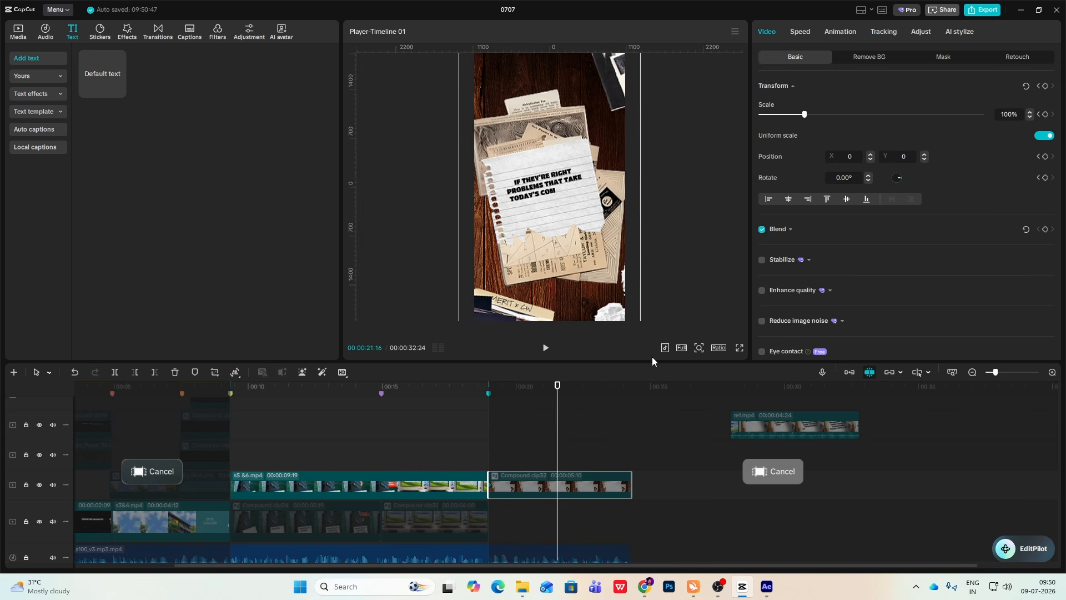
{"action": "left_click", "coordinate": [551, 466]}
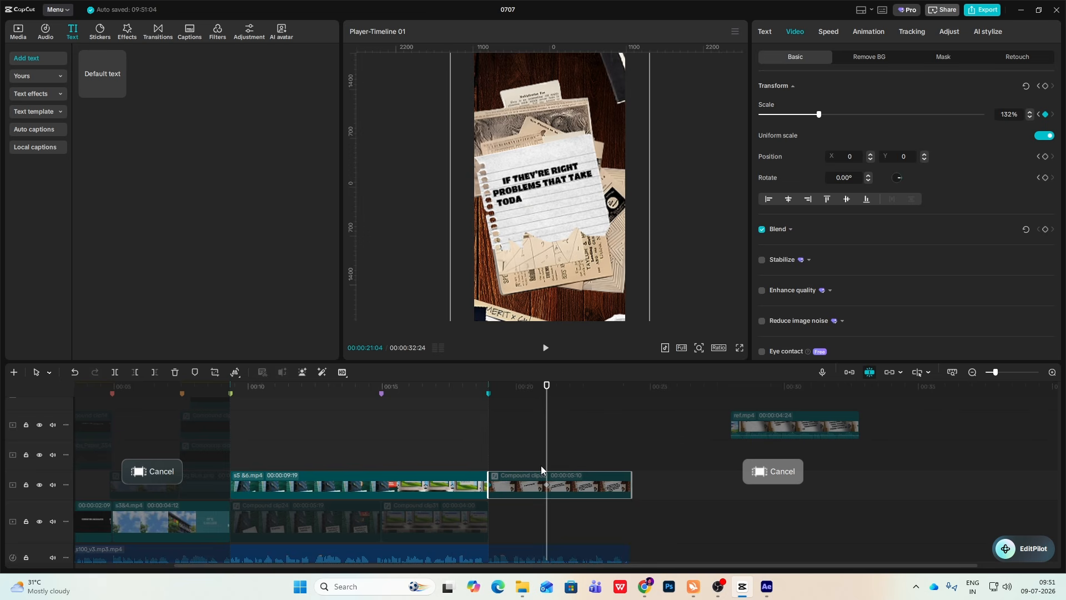
- Apply the Cubic Out preset curve between the notebook clip's scale keyframes
{"action": "left_click", "coordinate": [542, 467]}
{"action": "left_click", "coordinate": [564, 414]}
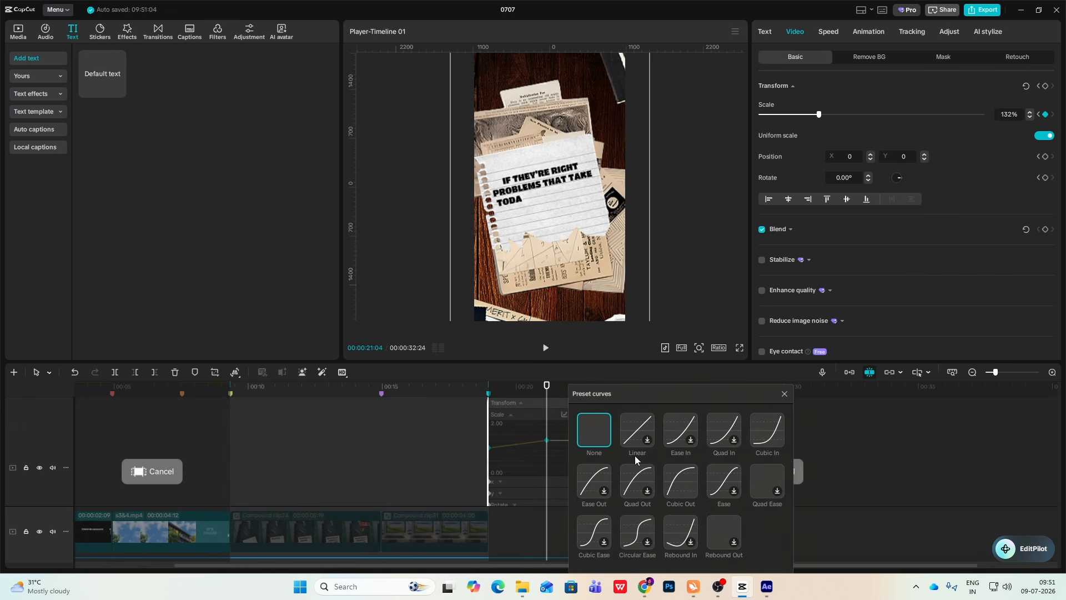
{"action": "left_click", "coordinate": [680, 481]}
{"action": "left_click", "coordinate": [784, 393]}
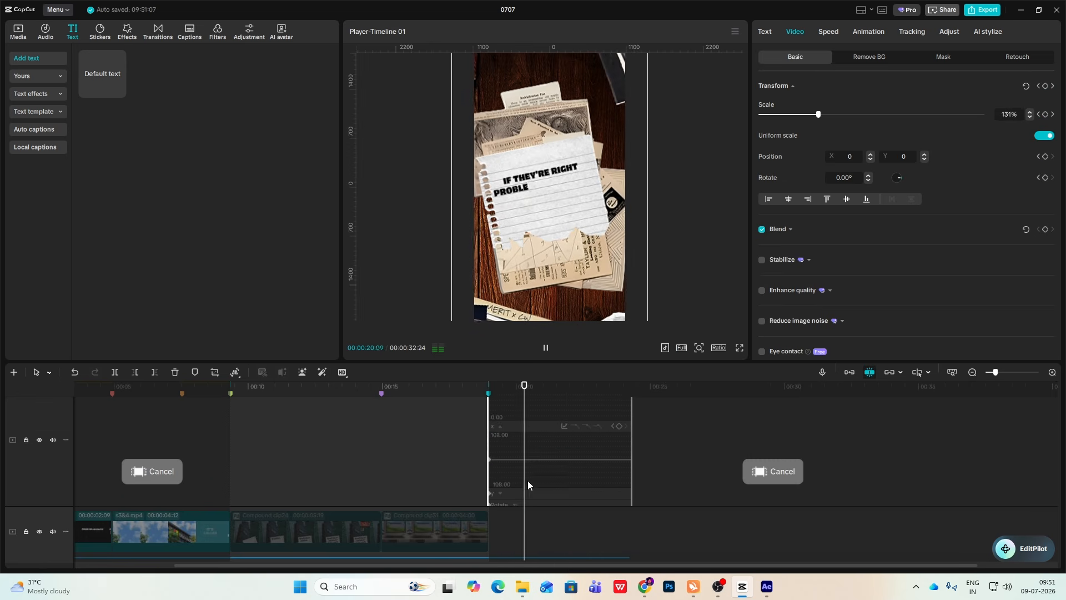
{"action": "key", "text": "alt+k"}
- Play back the notebook scene from 18:29 to check the eased zoom against the typewriter text
{"action": "key", "text": "space"}
{"action": "scroll", "coordinate": [539, 482], "scroll_direction": "down", "scroll_amount": 2}
{"action": "left_click", "coordinate": [492, 412]}
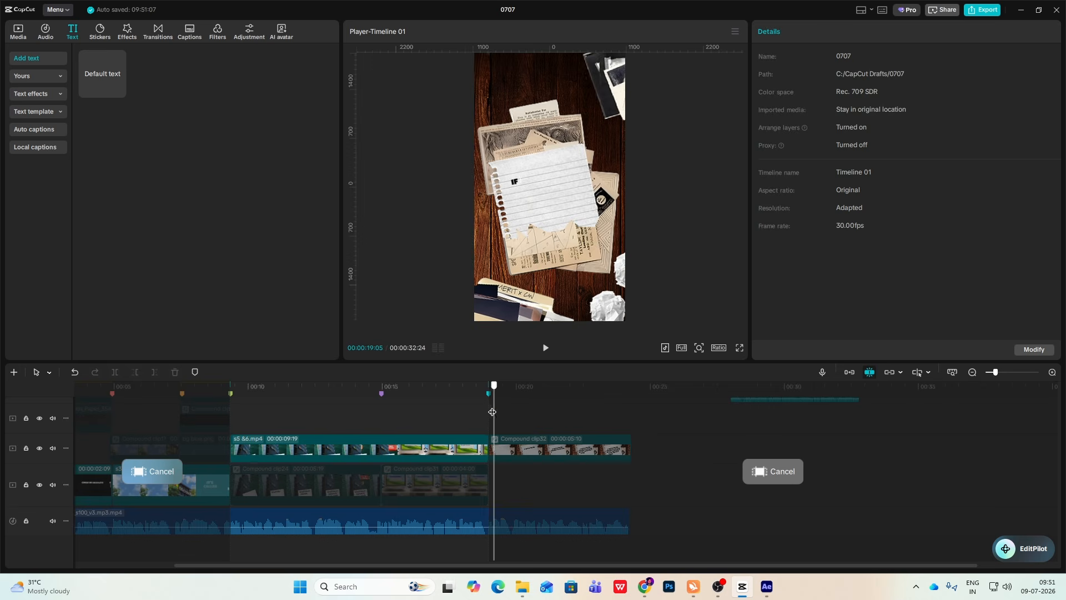
{"action": "left_click", "coordinate": [488, 412]}
{"action": "key", "text": "space"}
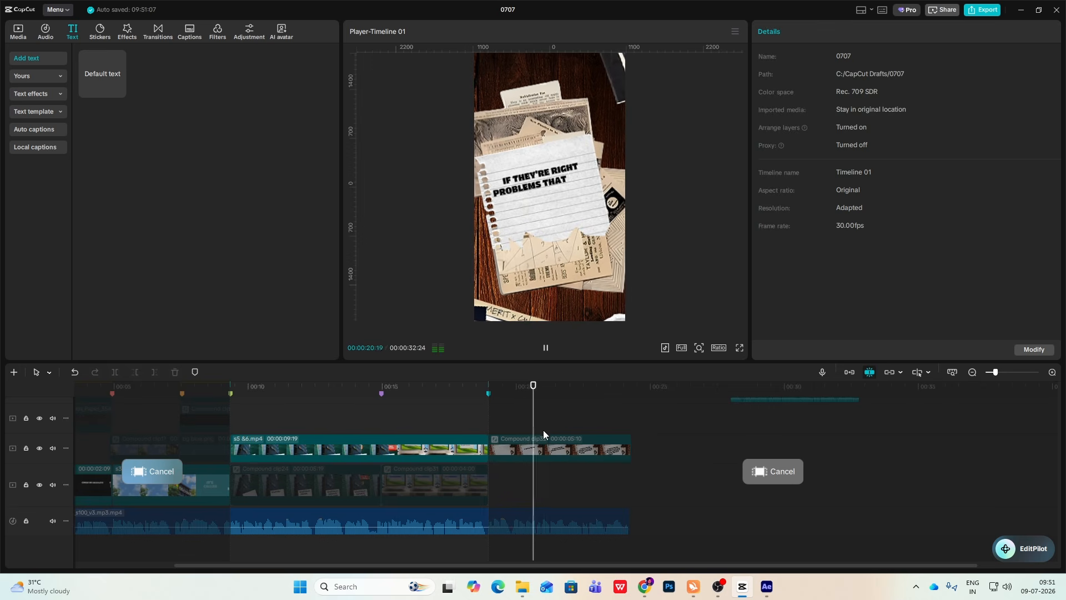
{"action": "left_click", "coordinate": [562, 446]}
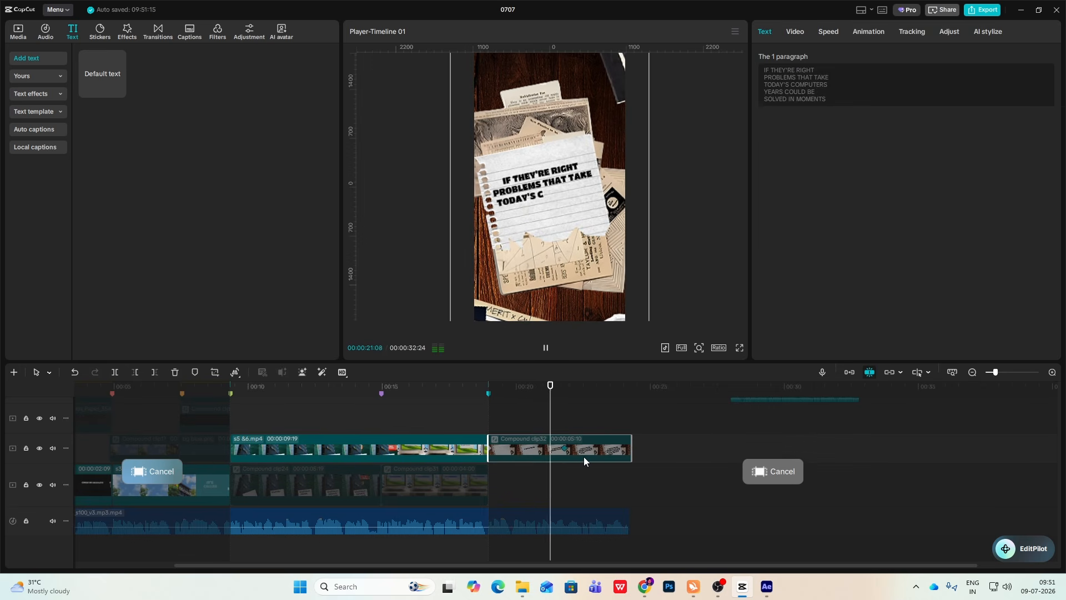
{"action": "left_click", "coordinate": [487, 409]}
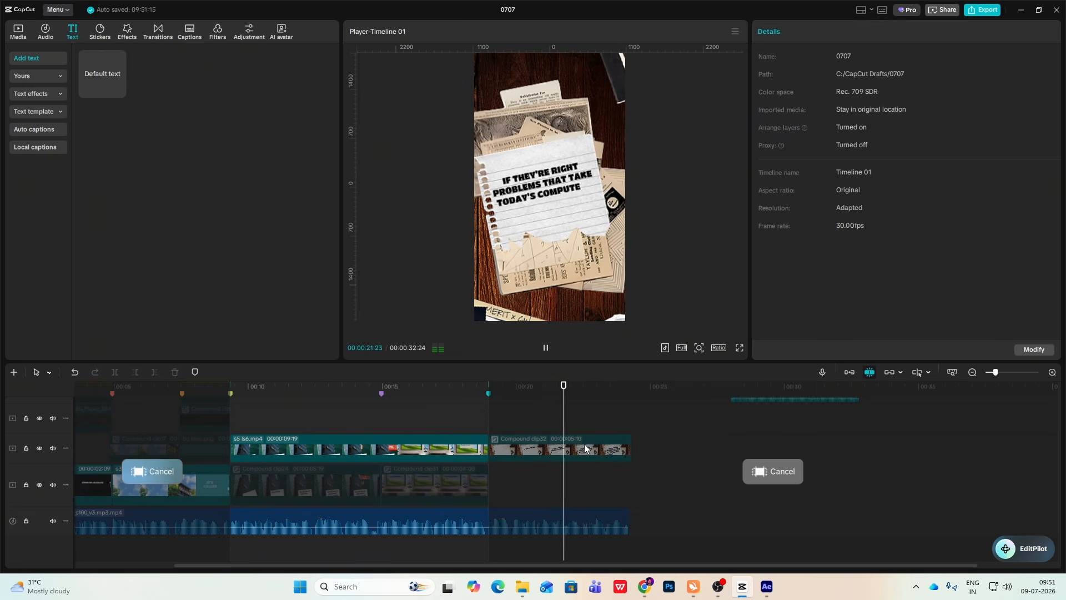
- Keyframe a second move near the notebook clip's end, enlarging and tilting the clip further by 23:26
{"action": "left_click", "coordinate": [587, 450]}
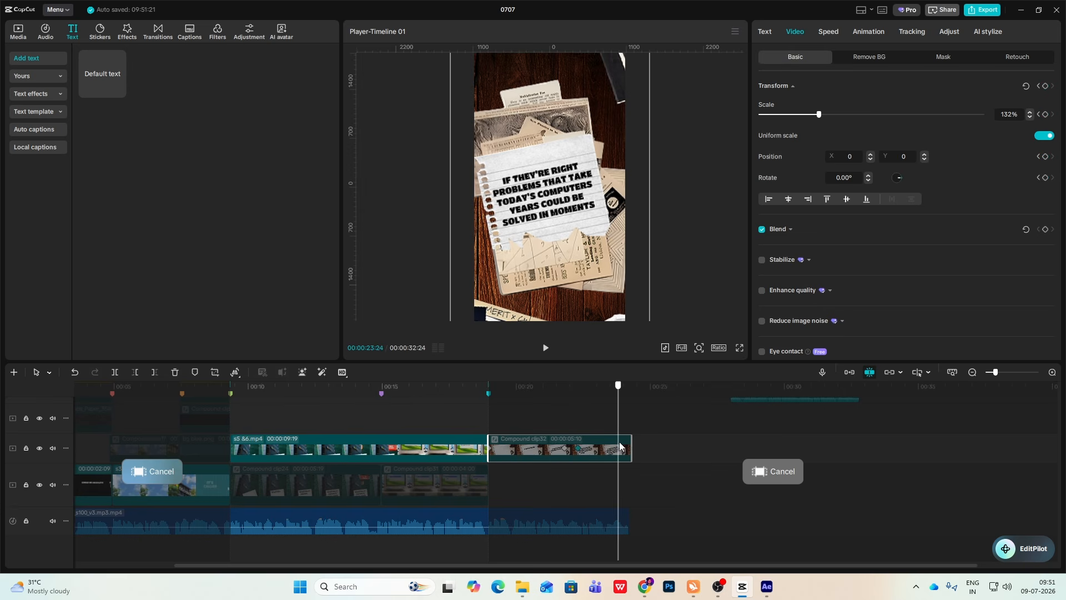
{"action": "key", "text": "space"}
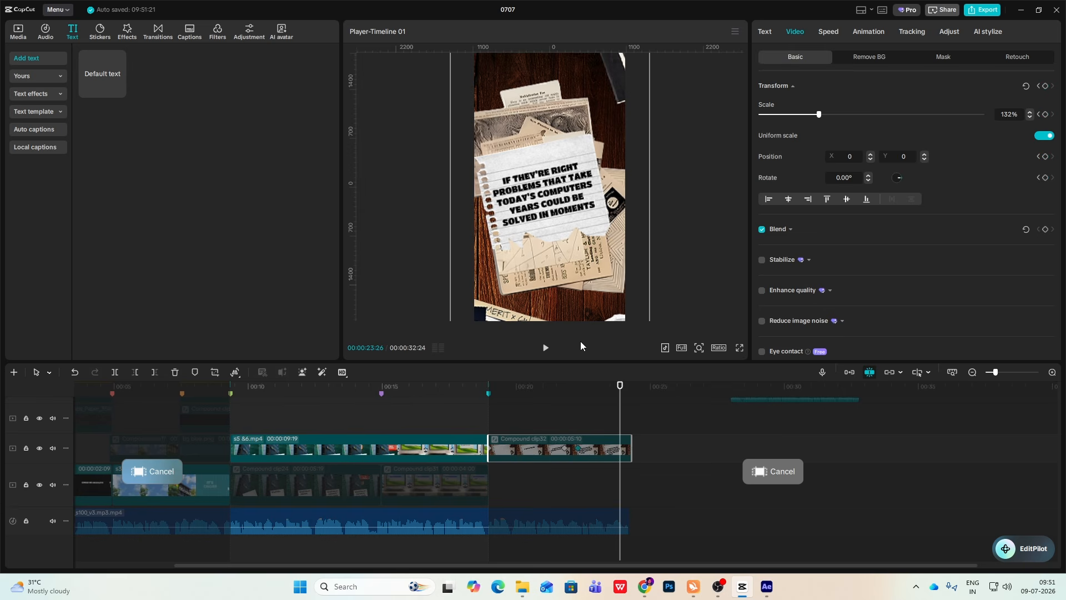
{"action": "left_click", "coordinate": [699, 350]}
{"action": "left_click_drag", "start_coordinate": [681, 369], "coordinate": [672, 368]}
{"action": "left_click_drag", "start_coordinate": [550, 288], "coordinate": [623, 315]}
{"action": "left_click", "coordinate": [582, 422]}
{"action": "left_click_drag", "start_coordinate": [581, 422], "coordinate": [617, 445]}
{"action": "left_click", "coordinate": [602, 451]}
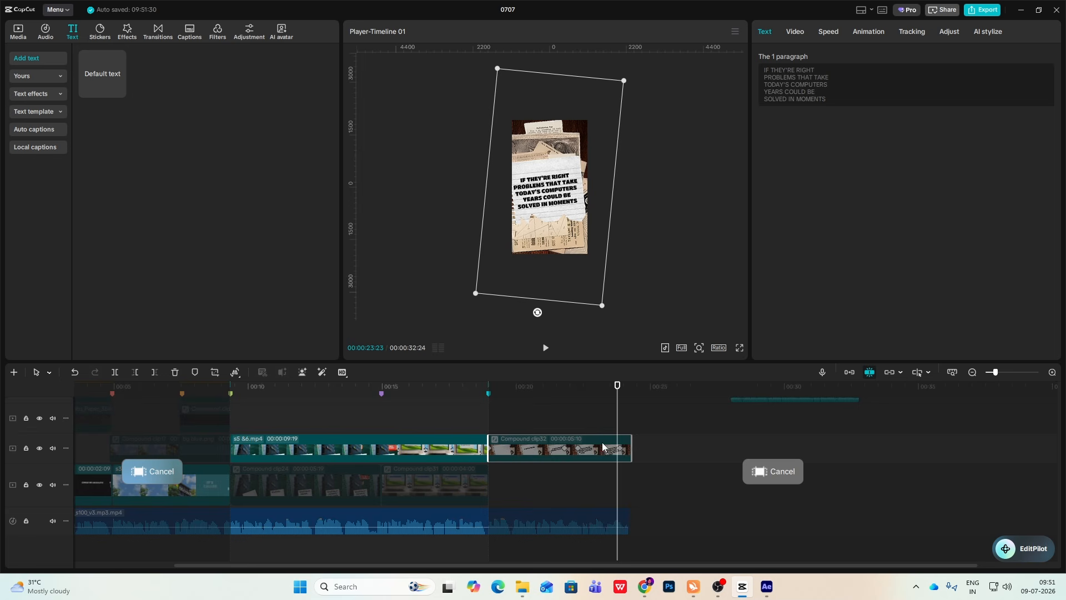
- Apply the Cubic Out preset curve to the second move's scale and rotation keyframes
{"action": "key", "text": "alt+k"}
{"action": "scroll", "coordinate": [606, 448], "scroll_direction": "up", "scroll_amount": 3}
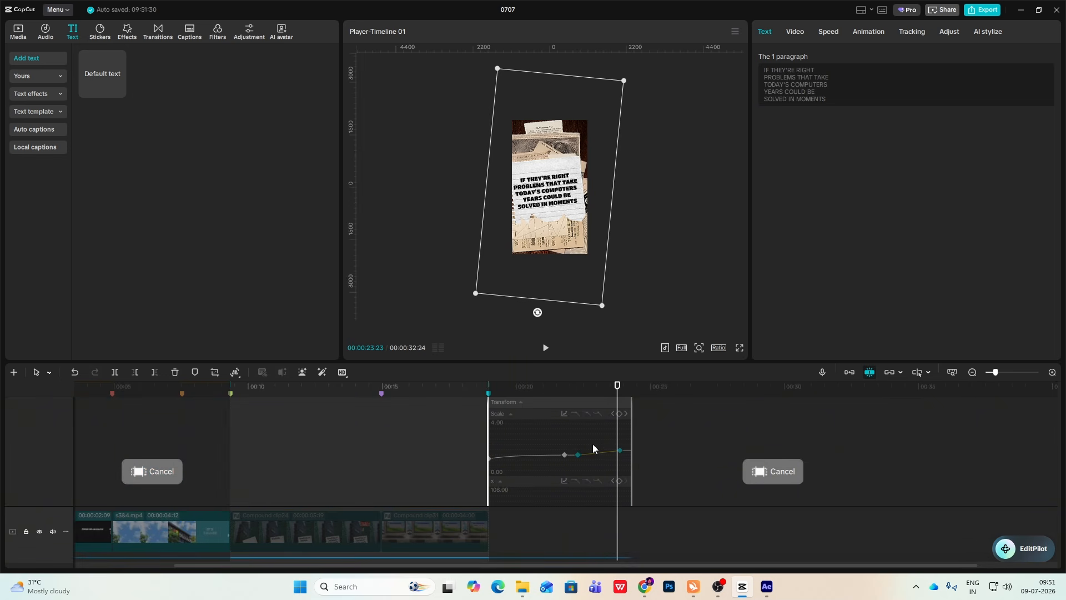
{"action": "left_click", "coordinate": [564, 413]}
{"action": "left_click", "coordinate": [680, 481]}
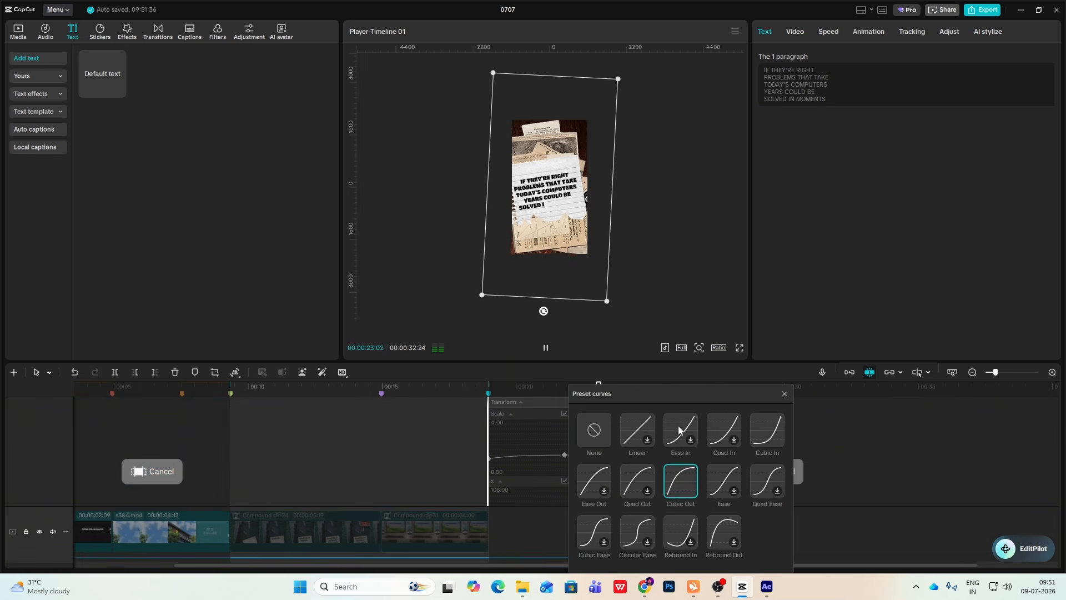
{"action": "left_click", "coordinate": [784, 394]}
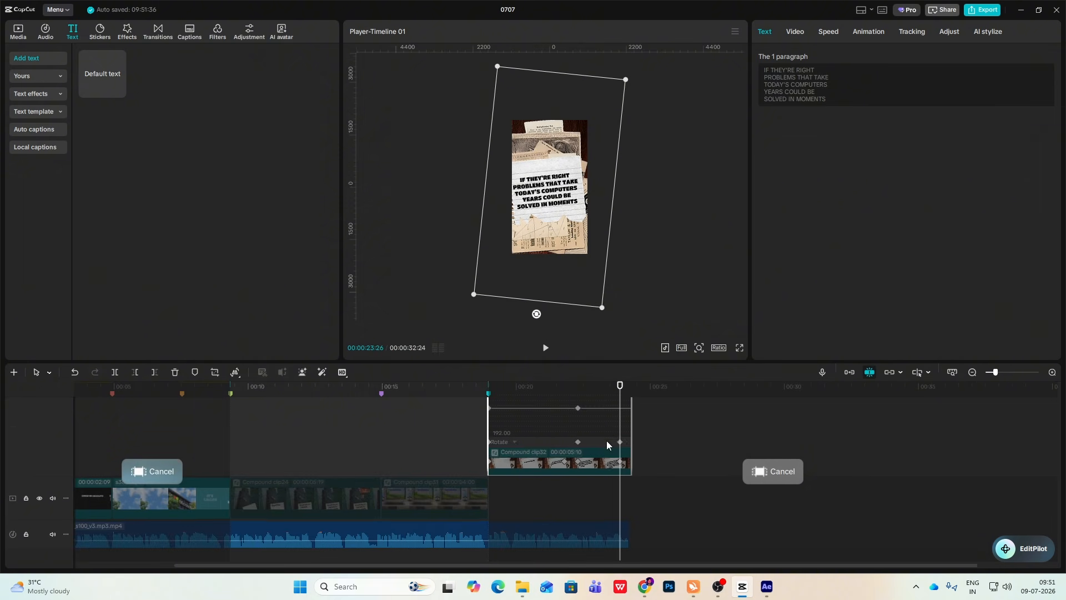
{"action": "left_click", "coordinate": [592, 444]}
{"action": "left_click", "coordinate": [565, 426]}
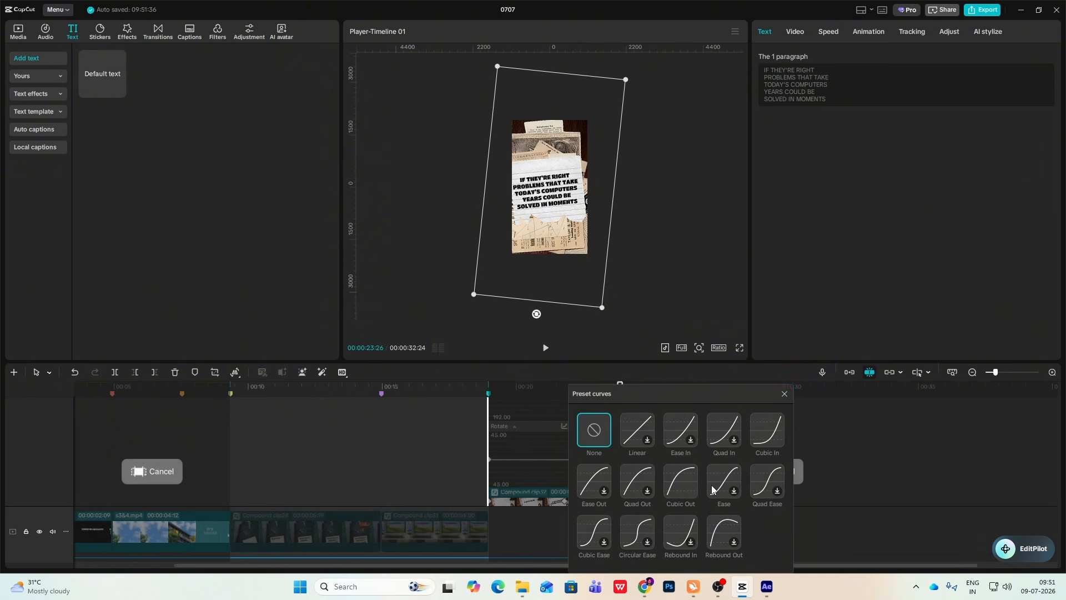
{"action": "left_click", "coordinate": [689, 474]}
{"action": "left_click", "coordinate": [784, 394]}
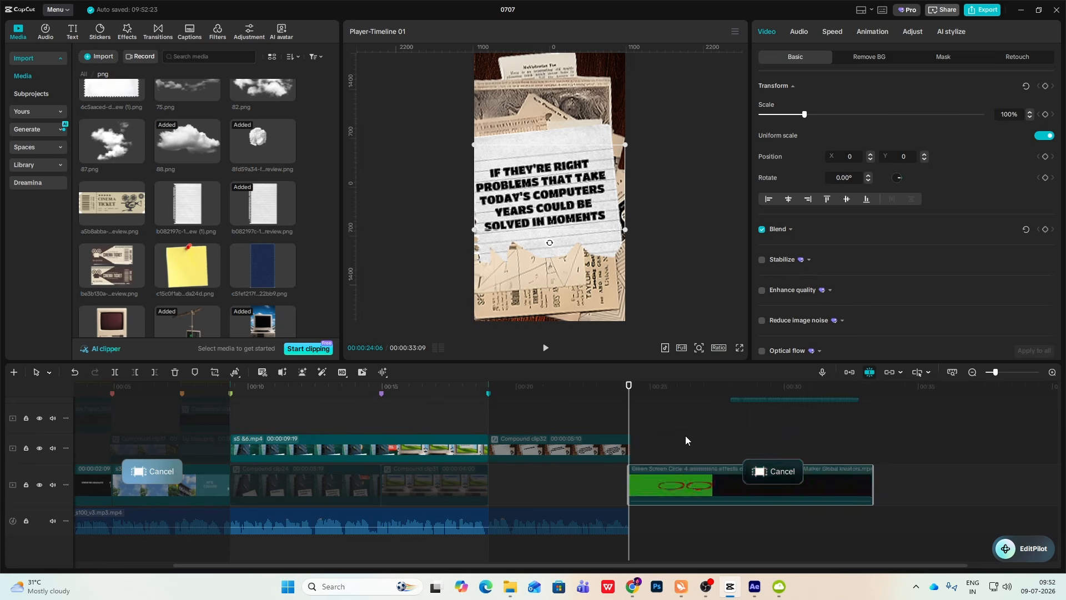
- Place the green-screen circle clip on the track above the notebook scene and remove its green background with Chroma key
{"action": "left_click_drag", "start_coordinate": [685, 436], "coordinate": [575, 426]}
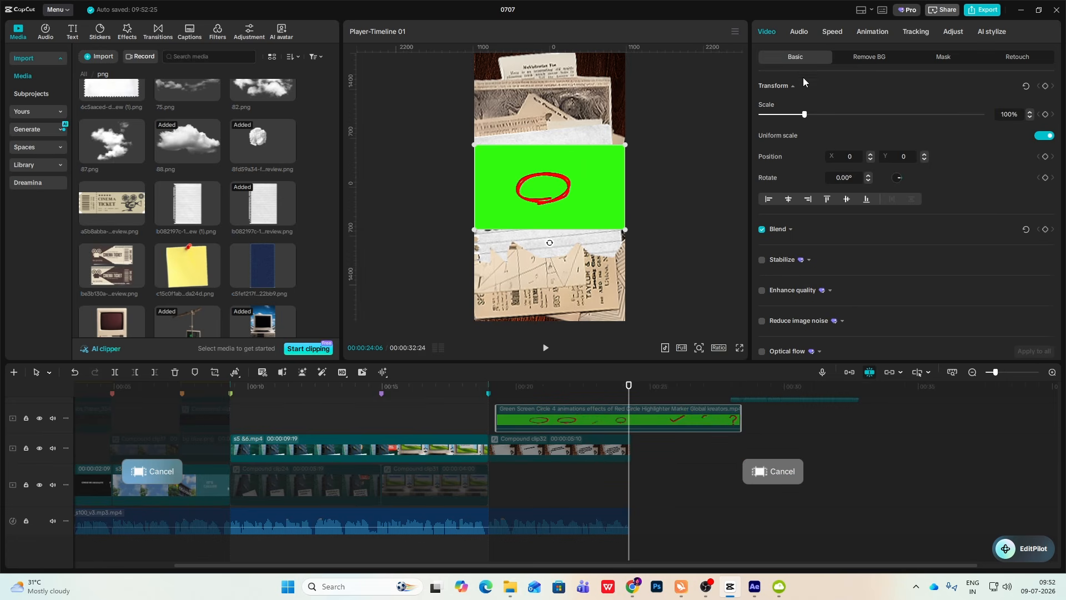
{"action": "left_click", "coordinate": [945, 57]}
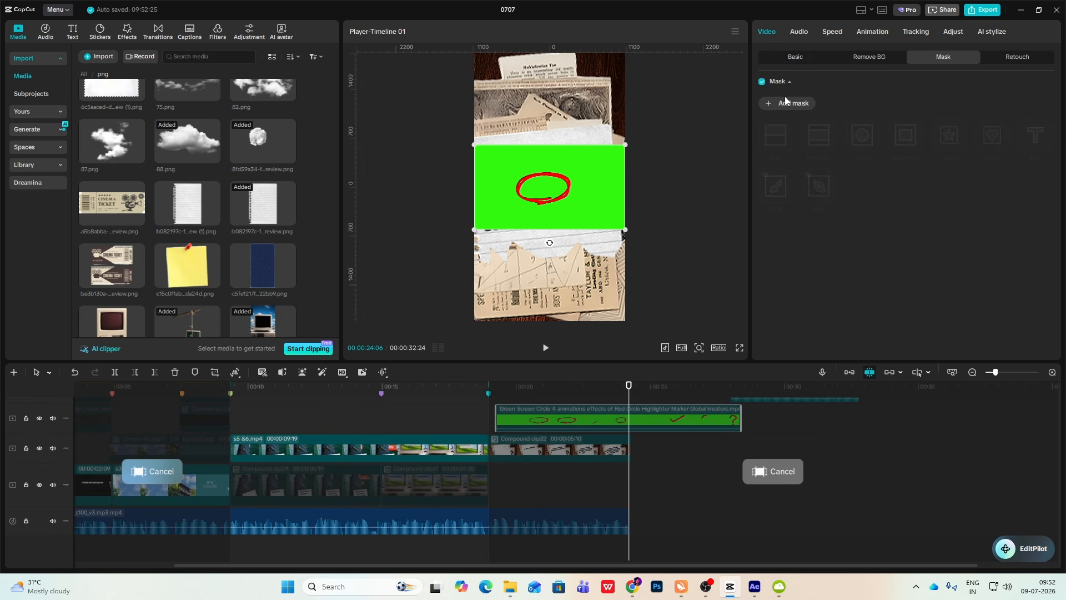
{"action": "left_click", "coordinate": [861, 60]}
{"action": "left_click", "coordinate": [761, 139]}
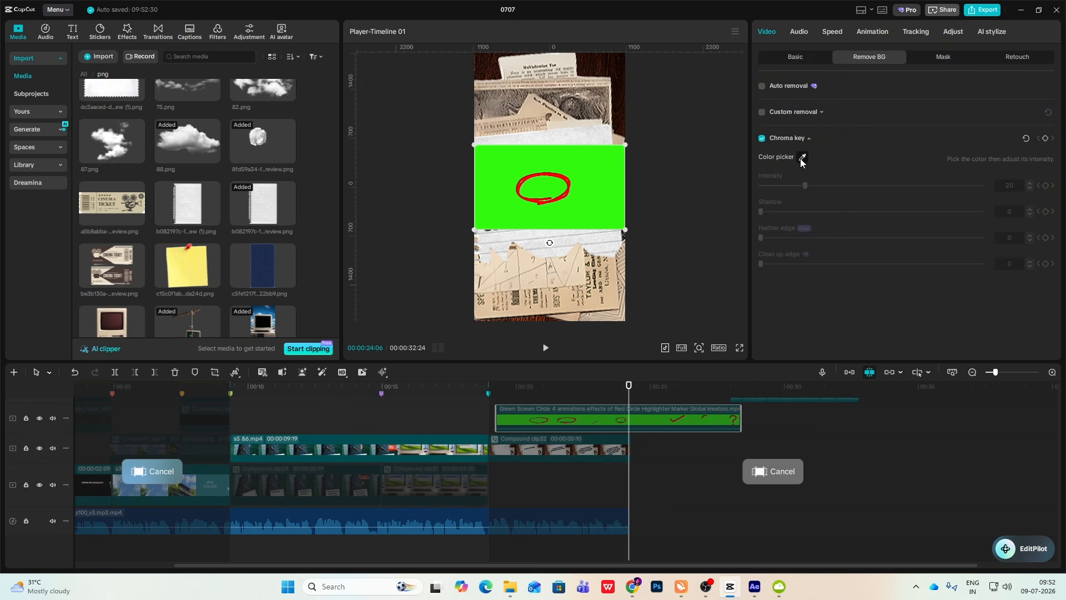
{"action": "left_click", "coordinate": [800, 159]}
{"action": "left_click", "coordinate": [556, 178]}
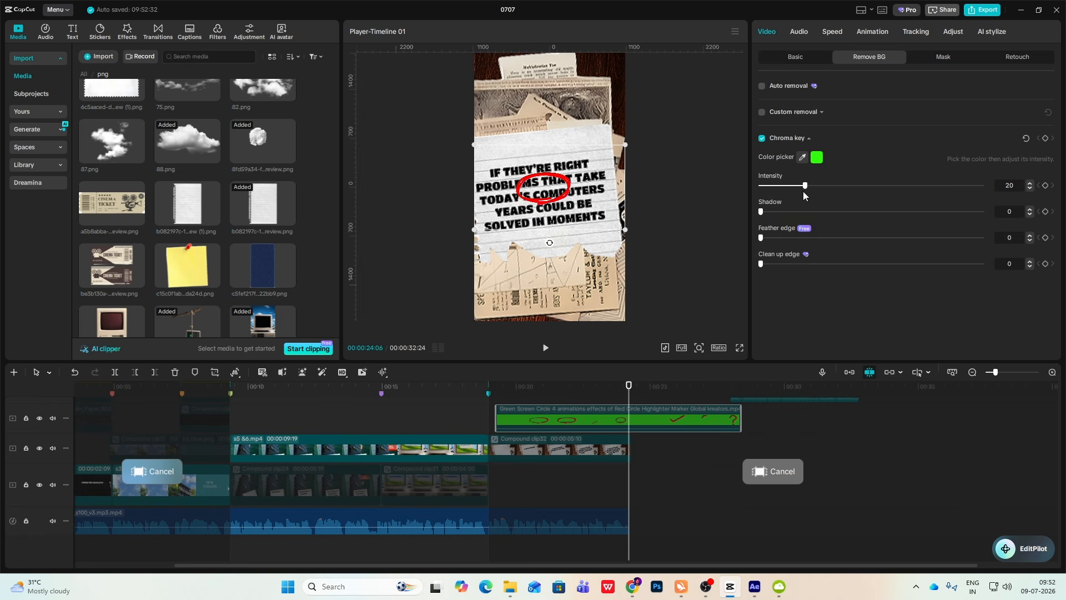
- Stretch the red circle to 277% width and 124% height around "SOLVED IN MOMENTS" and play it back
{"action": "left_click_drag", "start_coordinate": [593, 199], "coordinate": [741, 311]}
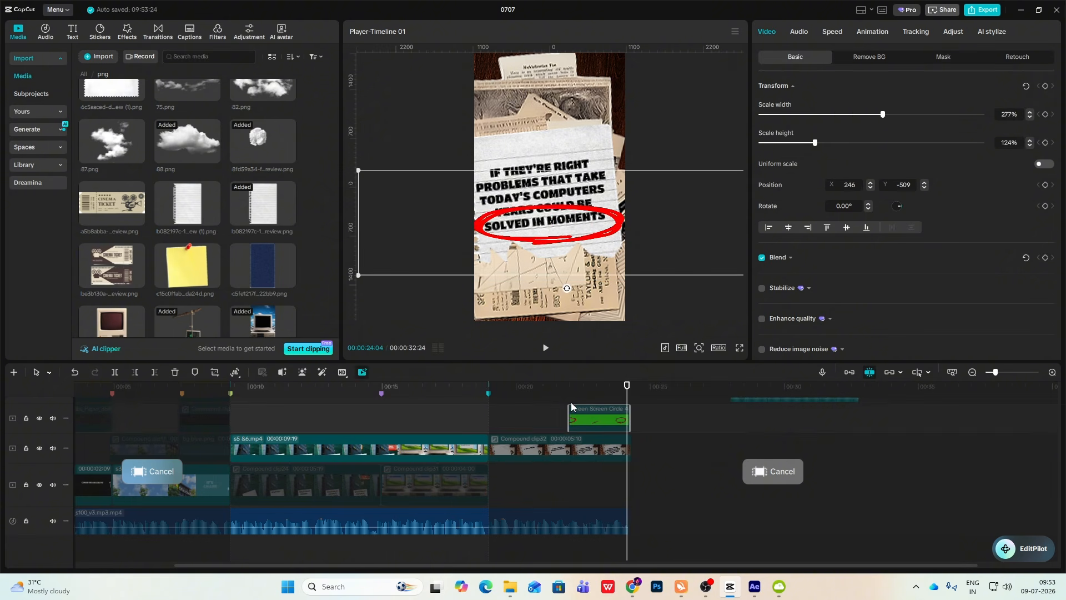
{"action": "left_click", "coordinate": [568, 405]}
{"action": "key", "text": "space"}
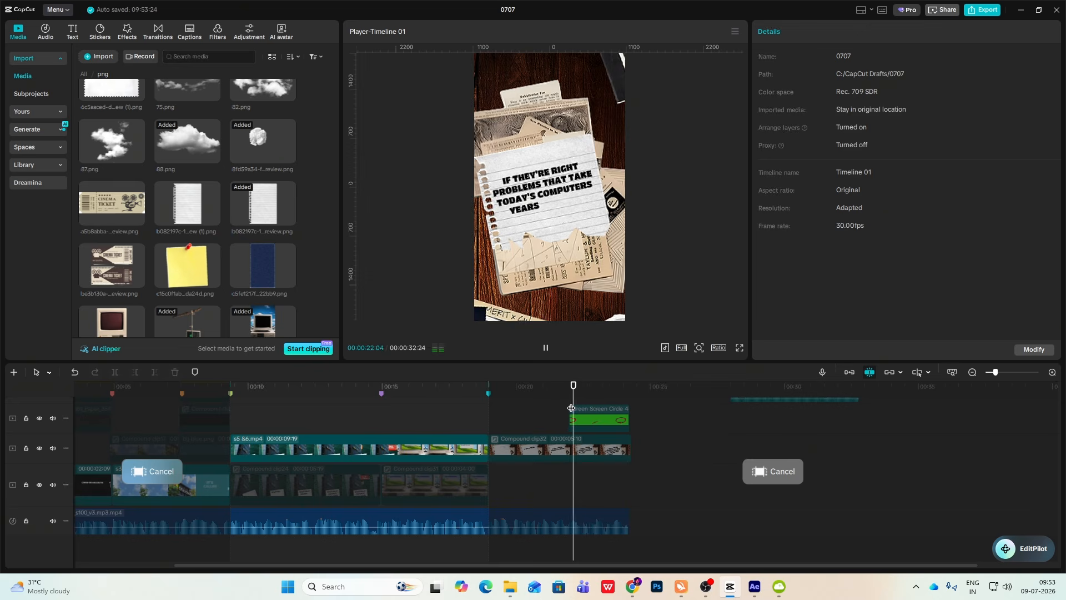
{"action": "left_click", "coordinate": [625, 405]}
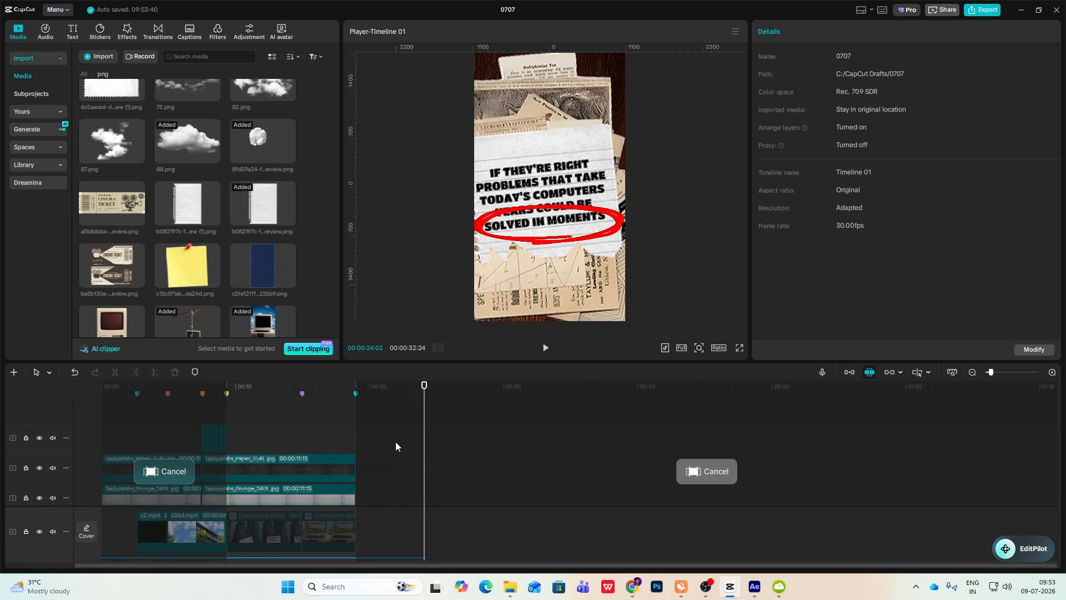
- Extend the second Paper and Grunge texture overlays to the end of the notebook scene
{"action": "left_click", "coordinate": [347, 469]}
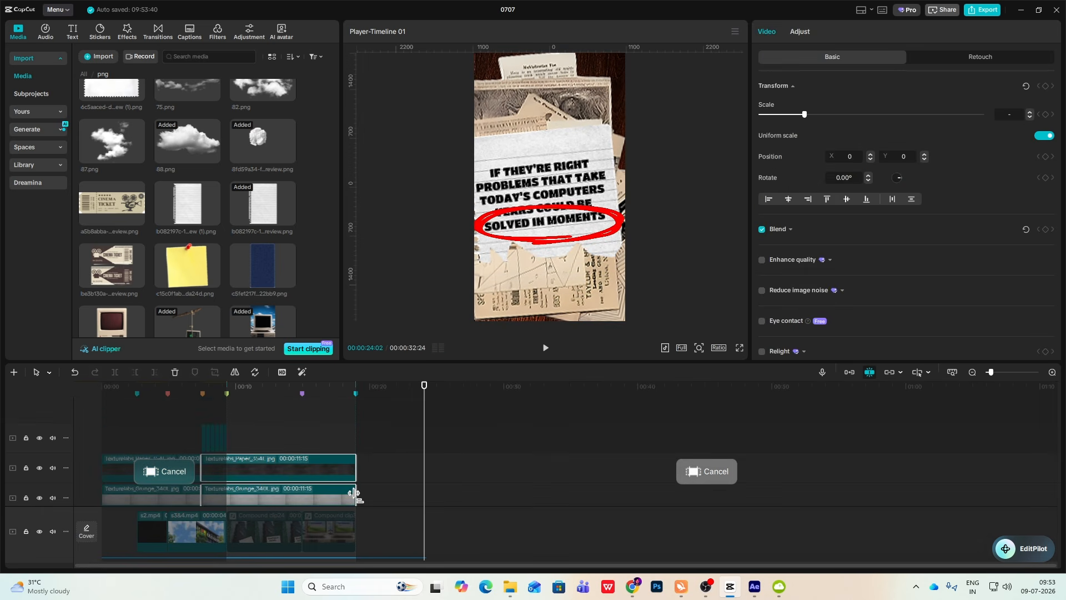
{"action": "left_click_drag", "start_coordinate": [353, 493], "coordinate": [413, 494]}
{"action": "left_click", "coordinate": [155, 431]}
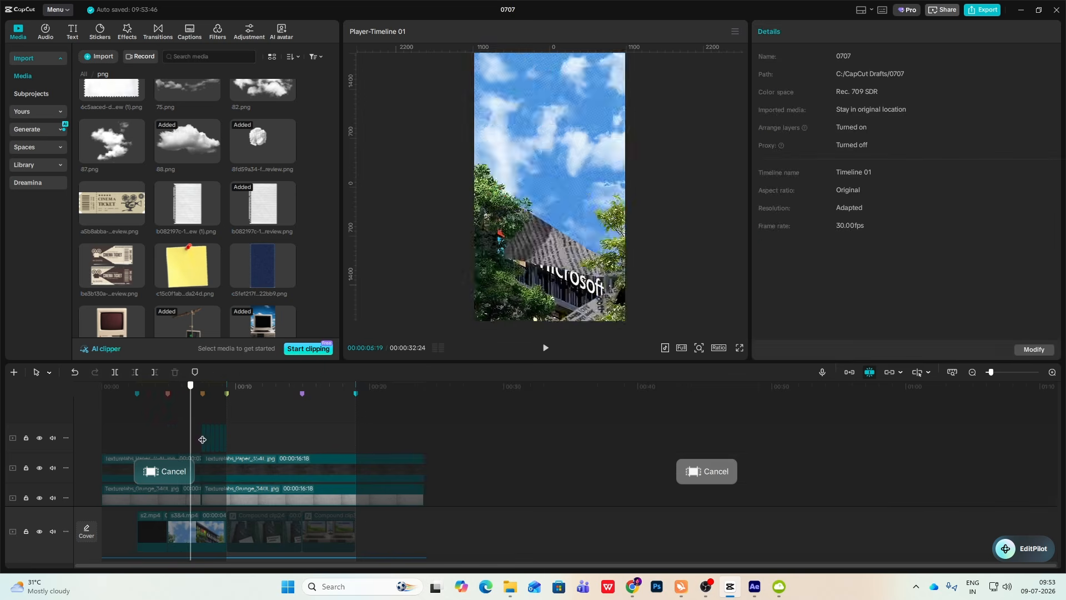
{"action": "scroll", "coordinate": [383, 467], "scroll_direction": "down", "scroll_amount": 3}
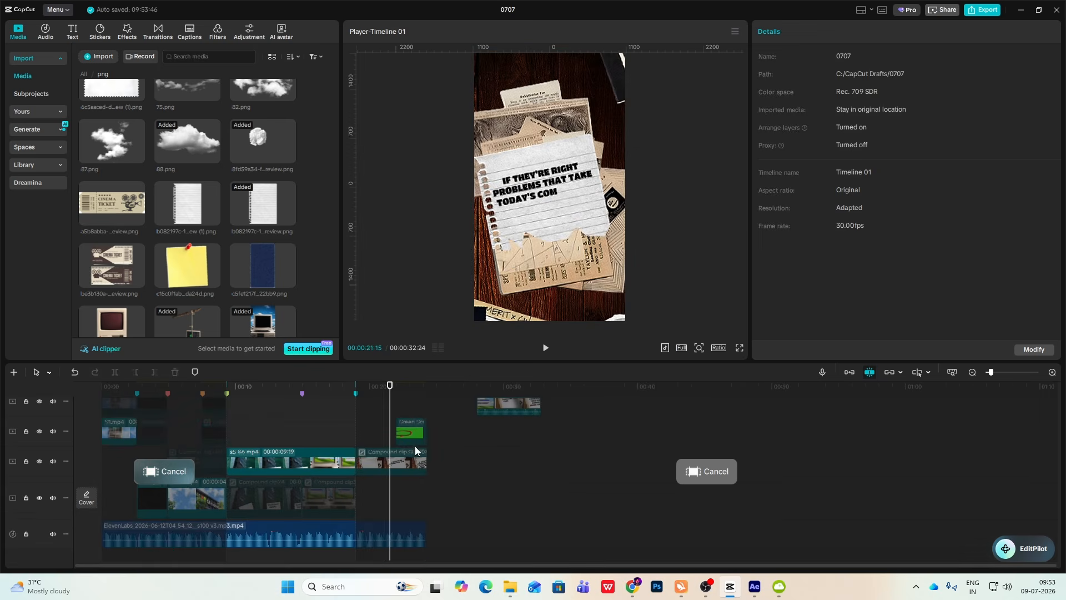
{"action": "scroll", "coordinate": [436, 432], "scroll_direction": "up", "scroll_amount": 3}
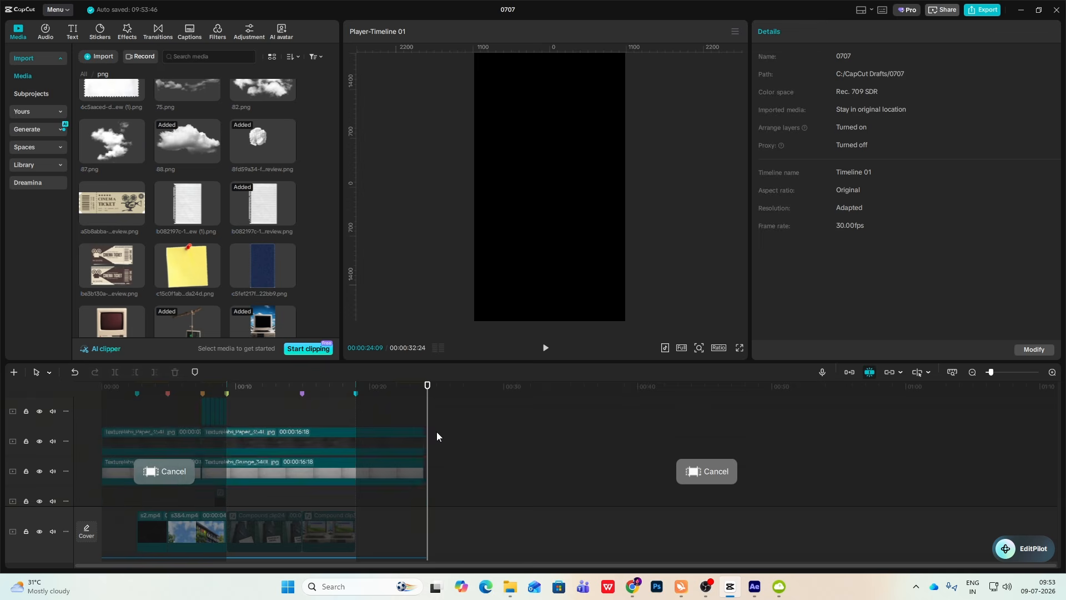
{"action": "left_click", "coordinate": [422, 470]}
- Set the in point at the start of the timeline and play the sequence through the notebook scene
{"action": "key", "text": "i"}
{"action": "key", "text": "space"}
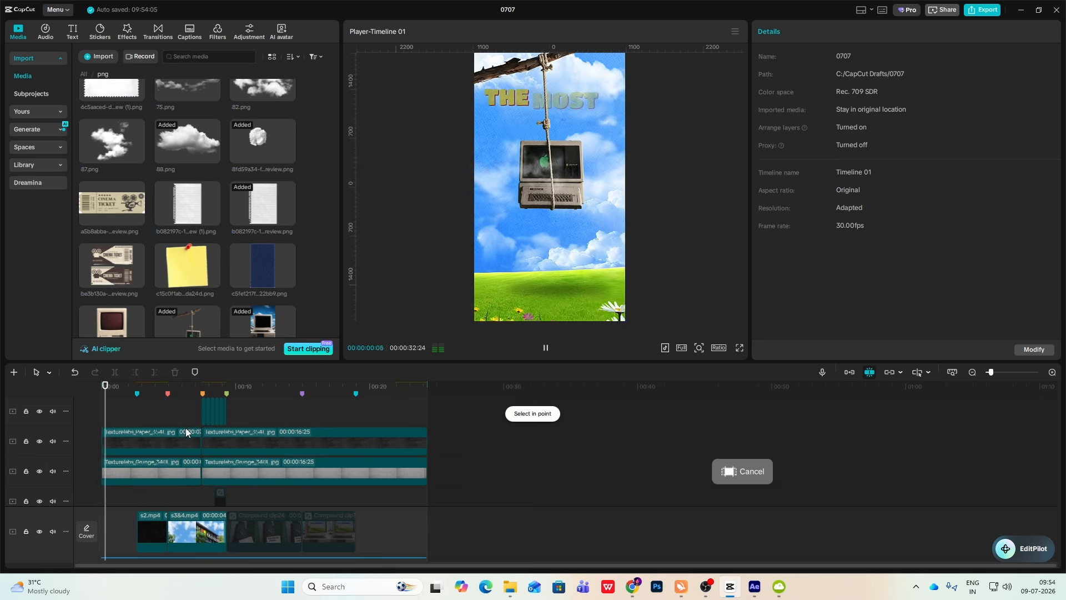
{"action": "scroll", "coordinate": [185, 427], "scroll_direction": "down", "scroll_amount": 5}
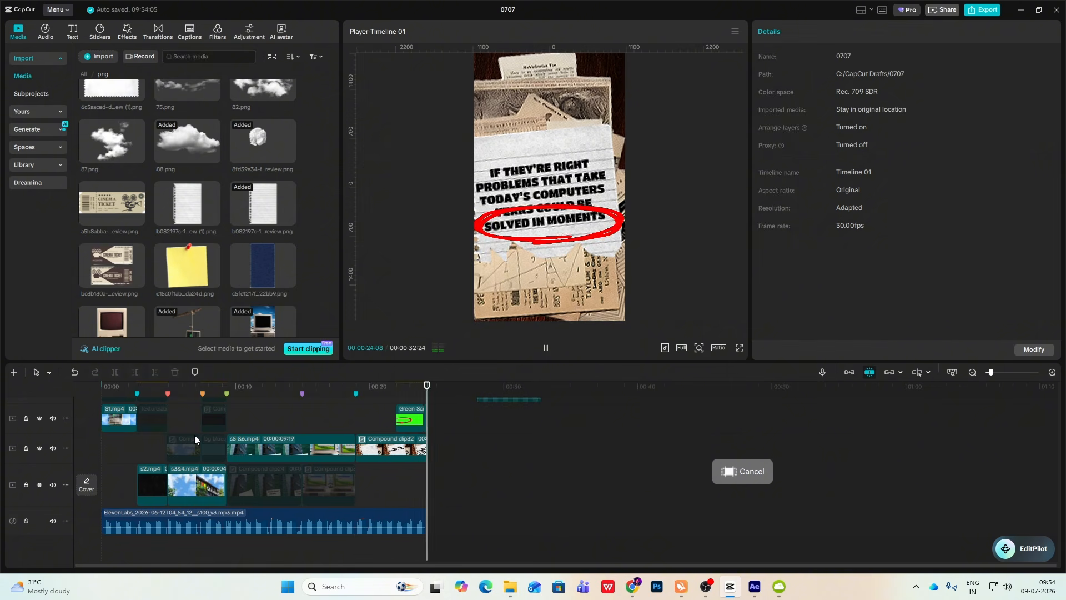
{"action": "key", "text": "space"}
{"action": "left_click", "coordinate": [254, 422]}
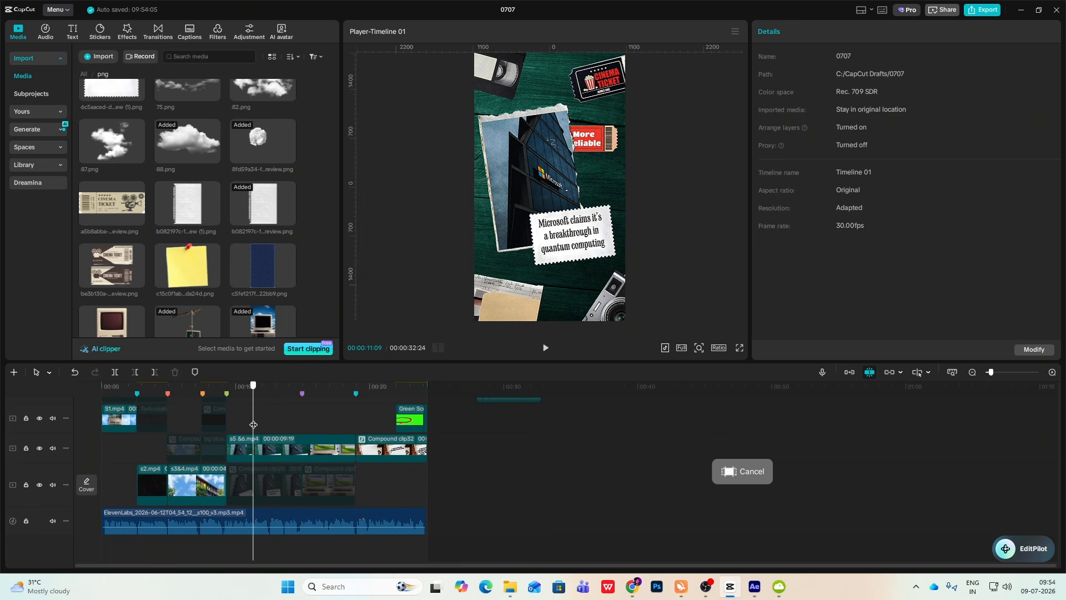
- Add a custom adjustment layer on the track above all clips and stretch it across the whole sequence
{"action": "left_click", "coordinate": [129, 30]}
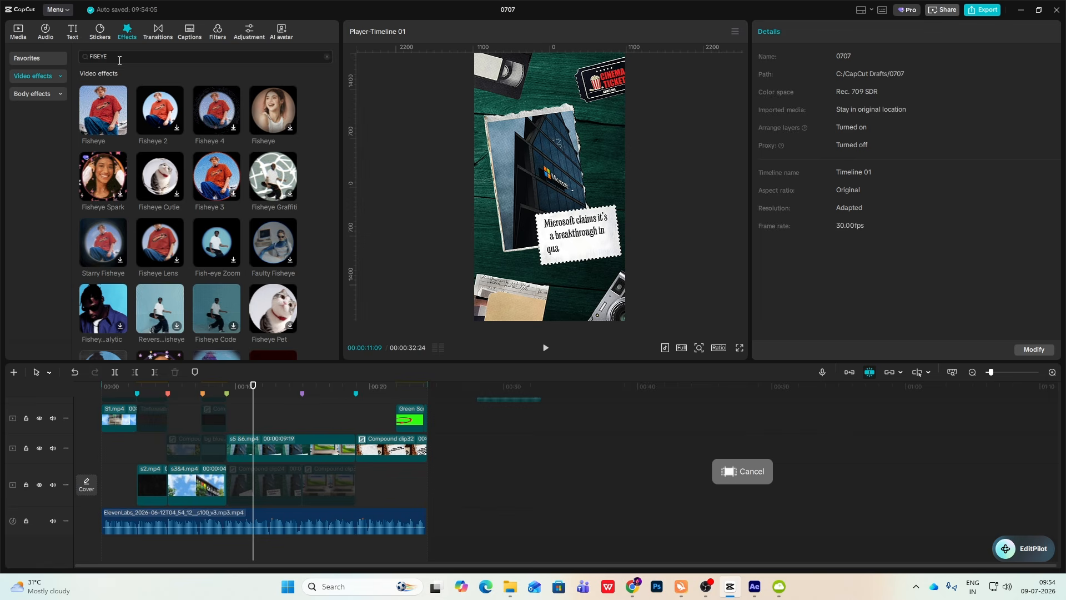
{"action": "key", "text": "BackSpace"}
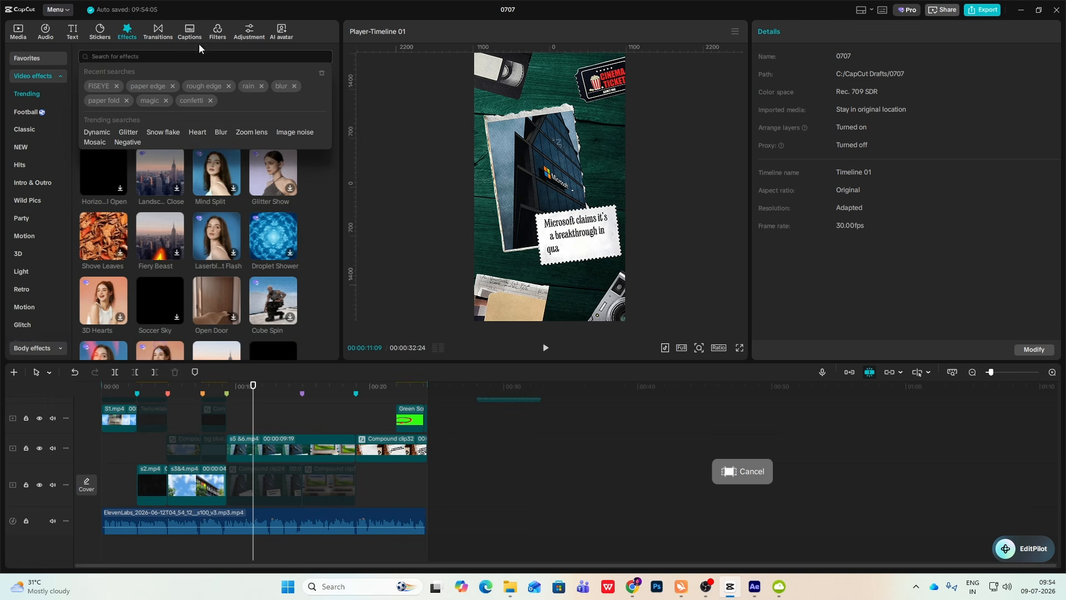
{"action": "left_click", "coordinate": [245, 35]}
{"action": "left_click_drag", "start_coordinate": [117, 90], "coordinate": [105, 391]}
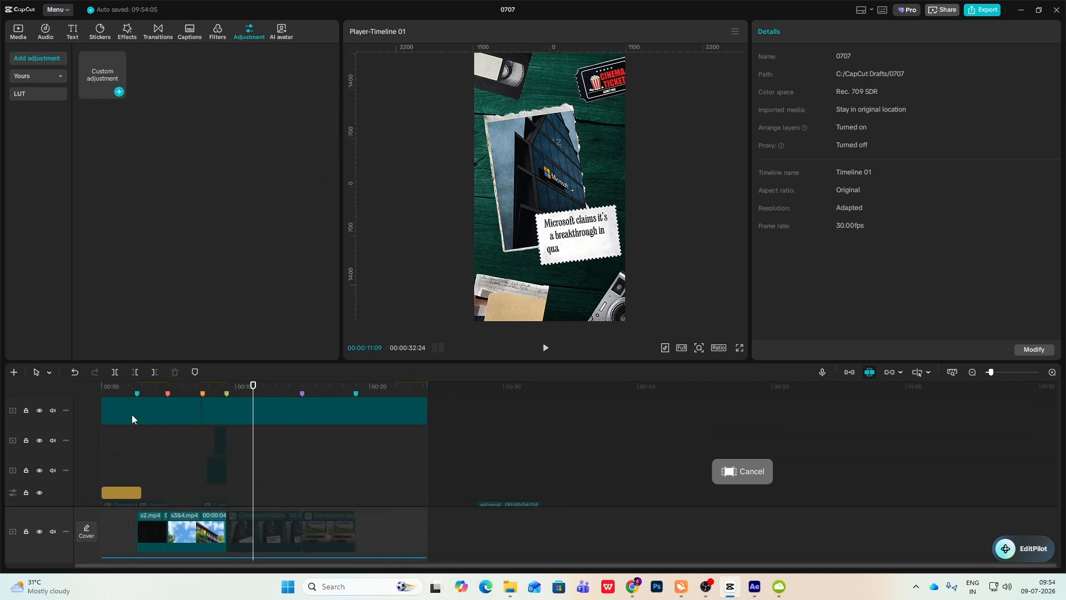
{"action": "left_click_drag", "start_coordinate": [124, 497], "coordinate": [127, 411]}
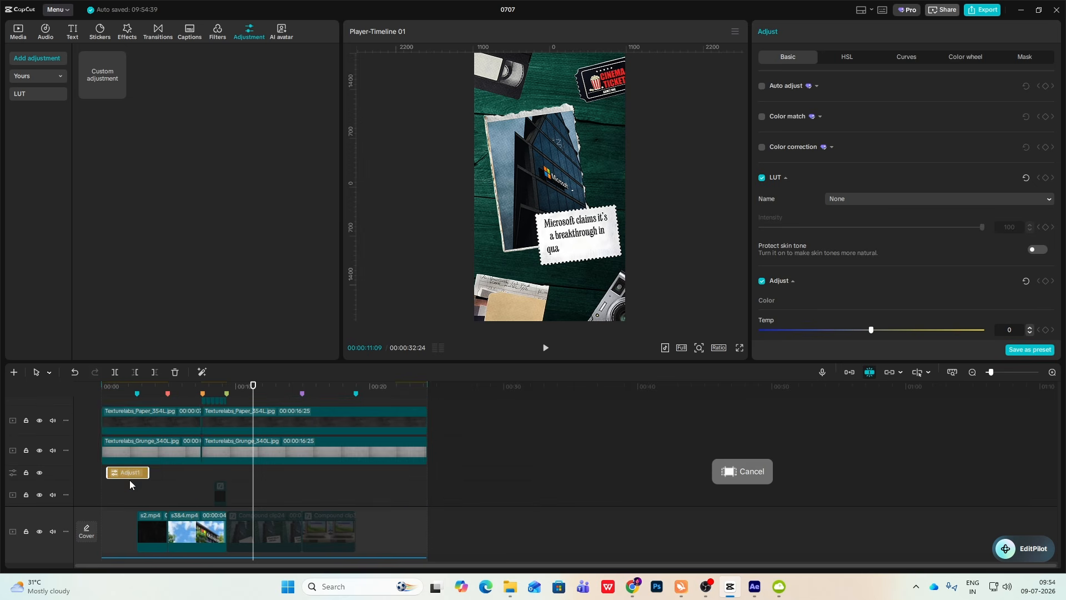
{"action": "left_click_drag", "start_coordinate": [129, 484], "coordinate": [125, 406]}
{"action": "left_click", "coordinate": [131, 474]}
{"action": "scroll", "coordinate": [224, 438], "scroll_direction": "up", "scroll_amount": 2}
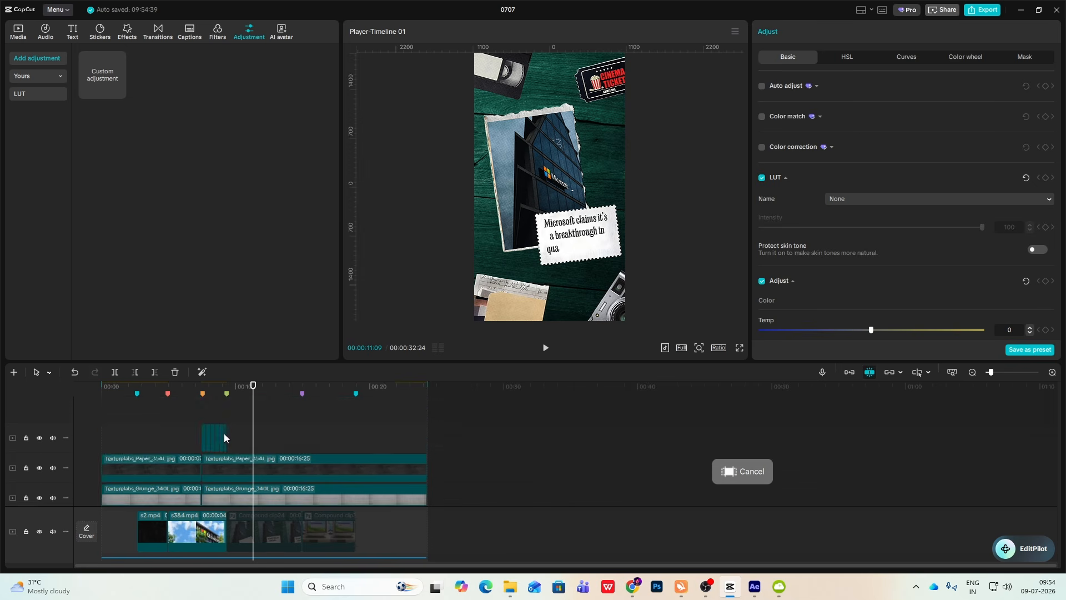
{"action": "scroll", "coordinate": [224, 438], "scroll_direction": "down", "scroll_amount": 3}
{"action": "mouse_move", "coordinate": [126, 444]}
{"action": "left_mouse_down"}
{"action": "mouse_move", "coordinate": [119, 394]}
{"action": "mouse_move", "coordinate": [133, 465]}
{"action": "mouse_move", "coordinate": [142, 441]}
{"action": "left_mouse_up"}
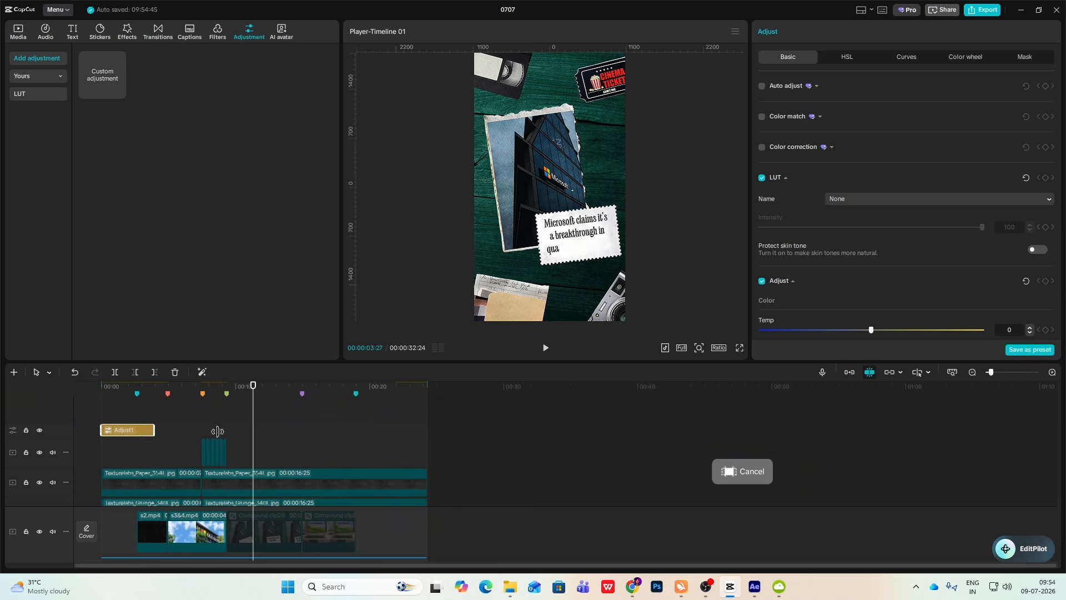
{"action": "left_click_drag", "start_coordinate": [217, 431], "coordinate": [427, 431]}
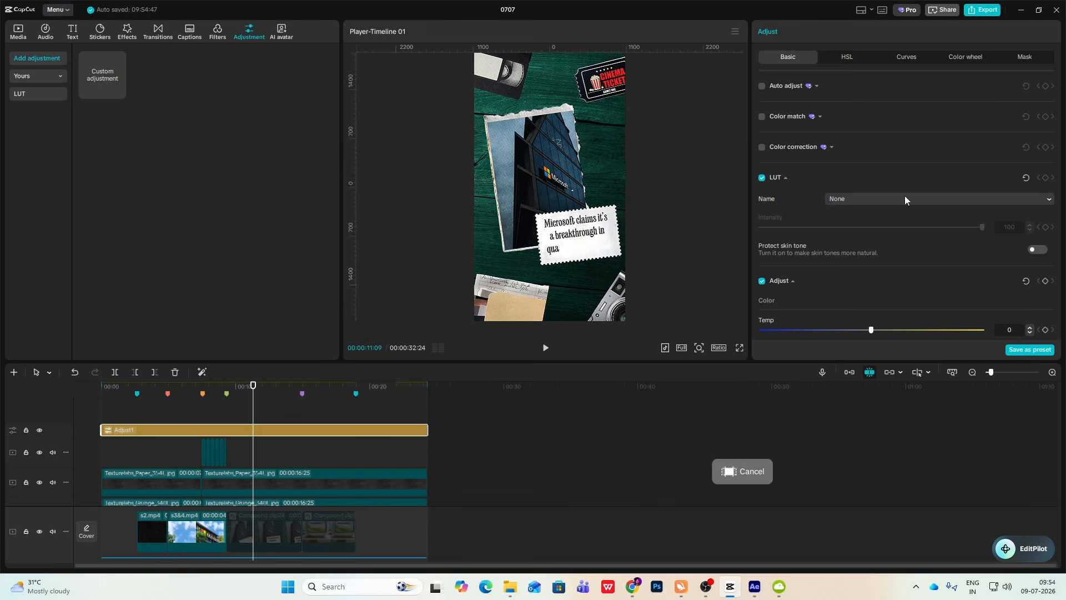
- Set the adjustment layer's Particles to 27 and check the grain full screen and in another scene
{"action": "scroll", "coordinate": [963, 255], "scroll_direction": "down", "scroll_amount": 10}
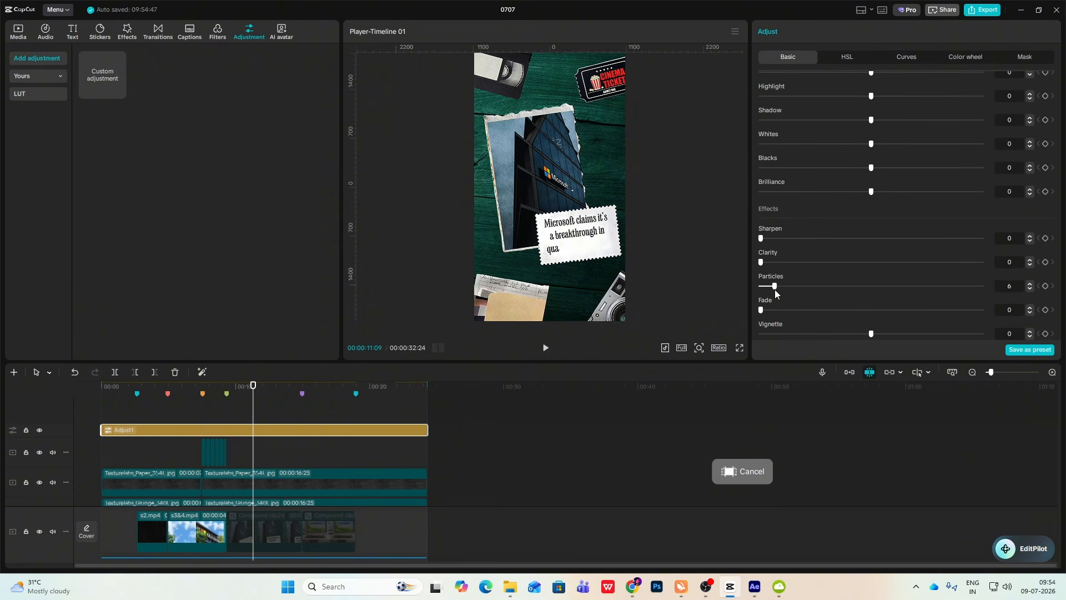
{"action": "left_click", "coordinate": [740, 348]}
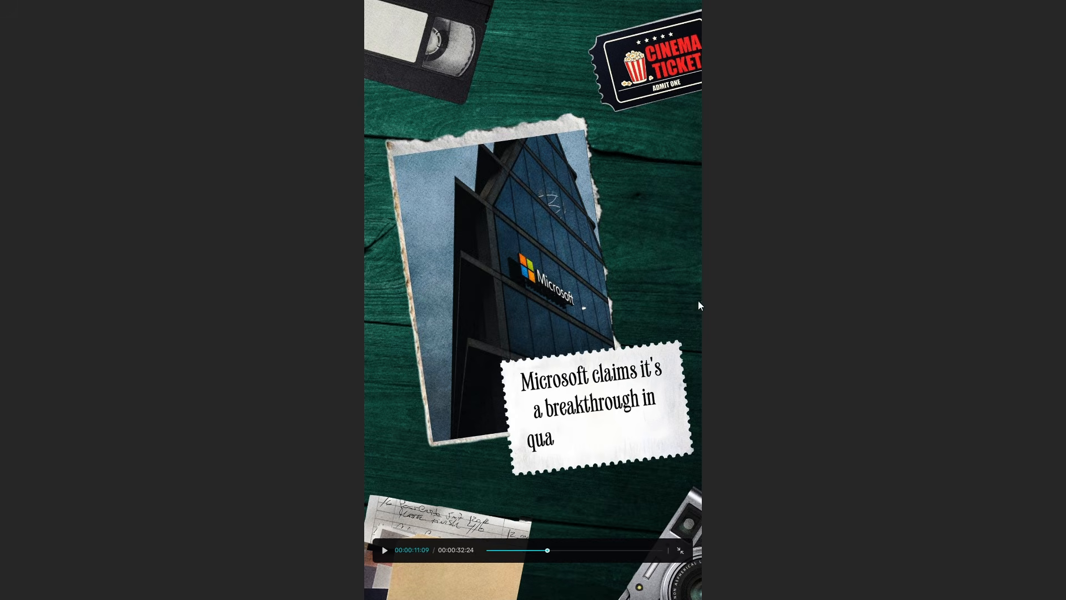
{"action": "key", "text": "Escape"}
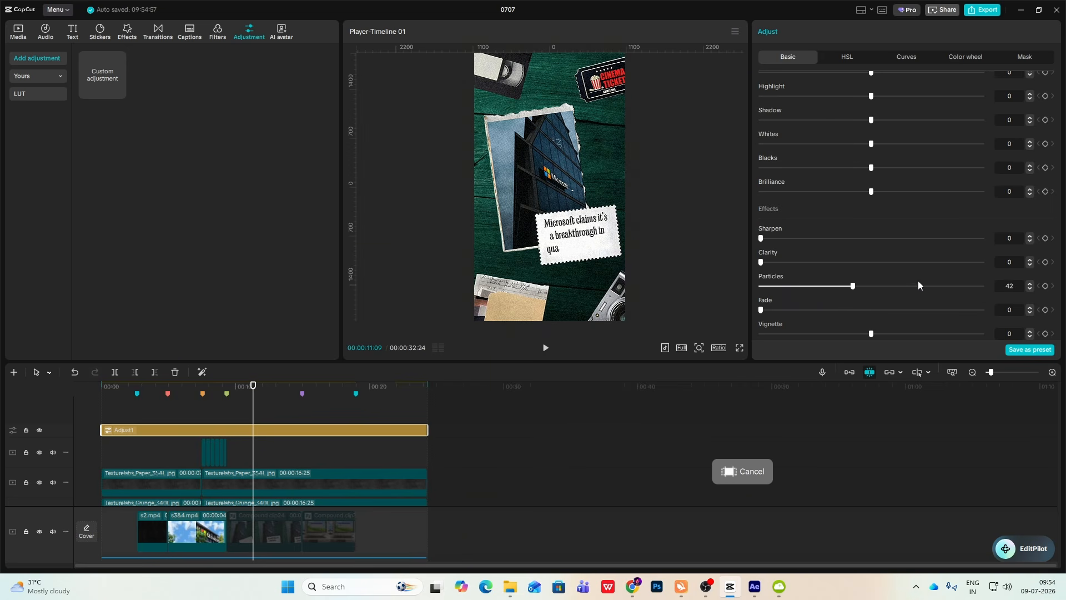
{"action": "left_click_drag", "start_coordinate": [217, 409], "coordinate": [338, 429]}
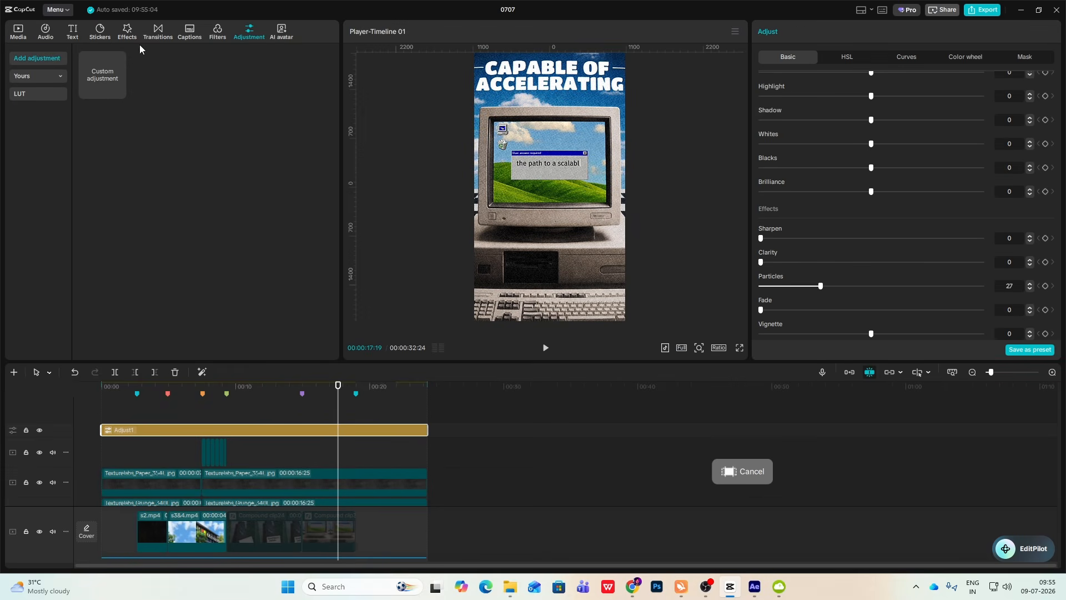
- Search the video effects for "BLUR" and apply the Blur effect across the whole sequence on the topmost track
{"action": "left_click", "coordinate": [127, 32]}
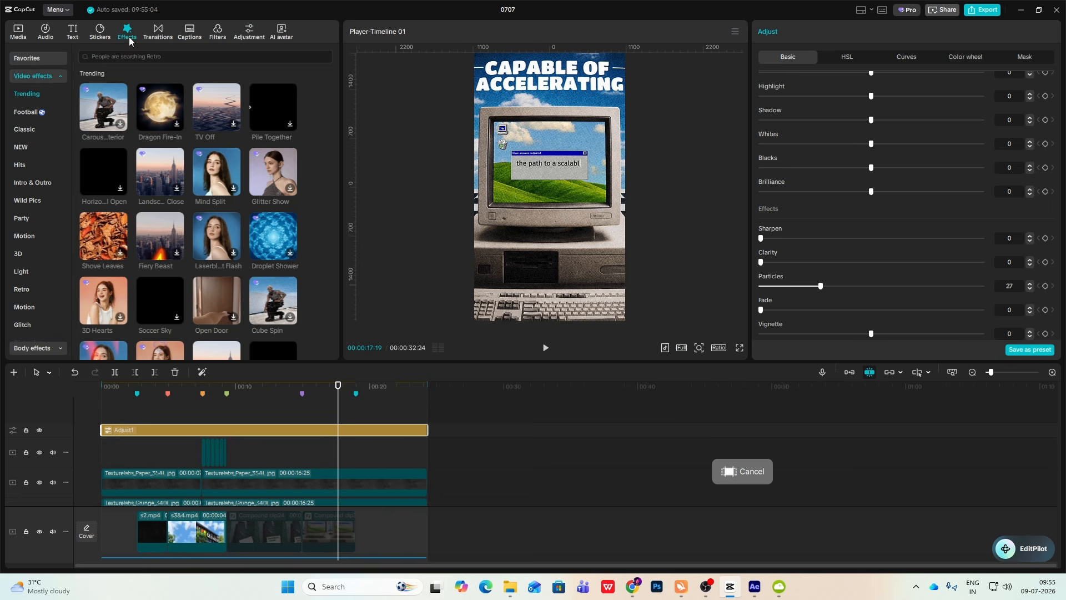
{"action": "left_click", "coordinate": [183, 55]}
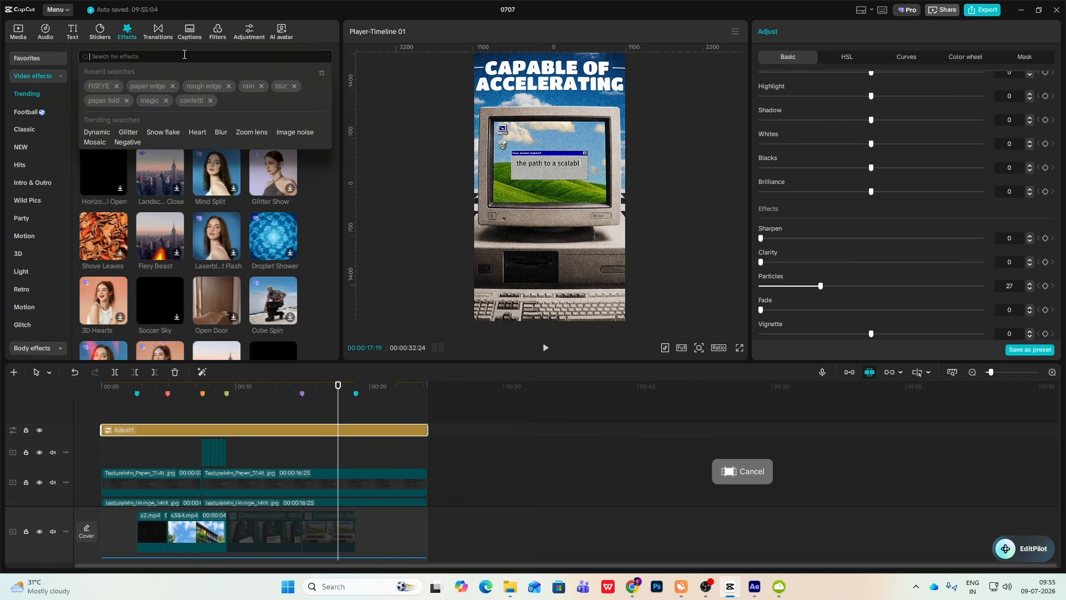
{"action": "type", "text": "BLUR"}
{"action": "key", "text": "Return"}
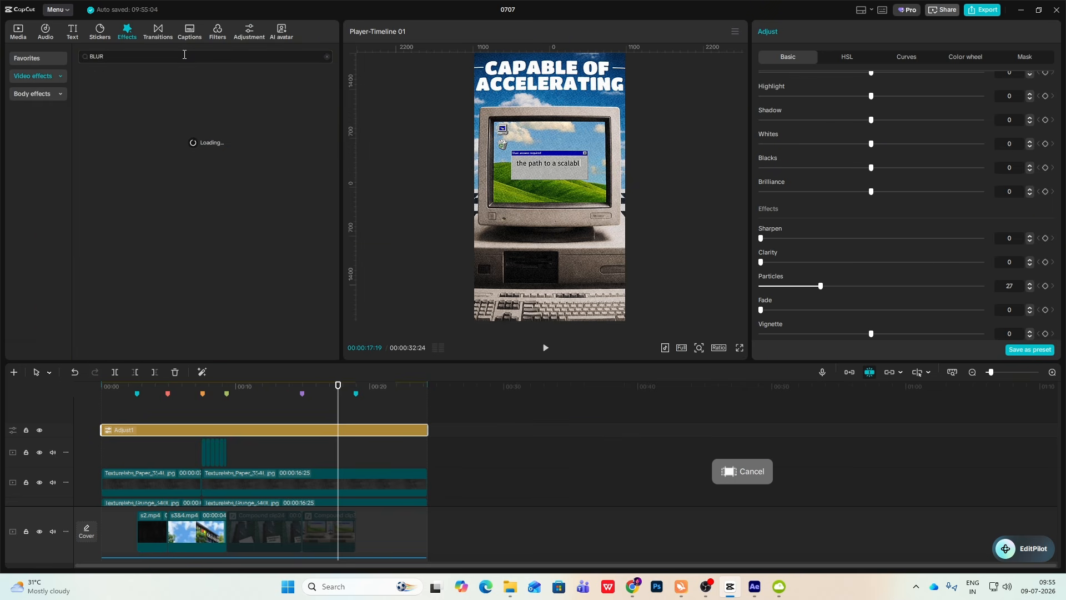
{"action": "left_click_drag", "start_coordinate": [105, 114], "coordinate": [427, 431]}
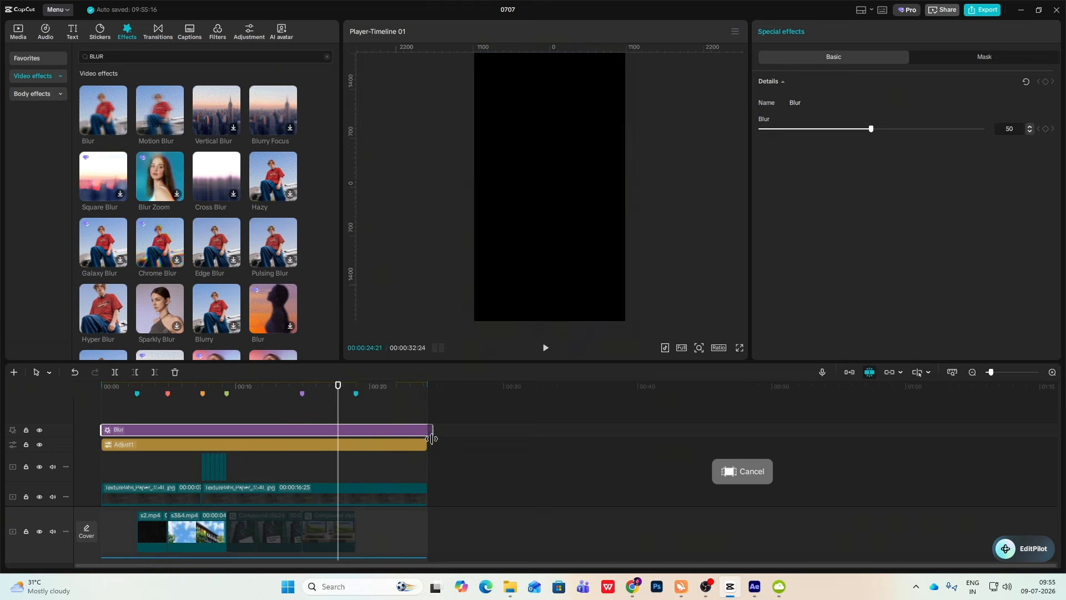
- Add a circle mask to the Blur effect and enlarge it to about 1298 wide and 1666 high
{"action": "left_click", "coordinate": [980, 58]}
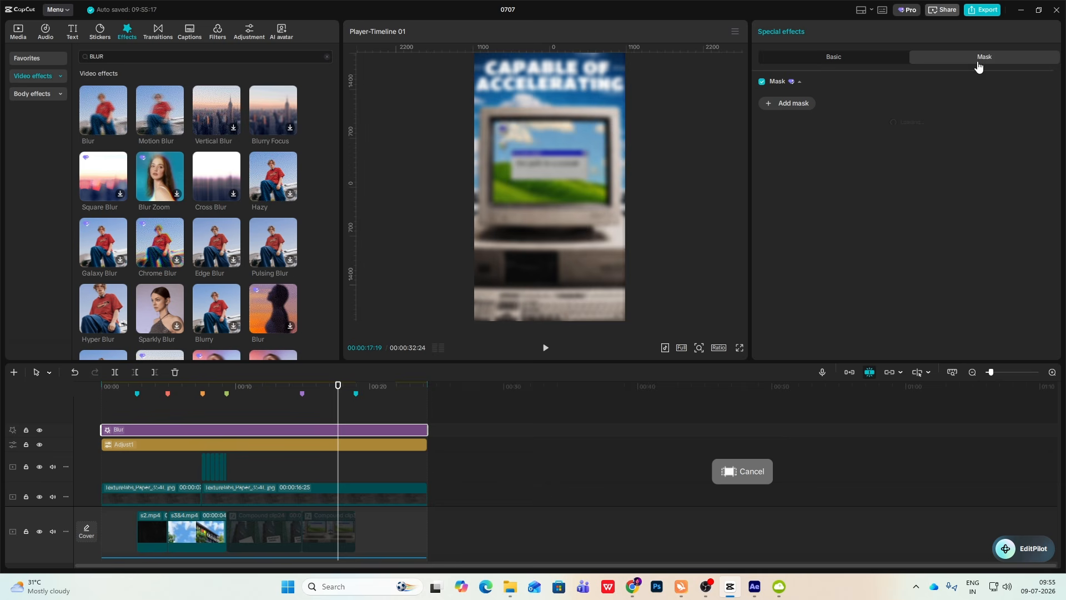
{"action": "left_click", "coordinate": [800, 105]}
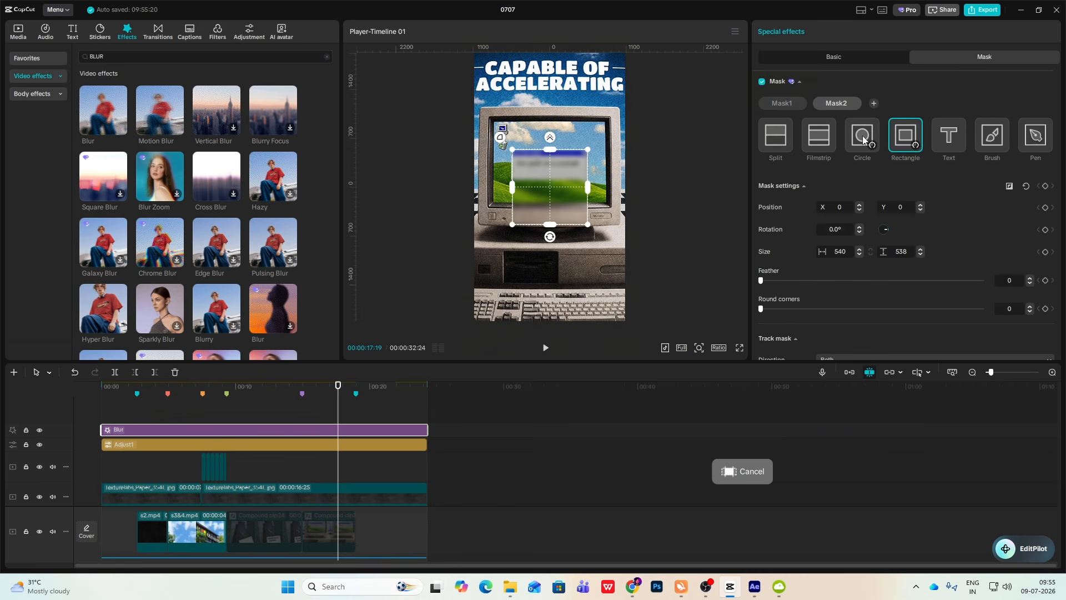
{"action": "left_click", "coordinate": [859, 100]}
{"action": "left_click", "coordinate": [863, 134]}
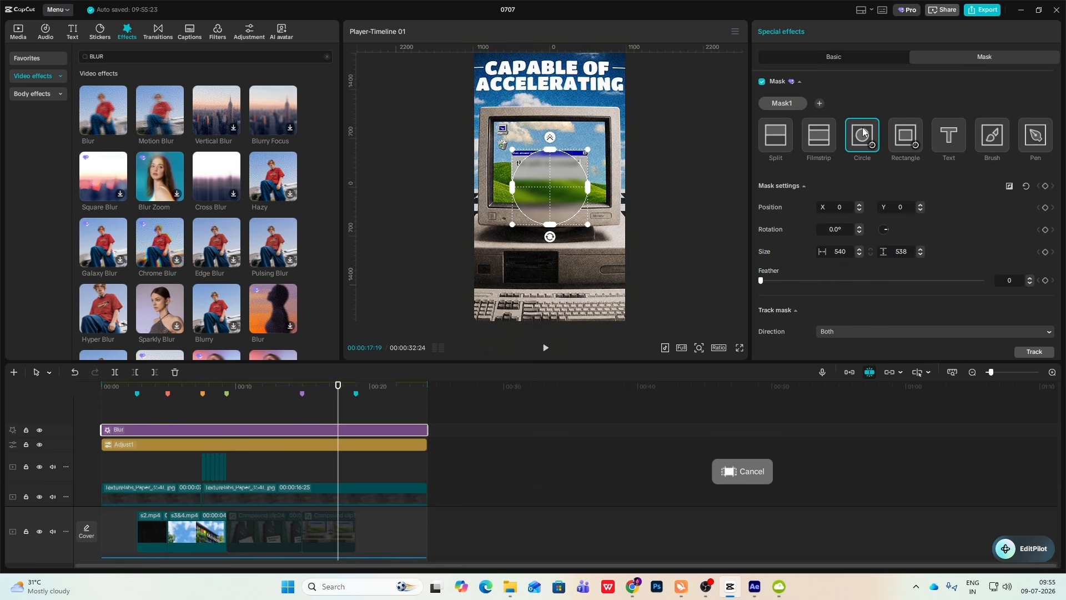
{"action": "left_click_drag", "start_coordinate": [592, 194], "coordinate": [626, 189]}
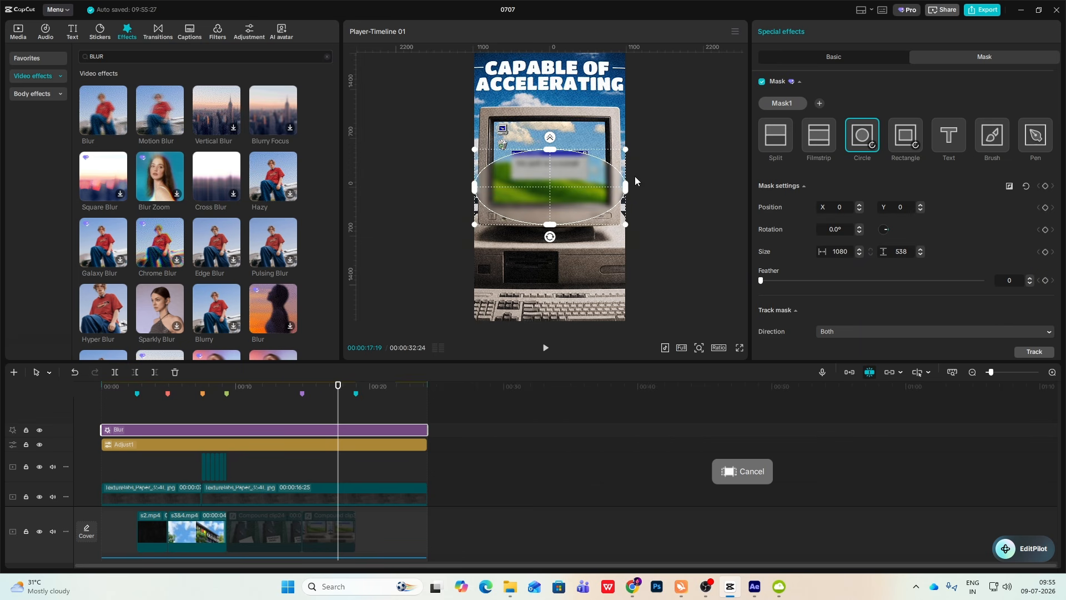
{"action": "left_click_drag", "start_coordinate": [626, 149], "coordinate": [641, 92]}
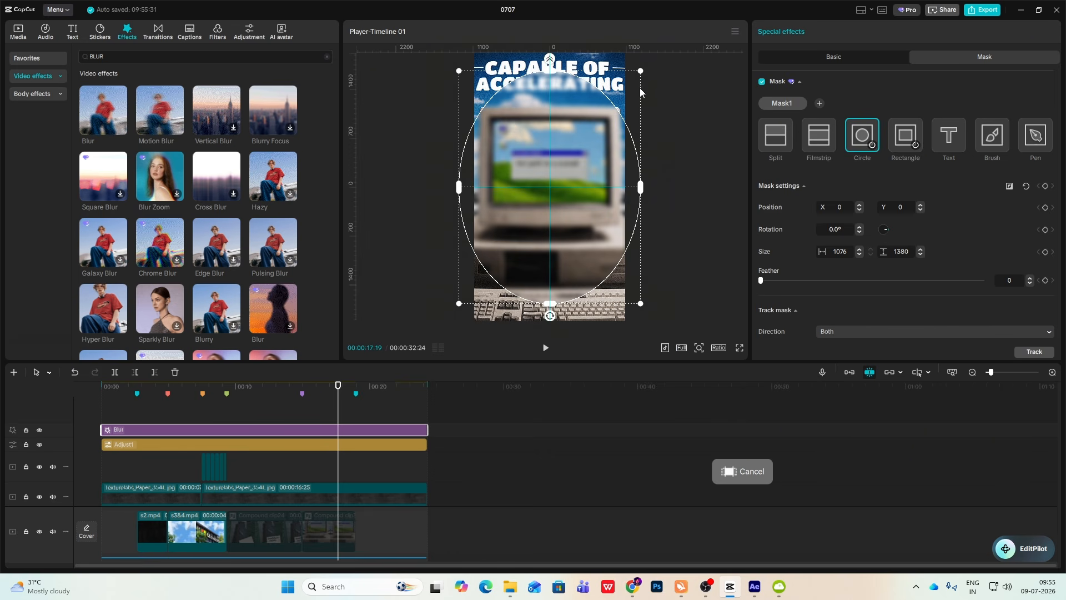
- Invert the circle mask so only the frame's edges blur, feather it, and check the Microsoft photo scene
{"action": "left_click", "coordinate": [1009, 187]}
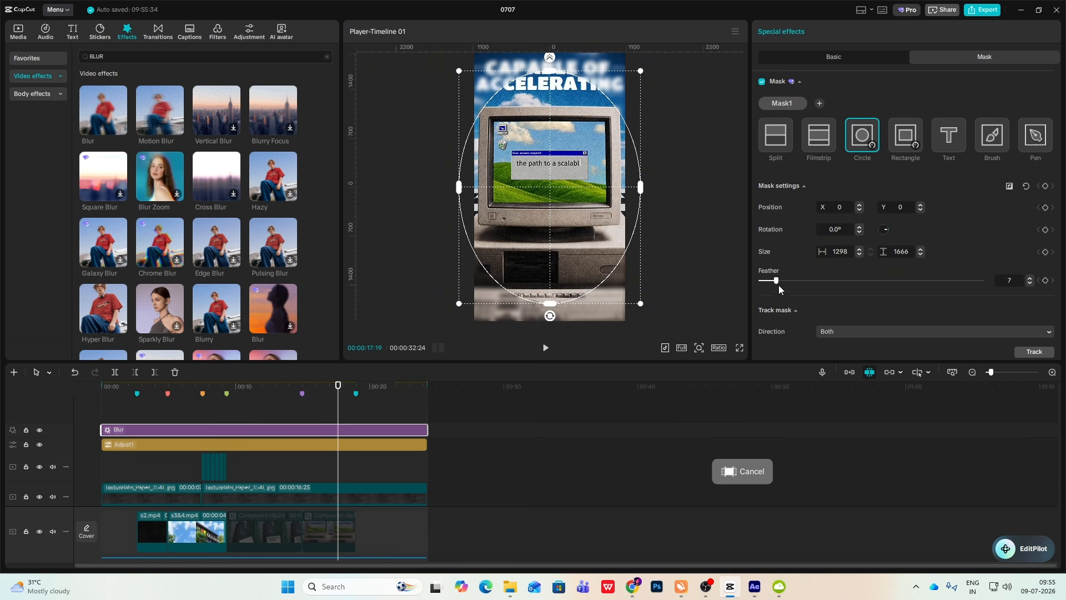
{"action": "left_click_drag", "start_coordinate": [779, 285], "coordinate": [811, 291]}
{"action": "left_click_drag", "start_coordinate": [226, 388], "coordinate": [249, 449]}
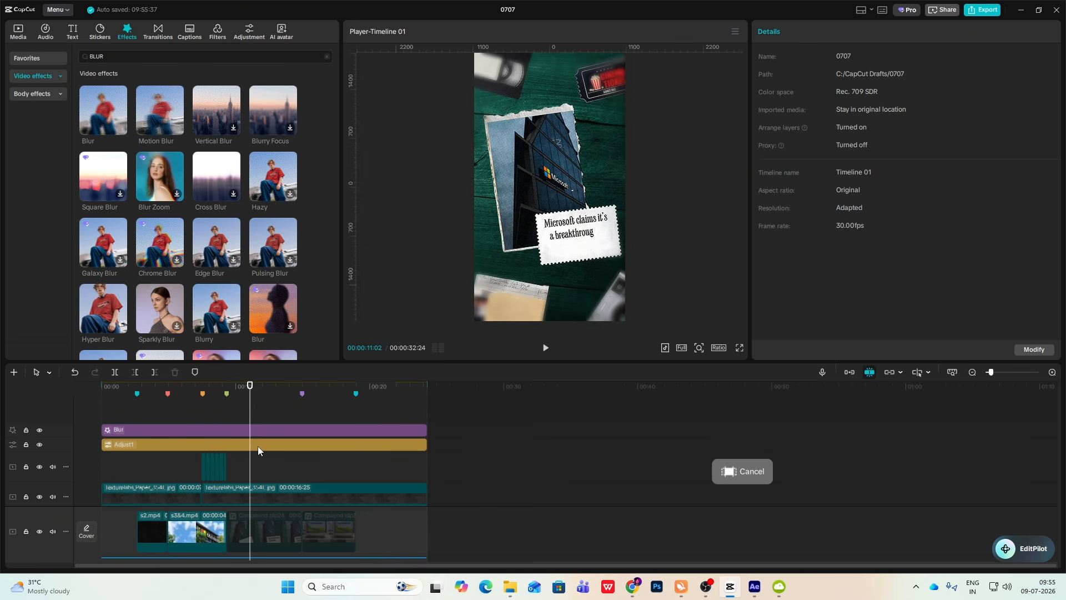
- Search the effects for "CHROMATIC", apply the Chromatic effect across the whole sequence, and reduce its strength
{"action": "left_click", "coordinate": [112, 57]}
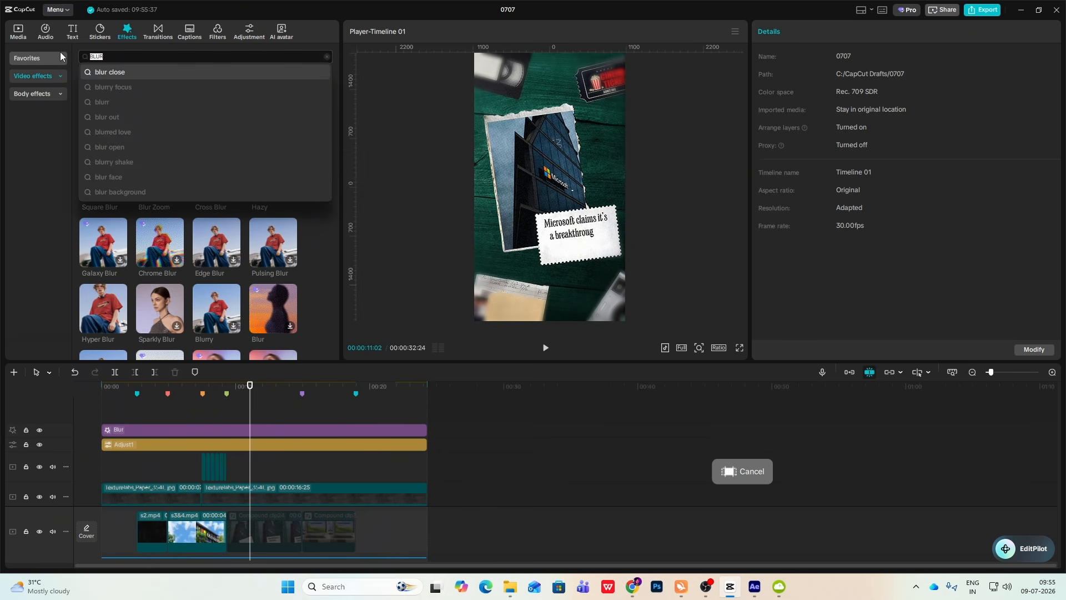
{"action": "type", "text": "CHROMATIC"}
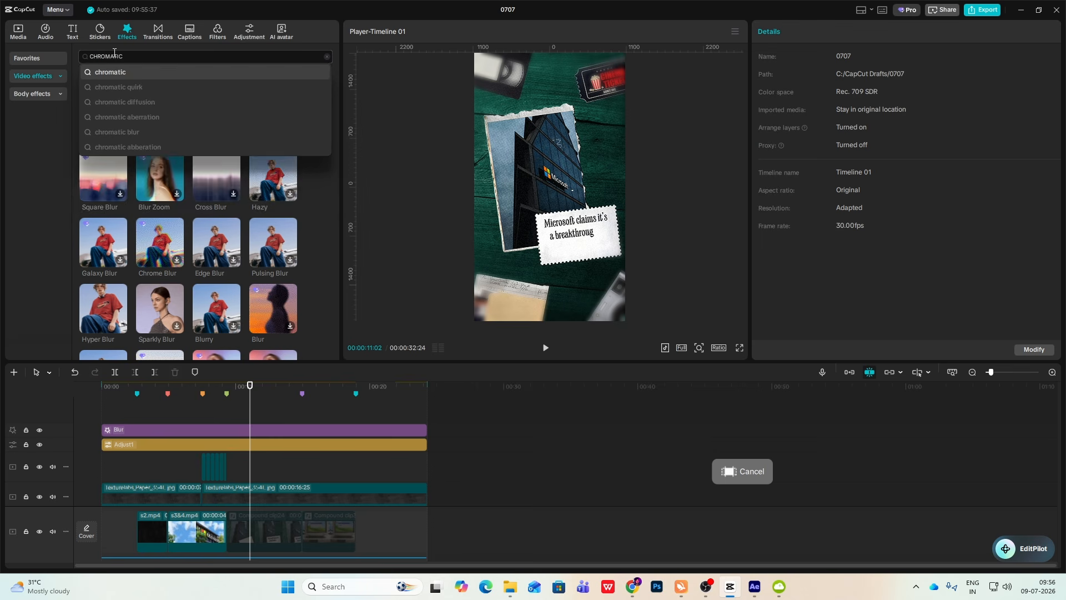
{"action": "key", "text": "Return"}
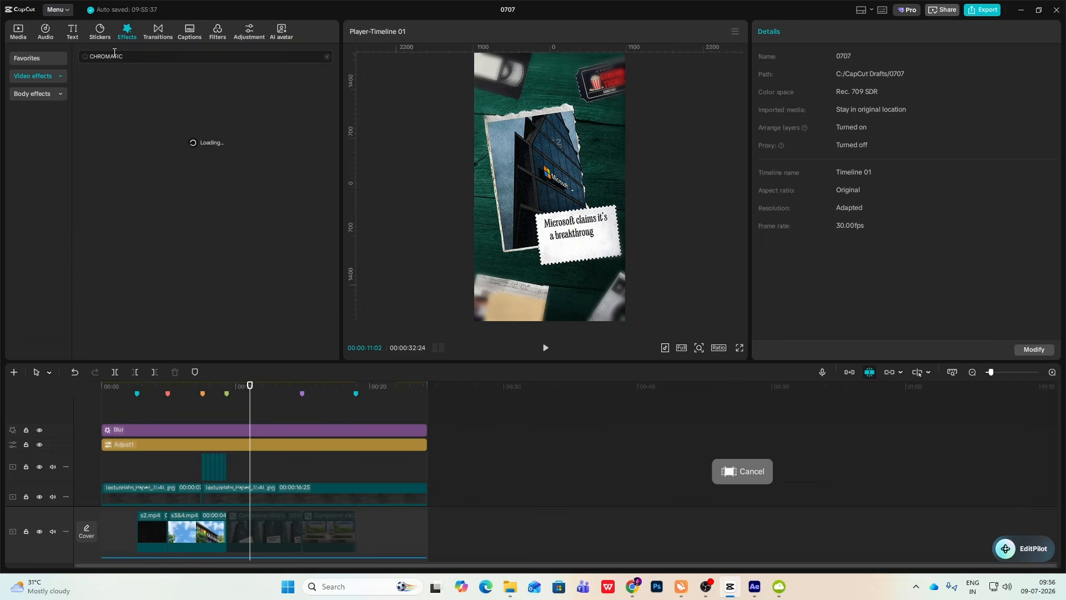
{"action": "left_click_drag", "start_coordinate": [272, 110], "coordinate": [428, 432]}
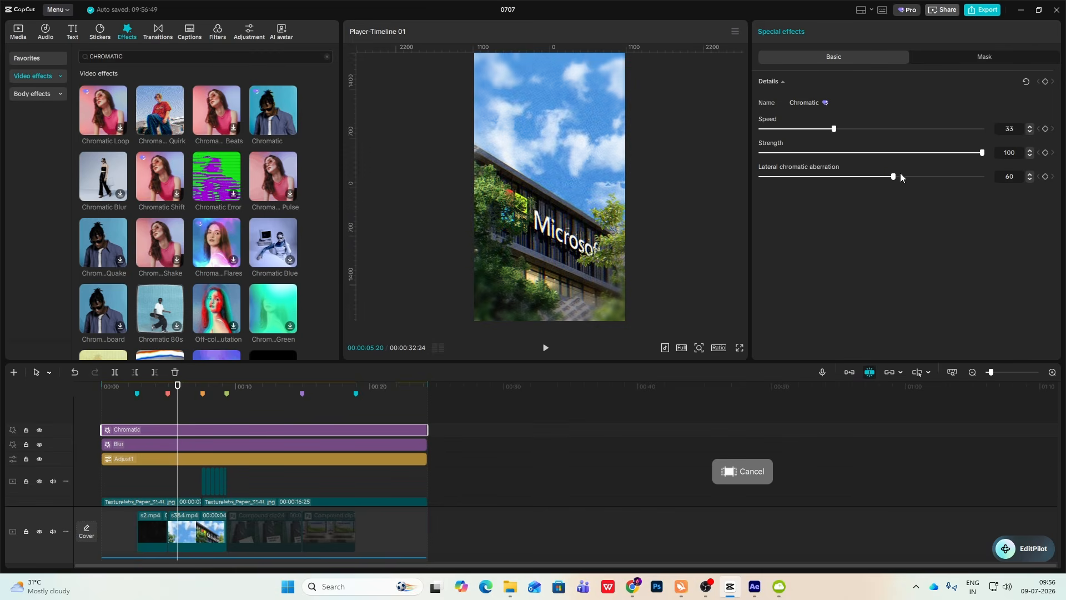
{"action": "left_click_drag", "start_coordinate": [835, 153], "coordinate": [846, 161]}
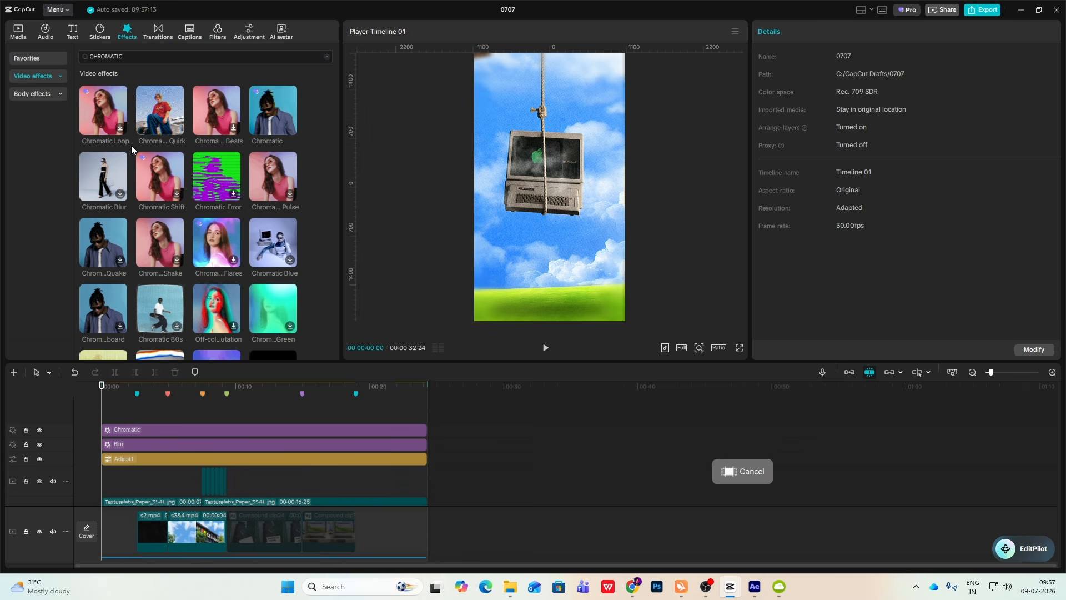
- Search the effects for "fps lag" and apply the FPS Lag effect across the whole sequence
{"action": "left_click_drag", "start_coordinate": [143, 58], "coordinate": [0, 49]}
{"action": "type", "text": "F"}
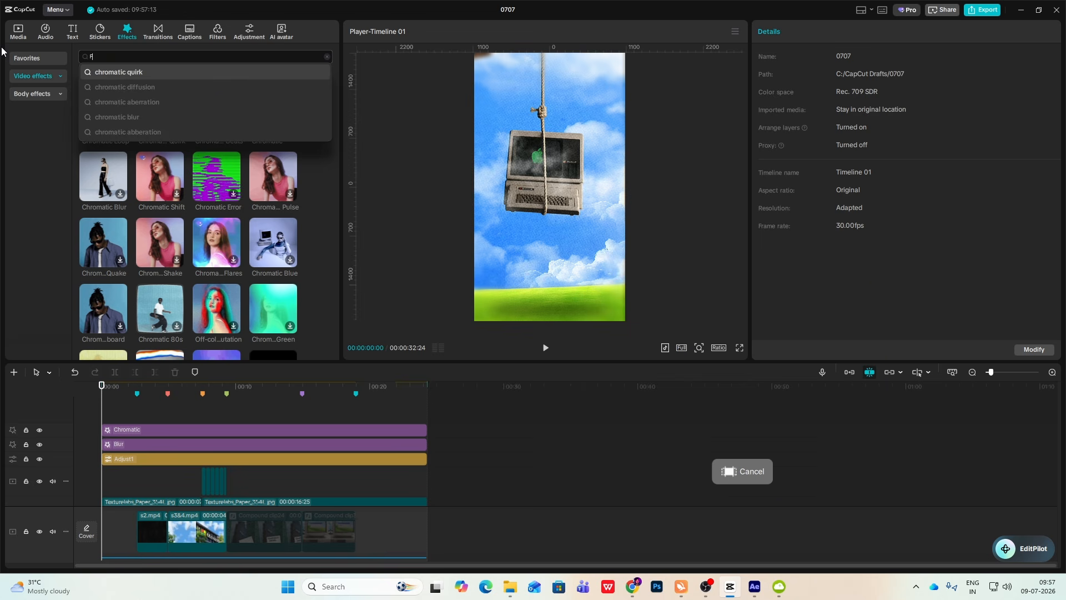
{"action": "type", "text": "PS"}
{"action": "left_click", "coordinate": [131, 77]}
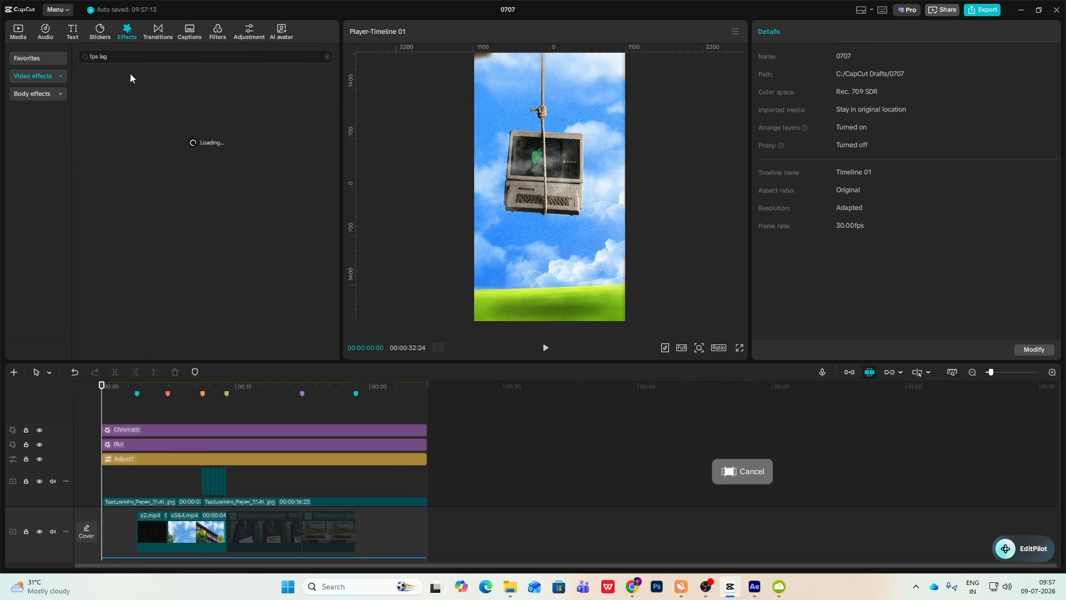
{"action": "left_click", "coordinate": [130, 60]}
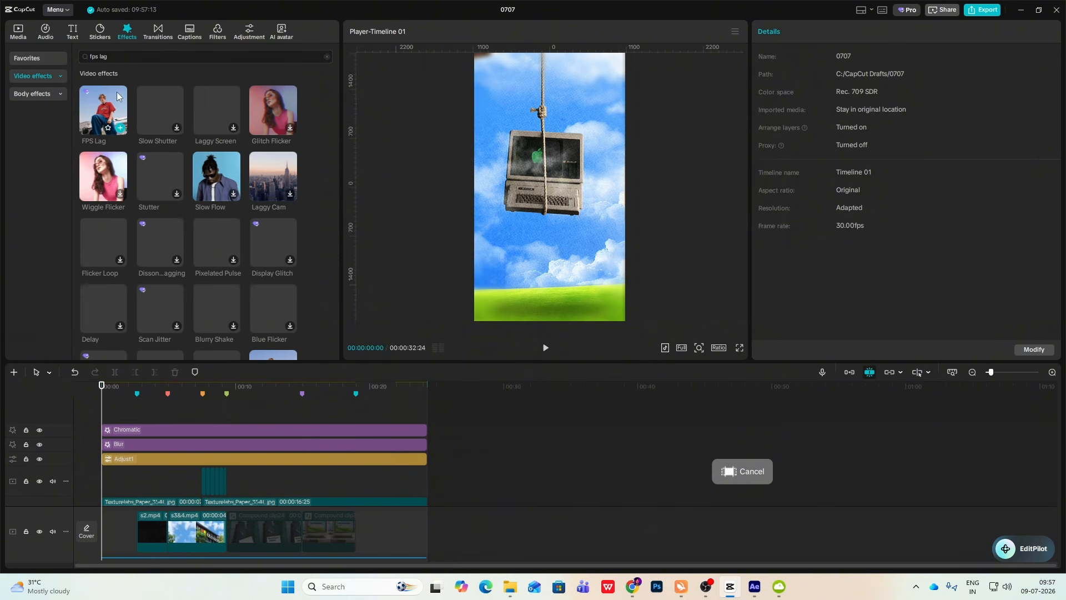
{"action": "left_click_drag", "start_coordinate": [103, 110], "coordinate": [427, 431]}
- Inspect the FPS Lag effect's speed setting and play the sequence from the start in full screen
{"action": "left_click", "coordinate": [270, 408]}
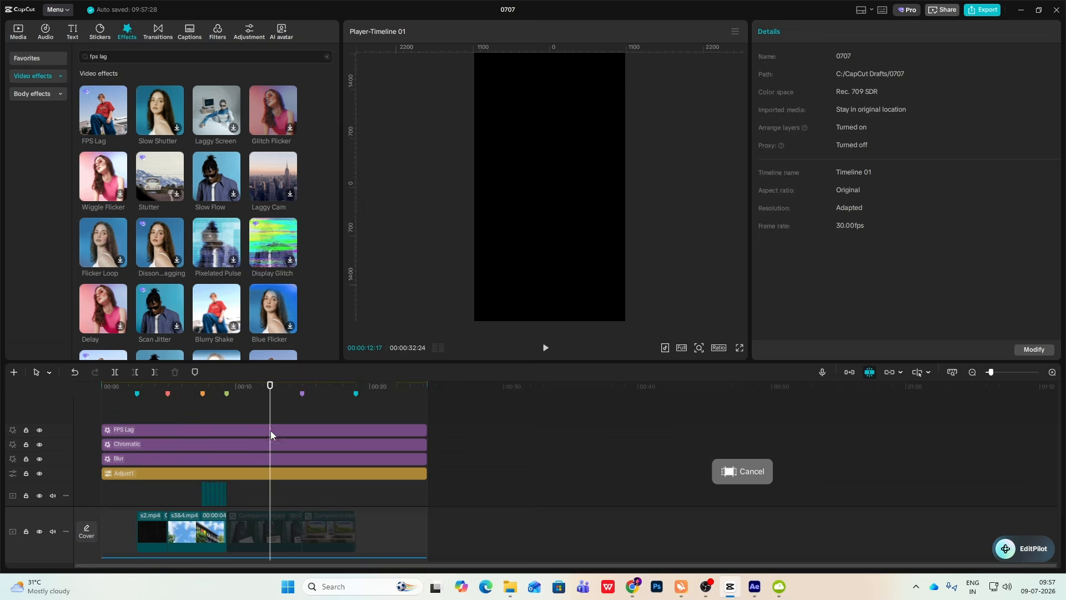
{"action": "left_click", "coordinate": [271, 431]}
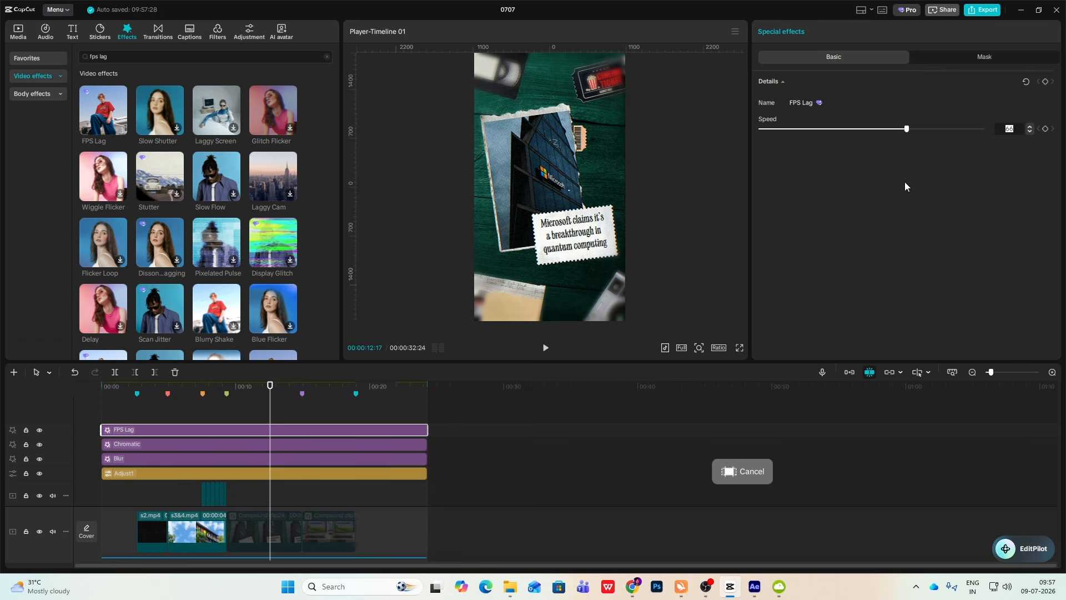
{"action": "left_click", "coordinate": [168, 409]}
{"action": "left_click", "coordinate": [48, 414]}
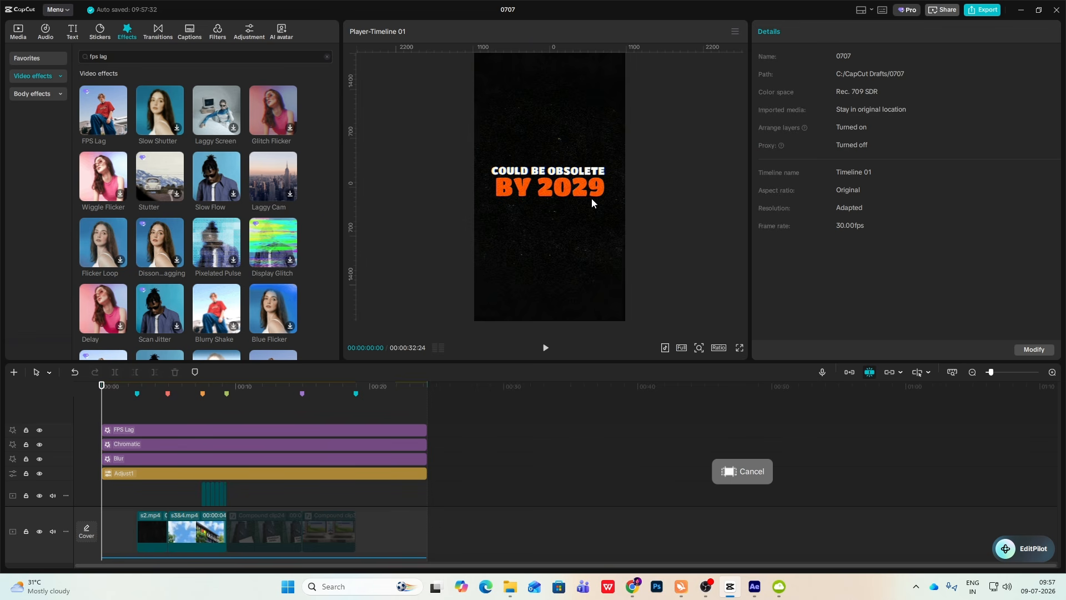
{"action": "left_click", "coordinate": [740, 347]}
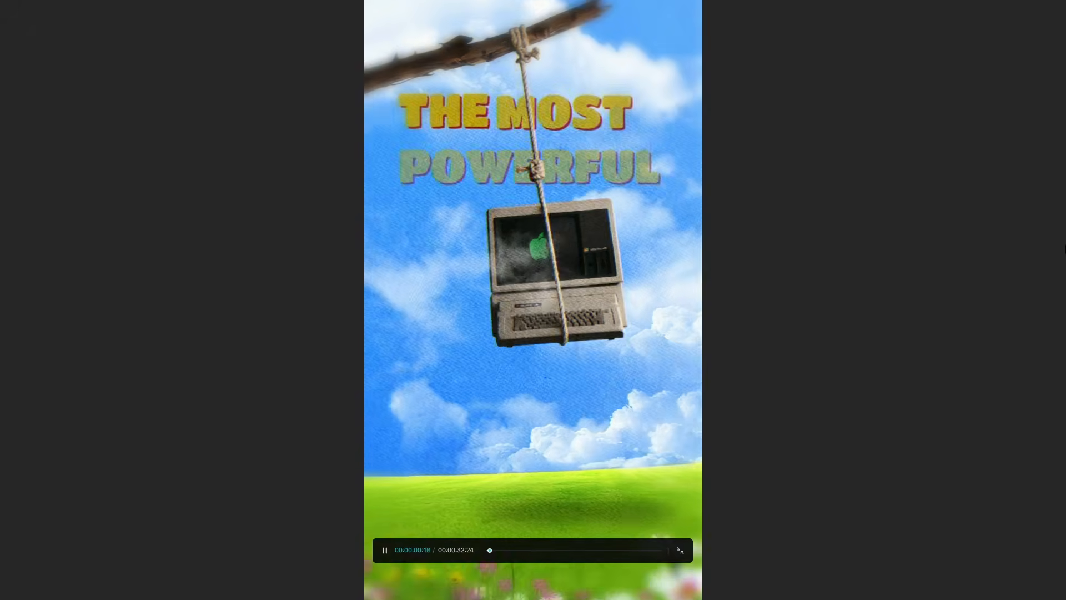